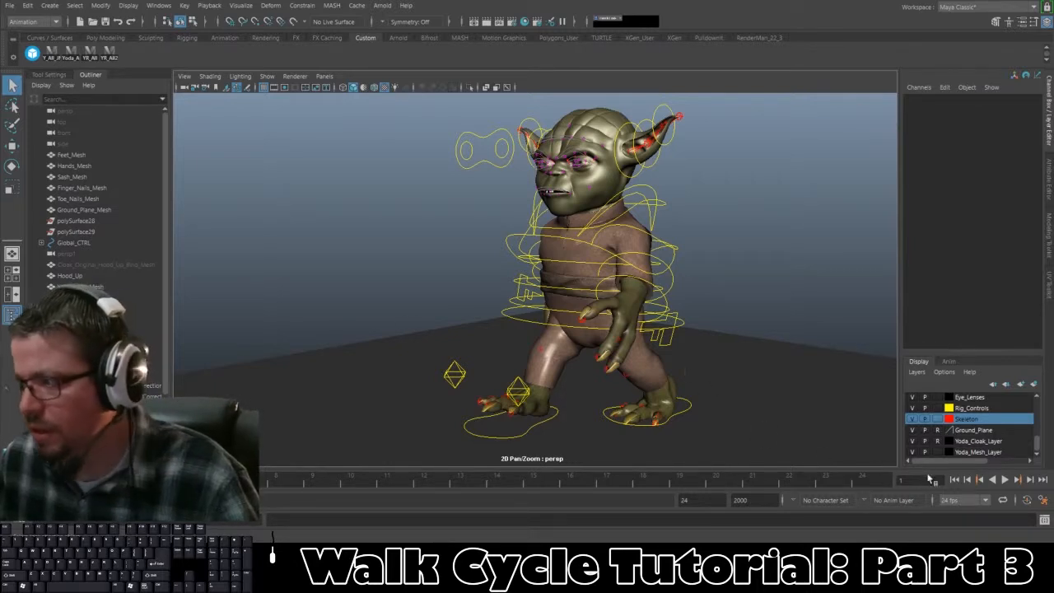
# Step: Play the walk cycle in the perspective view and examine the character's motion from the side
pyautogui.click(1005, 480)
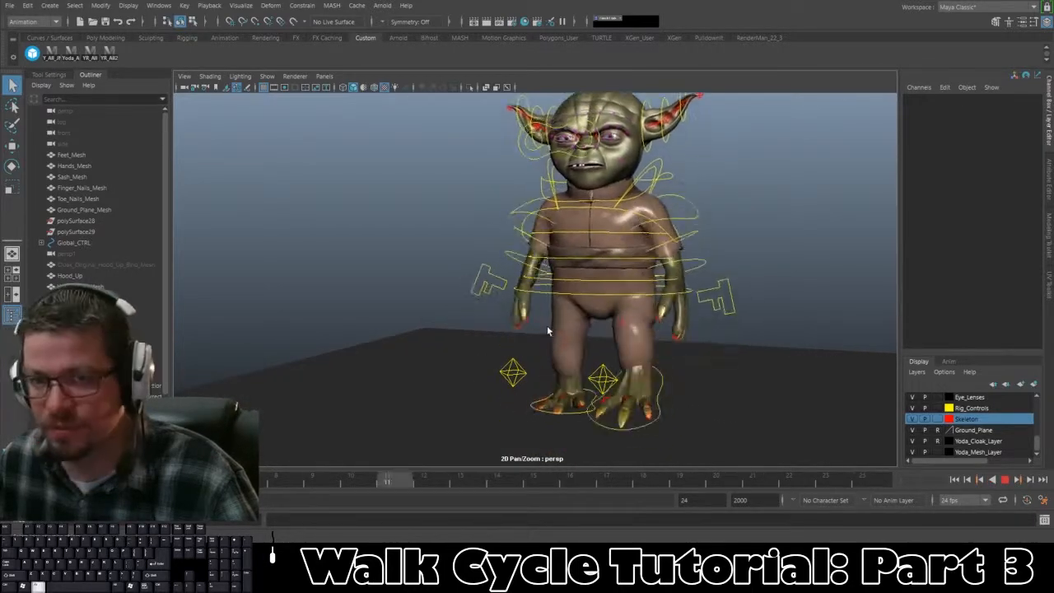
pyautogui.keyDown('alt'); pyautogui.moveTo(680, 298); pyautogui.dragTo(460, 290); pyautogui.keyUp('alt')
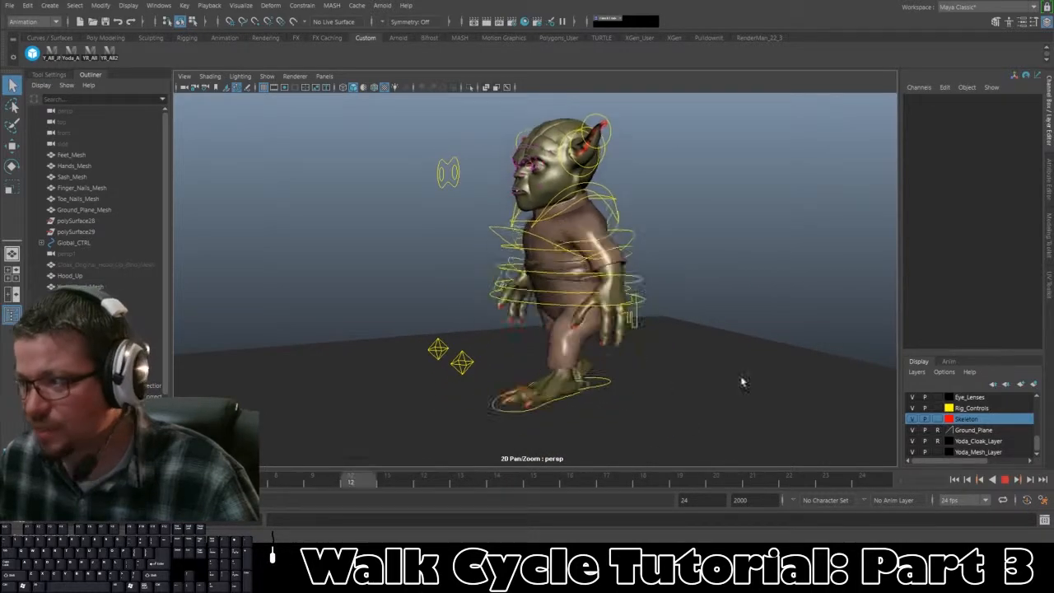
pyautogui.click(1005, 478)
pyautogui.keyDown('alt'); pyautogui.moveTo(701, 395); pyautogui.dragTo(674, 389); pyautogui.keyUp('alt')
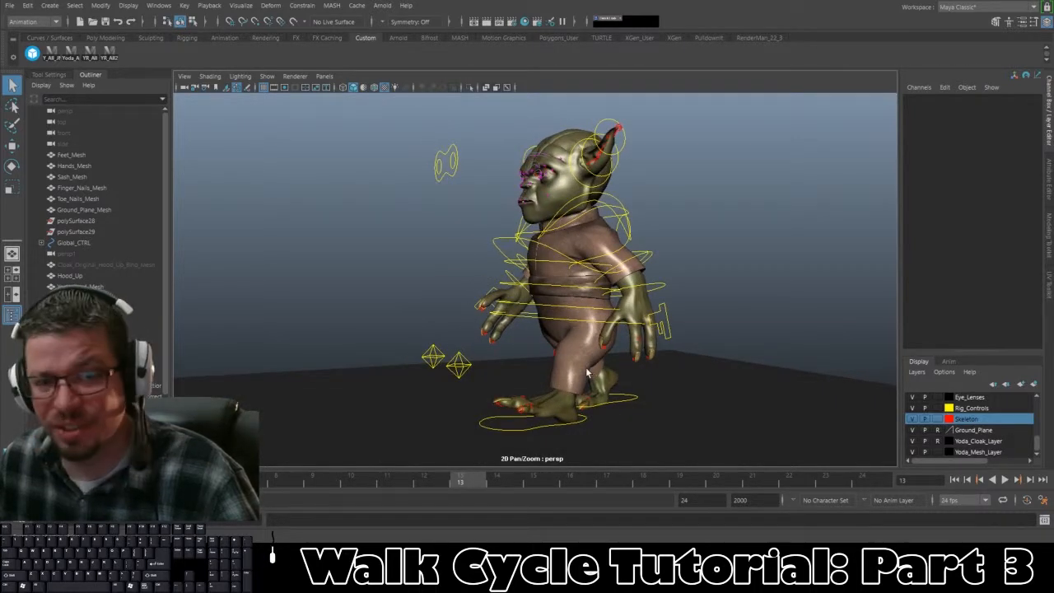
pyautogui.keyDown('alt'); pyautogui.moveTo(554, 372); pyautogui.dragTo(584, 355); pyautogui.keyUp('alt')
# Step: Set the Skeleton layer to reference display and turn off X-Ray Joints in the side view
pyautogui.press('space')
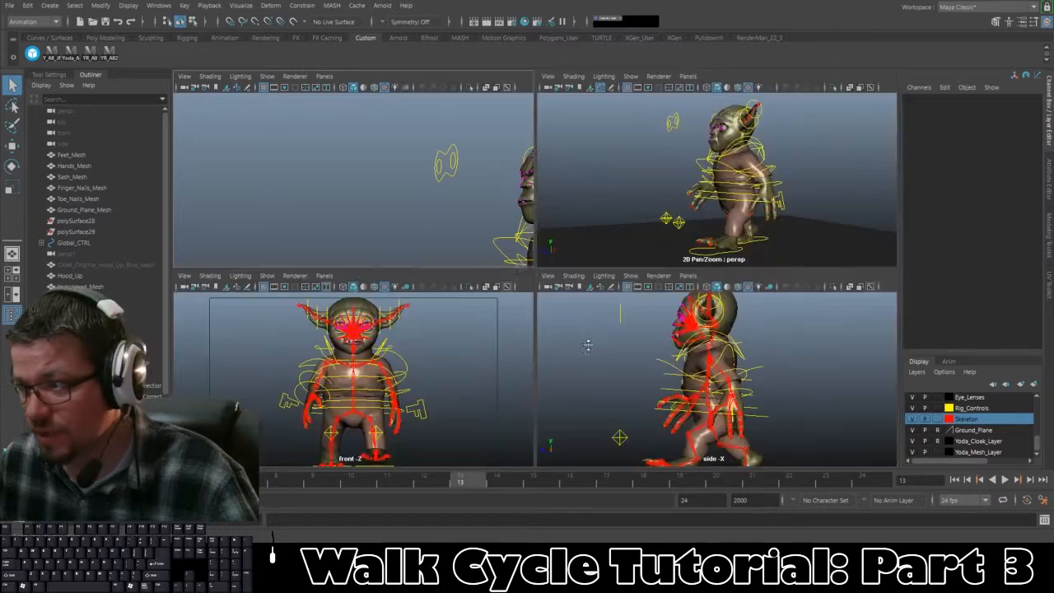
pyautogui.press('space')
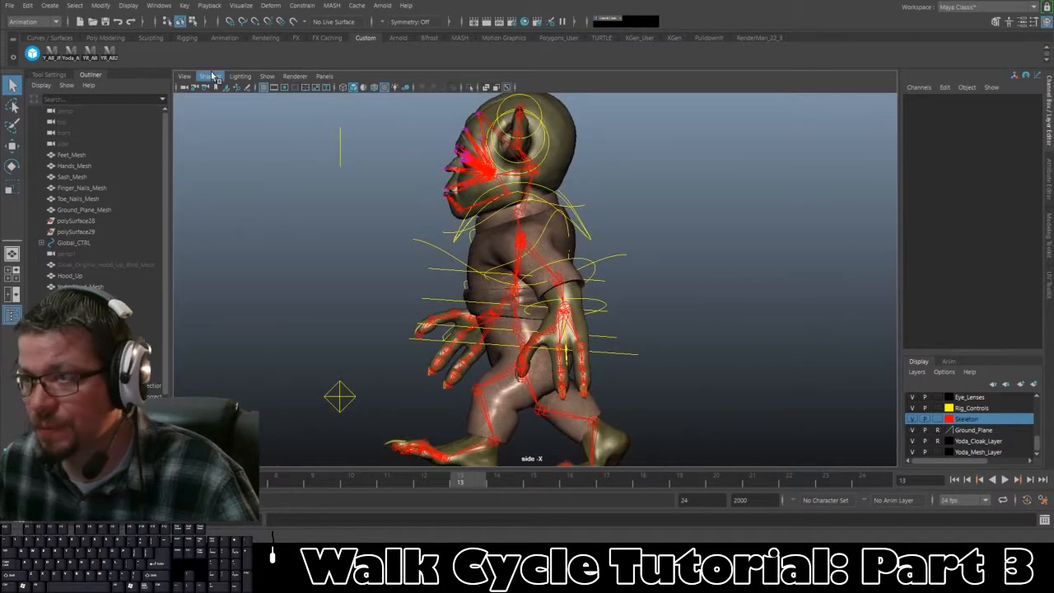
pyautogui.click(936, 419)
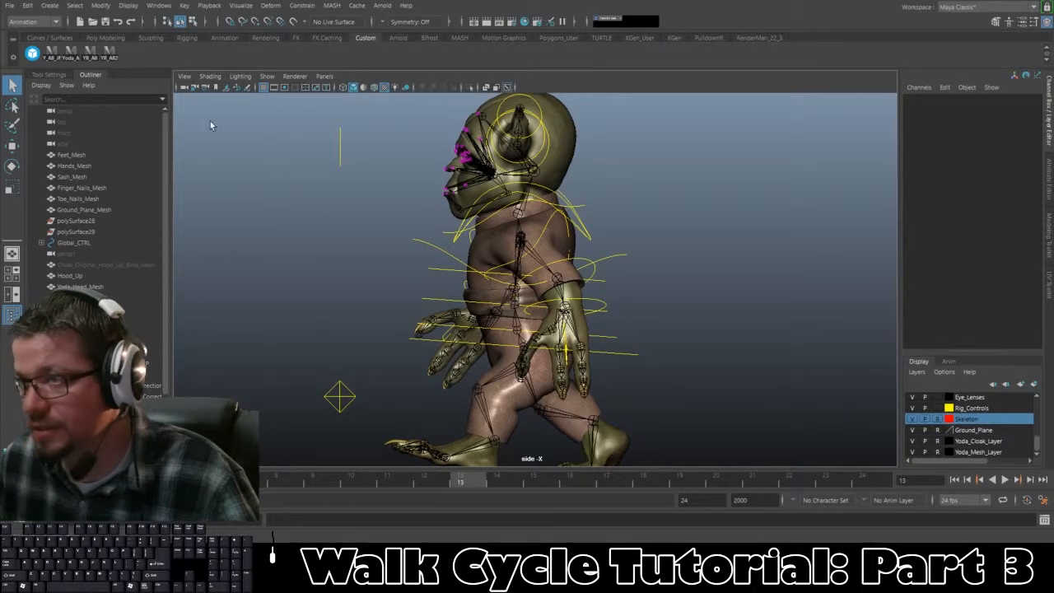
pyautogui.click(210, 76)
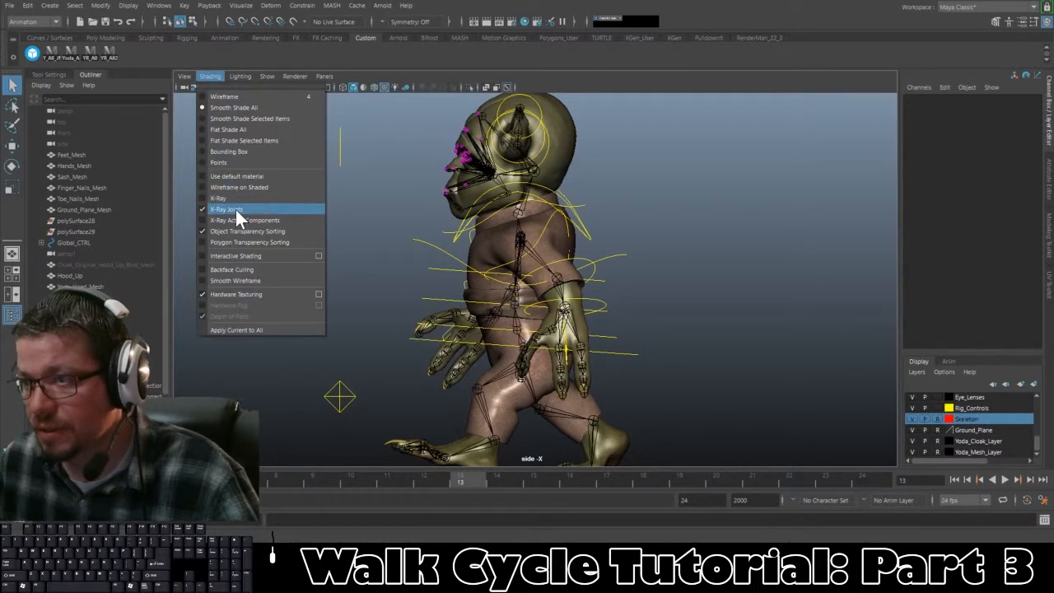
pyautogui.click(234, 210)
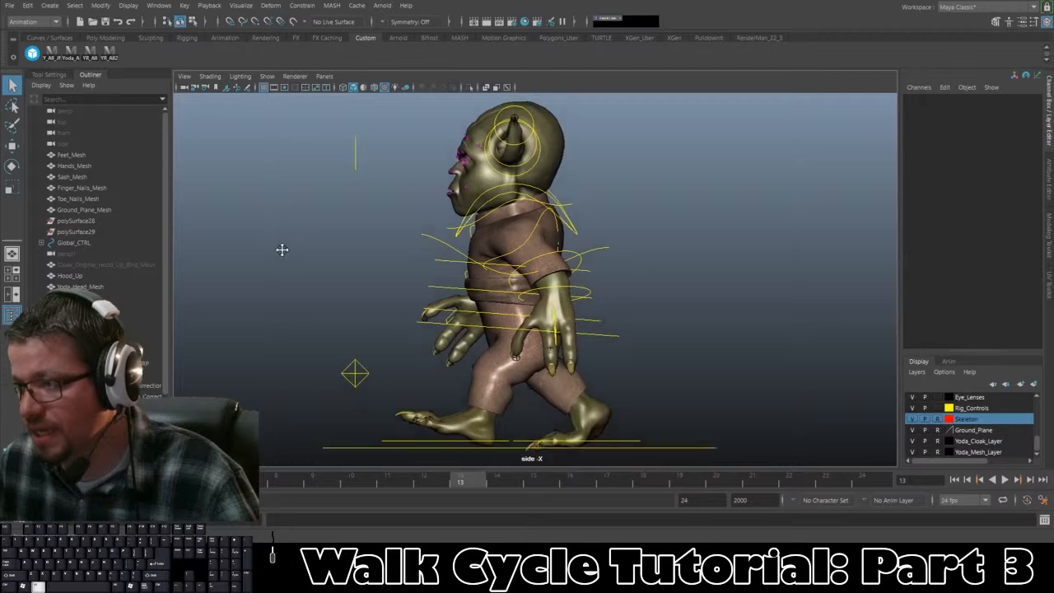
# Step: Play the walk cycle in the maximized side view to examine the body motion, and stop playback
pyautogui.press('space')
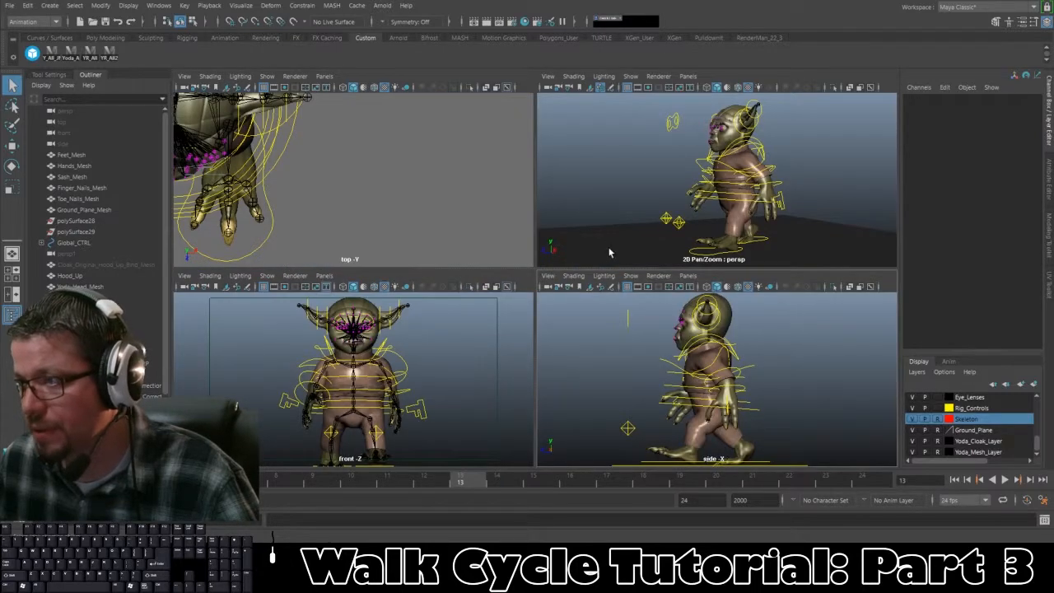
pyautogui.press('space')
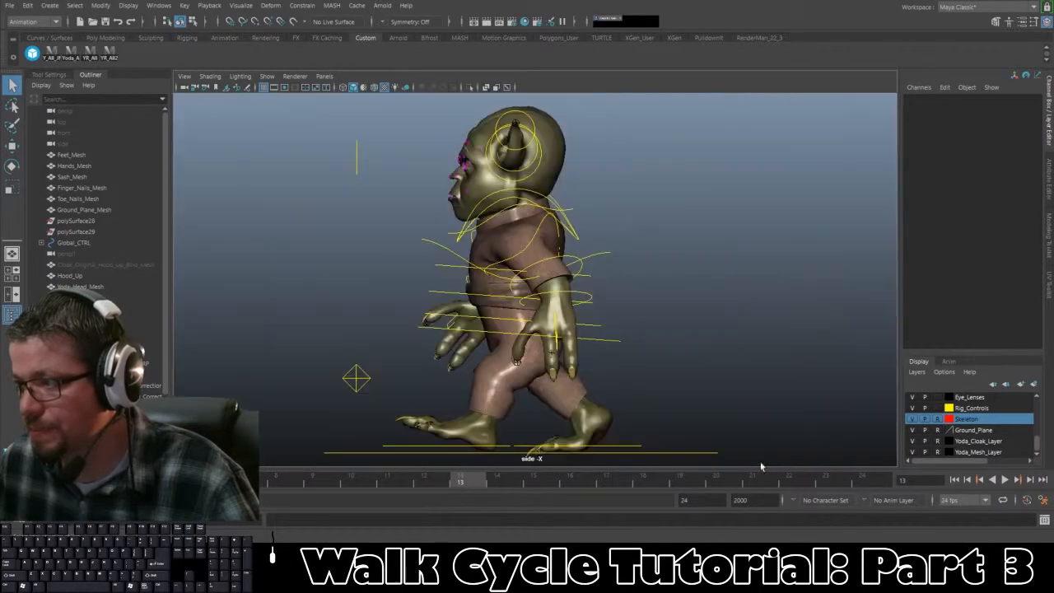
pyautogui.click(1005, 480)
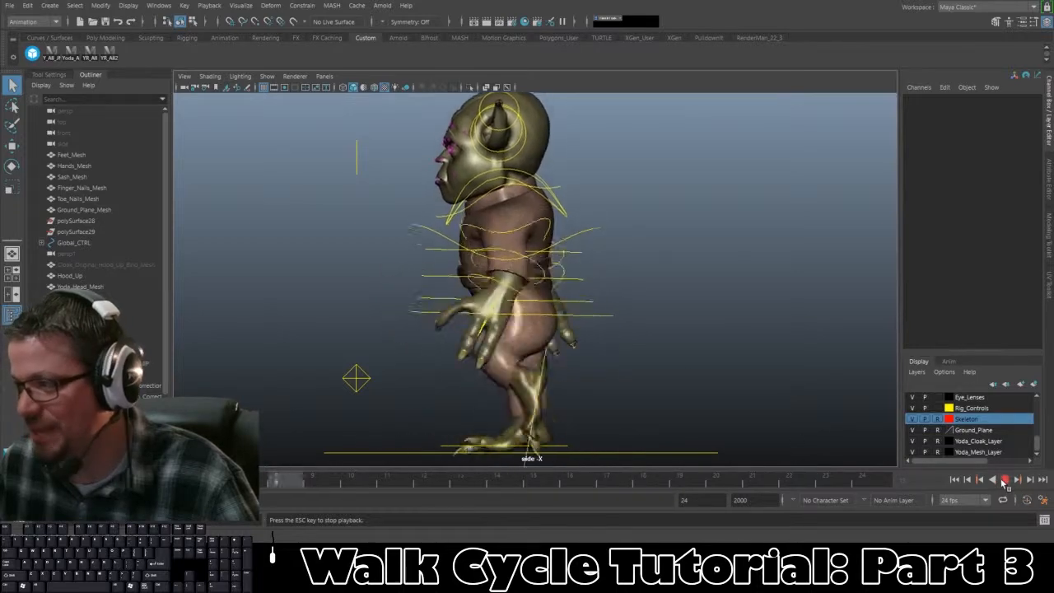
pyautogui.press('Escape')
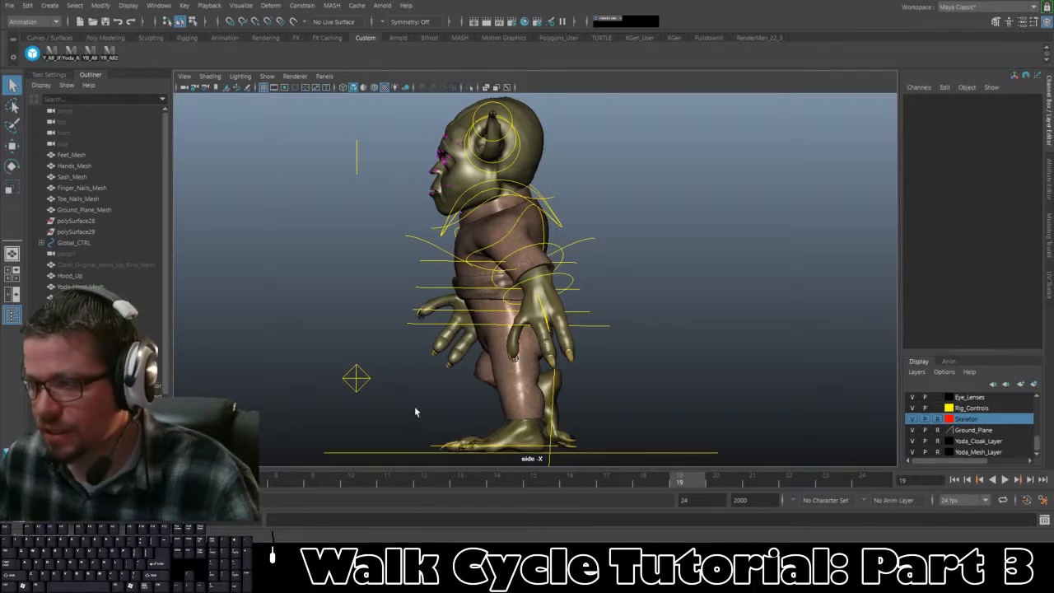
# Step: Maximize the front view and turn off X-Ray Joints there
pyautogui.press('space')
pyautogui.press('space')
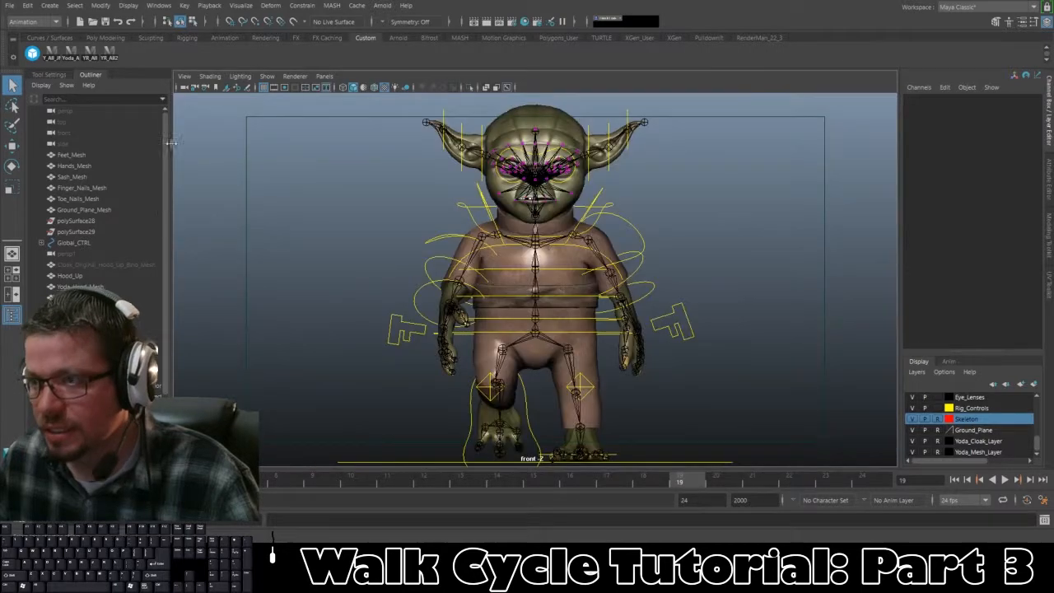
pyautogui.click(208, 76)
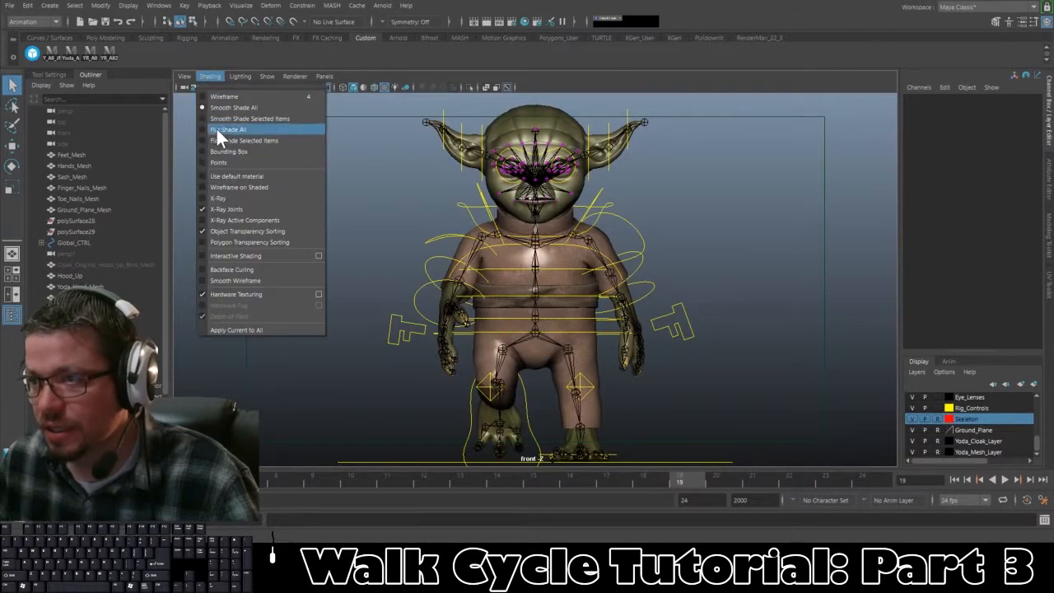
pyautogui.click(218, 206)
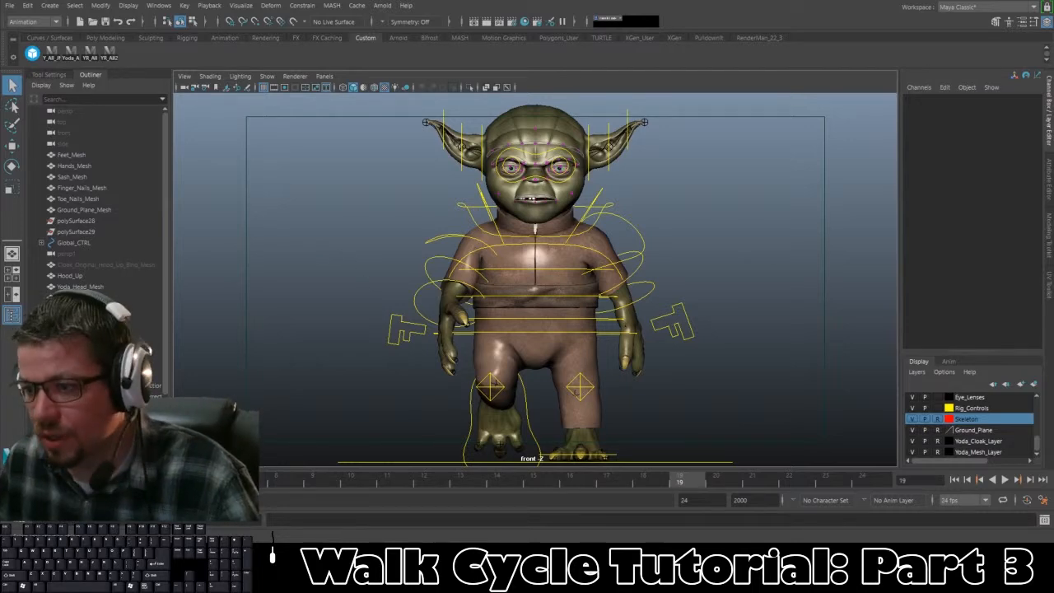
# Step: Play and stop the walk cycle twice in the front view to examine the hips and body
pyautogui.hotkey('alt', 'v')
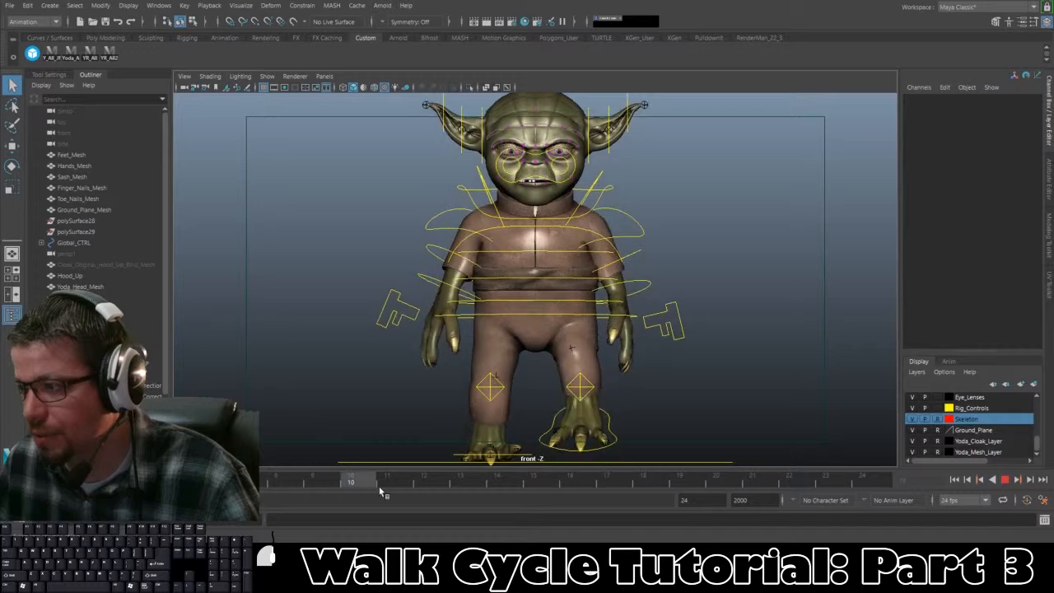
pyautogui.click(1005, 481)
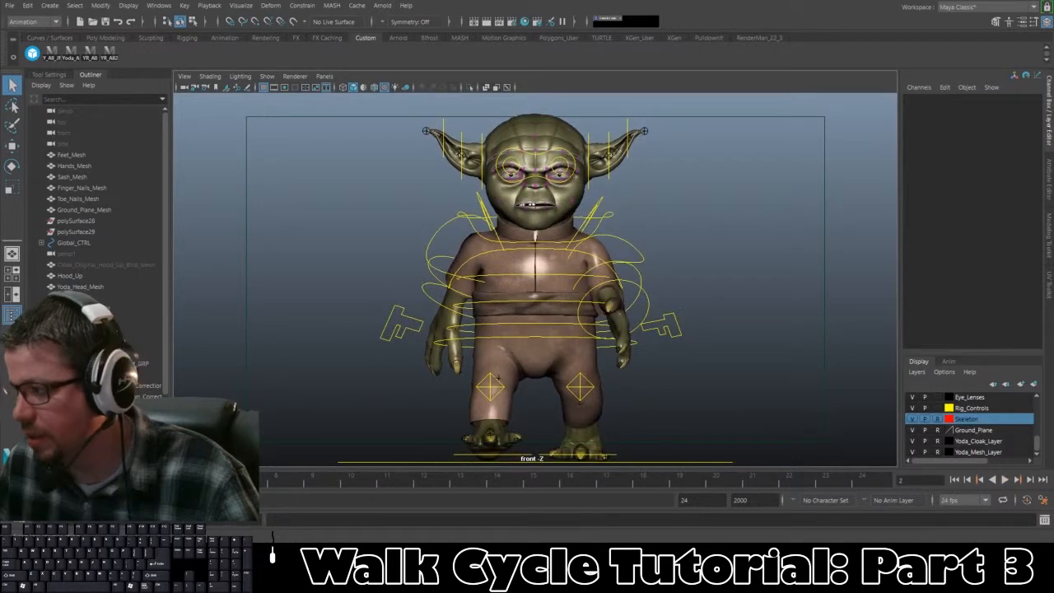
pyautogui.click(1005, 480)
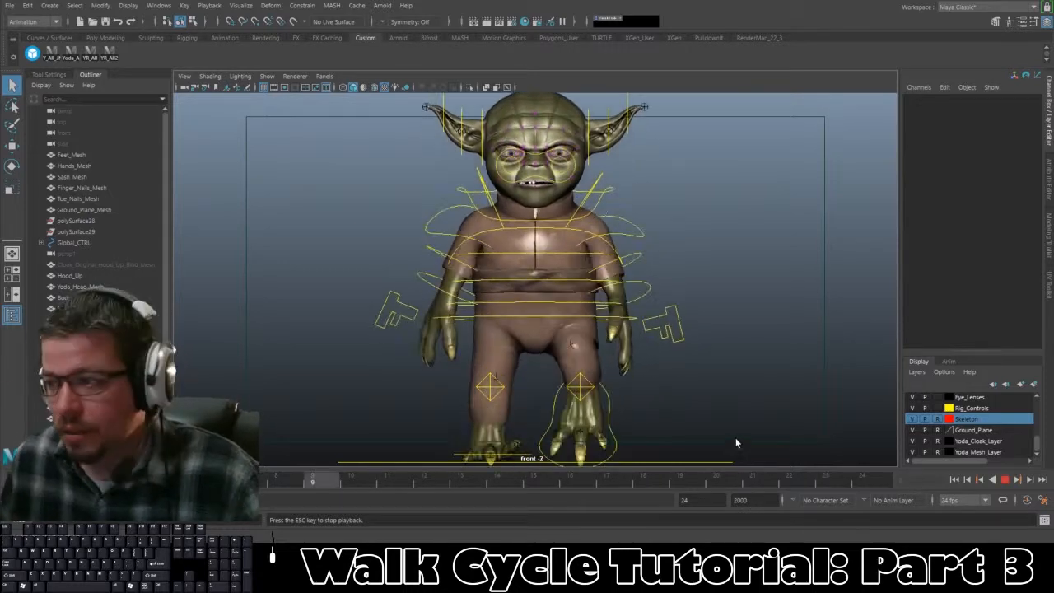
pyautogui.click(1004, 479)
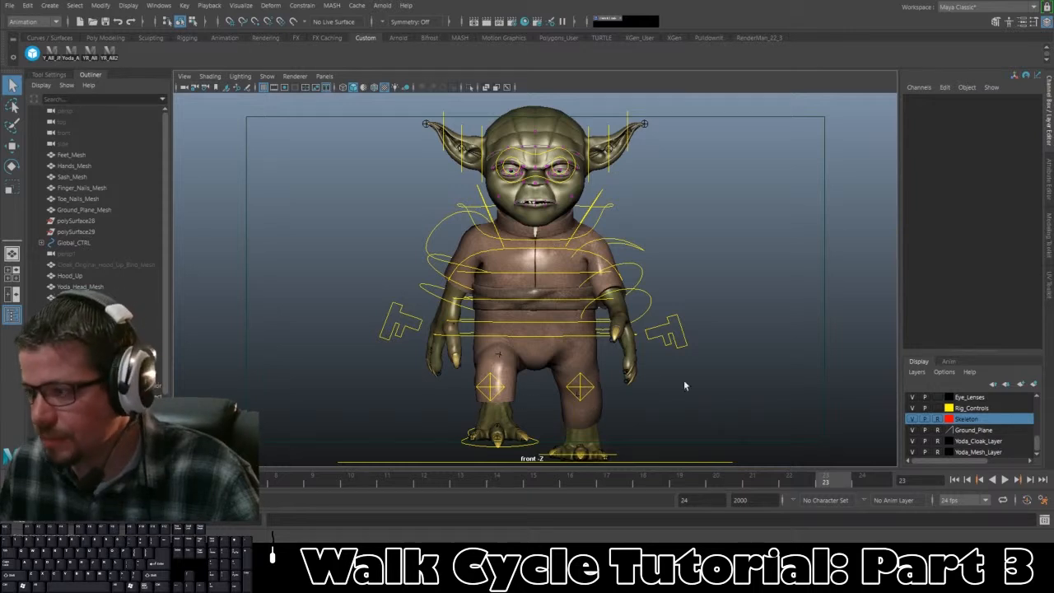
# Step: Select Root_CTRL, go to frame 1, and in the perspective view rotate the control to about 0.026 in Rotate X and key it
pyautogui.click(466, 338)
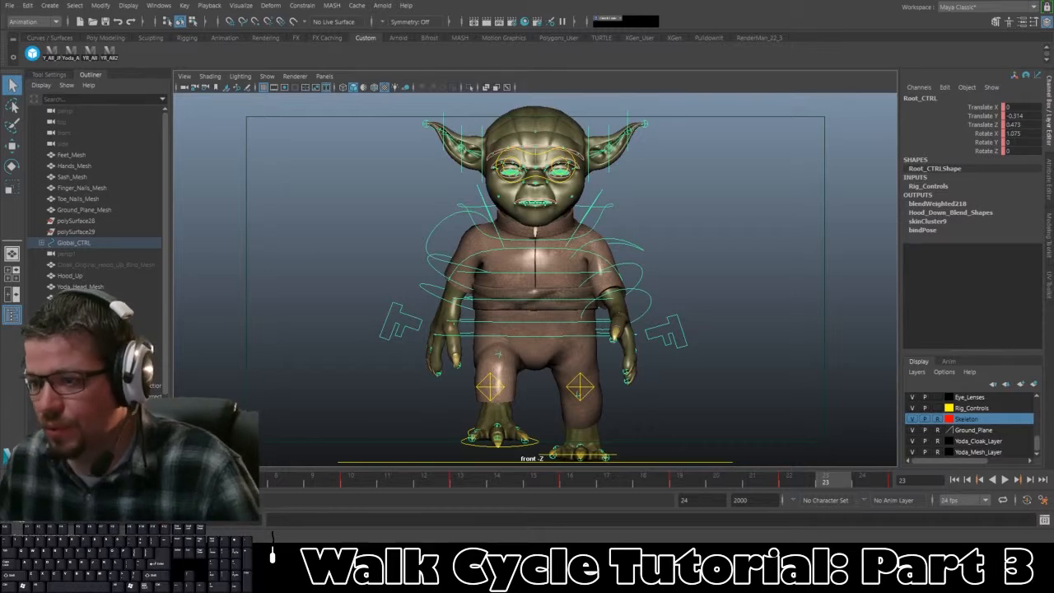
pyautogui.click(27, 480)
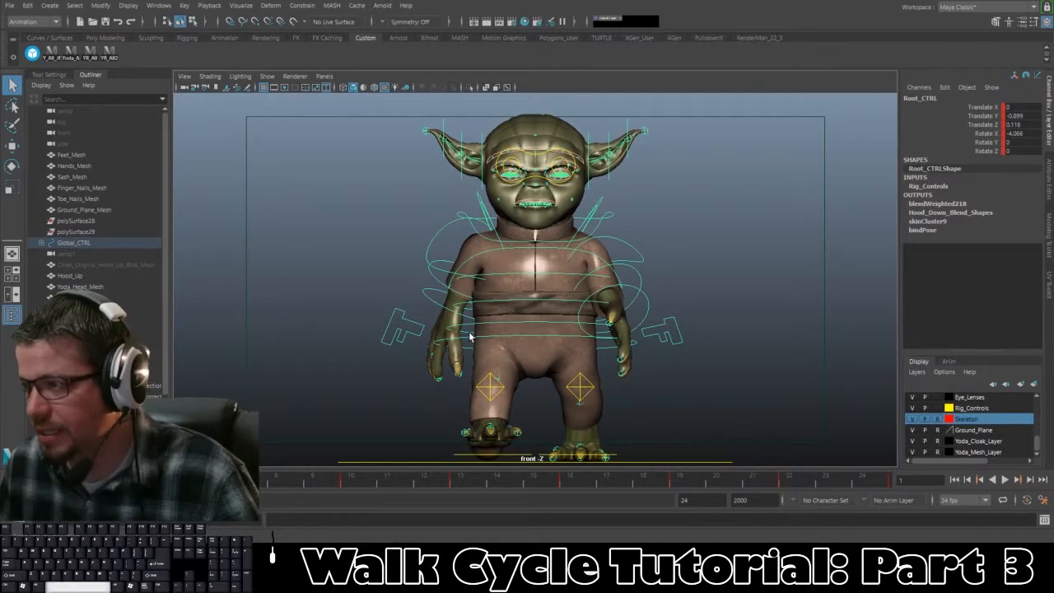
pyautogui.press('space')
pyautogui.press('space')
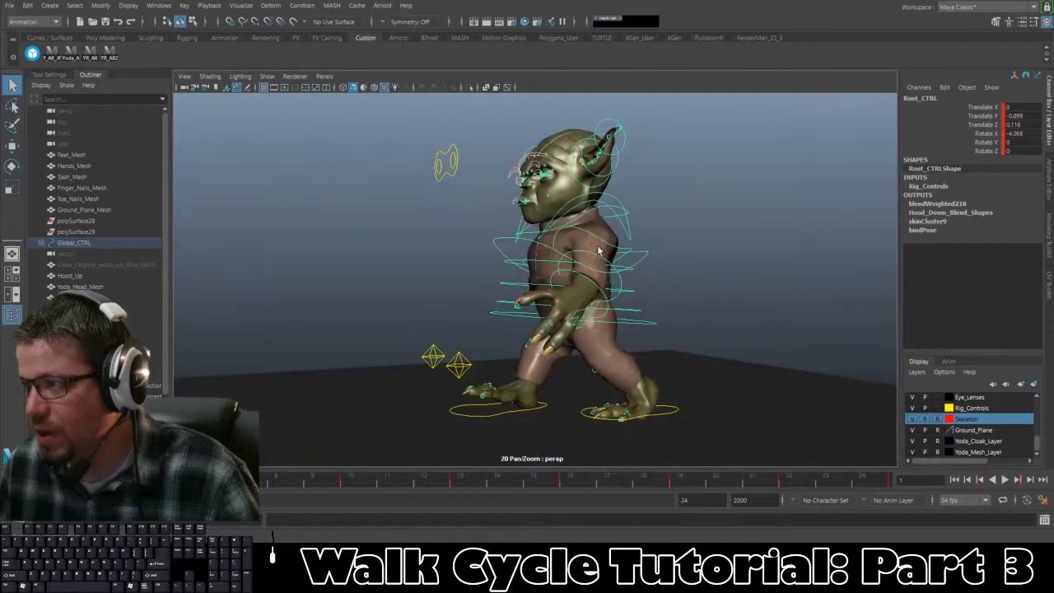
pyautogui.keyDown('alt'); pyautogui.moveTo(599, 251); pyautogui.dragTo(478, 265); pyautogui.keyUp('alt')
pyautogui.keyDown('alt'); pyautogui.moveTo(477, 265); pyautogui.dragTo(466, 317, button='right'); pyautogui.keyUp('alt')
pyautogui.keyDown('alt'); pyautogui.moveTo(467, 317); pyautogui.dragTo(452, 349); pyautogui.keyUp('alt')
pyautogui.press('e')
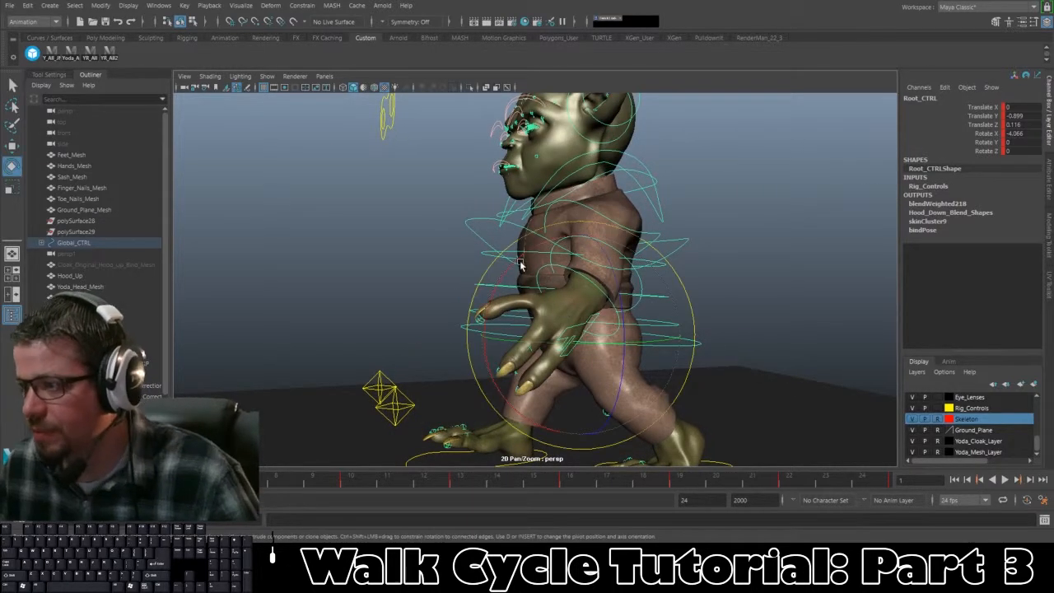
pyautogui.moveTo(517, 260); pyautogui.dragTo(512, 268)
pyautogui.press('s')
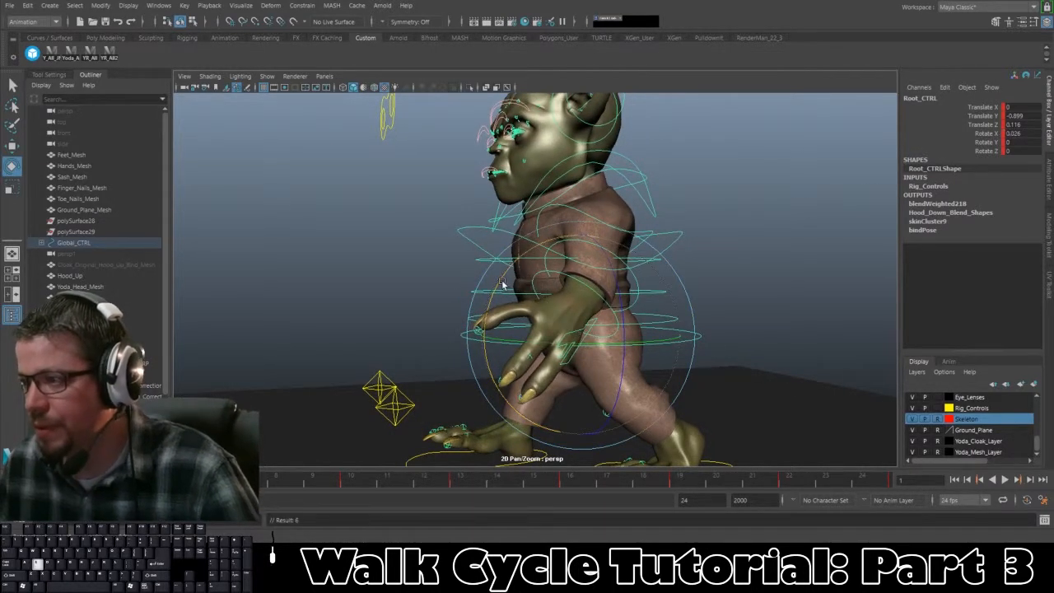
# Step: Frame the whole character from the front in the perspective view and enlarge the rotate manipulator on Root_CTRL
pyautogui.keyDown('alt'); pyautogui.moveTo(446, 337); pyautogui.dragTo(519, 367); pyautogui.keyUp('alt')
pyautogui.keyDown('alt'); pyautogui.moveTo(519, 367); pyautogui.dragTo(554, 378, button='right'); pyautogui.keyUp('alt')
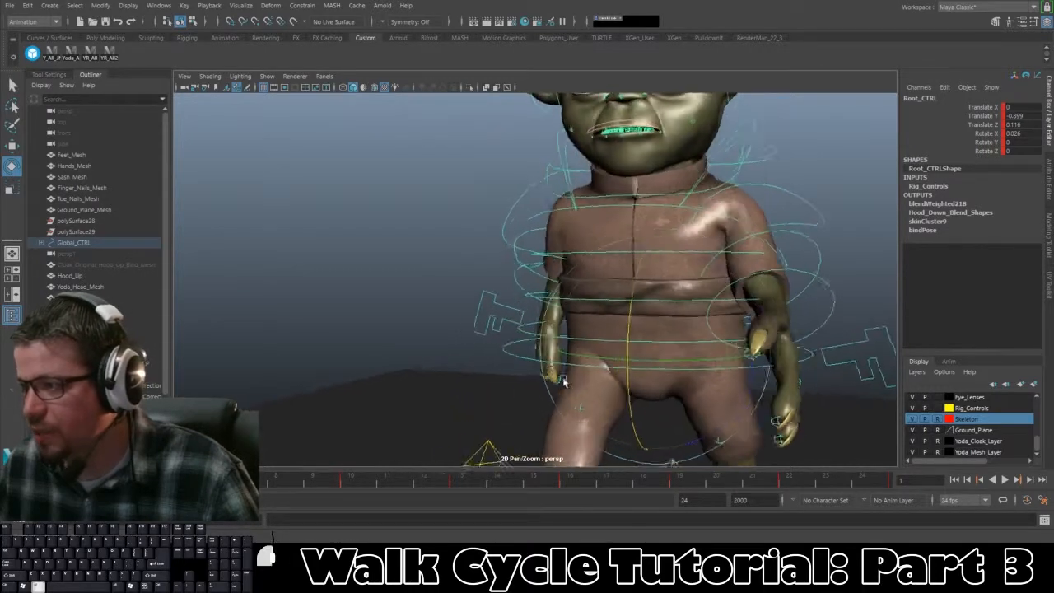
pyautogui.keyDown('alt'); pyautogui.moveTo(554, 377); pyautogui.dragTo(530, 360); pyautogui.keyUp('alt')
pyautogui.keyDown('alt'); pyautogui.moveTo(530, 360); pyautogui.dragTo(548, 397, button='right'); pyautogui.keyUp('alt')
pyautogui.keyDown('alt'); pyautogui.moveTo(551, 350); pyautogui.dragTo(551, 374); pyautogui.keyUp('alt')
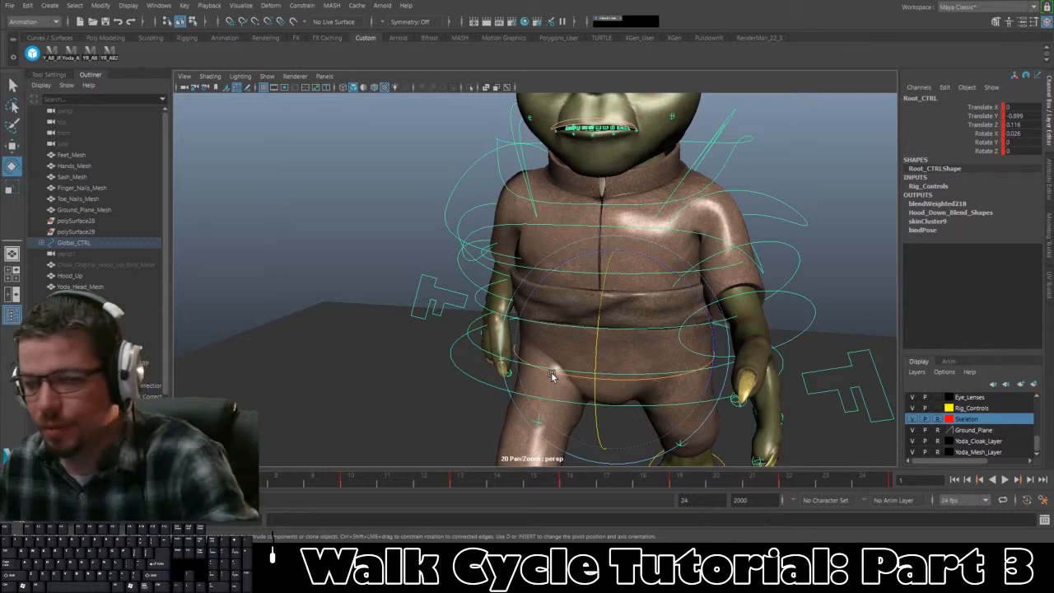
pyautogui.press('=')
pyautogui.press('=')
pyautogui.keyDown('alt'); pyautogui.moveTo(497, 404); pyautogui.dragTo(492, 396); pyautogui.keyUp('alt')
pyautogui.keyDown('alt'); pyautogui.moveTo(492, 399); pyautogui.dragTo(423, 329, button='right'); pyautogui.keyUp('alt')
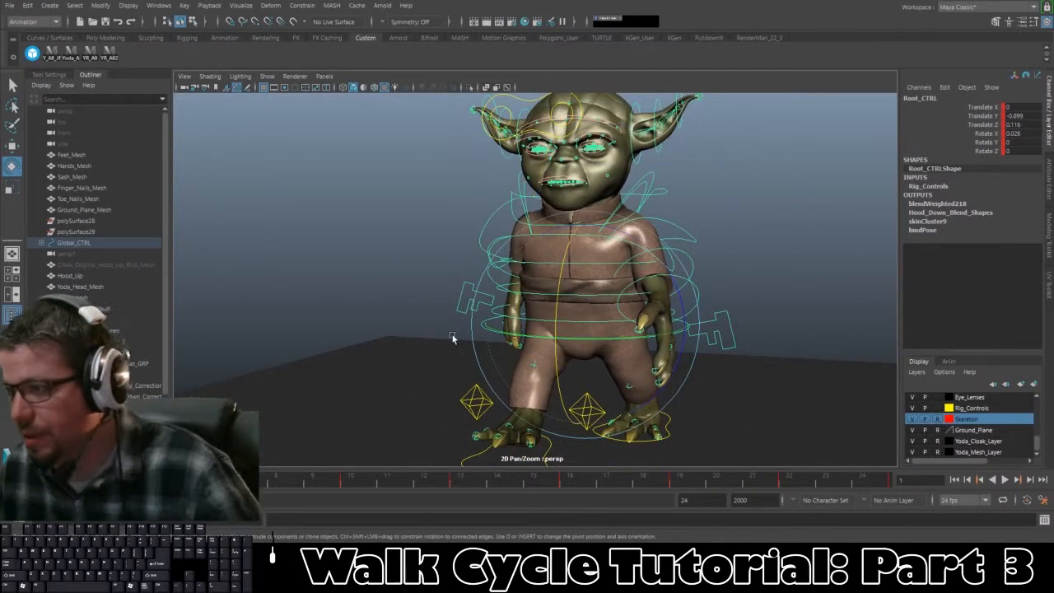
pyautogui.moveTo(474, 359); pyautogui.dragTo(490, 358)
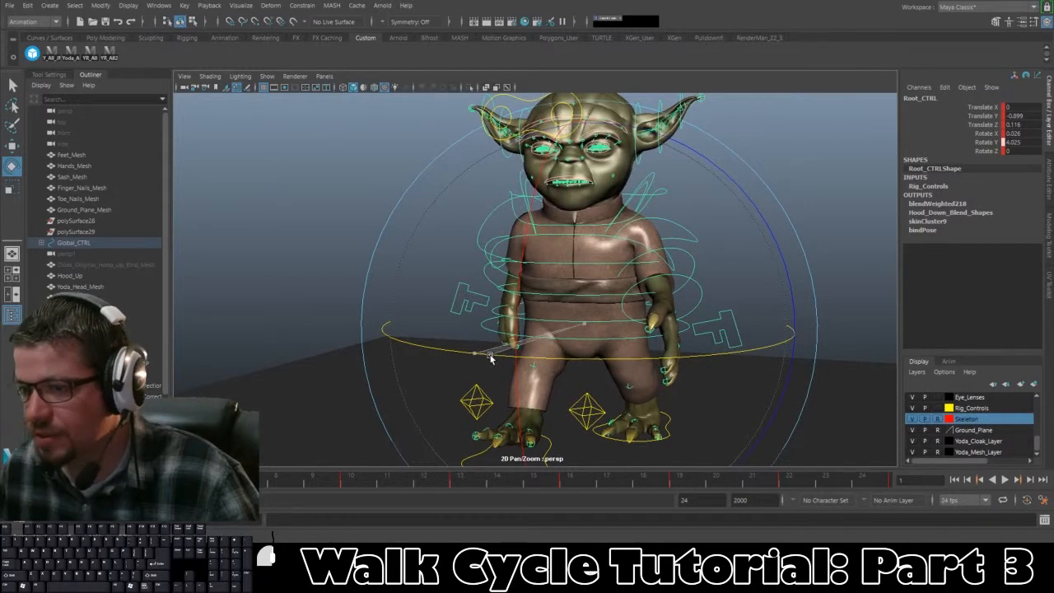
pyautogui.hotkey('ctrl', 'z')
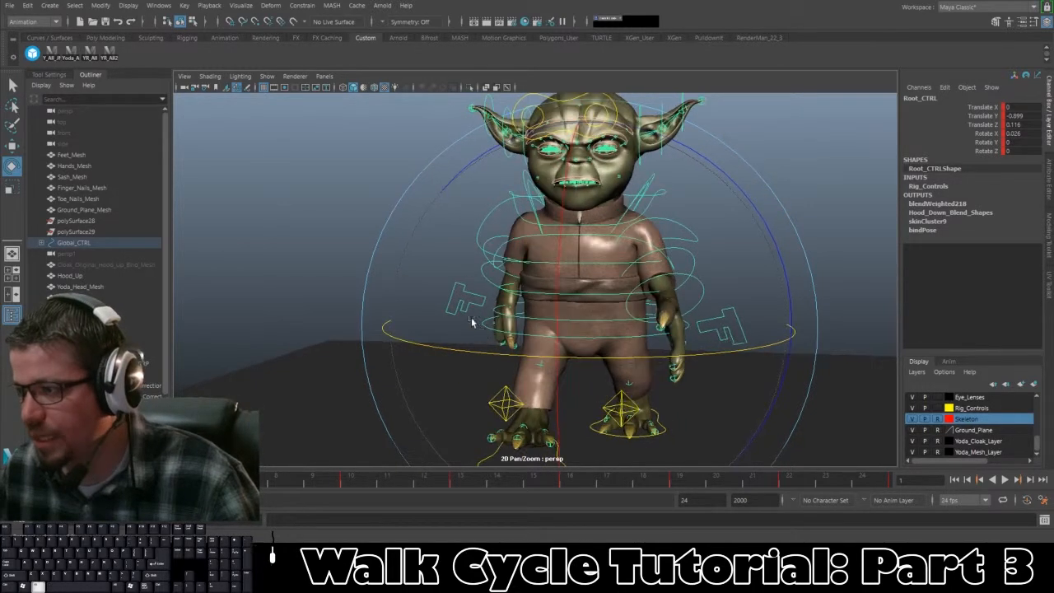
pyautogui.keyDown('alt'); pyautogui.moveTo(472, 321); pyautogui.dragTo(475, 336, button='right'); pyautogui.keyUp('alt')
pyautogui.moveTo(498, 359); pyautogui.dragTo(514, 360)
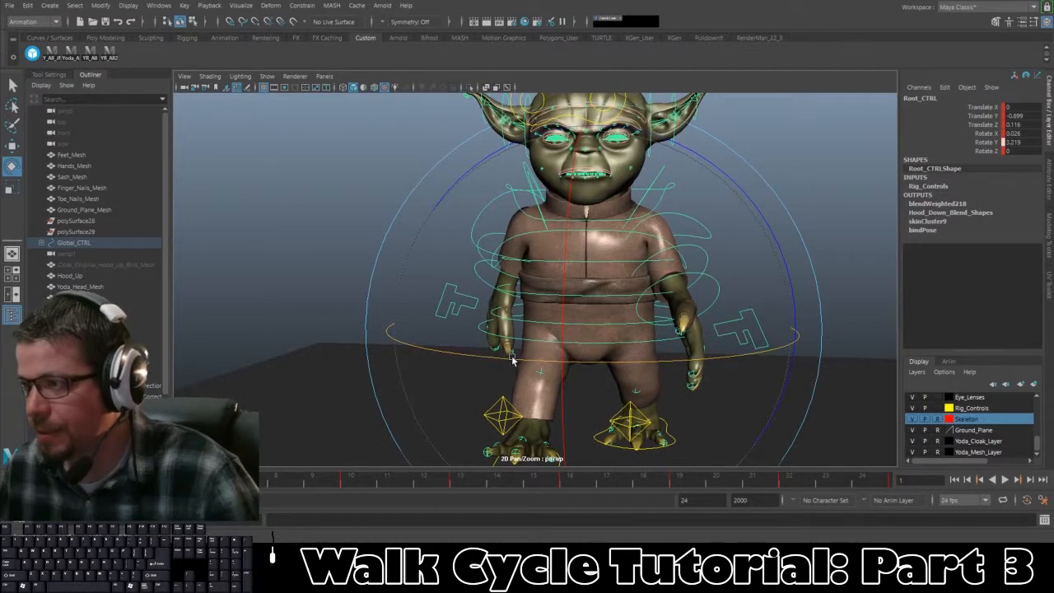
pyautogui.hotkey('ctrl', 'z')
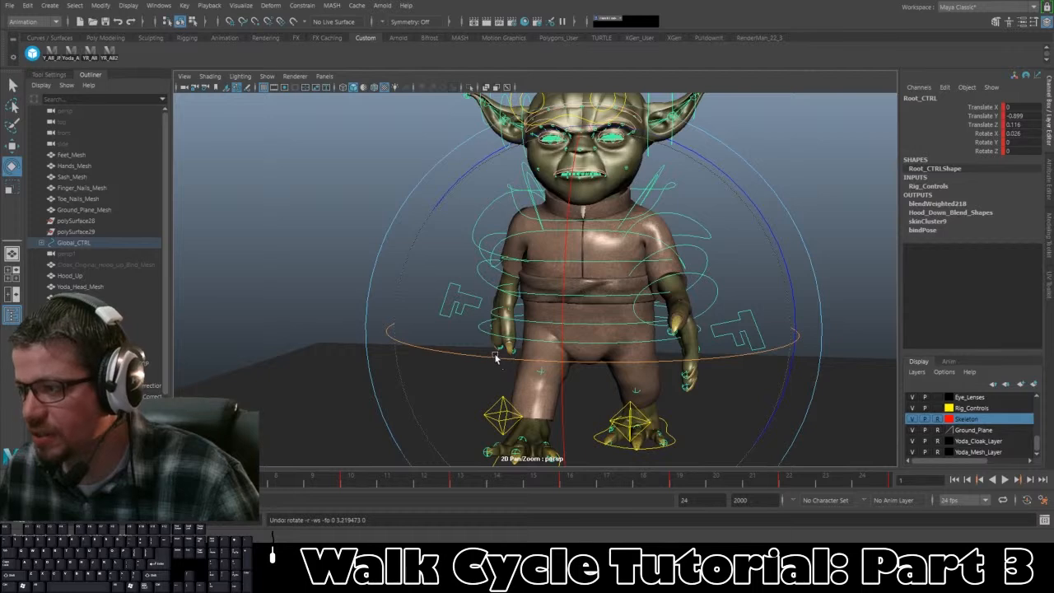
# Step: Rotate Root_CTRL to about 2 degrees in Rotate Y at frame 1, key it, and play the walk cycle
pyautogui.moveTo(495, 357); pyautogui.dragTo(505, 358)
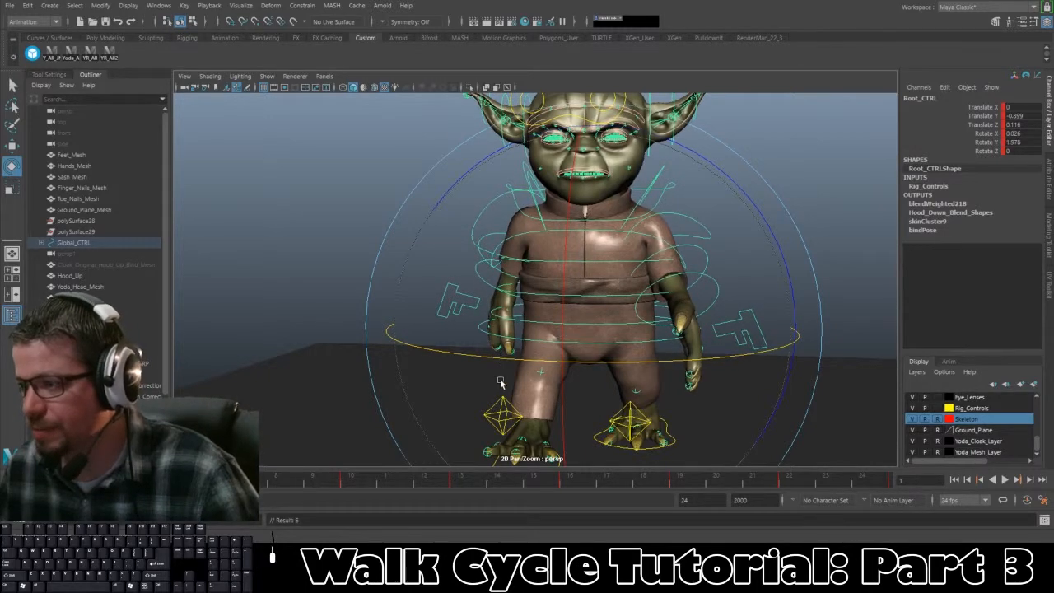
pyautogui.hotkey('alt', 'v')
pyautogui.hotkey('alt', 'v')
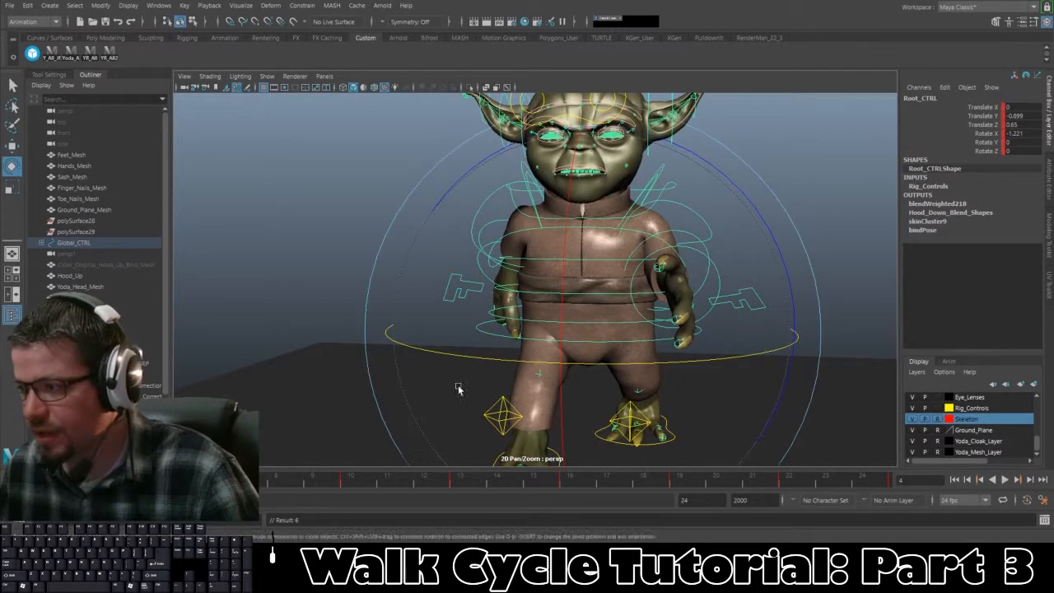
pyautogui.keyDown('alt'); pyautogui.moveTo(459, 388); pyautogui.dragTo(386, 359); pyautogui.keyUp('alt')
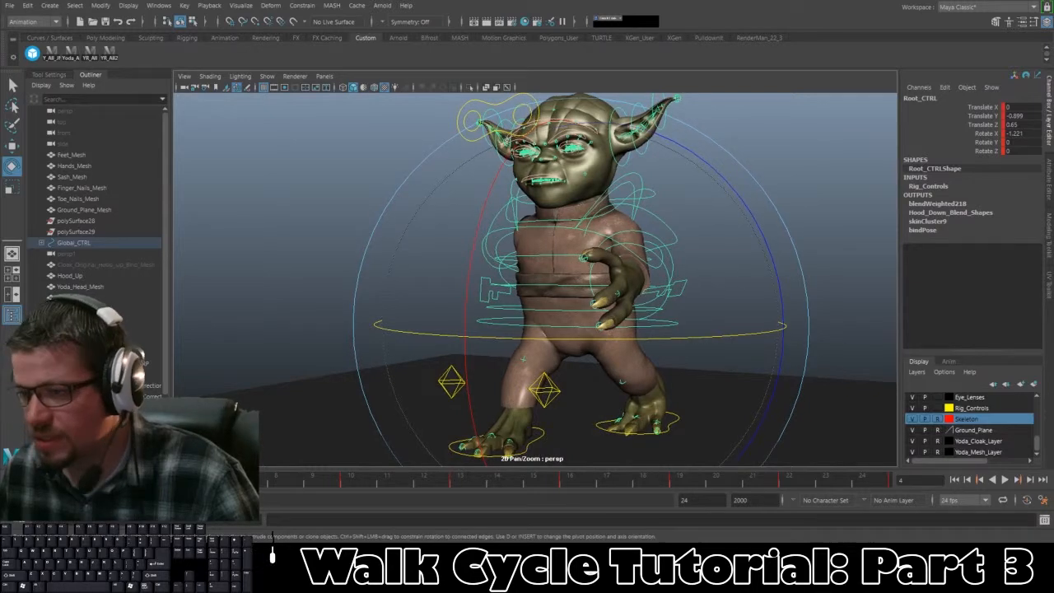
pyautogui.hotkey('alt', 'v')
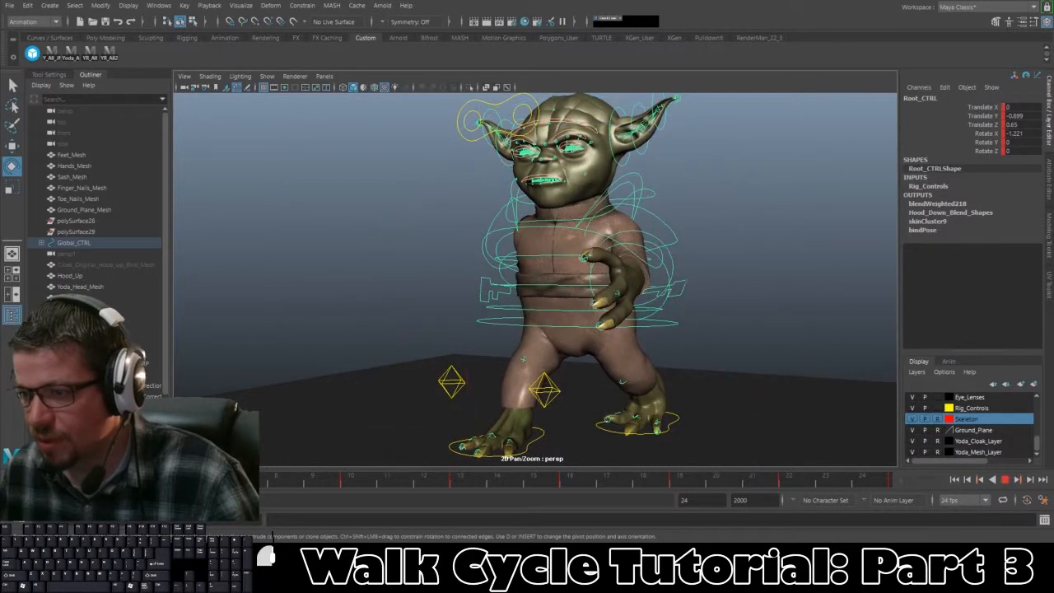
# Step: Rotate Root_CTRL to about 2.5 degrees in Rotate Y at frame 4
pyautogui.hotkey('alt', 'v')
pyautogui.moveTo(520, 340); pyautogui.dragTo(595, 352)
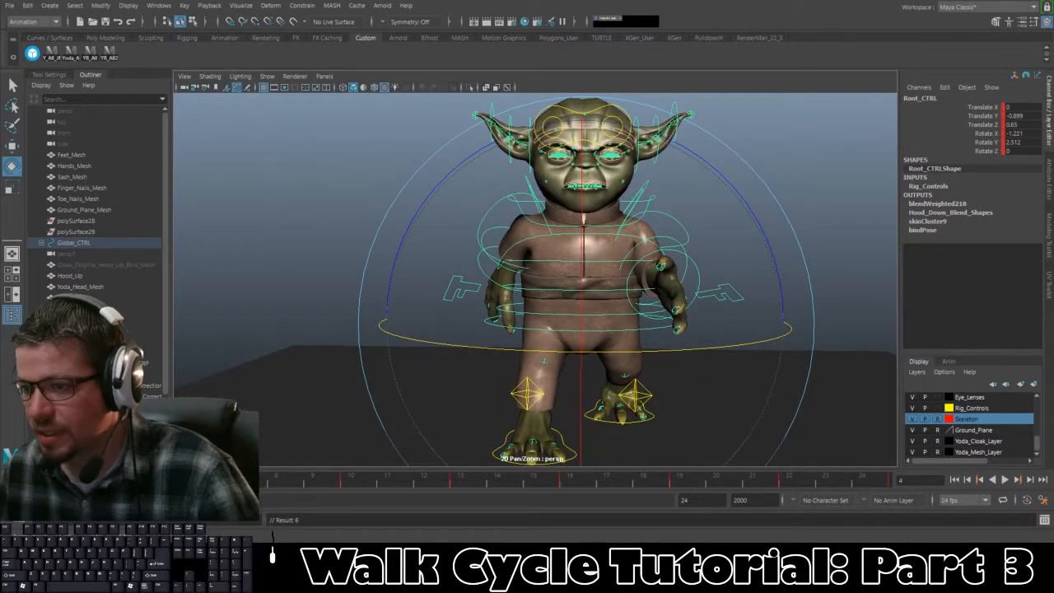
pyautogui.hotkey('alt', 'v')
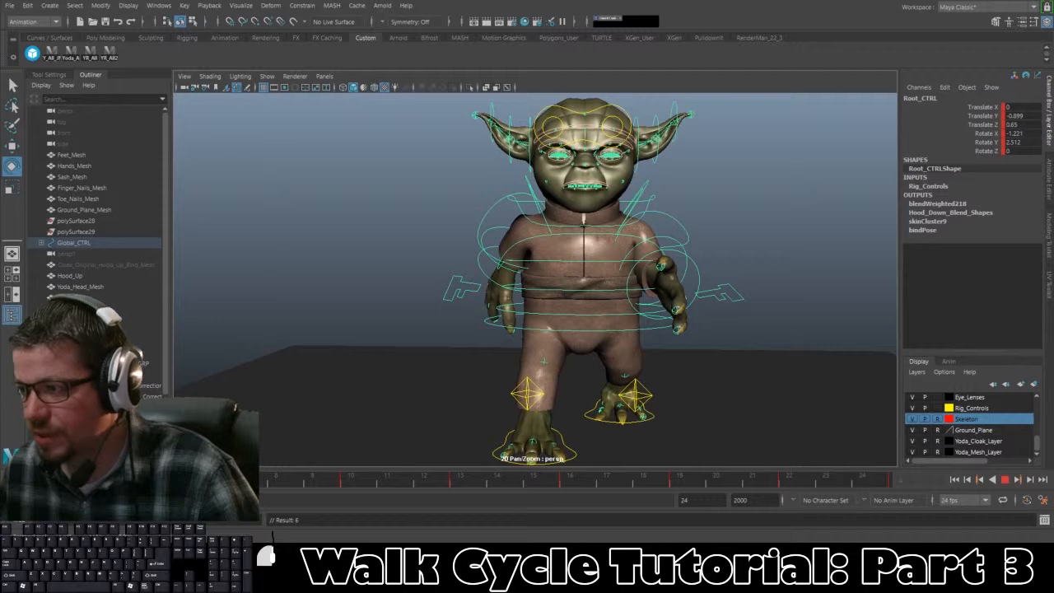
pyautogui.hotkey('alt', 'v')
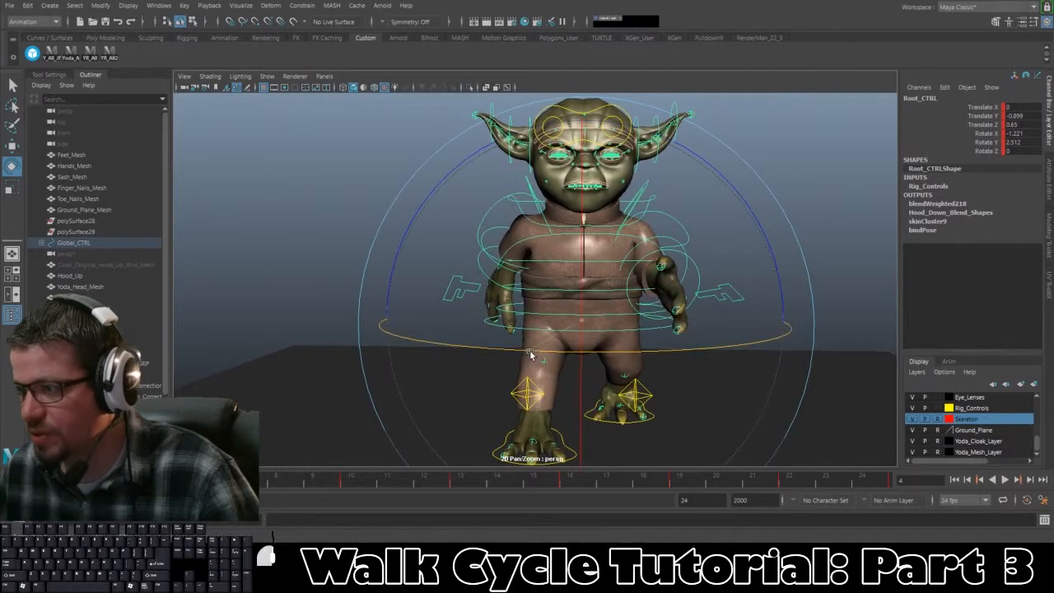
pyautogui.moveTo(530, 354); pyautogui.dragTo(531, 354)
# Step: Rotate Root_CTRL to about -4.77 degrees in Rotate Y at frame 7 and key it
pyautogui.hotkey('alt', 'v')
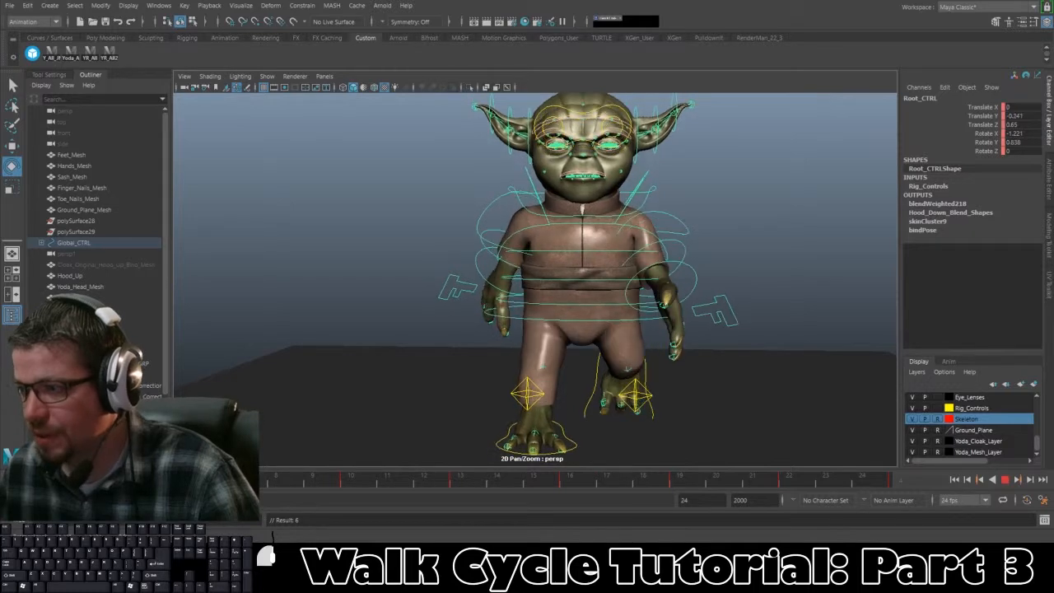
pyautogui.hotkey('alt', 'v')
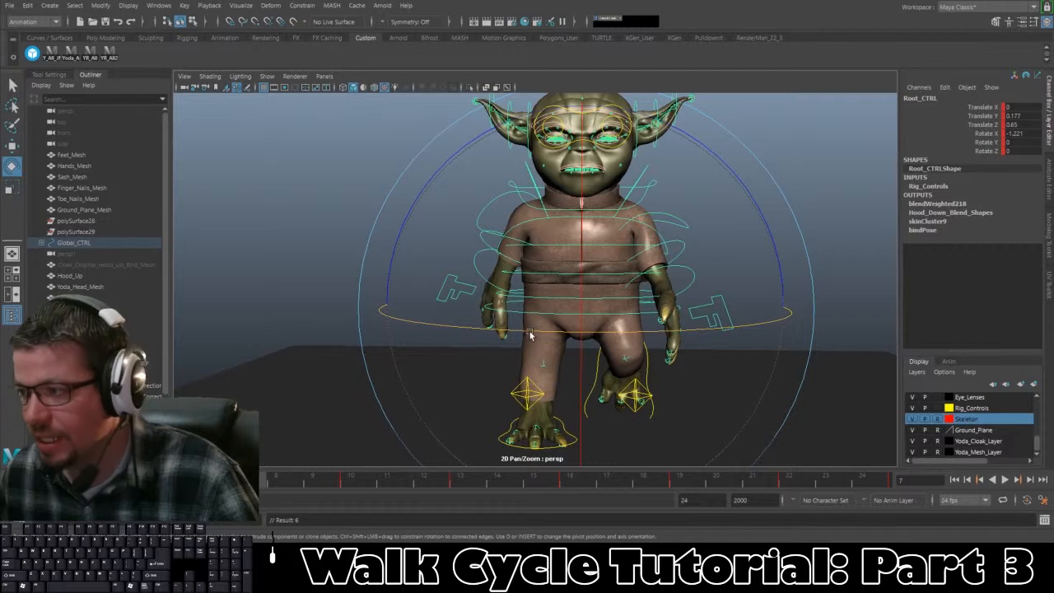
pyautogui.moveTo(536, 333); pyautogui.dragTo(520, 345)
pyautogui.moveTo(305, 474); pyautogui.dragTo(351, 477)
pyautogui.moveTo(556, 323); pyautogui.dragTo(540, 316)
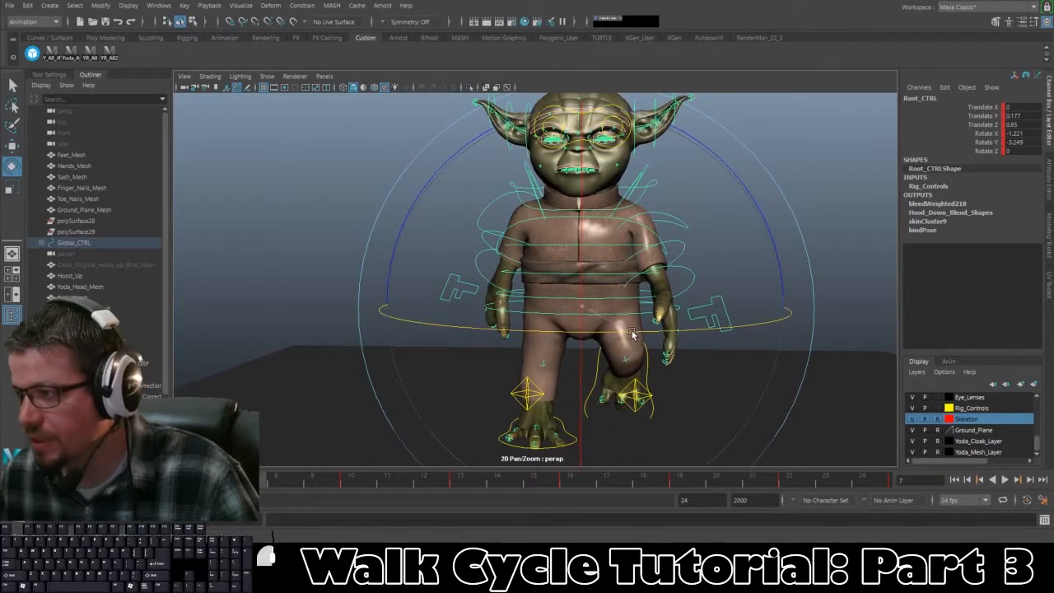
pyautogui.moveTo(628, 333); pyautogui.dragTo(624, 334)
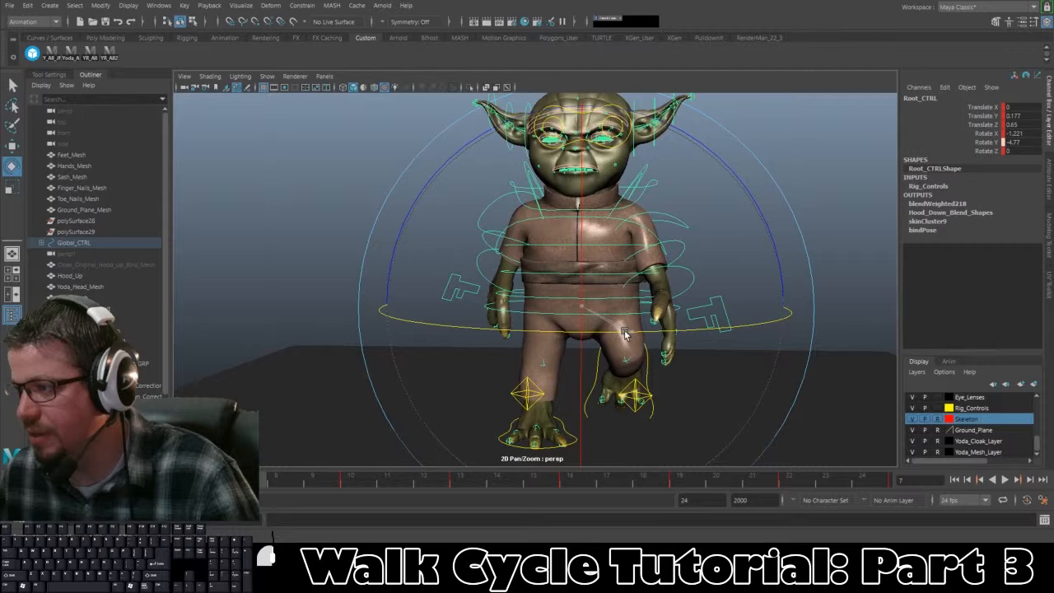
pyautogui.press('s')
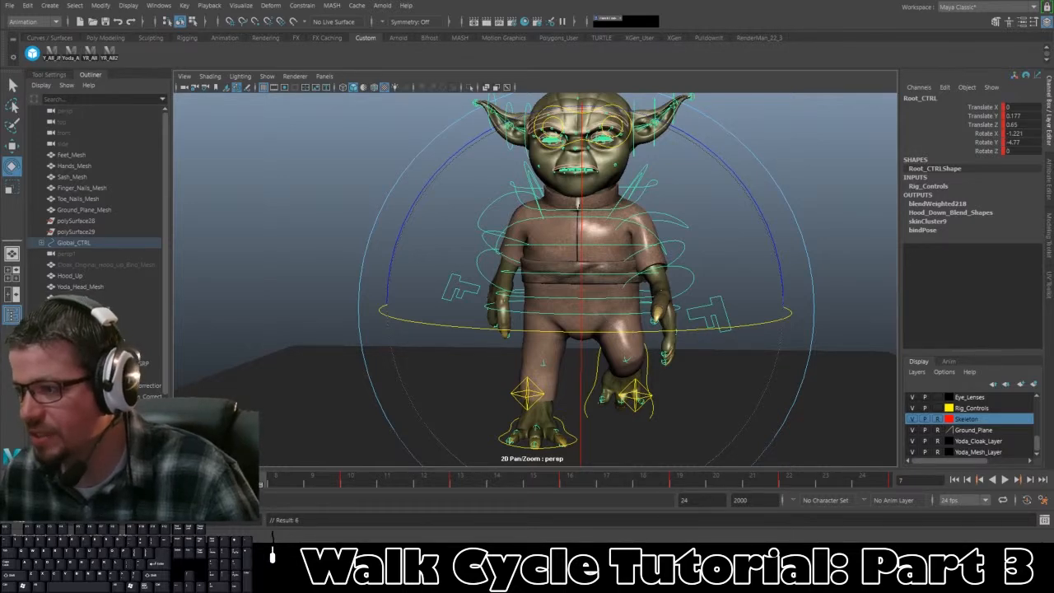
# Step: Rotate Root_CTRL in Rotate Y to about -3.05 degrees at frame 10 and about -2.49 degrees at frame 13
pyautogui.moveTo(239, 477); pyautogui.dragTo(350, 478)
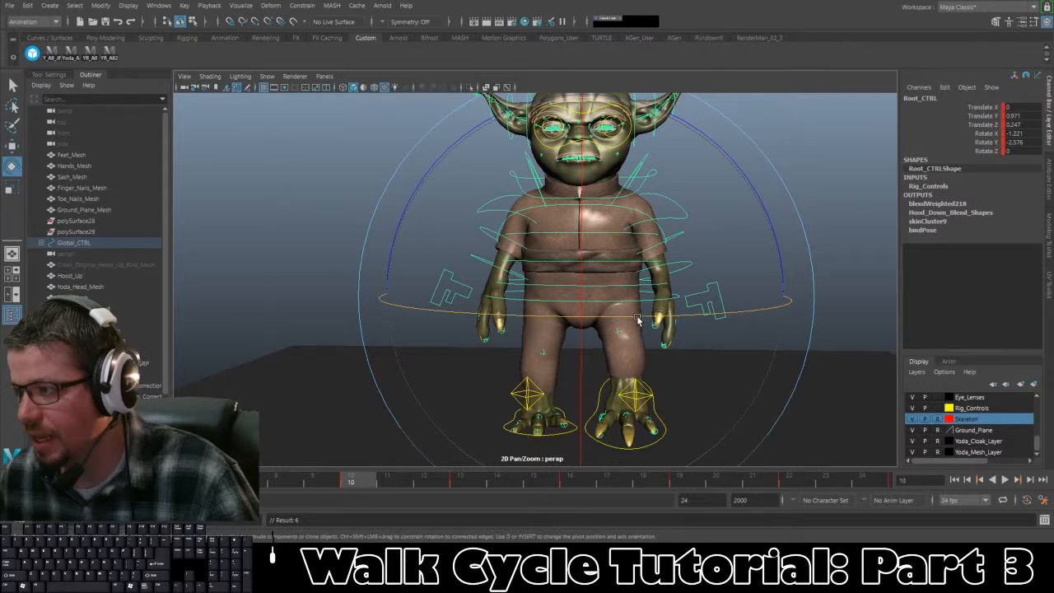
pyautogui.moveTo(637, 320); pyautogui.dragTo(633, 321)
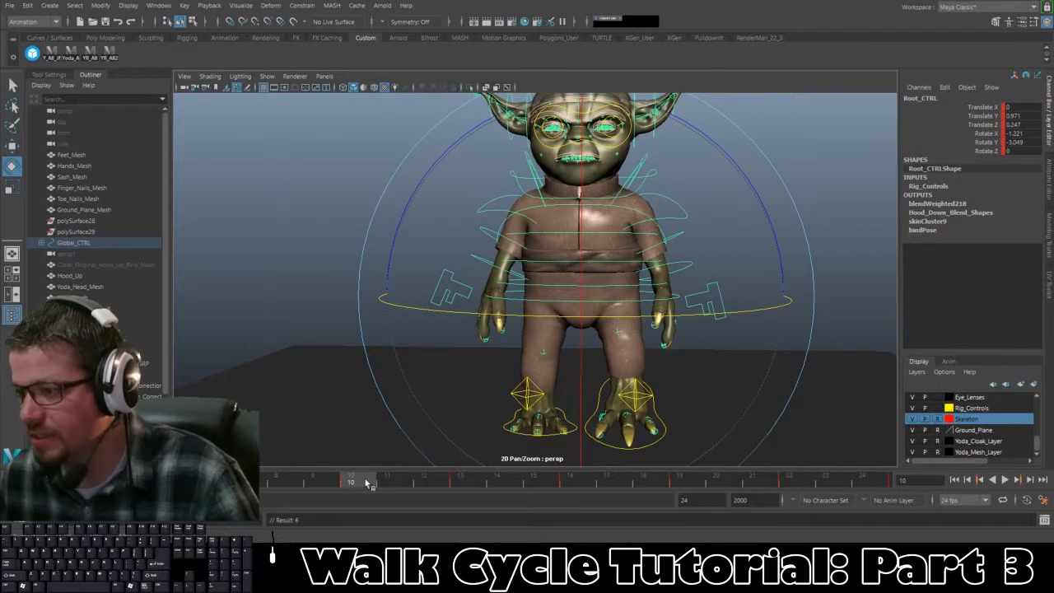
pyautogui.hotkey('alt', 'v')
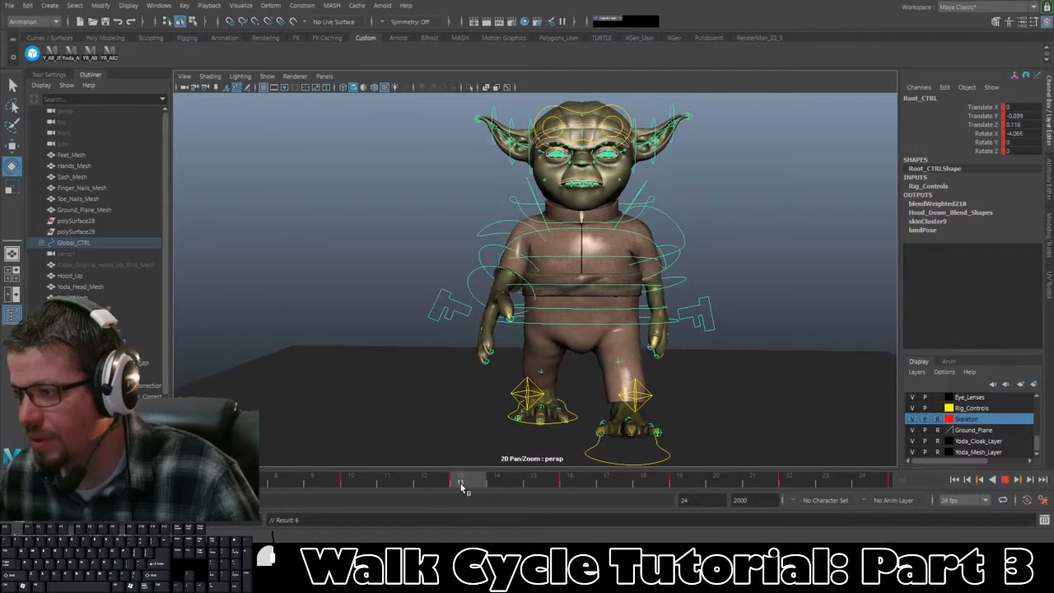
pyautogui.hotkey('alt', 'v')
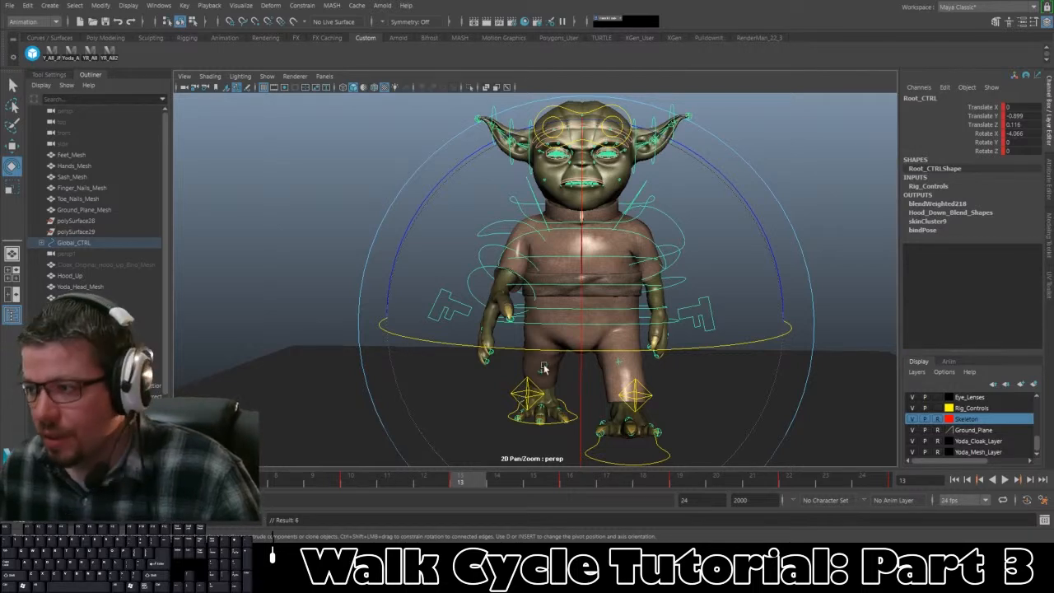
pyautogui.moveTo(541, 356); pyautogui.dragTo(527, 356)
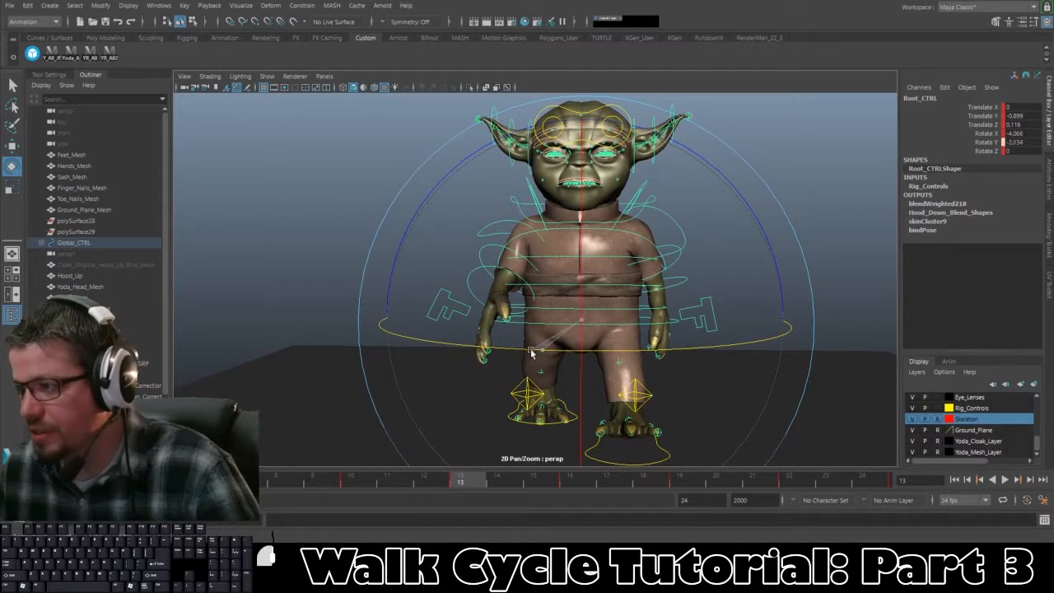
# Step: Rotate Root_CTRL to about -1.5 degrees in Rotate Y at frame 16
pyautogui.moveTo(475, 483); pyautogui.dragTo(574, 483)
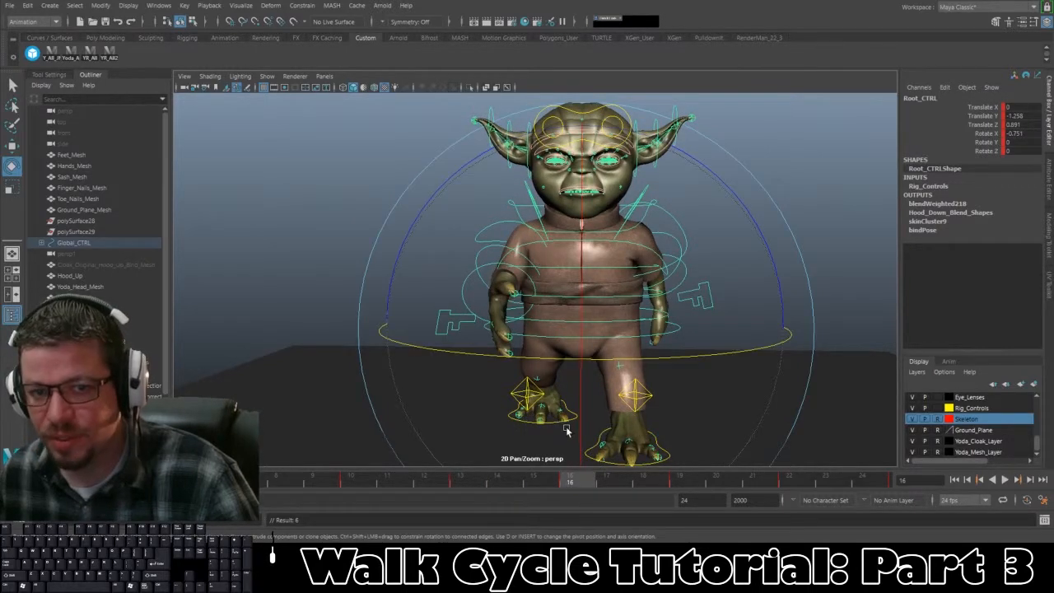
pyautogui.moveTo(554, 362); pyautogui.dragTo(545, 358)
pyautogui.moveTo(458, 236); pyautogui.dragTo(444, 211)
pyautogui.hotkey('ctrl', 'z')
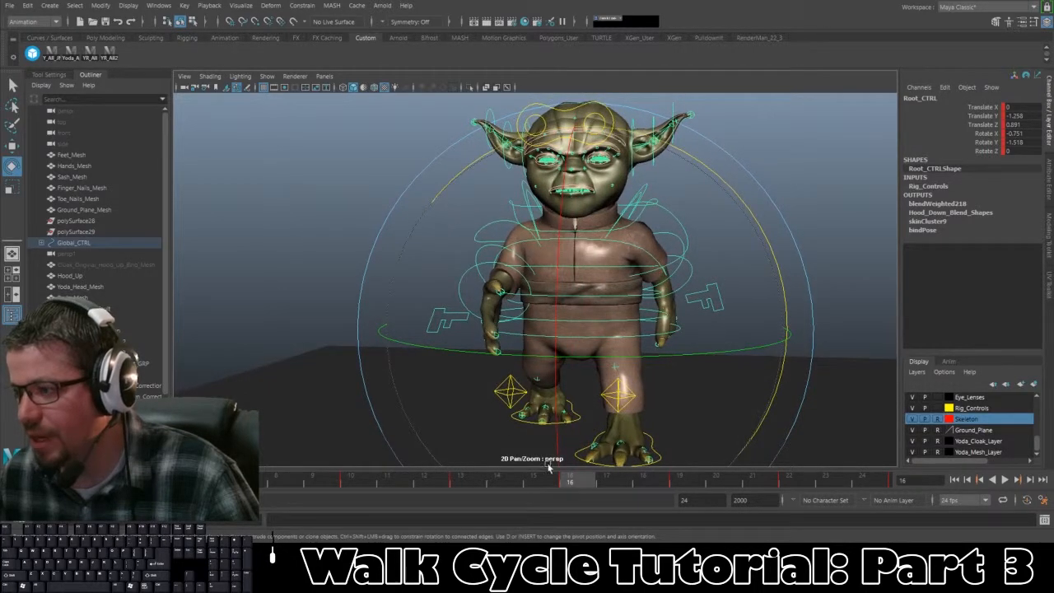
# Step: Try tilting Root_CTRL about 4 degrees in Rotate Z at frame 16 and undo the rotation
pyautogui.moveTo(587, 484)
pyautogui.mouseDown()
pyautogui.moveTo(681, 484)
pyautogui.moveTo(571, 483)
pyautogui.mouseUp()
pyautogui.keyDown('alt'); pyautogui.moveTo(576, 412); pyautogui.dragTo(496, 399); pyautogui.keyUp('alt')
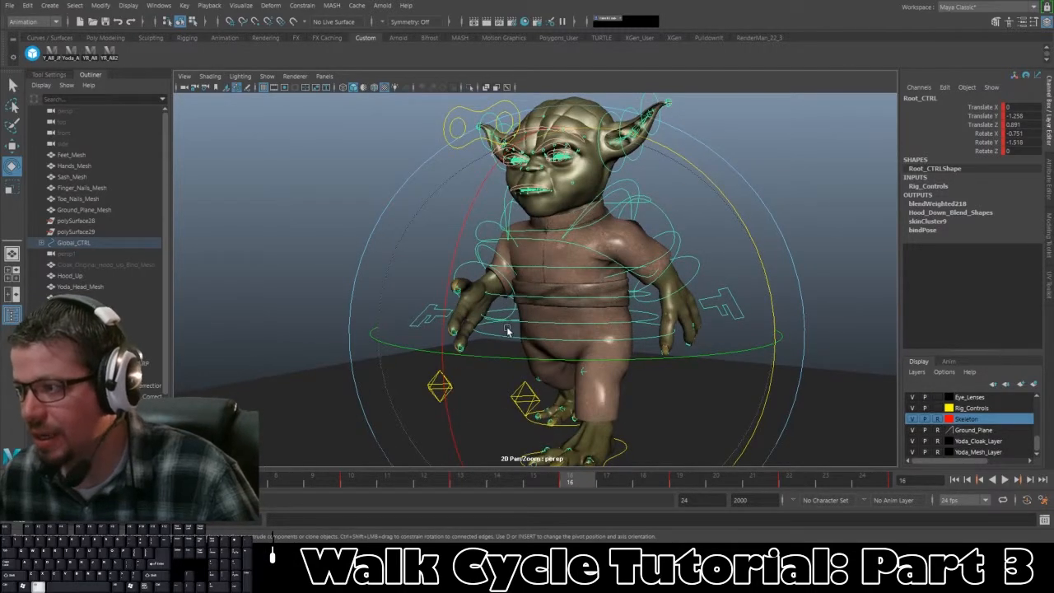
pyautogui.keyDown('alt'); pyautogui.moveTo(508, 329); pyautogui.dragTo(623, 321); pyautogui.keyUp('alt')
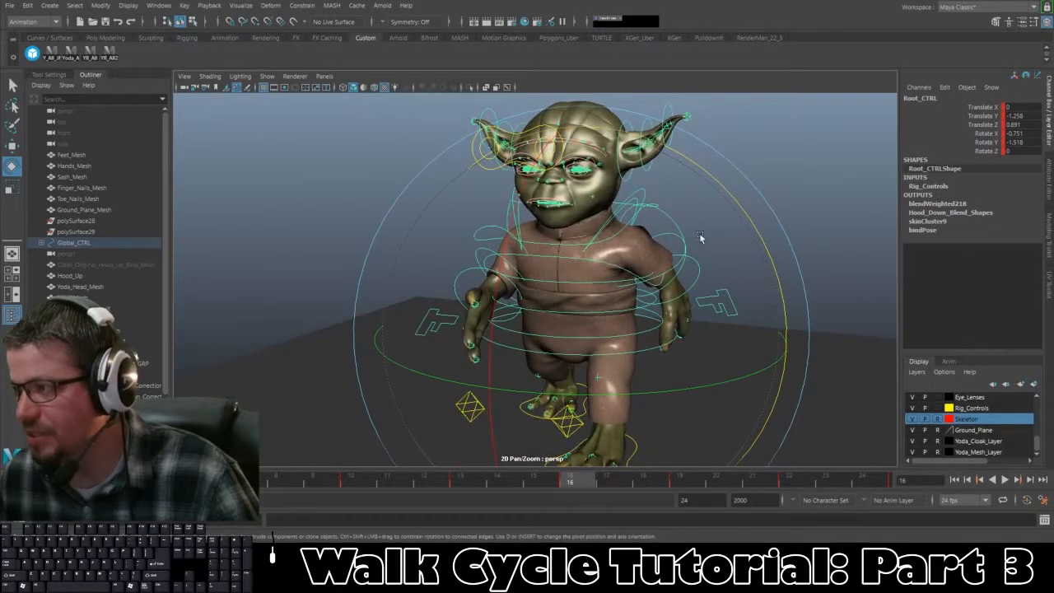
pyautogui.moveTo(740, 208)
pyautogui.mouseDown()
pyautogui.moveTo(729, 200)
pyautogui.moveTo(743, 217)
pyautogui.moveTo(736, 208)
pyautogui.mouseUp()
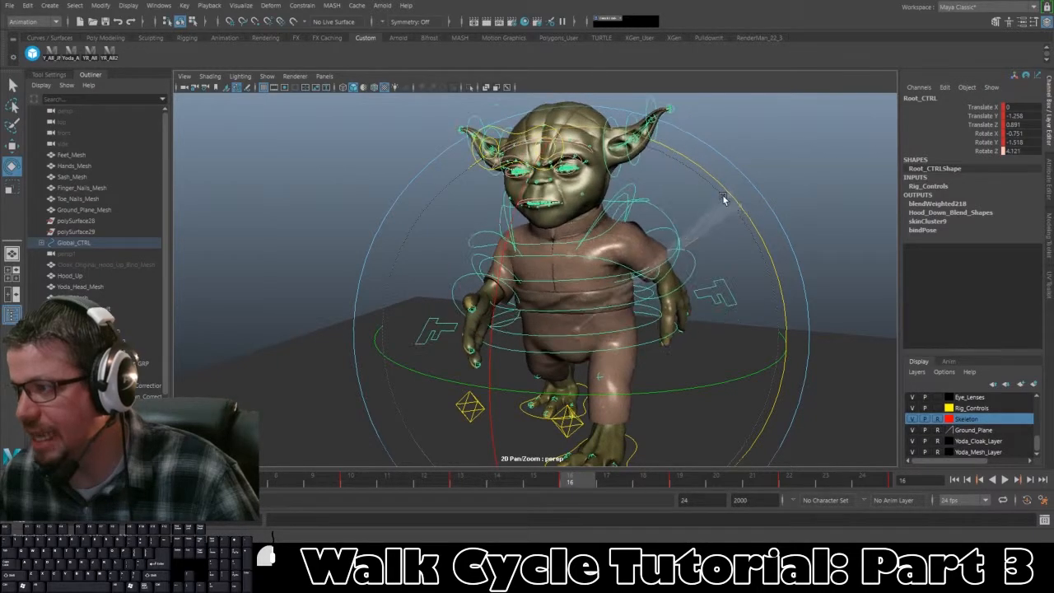
pyautogui.hotkey('ctrl', 'z')
# Step: Compare the poses at frames 13 and 16, and turn Root_CTRL further negative in Rotate Y at frame 16
pyautogui.hotkey('alt', 'v')
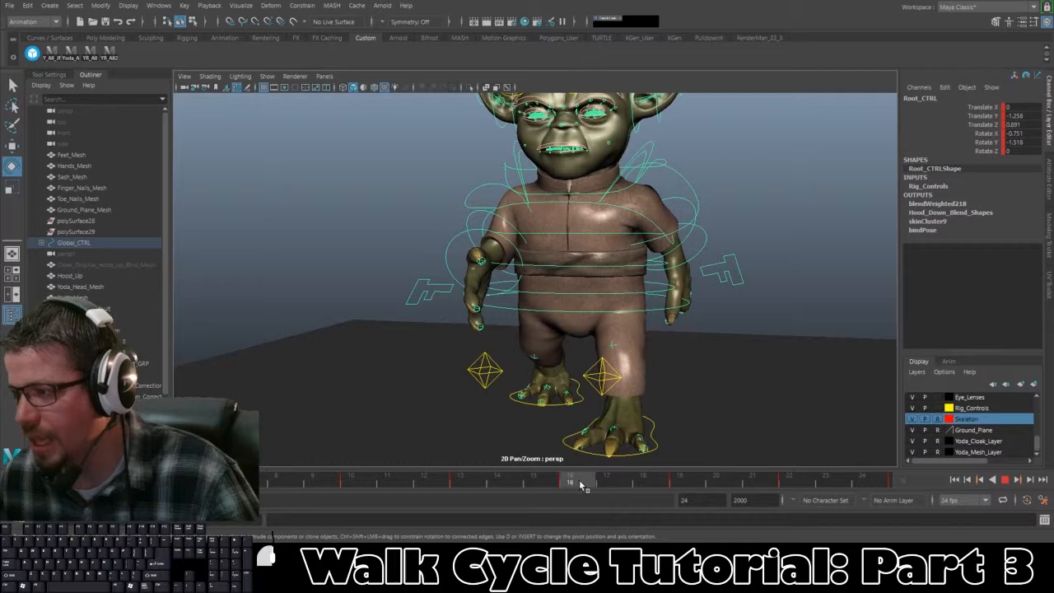
pyautogui.moveTo(580, 486); pyautogui.dragTo(472, 486)
pyautogui.keyDown('alt'); pyautogui.moveTo(520, 414); pyautogui.dragTo(598, 374); pyautogui.keyUp('alt')
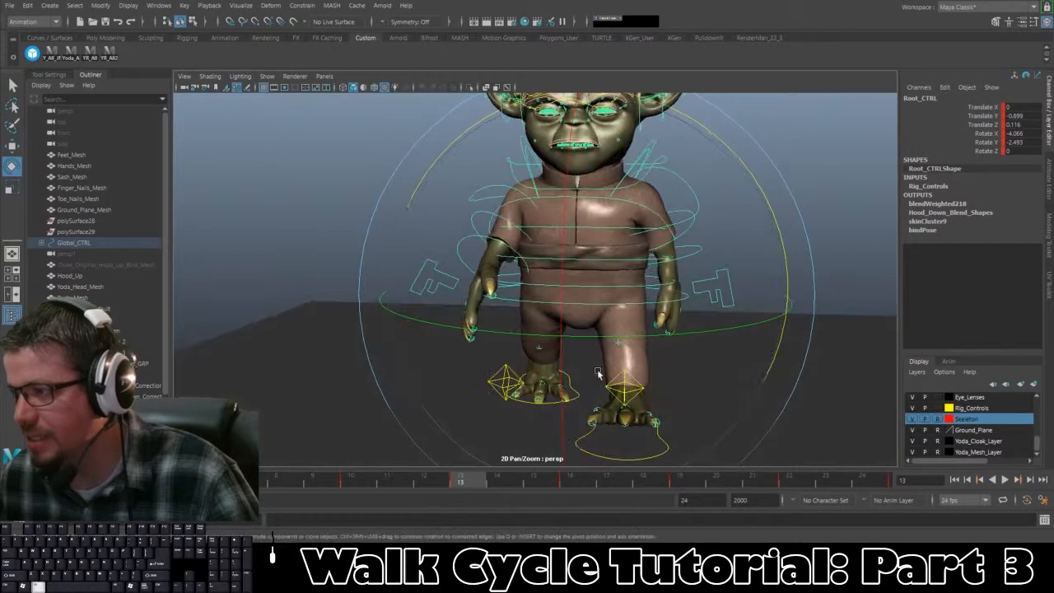
pyautogui.hotkey('alt', 'v')
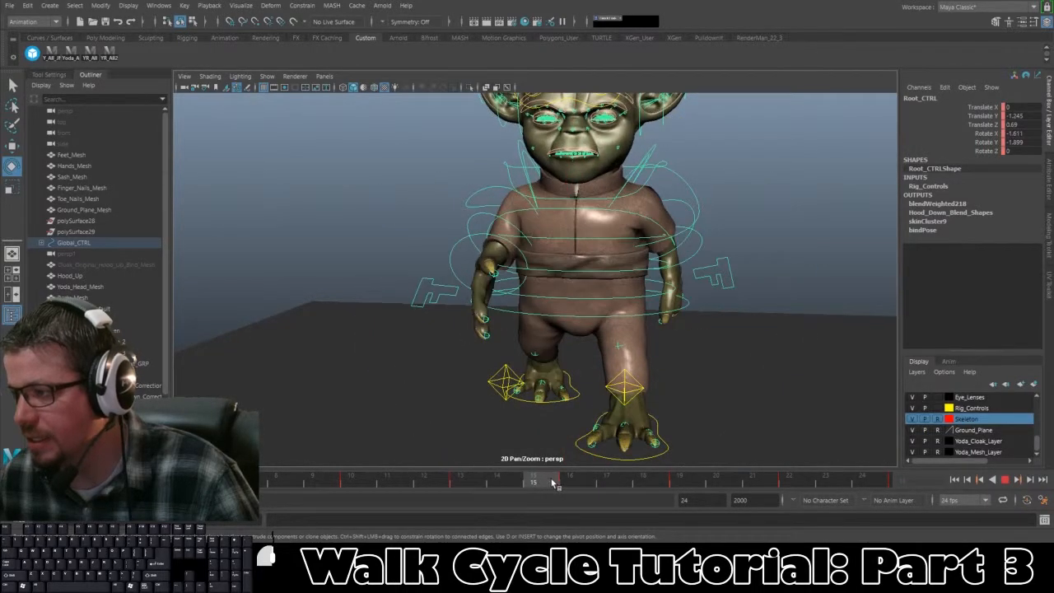
pyautogui.hotkey('alt', 'v')
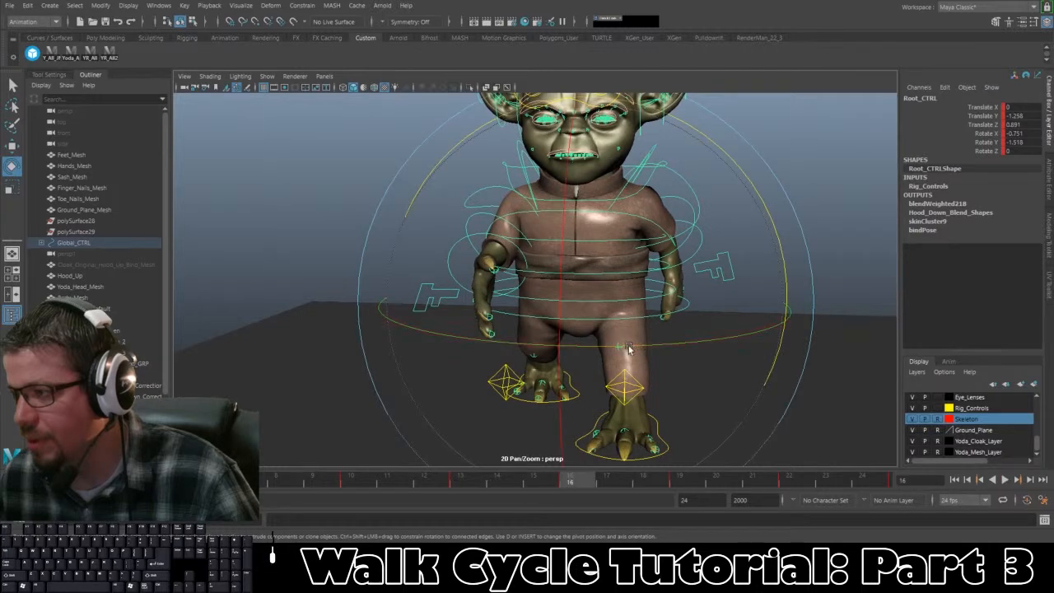
pyautogui.moveTo(628, 349); pyautogui.dragTo(612, 349)
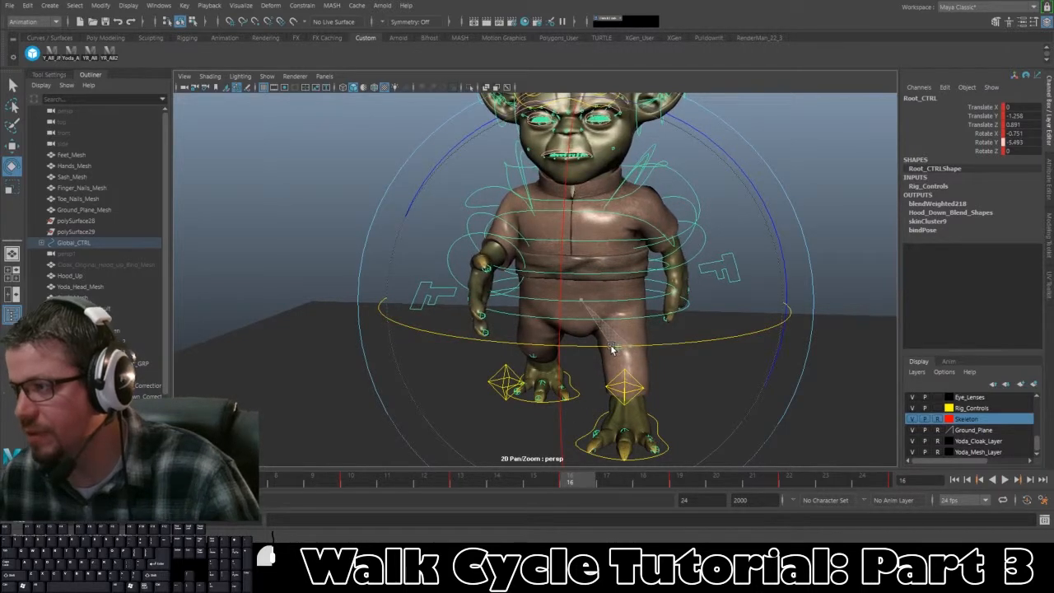
# Step: Rotate Root_CTRL to about 3.2 degrees in Rotate Y at frame 19 and key it
pyautogui.hotkey('alt', 'v')
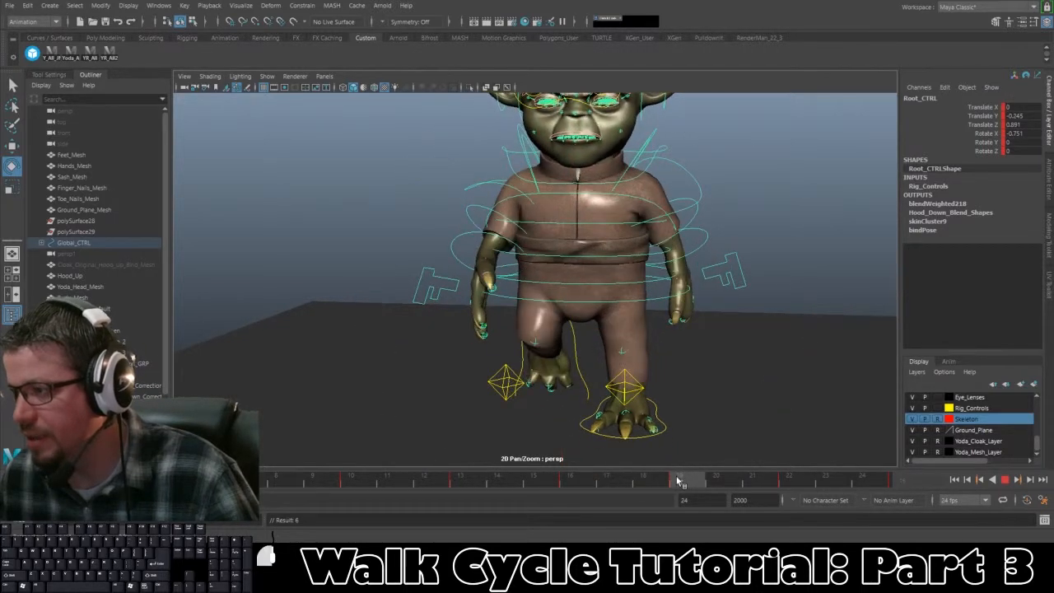
pyautogui.click(679, 480)
pyautogui.moveTo(592, 326); pyautogui.dragTo(611, 326)
pyautogui.press('s')
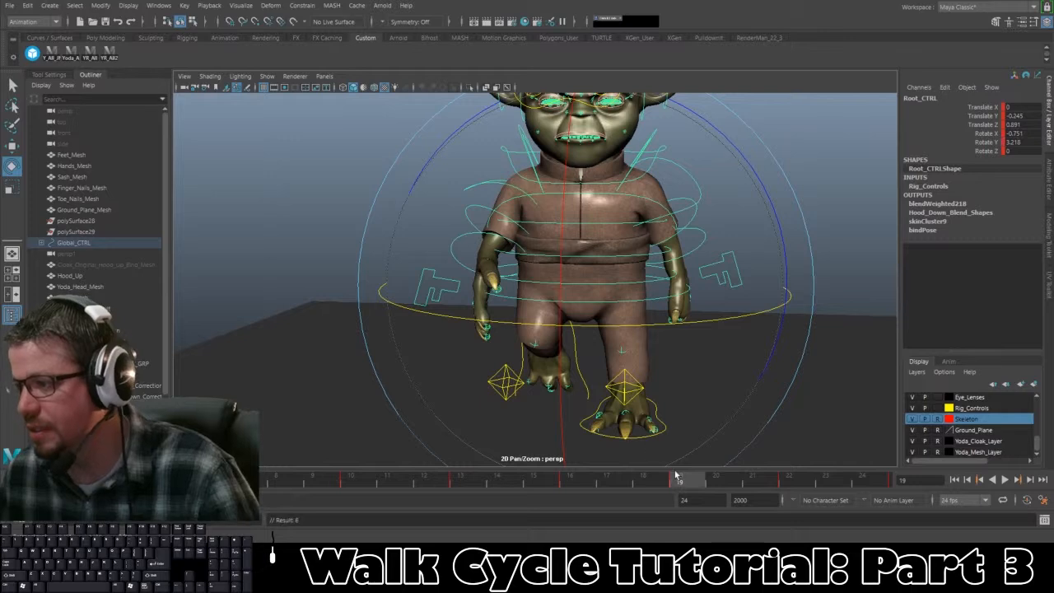
# Step: Rotate Root_CTRL to about 3.3 degrees in Rotate Y at frame 22 and key it
pyautogui.moveTo(675, 476); pyautogui.dragTo(789, 479)
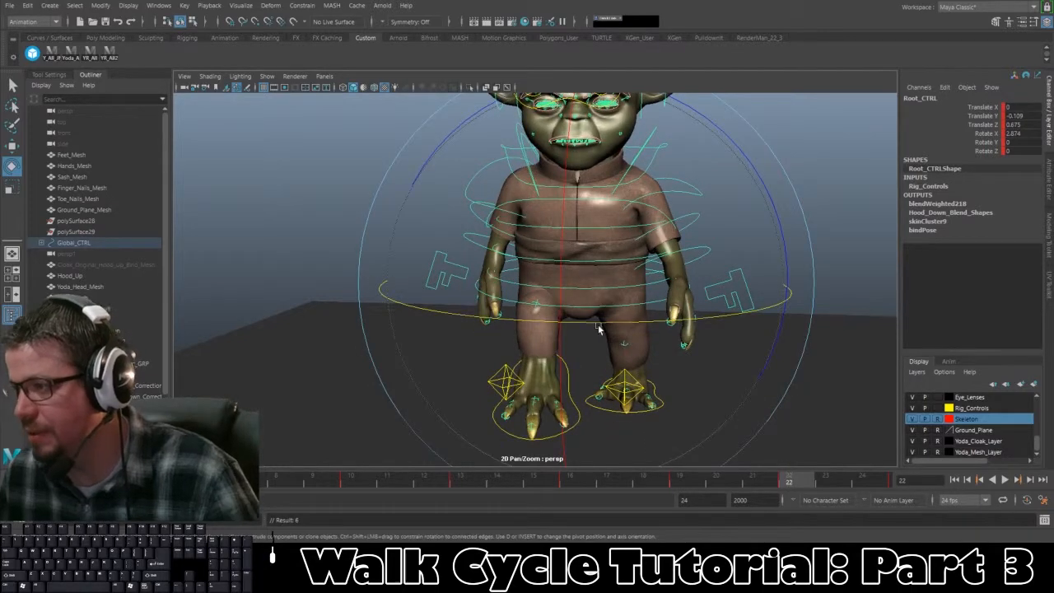
pyautogui.moveTo(600, 325); pyautogui.dragTo(613, 326)
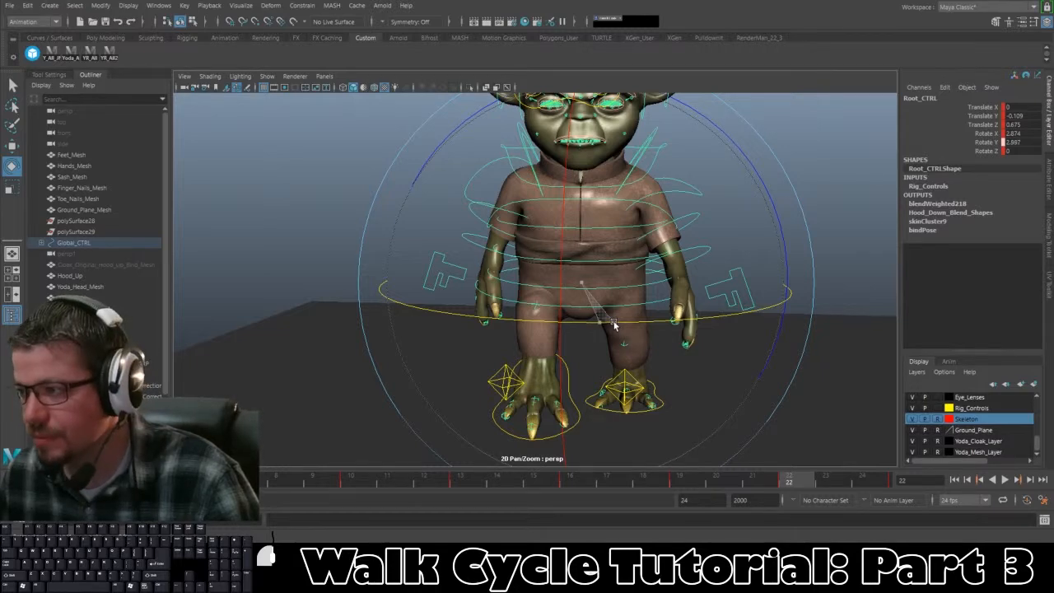
pyautogui.moveTo(613, 323); pyautogui.dragTo(617, 323)
pyautogui.press('s')
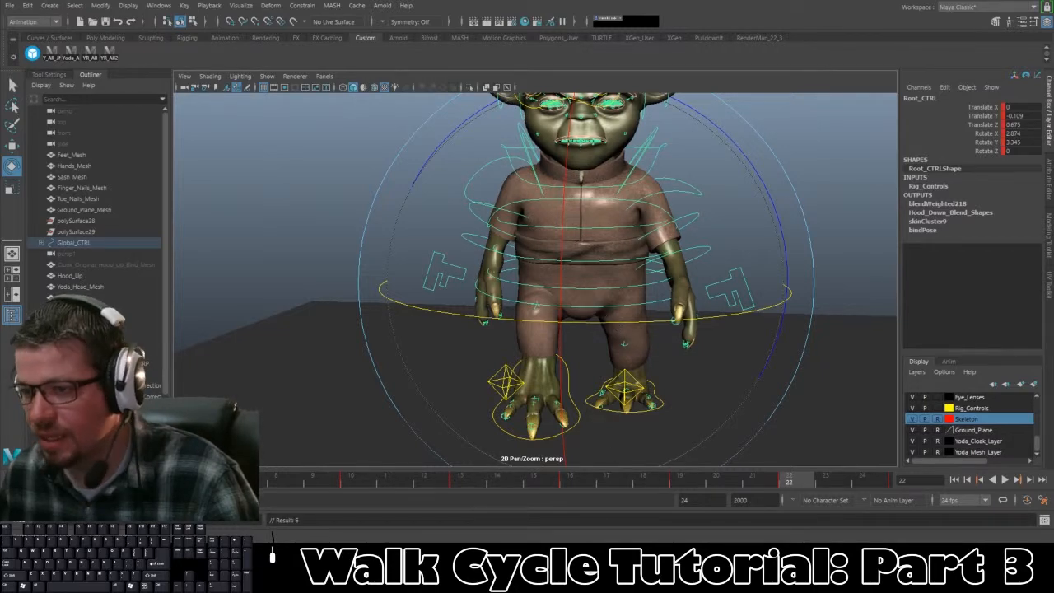
# Step: Extend the playback range to frame 25 and copy Root_CTRL's frame 1 pose to that frame
pyautogui.click(25, 481)
pyautogui.moveTo(25, 480)
pyautogui.mouseDown(button='middle')
pyautogui.moveTo(654, 500)
pyautogui.moveTo(875, 474)
pyautogui.mouseUp(button='middle')
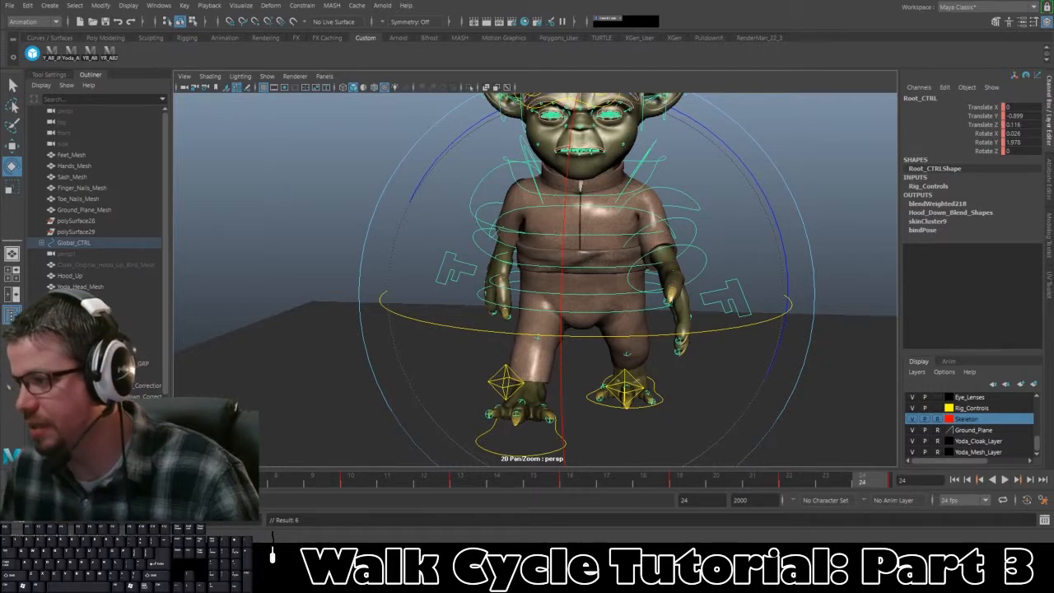
pyautogui.write('25')
pyautogui.press('Return')
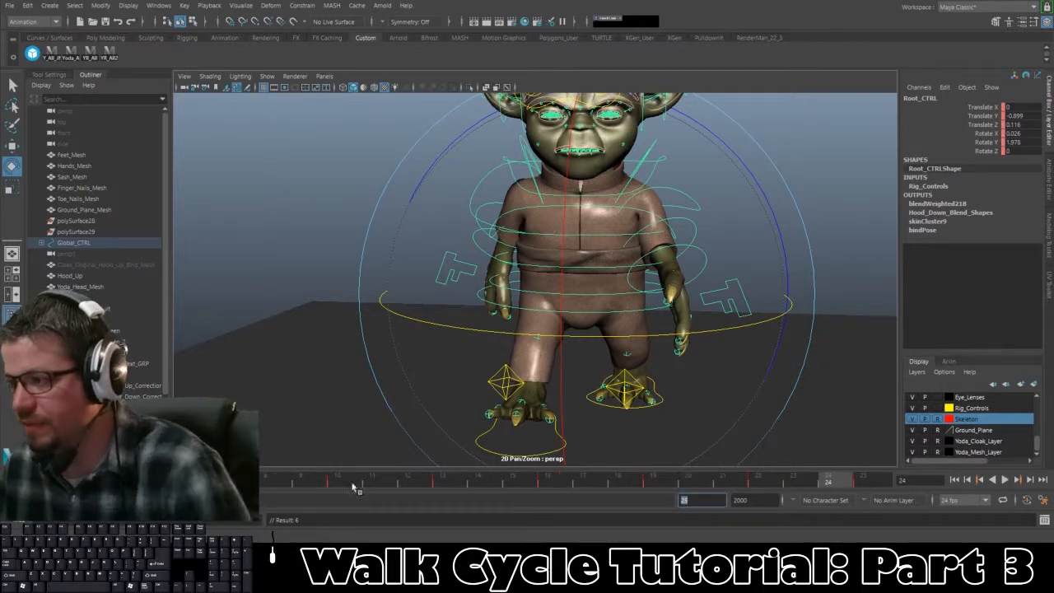
pyautogui.moveTo(696, 481); pyautogui.dragTo(878, 475, button='middle')
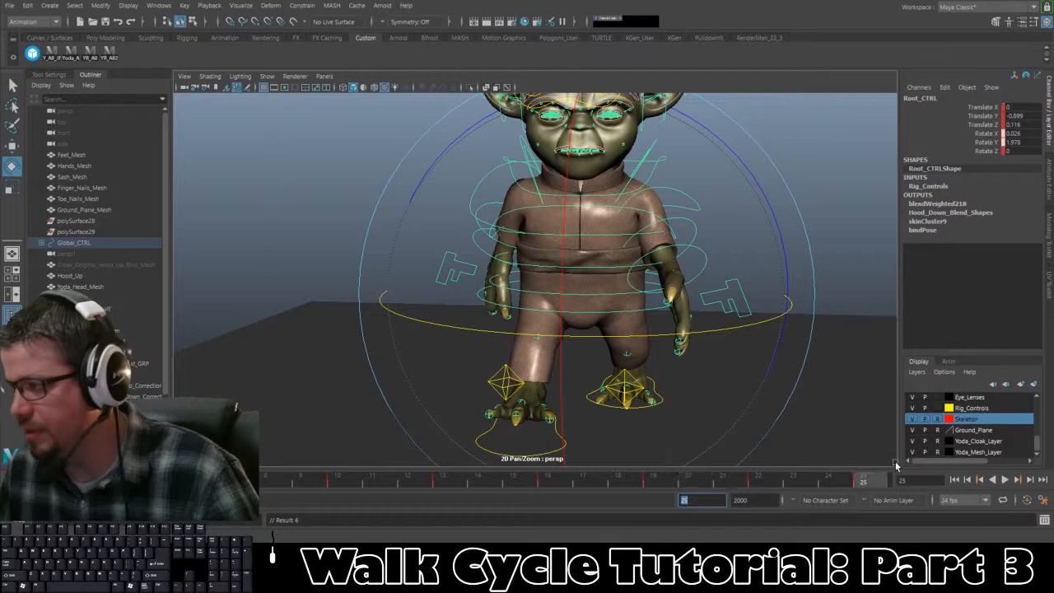
pyautogui.write('s')
# Step: Deselect Root_CTRL, play and stop the walk cycle from the front, and examine the hips and legs up close
pyautogui.keyDown('alt'); pyautogui.moveTo(557, 329); pyautogui.dragTo(483, 321, button='right'); pyautogui.keyUp('alt')
pyautogui.keyDown('alt'); pyautogui.moveTo(482, 320); pyautogui.dragTo(453, 329); pyautogui.keyUp('alt')
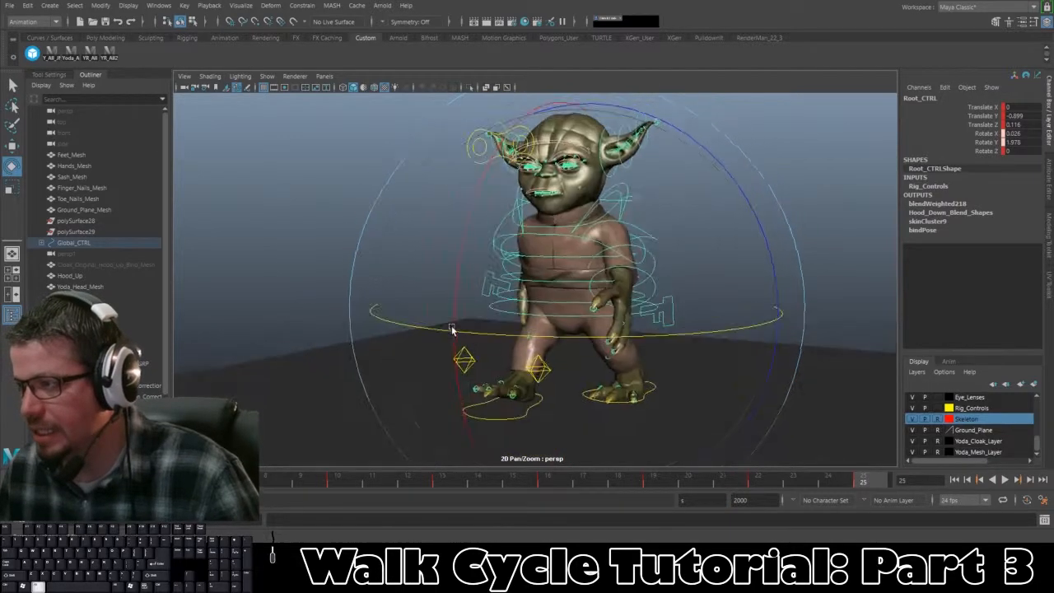
pyautogui.keyDown('alt'); pyautogui.moveTo(454, 329); pyautogui.dragTo(441, 313, button='right'); pyautogui.keyUp('alt')
pyautogui.keyDown('alt'); pyautogui.moveTo(441, 313); pyautogui.dragTo(737, 454); pyautogui.keyUp('alt')
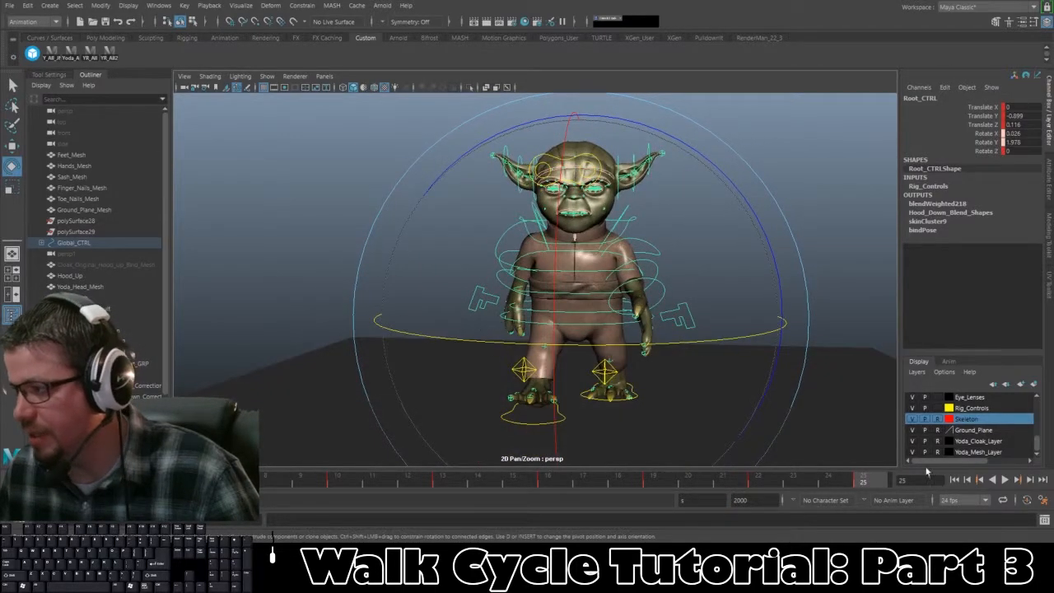
pyautogui.click(827, 284)
pyautogui.click(1000, 479)
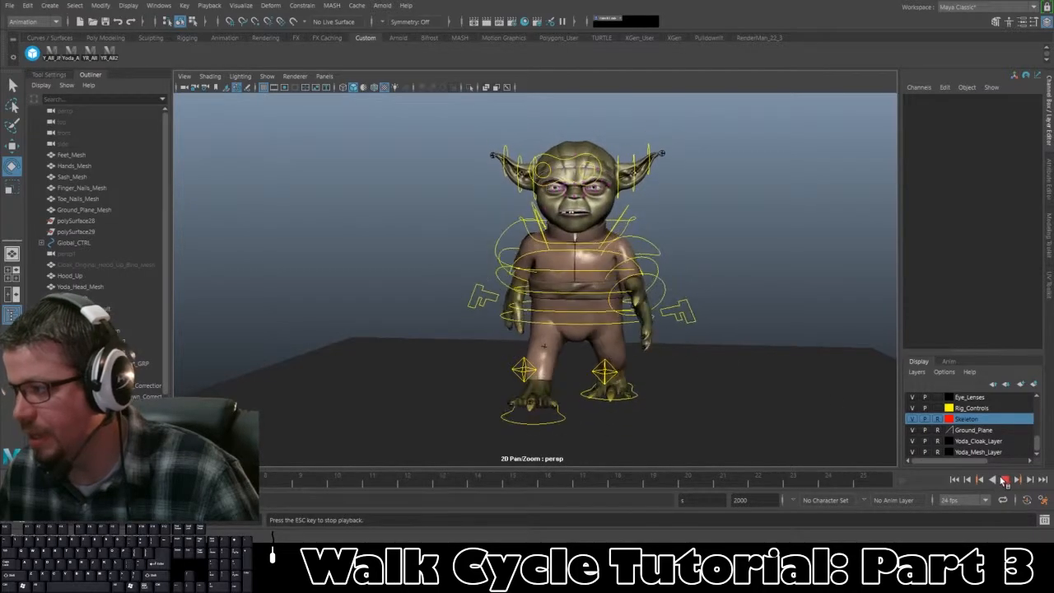
pyautogui.click(1005, 481)
pyautogui.keyDown('alt'); pyautogui.moveTo(711, 311); pyautogui.dragTo(697, 275, button='middle'); pyautogui.keyUp('alt')
pyautogui.keyDown('alt'); pyautogui.moveTo(697, 275); pyautogui.dragTo(711, 313, button='right'); pyautogui.keyUp('alt')
pyautogui.keyDown('alt'); pyautogui.moveTo(711, 313); pyautogui.dragTo(702, 250, button='middle'); pyautogui.keyUp('alt')
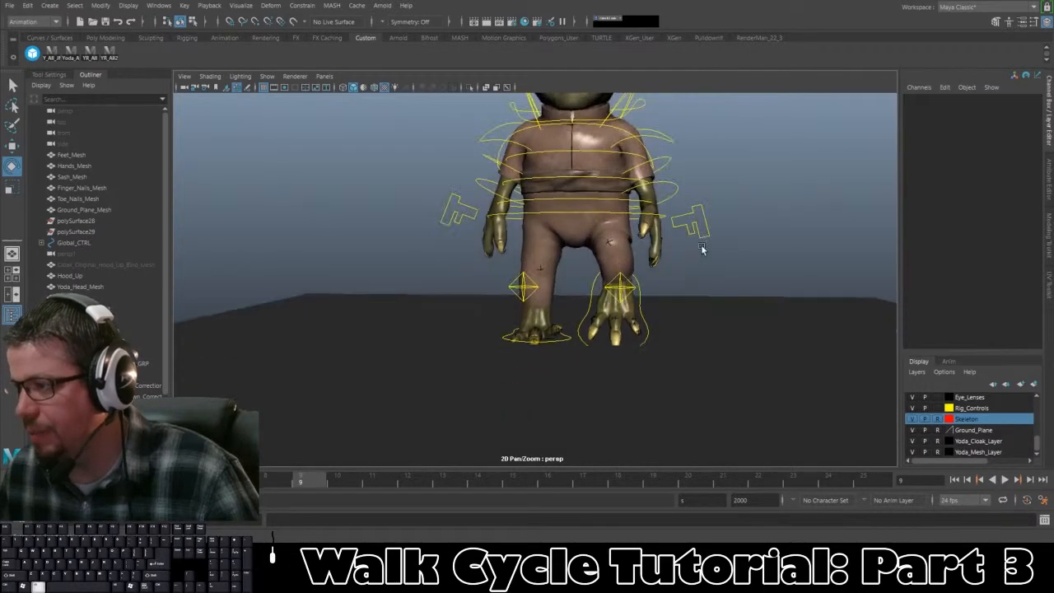
# Step: Select Chest_CTRL, rotate it to about -5 degrees in Rotate Y at frame 1 and key it
pyautogui.keyDown('alt'); pyautogui.moveTo(537, 190); pyautogui.dragTo(548, 298, button='middle'); pyautogui.keyUp('alt')
pyautogui.keyDown('alt'); pyautogui.moveTo(548, 298); pyautogui.dragTo(598, 325, button='right'); pyautogui.keyUp('alt')
pyautogui.keyDown('alt'); pyautogui.moveTo(598, 326); pyautogui.dragTo(569, 321); pyautogui.keyUp('alt')
pyautogui.keyDown('alt'); pyautogui.moveTo(493, 256); pyautogui.dragTo(525, 259); pyautogui.keyUp('alt')
pyautogui.click(455, 263)
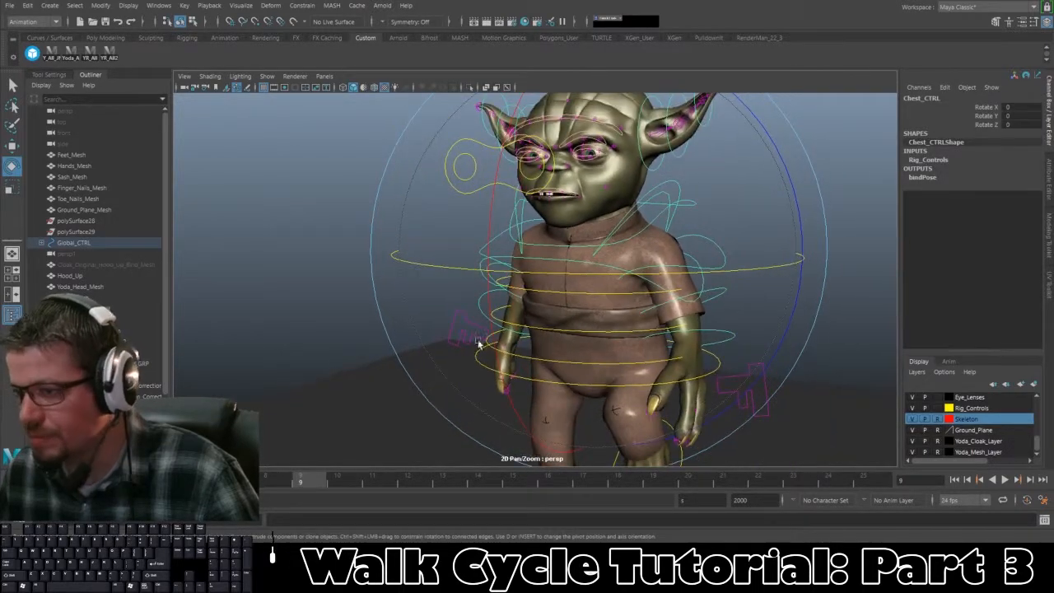
pyautogui.click(26, 481)
pyautogui.keyDown('alt'); pyautogui.moveTo(363, 333); pyautogui.dragTo(321, 308, button='right'); pyautogui.keyUp('alt')
pyautogui.keyDown('alt'); pyautogui.moveTo(321, 308); pyautogui.dragTo(338, 349); pyautogui.keyUp('alt')
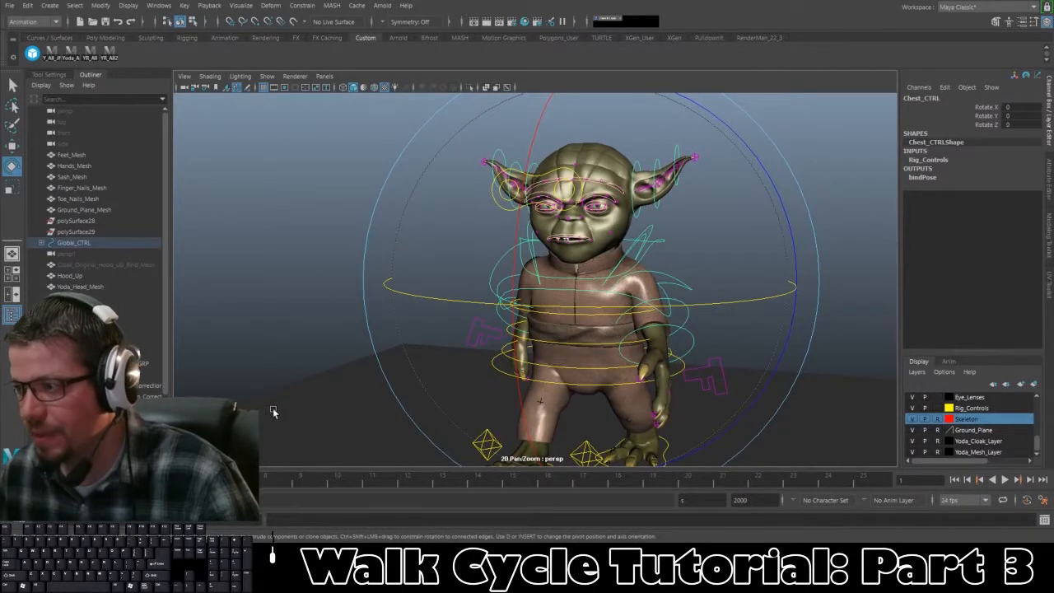
pyautogui.keyDown('alt'); pyautogui.moveTo(428, 283); pyautogui.dragTo(516, 364); pyautogui.keyUp('alt')
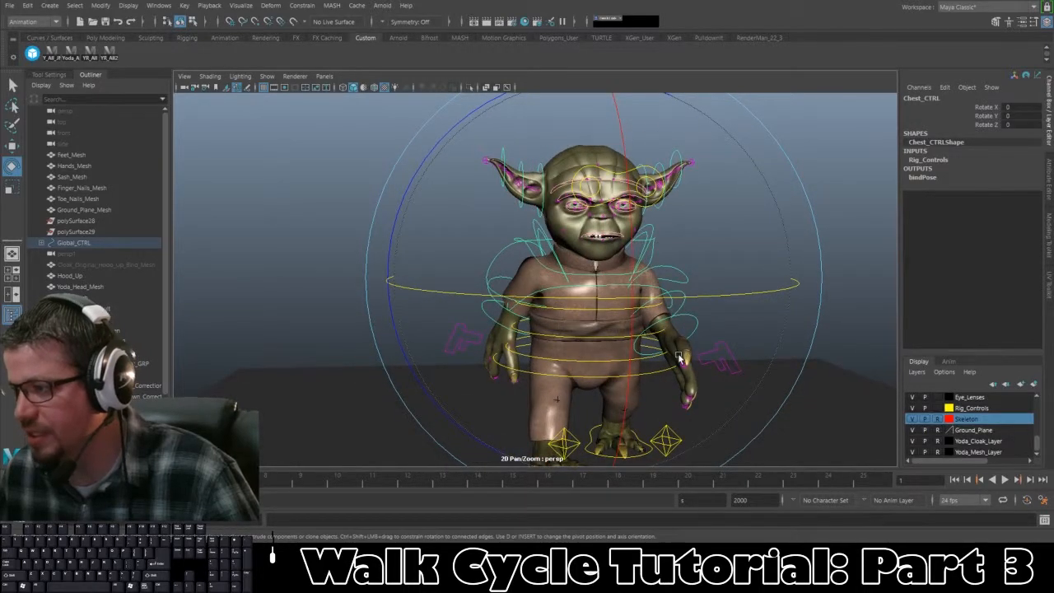
pyautogui.keyDown('alt'); pyautogui.moveTo(521, 384); pyautogui.dragTo(559, 371); pyautogui.keyUp('alt')
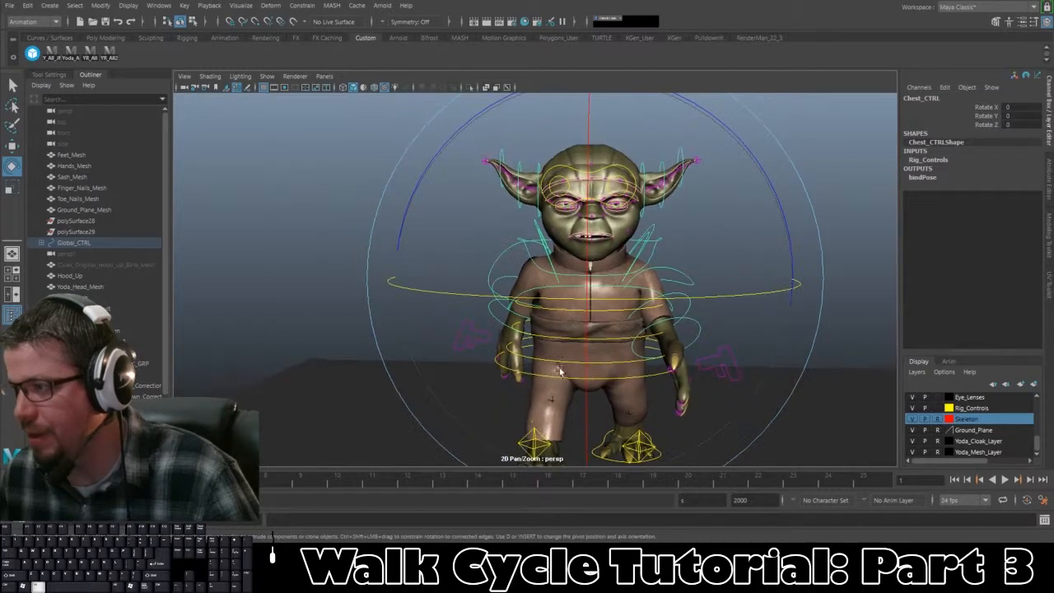
pyautogui.moveTo(664, 300); pyautogui.dragTo(642, 300)
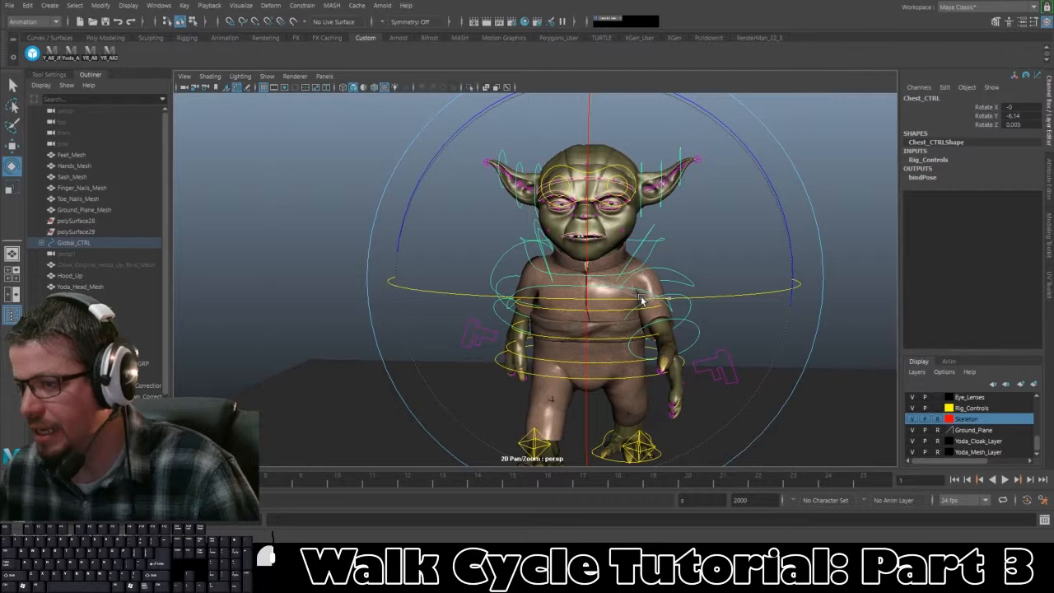
pyautogui.moveTo(643, 301); pyautogui.dragTo(648, 296)
pyautogui.press('s')
# Step: Rotate Chest_CTRL to about -6.1 degrees in Rotate Y at frame 4 and key it
pyautogui.moveTo(20, 480); pyautogui.dragTo(126, 480)
pyautogui.keyDown('alt'); pyautogui.moveTo(634, 302); pyautogui.dragTo(608, 302); pyautogui.keyUp('alt')
pyautogui.press('s')
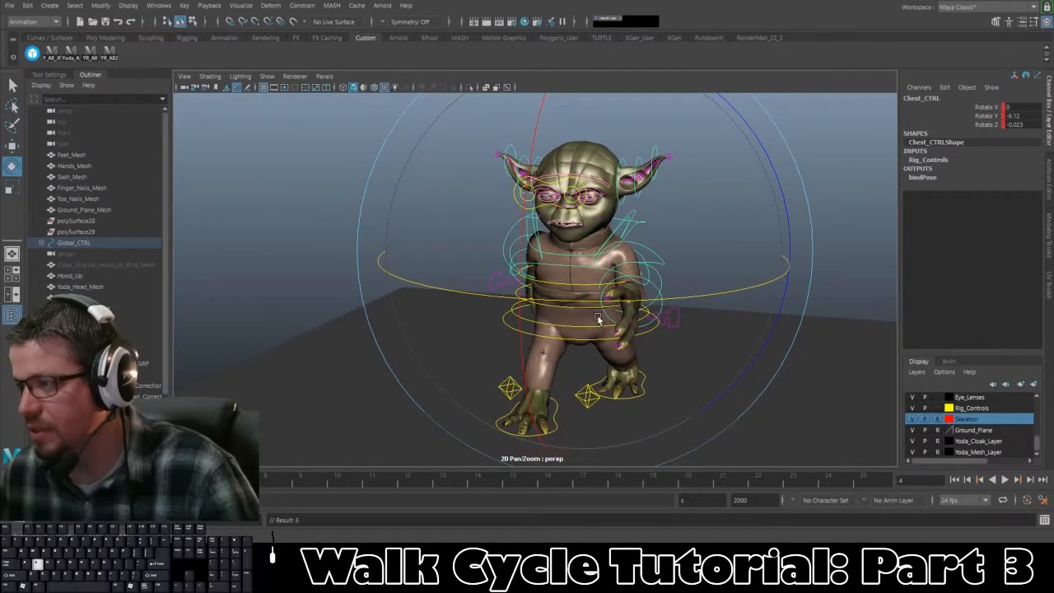
# Step: Rotate Chest_CTRL to about -2.8 degrees in Rotate Y at frame 7 and key it
pyautogui.keyDown('alt'); pyautogui.moveTo(576, 354); pyautogui.dragTo(600, 338); pyautogui.keyUp('alt')
pyautogui.scroll(2, 600, 339)
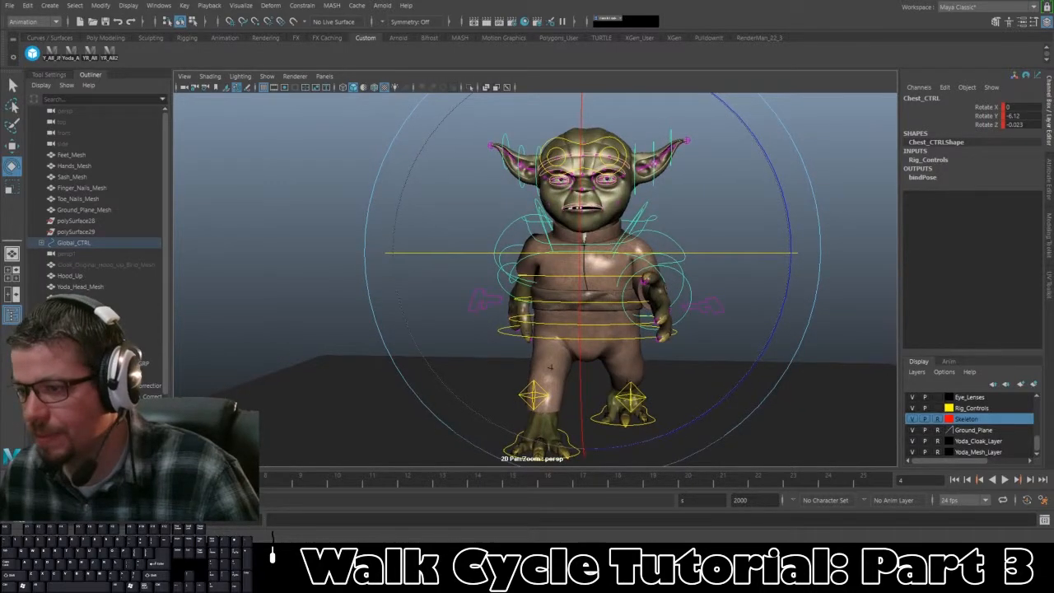
pyautogui.click(230, 479)
pyautogui.moveTo(531, 330)
pyautogui.keyDown('alt'); pyautogui.mouseDown()
pyautogui.moveTo(538, 344)
pyautogui.moveTo(547, 337)
pyautogui.mouseUp(); pyautogui.keyUp('alt')
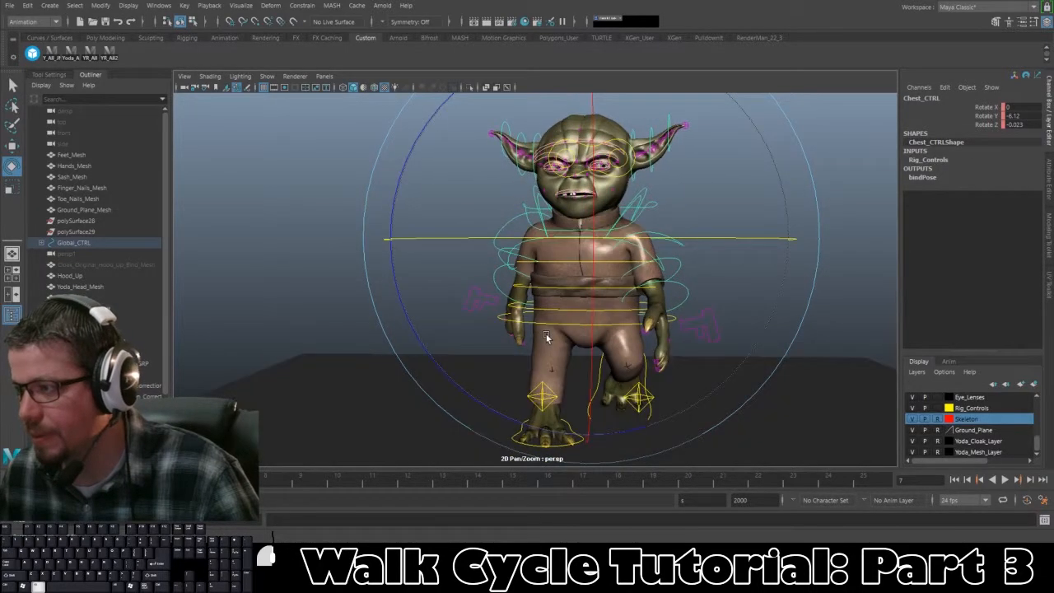
pyautogui.moveTo(657, 237); pyautogui.dragTo(677, 239)
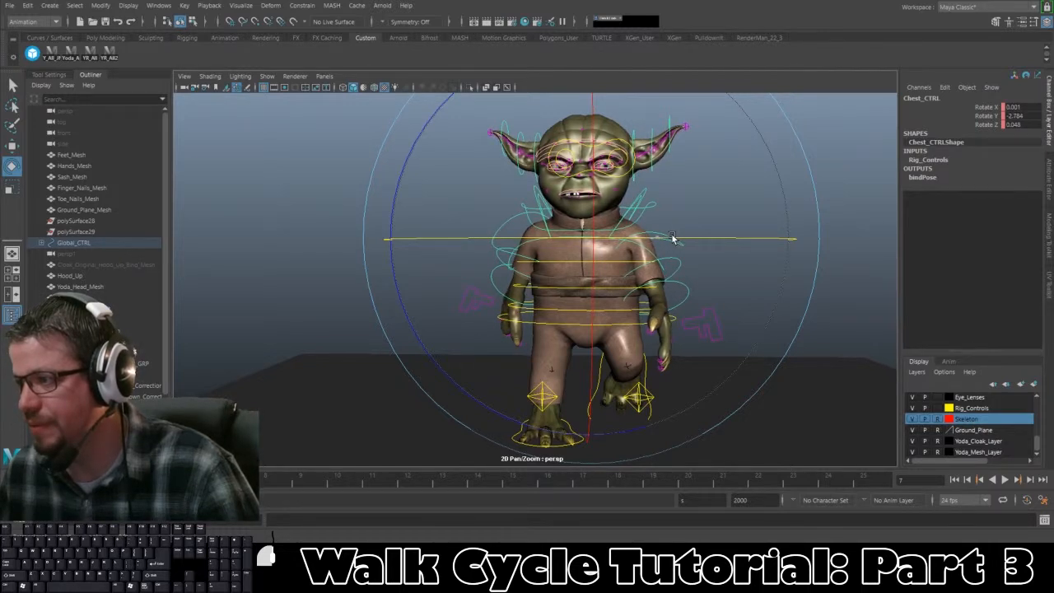
# Step: Rotate Chest_CTRL in Rotate Y to about -0.9 degrees at frame 10 and about 2.1 degrees at frame 13, keying both
pyautogui.moveTo(231, 485); pyautogui.dragTo(342, 483)
pyautogui.keyDown('alt'); pyautogui.moveTo(620, 285); pyautogui.dragTo(633, 282); pyautogui.keyUp('alt')
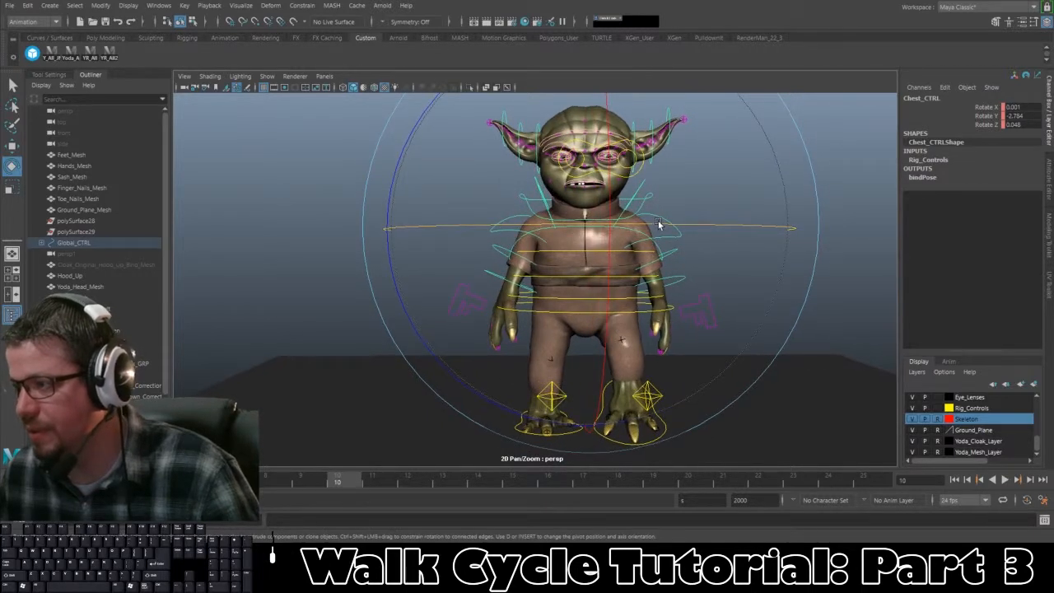
pyautogui.moveTo(659, 224); pyautogui.dragTo(669, 226)
pyautogui.press('s')
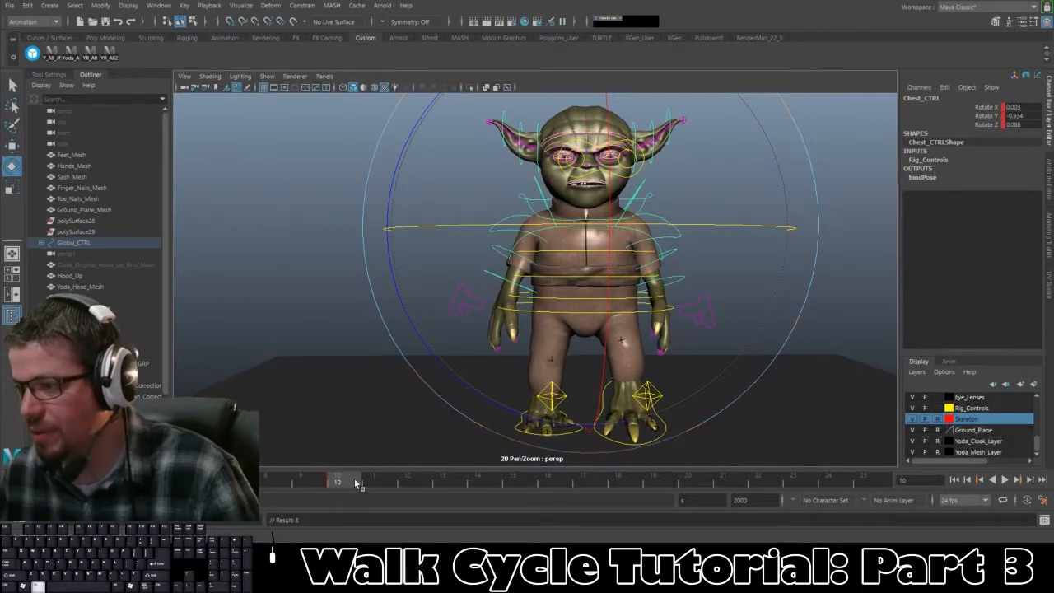
pyautogui.moveTo(356, 484); pyautogui.dragTo(443, 485)
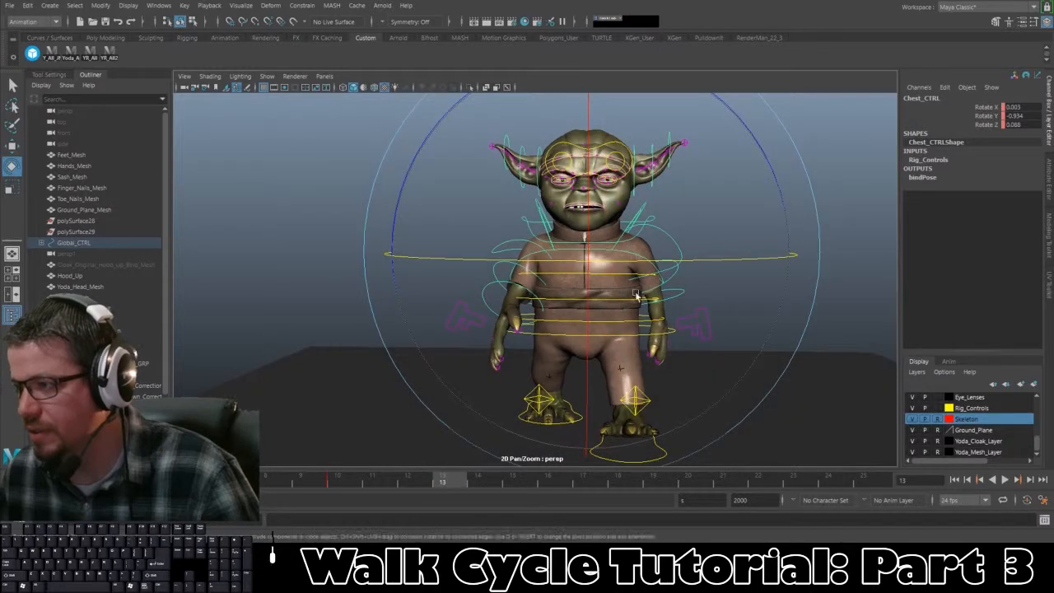
pyautogui.moveTo(634, 261); pyautogui.dragTo(648, 261)
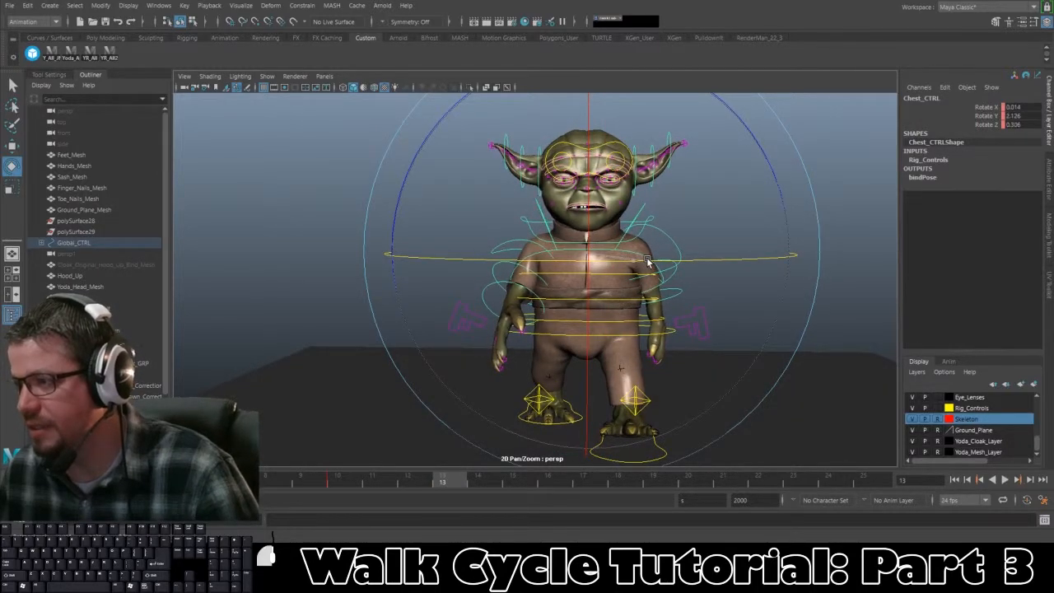
# Step: Rotate Chest_CTRL to about 4.6 degrees in Rotate Y at frame 16 and key it
pyautogui.moveTo(459, 490); pyautogui.dragTo(548, 485)
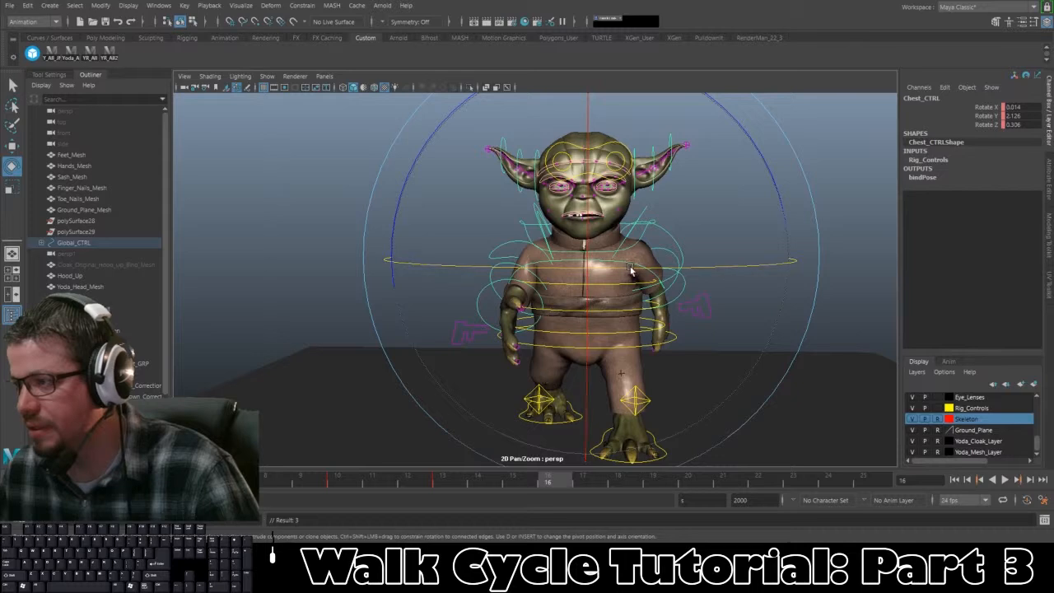
pyautogui.moveTo(630, 267); pyautogui.dragTo(647, 273)
pyautogui.press('s')
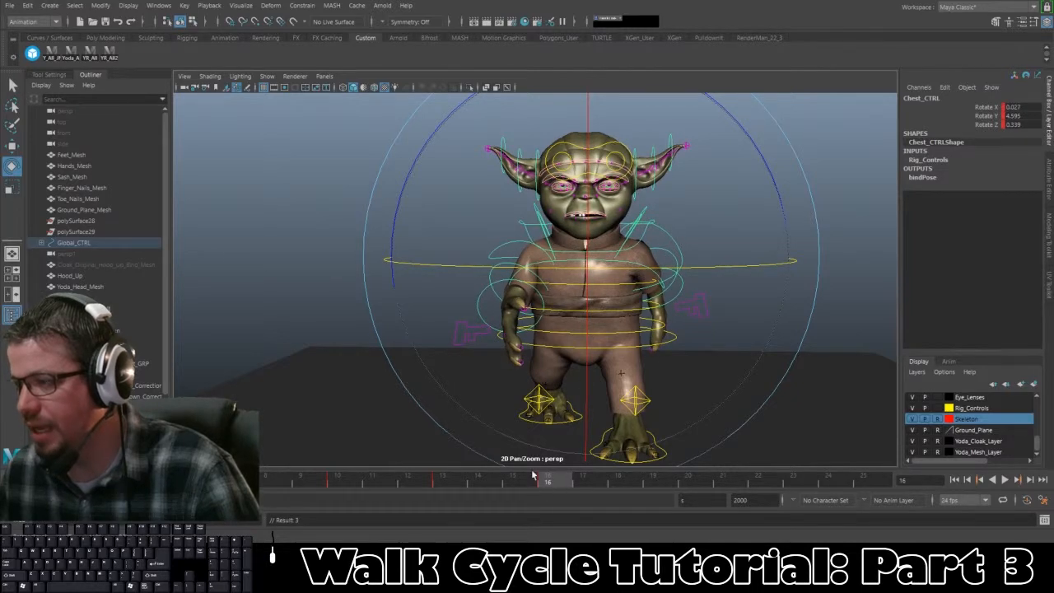
# Step: Rotate Chest_CTRL to about 2.5 degrees in Rotate Y at frame 19 and key it
pyautogui.keyDown('alt'); pyautogui.moveTo(604, 355); pyautogui.dragTo(544, 311); pyautogui.keyUp('alt')
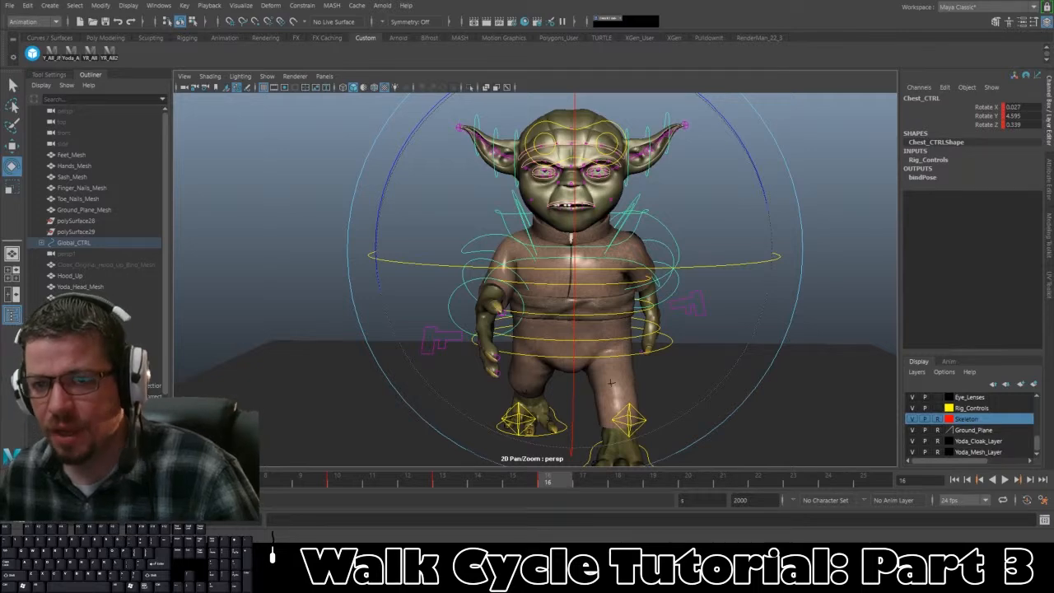
pyautogui.moveTo(544, 480)
pyautogui.mouseDown()
pyautogui.moveTo(453, 481)
pyautogui.moveTo(546, 482)
pyautogui.mouseUp()
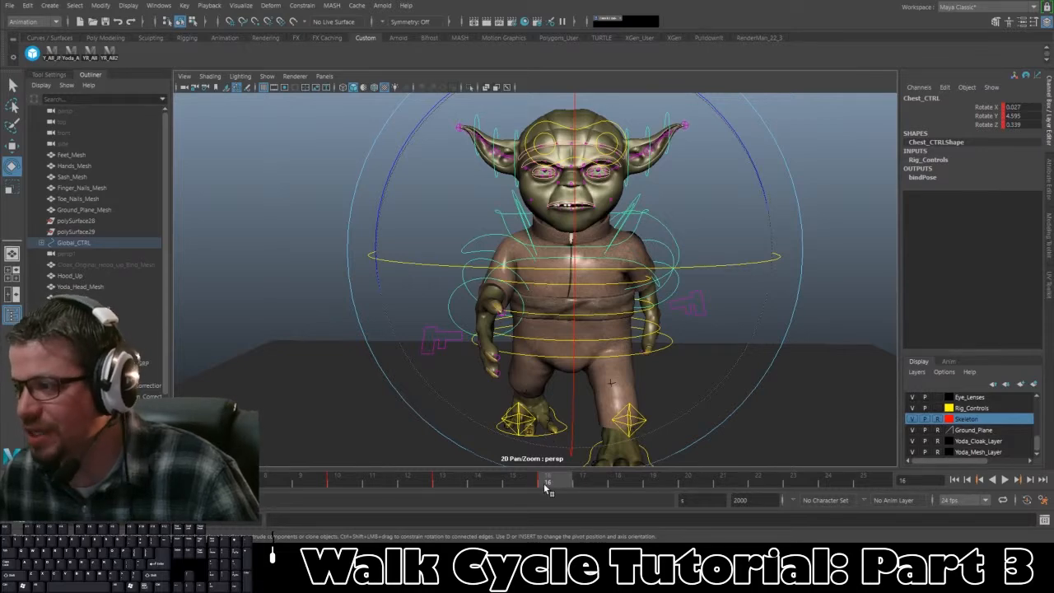
pyautogui.moveTo(546, 482); pyautogui.dragTo(657, 482)
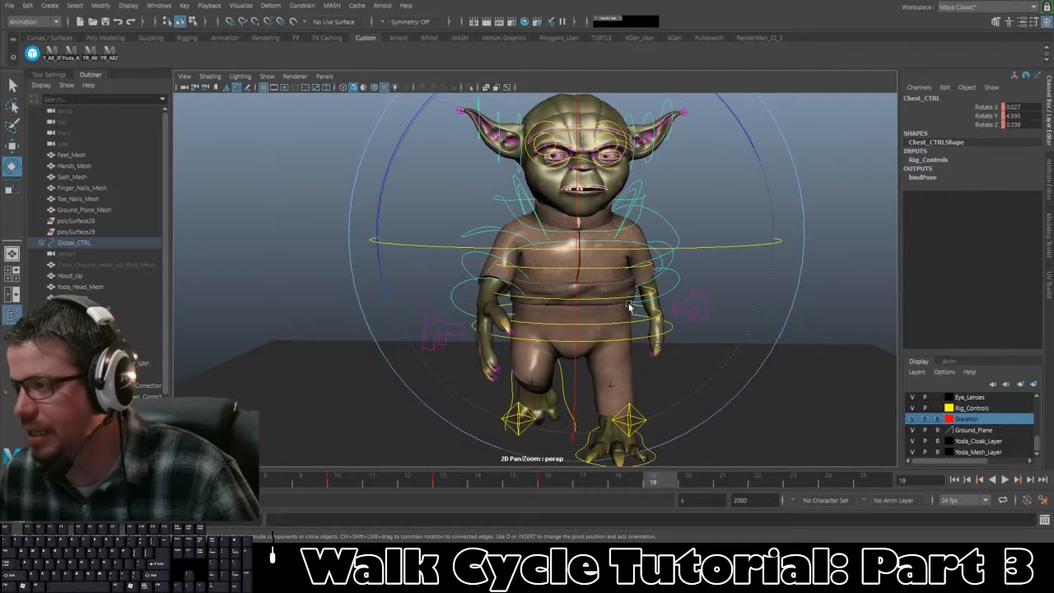
pyautogui.moveTo(645, 251); pyautogui.dragTo(642, 250)
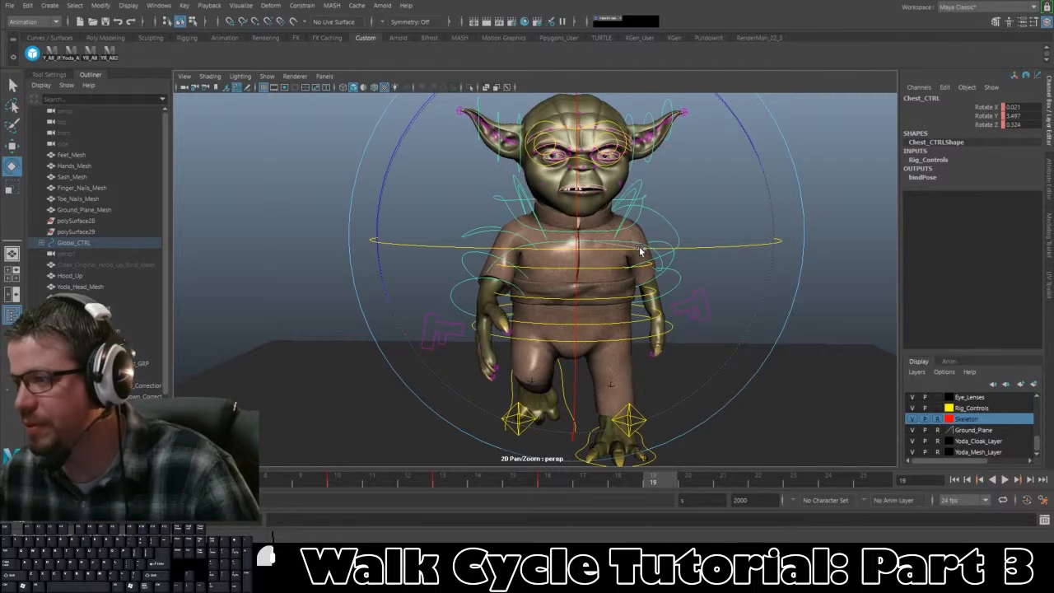
pyautogui.moveTo(642, 251); pyautogui.dragTo(647, 251)
pyautogui.press('s')
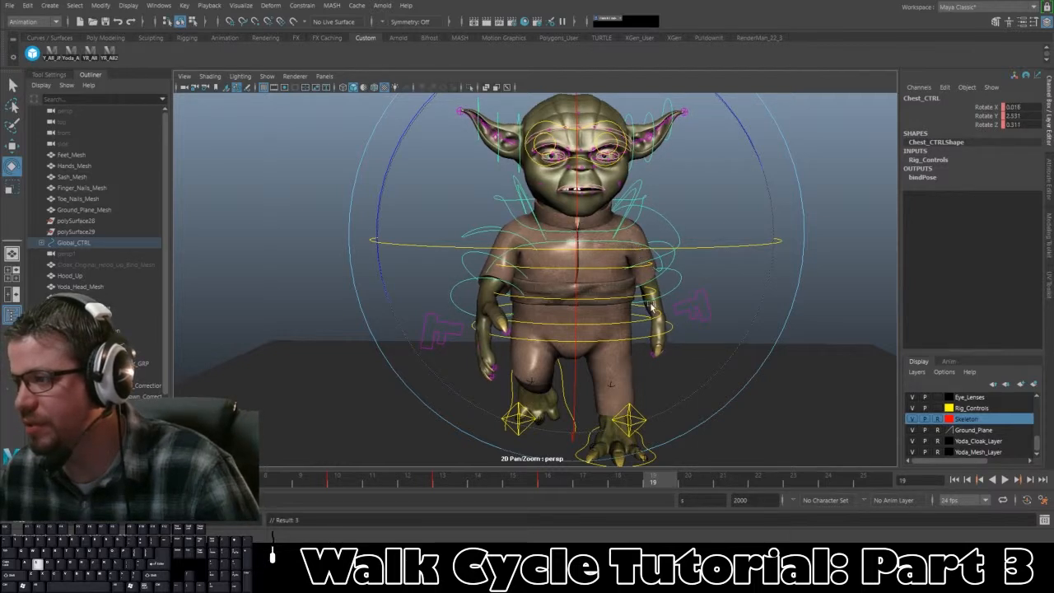
# Step: Rotate Chest_CTRL to about -0.1 degrees in Rotate Y at frame 22 and key it
pyautogui.press('.')
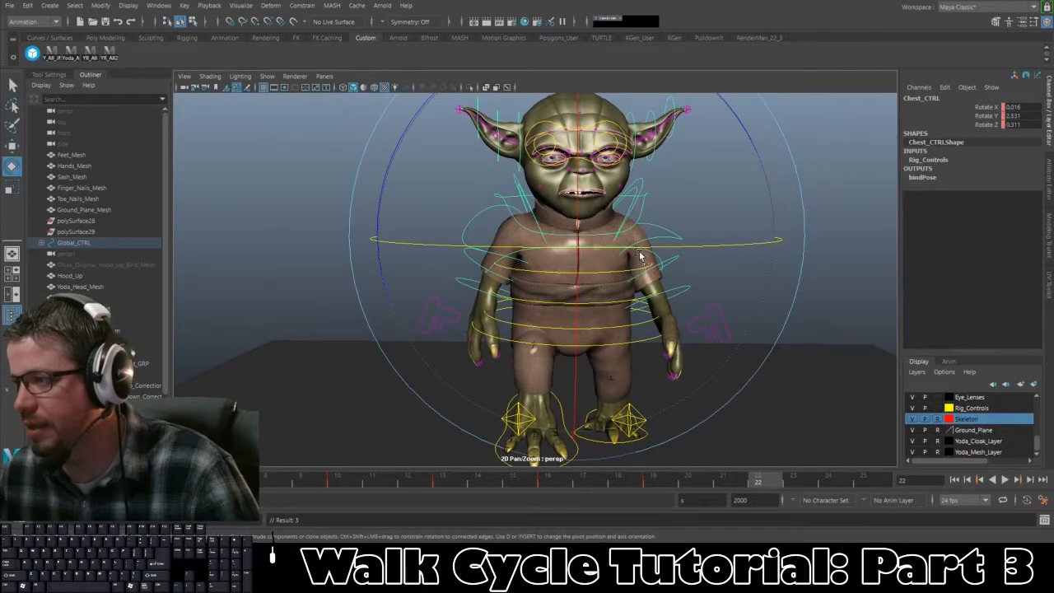
pyautogui.moveTo(640, 254); pyautogui.dragTo(628, 251)
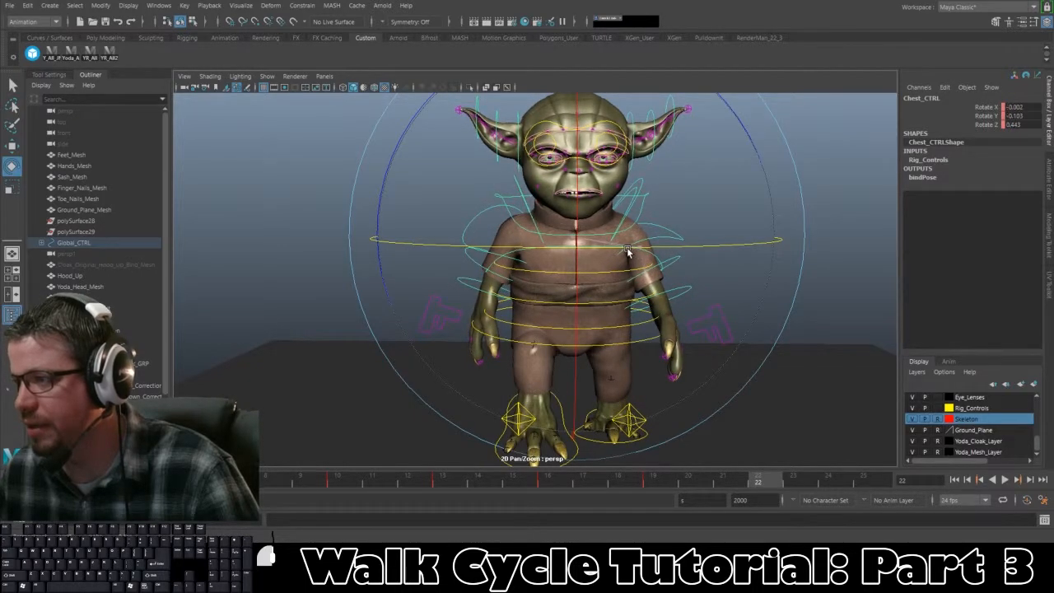
pyautogui.press('s')
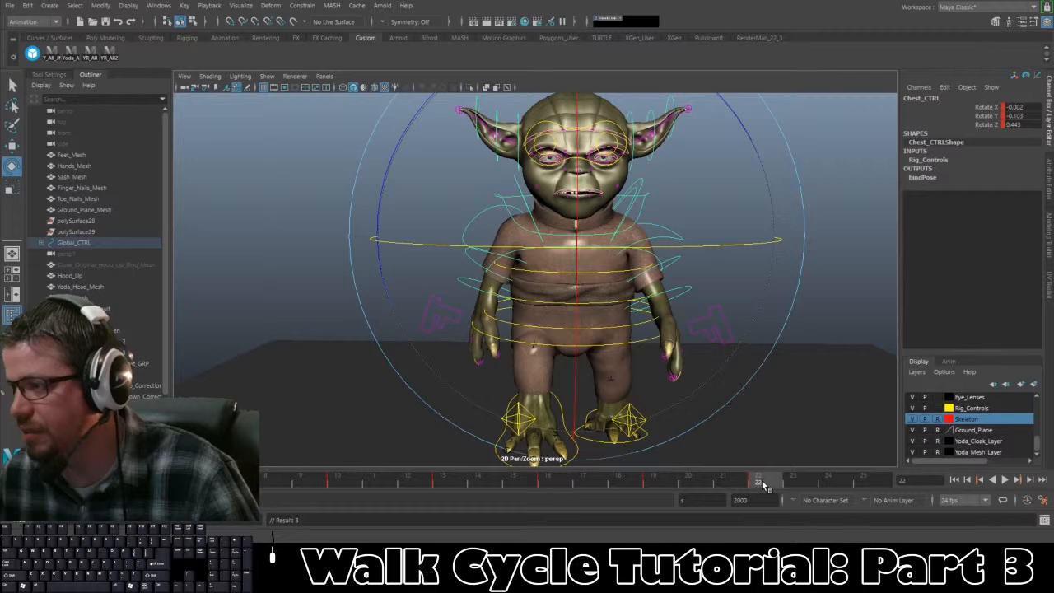
# Step: Copy Chest_CTRL's frame 1 pose to frame 25 and key it there
pyautogui.keyDown('alt'); pyautogui.moveTo(762, 421); pyautogui.dragTo(723, 401); pyautogui.keyUp('alt')
pyautogui.moveTo(753, 484); pyautogui.dragTo(27, 485)
pyautogui.moveTo(27, 484); pyautogui.dragTo(870, 483, button='middle')
pyautogui.press('s')
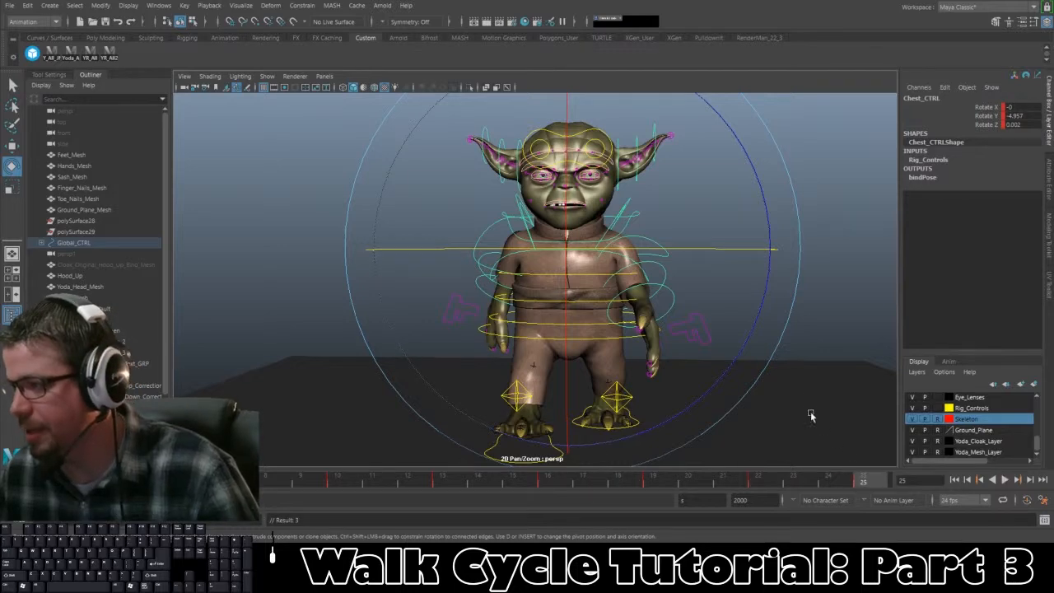
# Step: Deselect Chest_CTRL, then play and stop the walk cycle in the front view to review the chest motion
pyautogui.click(811, 416)
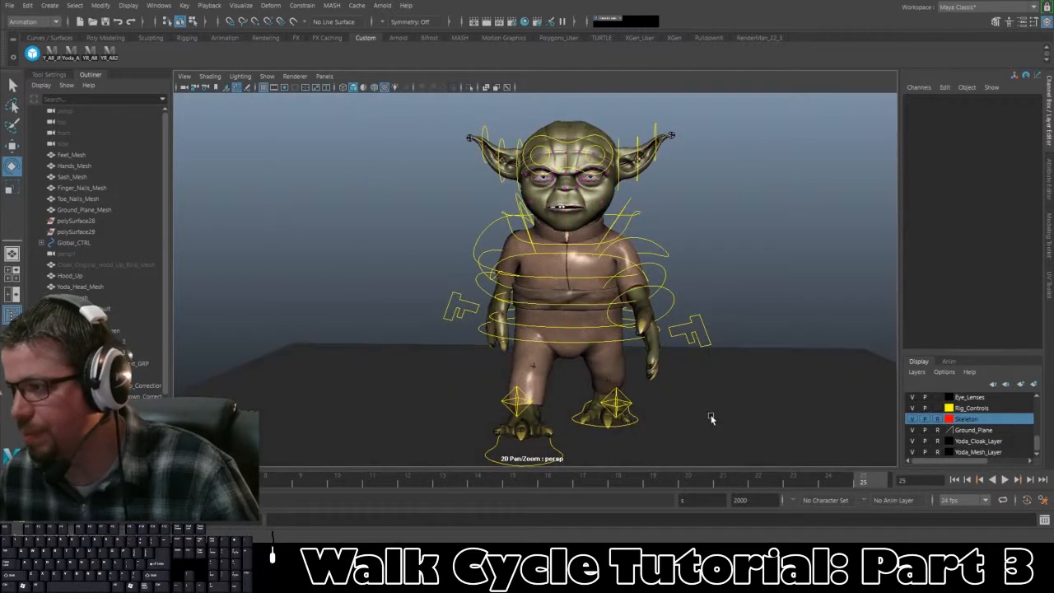
pyautogui.press('space')
pyautogui.press('space')
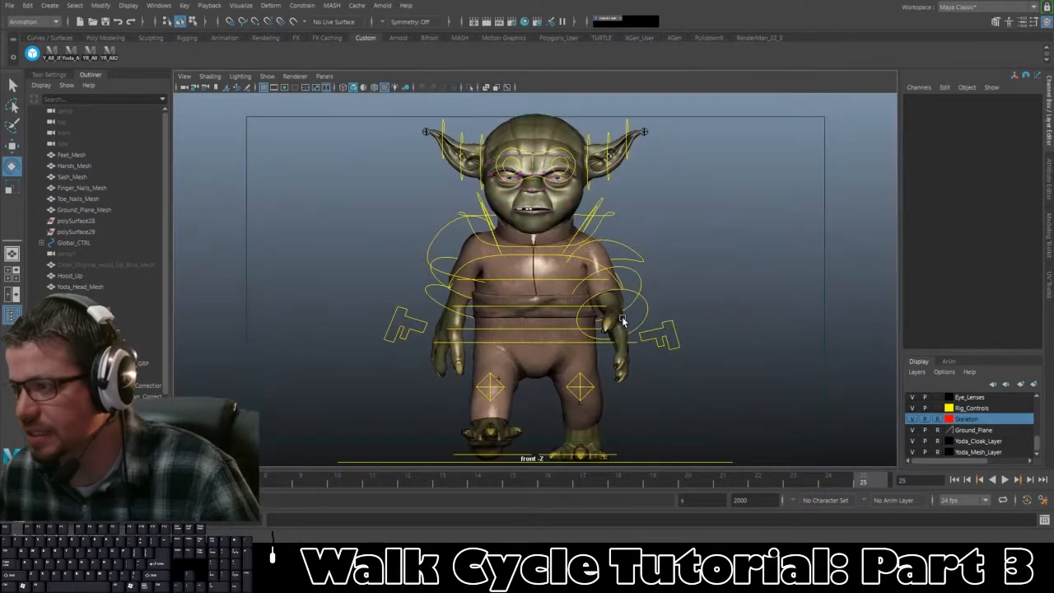
pyautogui.click(1004, 480)
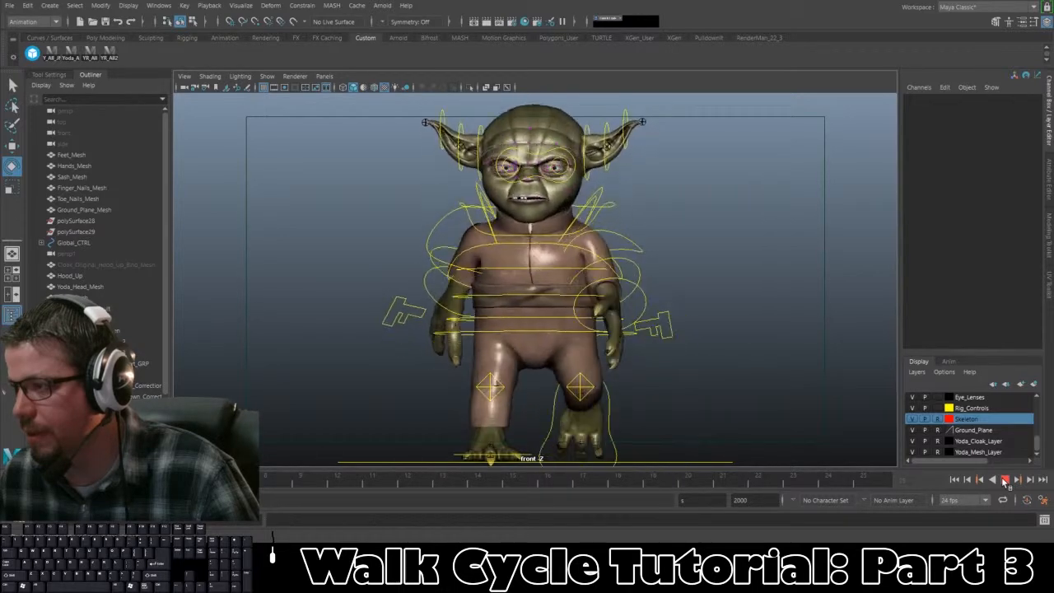
pyautogui.click(1005, 480)
# Step: Play and stop the walk cycle in the side view to check the body motion and the loop
pyautogui.press('space')
pyautogui.press('space')
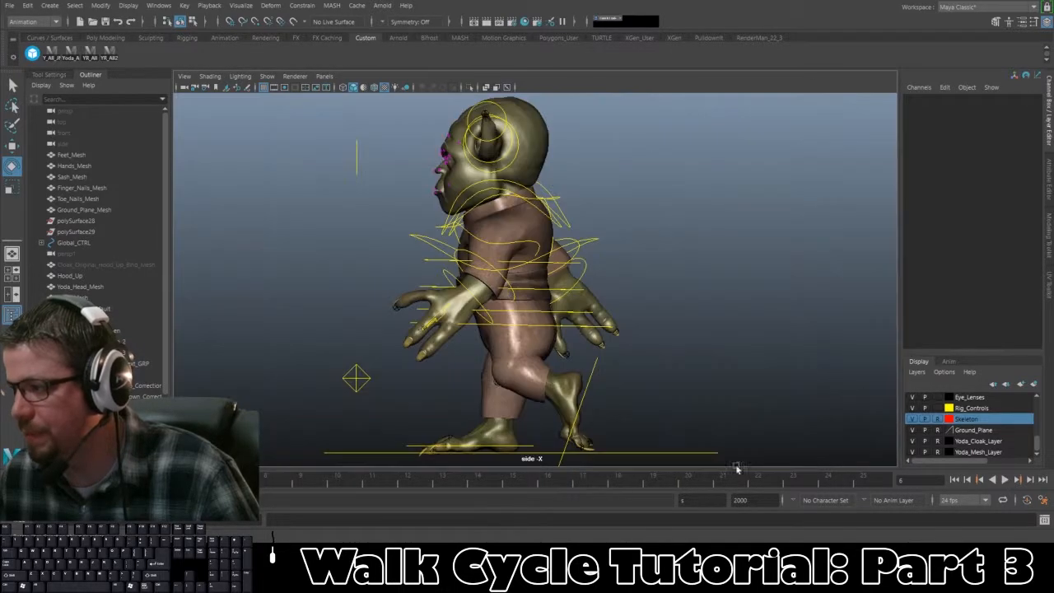
pyautogui.hotkey('alt', 'v')
pyautogui.click(1005, 479)
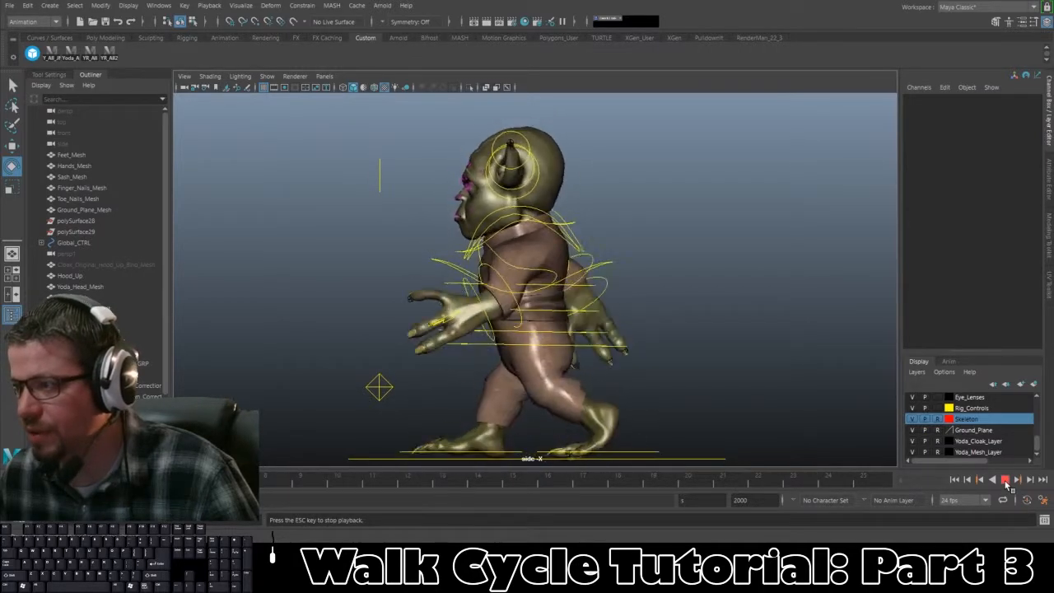
pyautogui.click(1005, 480)
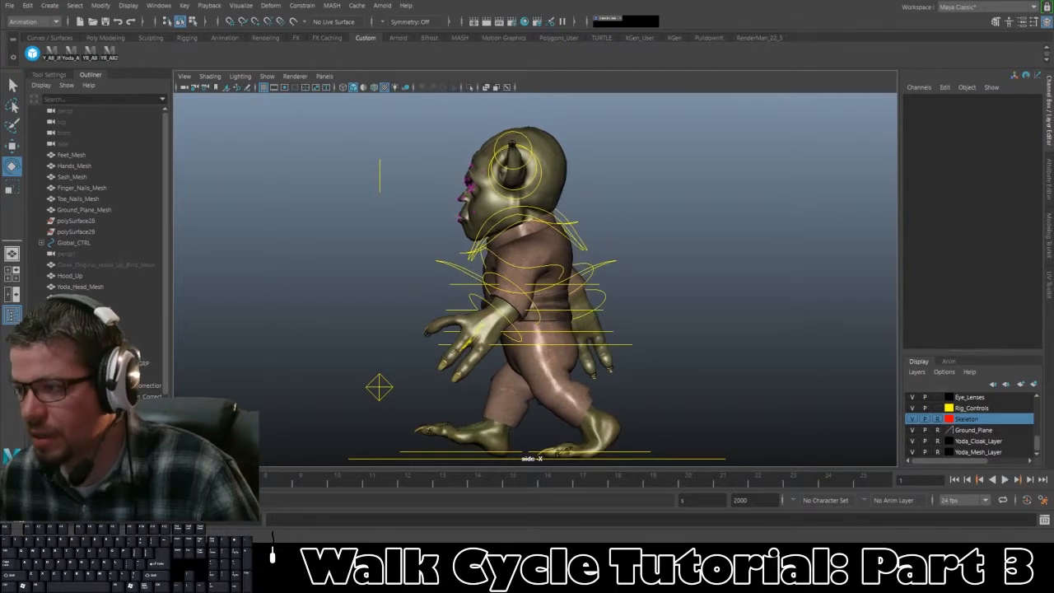
# Step: Copy Root_CTRL's frame 1 pose to frame 25, key it, and play the cycle with the control deselected
pyautogui.click(633, 345)
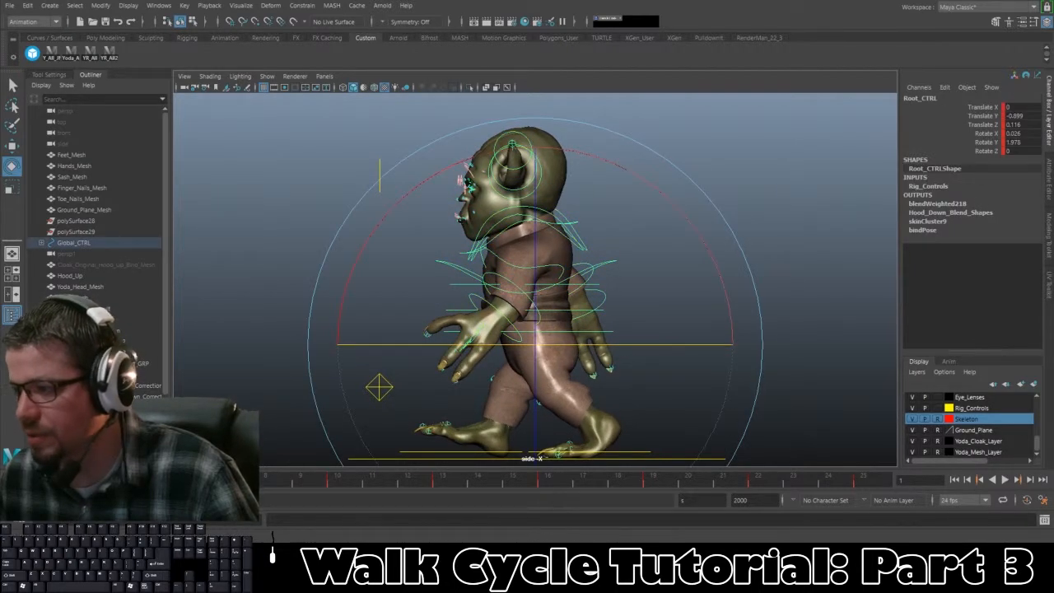
pyautogui.moveTo(29, 482)
pyautogui.mouseDown(button='middle')
pyautogui.moveTo(427, 493)
pyautogui.moveTo(883, 486)
pyautogui.mouseUp(button='middle')
pyautogui.press('s')
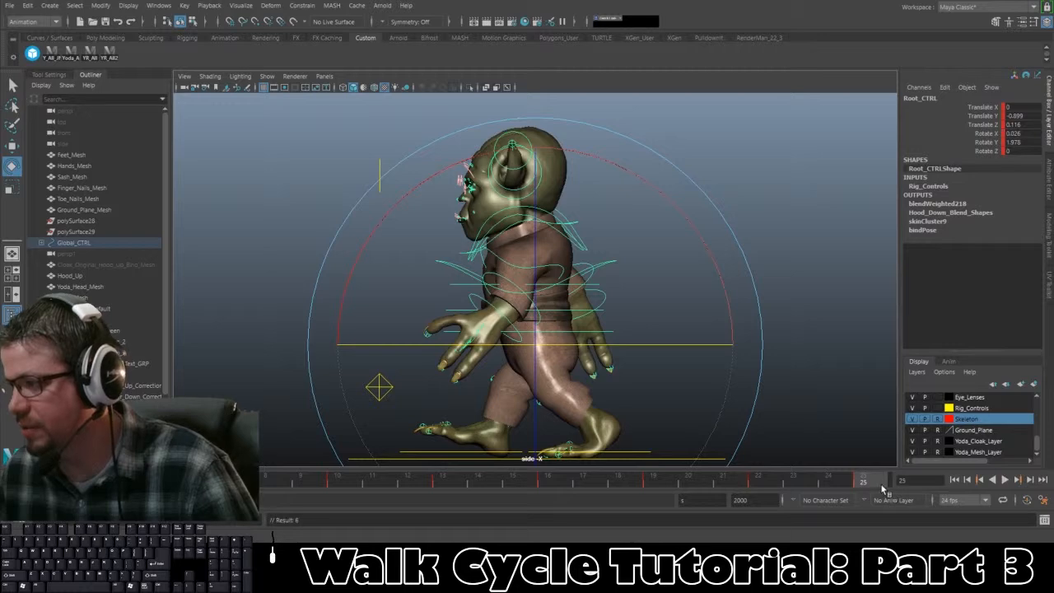
pyautogui.click(1004, 479)
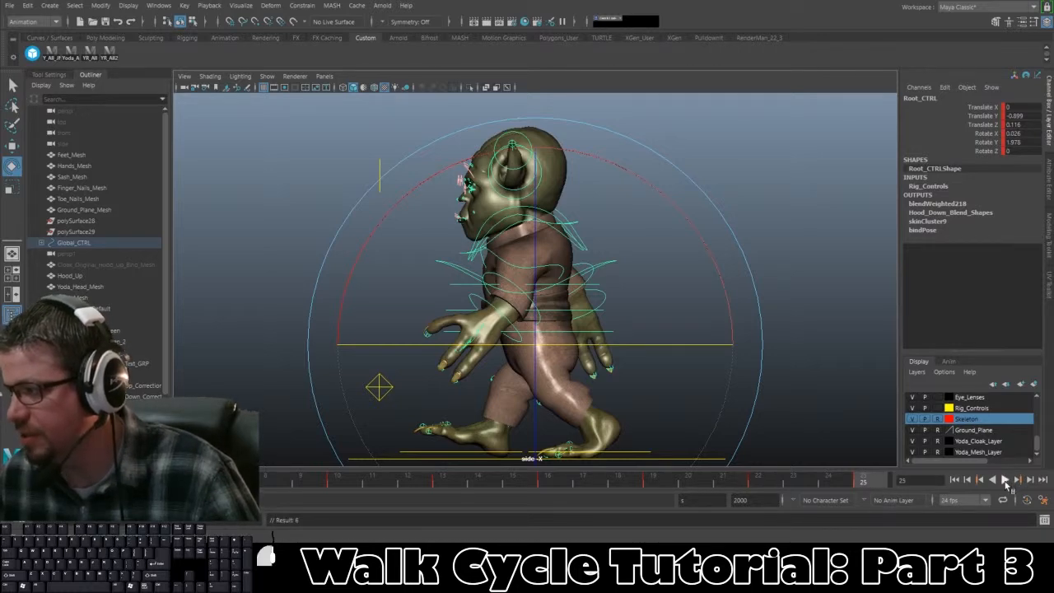
pyautogui.click(793, 370)
# Step: Set the playback range to end at frame 24 and play the looping walk cycle
pyautogui.moveTo(690, 500); pyautogui.dragTo(640, 499)
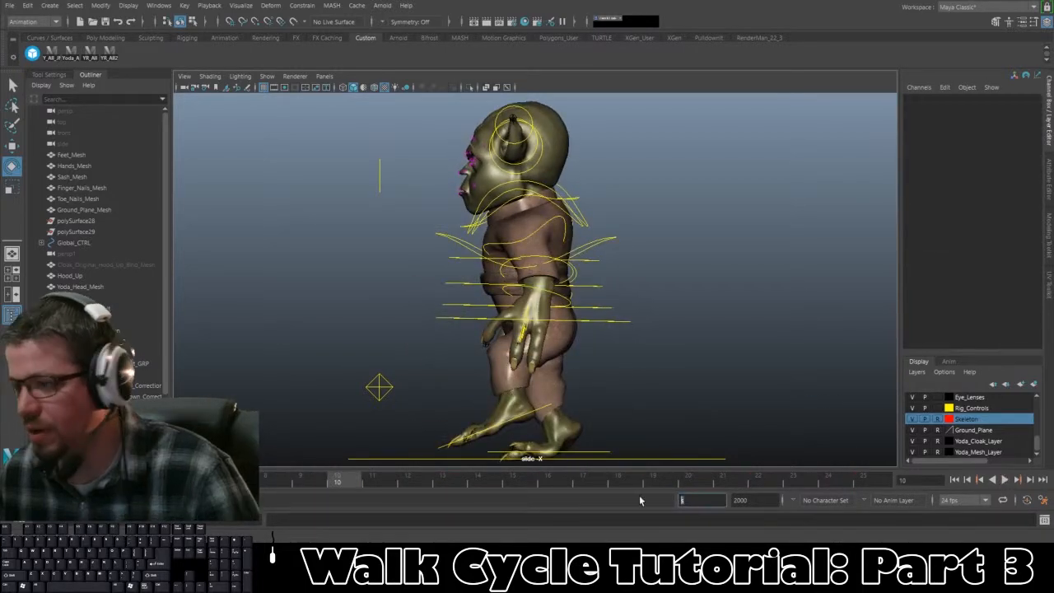
pyautogui.write('24')
pyautogui.press('Return')
pyautogui.click(1004, 480)
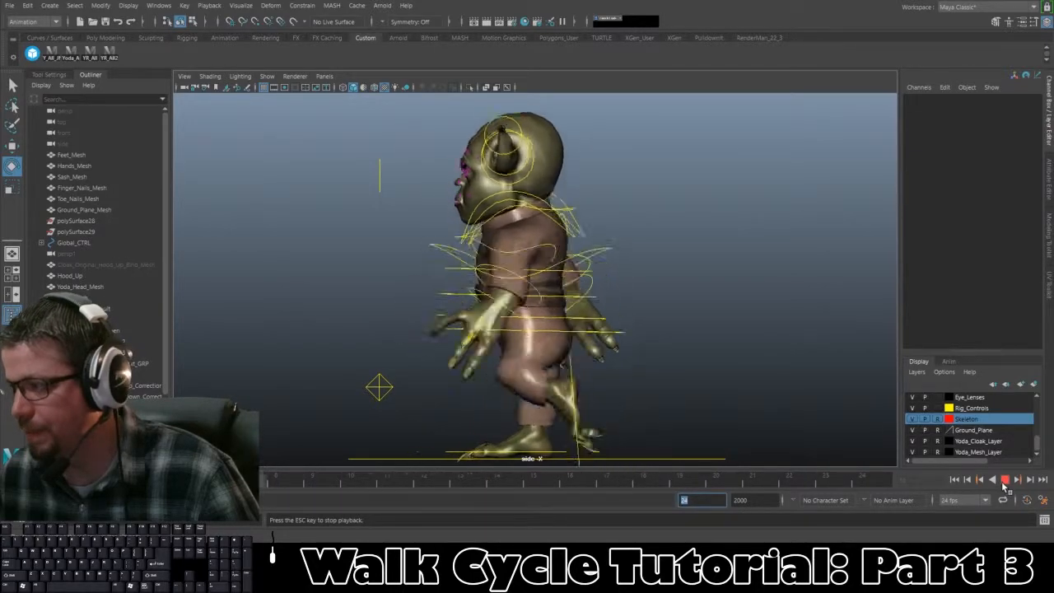
# Step: Stop the playback and examine the legs and feet at frame 1 in the perspective view
pyautogui.click(1004, 481)
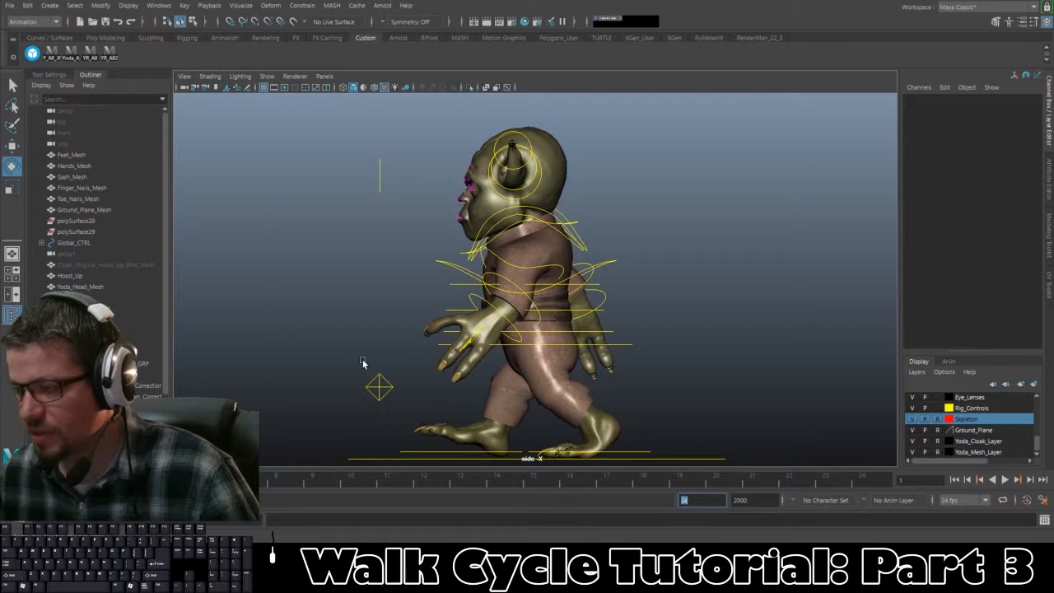
pyautogui.press('space')
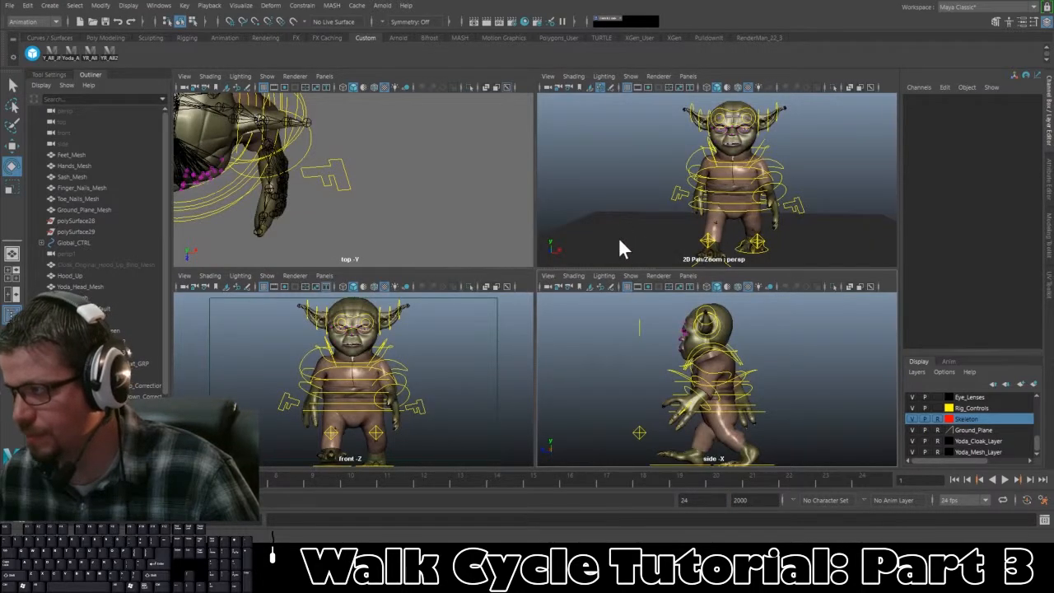
pyautogui.press('space')
pyautogui.keyDown('alt'); pyautogui.moveTo(609, 250); pyautogui.dragTo(484, 248); pyautogui.keyUp('alt')
pyautogui.keyDown('alt'); pyautogui.moveTo(484, 252); pyautogui.dragTo(529, 328, button='right'); pyautogui.keyUp('alt')
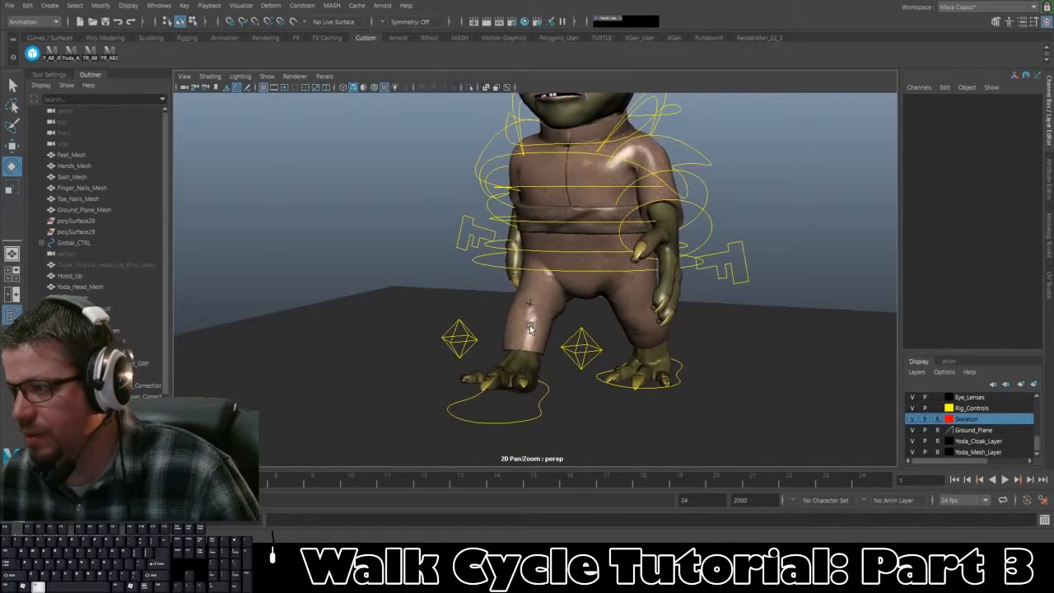
pyautogui.keyDown('alt'); pyautogui.moveTo(529, 327); pyautogui.dragTo(555, 326); pyautogui.keyUp('alt')
pyautogui.keyDown('alt'); pyautogui.moveTo(555, 327); pyautogui.dragTo(553, 306, button='middle'); pyautogui.keyUp('alt')
pyautogui.keyDown('alt'); pyautogui.moveTo(553, 306); pyautogui.dragTo(536, 316); pyautogui.keyUp('alt')
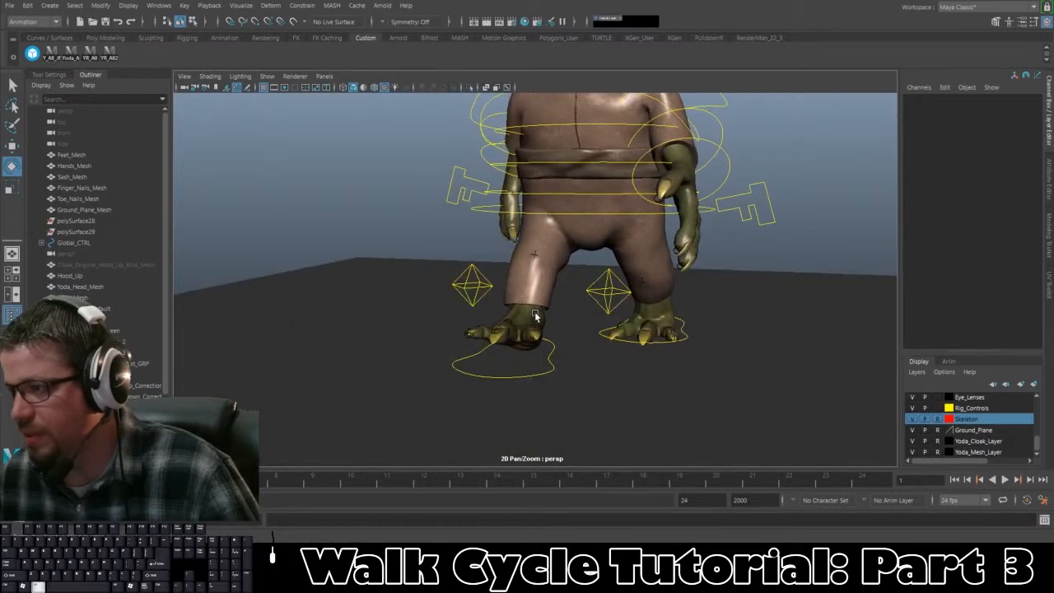
# Step: Inspect the right foot's placement relative to the body from the front and the side, then deselect its control
pyautogui.click(466, 284)
pyautogui.click(768, 252)
pyautogui.keyDown('alt'); pyautogui.moveTo(593, 288); pyautogui.dragTo(662, 285); pyautogui.keyUp('alt')
pyautogui.keyDown('alt'); pyautogui.moveTo(551, 288); pyautogui.dragTo(583, 308, button='right'); pyautogui.keyUp('alt')
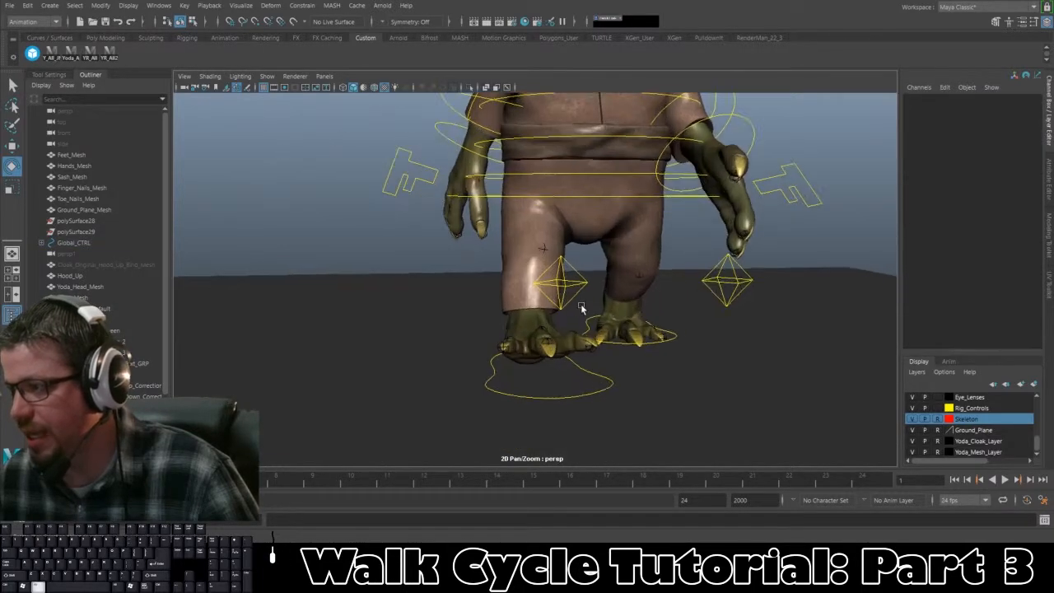
pyautogui.keyDown('alt'); pyautogui.moveTo(583, 308); pyautogui.dragTo(555, 313); pyautogui.keyUp('alt')
pyautogui.keyDown('alt'); pyautogui.moveTo(555, 313); pyautogui.dragTo(462, 271, button='right'); pyautogui.keyUp('alt')
pyautogui.click(565, 385)
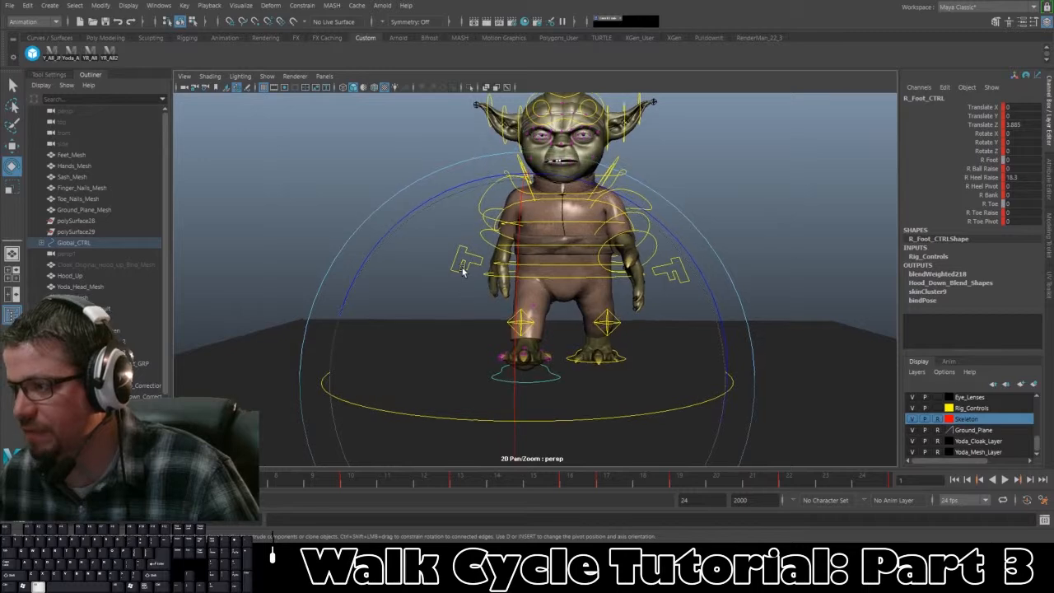
pyautogui.keyDown('alt'); pyautogui.moveTo(463, 272); pyautogui.dragTo(464, 301, button='middle'); pyautogui.keyUp('alt')
pyautogui.keyDown('alt'); pyautogui.moveTo(464, 302); pyautogui.dragTo(412, 307); pyautogui.keyUp('alt')
pyautogui.click(689, 252)
pyautogui.keyDown('alt'); pyautogui.moveTo(689, 252); pyautogui.dragTo(580, 275); pyautogui.keyUp('alt')
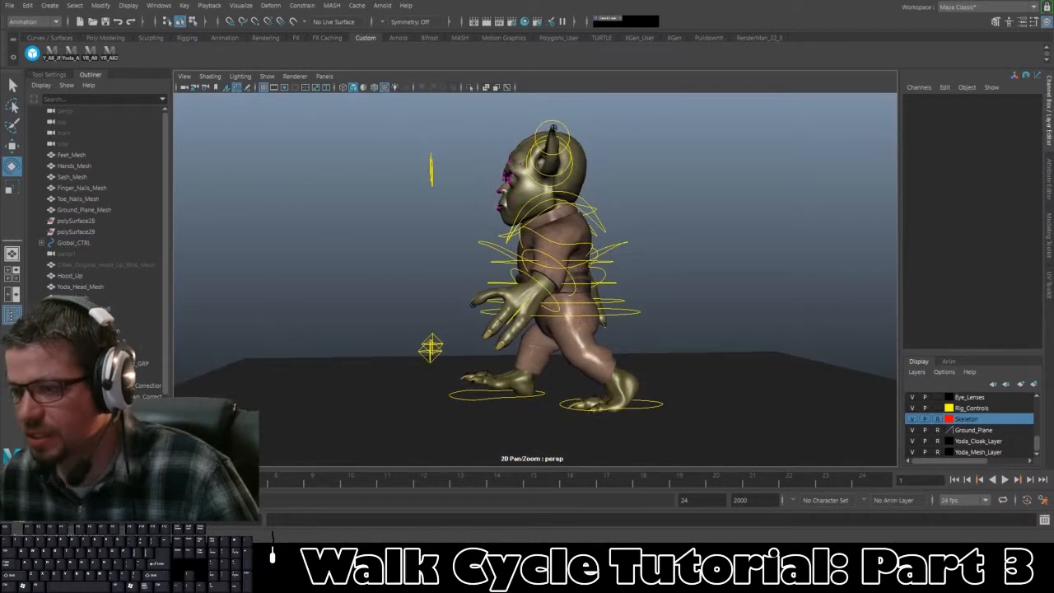
# Step: Play and stop the walk cycle from a side angle in the perspective view, then again in the orthographic side view
pyautogui.hotkey('alt', 'v')
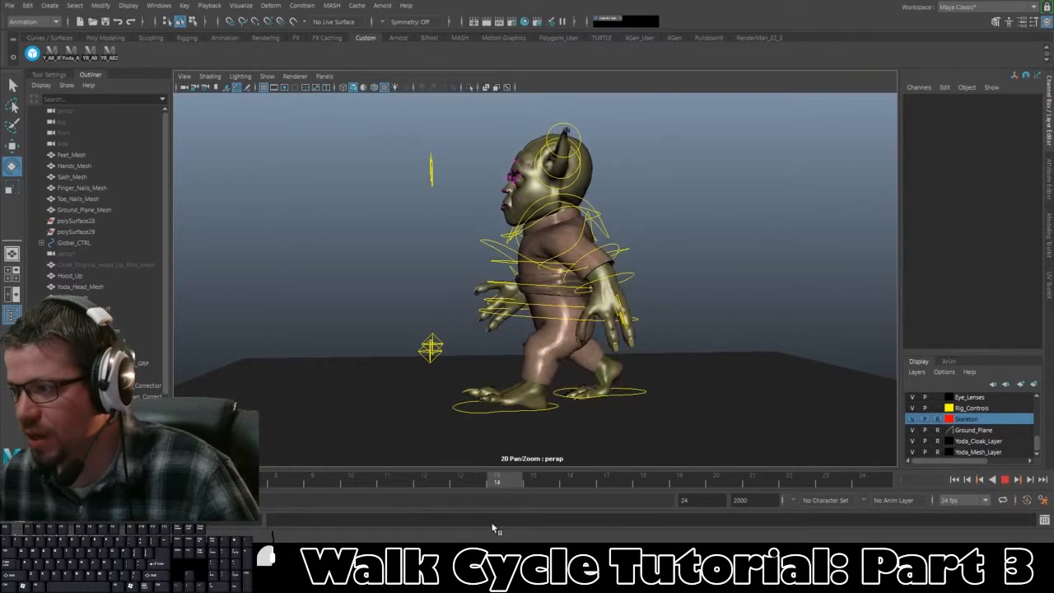
pyautogui.hotkey('alt', 'v')
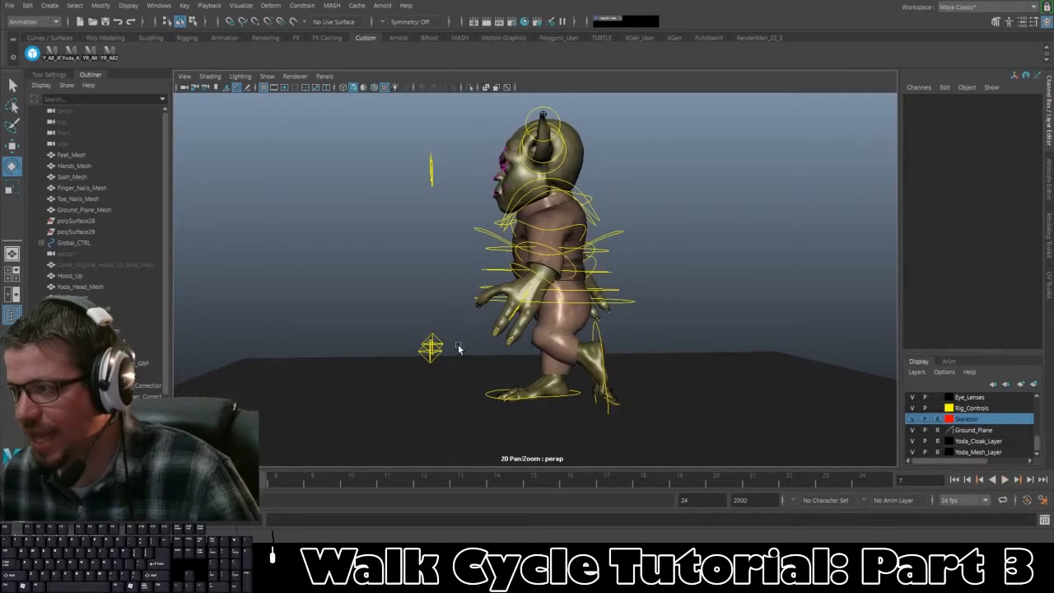
pyautogui.press('space')
pyautogui.press('space')
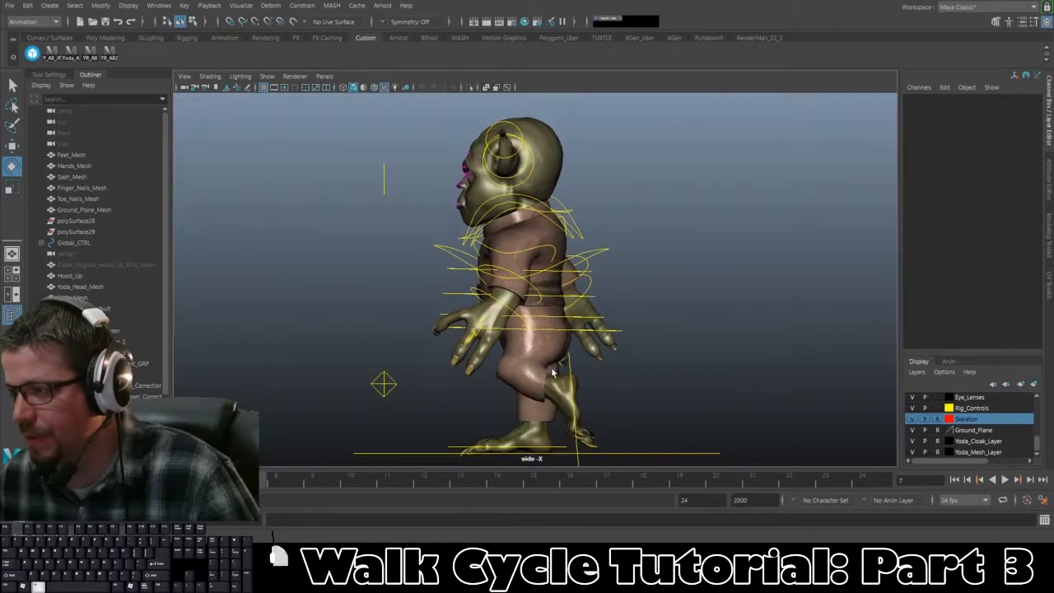
pyautogui.click(28, 479)
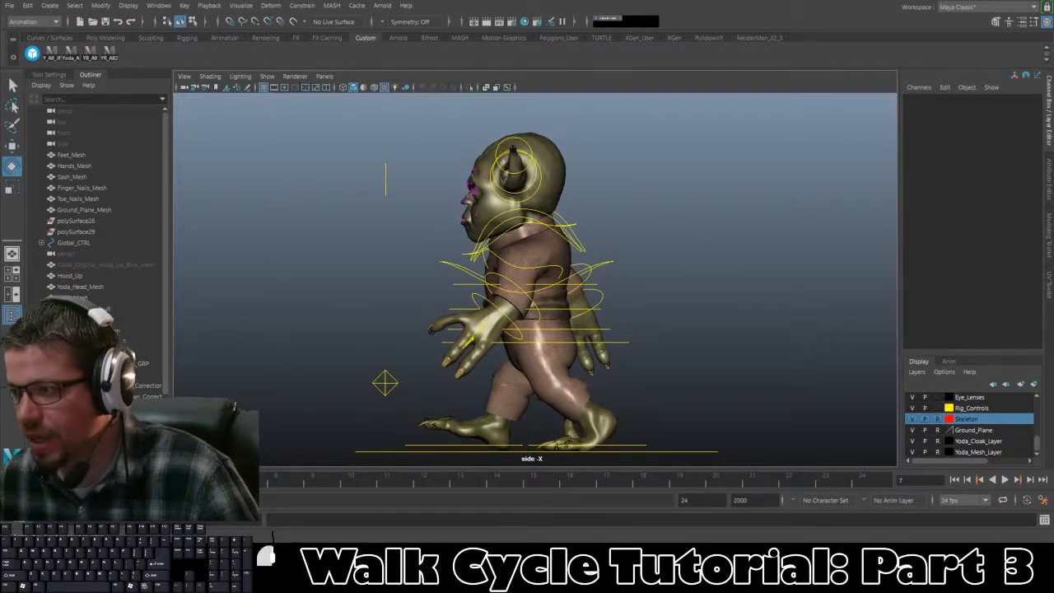
pyautogui.hotkey('alt', 'v')
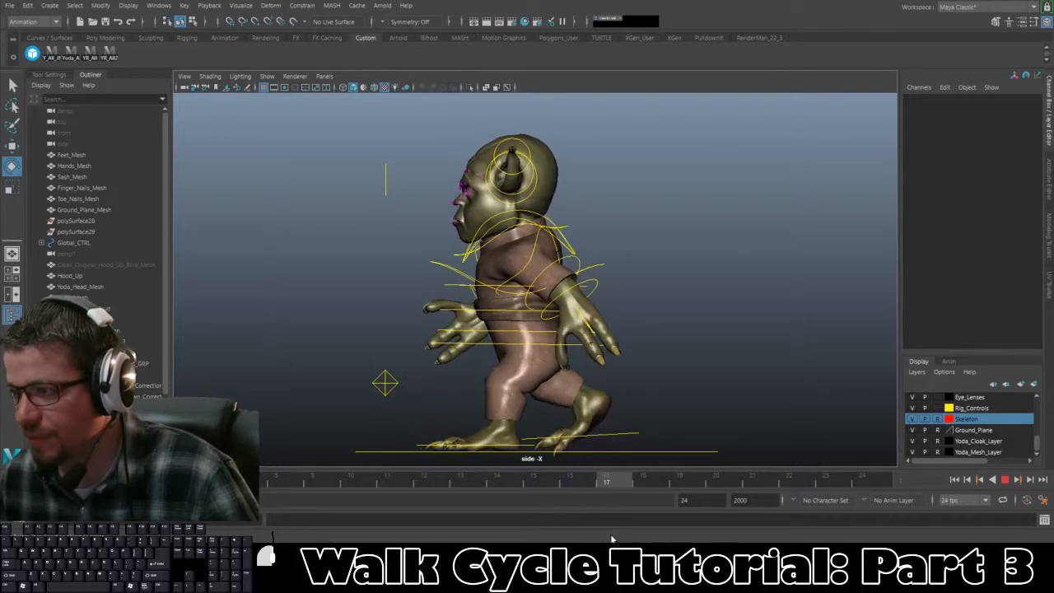
pyautogui.press('Escape')
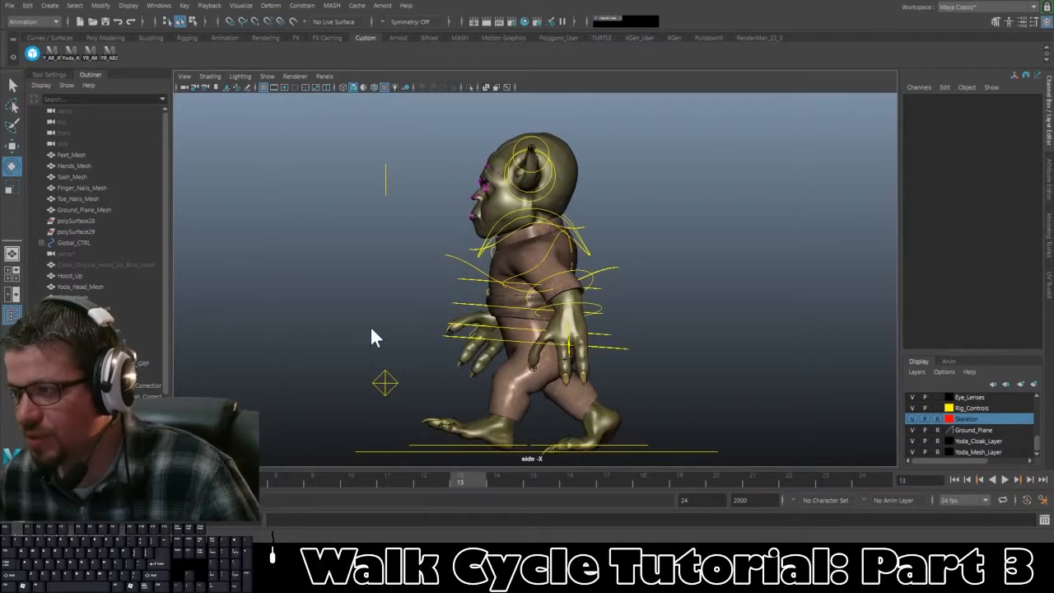
# Step: Select R_Foot_CTRL in a close perspective view of the character's feet
pyautogui.press('space')
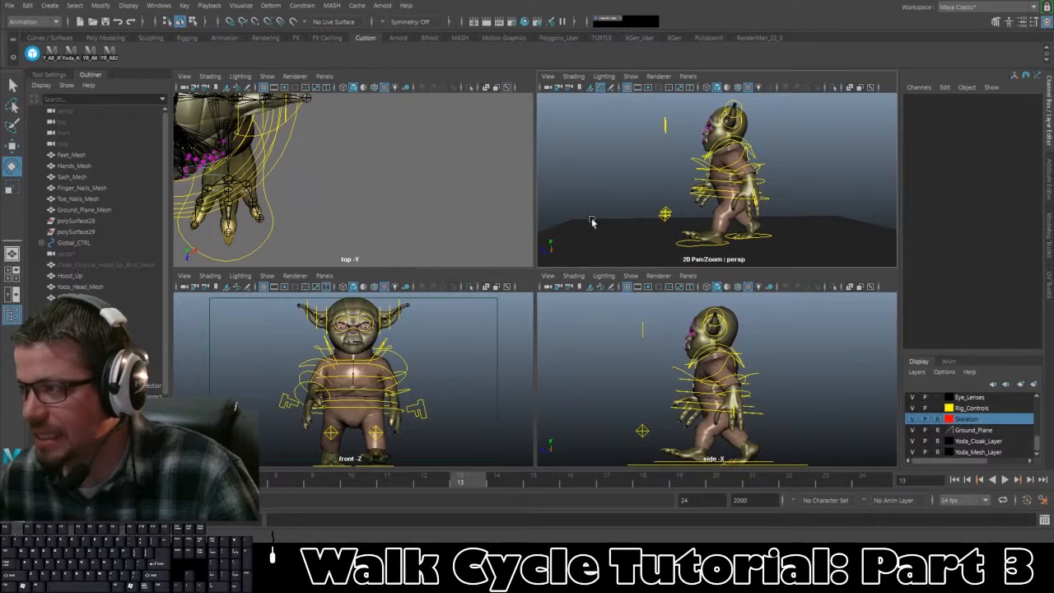
pyautogui.press('space')
pyautogui.keyDown('alt'); pyautogui.moveTo(429, 309); pyautogui.dragTo(418, 291); pyautogui.keyUp('alt')
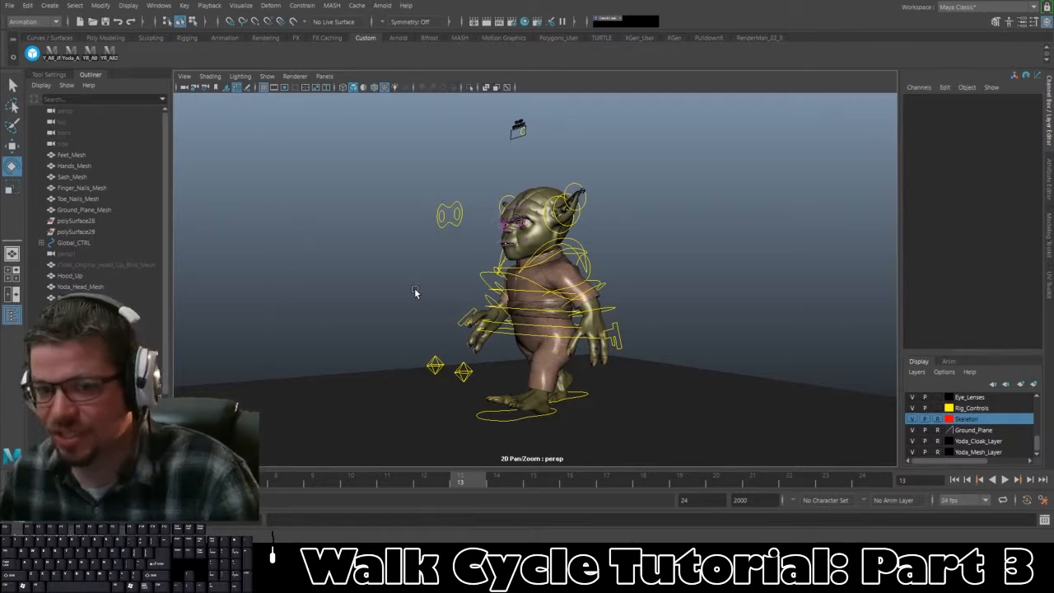
pyautogui.keyDown('alt'); pyautogui.moveTo(414, 243); pyautogui.dragTo(430, 287); pyautogui.keyUp('alt')
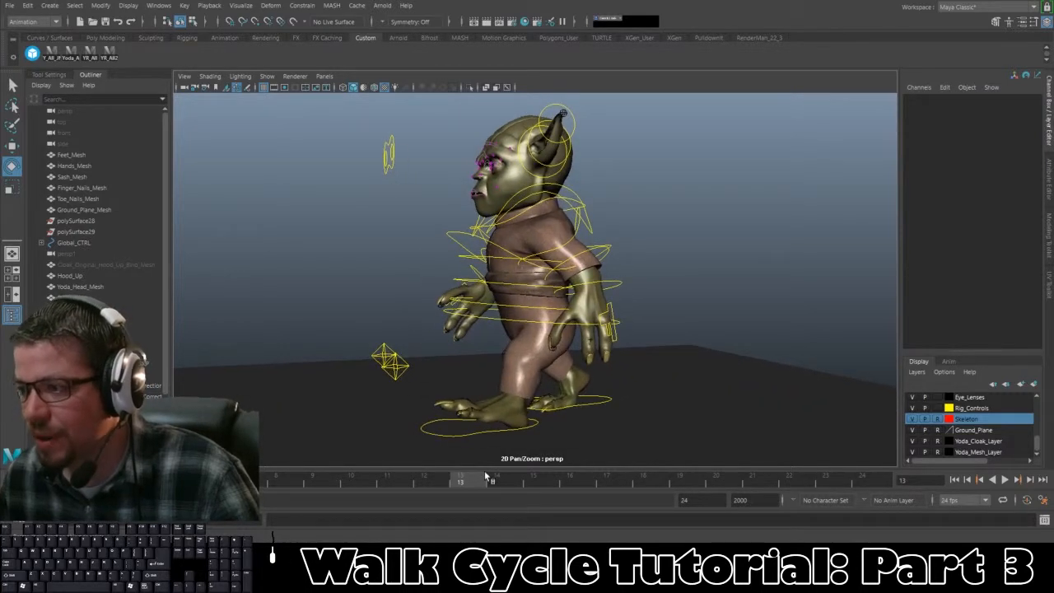
pyautogui.keyDown('alt'); pyautogui.moveTo(401, 397); pyautogui.dragTo(469, 371); pyautogui.keyUp('alt')
pyautogui.keyDown('alt'); pyautogui.moveTo(469, 371); pyautogui.dragTo(497, 486, button='right'); pyautogui.keyUp('alt')
pyautogui.keyDown('alt'); pyautogui.moveTo(497, 486); pyautogui.dragTo(510, 405, button='middle'); pyautogui.keyUp('alt')
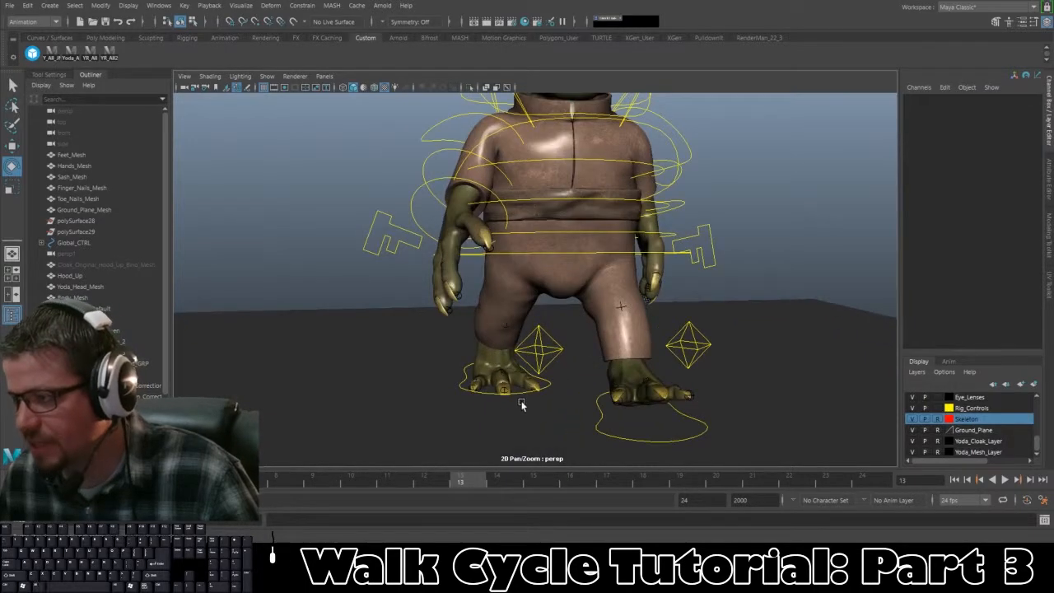
pyautogui.click(520, 395)
pyautogui.keyDown('alt'); pyautogui.moveTo(520, 396); pyautogui.dragTo(485, 404); pyautogui.keyUp('alt')
# Step: Play the walk cycle from frame 1 and stop it to review the right foot's path
pyautogui.click(29, 480)
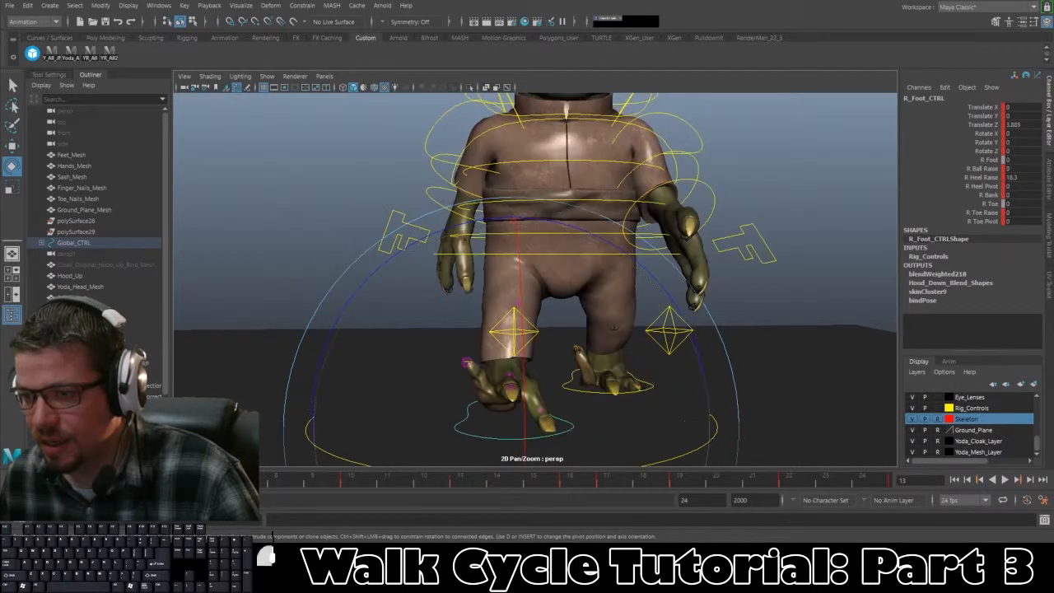
pyautogui.hotkey('alt', 'v')
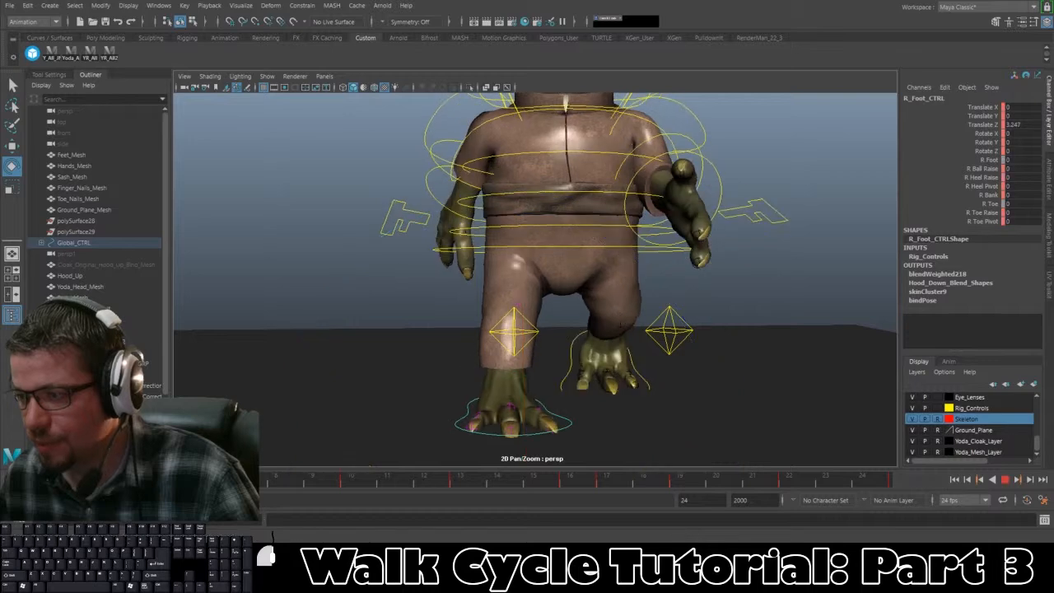
pyautogui.press('Escape')
# Step: Set R_Foot_CTRL's Translate X to 1 at frame 1 to bring the right foot inward
pyautogui.keyDown('alt'); pyautogui.moveTo(390, 380); pyautogui.dragTo(365, 366); pyautogui.keyUp('alt')
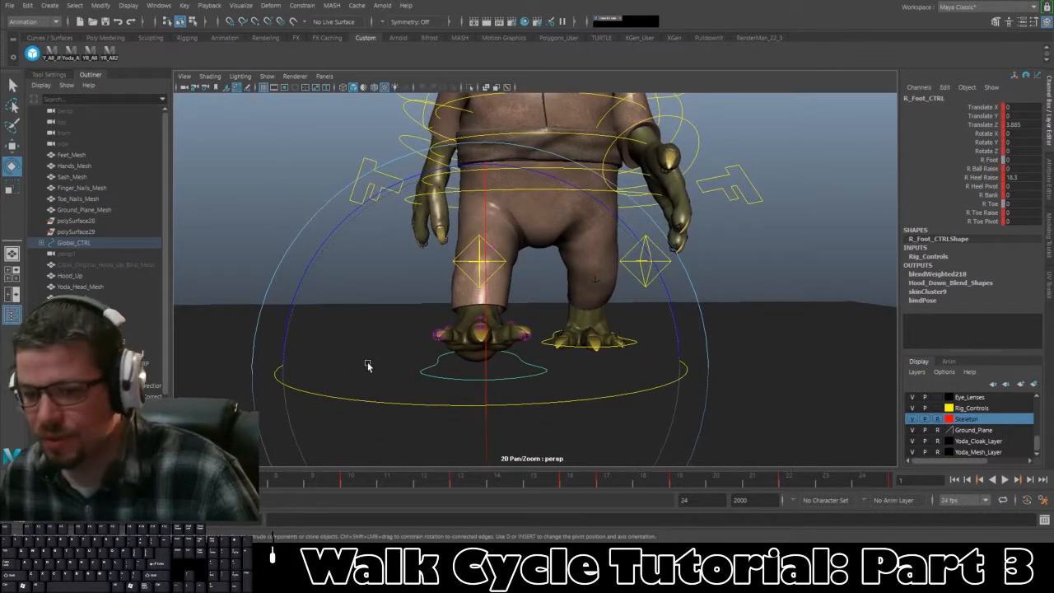
pyautogui.press('-')
pyautogui.press('w')
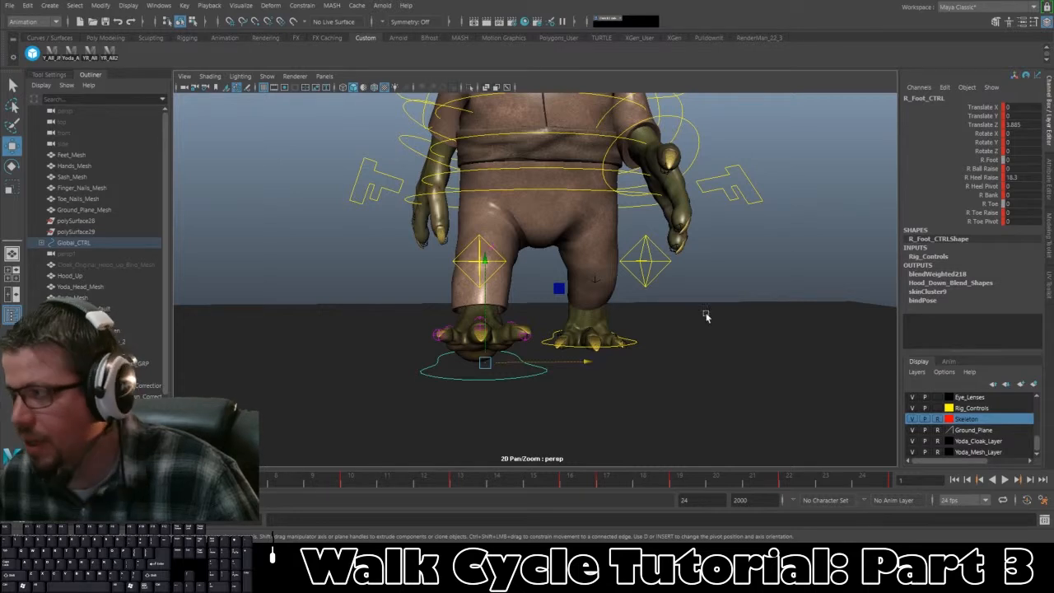
pyautogui.press('Return')
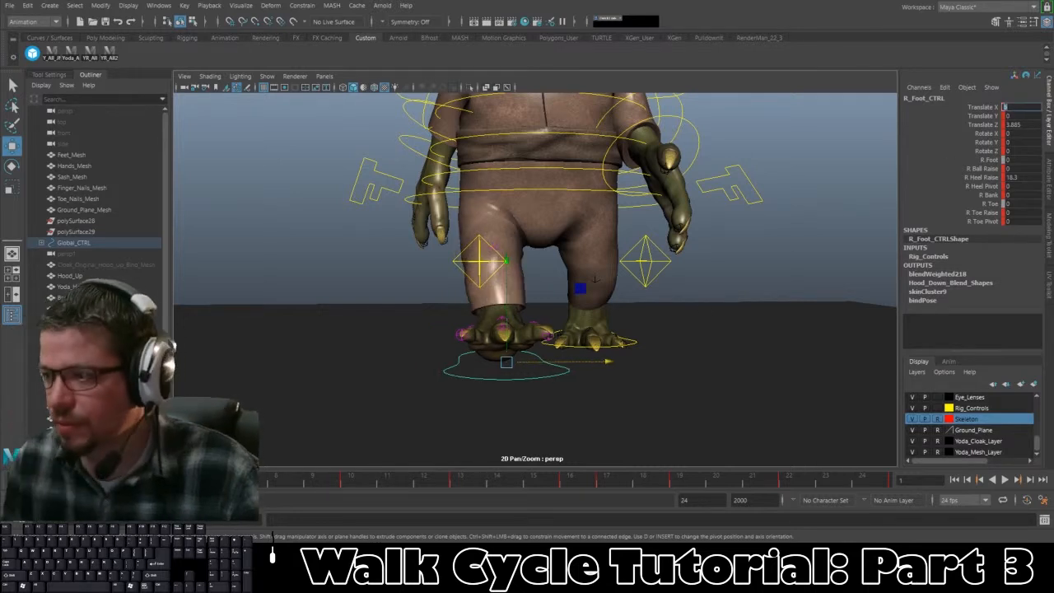
pyautogui.moveTo(728, 274)
pyautogui.keyDown('alt'); pyautogui.mouseDown()
pyautogui.moveTo(713, 272)
pyautogui.moveTo(723, 269)
pyautogui.mouseUp(); pyautogui.keyUp('alt')
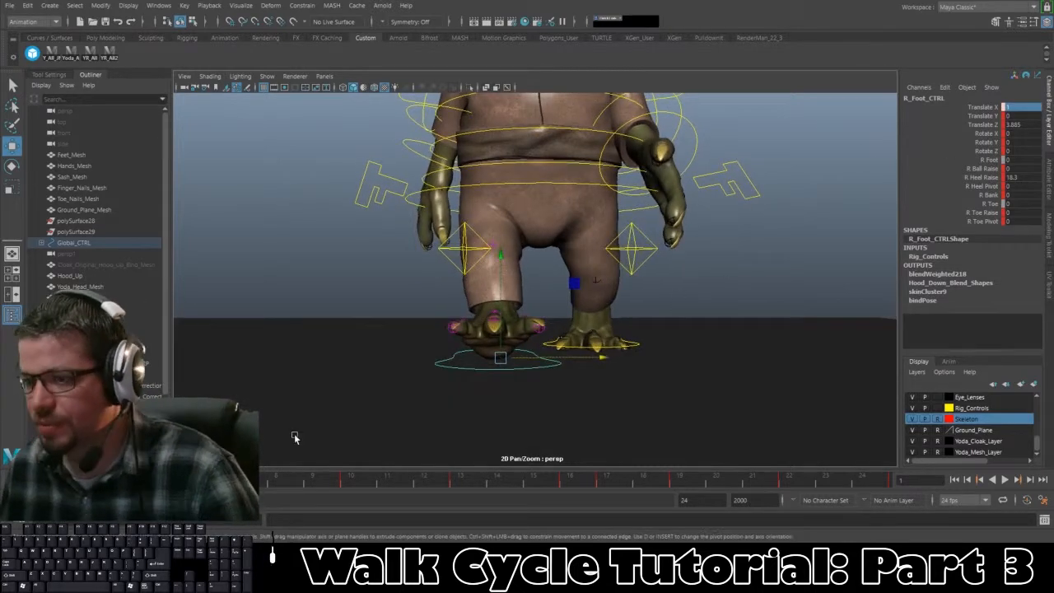
# Step: Extend the playback range to frame 25 and key R_Foot_CTRL's frame 1 pose at frame 25
pyautogui.moveTo(30, 480); pyautogui.dragTo(870, 486, button='middle')
pyautogui.write('25')
pyautogui.press('Return')
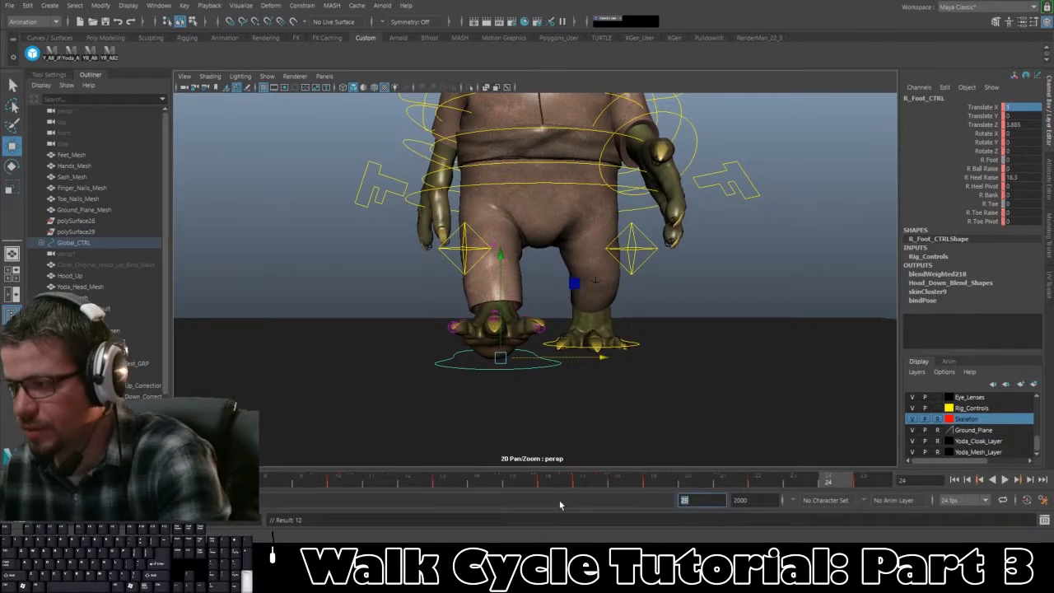
pyautogui.click(871, 481)
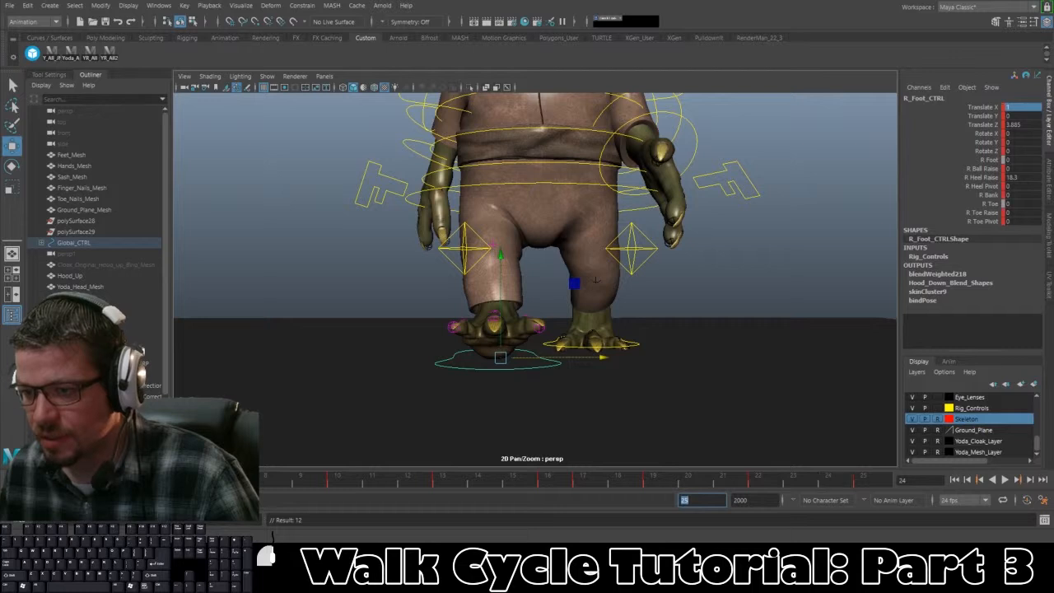
pyautogui.moveTo(29, 480); pyautogui.dragTo(891, 484, button='middle')
pyautogui.write('s')
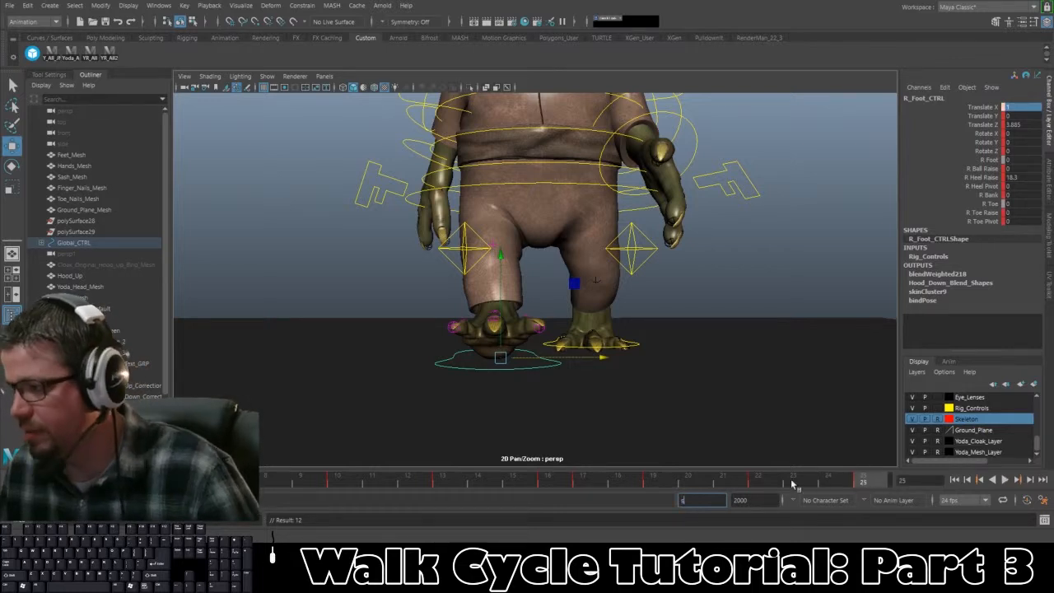
# Step: Set R_Foot_CTRL's Translate X to 1 at frame 4
pyautogui.keyDown('alt'); pyautogui.moveTo(707, 369); pyautogui.dragTo(712, 366); pyautogui.keyUp('alt')
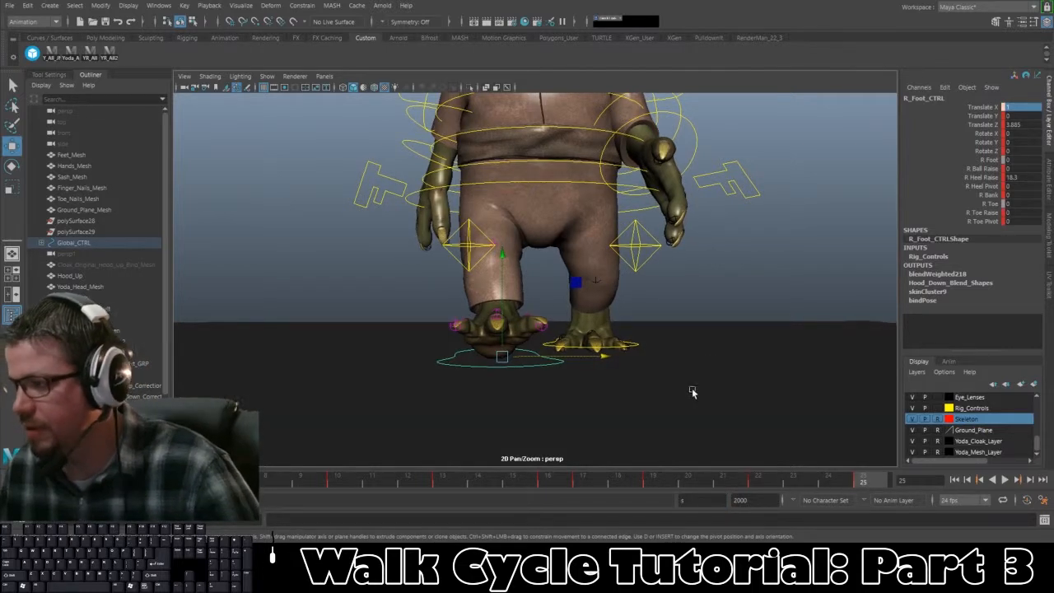
pyautogui.hotkey('alt', 'v')
pyautogui.hotkey('alt', 'v')
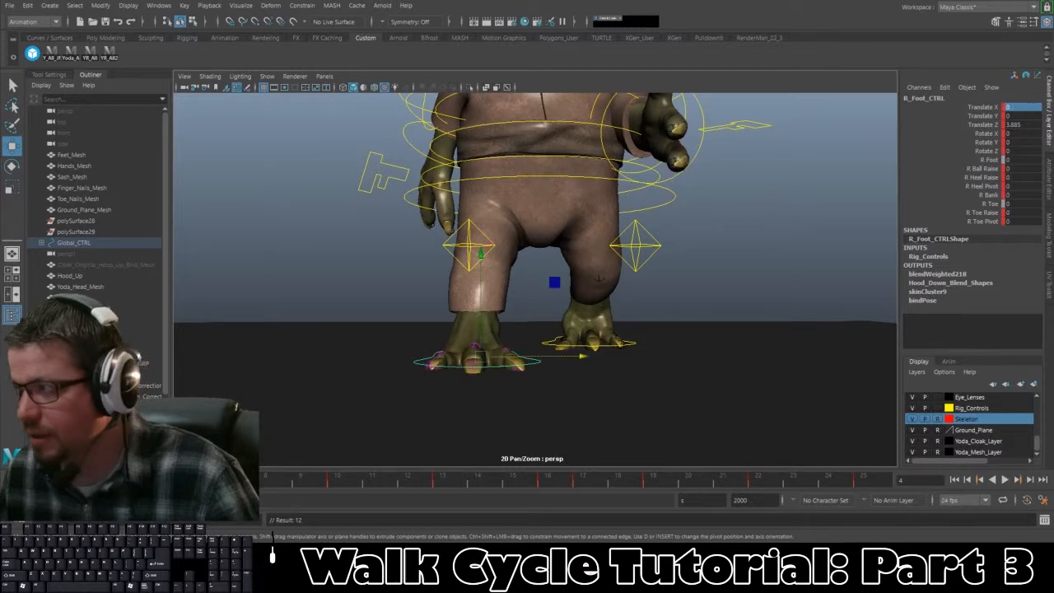
pyautogui.click(1016, 107)
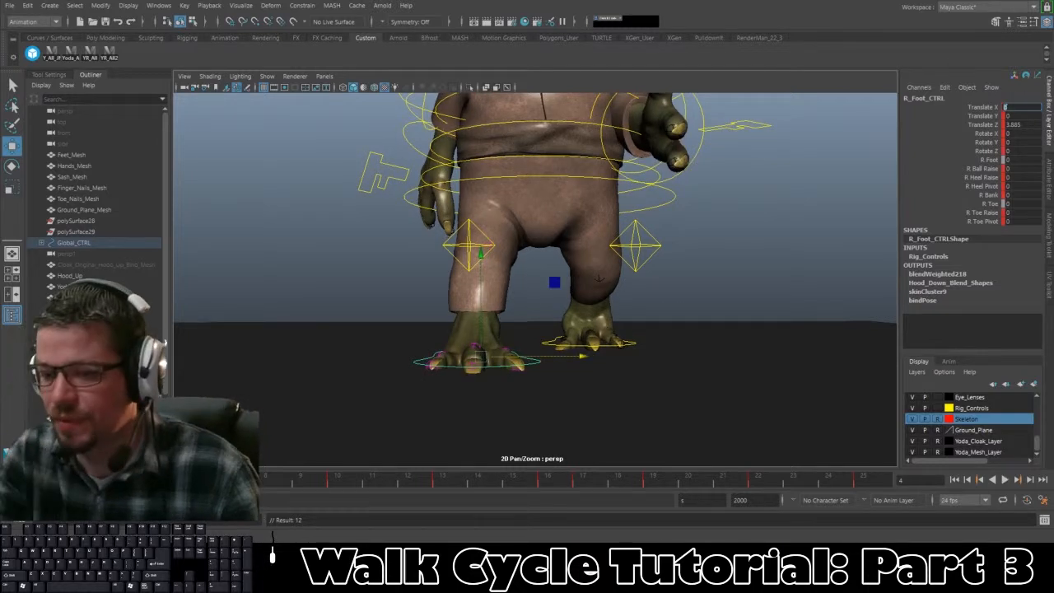
pyautogui.write('3')
pyautogui.press('Return')
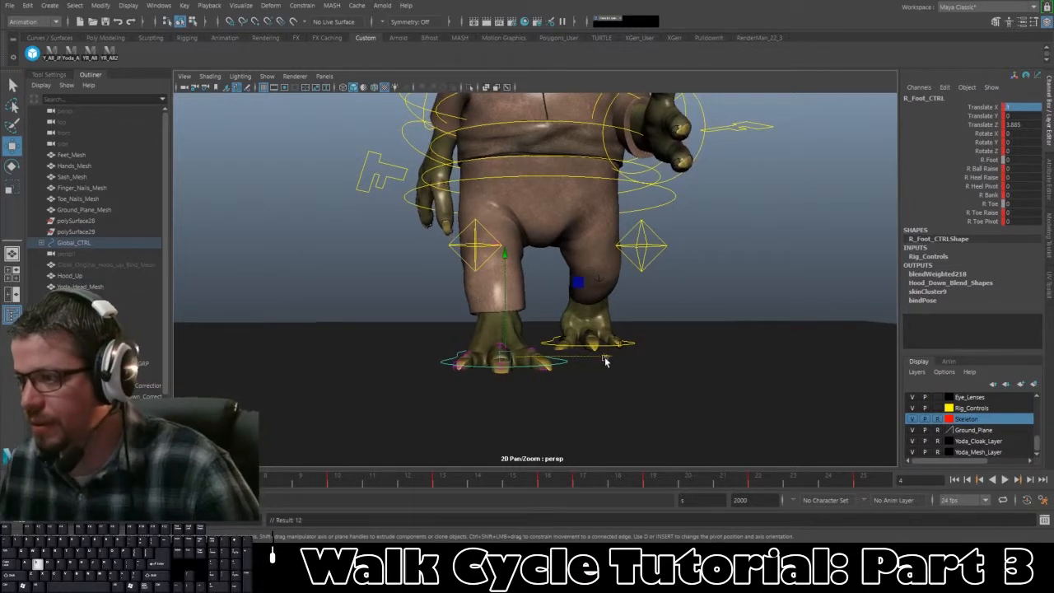
# Step: Set R_Foot_CTRL's Translate X to 1 at frame 7
pyautogui.moveTo(131, 480); pyautogui.dragTo(235, 480)
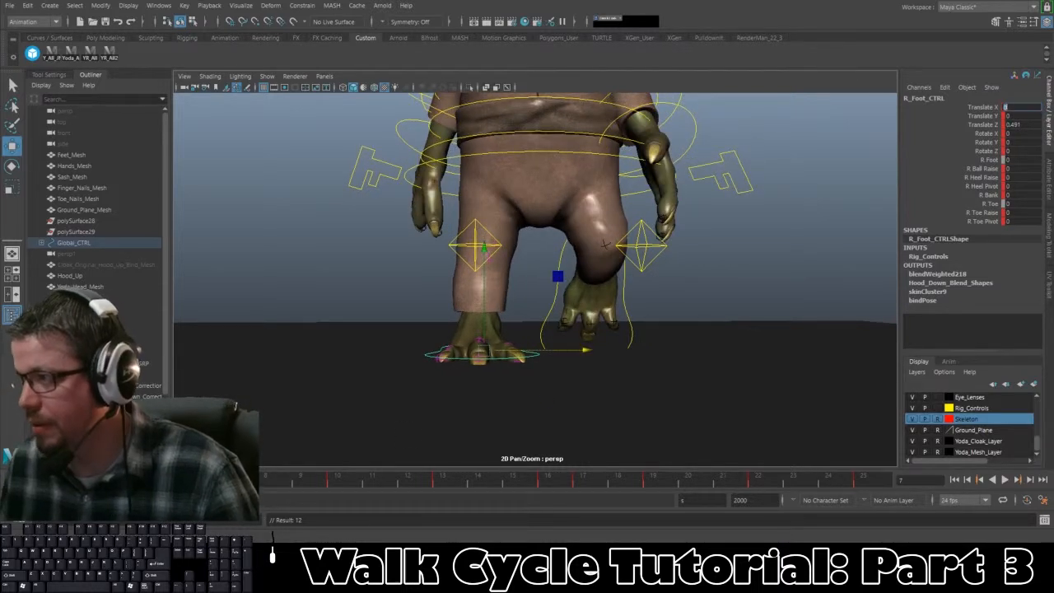
pyautogui.write('1')
pyautogui.press('Return')
pyautogui.keyDown('alt'); pyautogui.moveTo(735, 288); pyautogui.dragTo(755, 308); pyautogui.keyUp('alt')
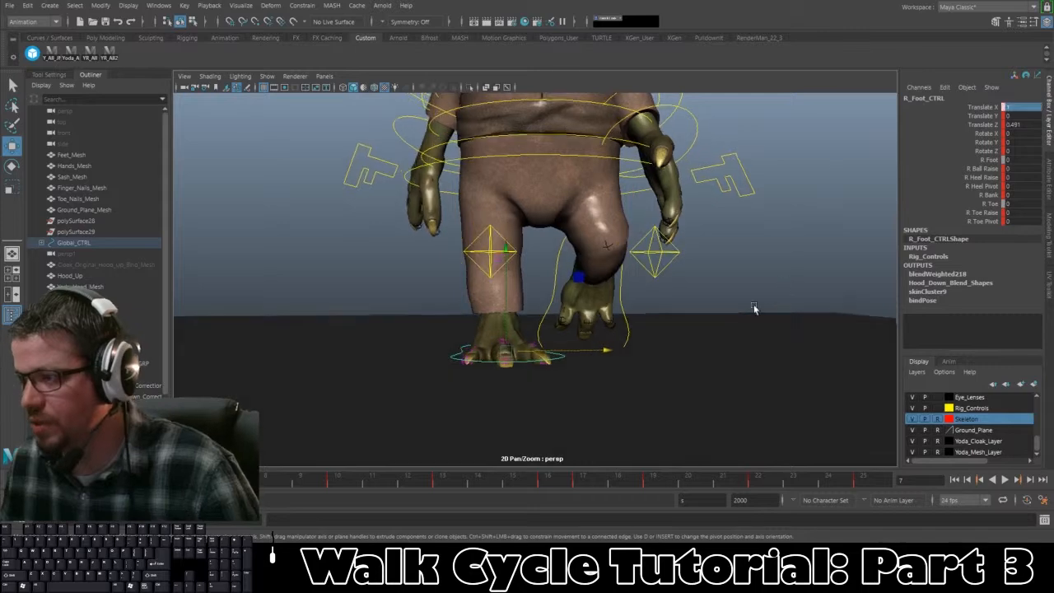
# Step: Set R_Foot_CTRL's Translate X to 1 at frame 10
pyautogui.hotkey('alt', 'v')
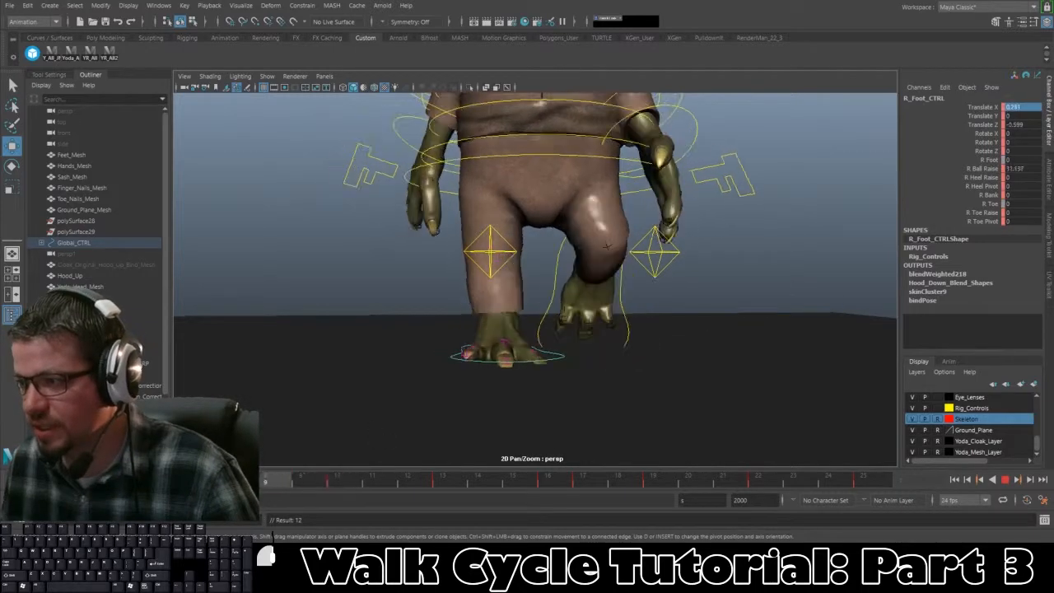
pyautogui.hotkey('alt', 'v')
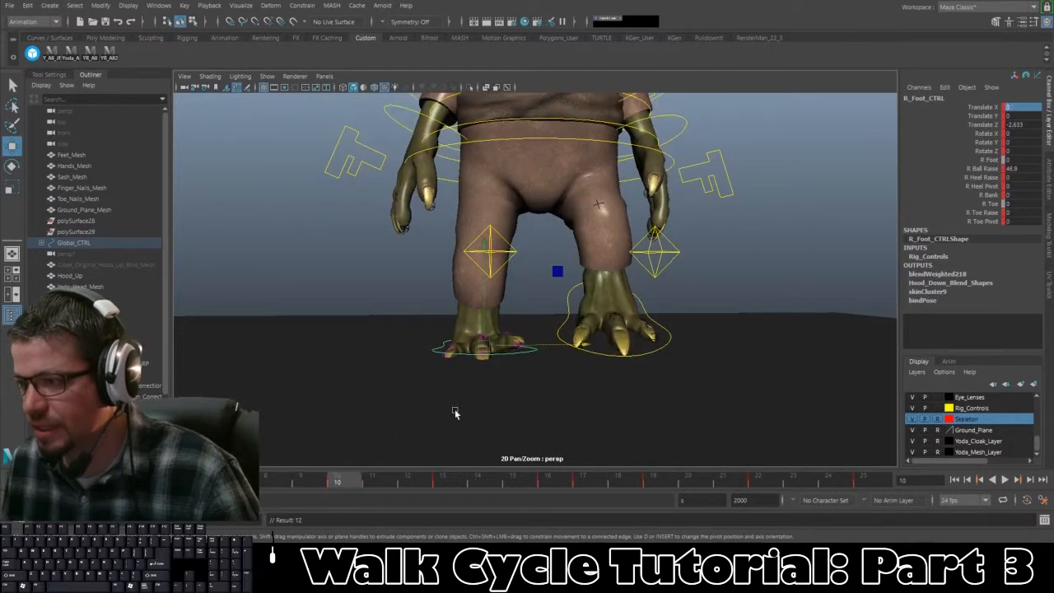
pyautogui.click(1006, 107)
pyautogui.write('8')
pyautogui.press('Return')
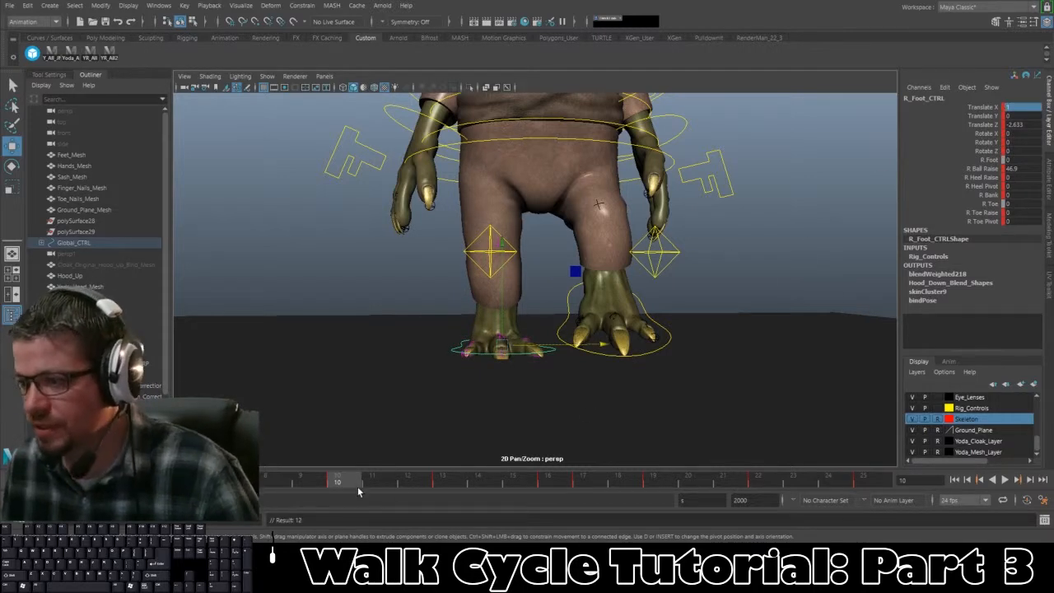
# Step: Set R_Foot_CTRL's Translate X to 1 at frames 13 and 16
pyautogui.moveTo(358, 491); pyautogui.dragTo(442, 485)
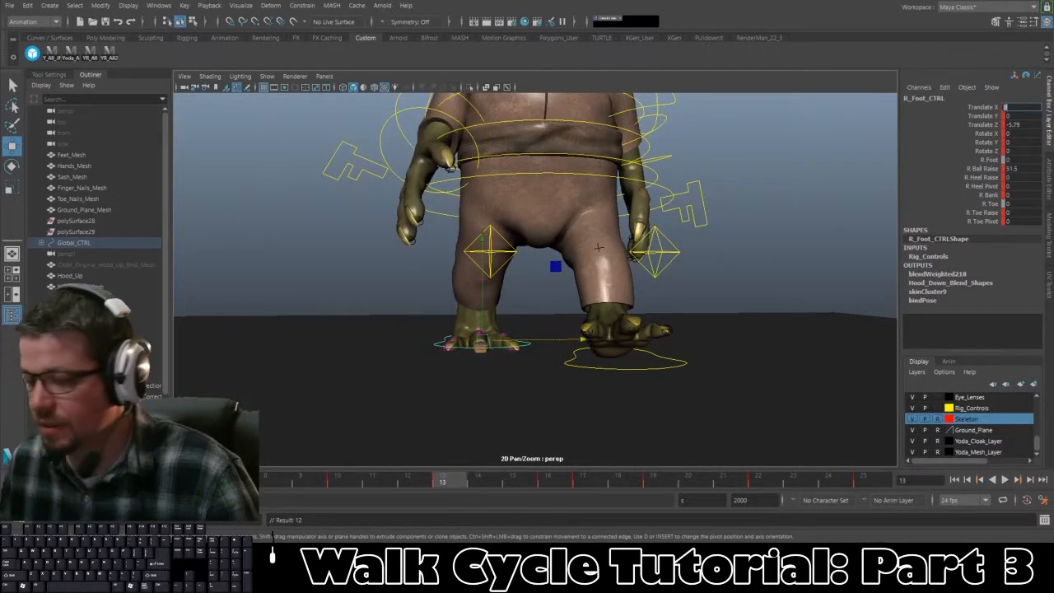
pyautogui.write('1')
pyautogui.press('Return')
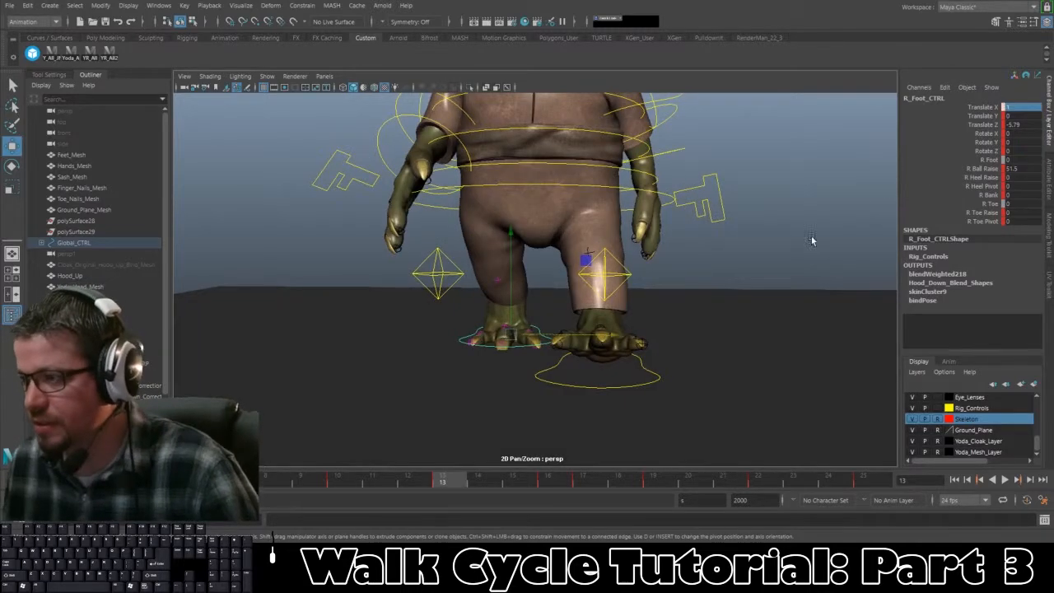
pyautogui.click(548, 486)
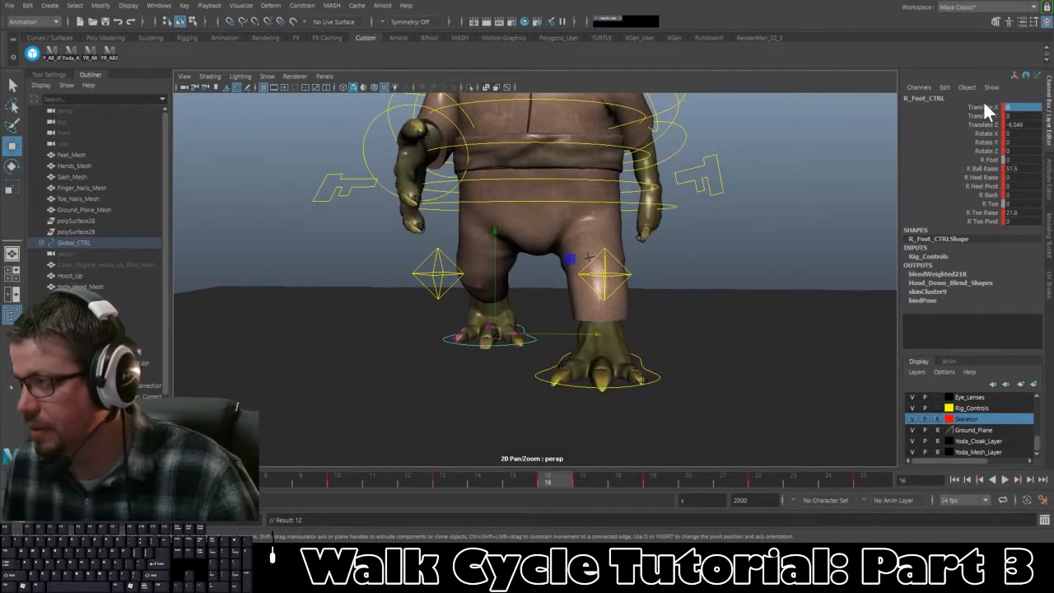
pyautogui.click(1022, 116)
pyautogui.click(1022, 107)
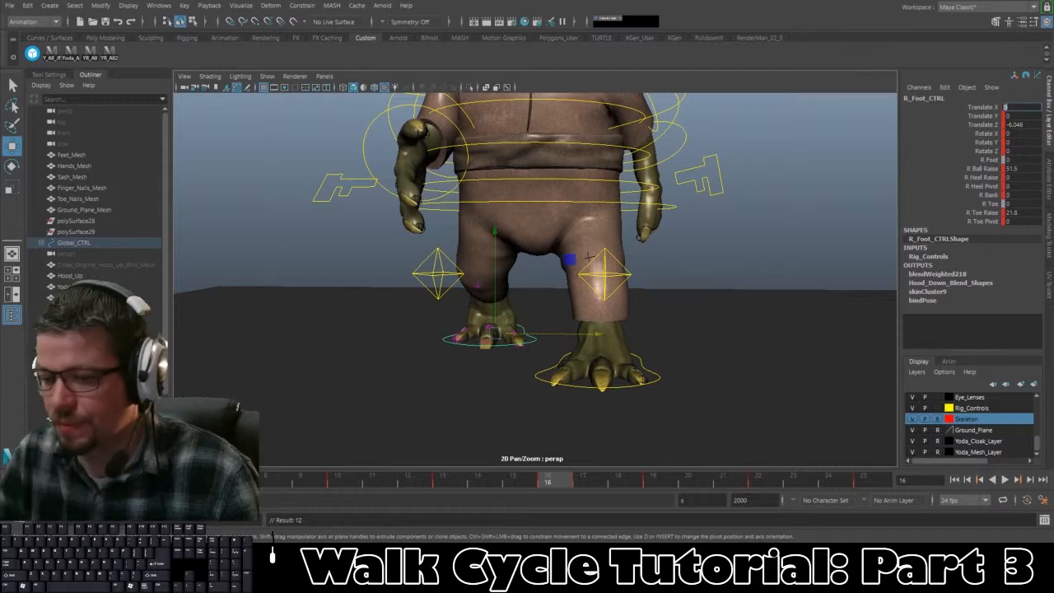
pyautogui.write('1')
pyautogui.press('Return')
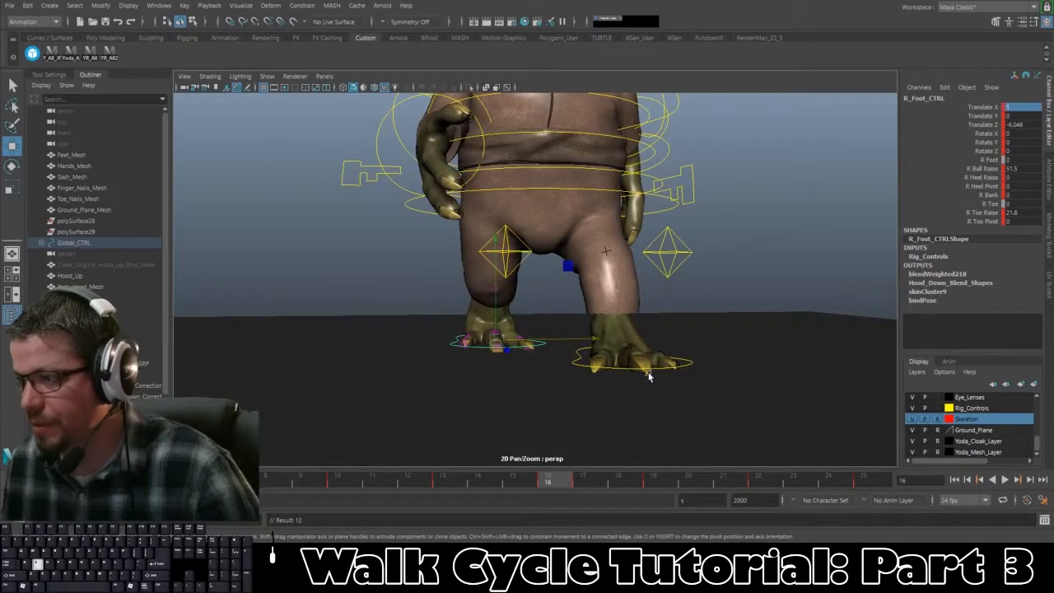
# Step: Set R_Foot_CTRL's Translate X to 1 at frames 17 and 19
pyautogui.click(582, 482)
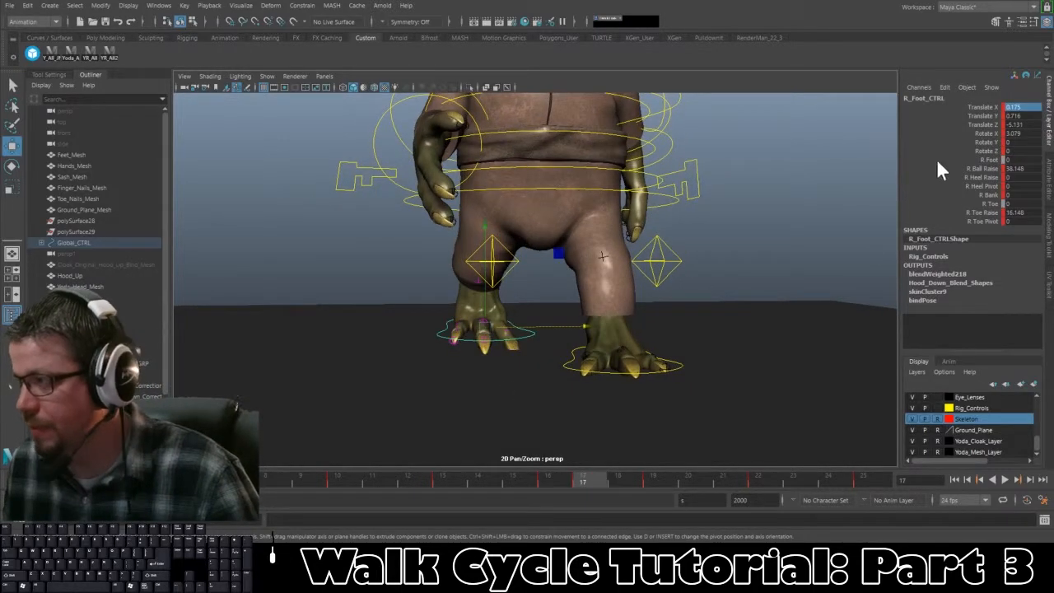
pyautogui.write('1')
pyautogui.press('Return')
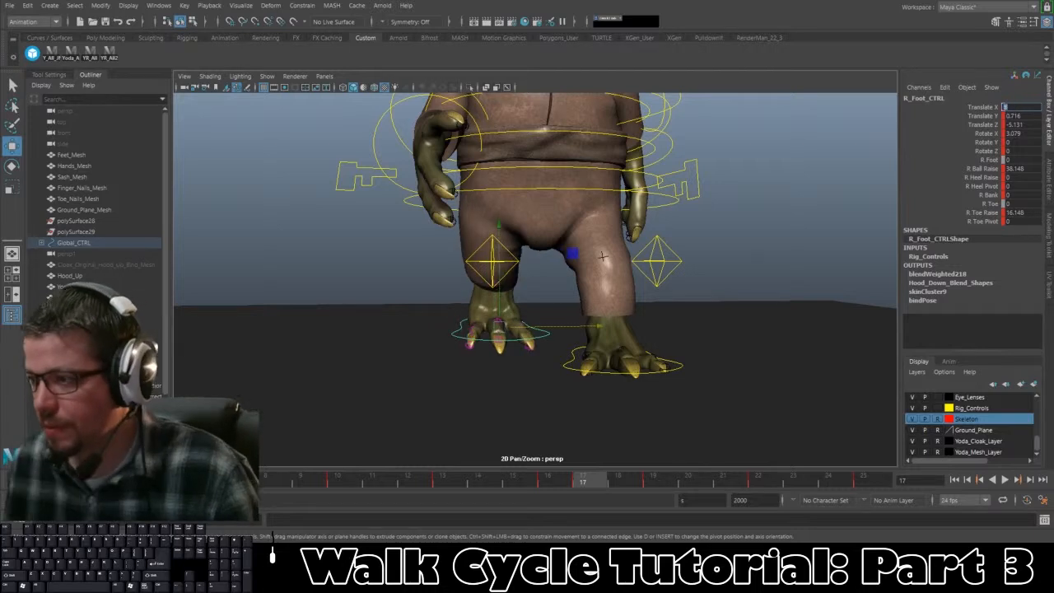
pyautogui.moveTo(598, 486); pyautogui.dragTo(649, 482)
pyautogui.doubleClick(1021, 107)
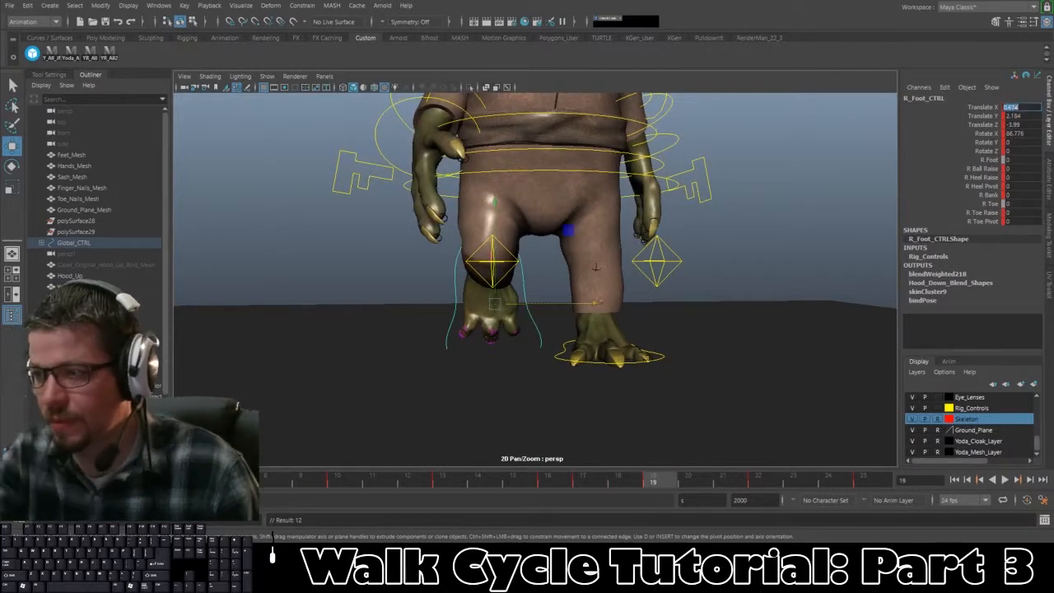
pyautogui.write('1')
pyautogui.press('Return')
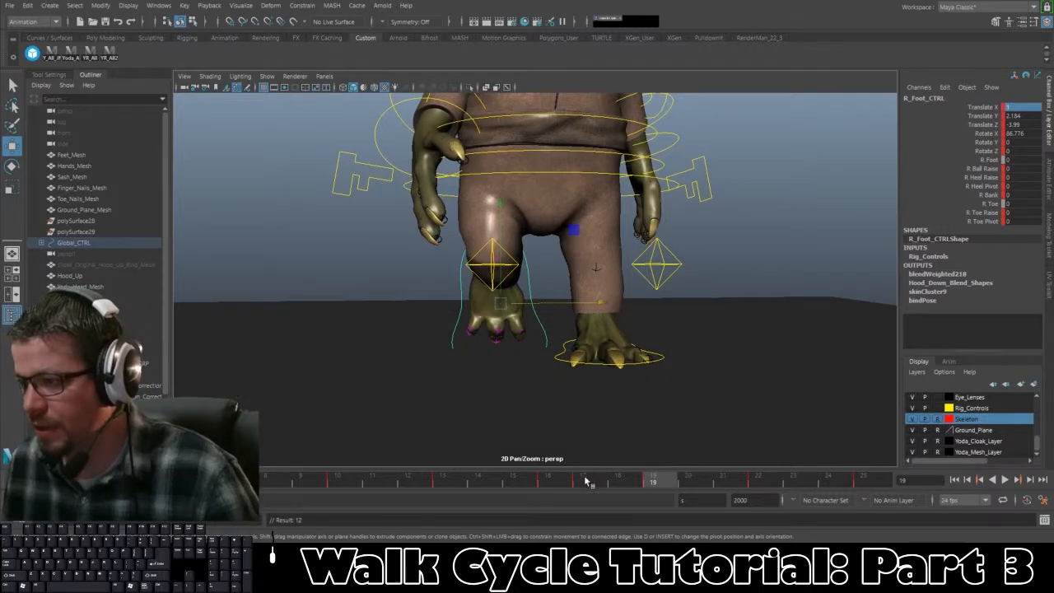
# Step: Set R_Foot_CTRL's Translate X to 1 at frame 22
pyautogui.moveTo(730, 483); pyautogui.dragTo(757, 482)
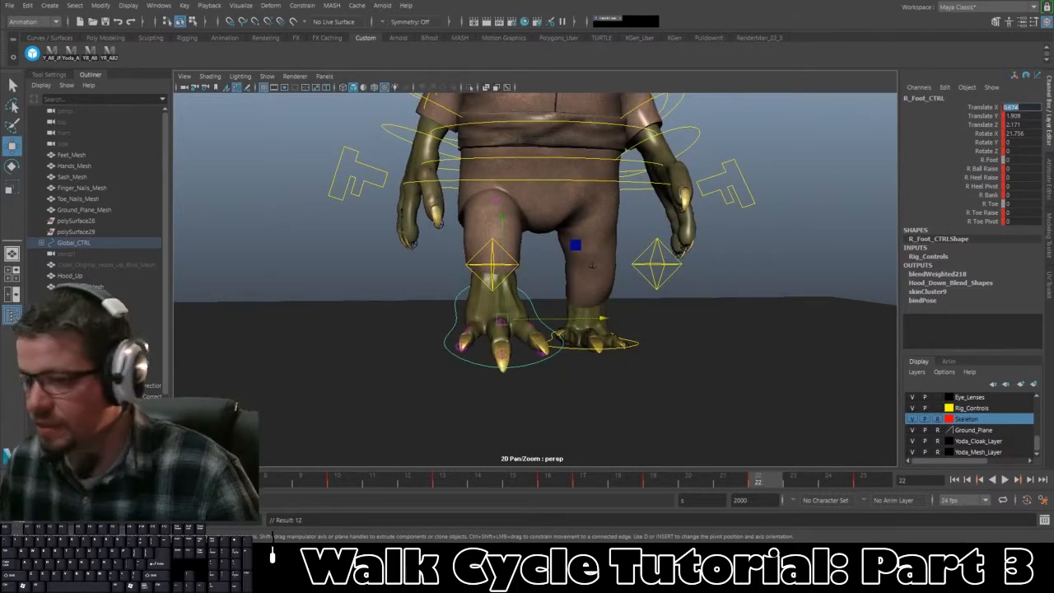
pyautogui.write('1')
pyautogui.press('Return')
pyautogui.keyDown('alt'); pyautogui.moveTo(829, 198); pyautogui.dragTo(826, 199); pyautogui.keyUp('alt')
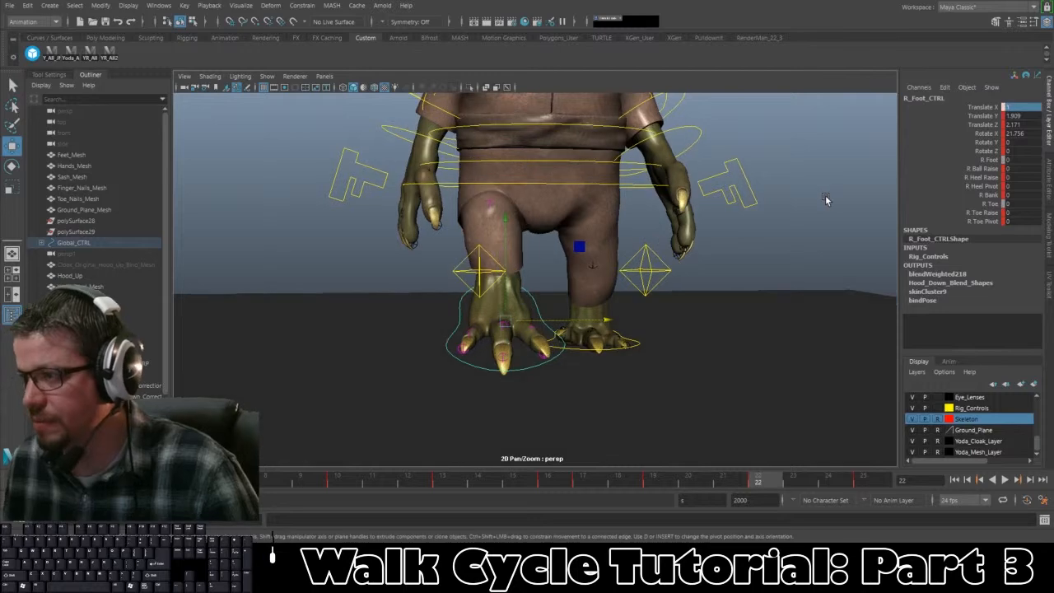
# Step: Select L_Foot_CTRL at frame 25 and set its Translate X to -1
pyautogui.moveTo(756, 484); pyautogui.dragTo(870, 483)
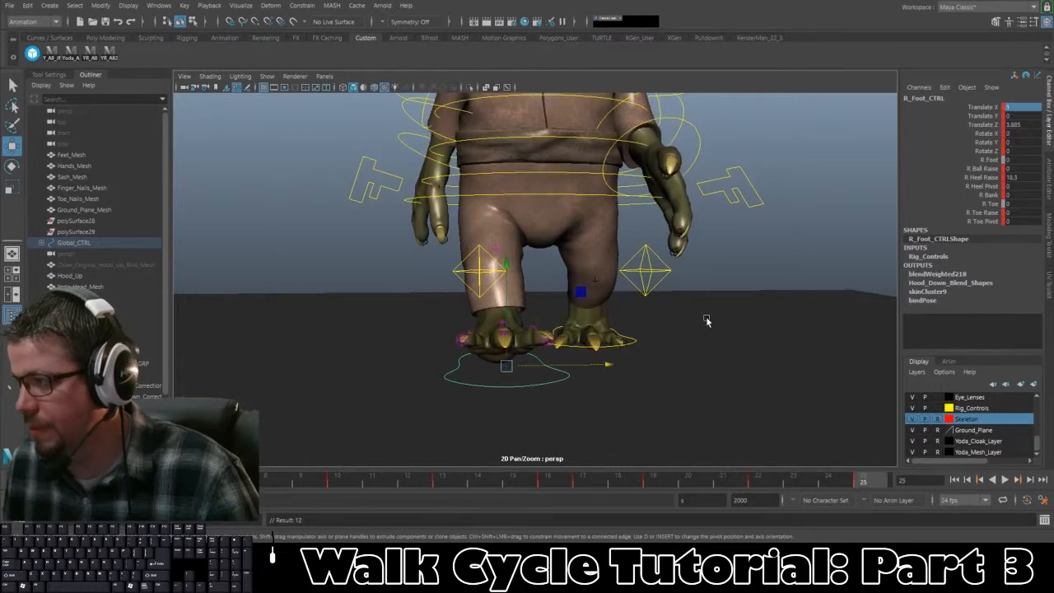
pyautogui.keyDown('alt'); pyautogui.moveTo(638, 343); pyautogui.dragTo(605, 355); pyautogui.keyUp('alt')
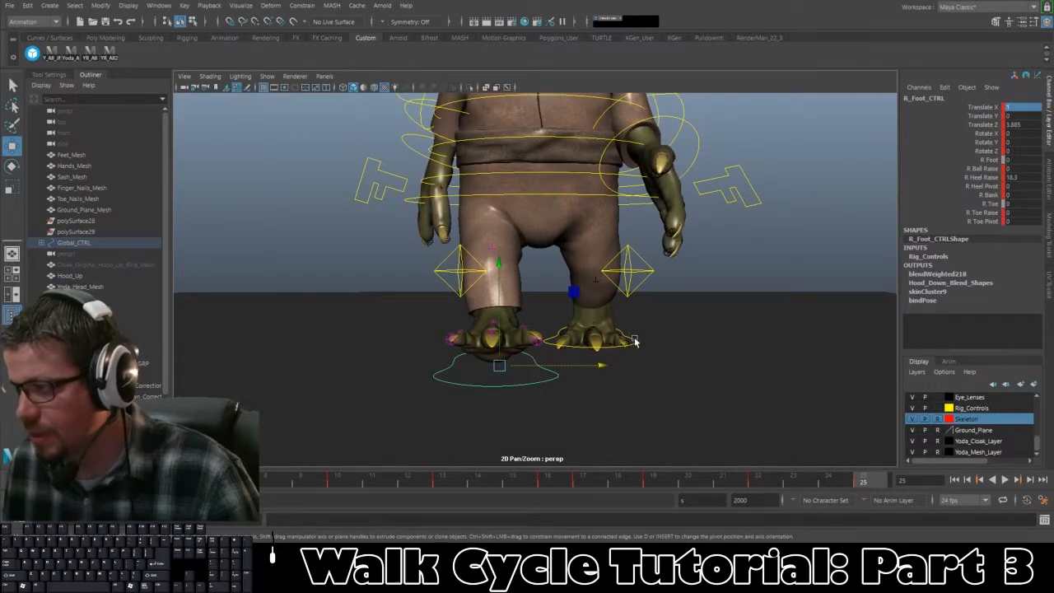
pyautogui.click(635, 342)
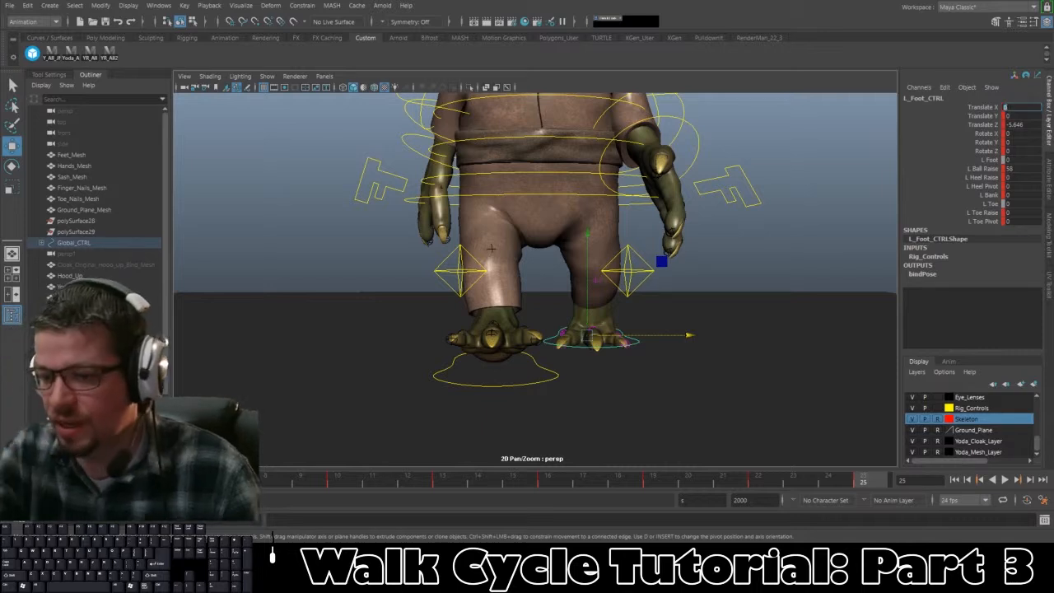
pyautogui.press('Return')
pyautogui.keyDown('alt'); pyautogui.moveTo(669, 331); pyautogui.dragTo(672, 330); pyautogui.keyUp('alt')
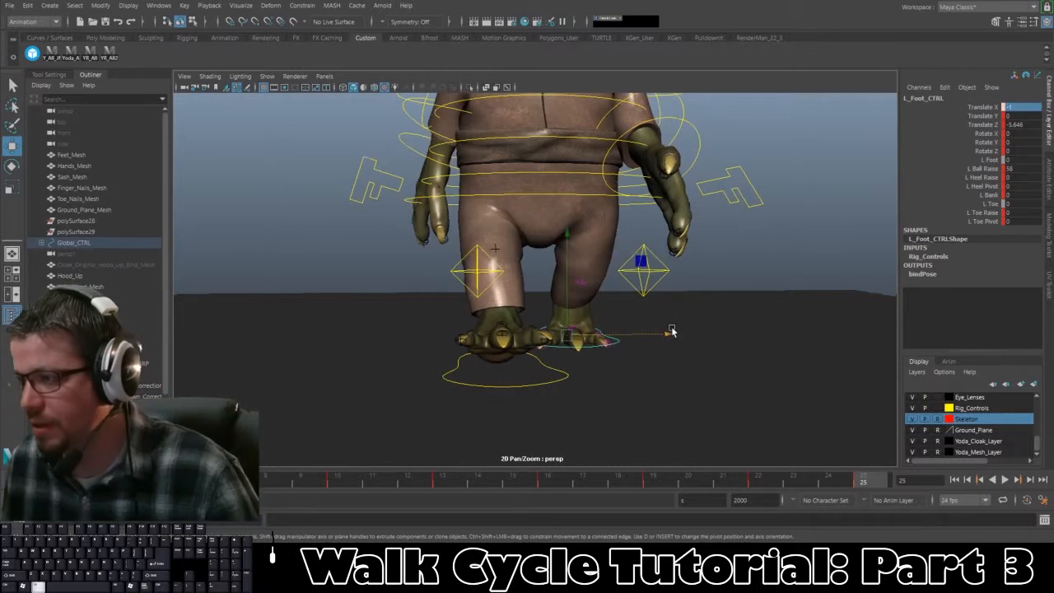
# Step: Set L_Foot_CTRL's Translate X to -1 at frame 4
pyautogui.hotkey('alt', 'v')
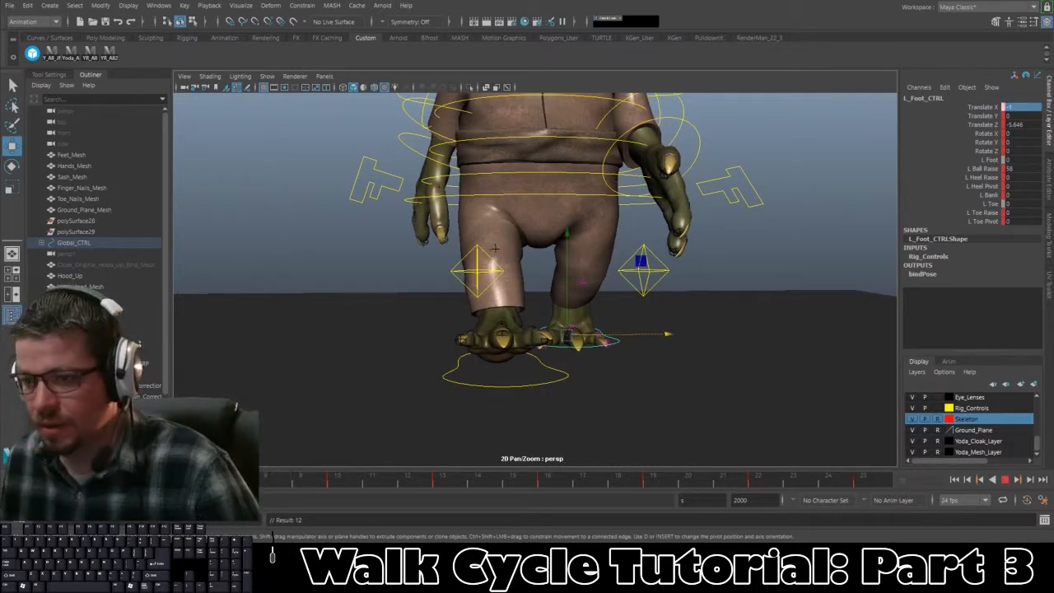
pyautogui.hotkey('alt', 'v')
pyautogui.press('.')
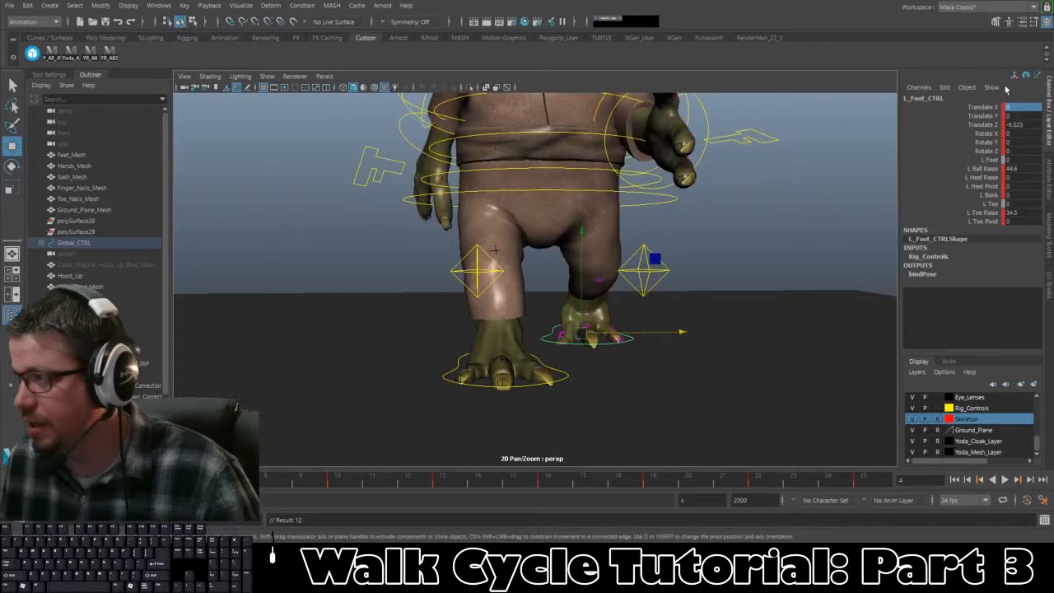
pyautogui.write('-1')
pyautogui.press('Return')
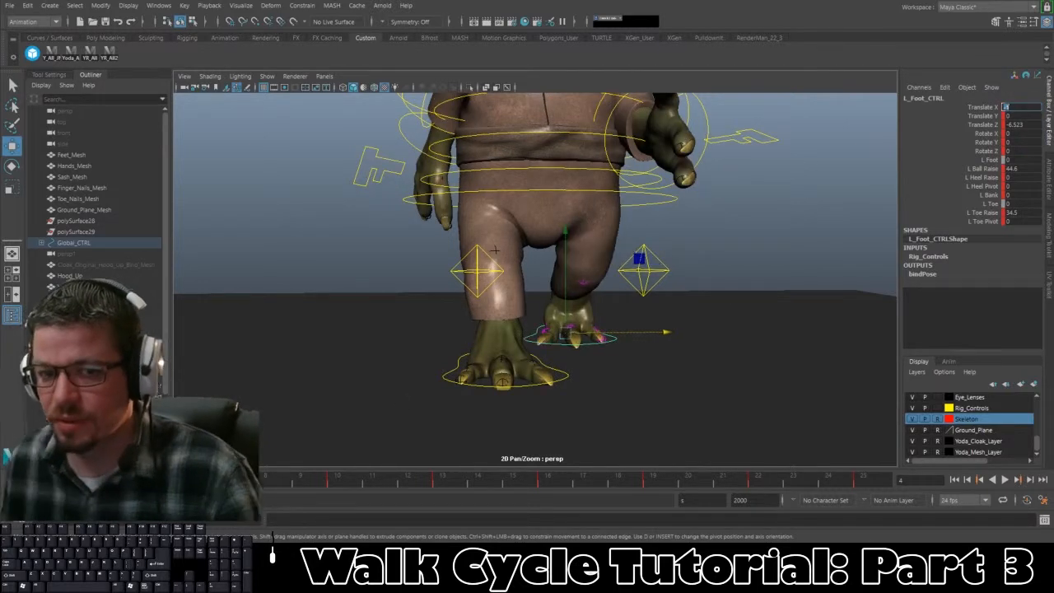
pyautogui.keyDown('alt'); pyautogui.moveTo(739, 207); pyautogui.dragTo(742, 210); pyautogui.keyUp('alt')
# Step: Set L_Foot_CTRL's Translate X to -1 at frames 7 and 10
pyautogui.press('.')
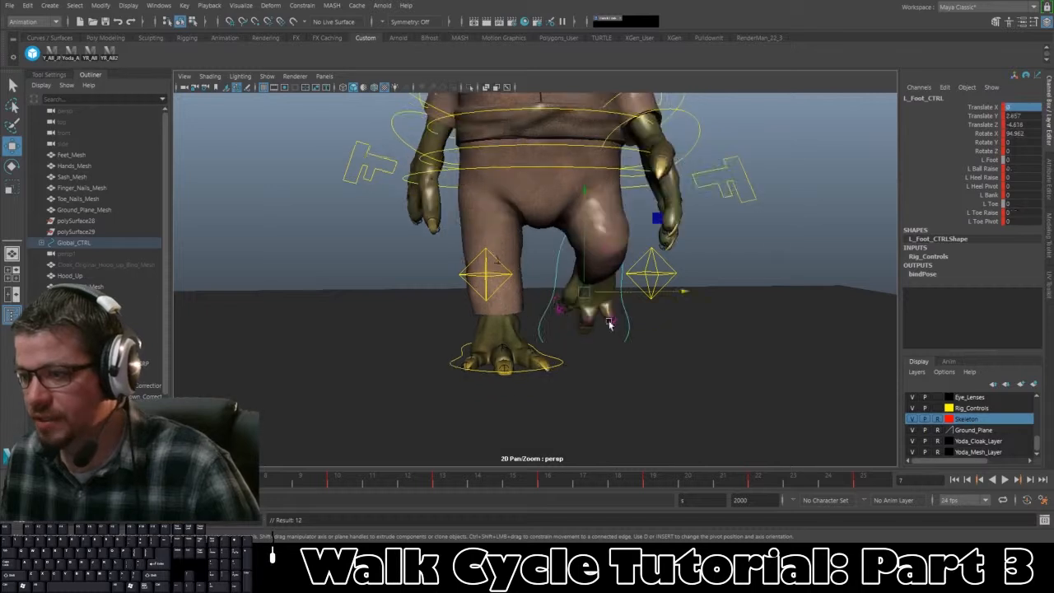
pyautogui.press('Return')
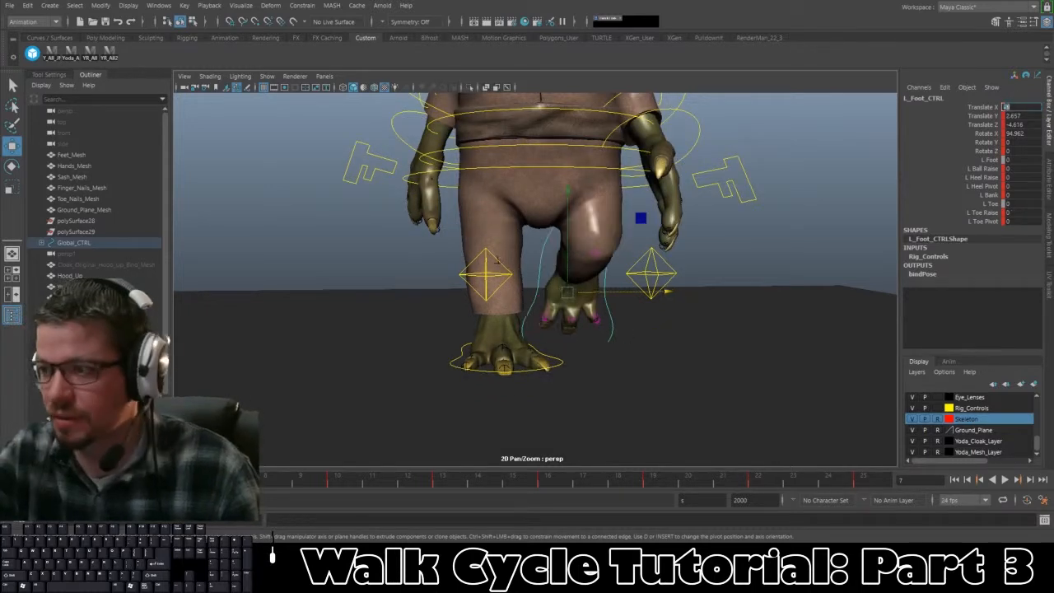
pyautogui.hotkey('alt', 'v')
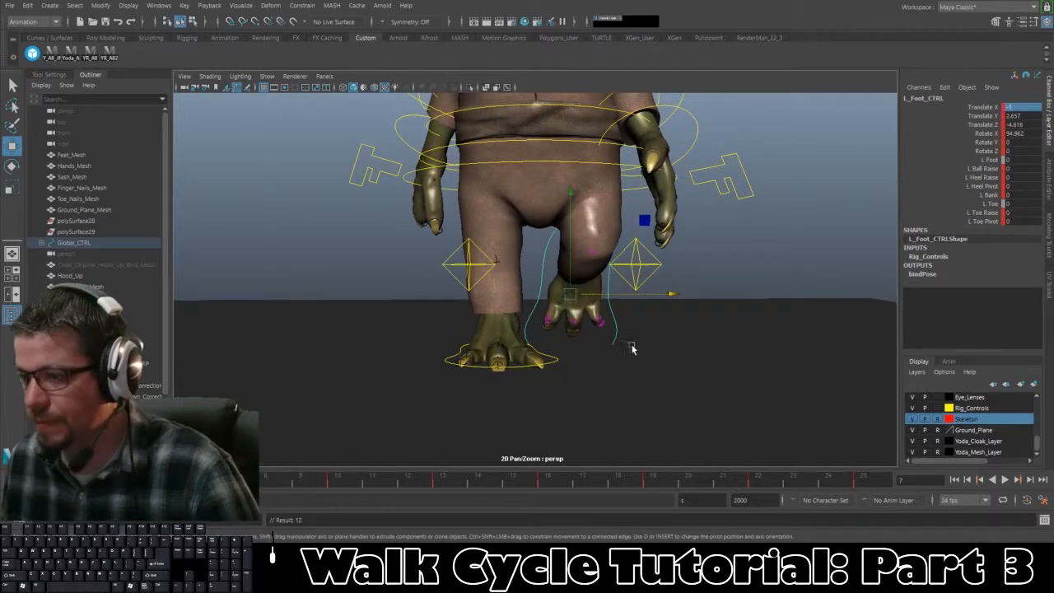
pyautogui.hotkey('alt', 'v')
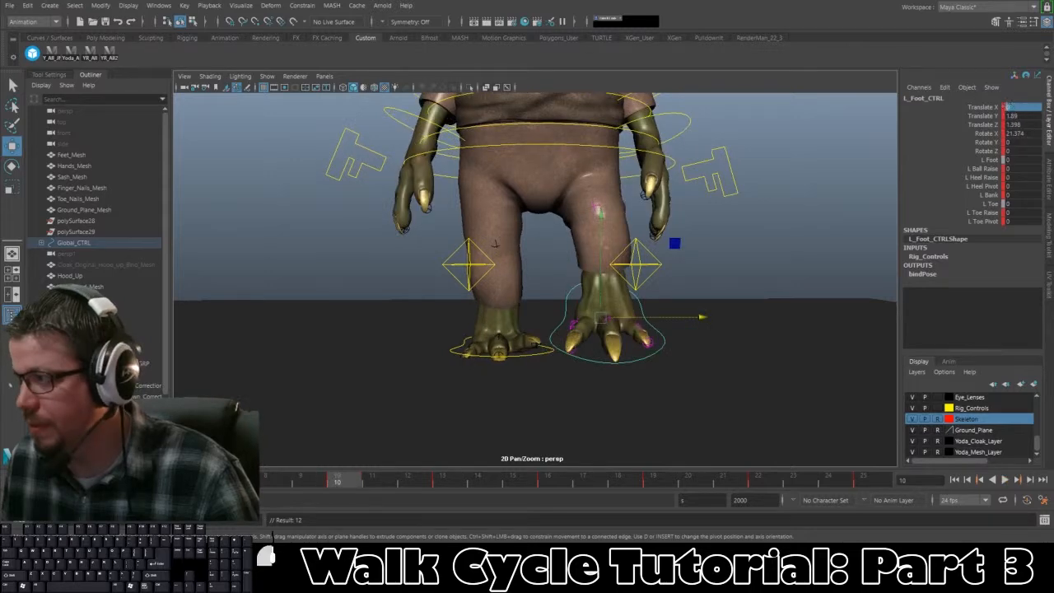
pyautogui.press('Return')
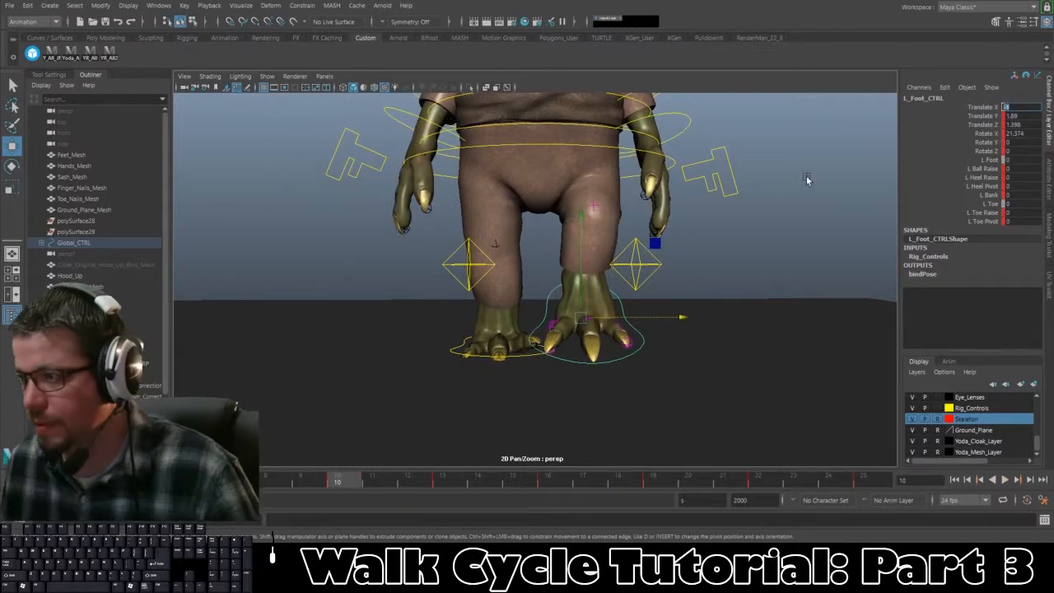
pyautogui.keyDown('alt'); pyautogui.moveTo(697, 259); pyautogui.dragTo(702, 258); pyautogui.keyUp('alt')
# Step: Set L_Foot_CTRL's Translate X to -1 at frame 13
pyautogui.moveTo(349, 488); pyautogui.dragTo(442, 486)
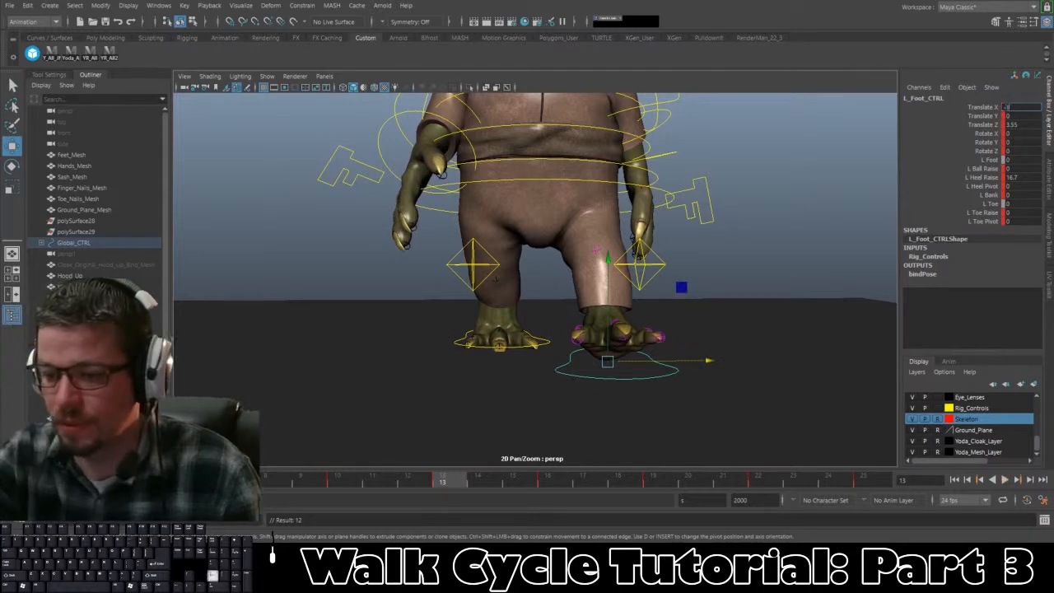
pyautogui.press('Return')
pyautogui.keyDown('alt'); pyautogui.moveTo(835, 153); pyautogui.dragTo(614, 362); pyautogui.keyUp('alt')
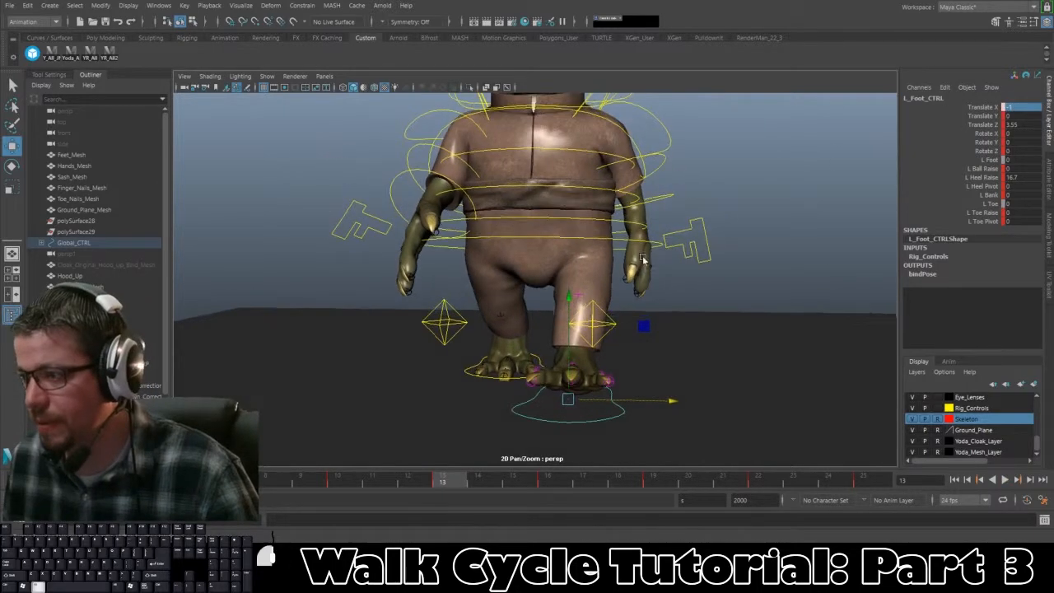
# Step: Set L_Foot_CTRL's Translate X to -1 at frame 16
pyautogui.click(548, 482)
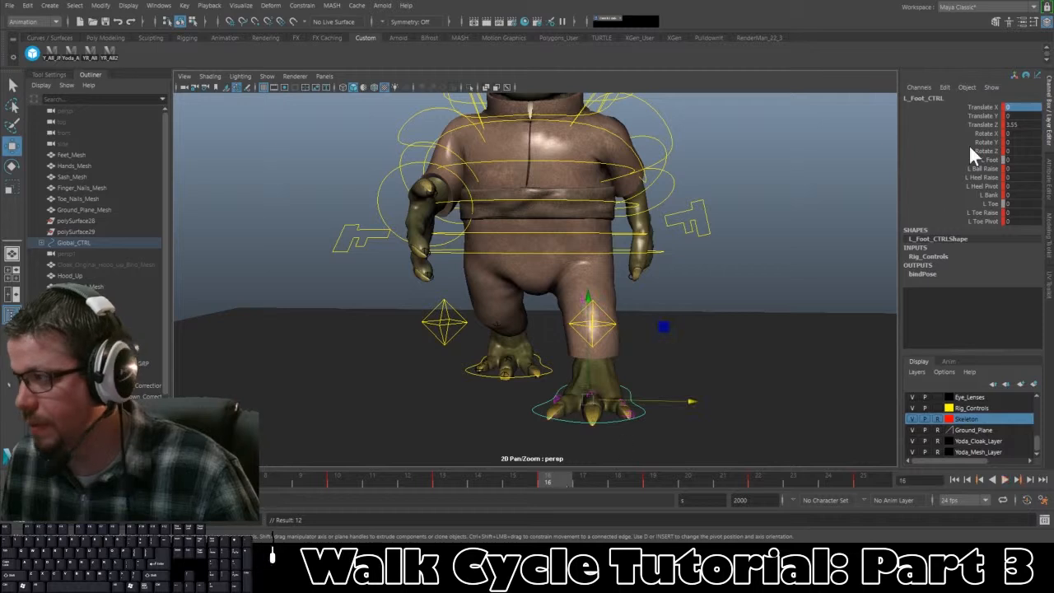
pyautogui.click(1006, 107)
pyautogui.write('-')
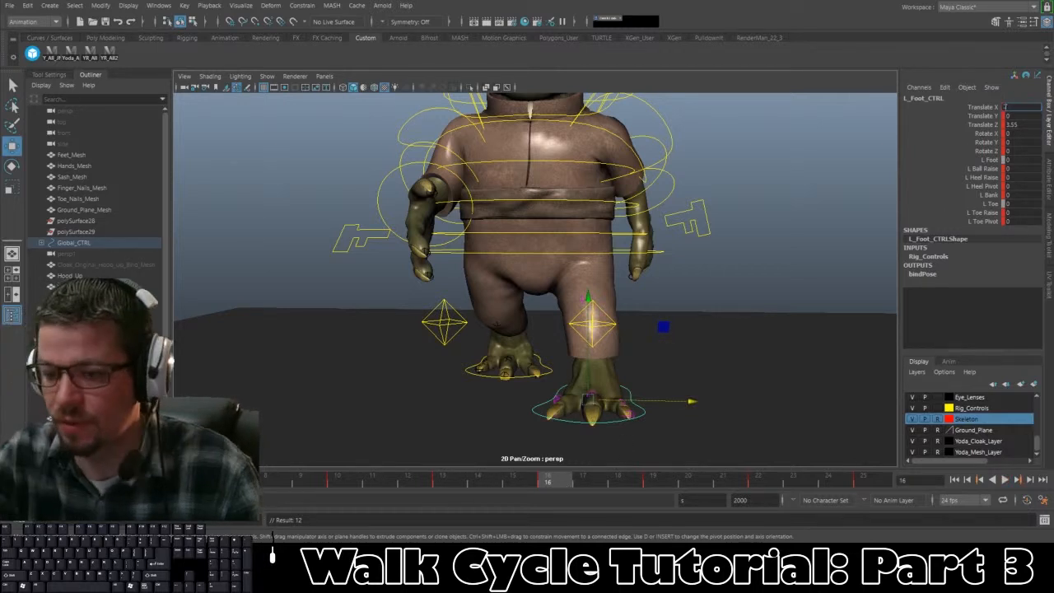
pyautogui.write('1')
pyautogui.press('Return')
pyautogui.keyDown('alt'); pyautogui.moveTo(836, 229); pyautogui.dragTo(744, 295); pyautogui.keyUp('alt')
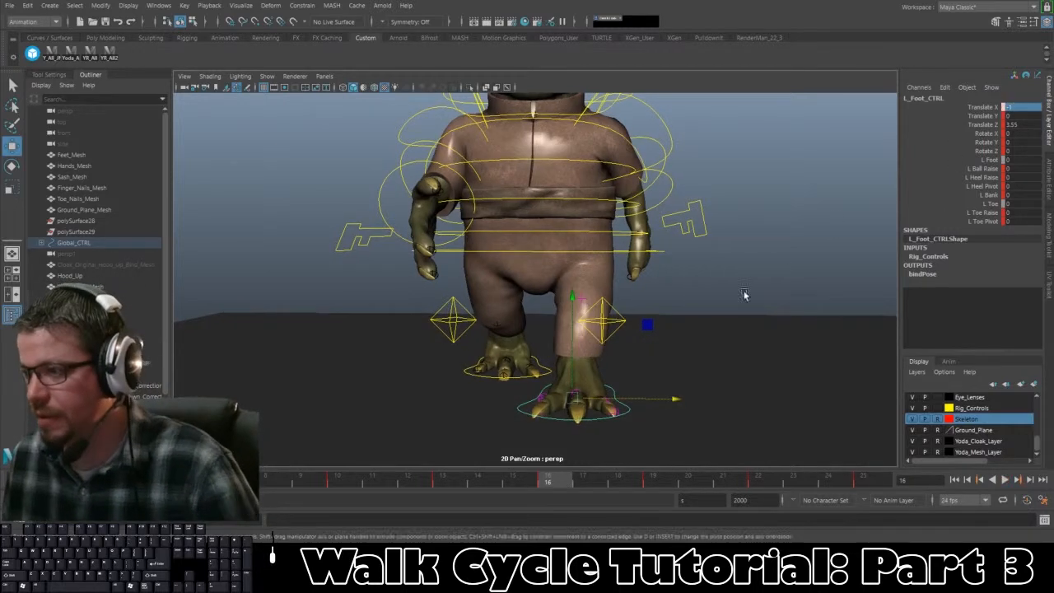
# Step: Set L_Foot_CTRL's Translate X to -1 at frames 19 and 22
pyautogui.click(653, 482)
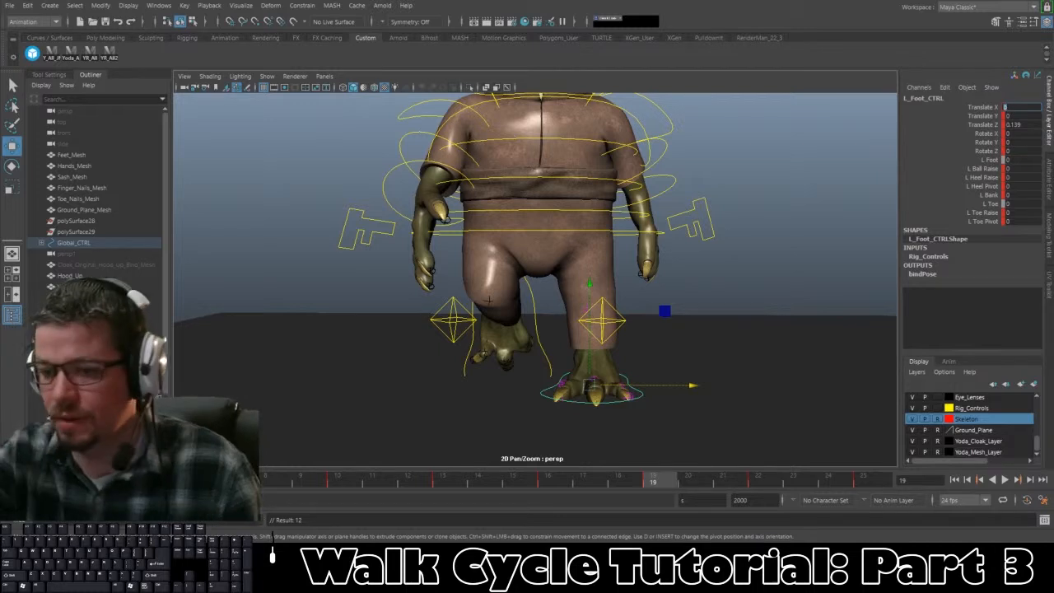
pyautogui.press('Return')
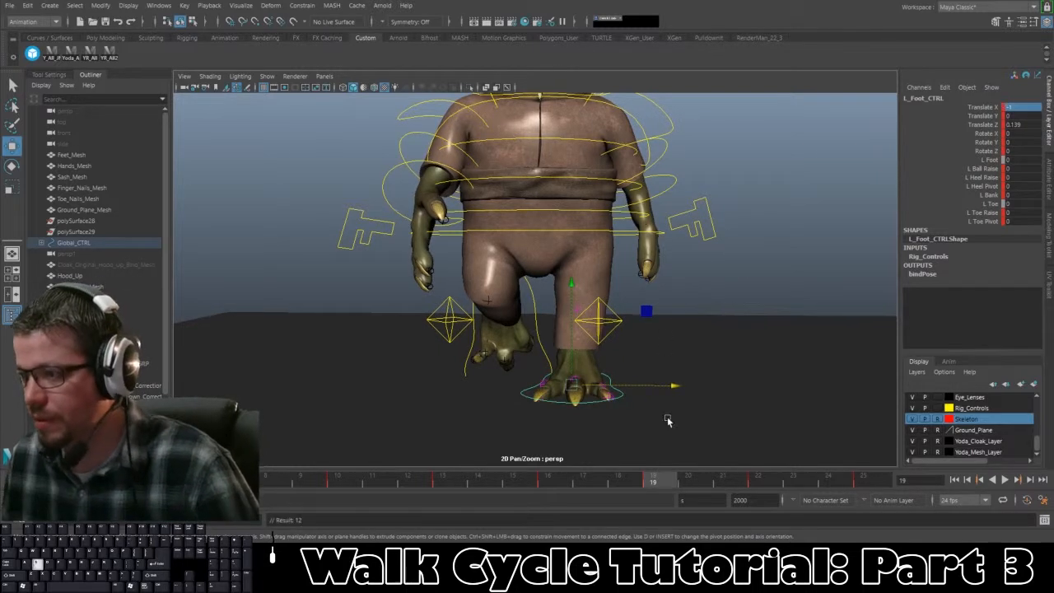
pyautogui.click(760, 482)
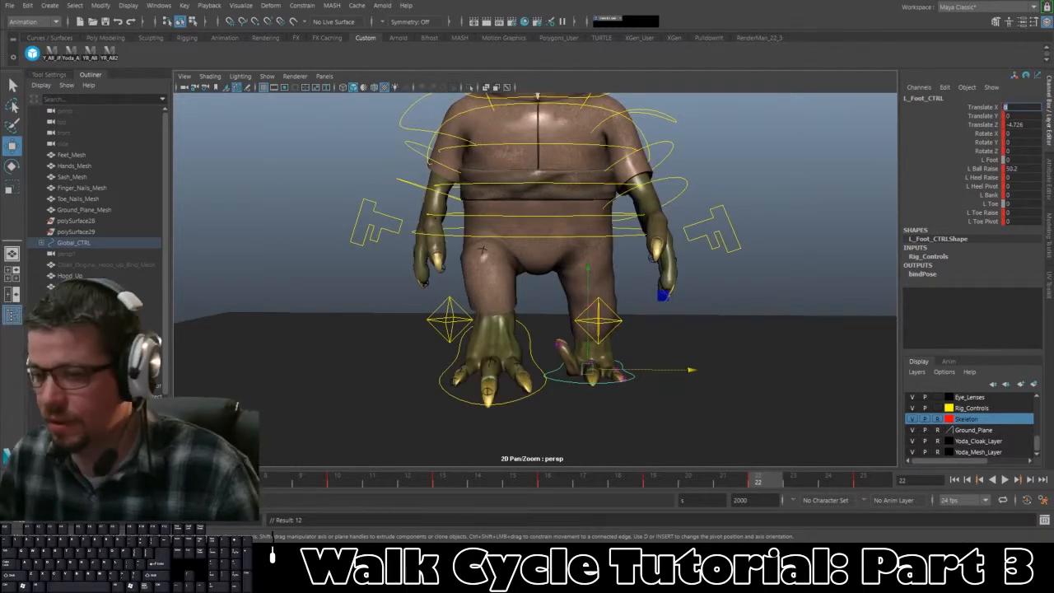
pyautogui.press('Return')
pyautogui.keyDown('alt'); pyautogui.moveTo(699, 342); pyautogui.dragTo(656, 353); pyautogui.keyUp('alt')
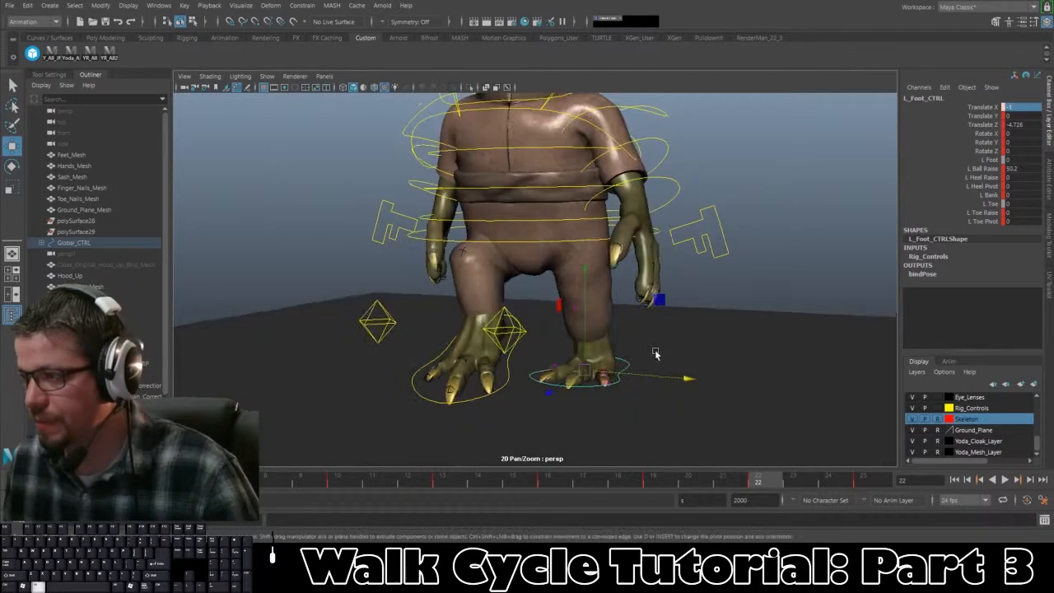
# Step: Scrub through and play back the walk cycle from the front to check the narrowed foot placement
pyautogui.moveTo(777, 483); pyautogui.dragTo(485, 499)
pyautogui.keyDown('alt'); pyautogui.moveTo(586, 331); pyautogui.dragTo(592, 358); pyautogui.keyUp('alt')
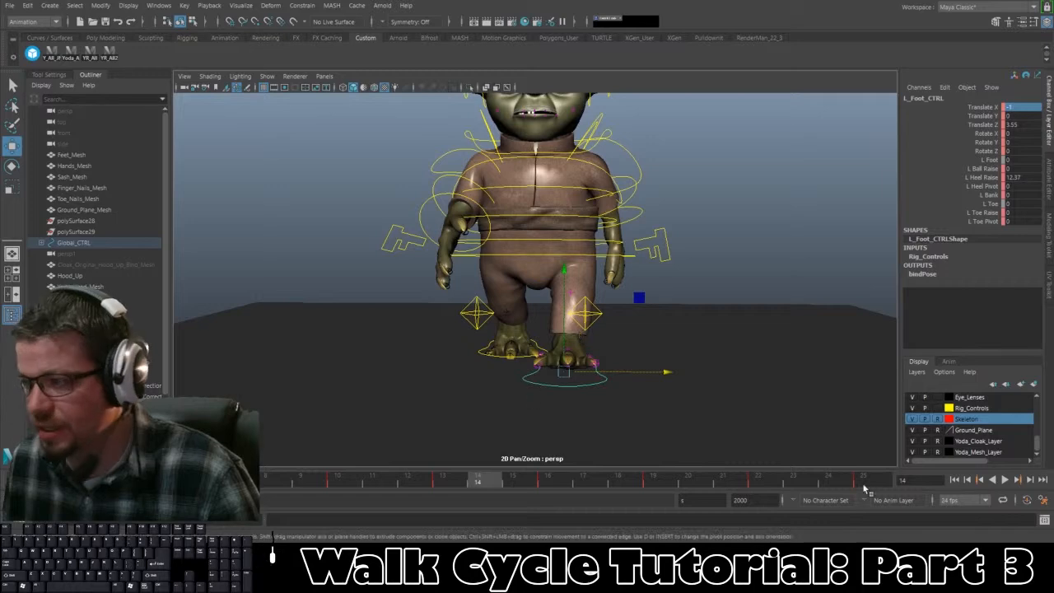
pyautogui.click(1005, 480)
pyautogui.click(1005, 480)
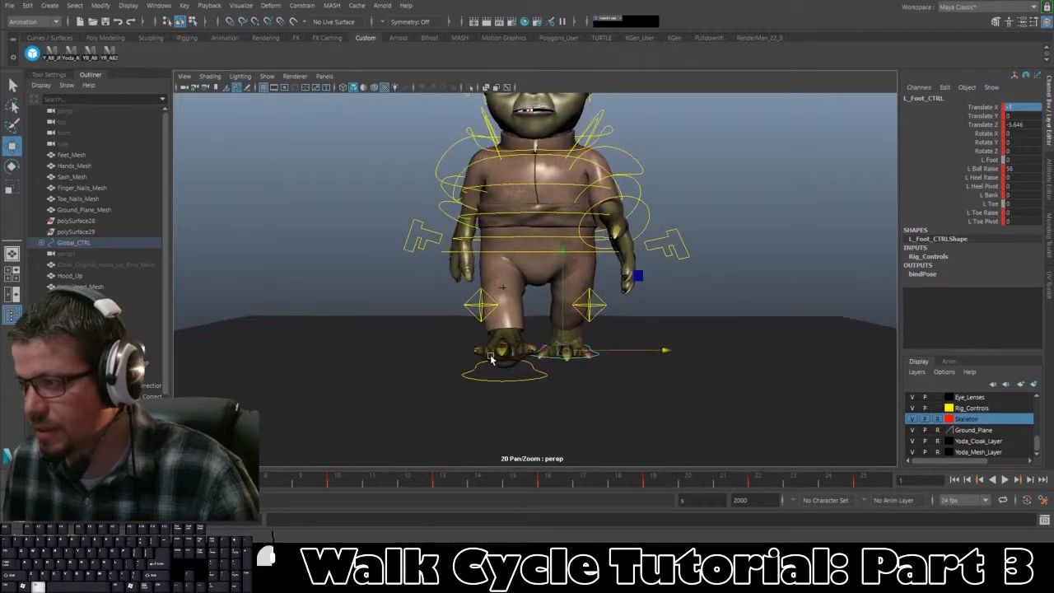
pyautogui.click(1011, 480)
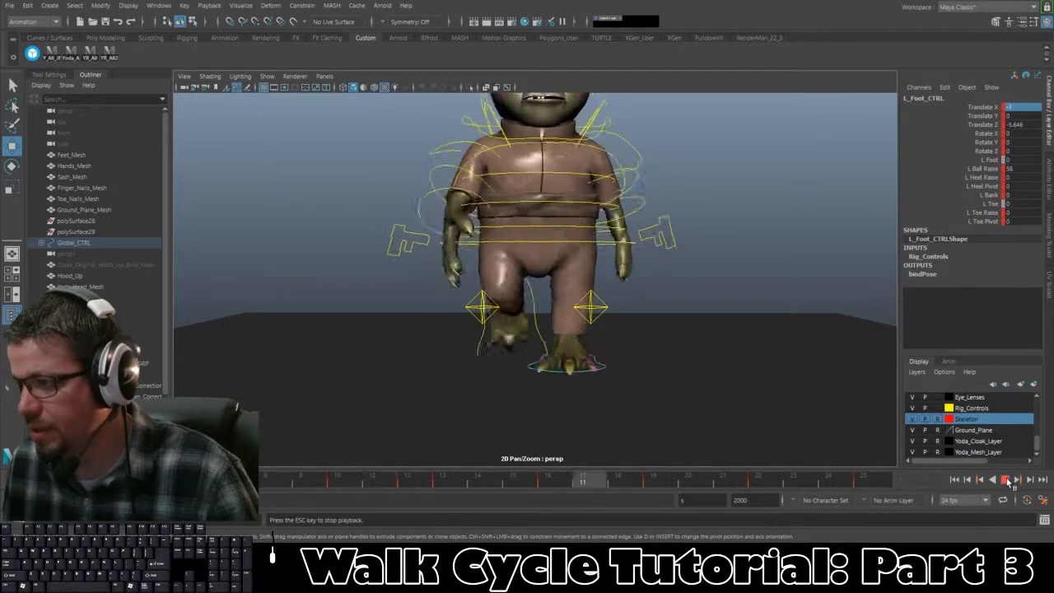
# Step: Play back the walk cycle and view the whole character from the front
pyautogui.moveTo(701, 360)
pyautogui.keyDown('alt'); pyautogui.mouseDown()
pyautogui.moveTo(461, 363)
pyautogui.moveTo(697, 346)
pyautogui.mouseUp(); pyautogui.keyUp('alt')
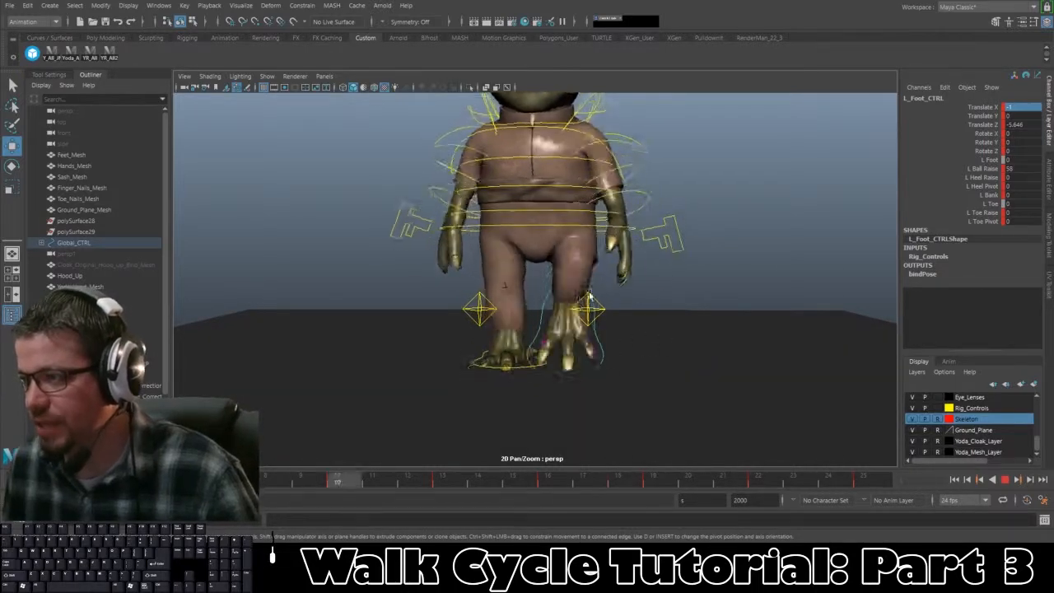
pyautogui.keyDown('alt'); pyautogui.moveTo(576, 305); pyautogui.dragTo(671, 276); pyautogui.keyUp('alt')
pyautogui.keyDown('alt'); pyautogui.moveTo(673, 276); pyautogui.dragTo(668, 264, button='right'); pyautogui.keyUp('alt')
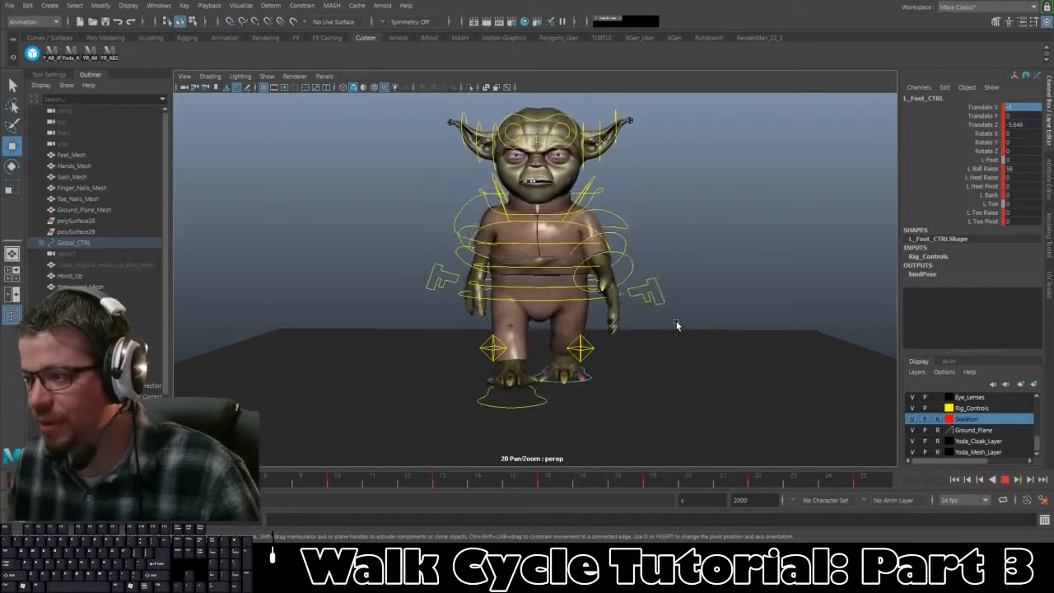
pyautogui.click(1006, 480)
# Step: Select Root_CTRL, go to frame 1 and show the character in the side view
pyautogui.keyDown('alt'); pyautogui.moveTo(700, 424); pyautogui.dragTo(751, 426); pyautogui.keyUp('alt')
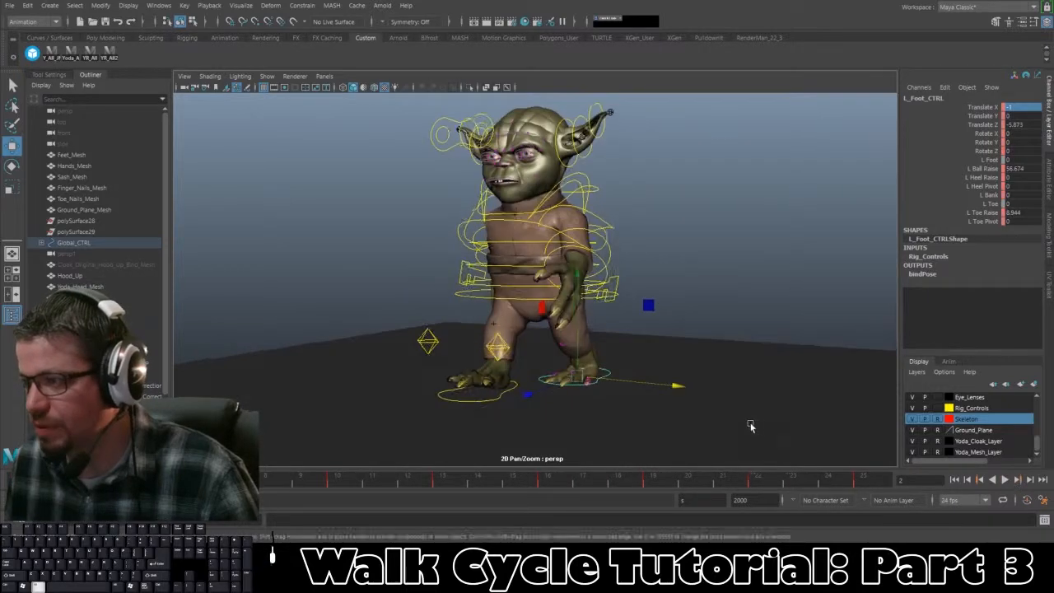
pyautogui.click(459, 296)
pyautogui.keyDown('alt'); pyautogui.moveTo(492, 313); pyautogui.dragTo(469, 315); pyautogui.keyUp('alt')
pyautogui.scroll(2, 423, 315)
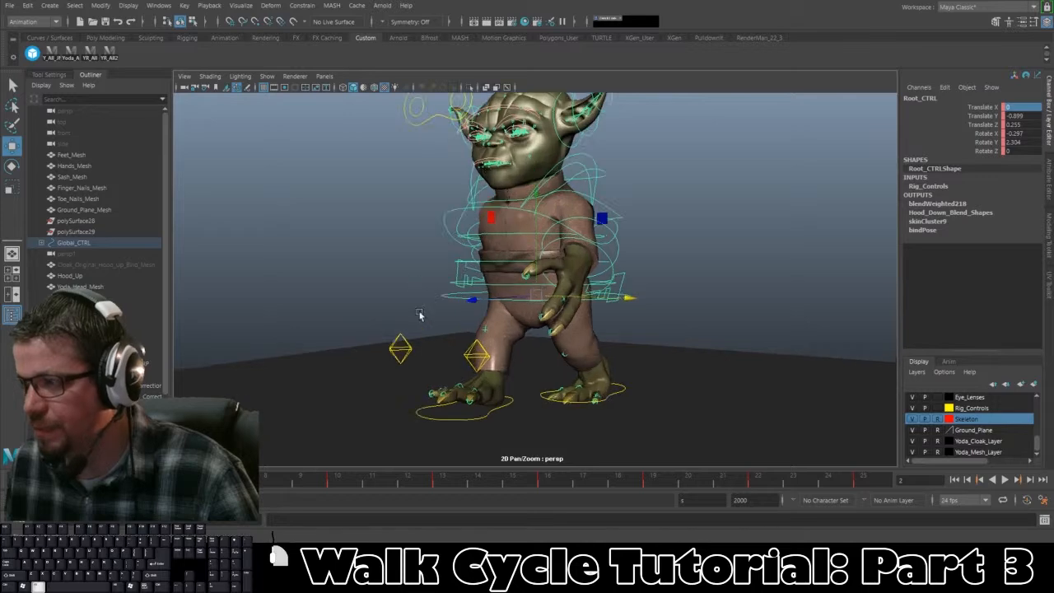
pyautogui.keyDown('alt'); pyautogui.moveTo(421, 315); pyautogui.dragTo(410, 319, button='middle'); pyautogui.keyUp('alt')
pyautogui.keyDown('alt'); pyautogui.moveTo(410, 319); pyautogui.dragTo(304, 382); pyautogui.keyUp('alt')
pyautogui.click(19, 480)
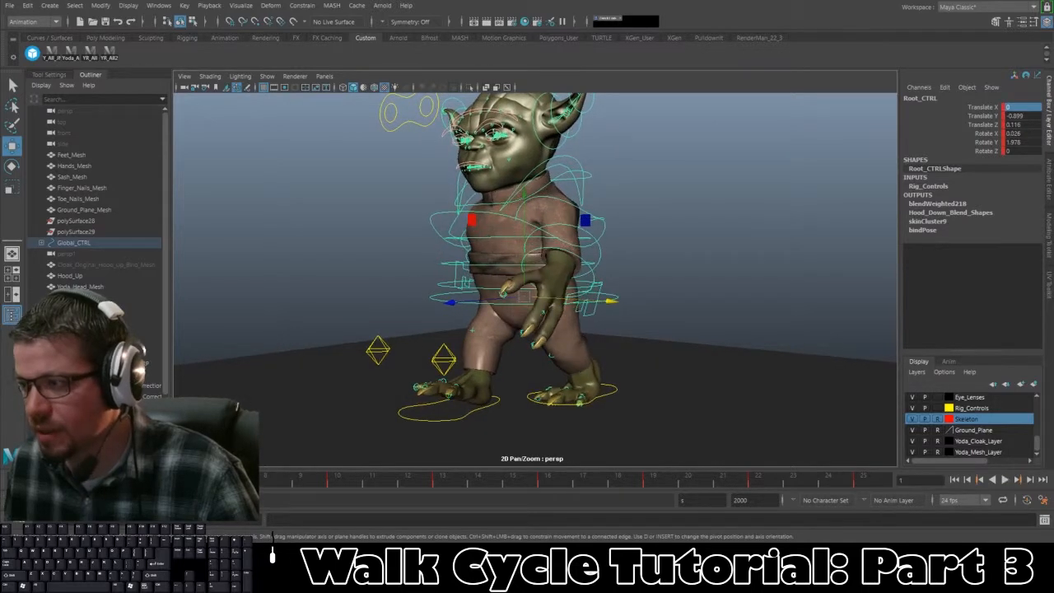
pyautogui.keyDown('alt'); pyautogui.moveTo(418, 346); pyautogui.dragTo(376, 308); pyautogui.keyUp('alt')
pyautogui.press('space')
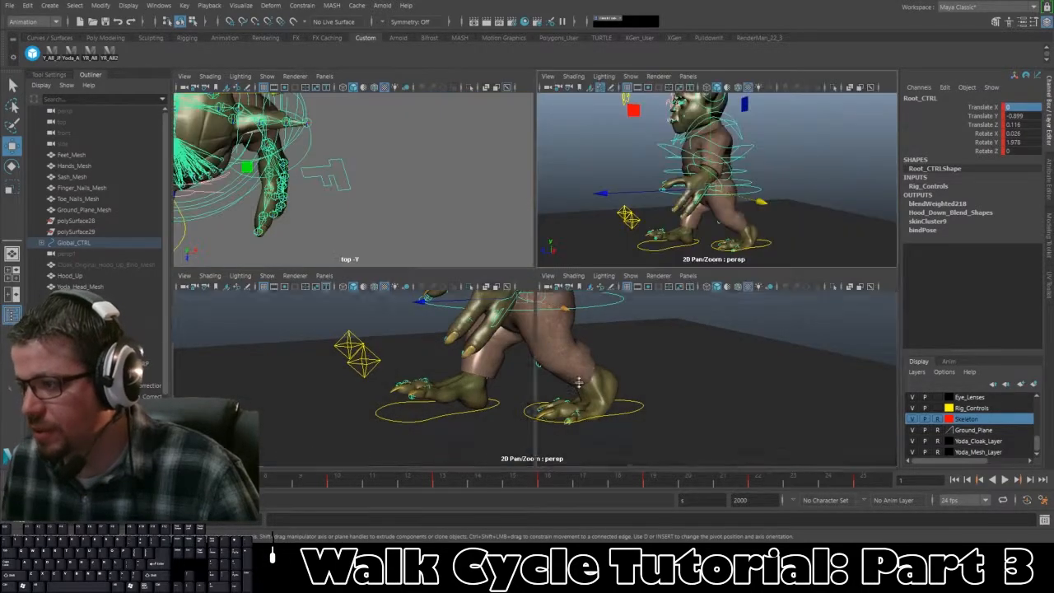
pyautogui.press('space')
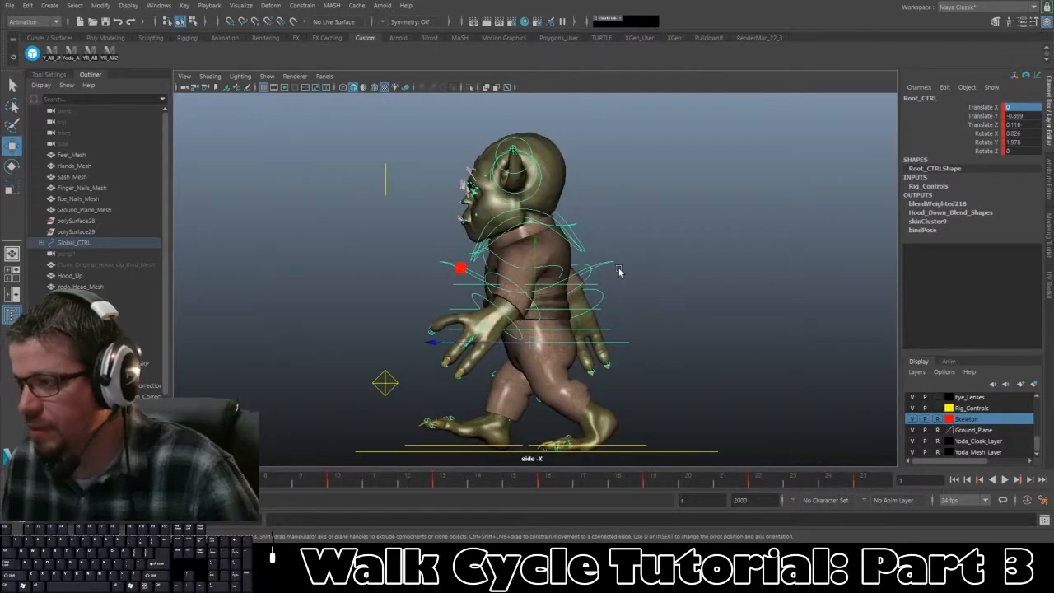
# Step: Lean Root_CTRL forward at frame 1 to a Rotate X of about 2.38 and copy the pose to frame 25
pyautogui.press('e')
pyautogui.moveTo(614, 262); pyautogui.dragTo(609, 258)
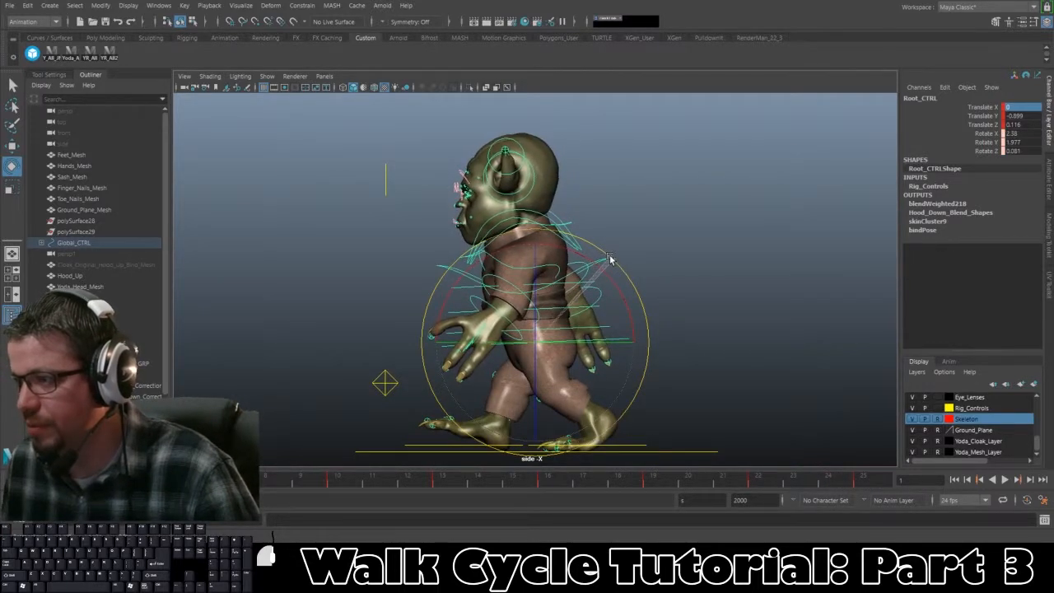
pyautogui.moveTo(23, 480); pyautogui.dragTo(863, 481, button='middle')
# Step: Lean Root_CTRL forward at frame 4 to a Rotate X of about 2.36, checking the motion with playback
pyautogui.moveTo(23, 480); pyautogui.dragTo(62, 480)
pyautogui.hotkey('alt', 'v')
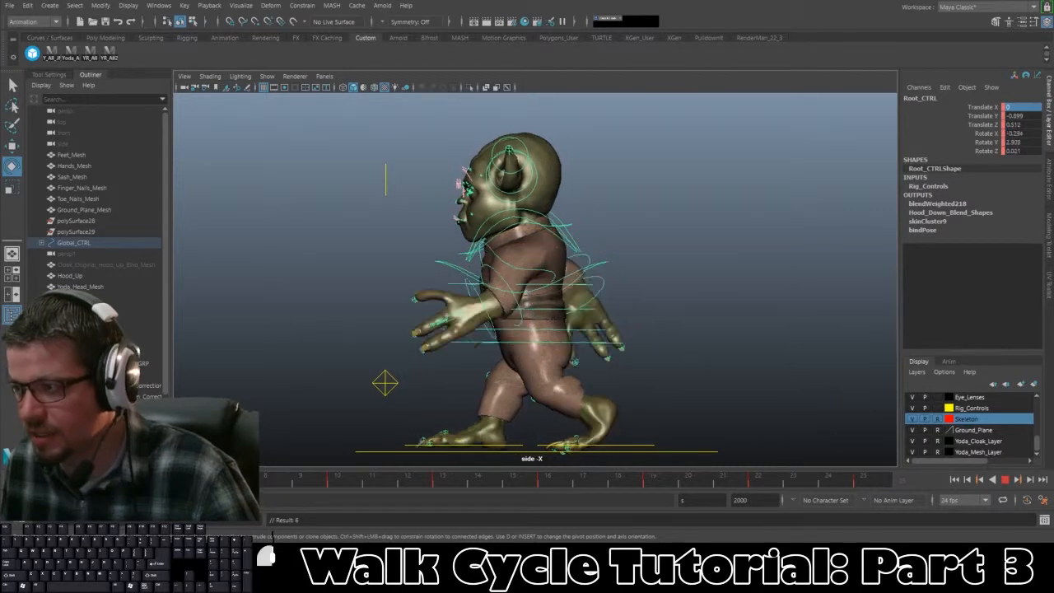
pyautogui.hotkey('alt', 'v')
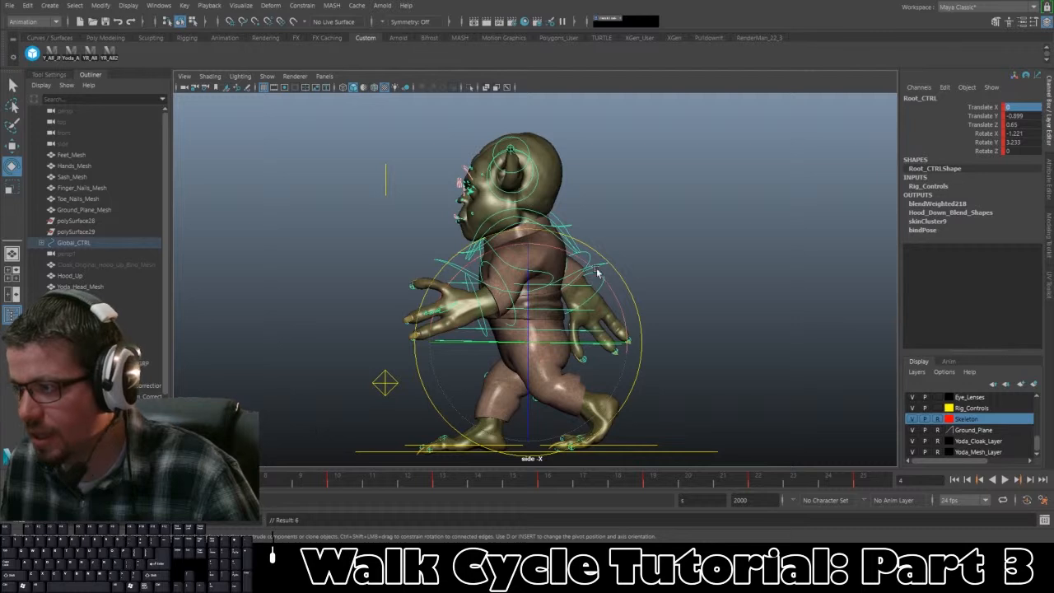
pyautogui.moveTo(598, 273); pyautogui.dragTo(599, 254)
pyautogui.hotkey('alt', 'v')
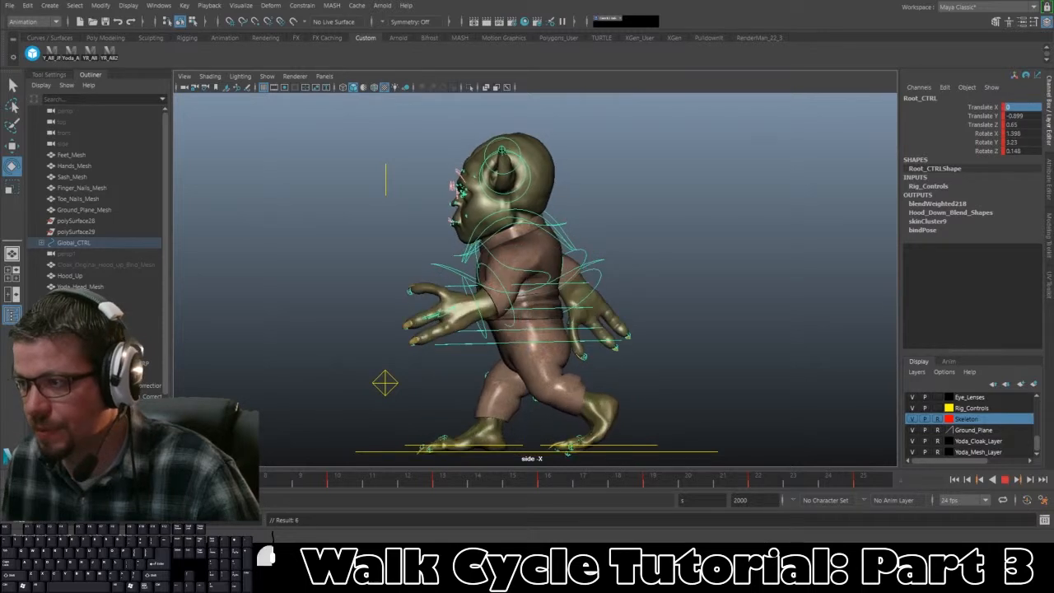
pyautogui.press('Escape')
pyautogui.moveTo(574, 250); pyautogui.dragTo(462, 365)
pyautogui.hotkey('alt', 'v')
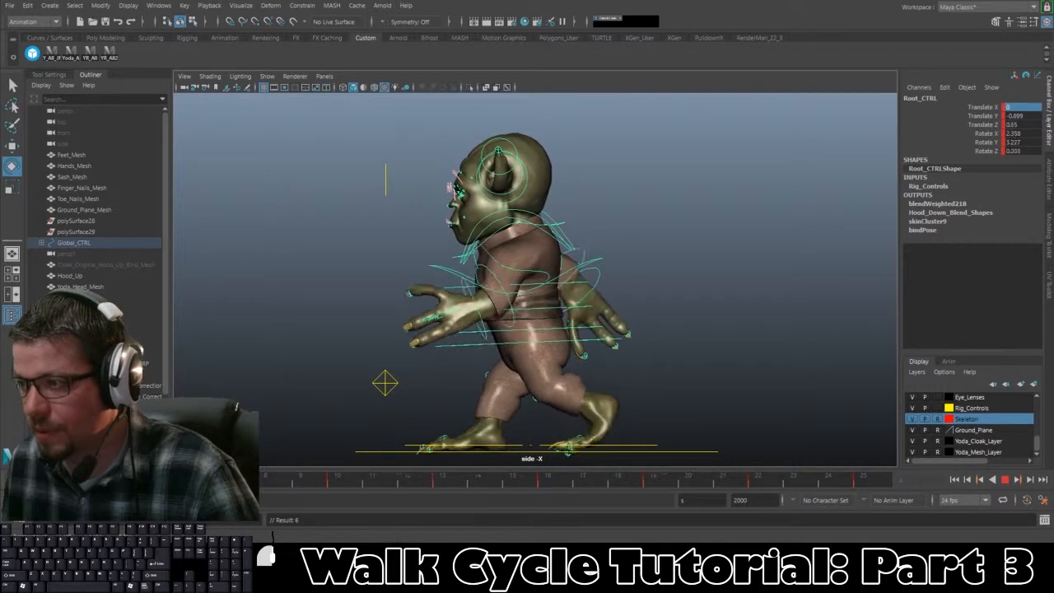
# Step: Reduce Root_CTRL's forward lean at frame 1 to a Rotate X of about 1.56, key it and play back
pyautogui.press('Escape')
pyautogui.moveTo(622, 267); pyautogui.dragTo(623, 269)
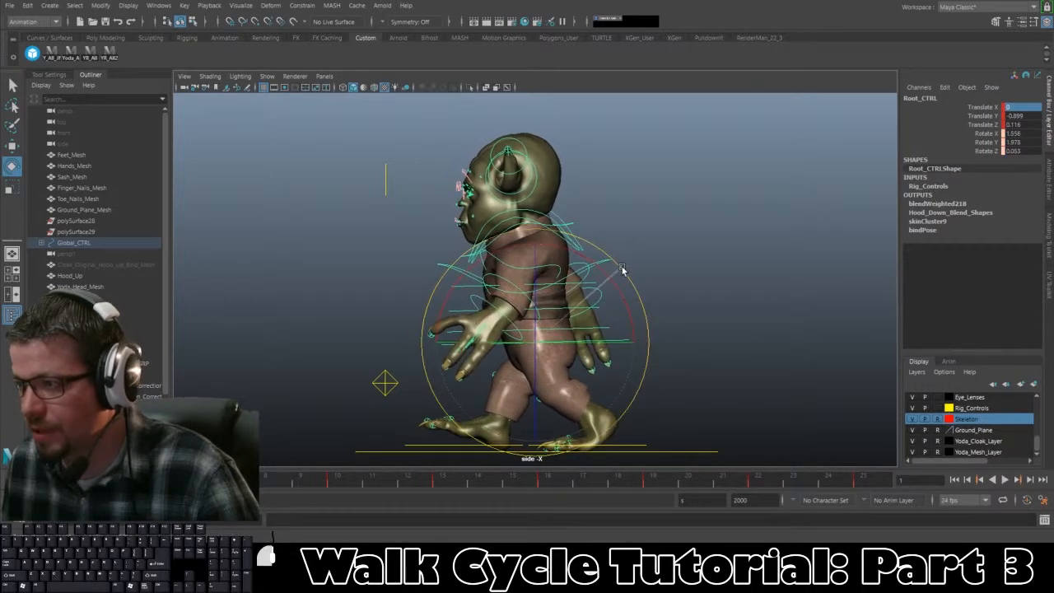
pyautogui.press('s')
pyautogui.hotkey('alt', 'v')
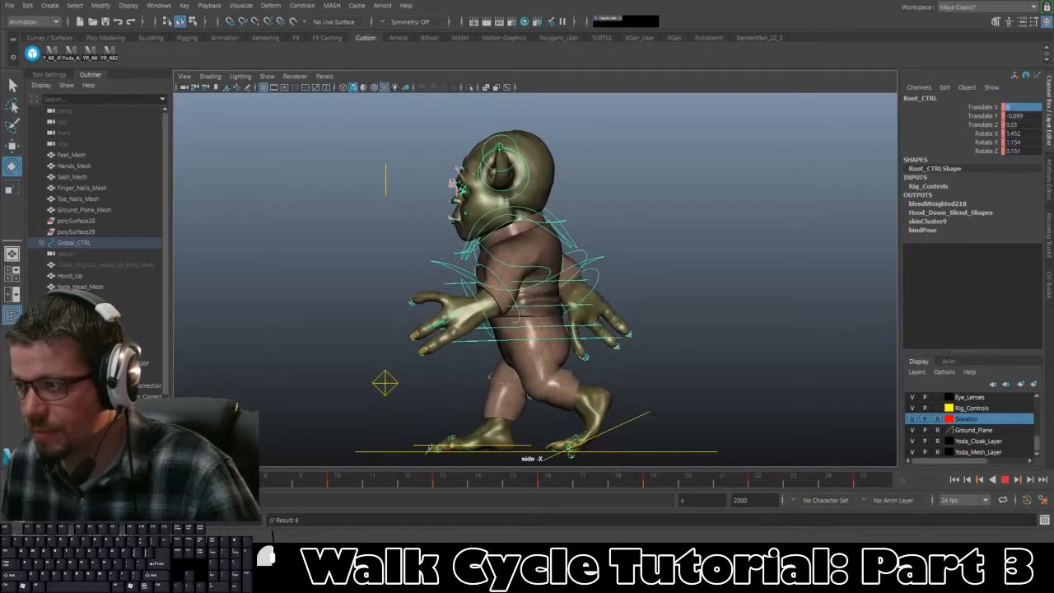
# Step: Increase Root_CTRL's forward lean at frame 4 to a Rotate X of about 2.79, key it and review the playback
pyautogui.hotkey('alt', 'v')
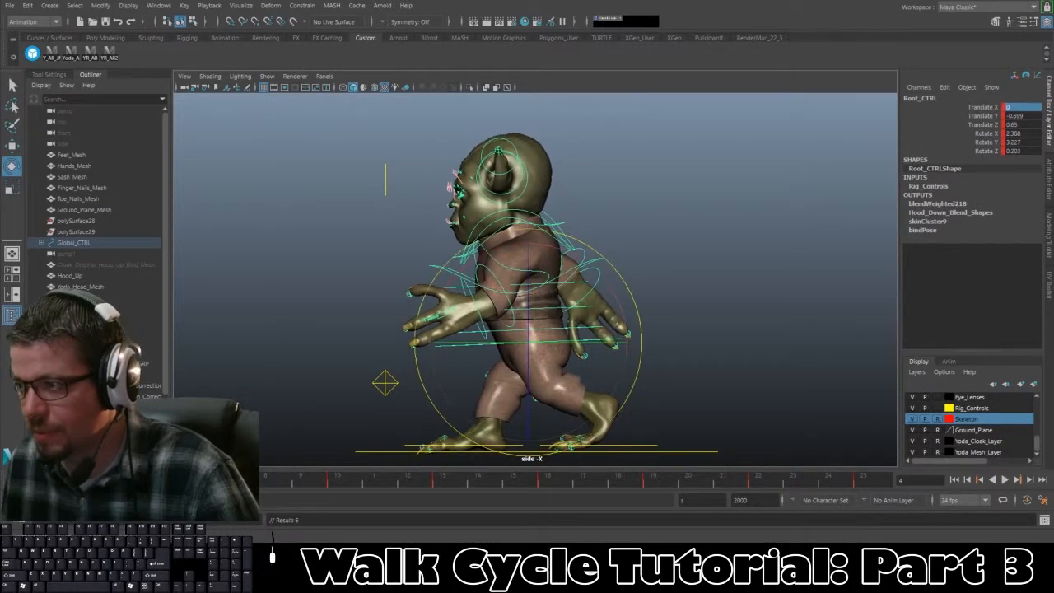
pyautogui.press('s')
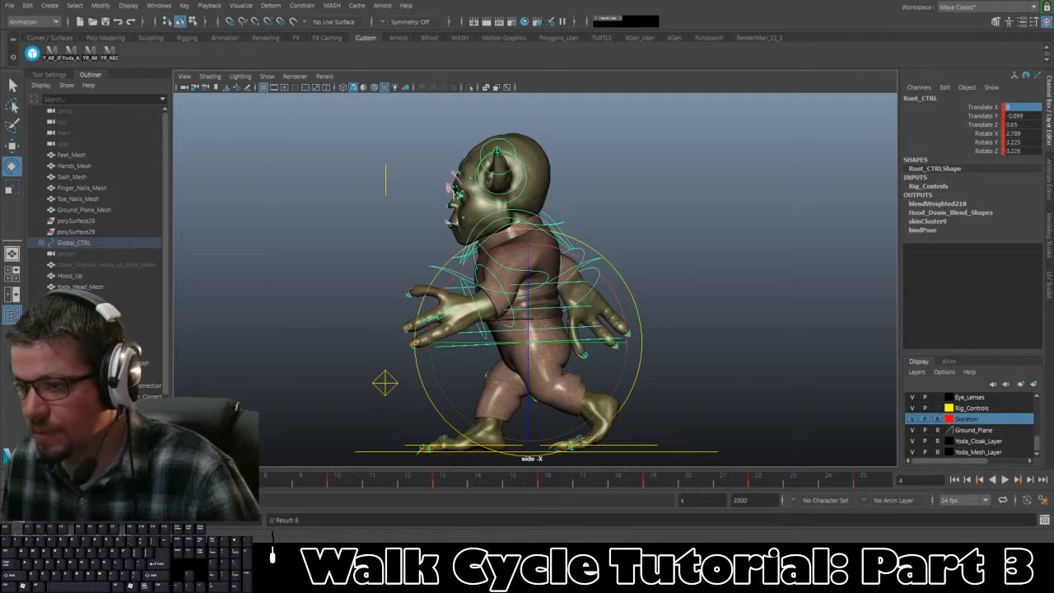
pyautogui.hotkey('alt', 'v')
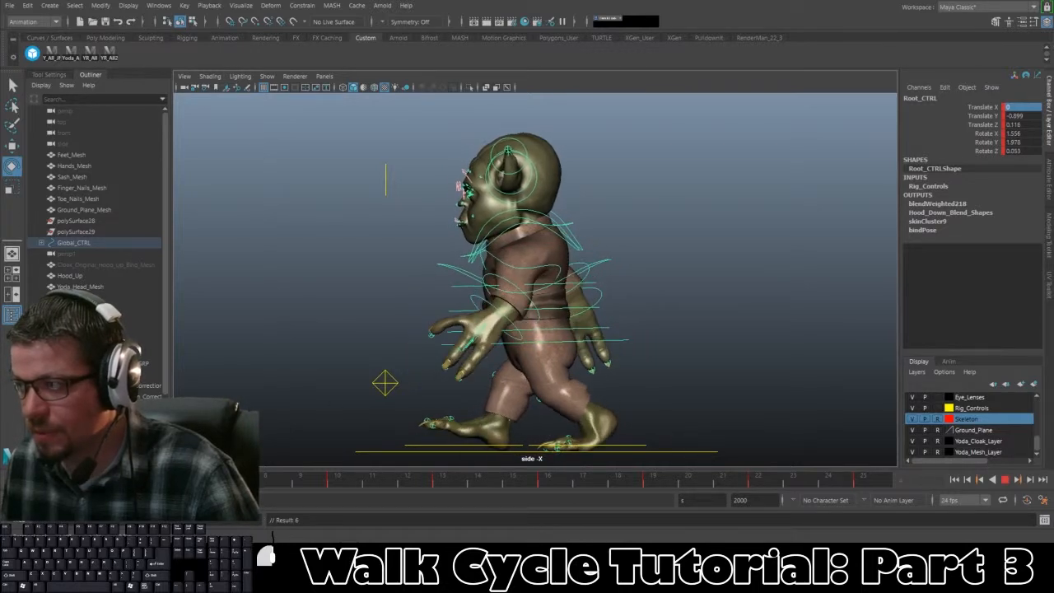
pyautogui.hotkey('alt', 'v')
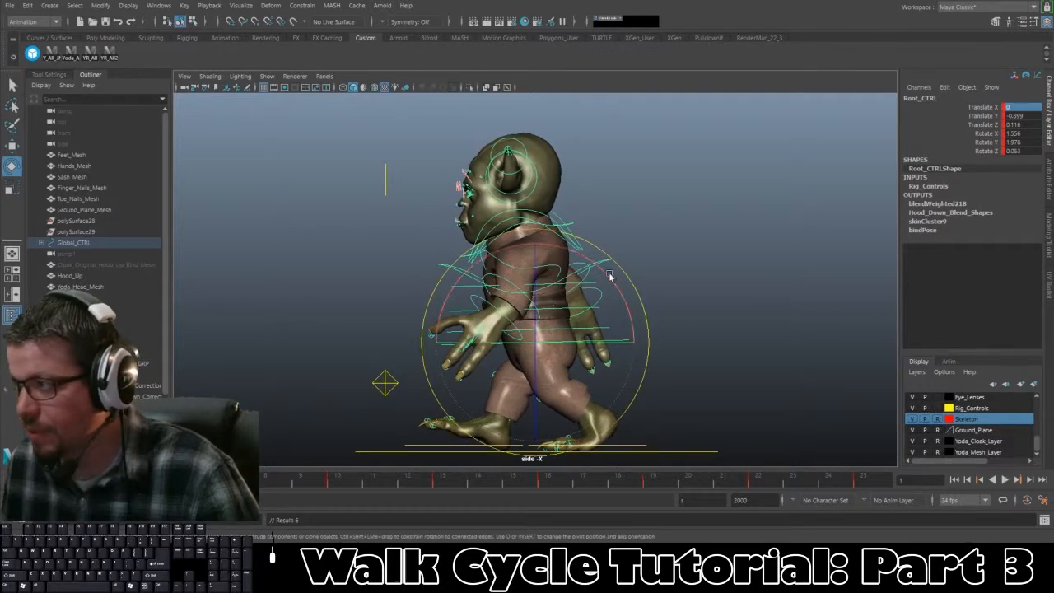
pyautogui.hotkey('alt', 'v')
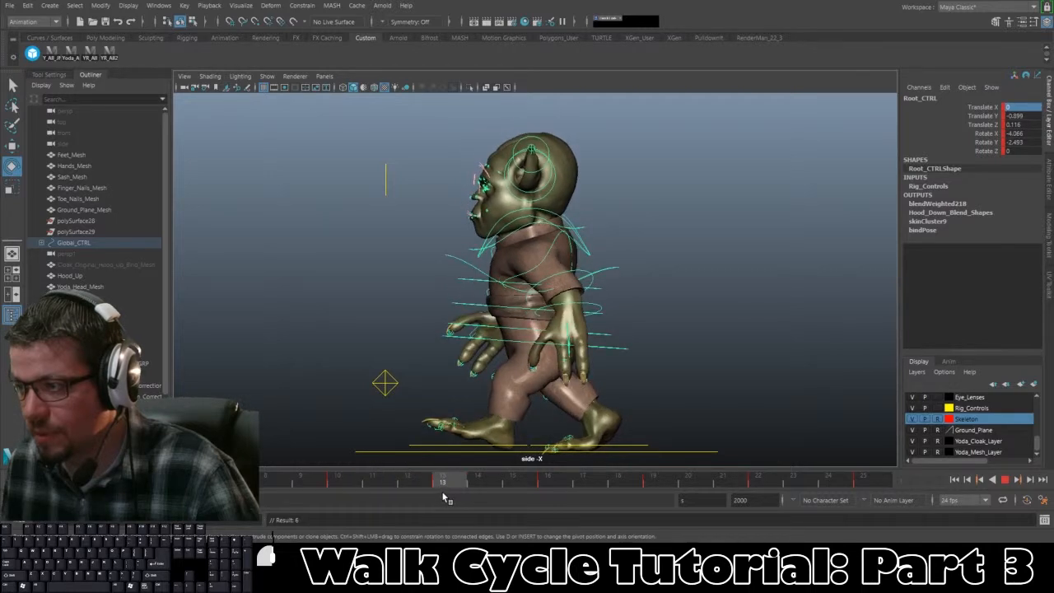
# Step: Lean Root_CTRL forward at frame 13 and at frame 19, using a Rotate X of about -1.58 at frame 19
pyautogui.moveTo(444, 497); pyautogui.dragTo(444, 498)
pyautogui.moveTo(622, 268); pyautogui.dragTo(618, 263)
pyautogui.moveTo(453, 473); pyautogui.dragTo(652, 484)
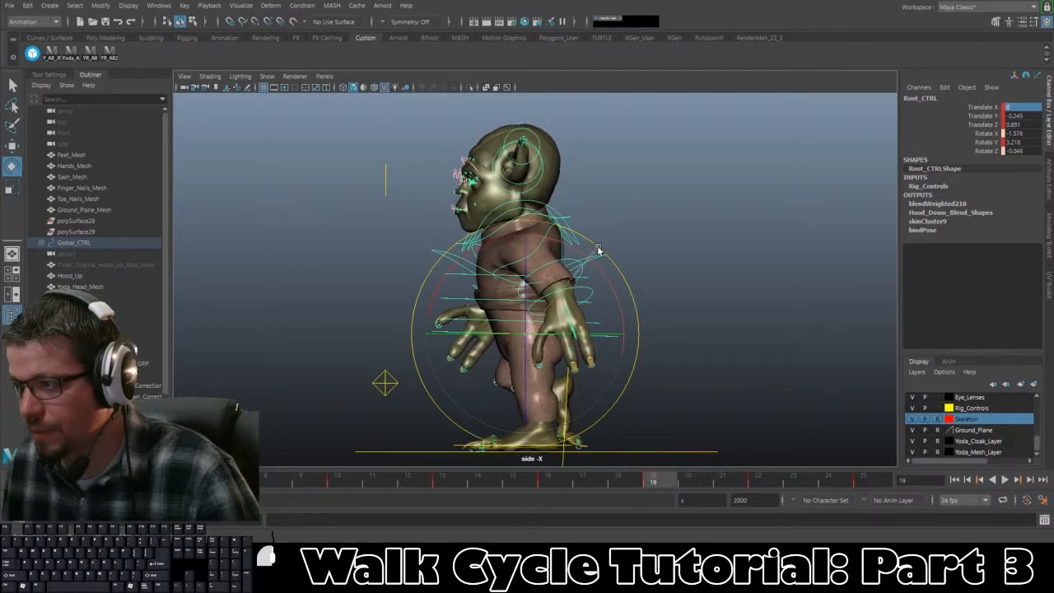
pyautogui.hotkey('alt', 'v')
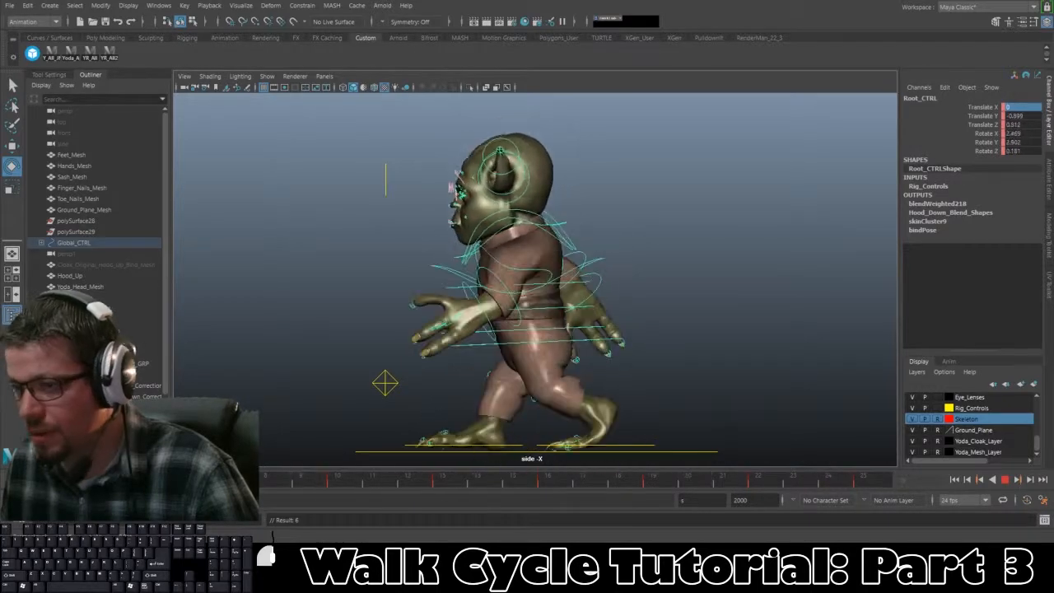
pyautogui.hotkey('alt', 'v')
# Step: Set the playback range to end at frame 24 and play the loop from the side
pyautogui.moveTo(31, 485); pyautogui.dragTo(872, 485)
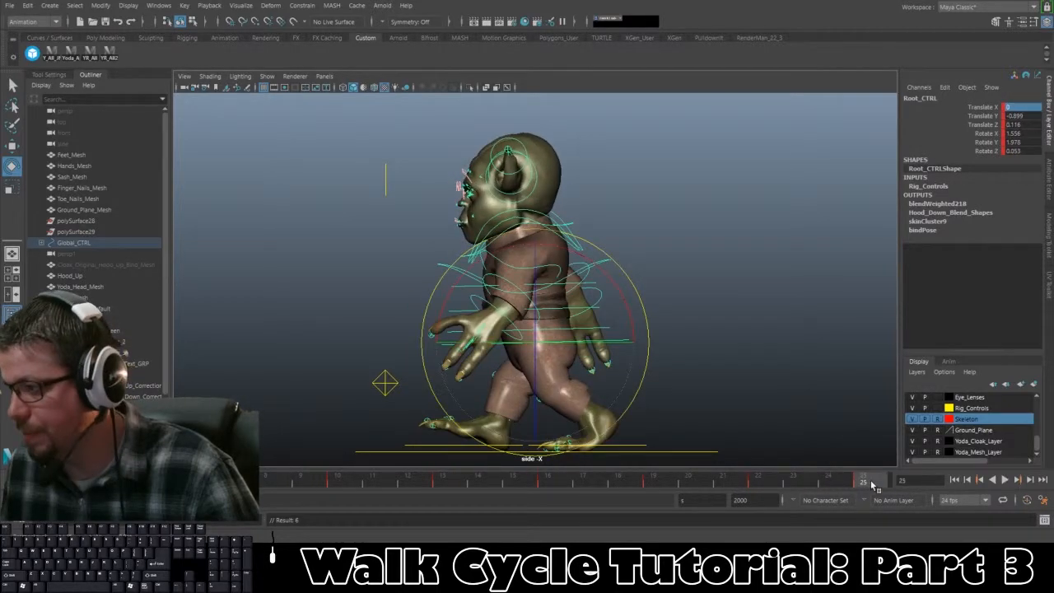
pyautogui.click(1006, 480)
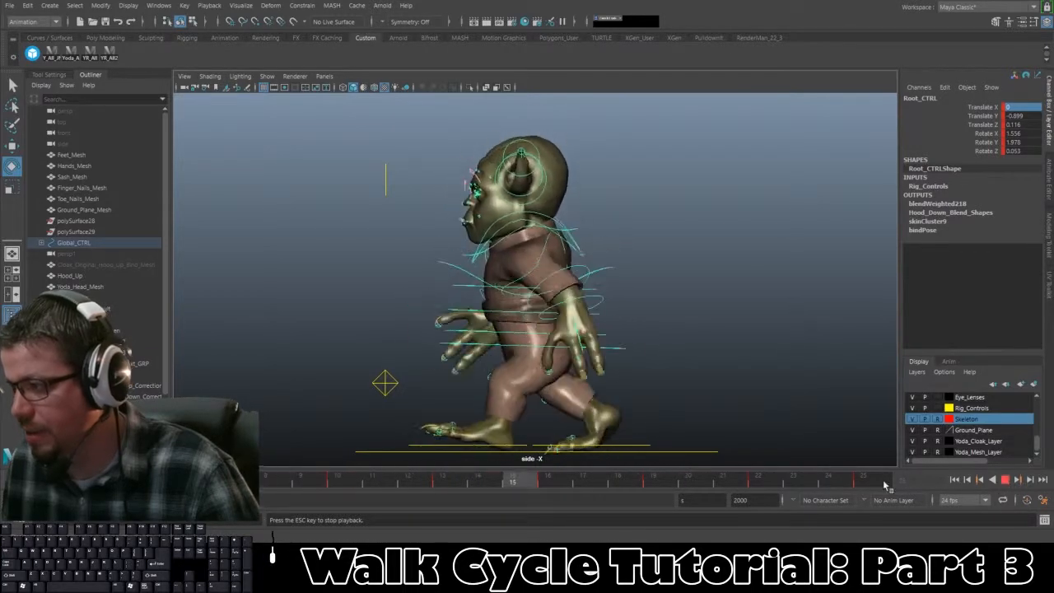
pyautogui.press('Escape')
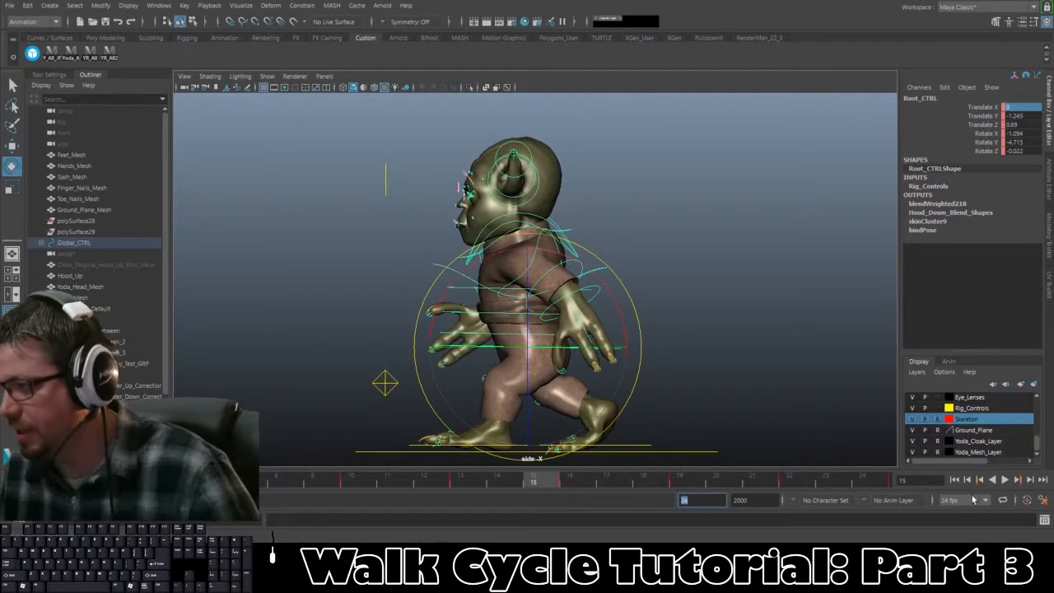
pyautogui.click(1006, 480)
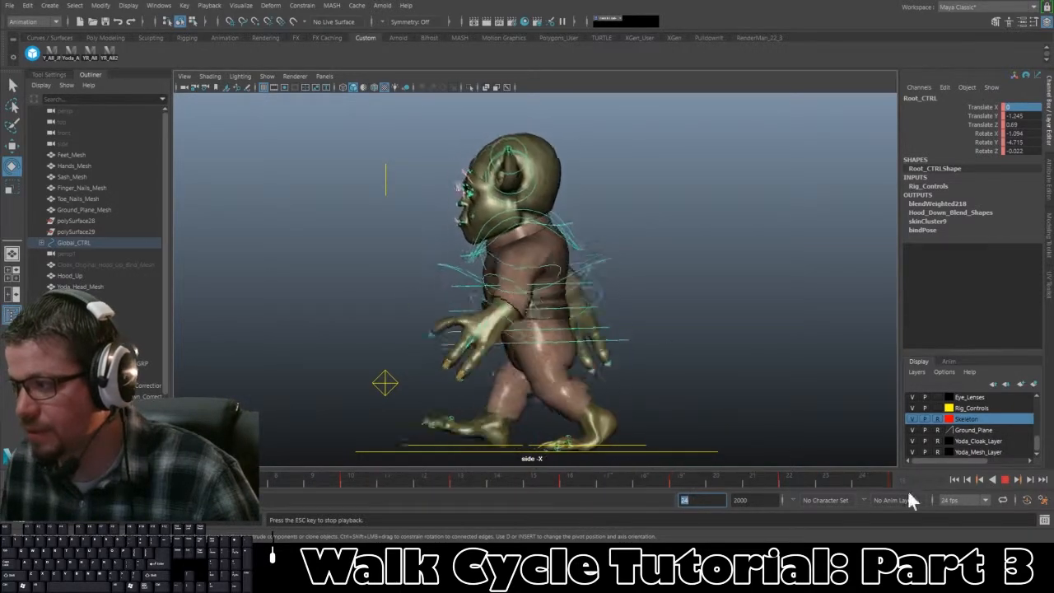
pyautogui.click(1005, 480)
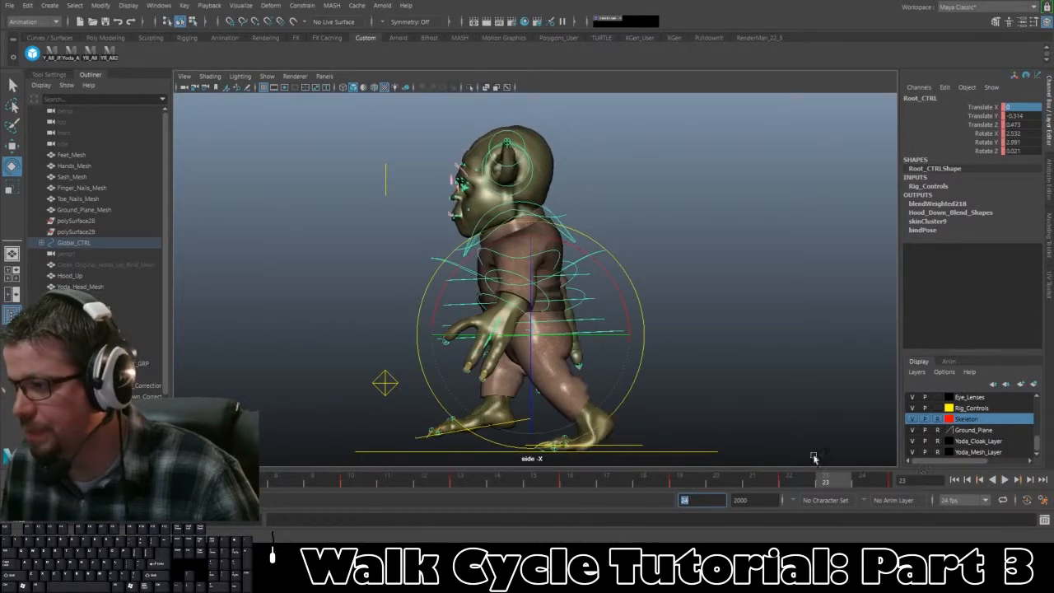
pyautogui.click(1005, 479)
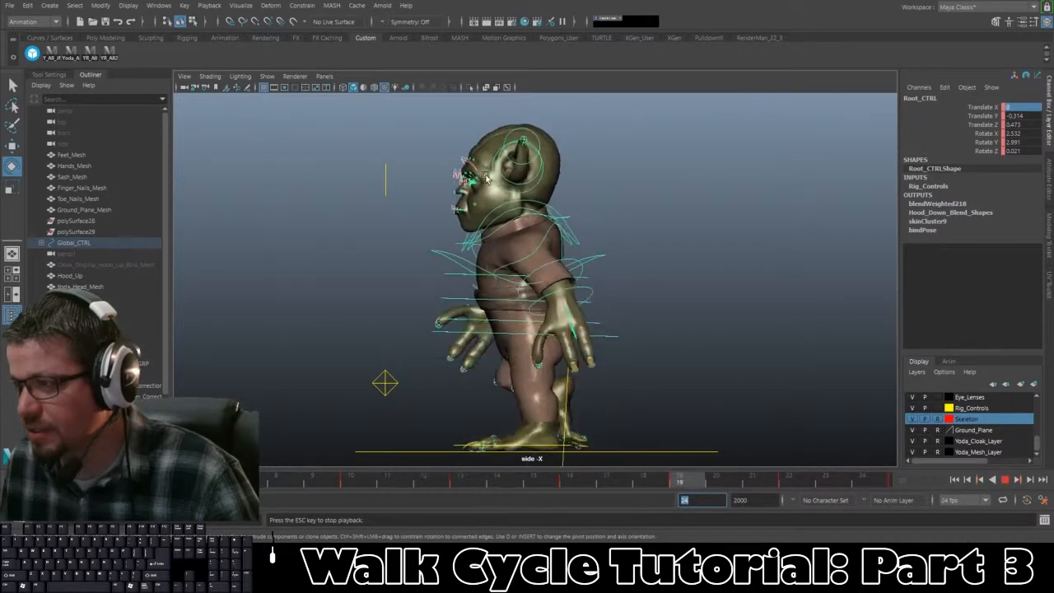
pyautogui.click(1004, 479)
# Step: Select Neck_CTRL in the perspective view and frame the head and shoulders from the front
pyautogui.click(673, 336)
pyautogui.press('space')
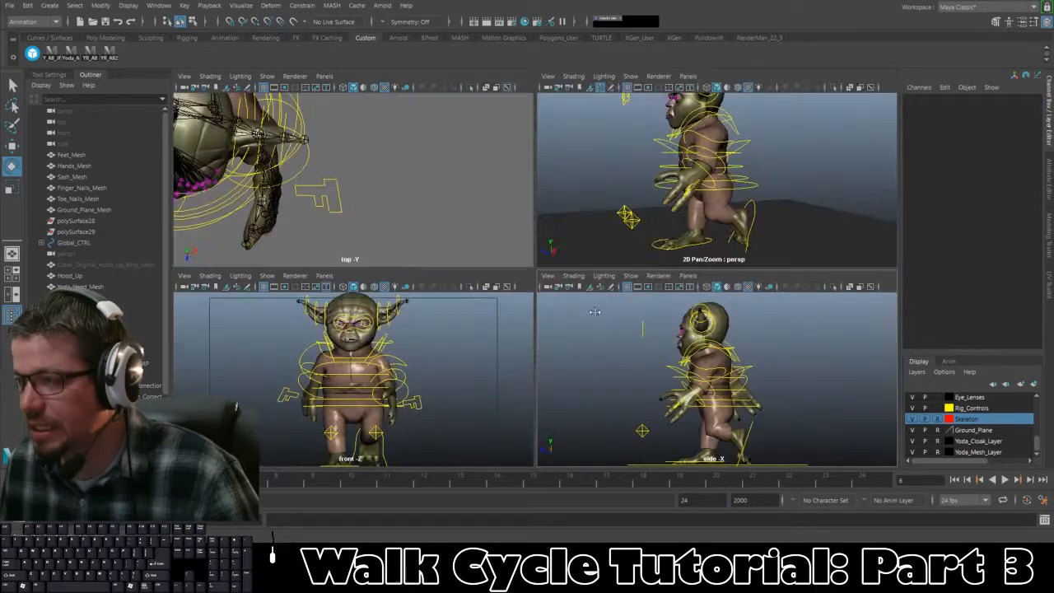
pyautogui.press('space')
pyautogui.keyDown('alt'); pyautogui.moveTo(579, 190); pyautogui.dragTo(602, 192); pyautogui.keyUp('alt')
pyautogui.keyDown('alt'); pyautogui.moveTo(602, 193); pyautogui.dragTo(591, 229, button='middle'); pyautogui.keyUp('alt')
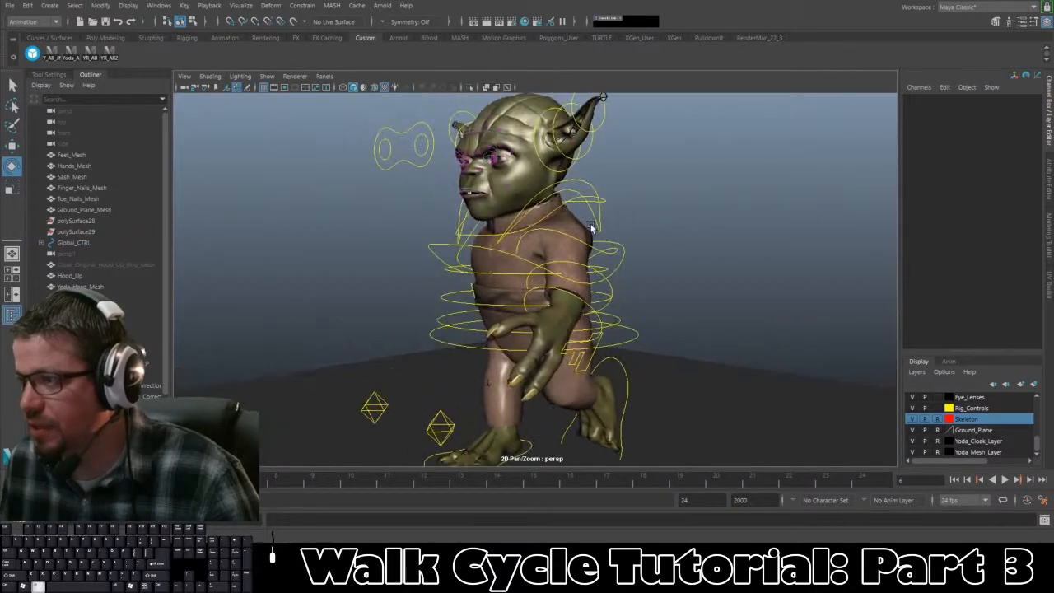
pyautogui.keyDown('alt'); pyautogui.moveTo(590, 228); pyautogui.dragTo(607, 206, button='right'); pyautogui.keyUp('alt')
pyautogui.click(610, 213)
pyautogui.keyDown('alt'); pyautogui.moveTo(486, 258); pyautogui.dragTo(583, 221); pyautogui.keyUp('alt')
pyautogui.keyDown('alt'); pyautogui.moveTo(644, 178); pyautogui.dragTo(654, 228, button='right'); pyautogui.keyUp('alt')
pyautogui.keyDown('alt'); pyautogui.moveTo(654, 228); pyautogui.dragTo(626, 301, button='middle'); pyautogui.keyUp('alt')
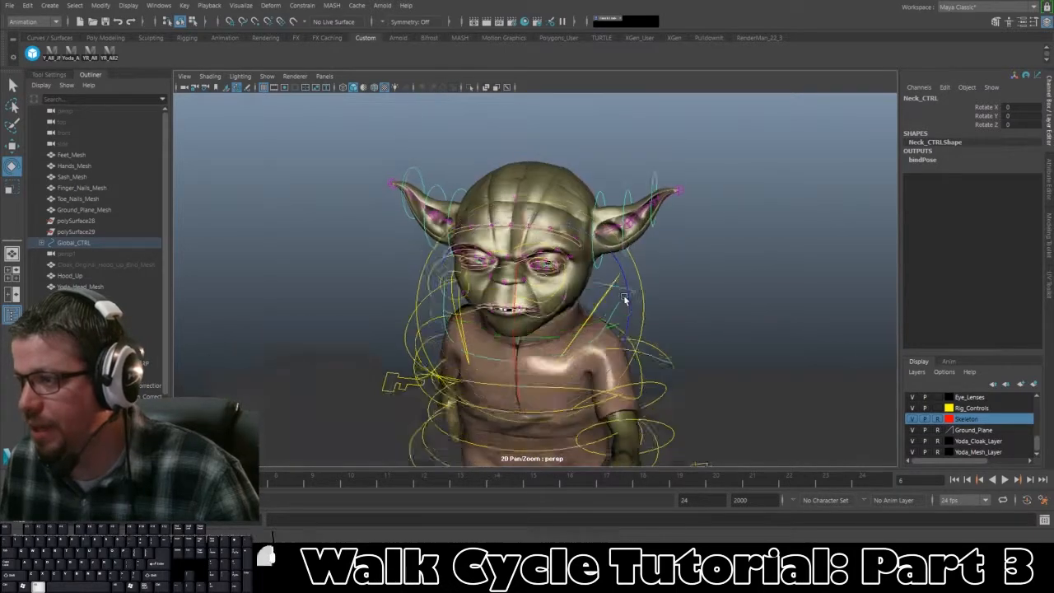
pyautogui.keyDown('alt'); pyautogui.moveTo(626, 302); pyautogui.dragTo(551, 243); pyautogui.keyUp('alt')
# Step: Key Neck_CTRL at frame 1 and tilt the neck to a Rotate X of about -0.79 in the side view
pyautogui.click(23, 479)
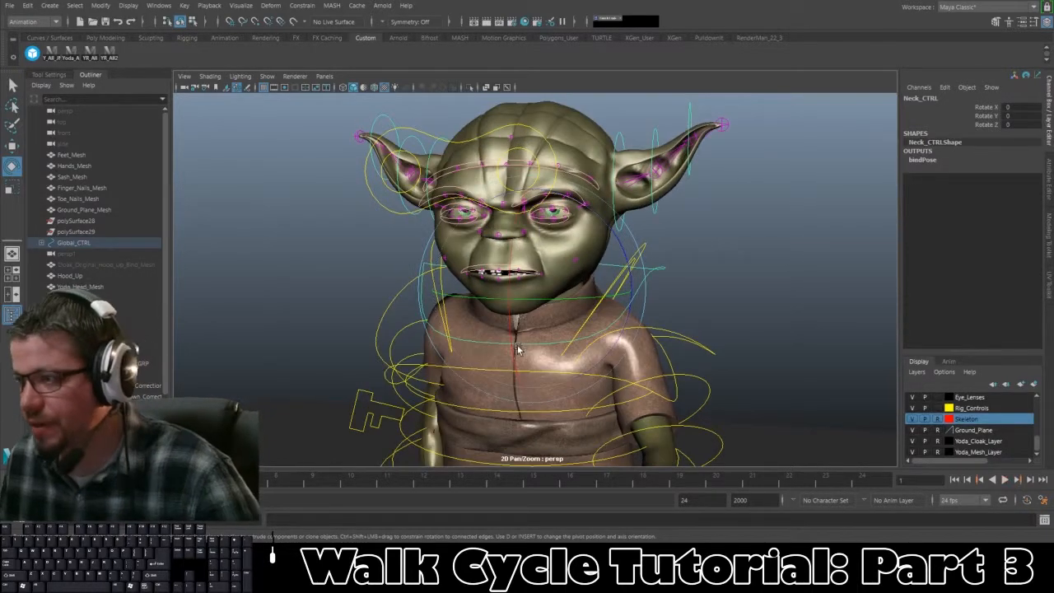
pyautogui.press('s')
pyautogui.moveTo(508, 267); pyautogui.dragTo(508, 262)
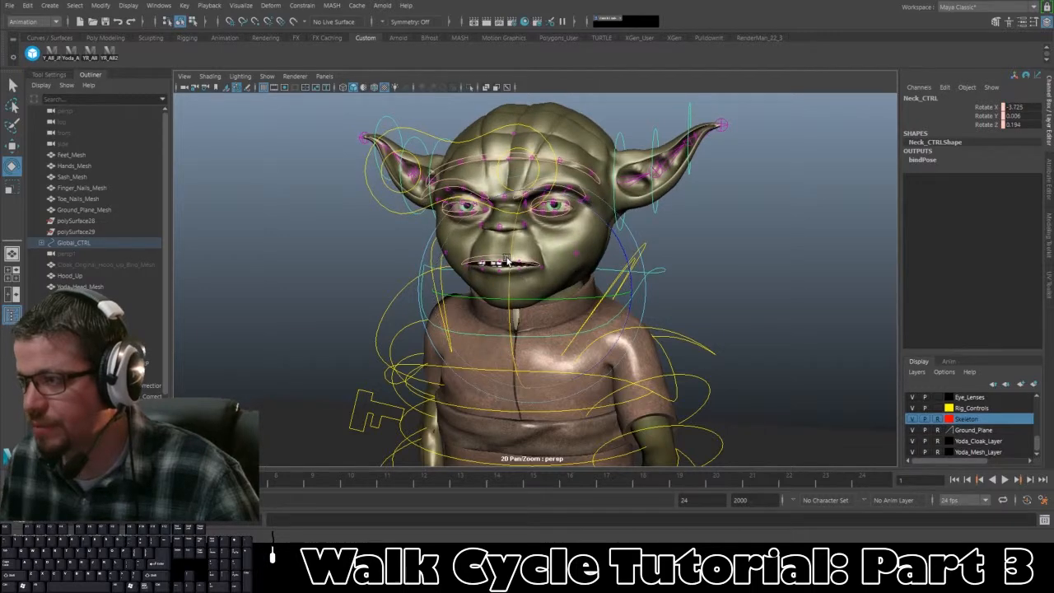
pyautogui.press('space')
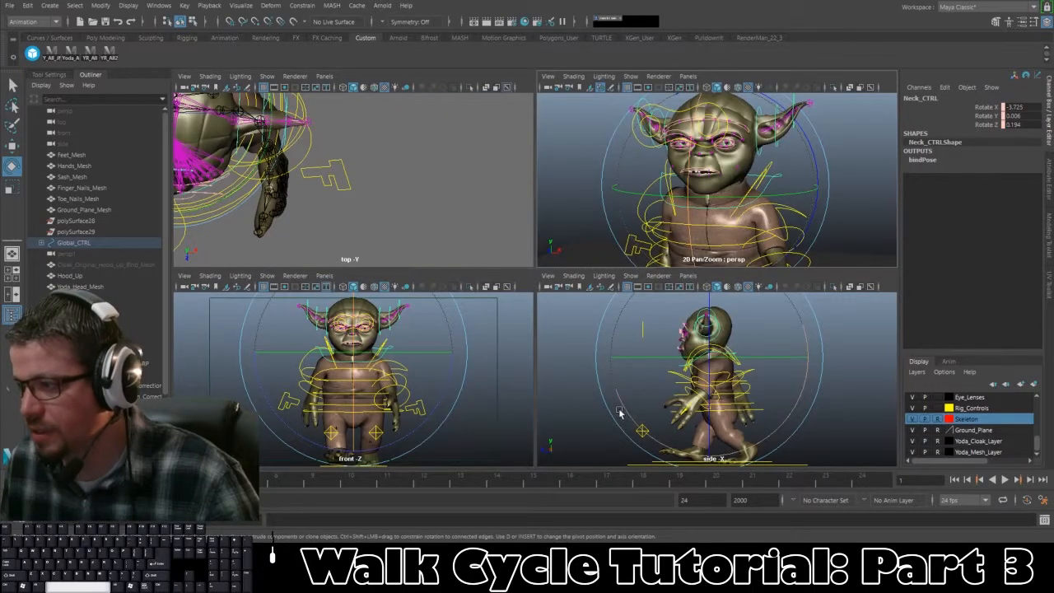
pyautogui.press('space')
pyautogui.moveTo(595, 149); pyautogui.dragTo(568, 134)
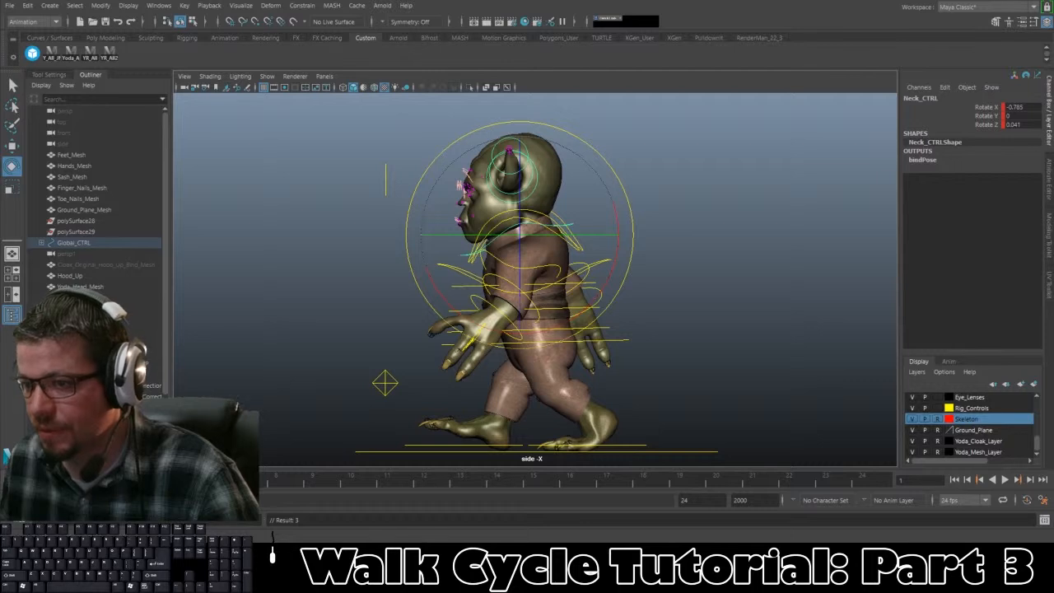
# Step: Set the playback range to end at frame 25 and key Neck_CTRL's current pose at frame 25
pyautogui.doubleClick(687, 500)
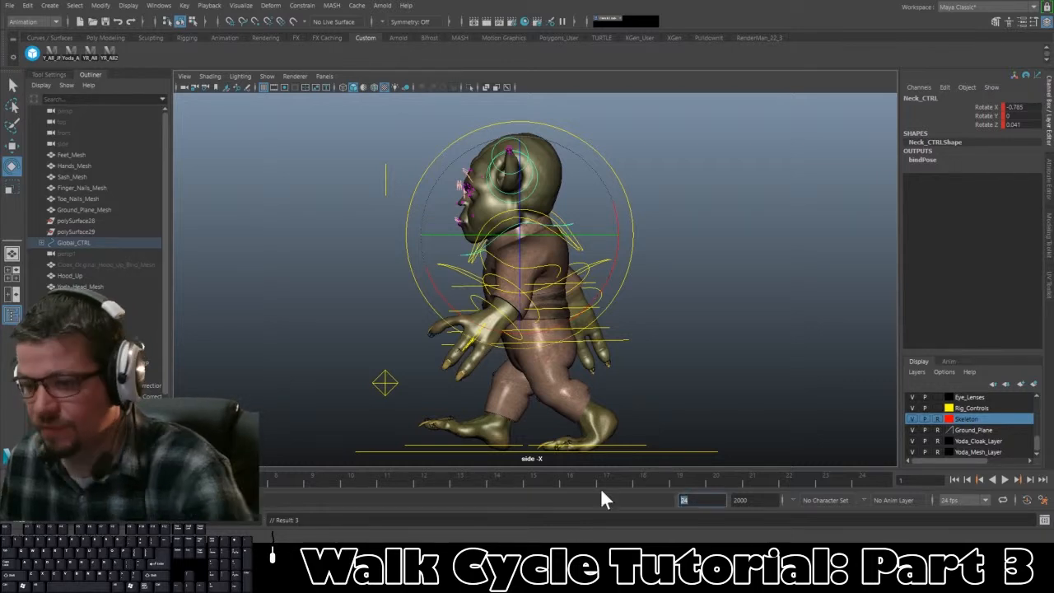
pyautogui.write('25')
pyautogui.press('Return')
pyautogui.moveTo(664, 485); pyautogui.dragTo(881, 482)
pyautogui.write('s')
pyautogui.keyDown('alt'); pyautogui.moveTo(842, 458); pyautogui.dragTo(842, 455, button='middle'); pyautogui.keyUp('alt')
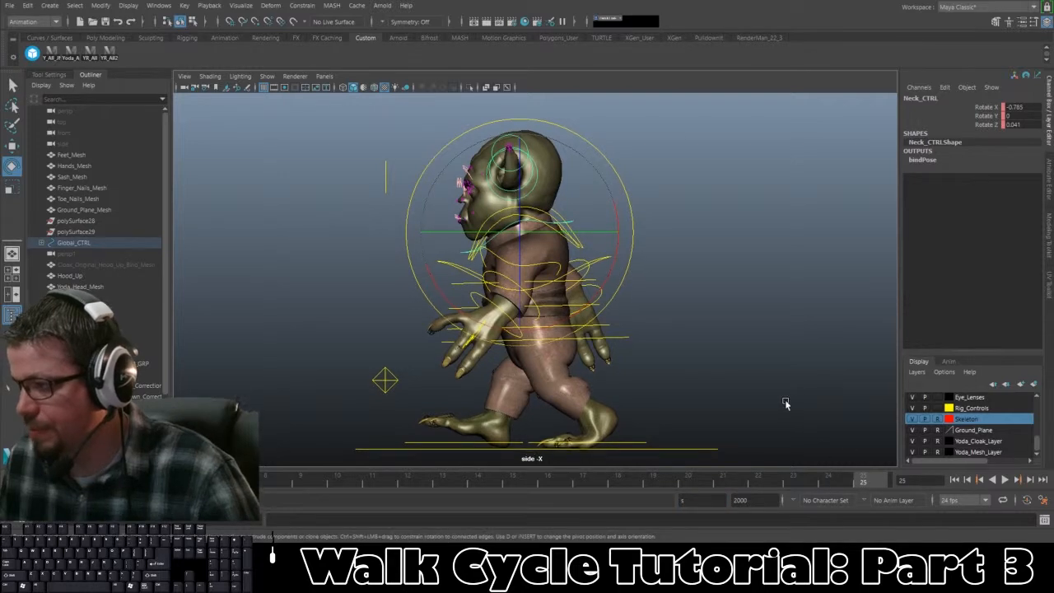
# Step: Tilt Neck_CTRL at frame 4 to a Rotate X of about 4.6 and check the motion from the side
pyautogui.moveTo(124, 481); pyautogui.dragTo(90, 481)
pyautogui.moveTo(156, 481); pyautogui.dragTo(132, 481)
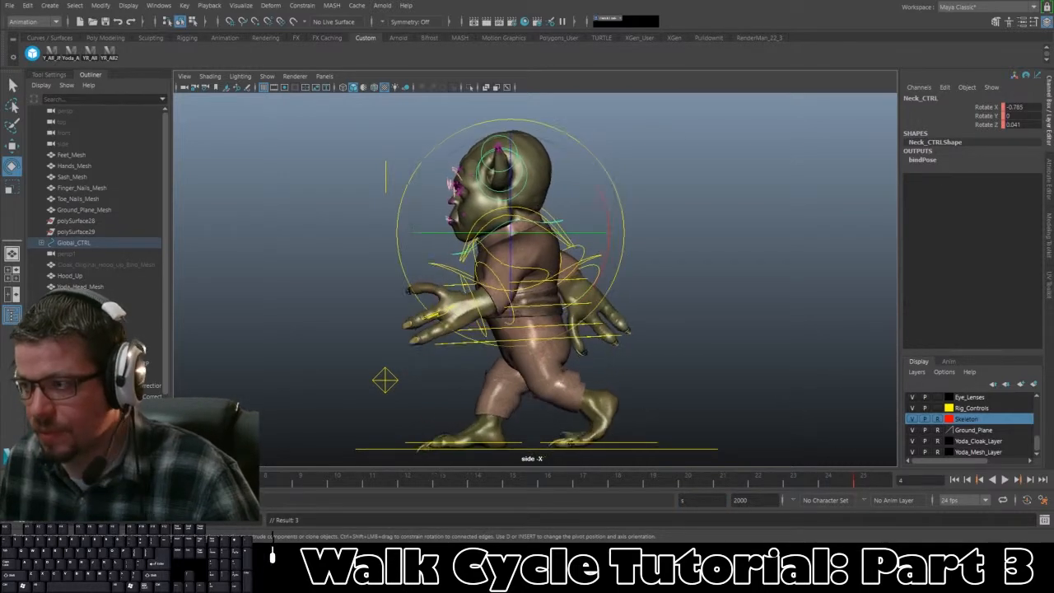
pyautogui.moveTo(611, 164); pyautogui.dragTo(598, 162)
pyautogui.hotkey('alt', 'v')
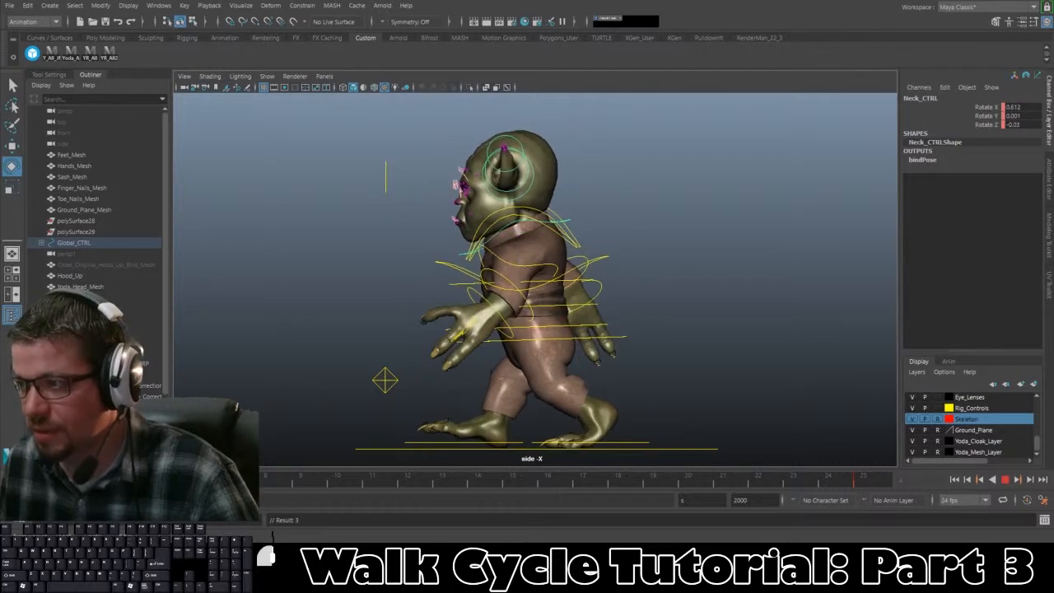
pyautogui.hotkey('alt', 'v')
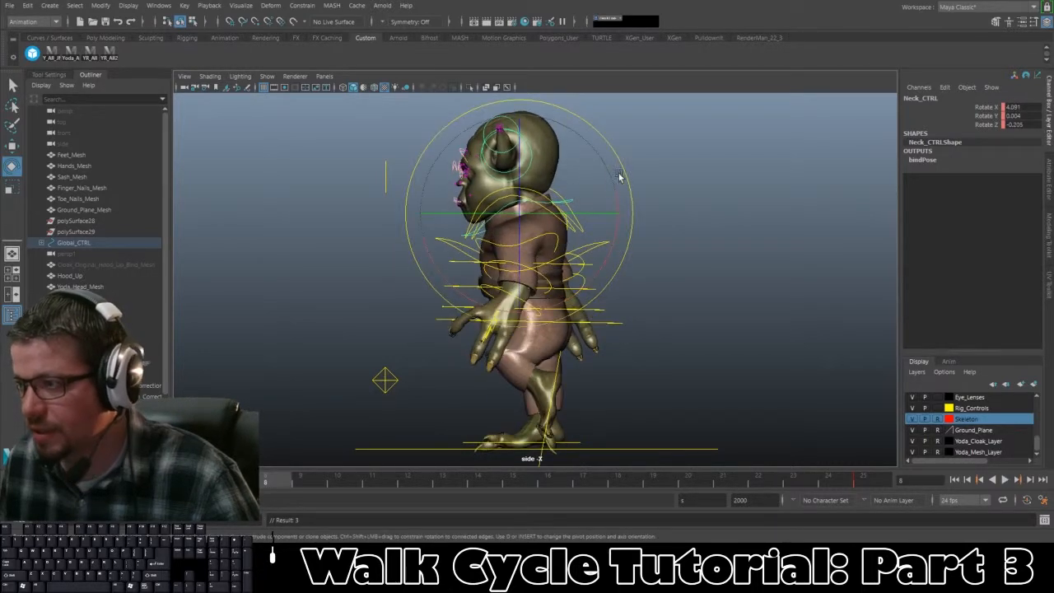
# Step: Tilt and key Neck_CTRL with a Rotate X of about 1.29 at frame 7 and about -1.48 at frame 10
pyautogui.click(263, 486)
pyautogui.moveTo(608, 142); pyautogui.dragTo(607, 165)
pyautogui.moveTo(264, 492); pyautogui.dragTo(338, 483)
pyautogui.moveTo(629, 153); pyautogui.dragTo(627, 166)
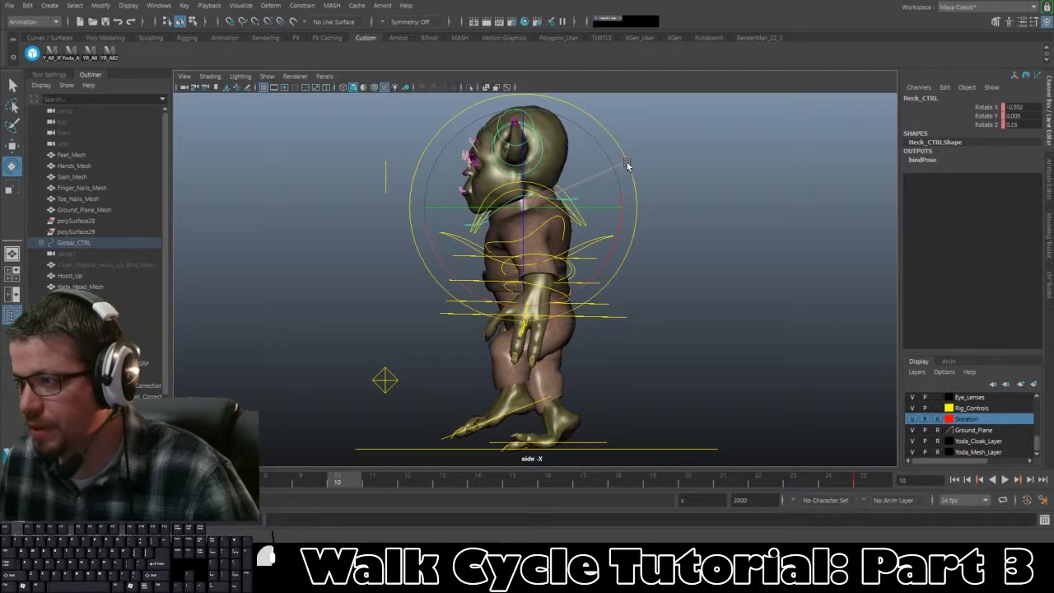
pyautogui.press('s')
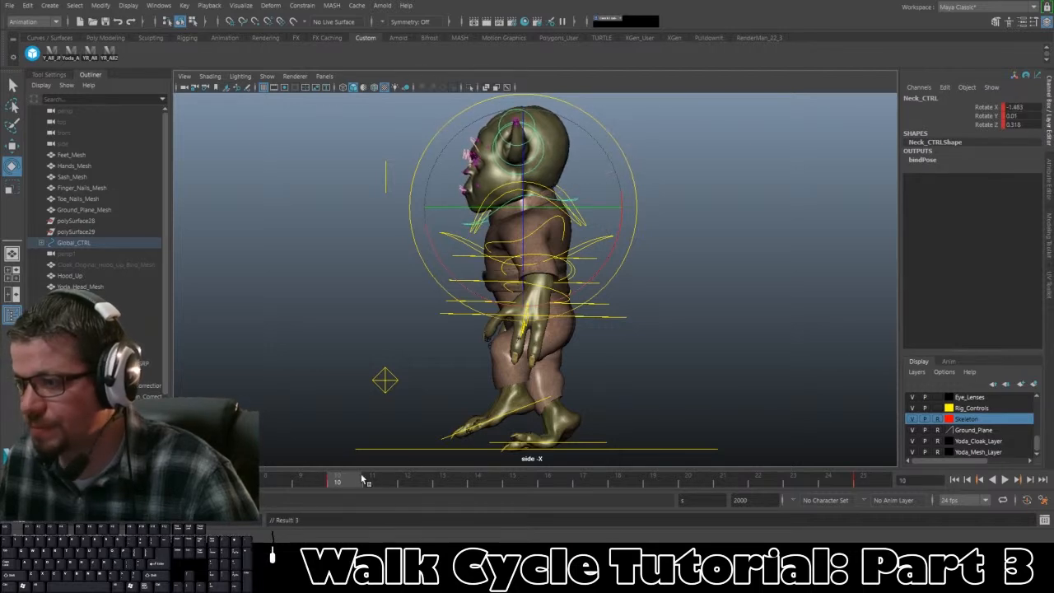
# Step: Tilt Neck_CTRL at frame 13 to a Rotate X of about 3.32 and key it
pyautogui.click(442, 479)
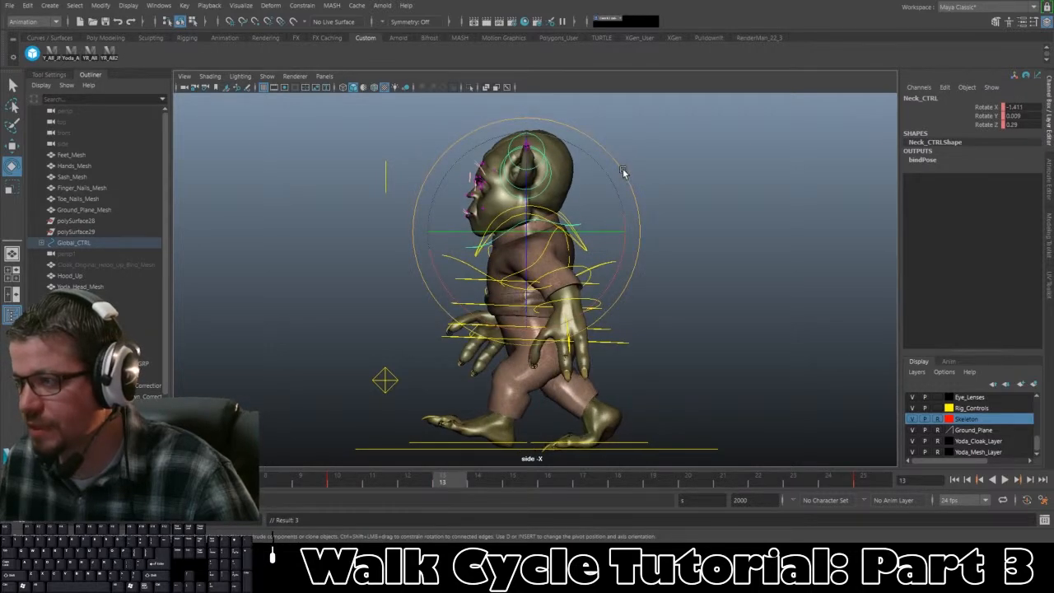
pyautogui.moveTo(623, 171); pyautogui.dragTo(618, 165)
pyautogui.press('s')
# Step: Tilt and key Neck_CTRL with a Rotate X of about 9.78 at frame 16 and about 3.82 at frame 19
pyautogui.moveTo(455, 484); pyautogui.dragTo(547, 484)
pyautogui.moveTo(597, 161); pyautogui.dragTo(591, 160)
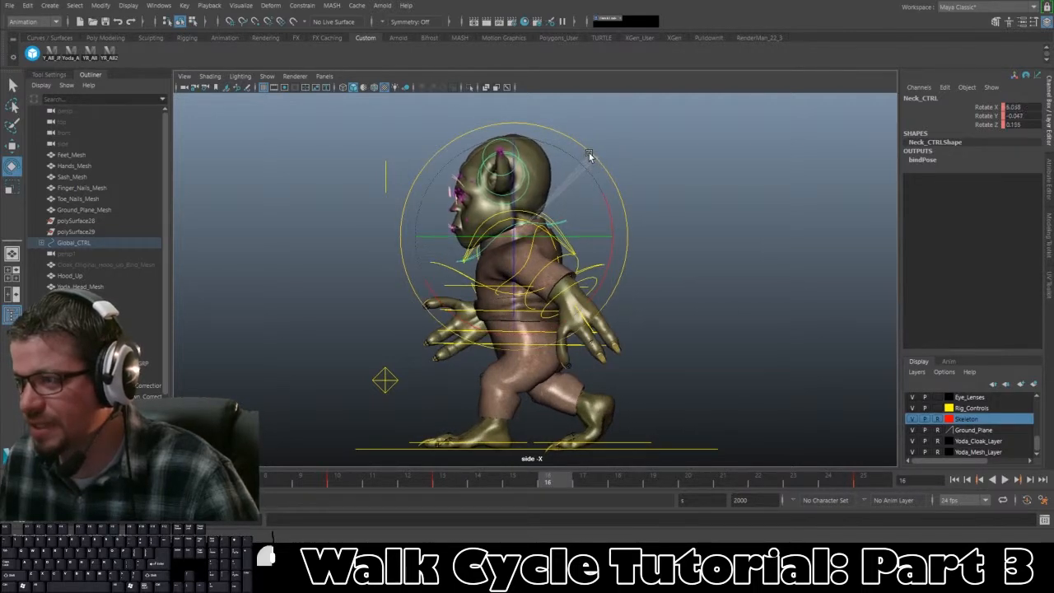
pyautogui.press('s')
pyautogui.click(581, 484)
pyautogui.moveTo(626, 485); pyautogui.dragTo(655, 484)
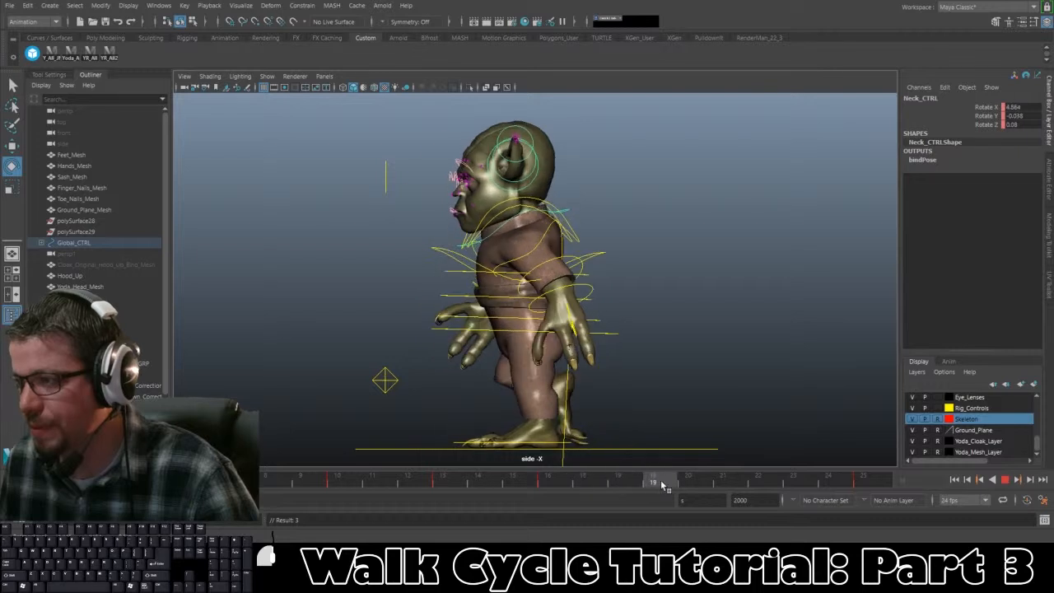
pyautogui.moveTo(611, 157); pyautogui.dragTo(592, 155)
pyautogui.click(548, 481)
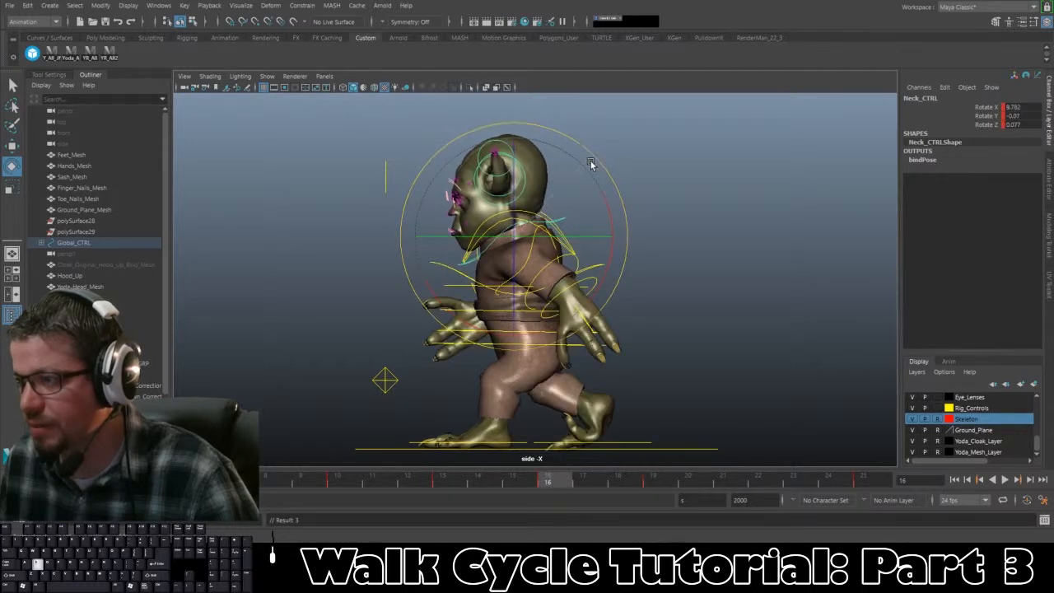
pyautogui.moveTo(574, 488); pyautogui.dragTo(653, 482)
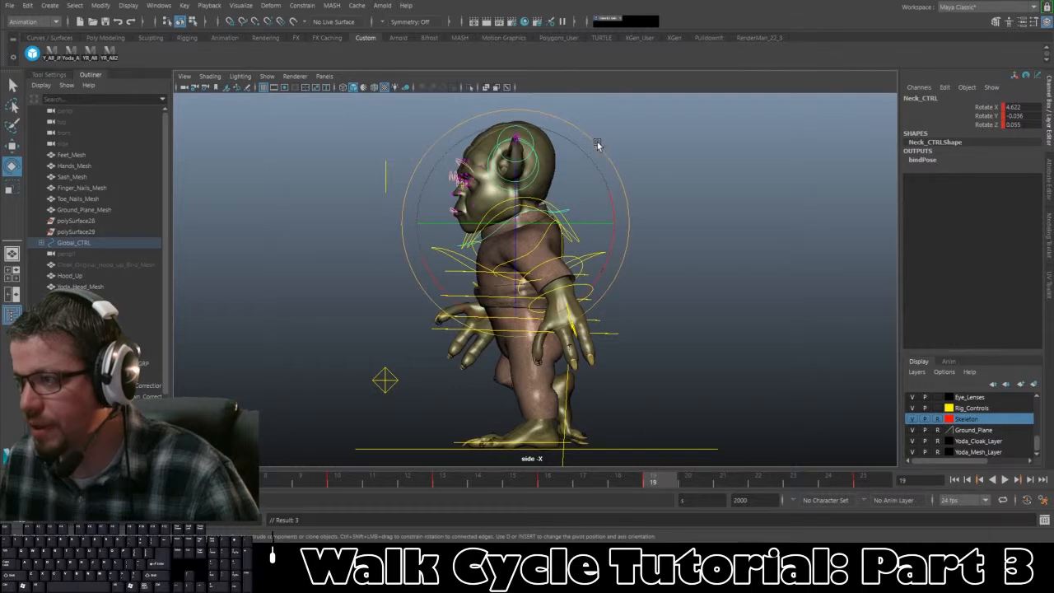
pyautogui.moveTo(597, 142); pyautogui.dragTo(596, 145)
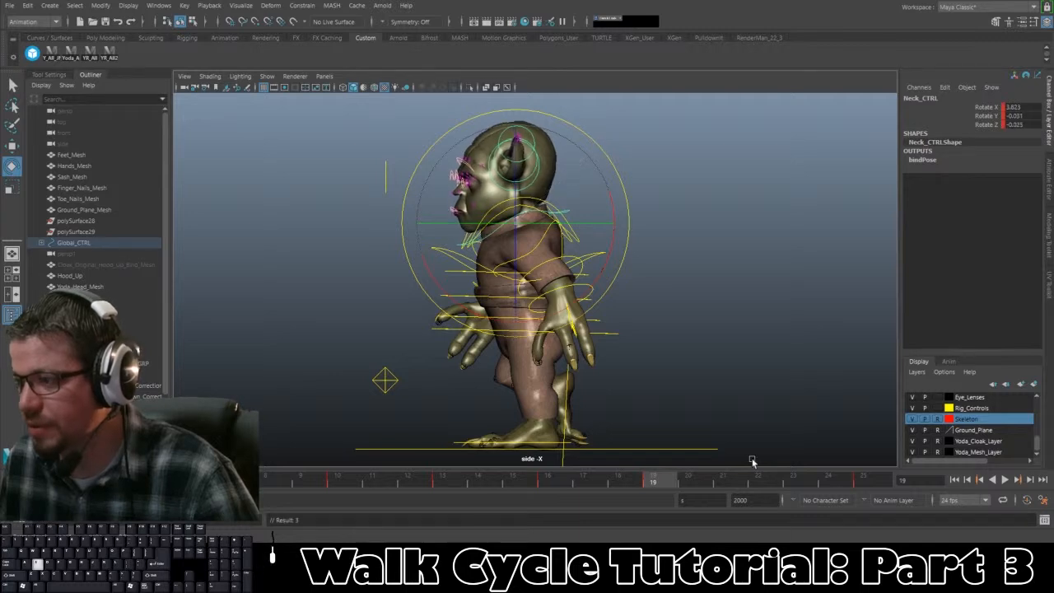
# Step: Tilt Neck_CTRL to a Rotate X of about -4.62 at frame 22 and about 2.52 at frame 25
pyautogui.moveTo(658, 478); pyautogui.dragTo(758, 478)
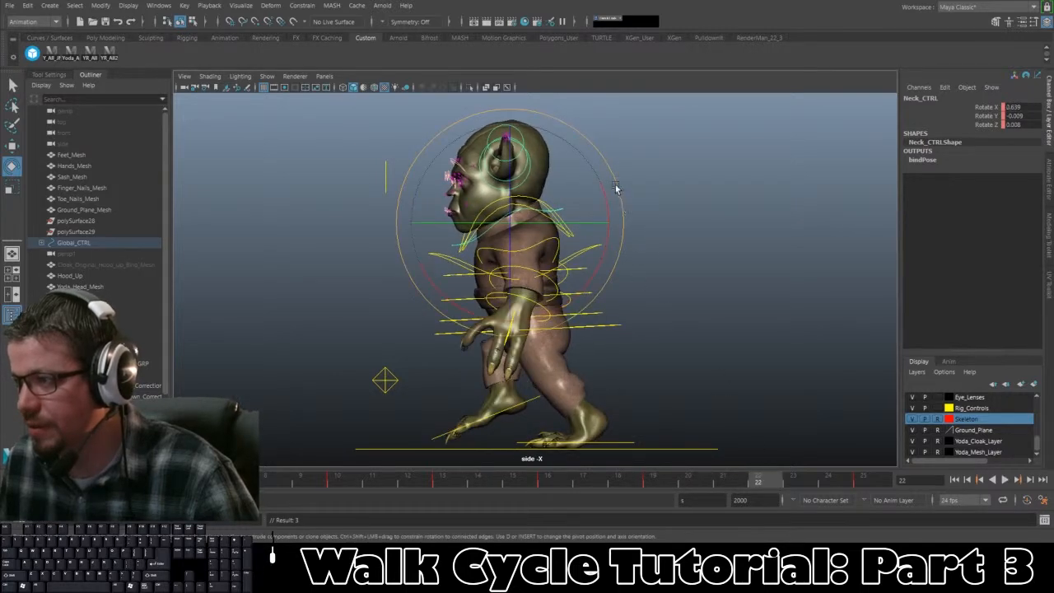
pyautogui.moveTo(616, 189); pyautogui.dragTo(622, 201)
pyautogui.moveTo(757, 480); pyautogui.dragTo(884, 488)
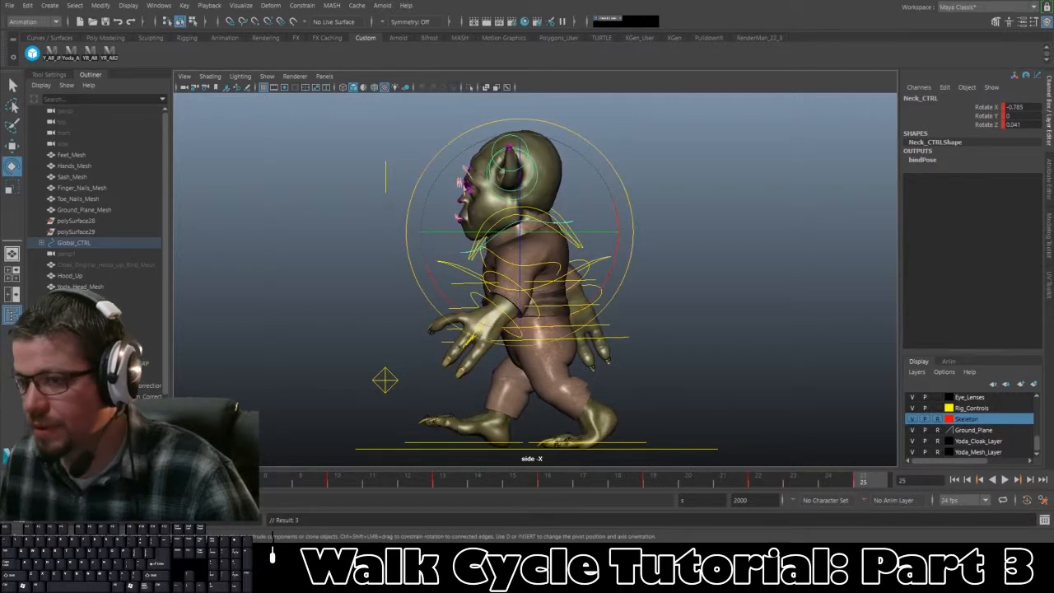
pyautogui.moveTo(591, 183); pyautogui.dragTo(605, 158)
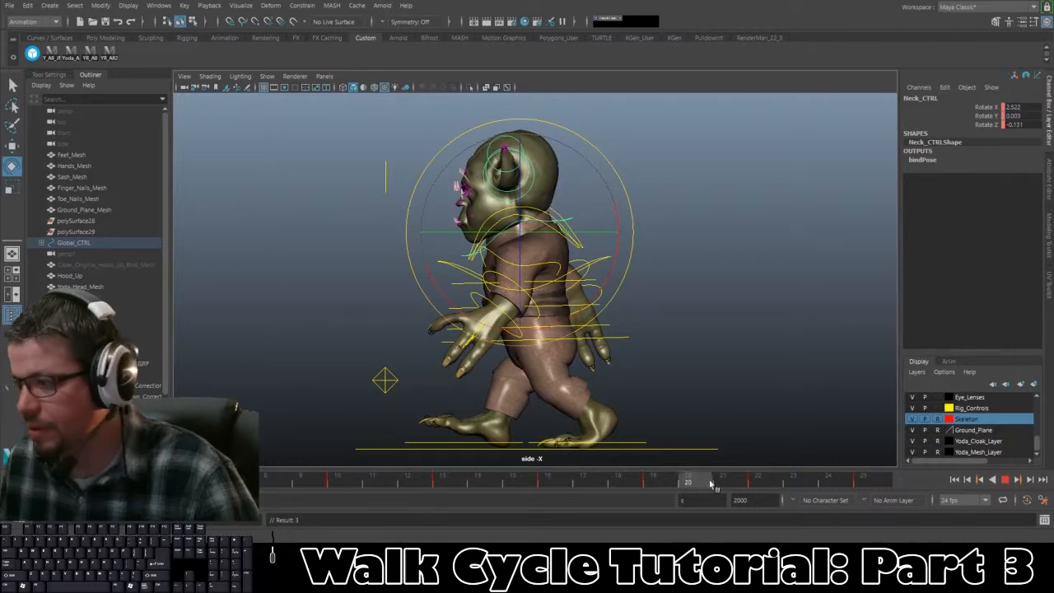
# Step: Deselect the neck control and review the walk loop in the front view
pyautogui.click(701, 337)
pyautogui.press('space')
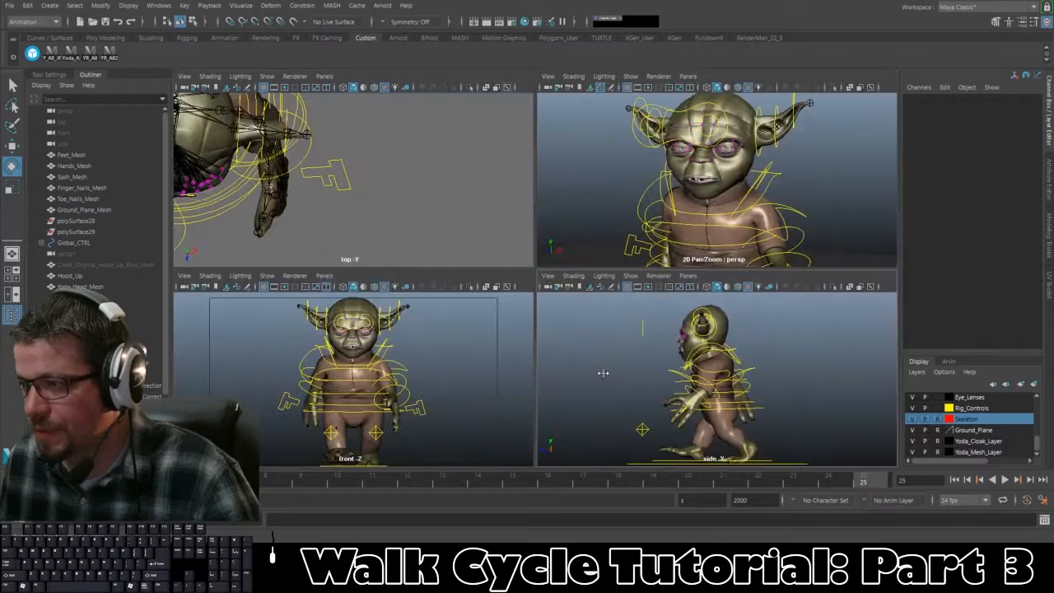
pyautogui.press('space')
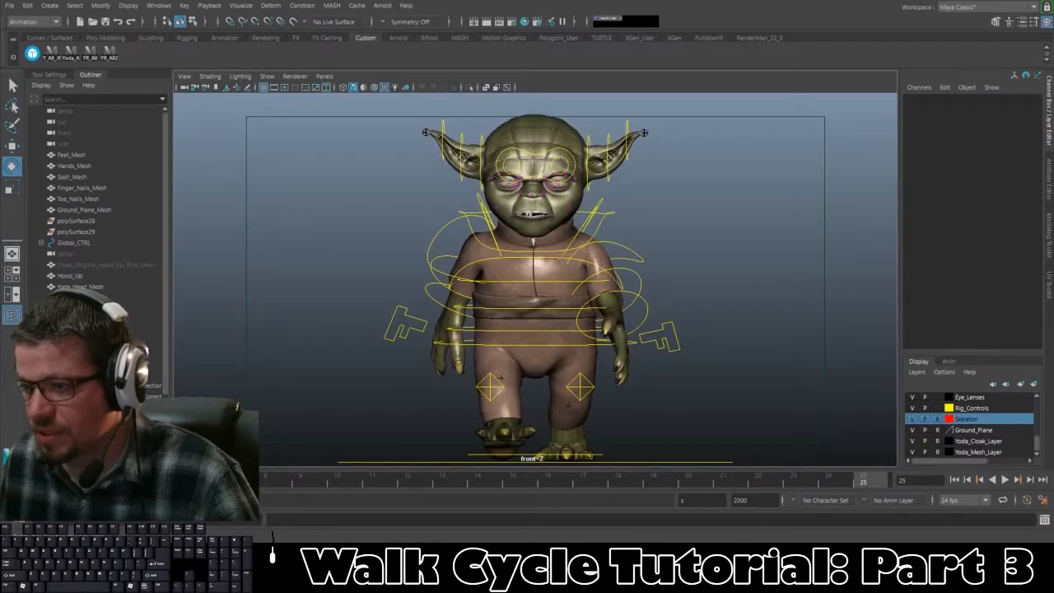
pyautogui.hotkey('alt', 'v')
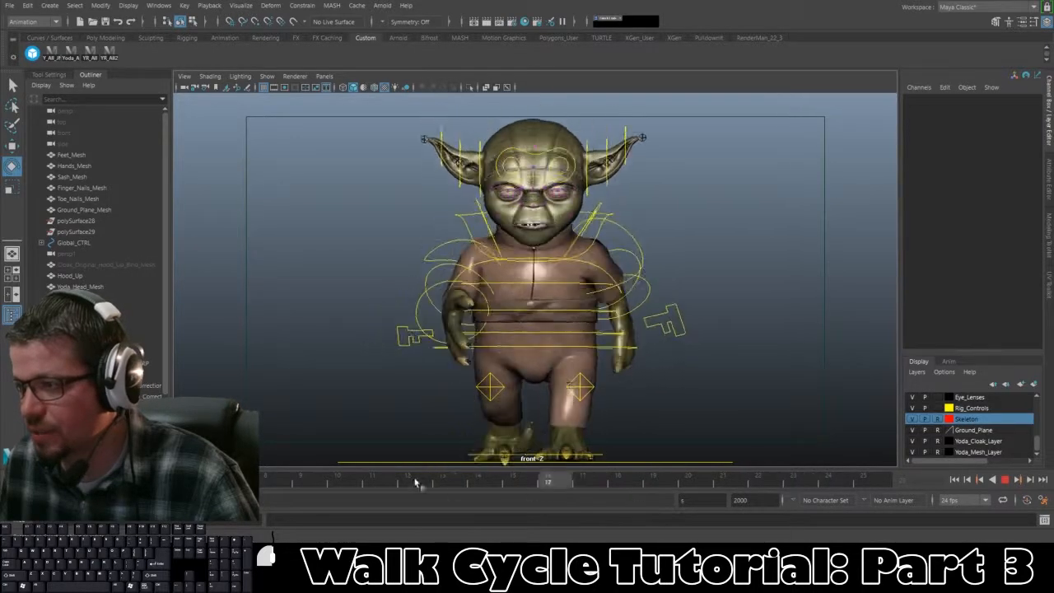
# Step: Select Neck_CTRL and turn it to a Rotate Y of about 1.84 at frame 1 and about 1.4 at frame 4
pyautogui.click(614, 215)
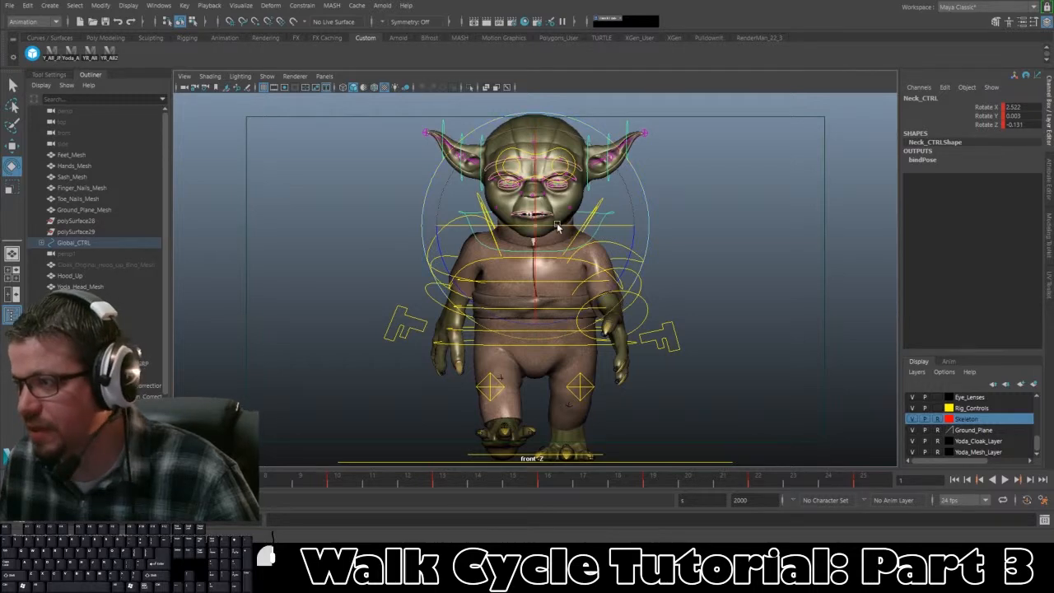
pyautogui.moveTo(557, 228); pyautogui.dragTo(560, 228)
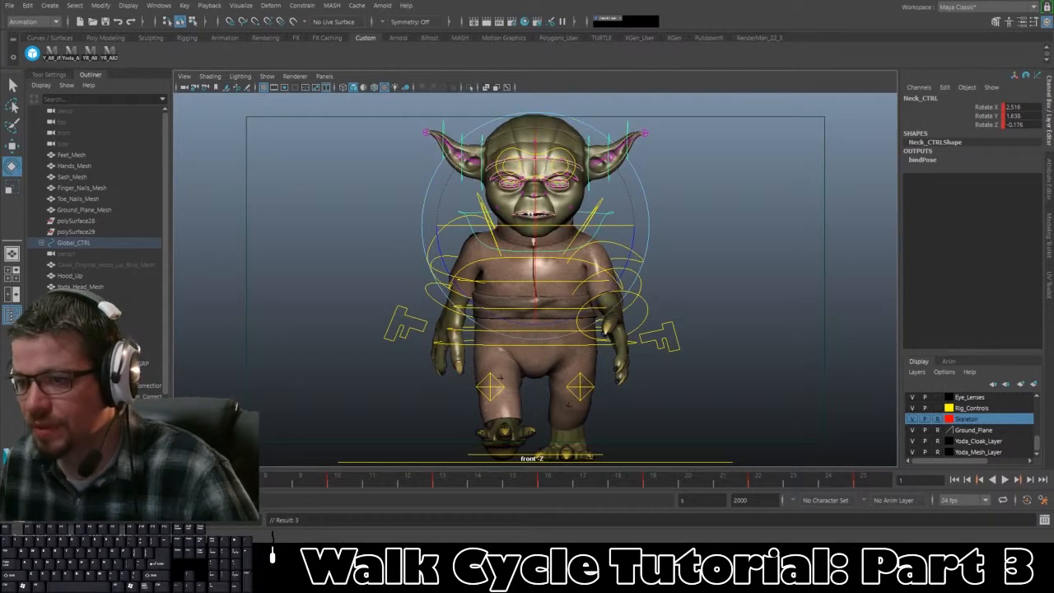
pyautogui.press('.')
pyautogui.moveTo(574, 233); pyautogui.dragTo(579, 227)
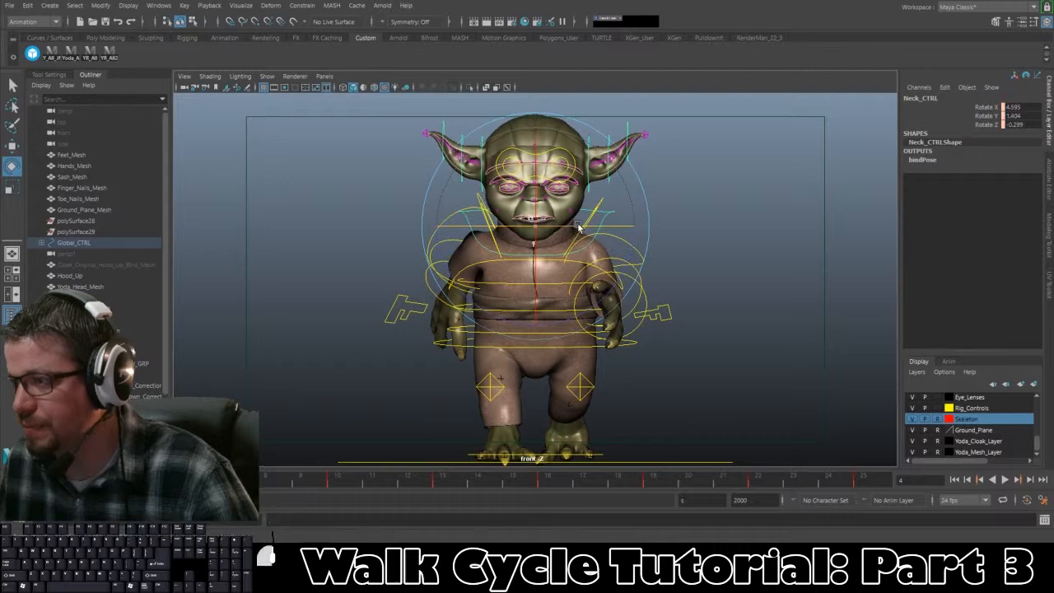
# Step: Turn Neck_CTRL to a Rotate Y of about 6.9 at frame 7 and about 4.14 at frame 10
pyautogui.press('.')
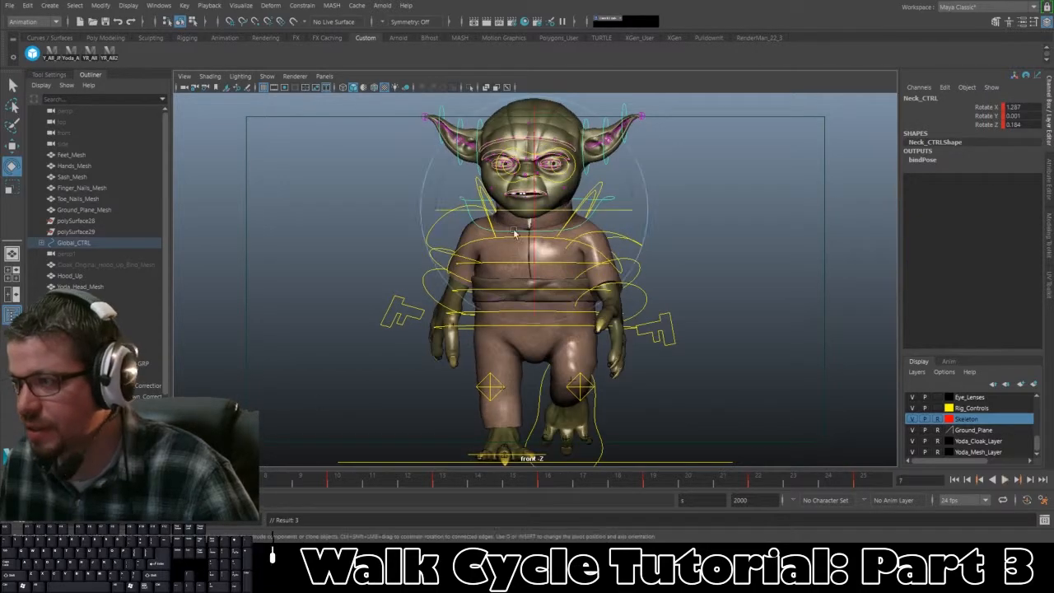
pyautogui.moveTo(580, 212); pyautogui.dragTo(587, 208)
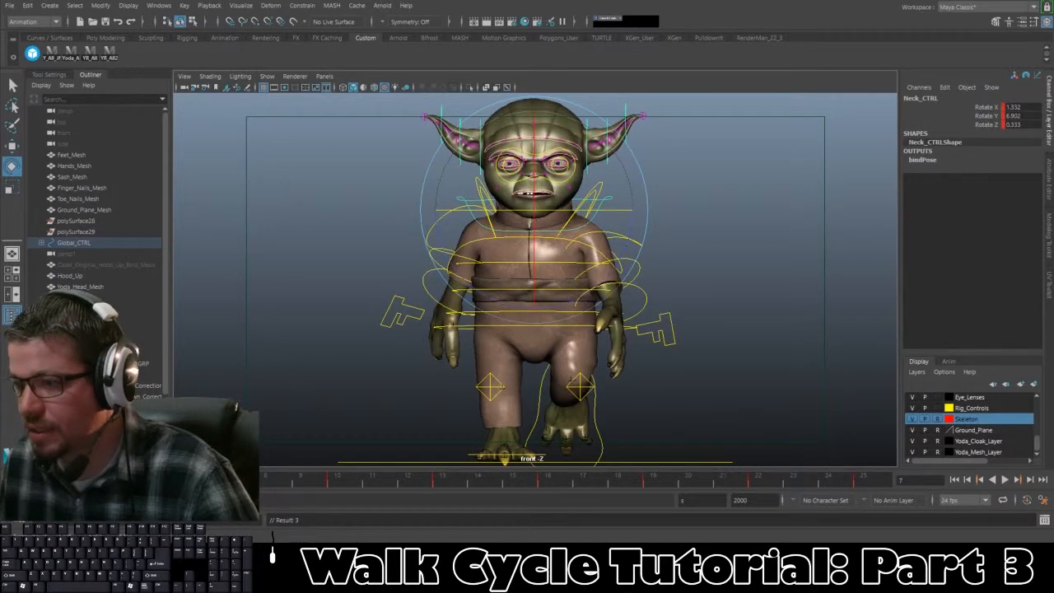
pyautogui.press('.')
pyautogui.moveTo(569, 202); pyautogui.dragTo(576, 201)
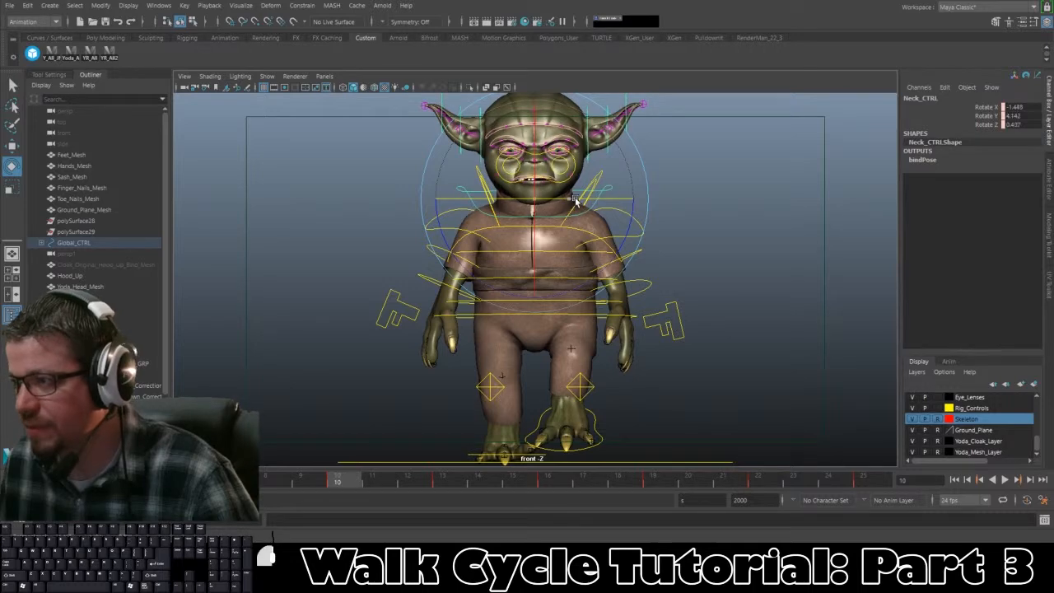
# Step: Turn Neck_CTRL sideways at frame 13 and at frame 19, using a Rotate Y of about -5.73 at frame 19
pyautogui.moveTo(342, 480); pyautogui.dragTo(442, 480)
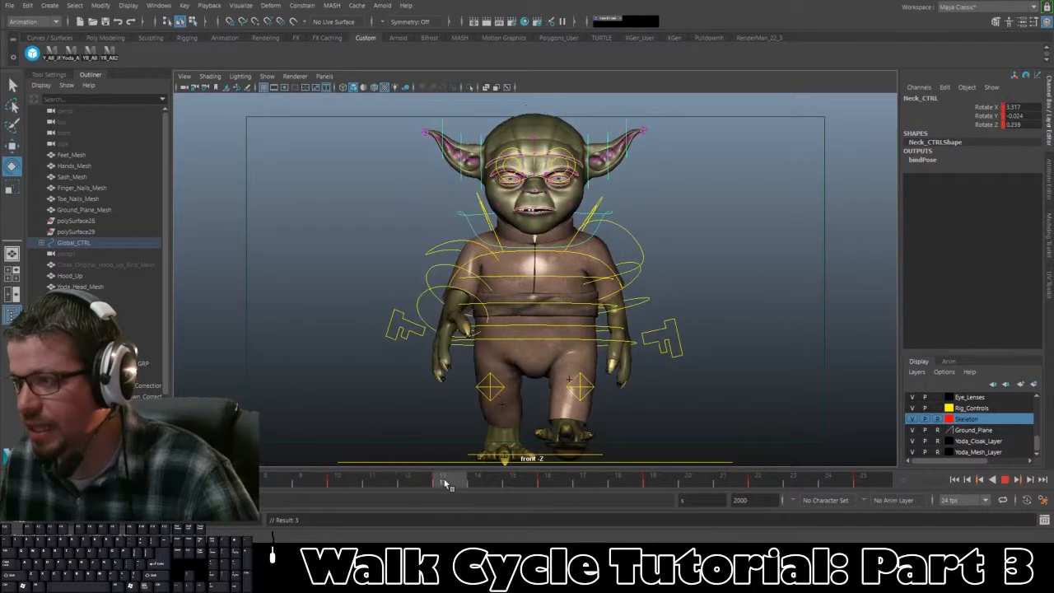
pyautogui.moveTo(580, 232); pyautogui.dragTo(590, 231)
pyautogui.press('.')
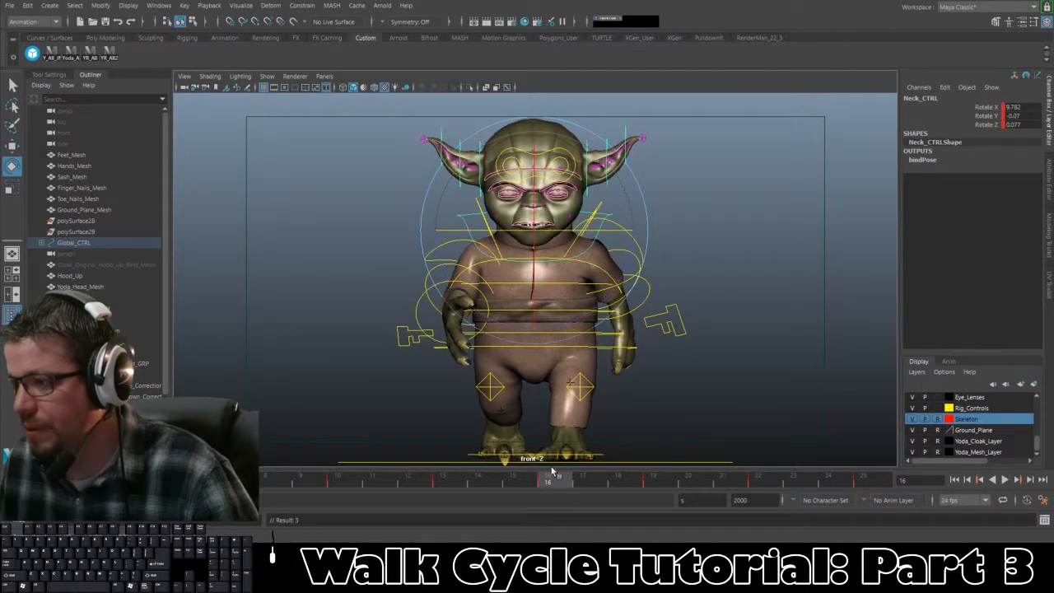
pyautogui.moveTo(556, 479); pyautogui.dragTo(674, 485)
pyautogui.moveTo(602, 218); pyautogui.dragTo(595, 218)
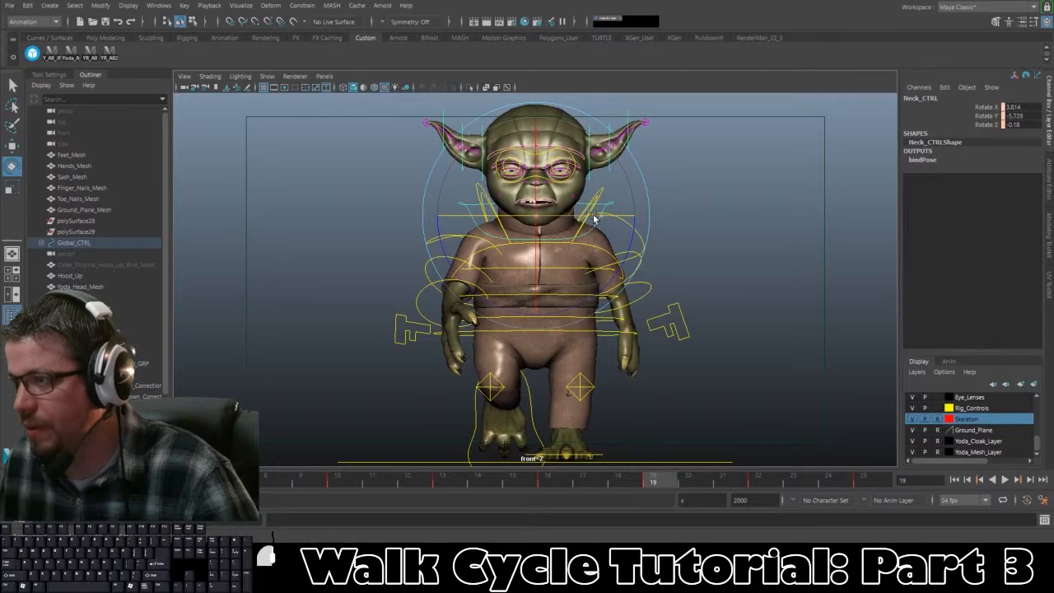
# Step: Recheck the loop and readjust Neck_CTRL's Rotate Y to about -0.77 at frame 13 and 0.26 at frame 16
pyautogui.moveTo(336, 481); pyautogui.dragTo(62, 486)
pyautogui.hotkey('alt', 'v')
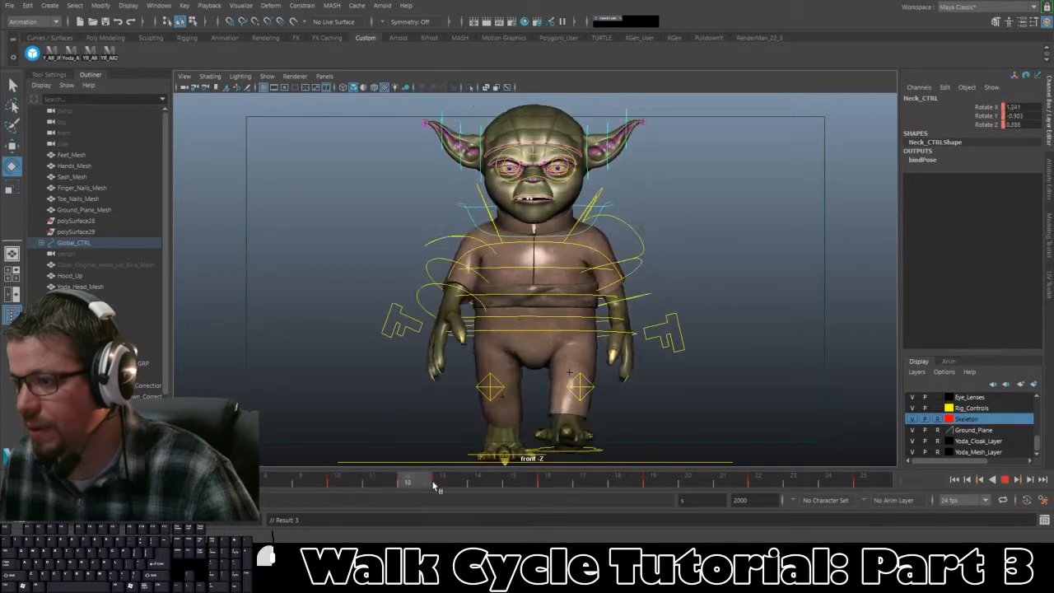
pyautogui.hotkey('alt', 'v')
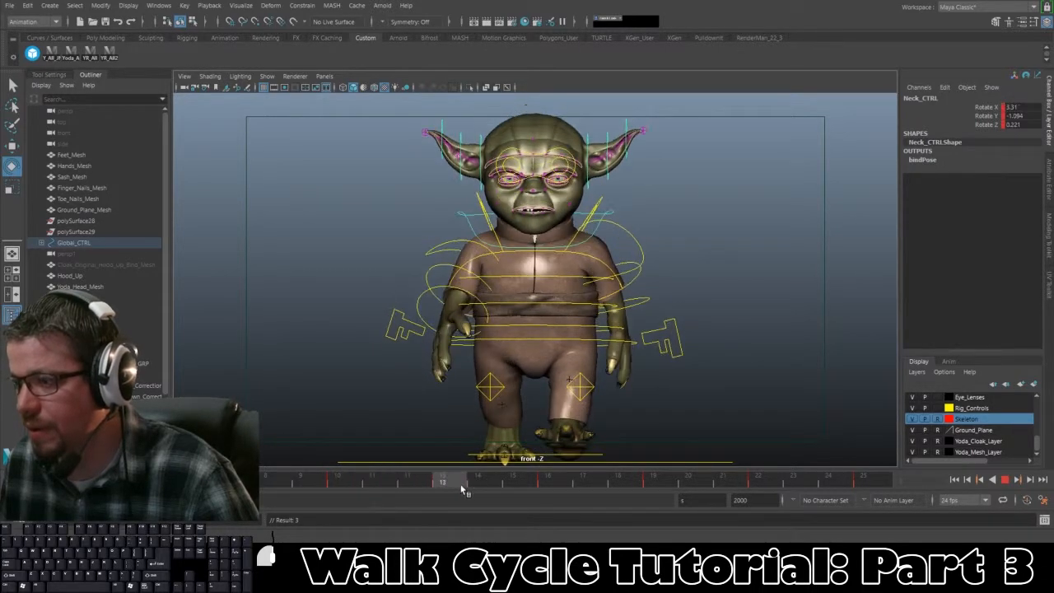
pyautogui.moveTo(588, 224); pyautogui.dragTo(589, 224)
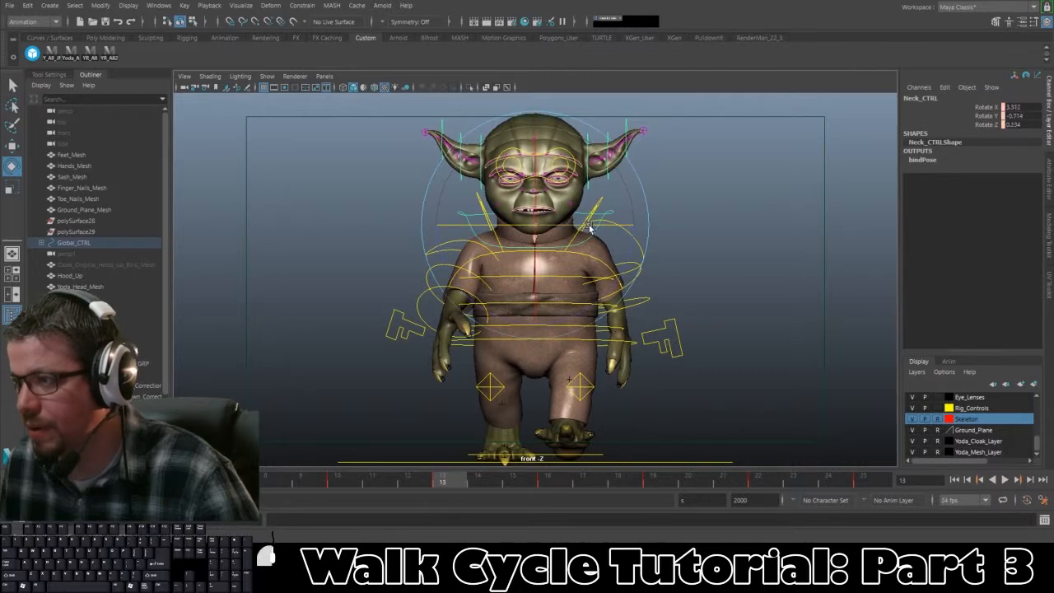
pyautogui.hotkey('alt', '.')
pyautogui.hotkey('alt', '.')
pyautogui.hotkey('alt', '.')
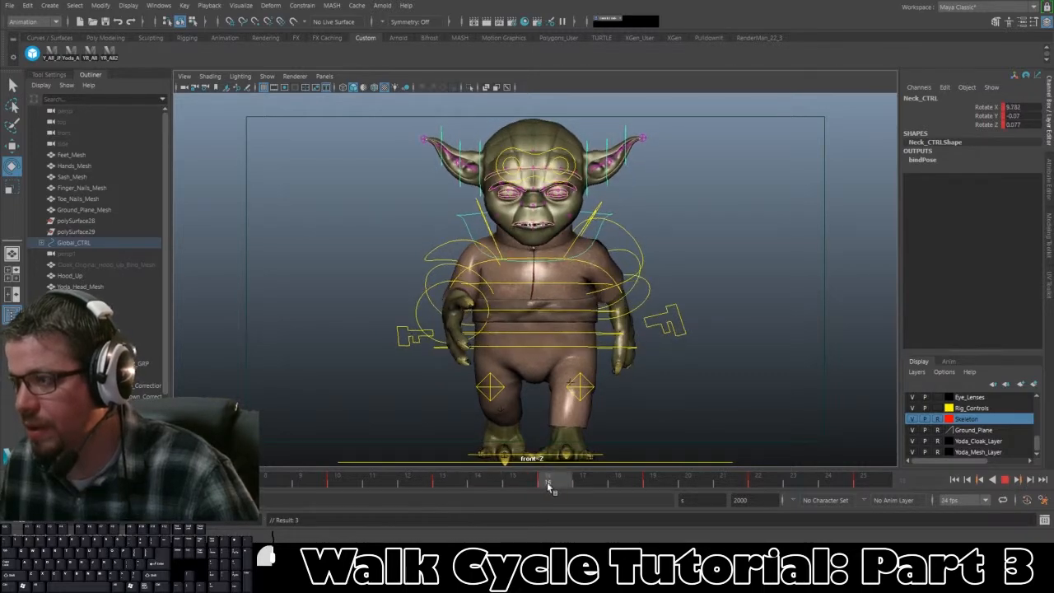
pyautogui.moveTo(562, 234); pyautogui.dragTo(565, 235)
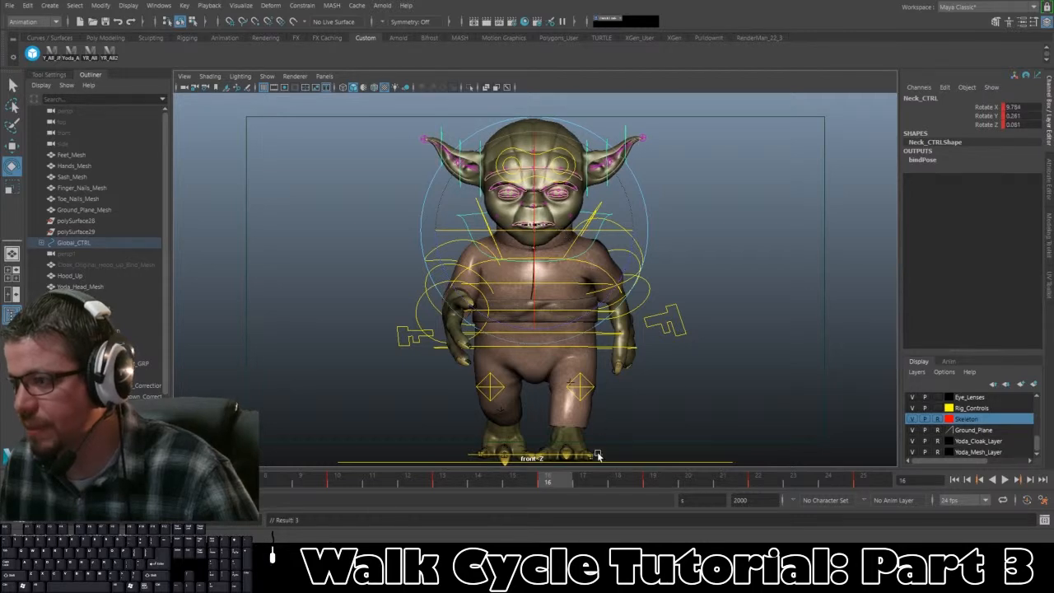
# Step: Readjust Neck_CTRL's Y rotation at frame 19 and go to frame 22
pyautogui.hotkey('alt', '.')
pyautogui.hotkey('alt', '.')
pyautogui.hotkey('alt', '.')
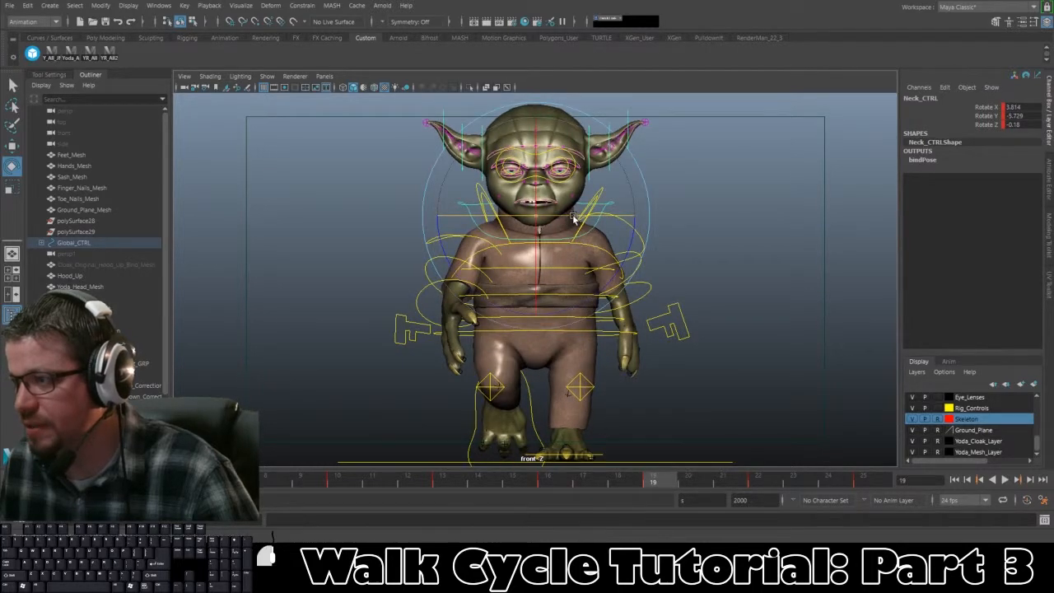
pyautogui.moveTo(576, 223); pyautogui.dragTo(574, 218)
pyautogui.click(757, 480)
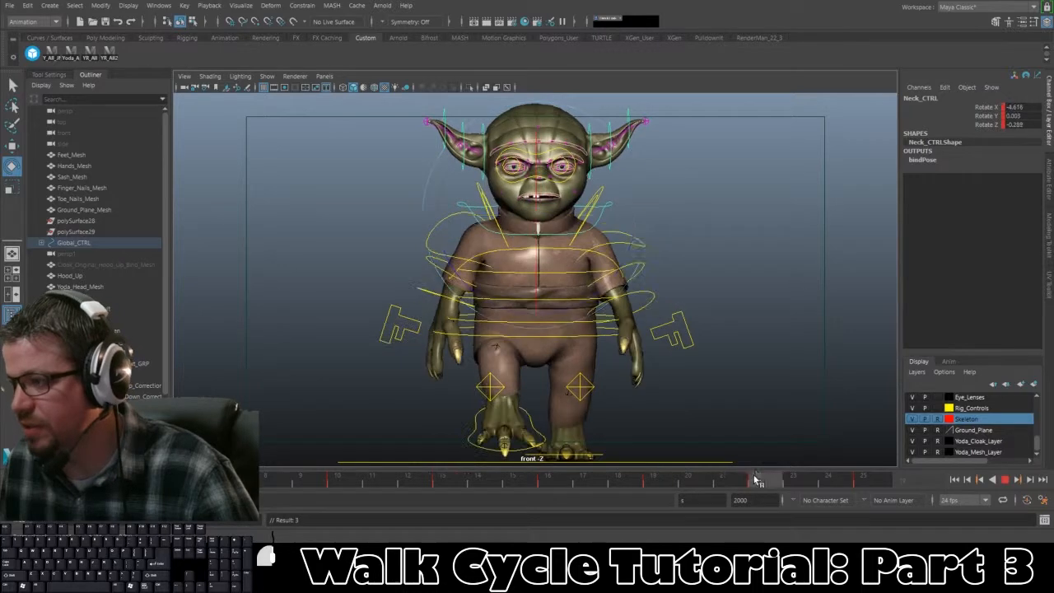
# Step: Turn Neck_CTRL to a Rotate Y of about -3.12 at frame 22 and about 1.64 at frame 25
pyautogui.moveTo(579, 215); pyautogui.dragTo(575, 216)
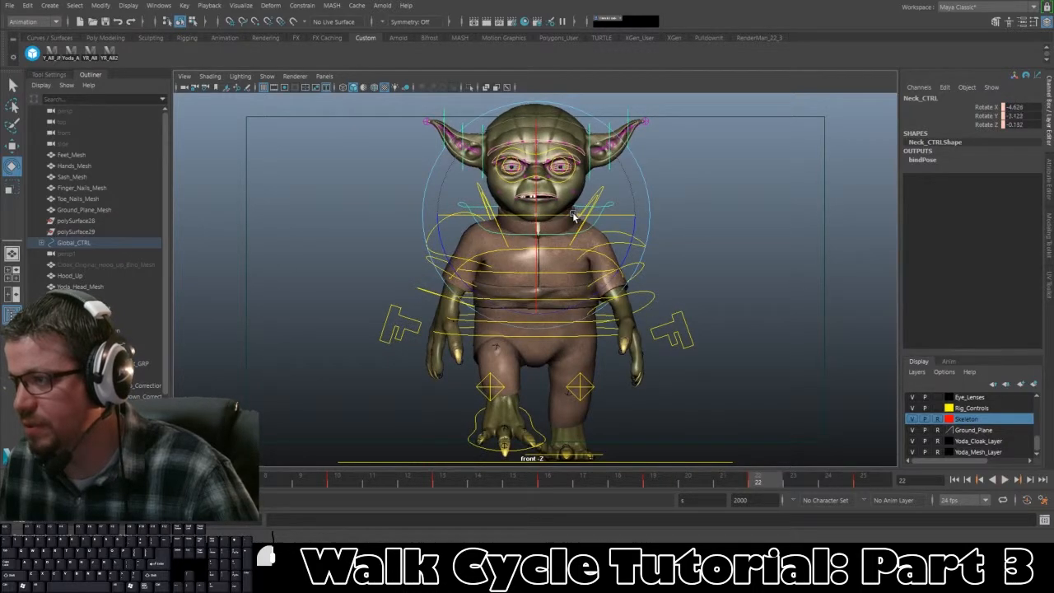
pyautogui.press('.')
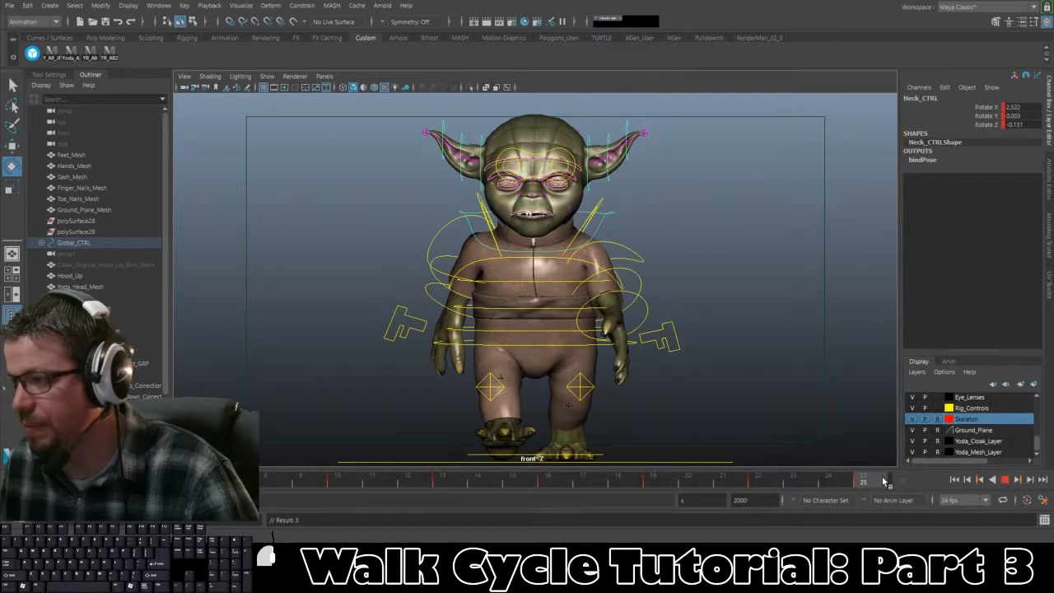
pyautogui.hotkey('alt', 'v')
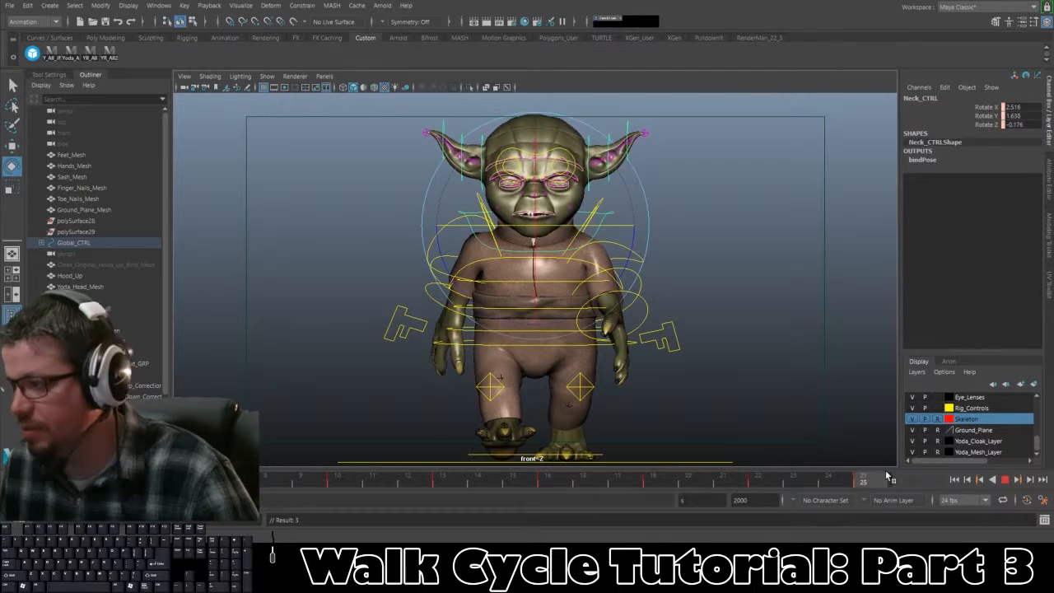
# Step: Set the playback range to end at frame 24 and play the loop in the side view
pyautogui.moveTo(677, 503); pyautogui.dragTo(631, 501)
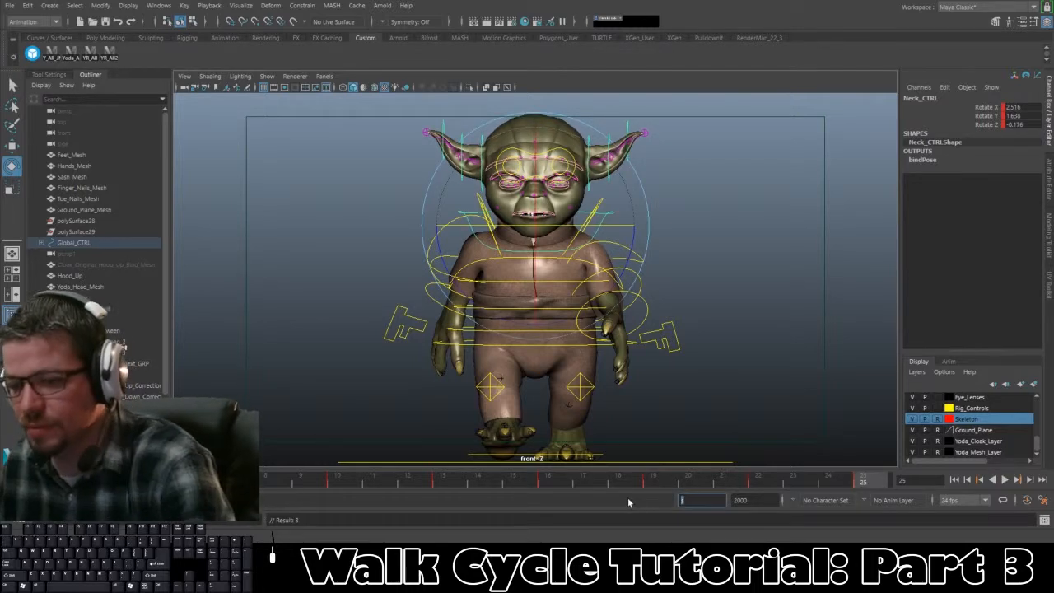
pyautogui.write('24')
pyautogui.press('Return')
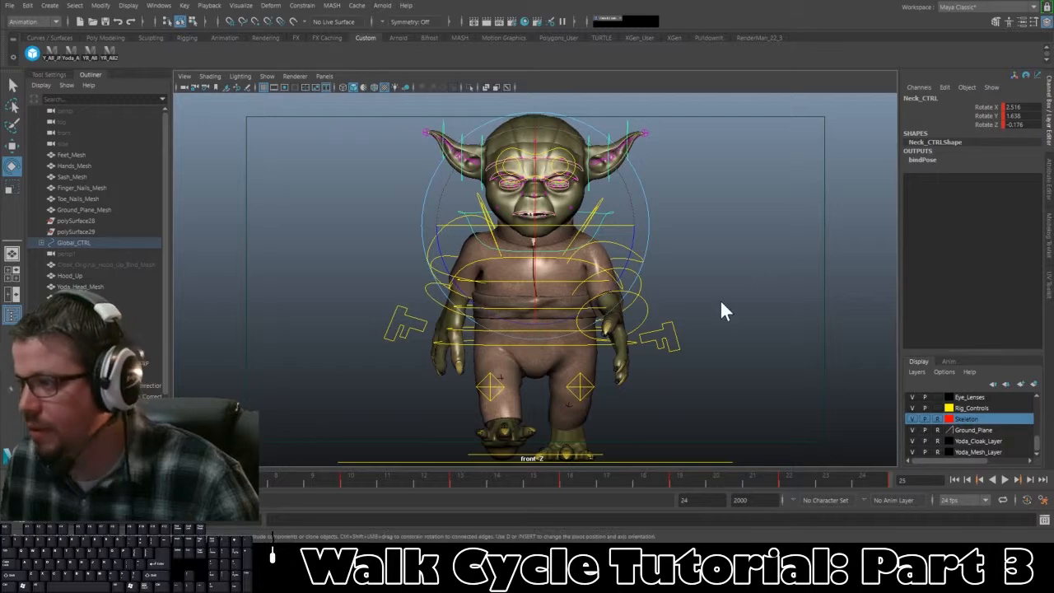
pyautogui.press('space')
pyautogui.press('space')
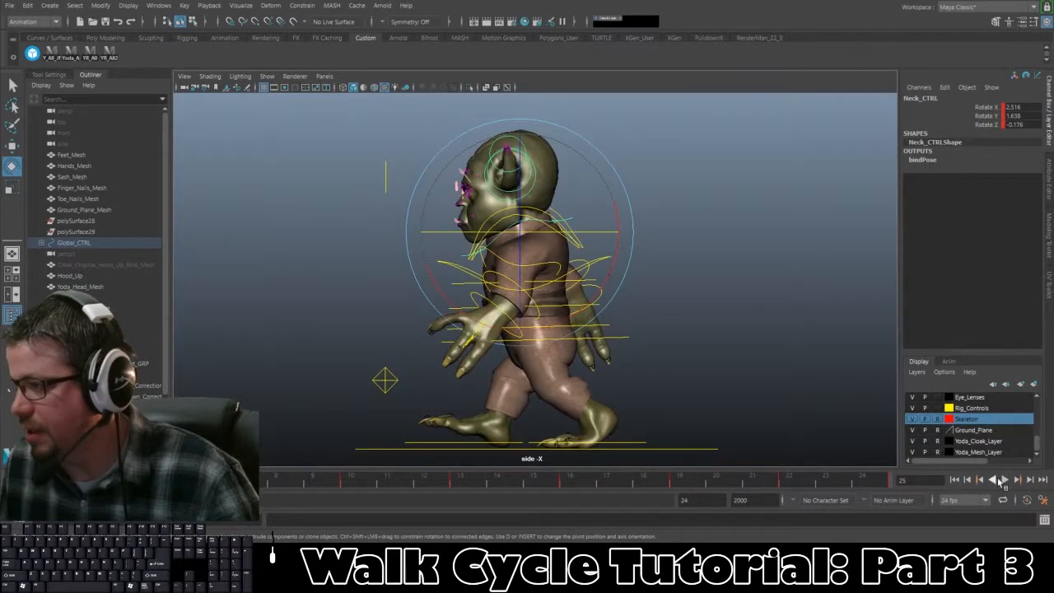
pyautogui.click(1003, 480)
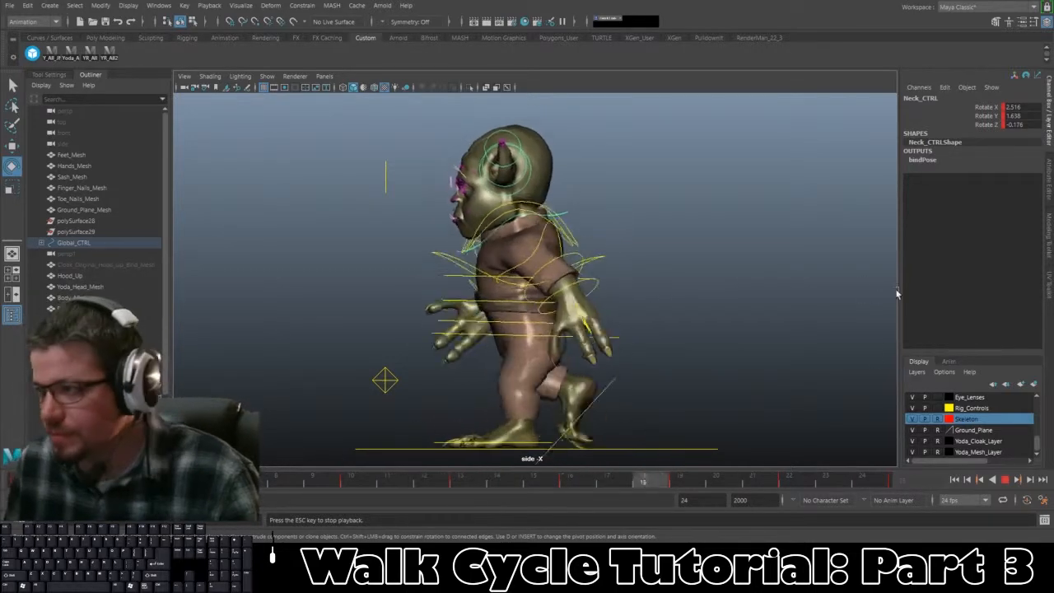
pyautogui.press('Escape')
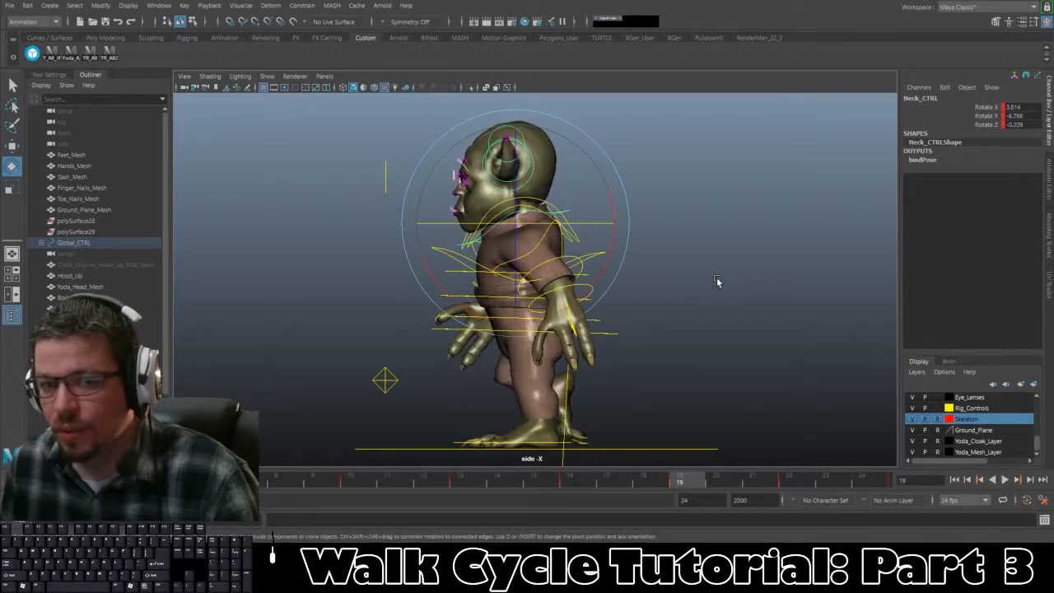
# Step: Deselect the neck control, show all four views, turn off X-Ray Joints in the top view and frame the character there
pyautogui.click(664, 275)
pyautogui.press('space')
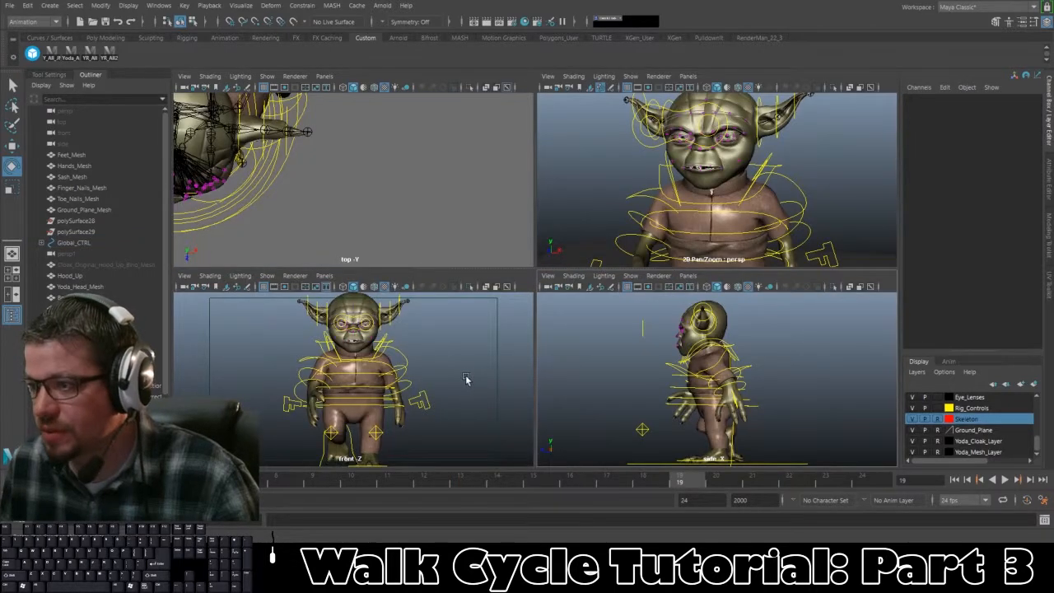
pyautogui.press('space')
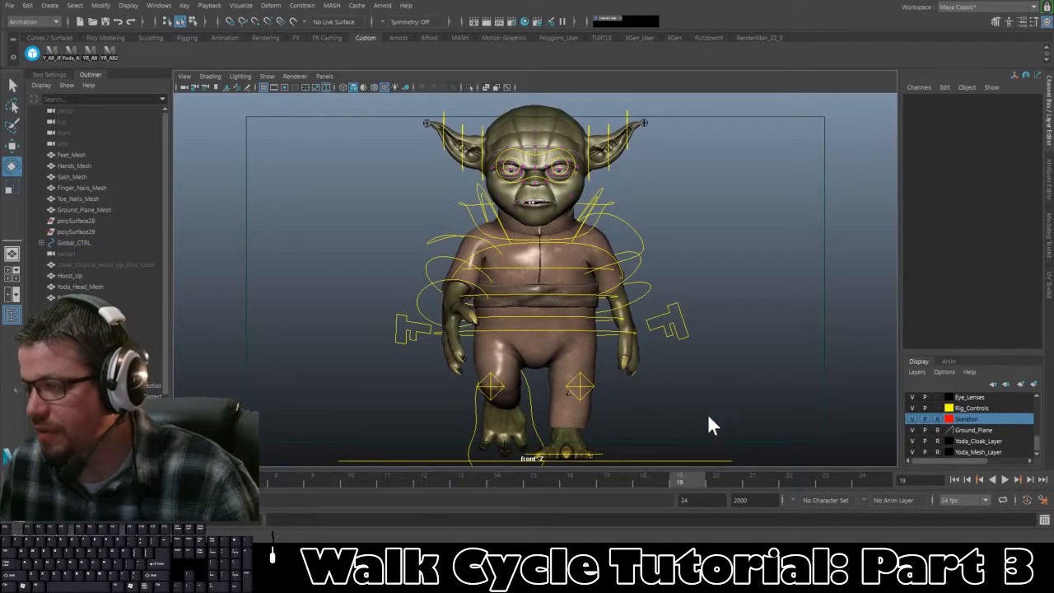
pyautogui.press('space')
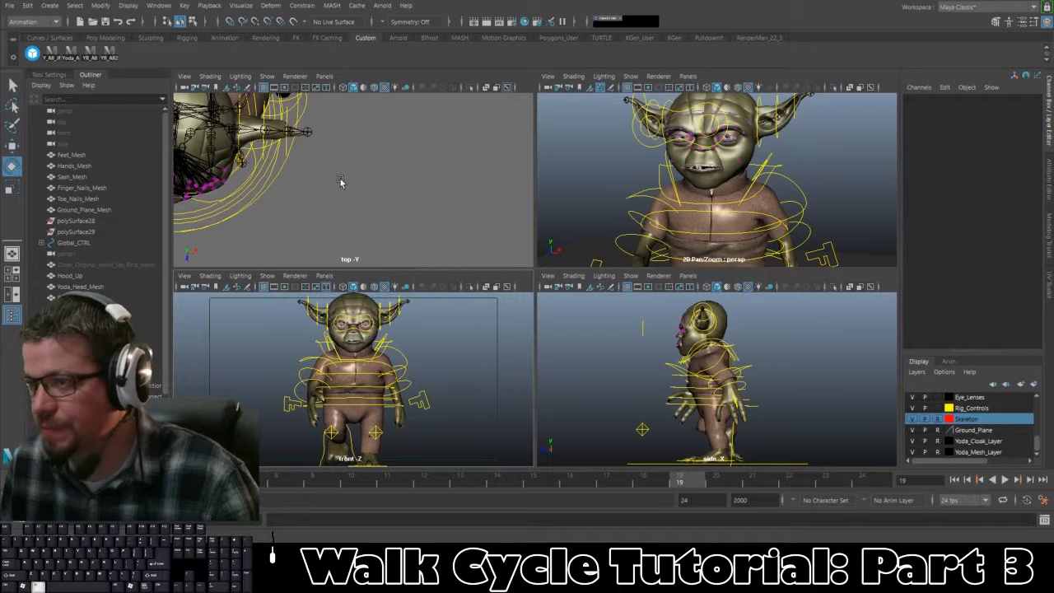
pyautogui.press('f')
pyautogui.click(210, 75)
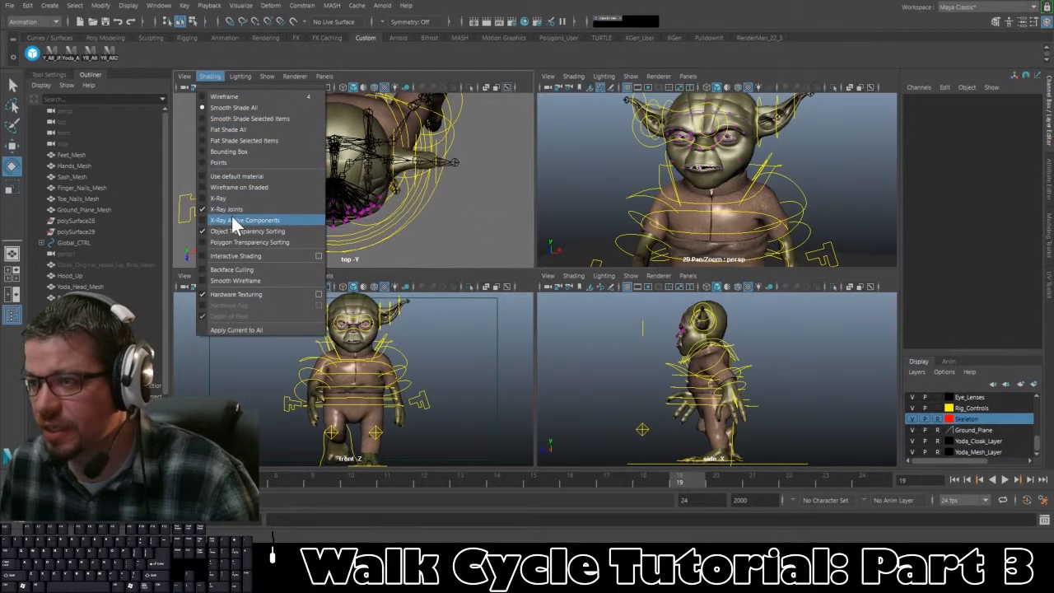
pyautogui.click(236, 209)
pyautogui.keyDown('alt'); pyautogui.moveTo(431, 216); pyautogui.dragTo(407, 183, button='right'); pyautogui.keyUp('alt')
pyautogui.keyDown('alt'); pyautogui.moveTo(407, 183); pyautogui.dragTo(417, 215, button='middle'); pyautogui.keyUp('alt')
pyautogui.moveTo(418, 216)
pyautogui.keyDown('alt'); pyautogui.mouseDown(button='right')
pyautogui.moveTo(392, 180)
pyautogui.moveTo(402, 217)
pyautogui.mouseUp(button='right'); pyautogui.keyUp('alt')
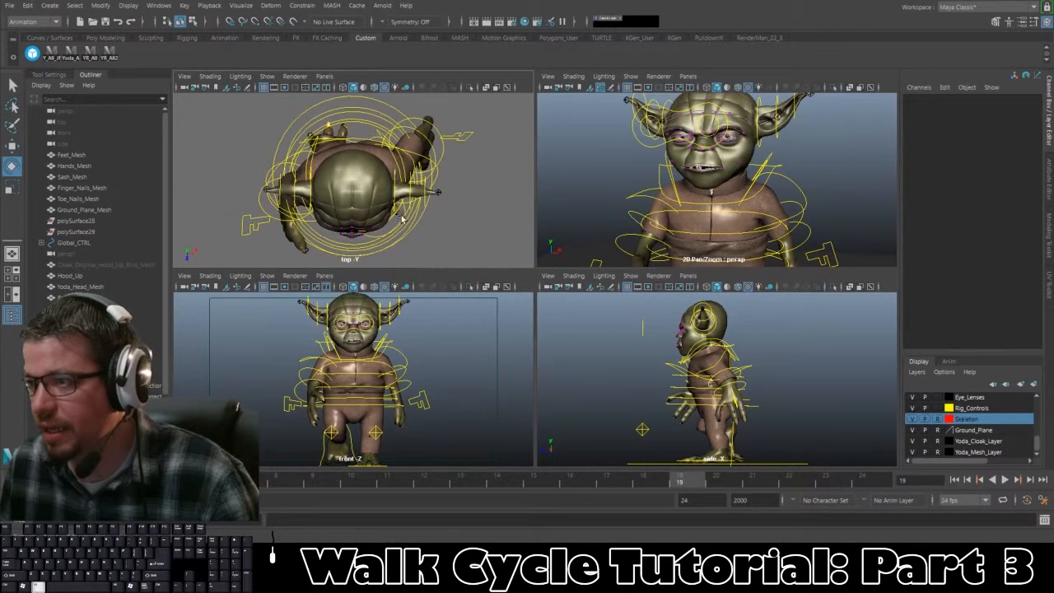
# Step: Play the walk cycle and examine the motion from above and in the perspective view
pyautogui.click(1004, 480)
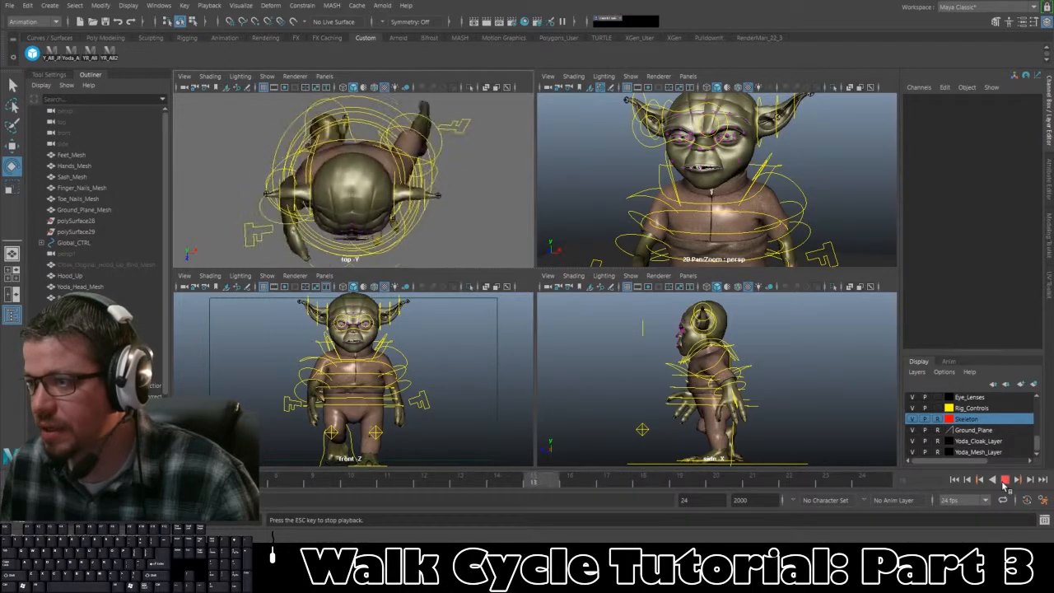
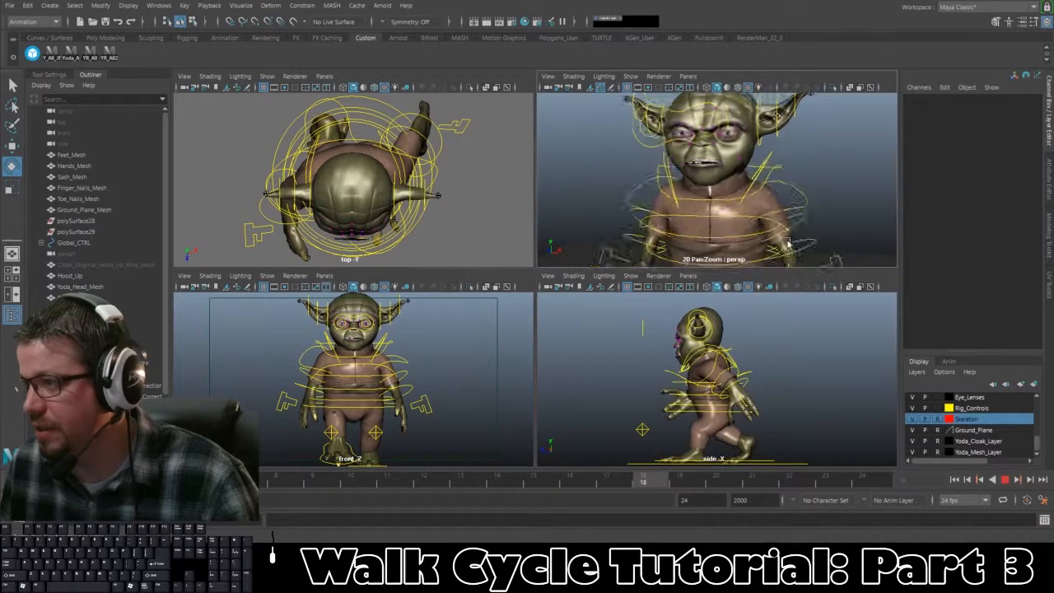
pyautogui.scroll(-5, 786, 243)
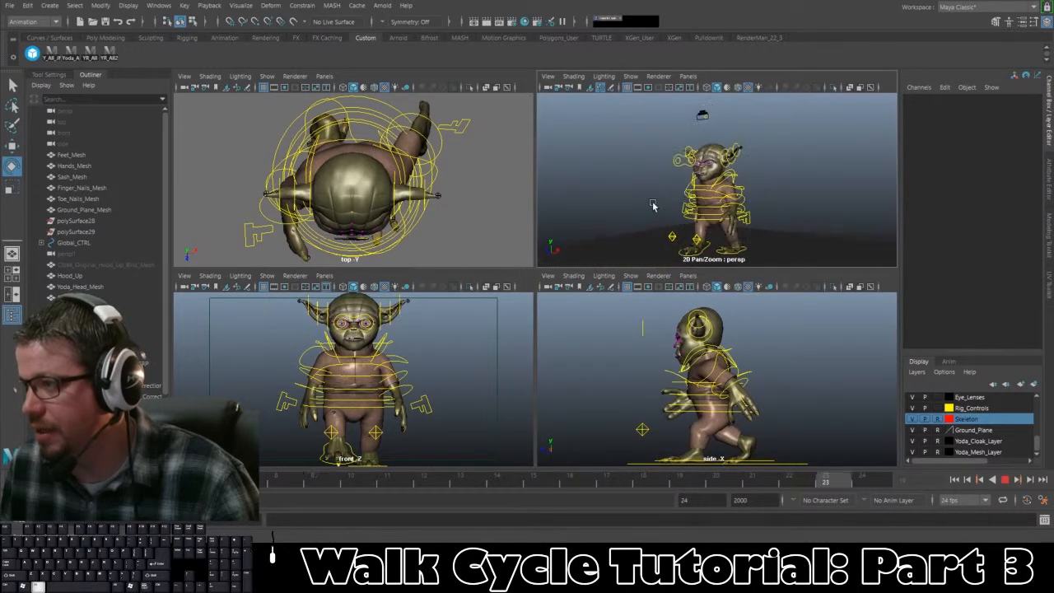
pyautogui.keyDown('alt'); pyautogui.moveTo(652, 203); pyautogui.dragTo(629, 173, button='middle'); pyautogui.keyUp('alt')
pyautogui.keyDown('alt'); pyautogui.moveTo(628, 173); pyautogui.dragTo(634, 187, button='right'); pyautogui.keyUp('alt')
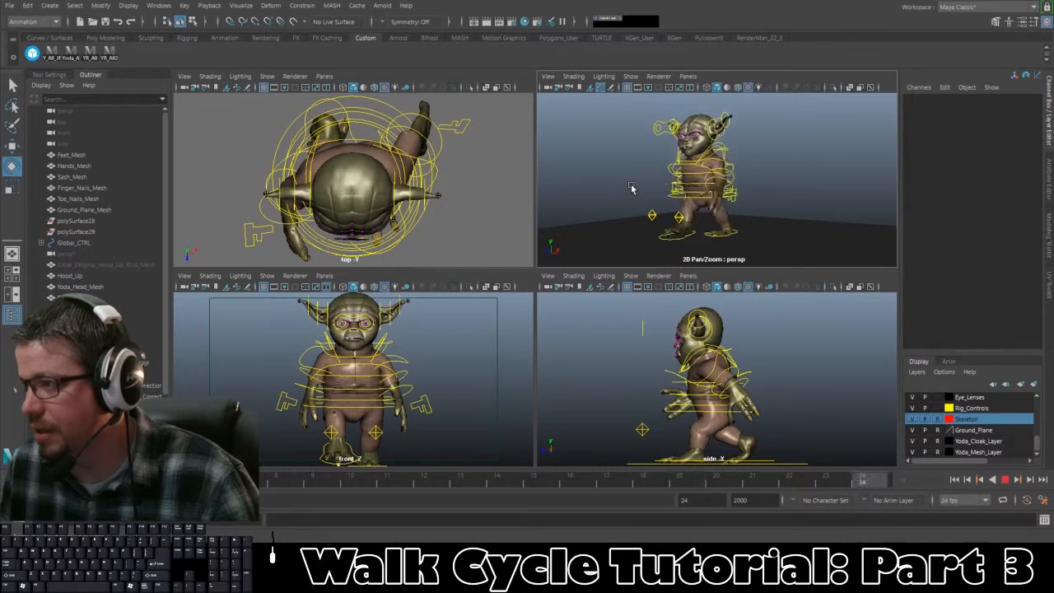
pyautogui.click(1005, 479)
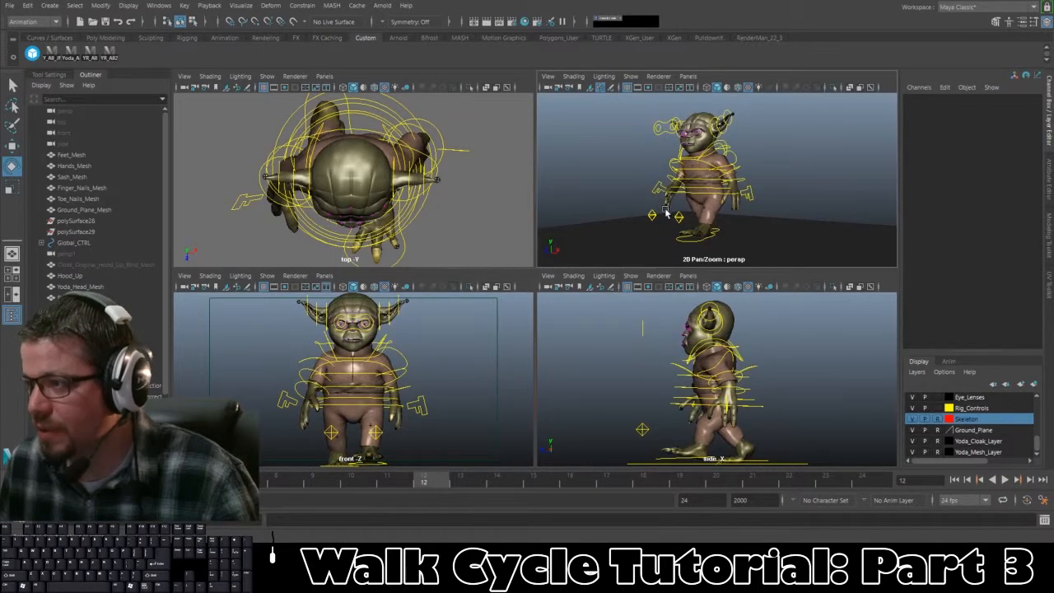
# Step: Maximize the perspective view, select the left hand's L_Fingers_CTRL and go to frame 1
pyautogui.press('space')
pyautogui.keyDown('alt'); pyautogui.moveTo(604, 226); pyautogui.dragTo(671, 238); pyautogui.keyUp('alt')
pyautogui.keyDown('alt'); pyautogui.moveTo(521, 247); pyautogui.dragTo(614, 331, button='right'); pyautogui.keyUp('alt')
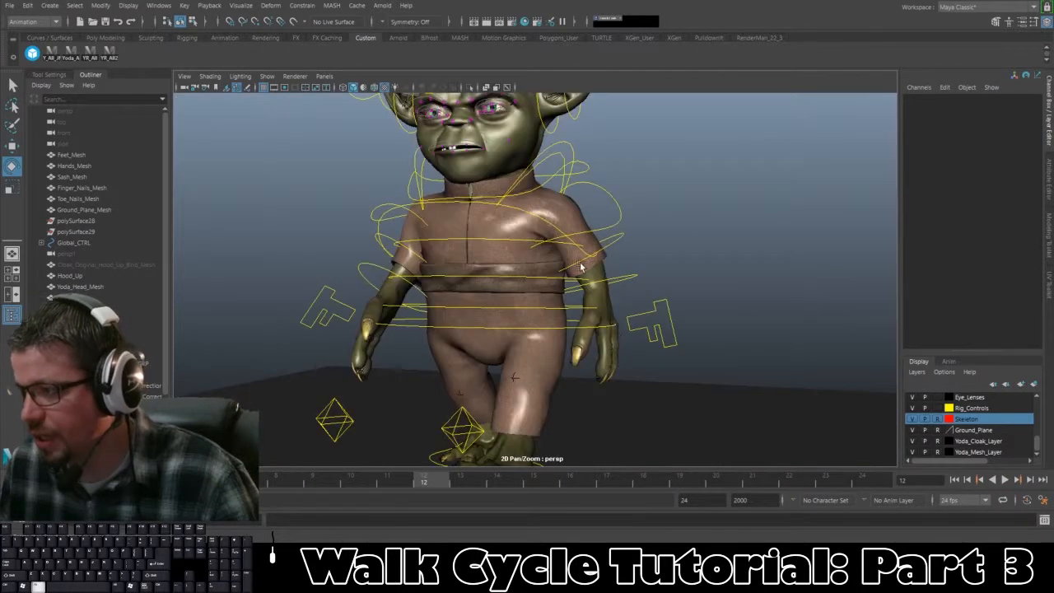
pyautogui.keyDown('alt'); pyautogui.moveTo(583, 266); pyautogui.dragTo(530, 294, button='right'); pyautogui.keyUp('alt')
pyautogui.click(691, 312)
pyautogui.keyDown('alt'); pyautogui.moveTo(530, 294); pyautogui.dragTo(449, 272); pyautogui.keyUp('alt')
pyautogui.keyDown('alt'); pyautogui.moveTo(449, 272); pyautogui.dragTo(397, 229, button='right'); pyautogui.keyUp('alt')
pyautogui.keyDown('alt'); pyautogui.moveTo(344, 353); pyautogui.dragTo(365, 336); pyautogui.keyUp('alt')
pyautogui.keyDown('alt'); pyautogui.moveTo(364, 337); pyautogui.dragTo(370, 313, button='right'); pyautogui.keyUp('alt')
pyautogui.keyDown('alt'); pyautogui.moveTo(370, 313); pyautogui.dragTo(360, 330); pyautogui.keyUp('alt')
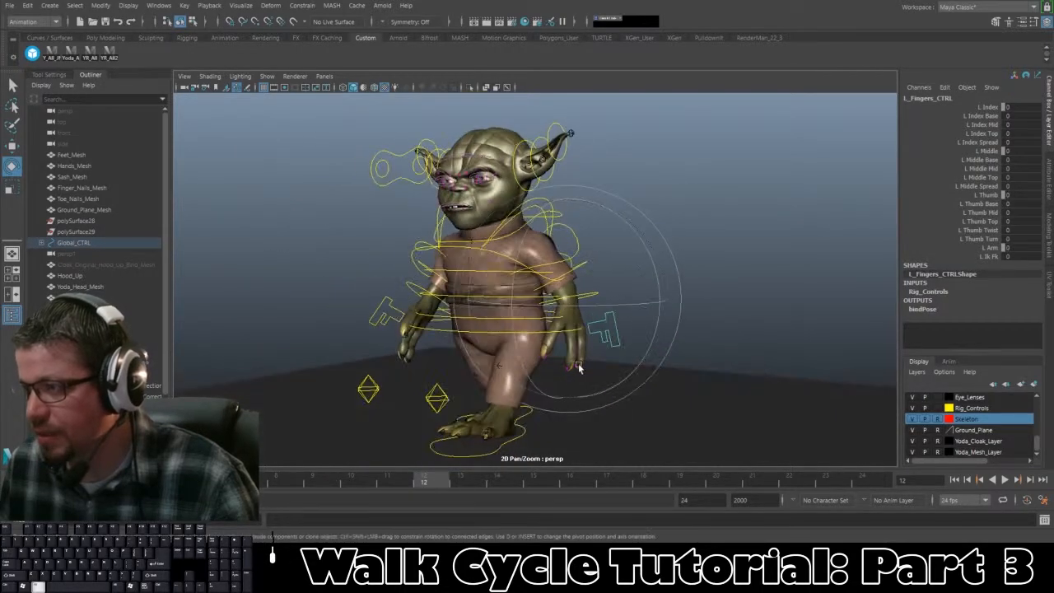
pyautogui.keyDown('alt'); pyautogui.moveTo(360, 330); pyautogui.dragTo(609, 411, button='right'); pyautogui.keyUp('alt')
pyautogui.keyDown('alt'); pyautogui.moveTo(609, 411); pyautogui.dragTo(587, 397); pyautogui.keyUp('alt')
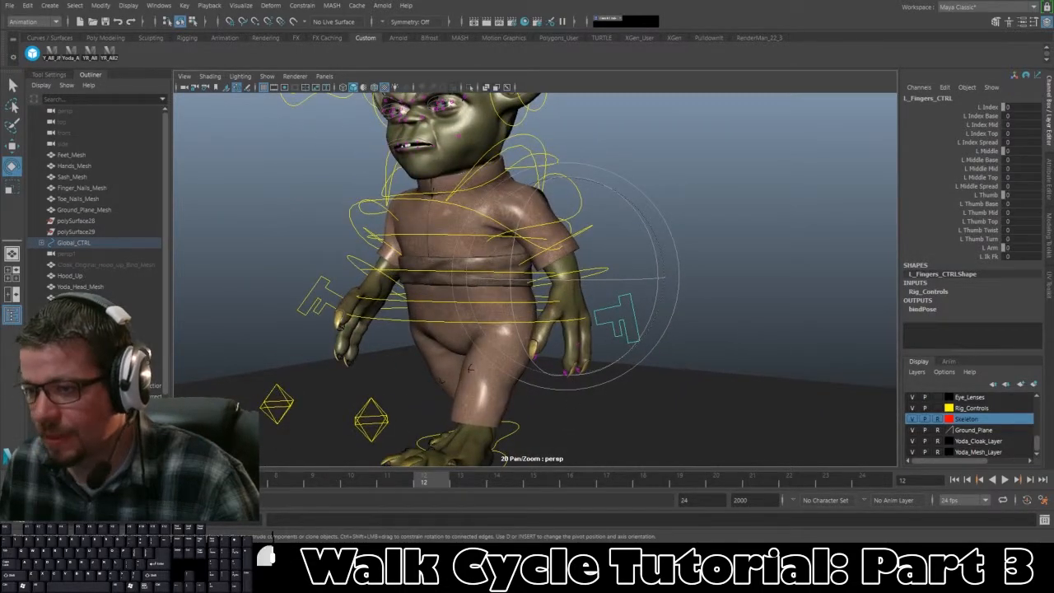
pyautogui.hotkey('alt', 'shift', 'v')
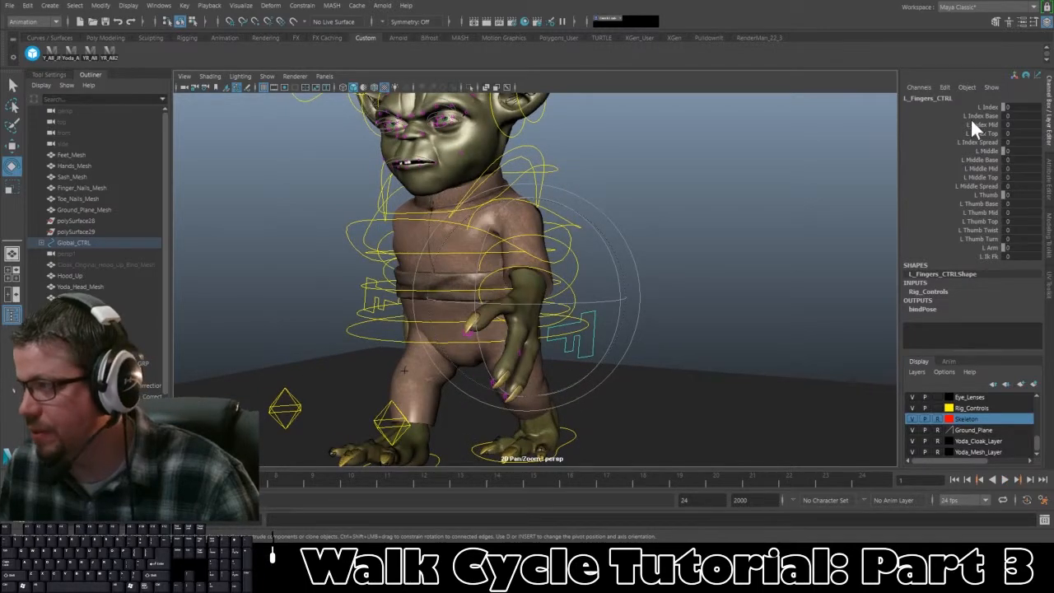
# Step: Curl the left index finger with Index Base at -17.7 and Index Mid and Top at -33, and key it at frame 1
pyautogui.moveTo(974, 116); pyautogui.dragTo(976, 128)
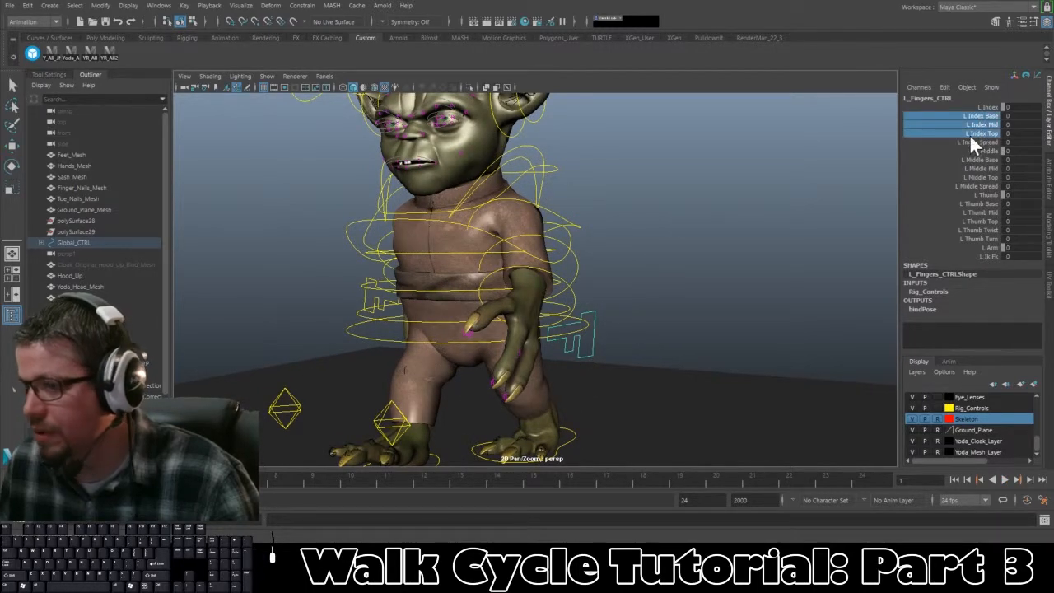
pyautogui.moveTo(728, 221); pyautogui.dragTo(661, 228, button='middle')
pyautogui.hotkey('ctrl', 'z')
pyautogui.keyDown('alt'); pyautogui.moveTo(641, 260); pyautogui.dragTo(726, 259); pyautogui.keyUp('alt')
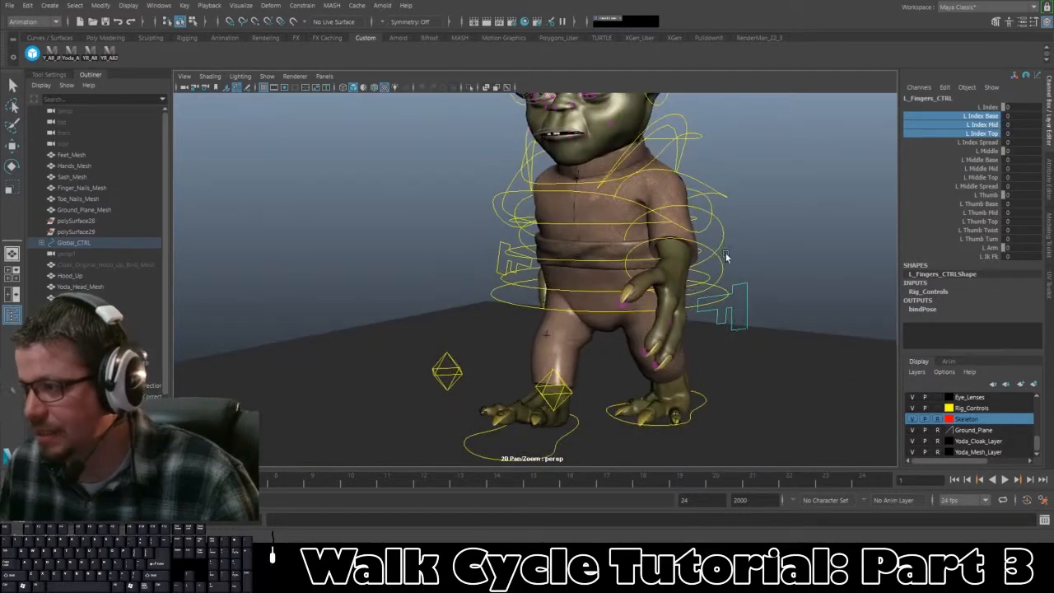
pyautogui.moveTo(728, 257); pyautogui.dragTo(629, 254, button='middle')
pyautogui.moveTo(977, 125); pyautogui.dragTo(978, 132)
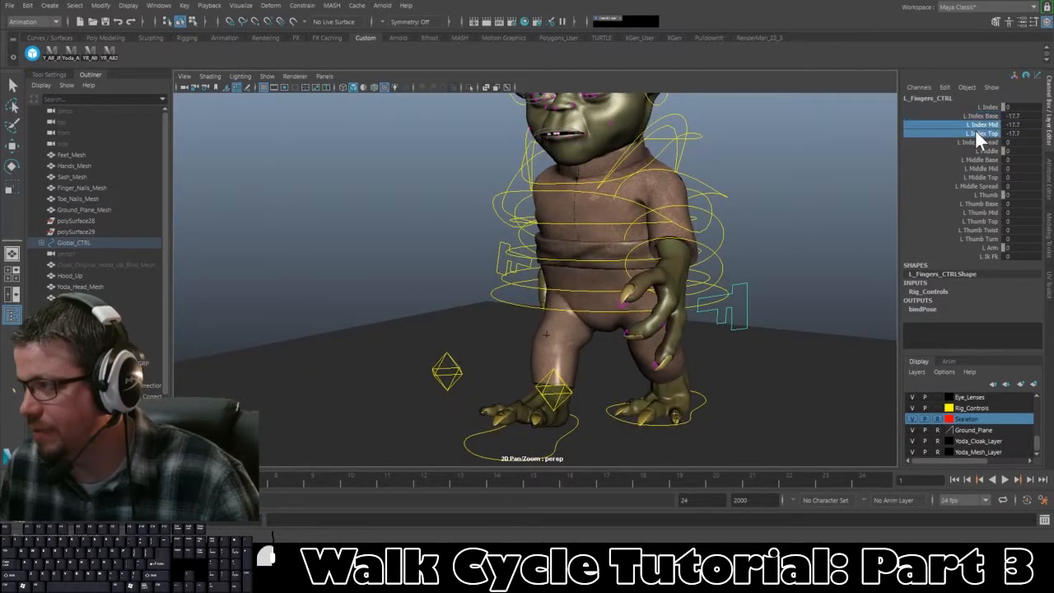
pyautogui.keyDown('alt'); pyautogui.moveTo(707, 249); pyautogui.dragTo(694, 290); pyautogui.keyUp('alt')
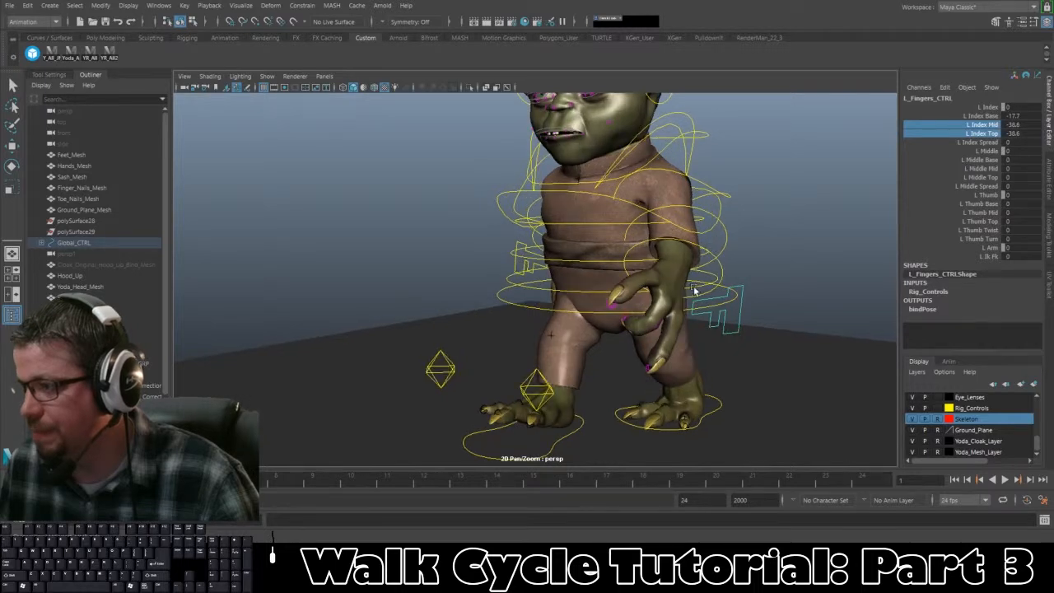
pyautogui.press('s')
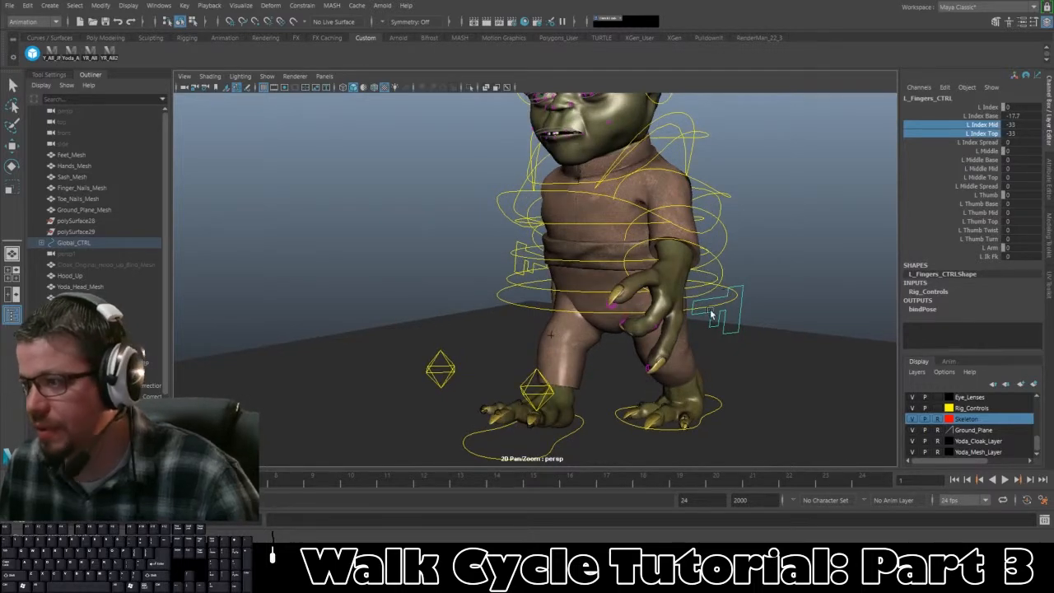
# Step: Curl the left middle finger with Middle Base and Mid at -12.7 and Middle Top at -25.8, and key it at frame 1
pyautogui.click(977, 159)
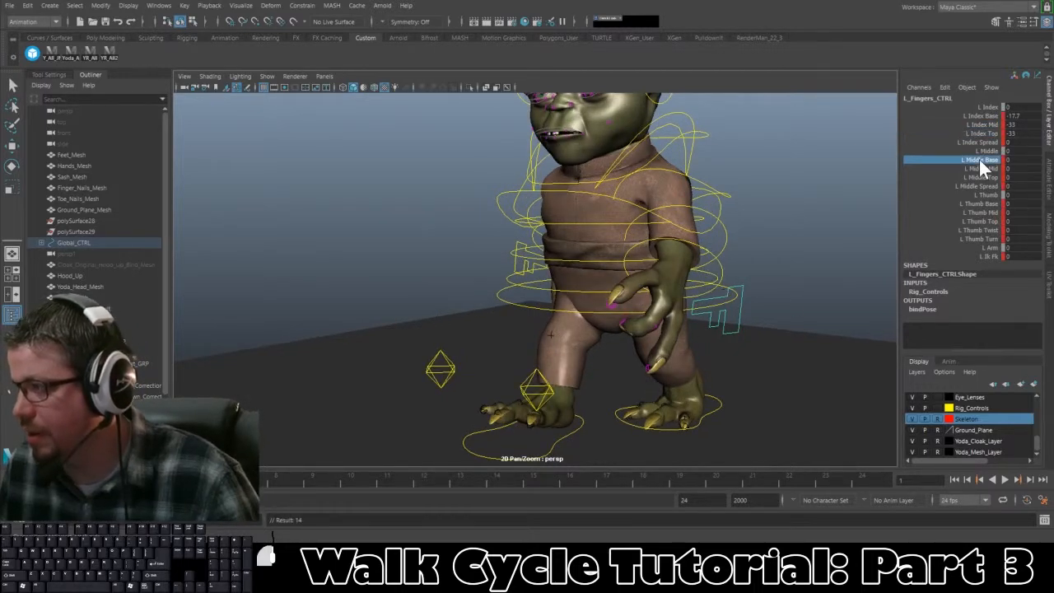
pyautogui.moveTo(727, 276); pyautogui.dragTo(656, 281, button='middle')
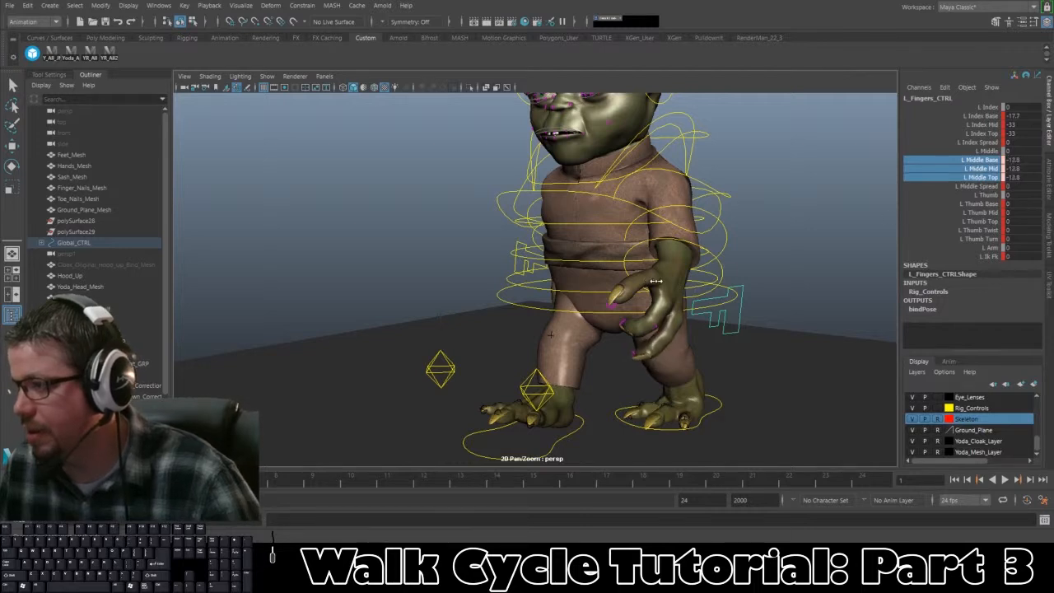
pyautogui.click(980, 177)
pyautogui.moveTo(680, 245); pyautogui.dragTo(671, 244, button='middle')
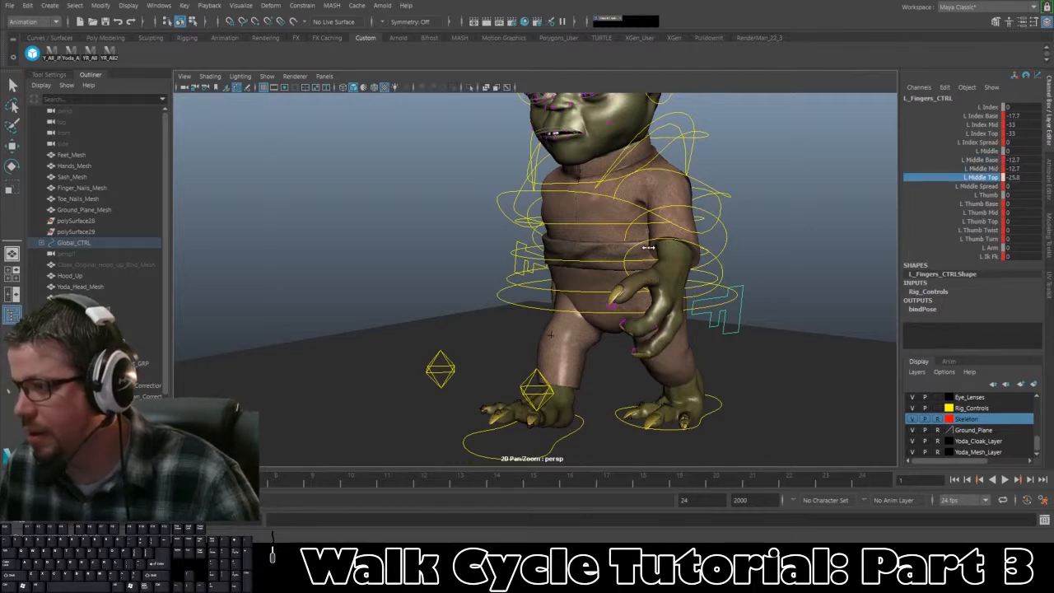
pyautogui.press('s')
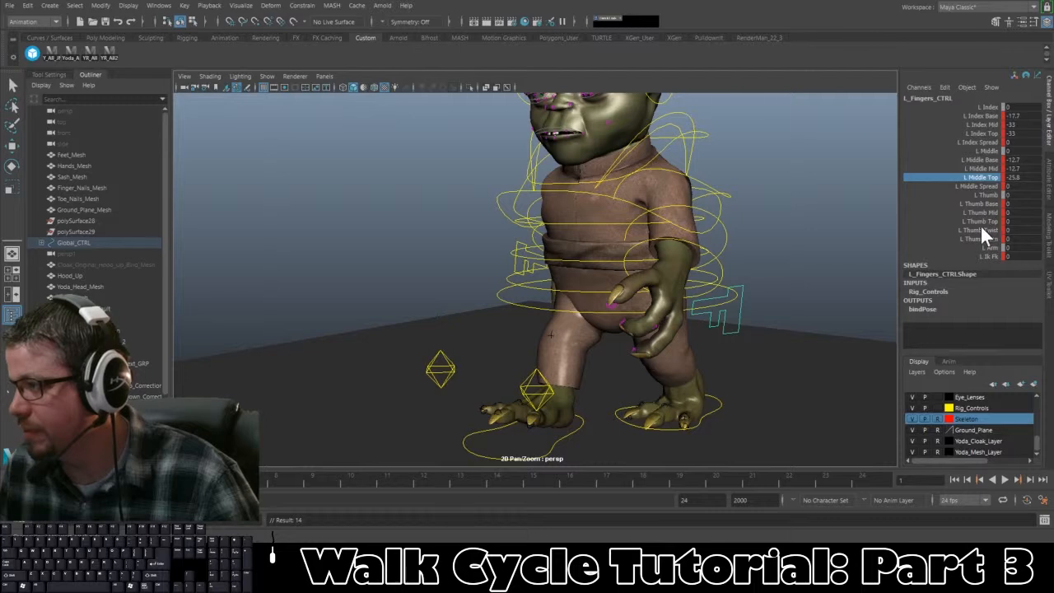
# Step: Pose the left thumb with Thumb Base 10, Mid 6.6, Top 20.9 and Turn -0.6, and key it at frame 1
pyautogui.click(980, 230)
pyautogui.moveTo(738, 267); pyautogui.dragTo(727, 240, button='middle')
pyautogui.click(981, 238)
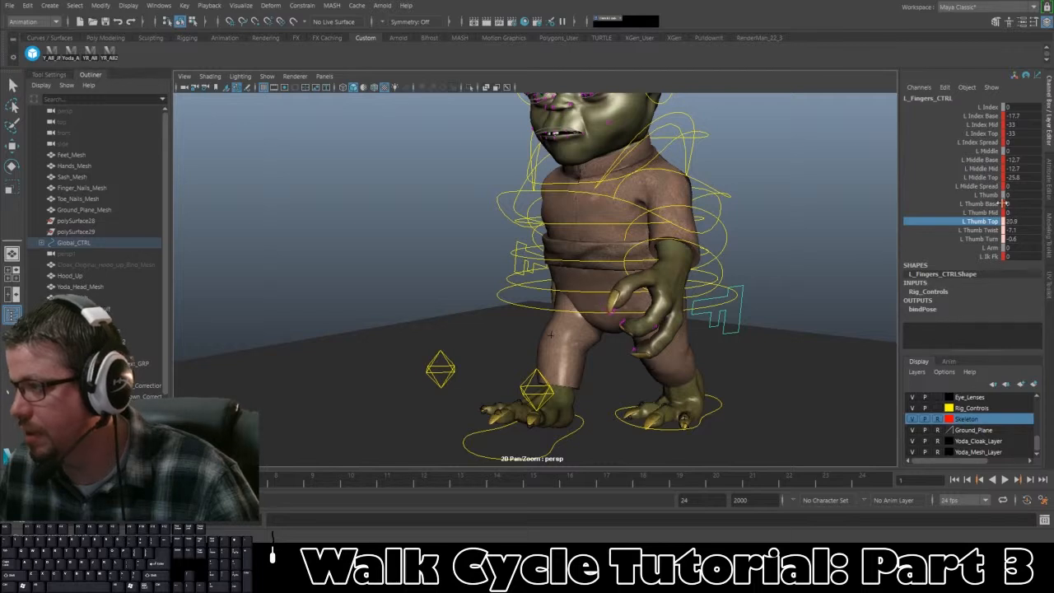
pyautogui.moveTo(809, 254); pyautogui.dragTo(835, 250, button='middle')
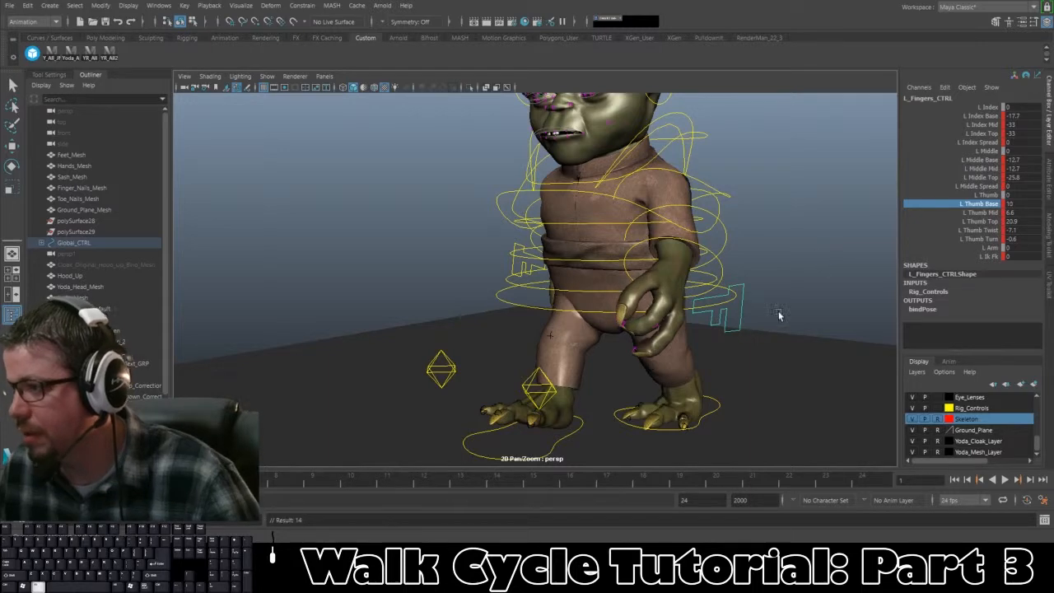
pyautogui.keyDown('alt'); pyautogui.moveTo(833, 256); pyautogui.dragTo(843, 313); pyautogui.keyUp('alt')
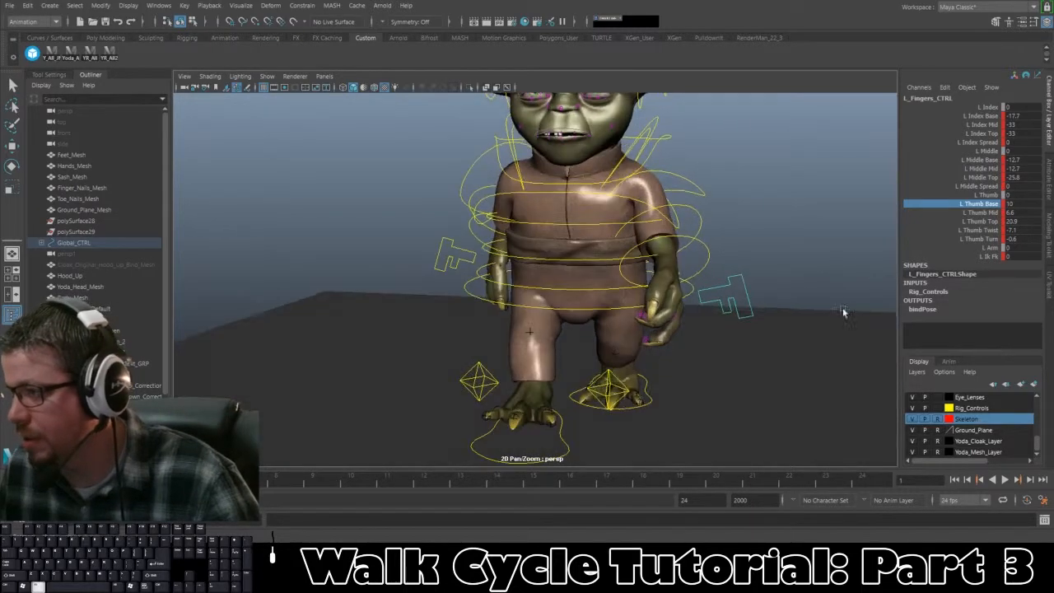
# Step: Set the left hand's Thumb Twist to -36, checking the hand from several angles
pyautogui.click(989, 232)
pyautogui.moveTo(781, 232); pyautogui.dragTo(711, 234, button='middle')
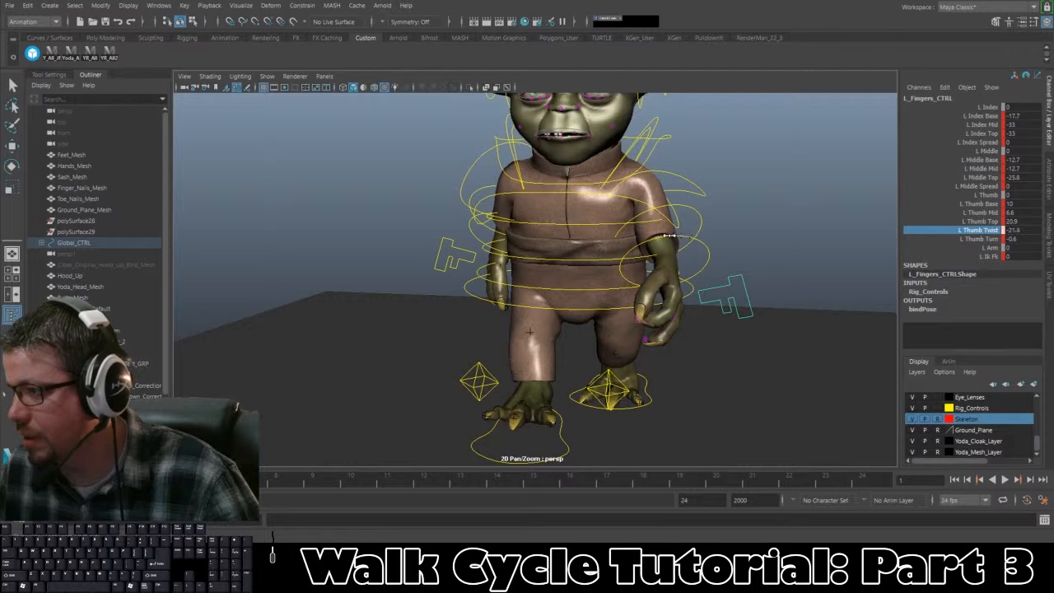
pyautogui.keyDown('alt'); pyautogui.moveTo(739, 287); pyautogui.dragTo(495, 219); pyautogui.keyUp('alt')
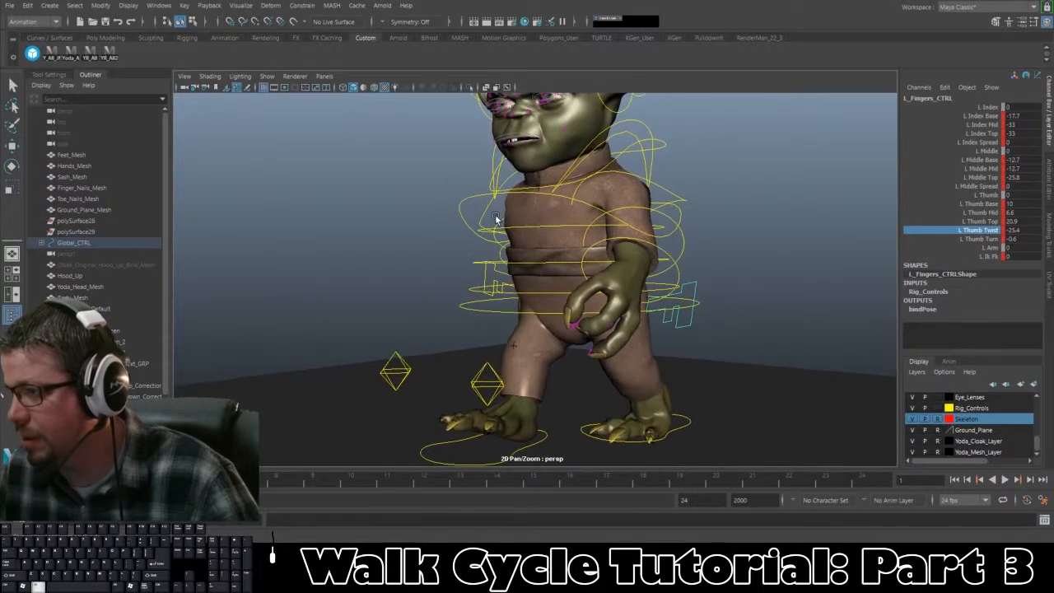
pyautogui.scroll(5, 496, 218)
pyautogui.moveTo(721, 265); pyautogui.dragTo(663, 270, button='middle')
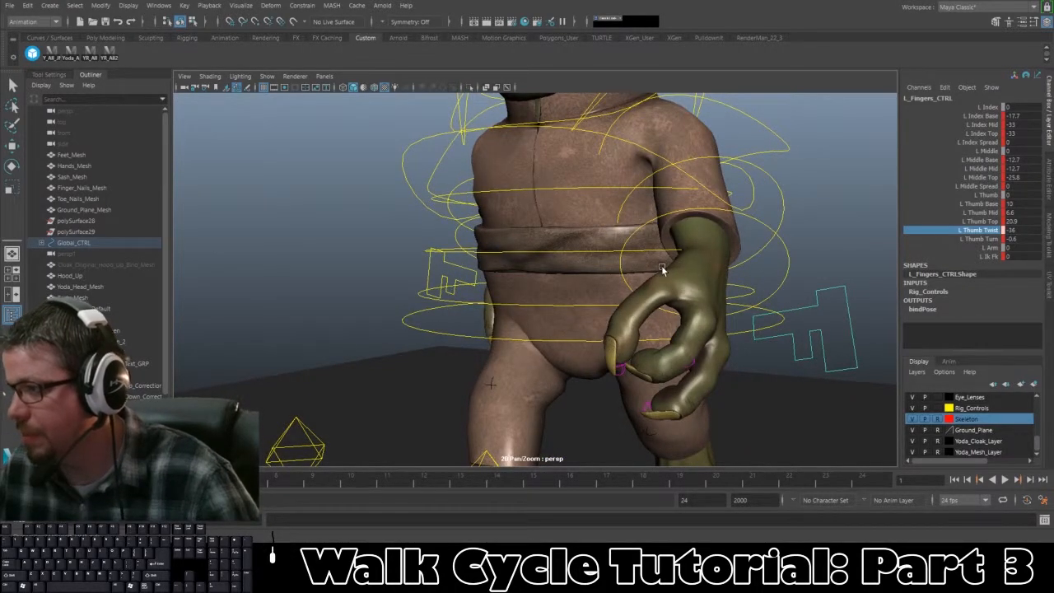
pyautogui.keyDown('alt'); pyautogui.moveTo(664, 300); pyautogui.dragTo(725, 314); pyautogui.keyUp('alt')
pyautogui.keyDown('alt'); pyautogui.moveTo(720, 309); pyautogui.dragTo(603, 238, button='right'); pyautogui.keyUp('alt')
pyautogui.keyDown('alt'); pyautogui.moveTo(603, 238); pyautogui.dragTo(618, 242); pyautogui.keyUp('alt')
# Step: Select R_Fingers_CTRL, curl the right index finger with Index Base at -19.3 and Mid and Top at -28.1, and key it at frame 1
pyautogui.click(368, 252)
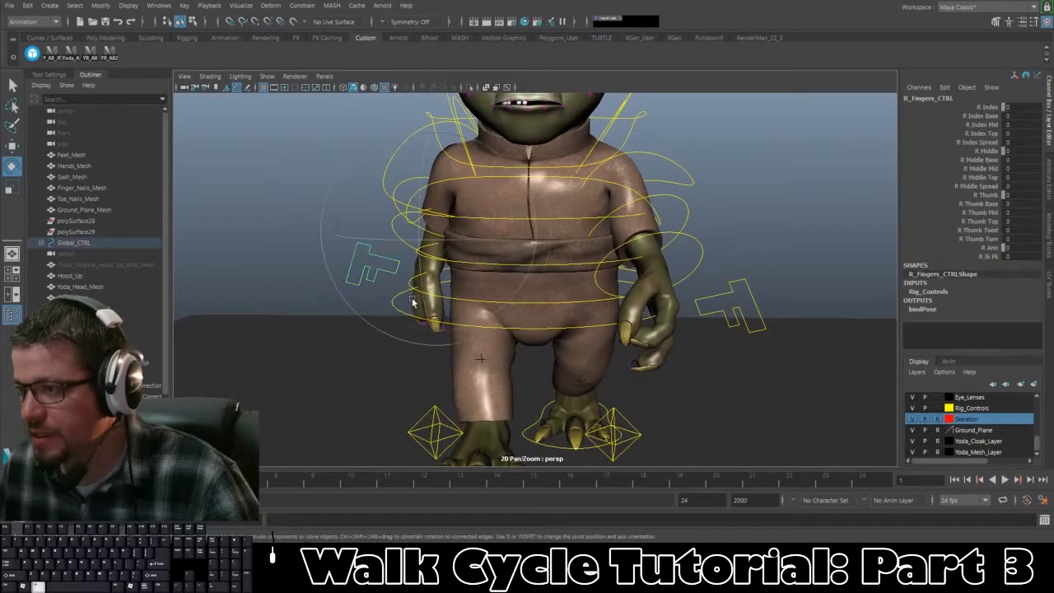
pyautogui.keyDown('alt'); pyautogui.moveTo(413, 303); pyautogui.dragTo(484, 302); pyautogui.keyUp('alt')
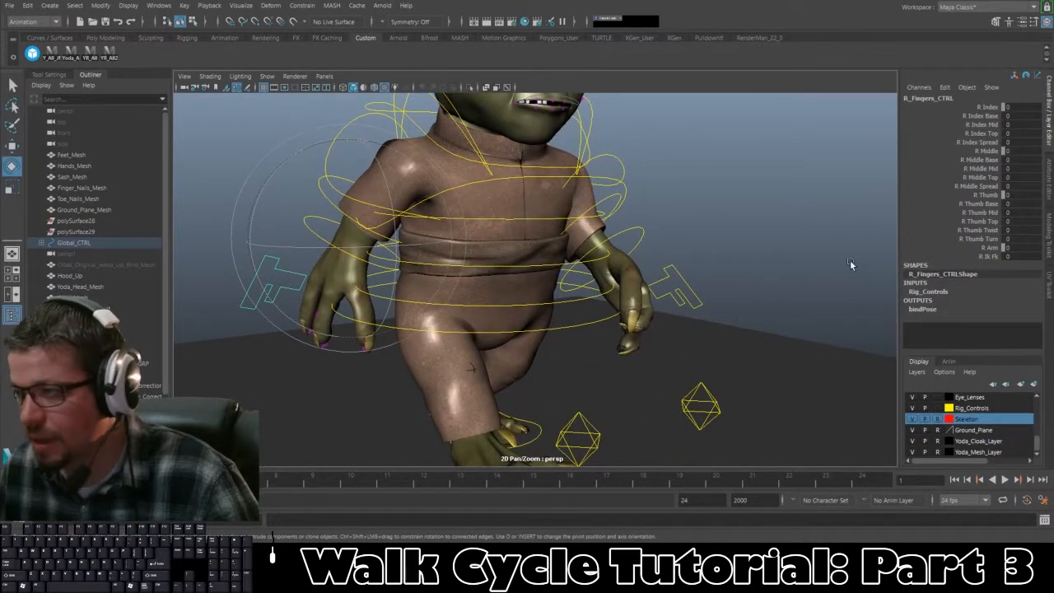
pyautogui.moveTo(985, 116); pyautogui.dragTo(987, 133)
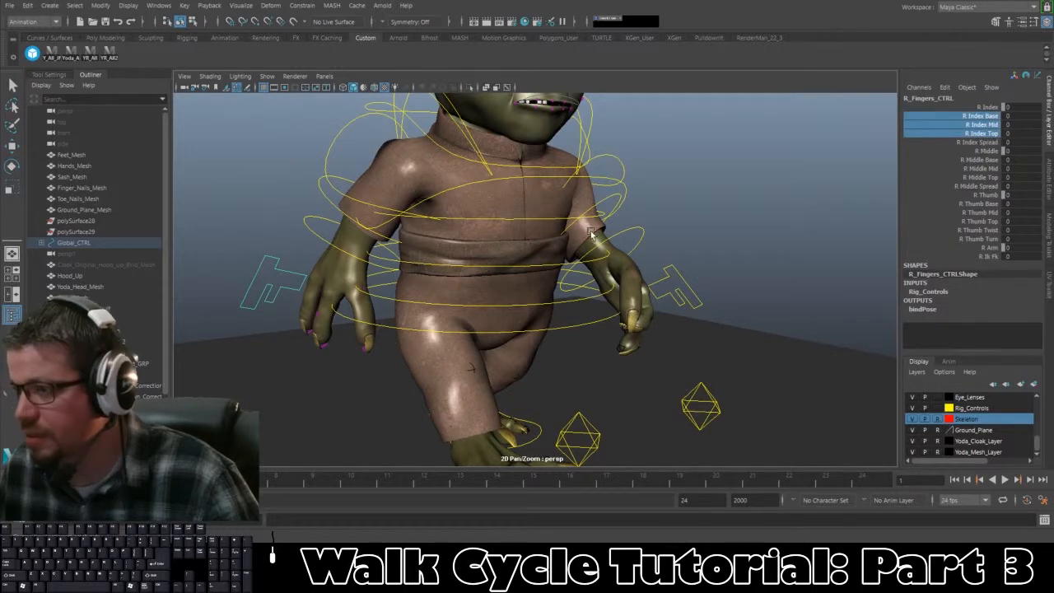
pyautogui.moveTo(593, 236); pyautogui.dragTo(463, 242, button='middle')
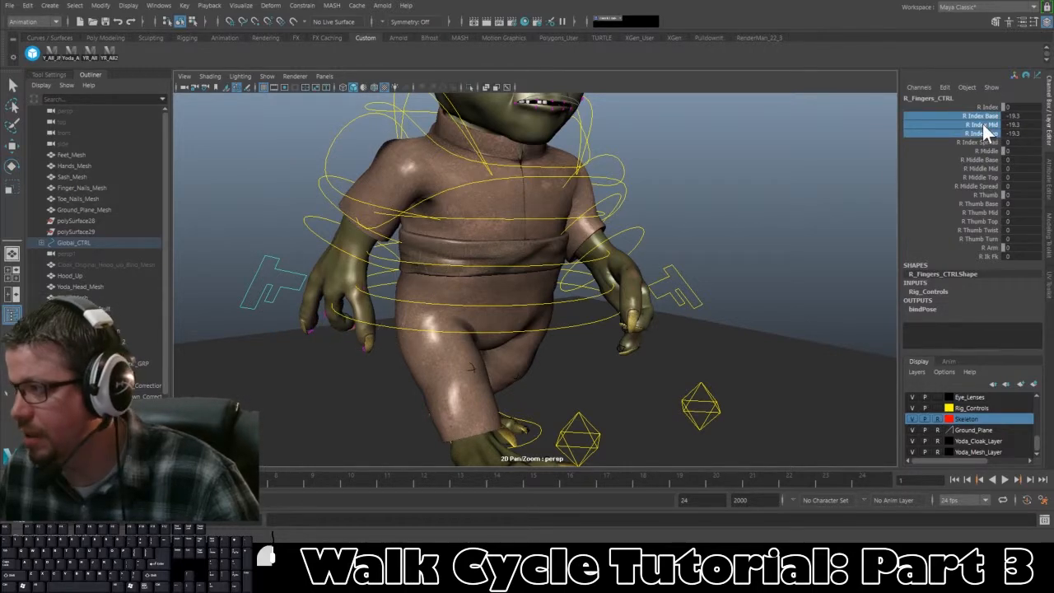
pyautogui.press('s')
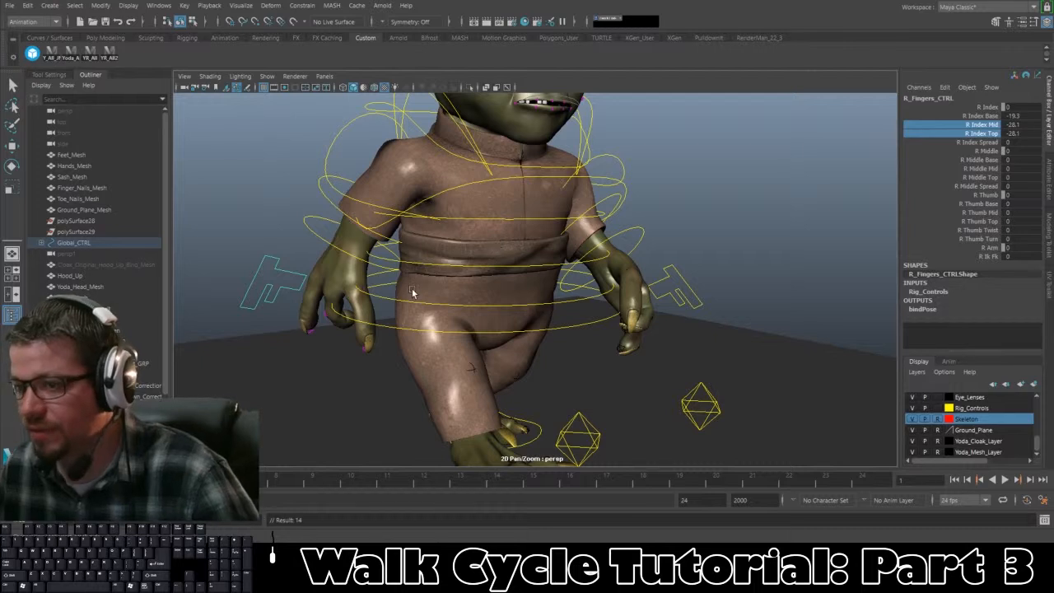
pyautogui.moveTo(977, 160); pyautogui.dragTo(977, 169)
pyautogui.moveTo(511, 247); pyautogui.dragTo(432, 259, button='middle')
pyautogui.hotkey('ctrl', 'z')
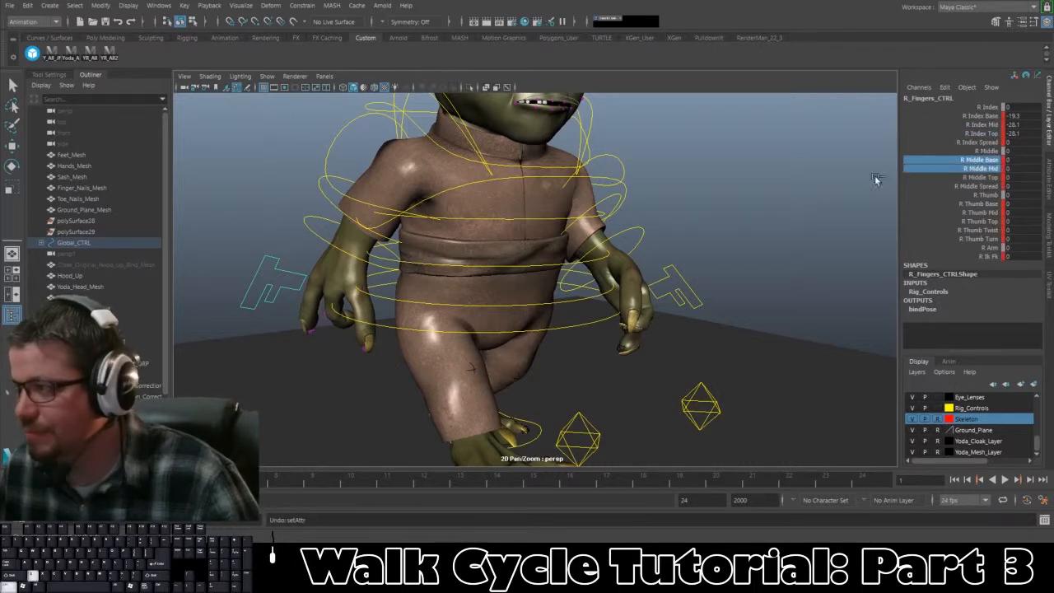
# Step: Pose the right middle finger with Middle Base -11.2, Mid -31.6 and Top 17.2, and key it at frame 1
pyautogui.click(988, 169)
pyautogui.click(983, 160)
pyautogui.moveTo(490, 204)
pyautogui.mouseDown(button='middle')
pyautogui.moveTo(392, 208)
pyautogui.moveTo(481, 214)
pyautogui.mouseUp(button='middle')
pyautogui.click(980, 169)
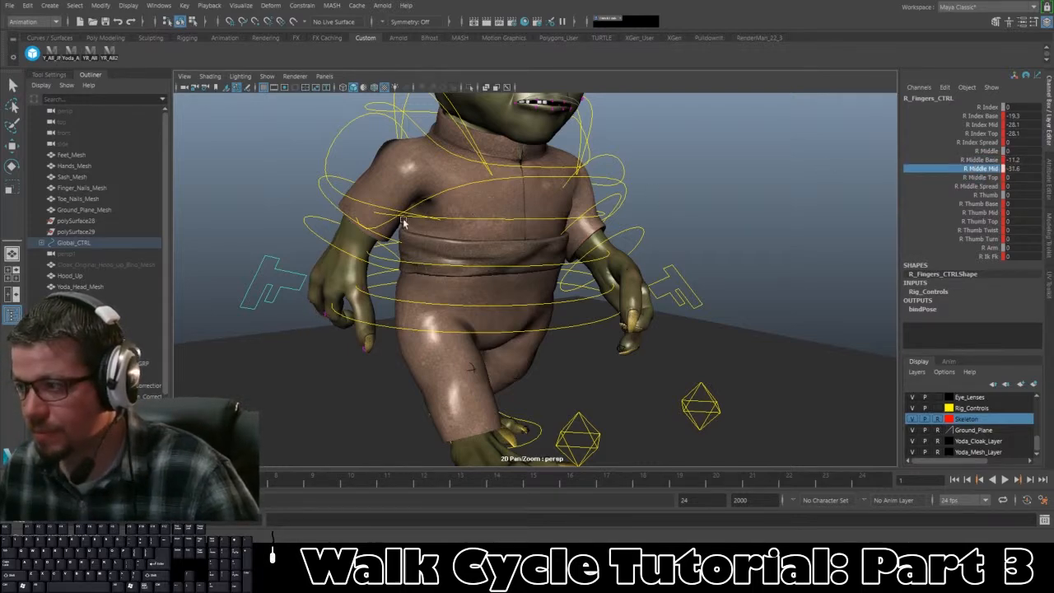
pyautogui.press('s')
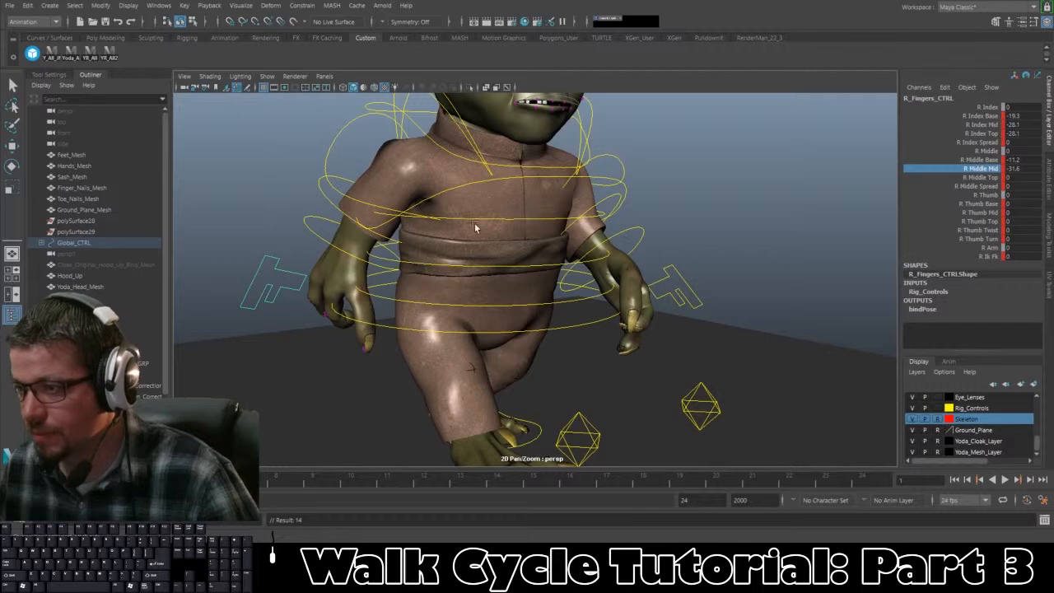
pyautogui.click(984, 177)
pyautogui.moveTo(791, 206); pyautogui.dragTo(730, 206, button='middle')
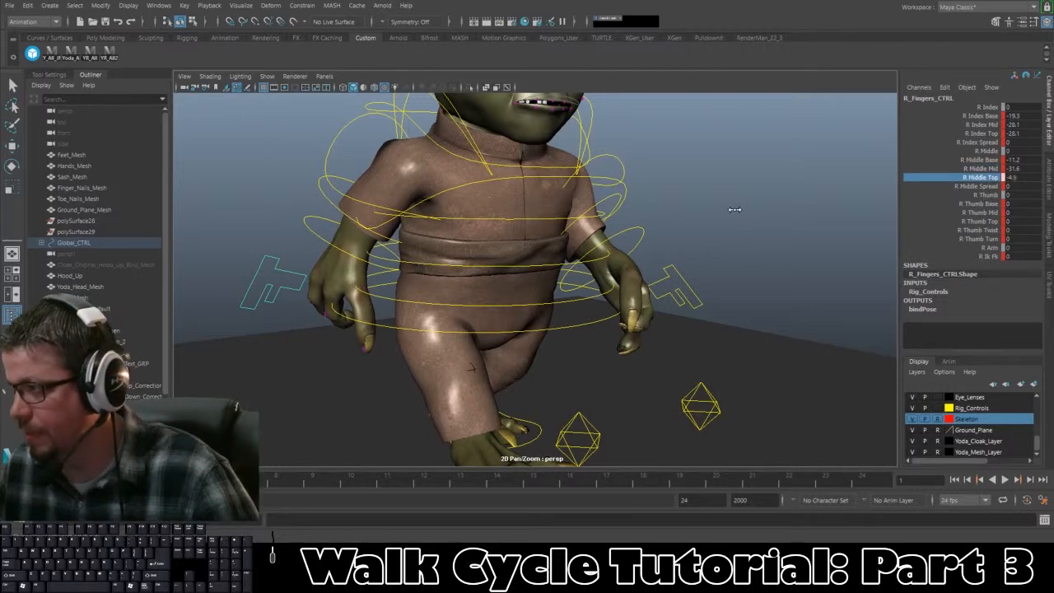
pyautogui.keyDown('alt'); pyautogui.moveTo(735, 209); pyautogui.dragTo(649, 247); pyautogui.keyUp('alt')
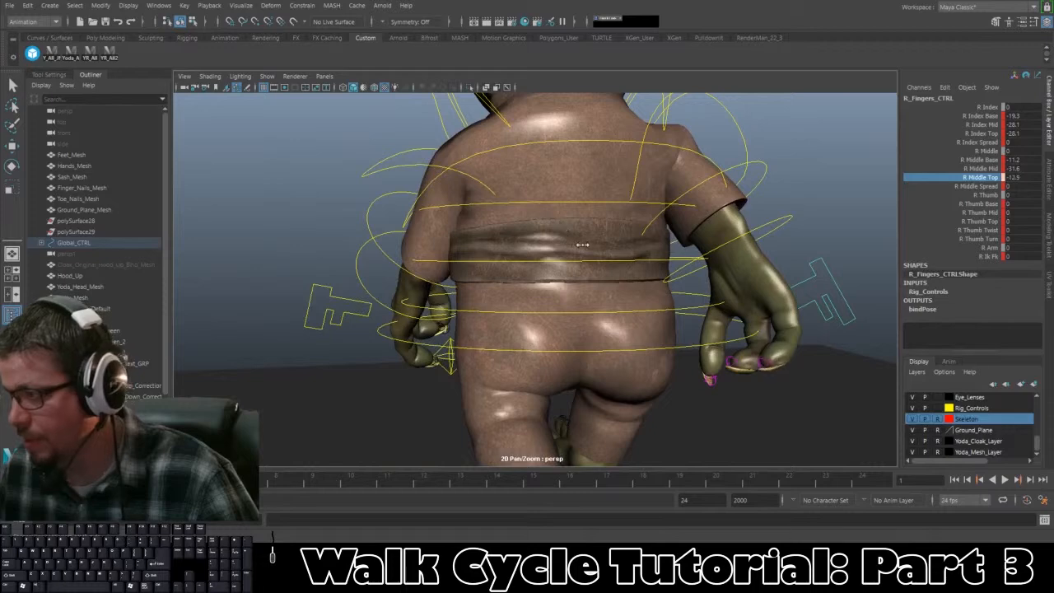
pyautogui.moveTo(570, 248); pyautogui.dragTo(766, 263, button='middle')
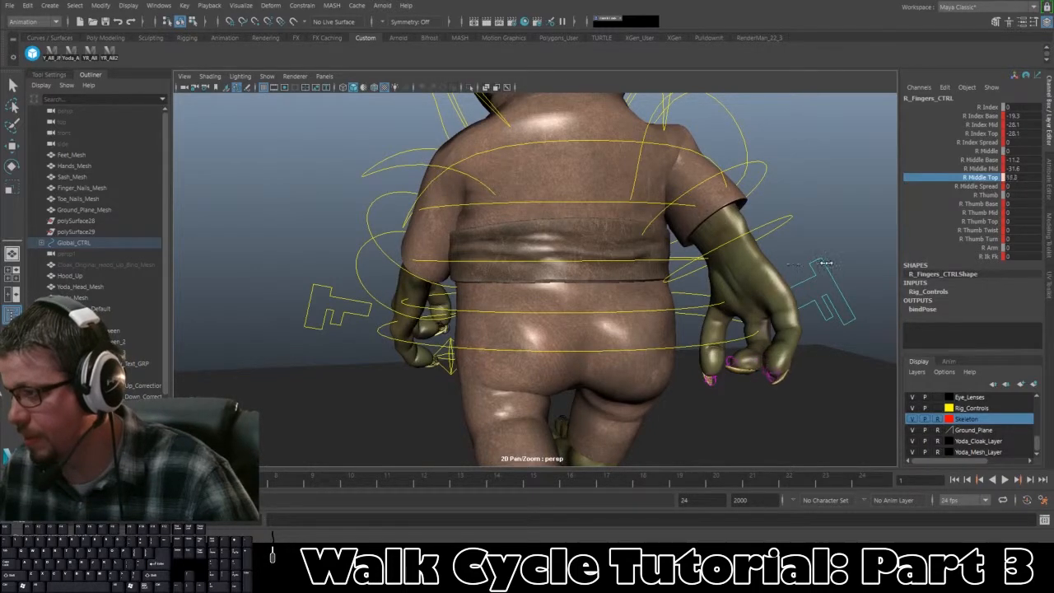
# Step: Pose the right thumb with Thumb Base 2.1, Mid 10.9, Top 16.7, Twist -11 and Turn -5.3
pyautogui.click(987, 204)
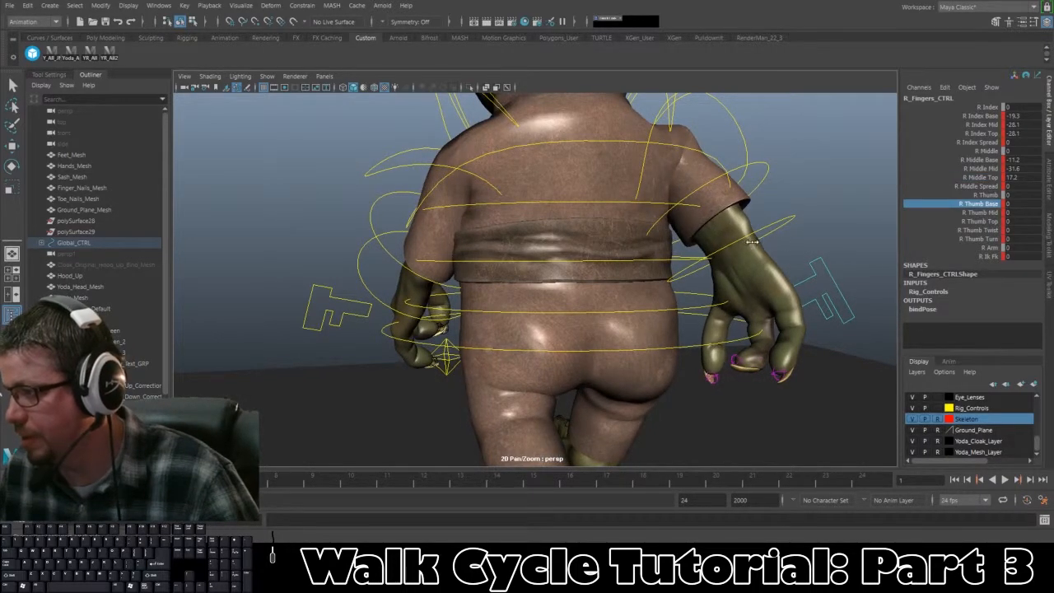
pyautogui.moveTo(752, 242); pyautogui.dragTo(842, 224, button='middle')
pyautogui.click(962, 212)
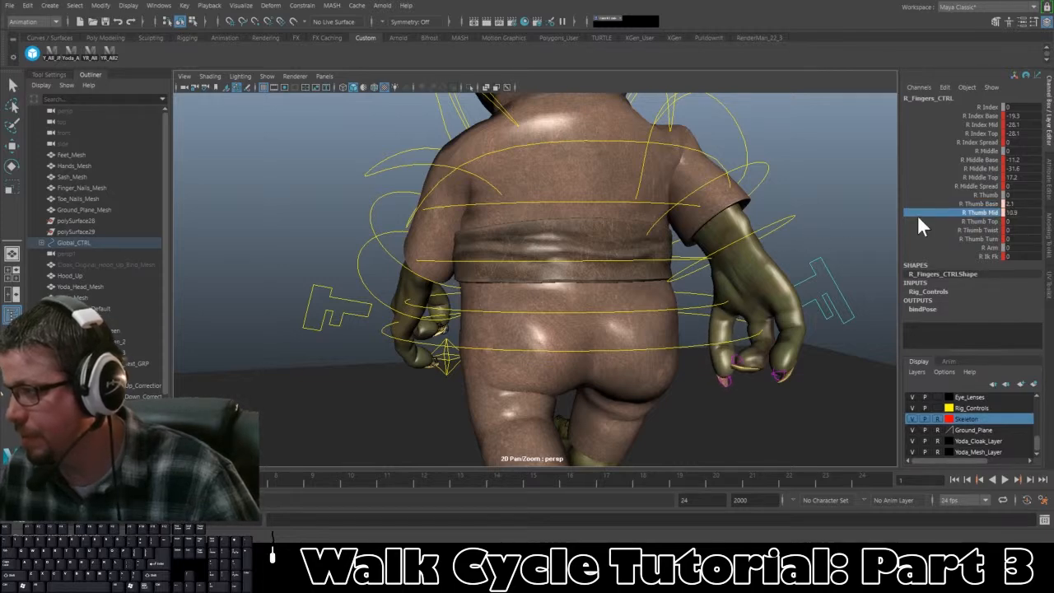
pyautogui.click(964, 222)
pyautogui.moveTo(768, 230)
pyautogui.mouseDown(button='middle')
pyautogui.moveTo(873, 231)
pyautogui.moveTo(748, 229)
pyautogui.mouseUp(button='middle')
pyautogui.click(984, 230)
pyautogui.click(977, 239)
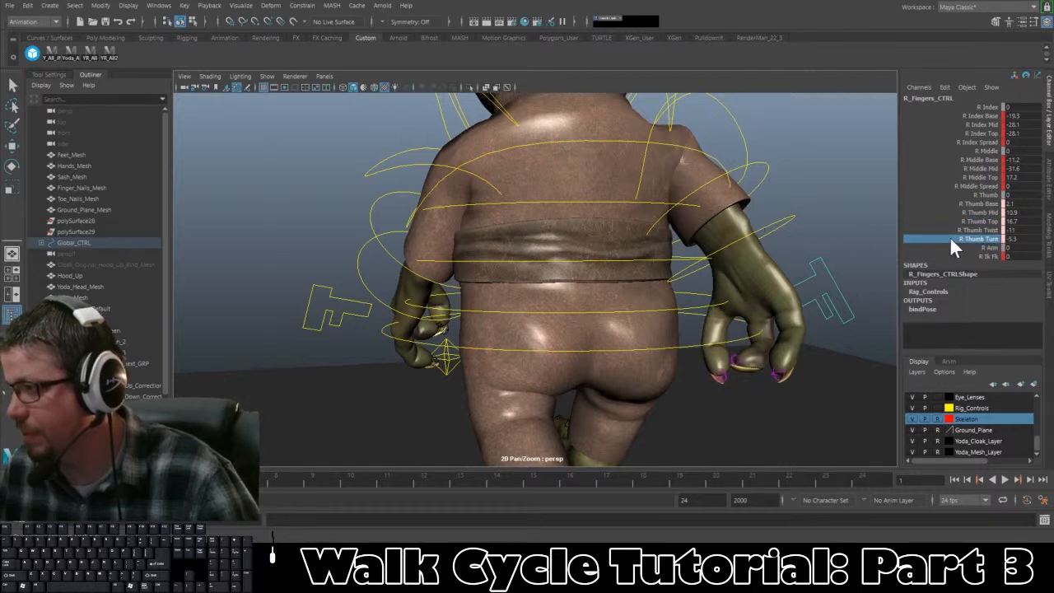
# Step: Refine the base and mid joints of the right thumb at frame 1
pyautogui.click(975, 209)
pyautogui.click(979, 203)
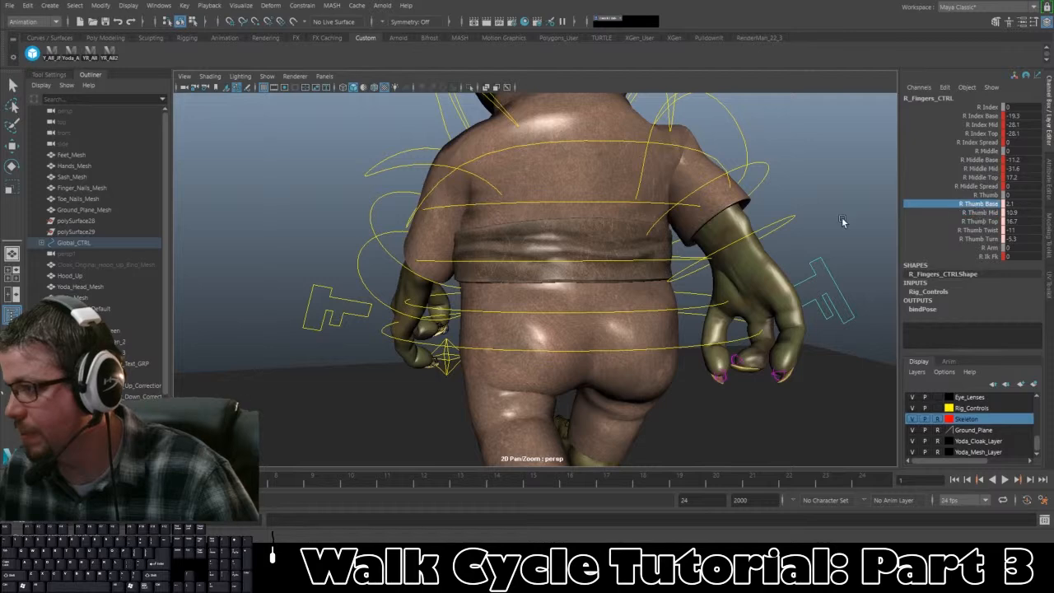
pyautogui.moveTo(844, 221); pyautogui.dragTo(843, 211, button='middle')
pyautogui.click(980, 213)
pyautogui.keyDown('alt'); pyautogui.moveTo(805, 243); pyautogui.dragTo(452, 252); pyautogui.keyUp('alt')
# Step: Scrub the walk cycle to frame 10 and select the left hand's L_Fingers_CTRL
pyautogui.moveTo(280, 481); pyautogui.dragTo(425, 480)
pyautogui.keyDown('alt'); pyautogui.moveTo(455, 439); pyautogui.dragTo(337, 482); pyautogui.keyUp('alt')
pyautogui.moveTo(427, 485); pyautogui.dragTo(358, 484)
pyautogui.keyDown('alt'); pyautogui.moveTo(560, 368); pyautogui.dragTo(708, 297); pyautogui.keyUp('alt')
pyautogui.keyDown('alt'); pyautogui.moveTo(712, 289); pyautogui.dragTo(639, 284, button='middle'); pyautogui.keyUp('alt')
pyautogui.click(614, 282)
pyautogui.keyDown('alt'); pyautogui.moveTo(617, 284); pyautogui.dragTo(675, 309); pyautogui.keyUp('alt')
pyautogui.keyDown('alt'); pyautogui.moveTo(650, 240); pyautogui.dragTo(682, 307, button='right'); pyautogui.keyUp('alt')
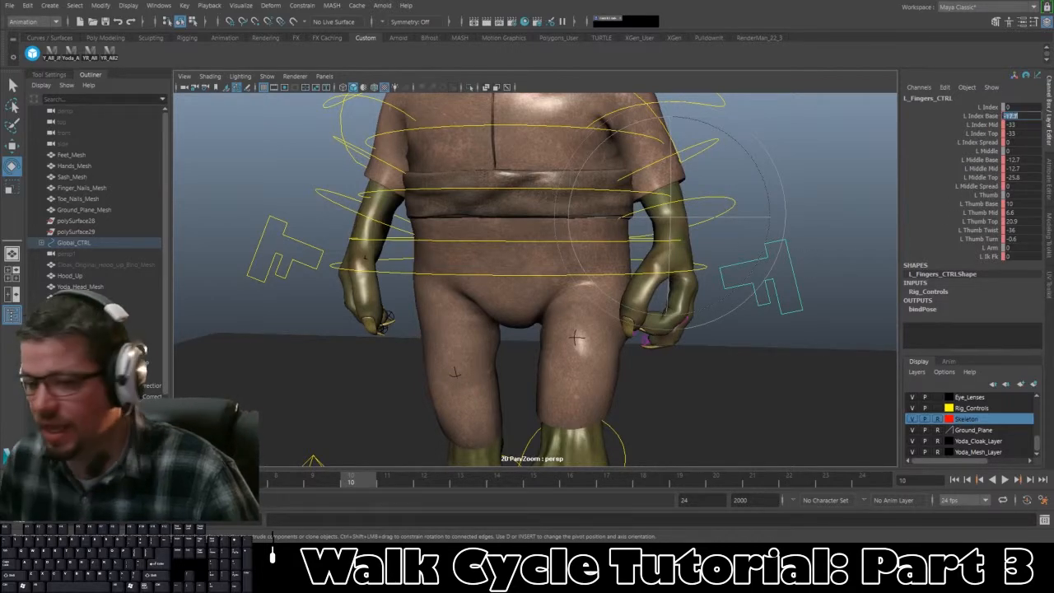
# Step: Reset all index, middle and thumb channels of the left hand to 0 at frame 10
pyautogui.write('0')
pyautogui.press('Tab')
pyautogui.write('0')
pyautogui.press('Tab')
pyautogui.write('0')
pyautogui.press('Tab')
pyautogui.write('0\t0\t0\t')
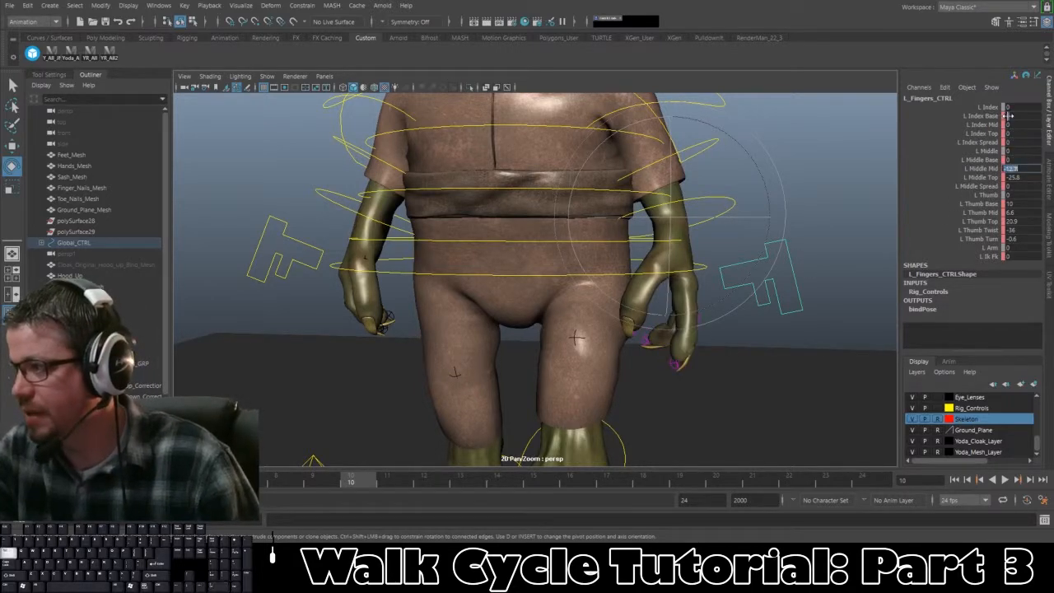
pyautogui.write('0\t0\t0\t0\t0\t0\t0\t0')
pyautogui.press('Tab')
pyautogui.write('0')
pyautogui.press('Tab')
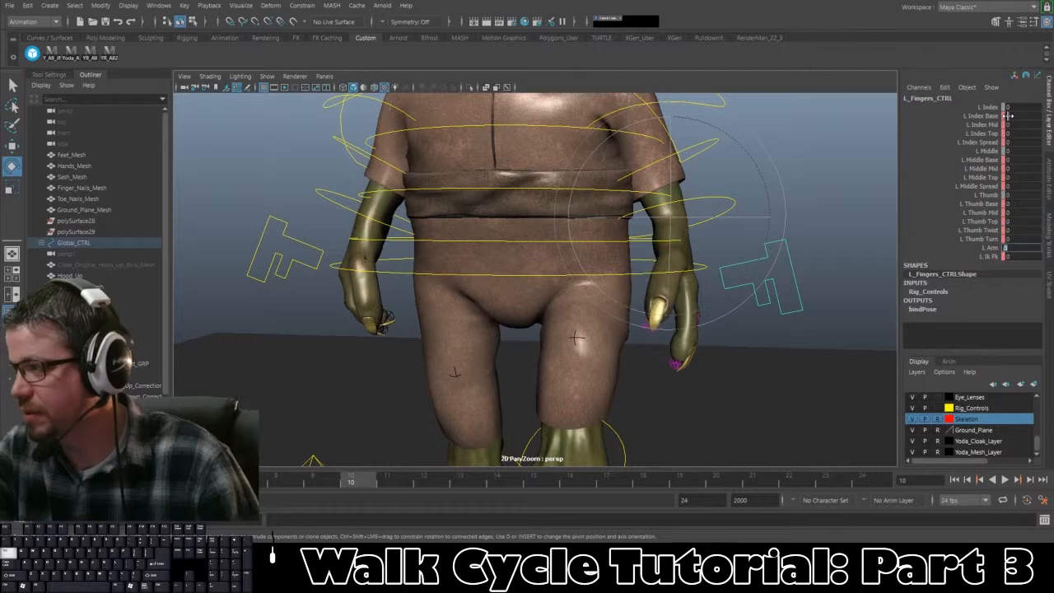
pyautogui.press('Return')
pyautogui.keyDown('alt'); pyautogui.moveTo(865, 189); pyautogui.dragTo(849, 200); pyautogui.keyUp('alt')
pyautogui.keyDown('alt'); pyautogui.moveTo(845, 206); pyautogui.dragTo(845, 235, button='right'); pyautogui.keyUp('alt')
pyautogui.click(838, 238)
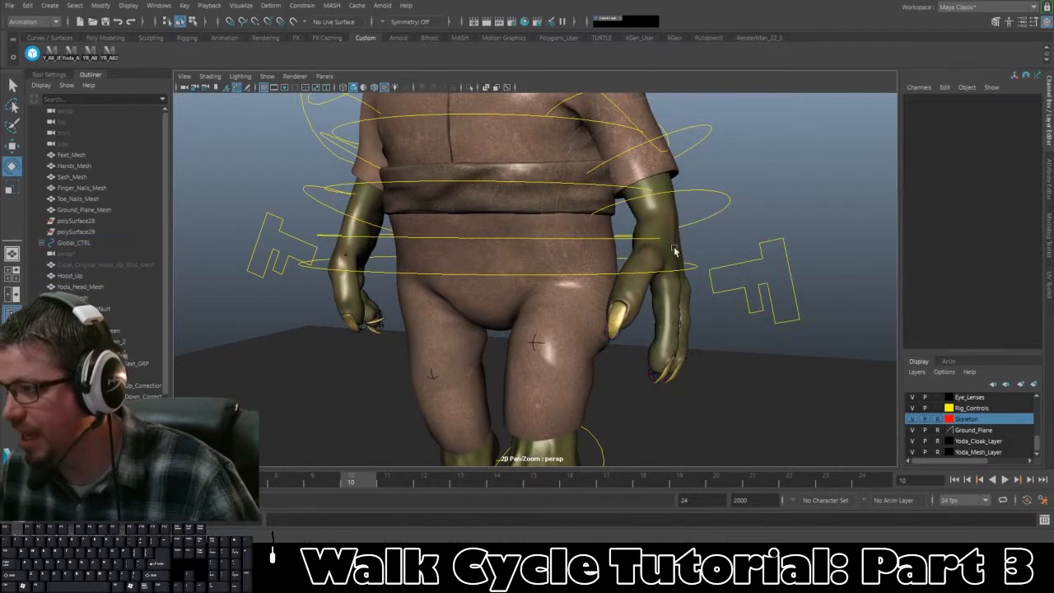
# Step: Key L_Fingers_CTRL at frame 10 and curl the left index finger with Index Base -5.8, Mid -18.1 and Top -15.9
pyautogui.click(735, 280)
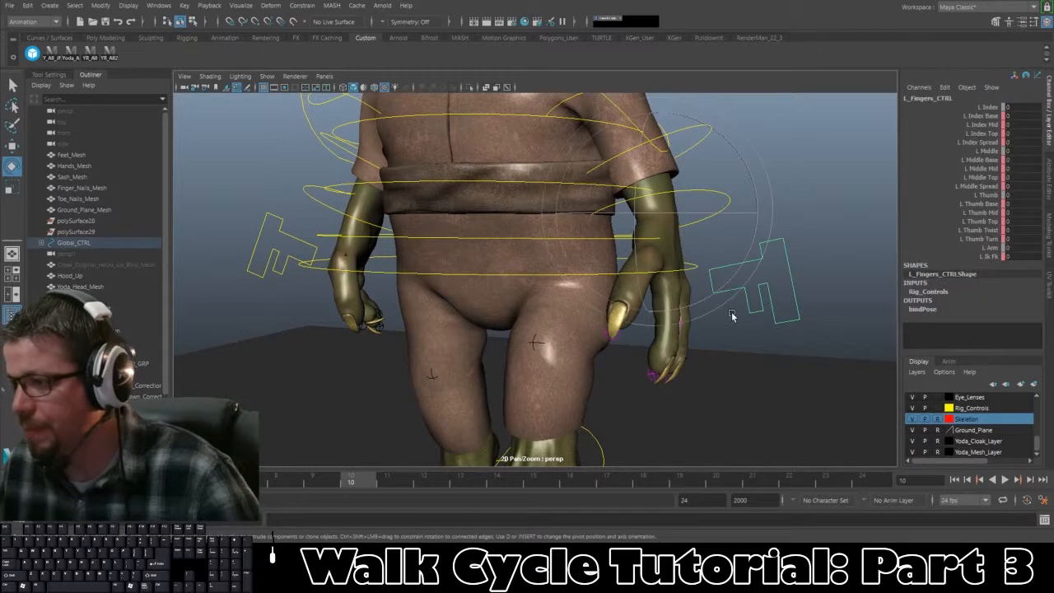
pyautogui.moveTo(982, 115); pyautogui.dragTo(981, 132)
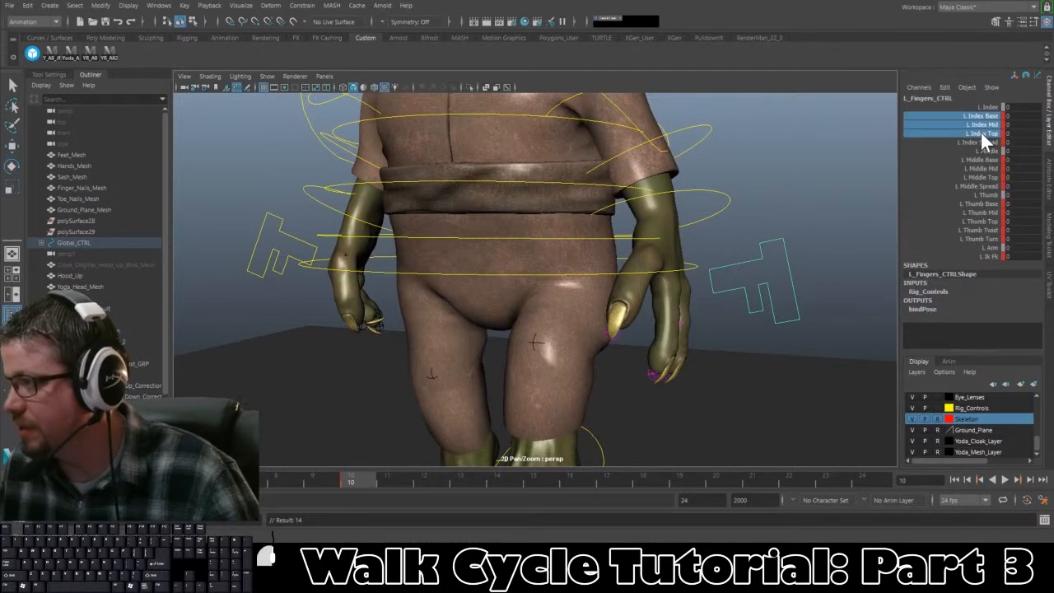
pyautogui.moveTo(698, 222); pyautogui.dragTo(664, 219, button='middle')
pyautogui.click(964, 125)
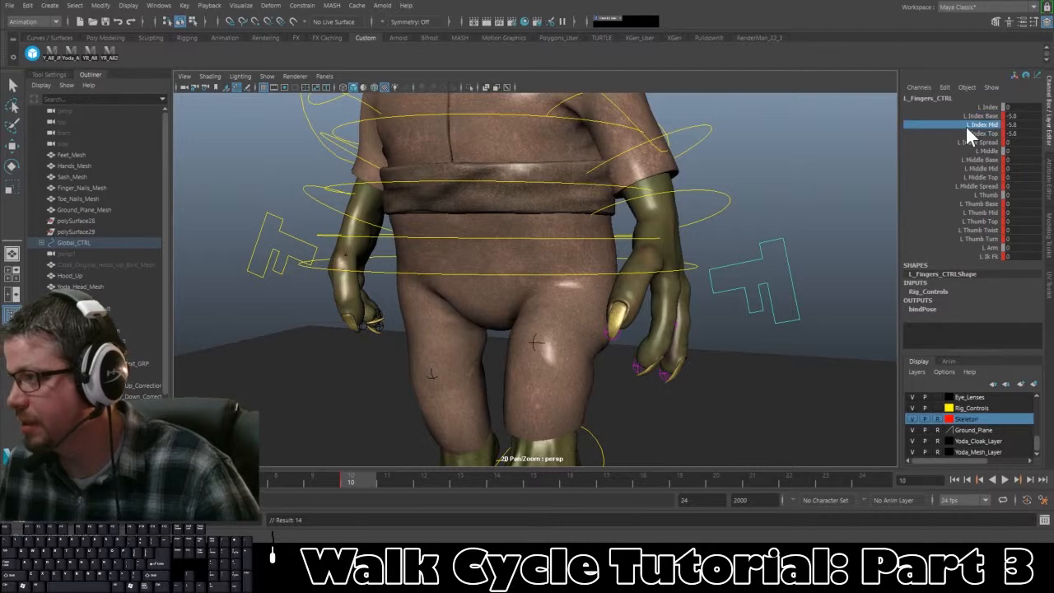
pyautogui.moveTo(894, 165); pyautogui.dragTo(860, 171, button='middle')
pyautogui.click(983, 134)
pyautogui.moveTo(766, 207); pyautogui.dragTo(734, 209, button='middle')
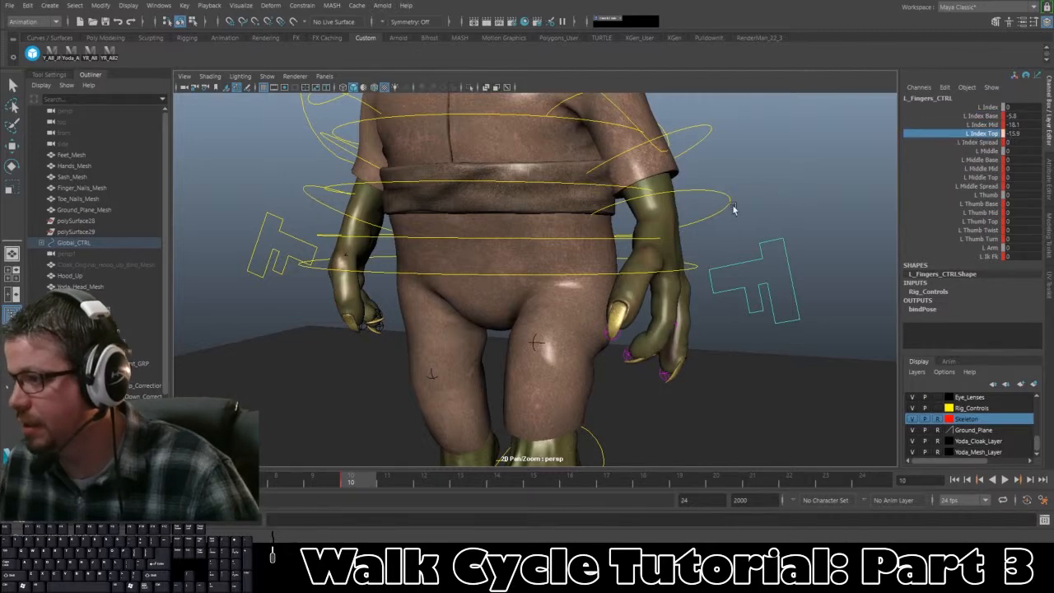
# Step: Pose the left middle finger at frame 10 with Middle Base 8.2, Mid -8.7 and Top -16.3
pyautogui.click(986, 161)
pyautogui.moveTo(818, 200); pyautogui.dragTo(855, 198, button='middle')
pyautogui.click(985, 169)
pyautogui.moveTo(779, 207); pyautogui.dragTo(759, 209, button='middle')
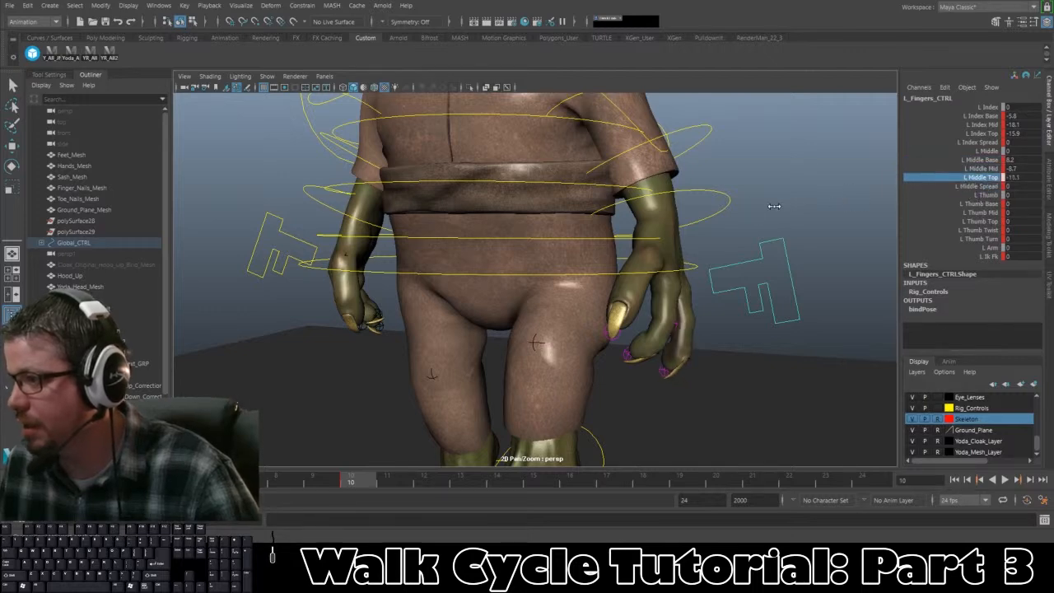
# Step: Pose the left thumb at frame 10 with Thumb Base 15.2, Mid 8.1, Top 18.1 and Twist -16.1, and key it
pyautogui.click(978, 204)
pyautogui.moveTo(824, 272)
pyautogui.keyDown('alt'); pyautogui.mouseDown()
pyautogui.moveTo(863, 258)
pyautogui.moveTo(817, 254)
pyautogui.mouseUp(); pyautogui.keyUp('alt')
pyautogui.moveTo(817, 254); pyautogui.dragTo(840, 264, button='middle')
pyautogui.click(981, 213)
pyautogui.click(980, 221)
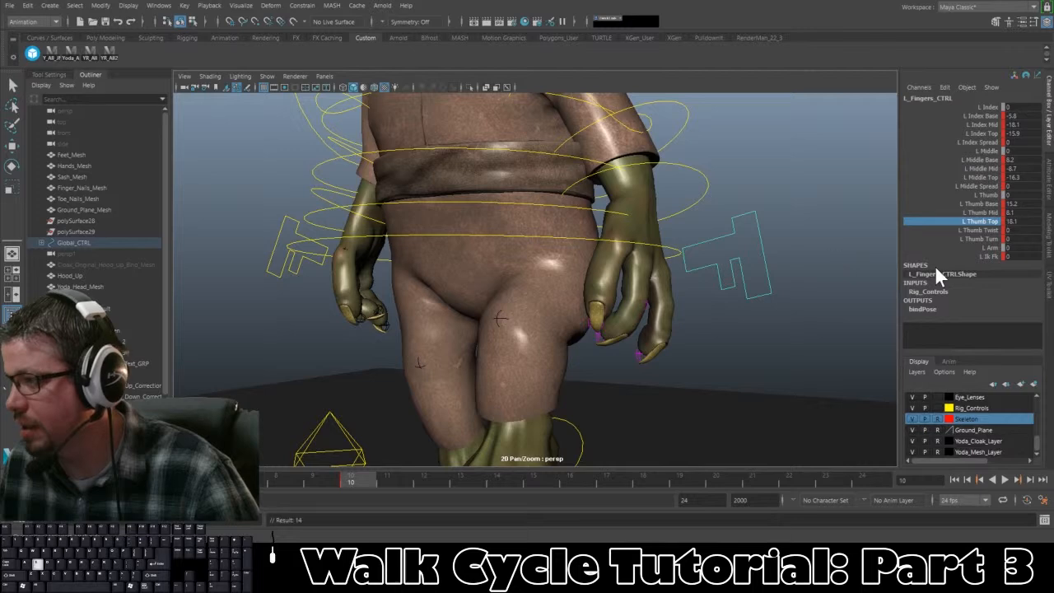
pyautogui.click(981, 230)
pyautogui.moveTo(749, 257); pyautogui.dragTo(669, 263, button='middle')
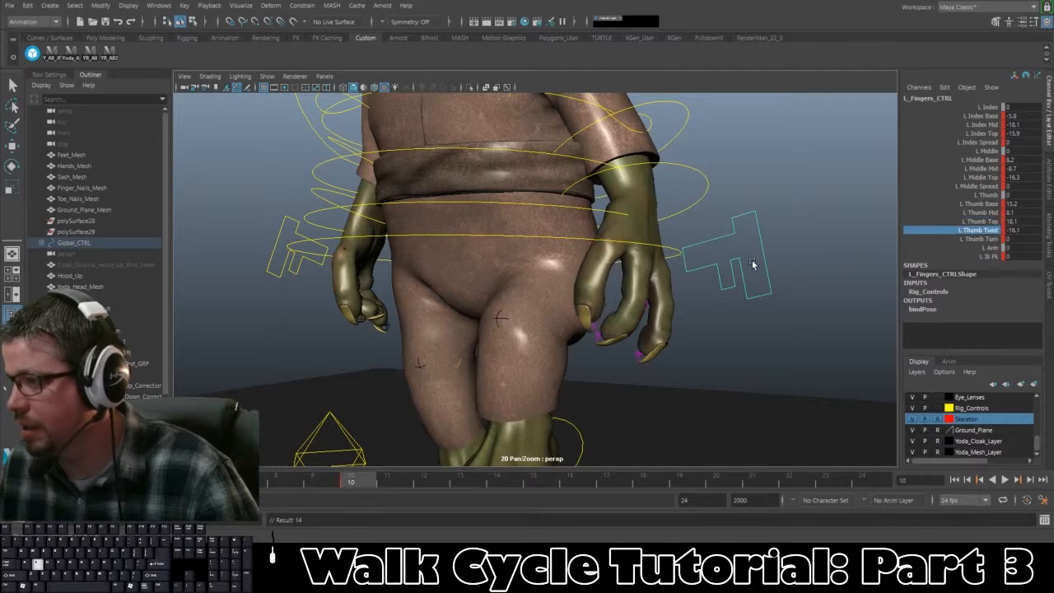
pyautogui.keyDown('alt'); pyautogui.moveTo(699, 275); pyautogui.dragTo(720, 278); pyautogui.keyUp('alt')
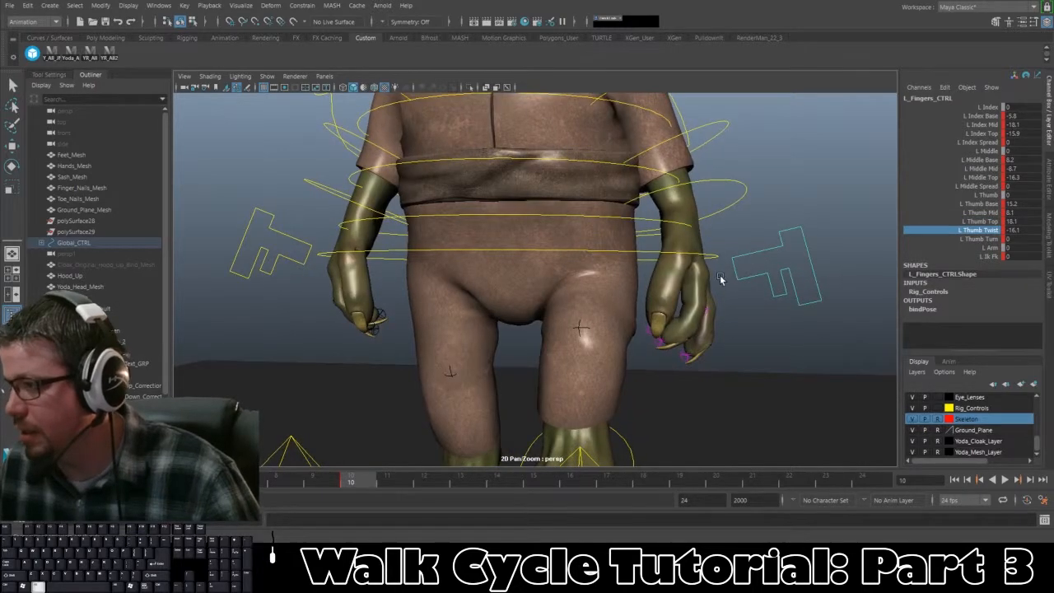
# Step: Set L Thumb Turn on the left fingers control to about -3.7 and key the control at frame 10
pyautogui.click(961, 239)
pyautogui.moveTo(781, 274); pyautogui.dragTo(761, 274, button='middle')
pyautogui.press('s')
pyautogui.keyDown('alt'); pyautogui.moveTo(713, 291); pyautogui.dragTo(675, 281, button='right'); pyautogui.keyUp('alt')
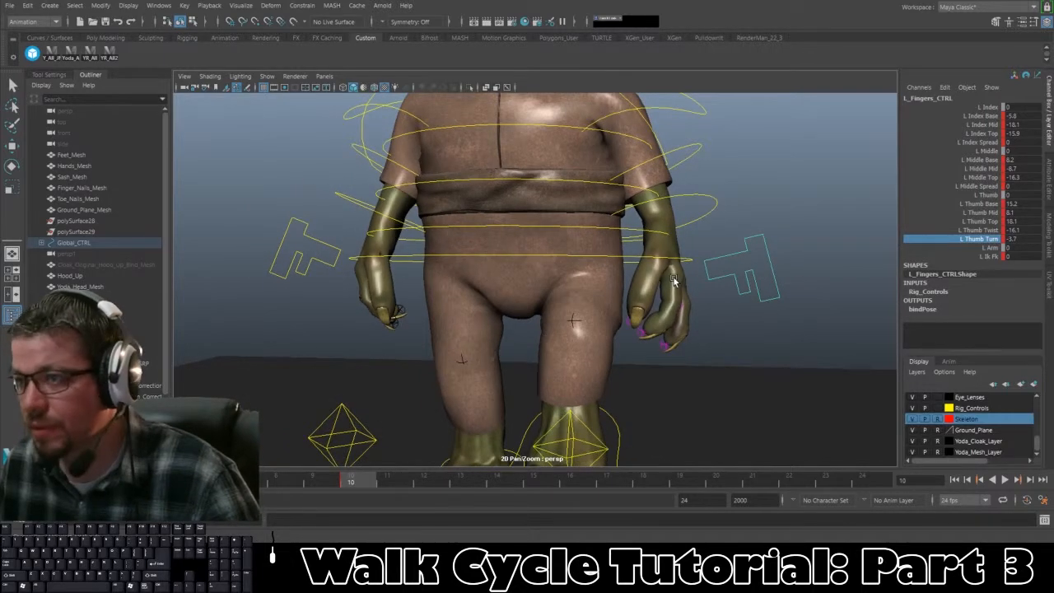
pyautogui.keyDown('alt'); pyautogui.moveTo(672, 276); pyautogui.dragTo(688, 274); pyautogui.keyUp('alt')
pyautogui.keyDown('alt'); pyautogui.moveTo(547, 213); pyautogui.dragTo(551, 222); pyautogui.keyUp('alt')
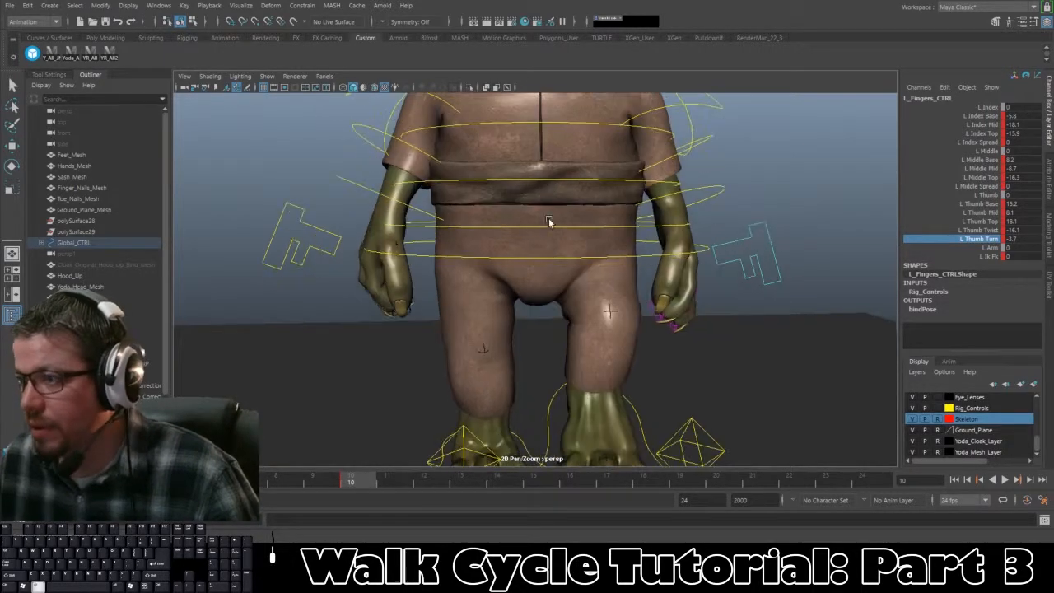
# Step: Select the right fingers control and reset R Index Base, Mid and Top to 0
pyautogui.keyDown('alt'); pyautogui.moveTo(551, 222); pyautogui.dragTo(360, 231, button='right'); pyautogui.keyUp('alt')
pyautogui.click(375, 257)
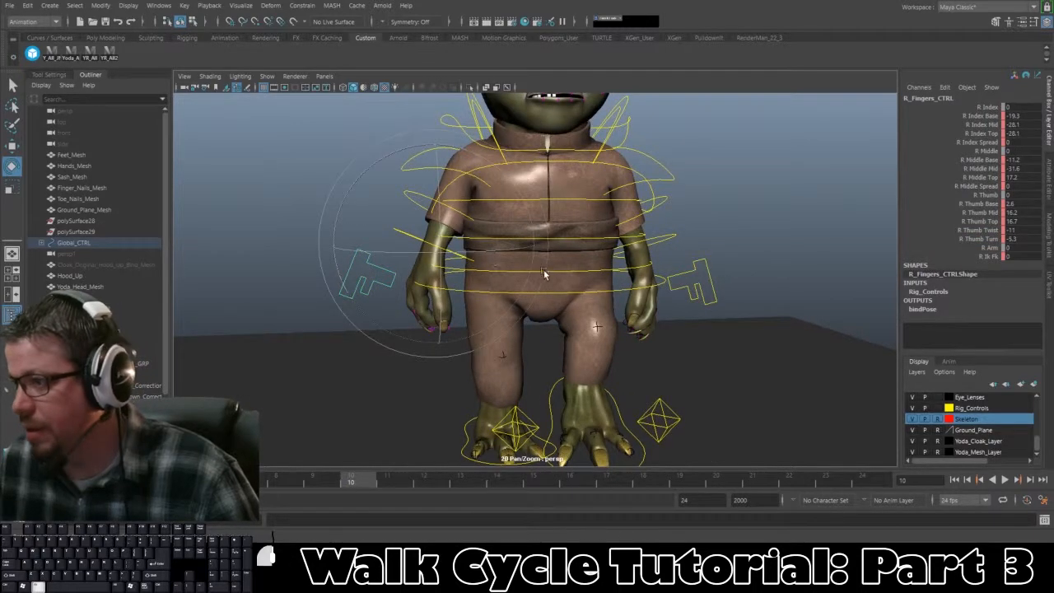
pyautogui.keyDown('alt'); pyautogui.moveTo(546, 276); pyautogui.dragTo(581, 337, button='right'); pyautogui.keyUp('alt')
pyautogui.moveTo(440, 342)
pyautogui.keyDown('alt'); pyautogui.mouseDown()
pyautogui.moveTo(502, 335)
pyautogui.moveTo(429, 349)
pyautogui.moveTo(450, 325)
pyautogui.mouseUp(); pyautogui.keyUp('alt')
pyautogui.keyDown('alt'); pyautogui.moveTo(394, 349); pyautogui.dragTo(585, 311); pyautogui.keyUp('alt')
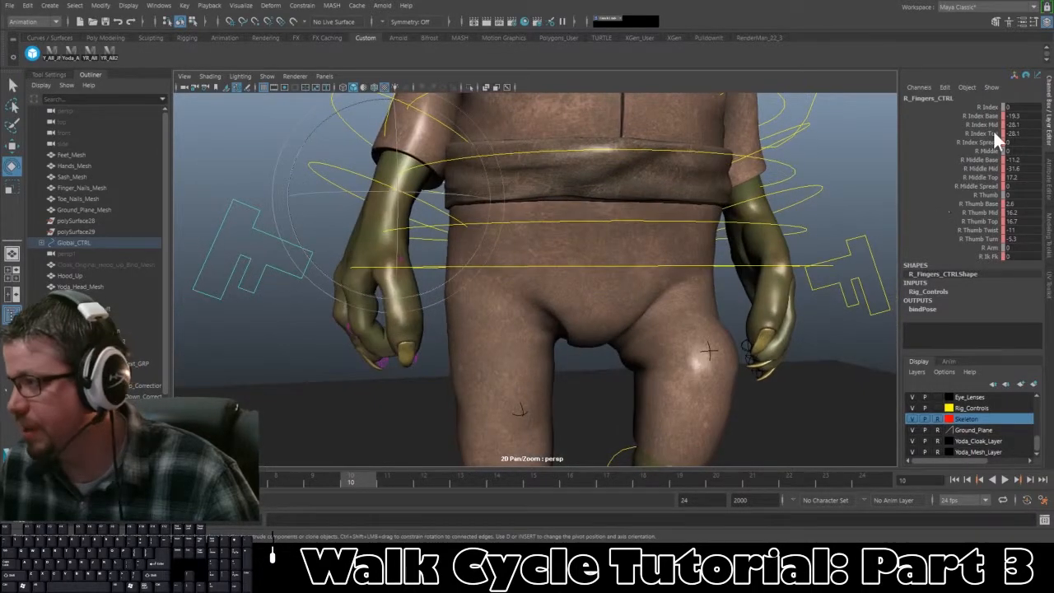
pyautogui.doubleClick(1011, 116)
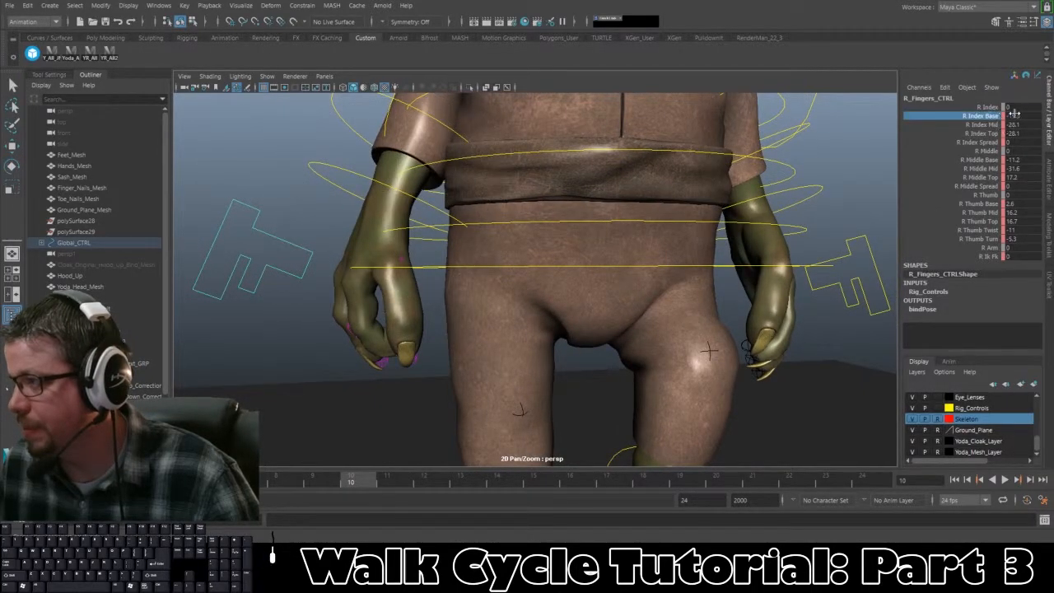
pyautogui.write('0')
pyautogui.press('Tab')
pyautogui.write('0')
pyautogui.press('Tab')
pyautogui.write('0')
pyautogui.press('Tab')
pyautogui.press('Tab')
pyautogui.press('Tab')
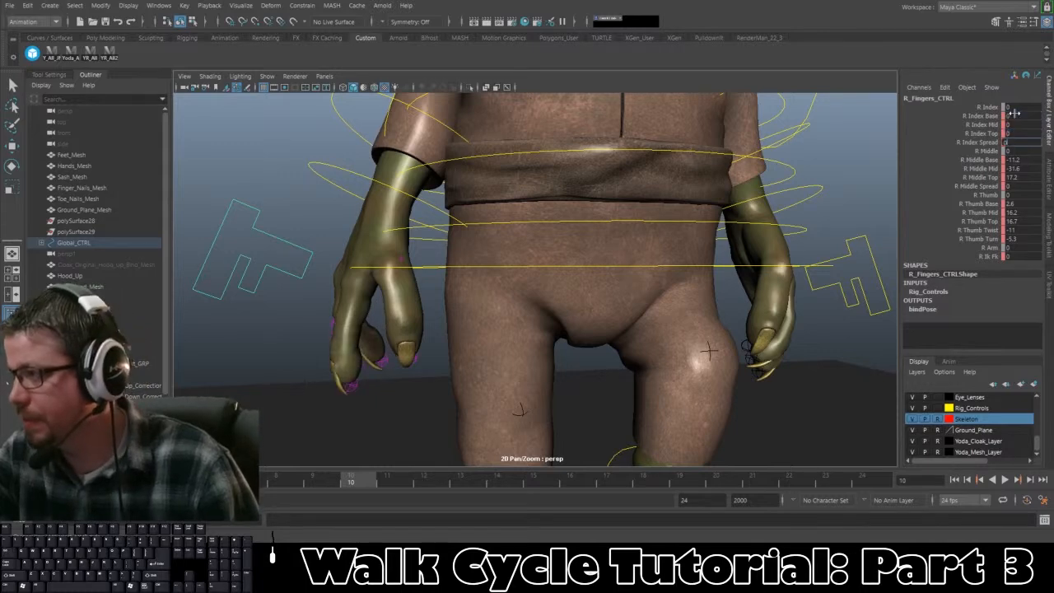
# Step: Reset the right hand's Middle Base, Mid and Top and its Thumb Base, Mid, Top, Twist and Turn values to 0
pyautogui.write('0')
pyautogui.press('Tab')
pyautogui.write('0')
pyautogui.press('Tab')
pyautogui.write('0')
pyautogui.press('Tab')
pyautogui.press('Tab')
pyautogui.press('Tab')
pyautogui.write('0')
pyautogui.press('Tab')
pyautogui.write('0')
pyautogui.press('Tab')
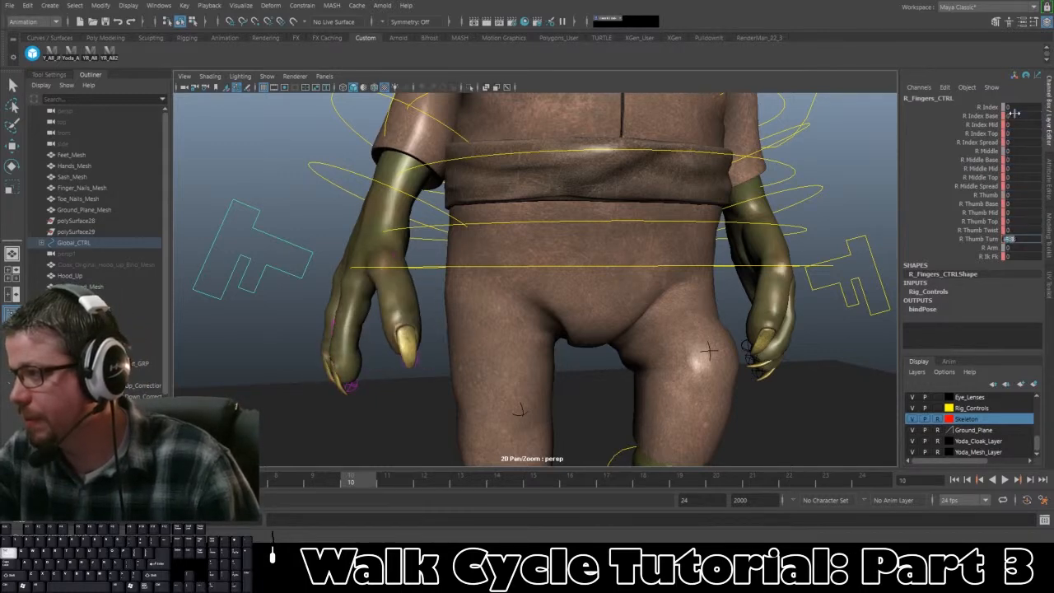
pyautogui.press('Return')
# Step: Pose the right thumb with Thumb Base 19.4, Thumb Mid 22, Thumb Top 19.8, Thumb Twist -16.9 and Thumb Turn -14.9
pyautogui.keyDown('alt'); pyautogui.moveTo(618, 231); pyautogui.dragTo(633, 234); pyautogui.keyUp('alt')
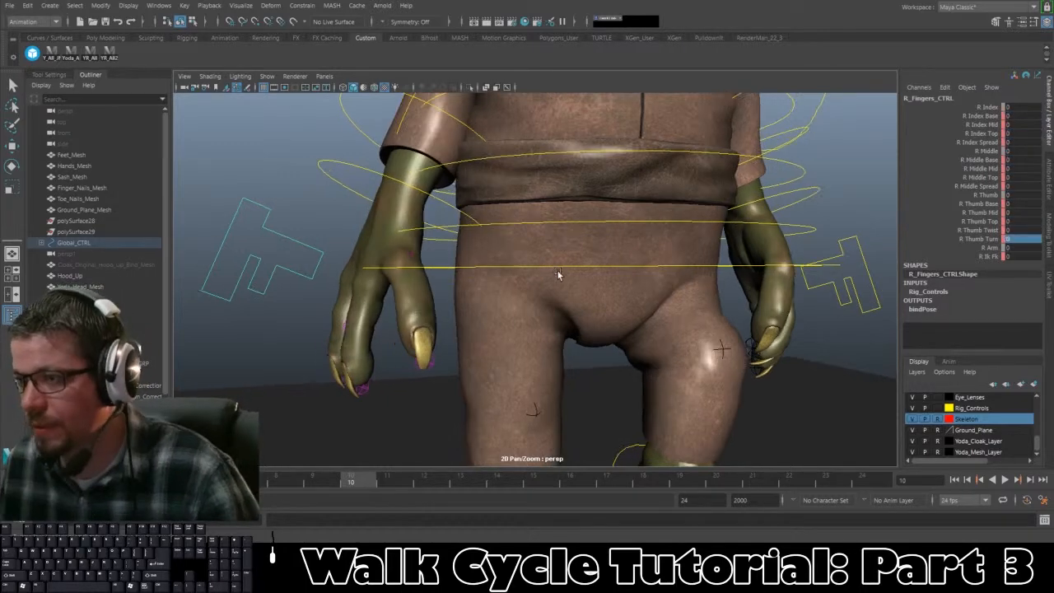
pyautogui.press('e')
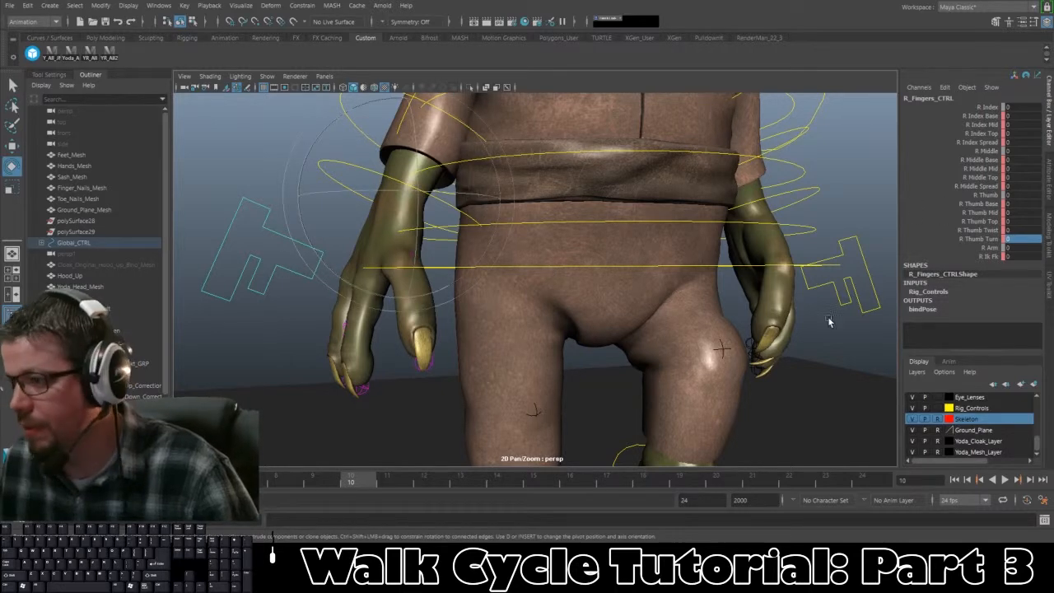
pyautogui.click(977, 204)
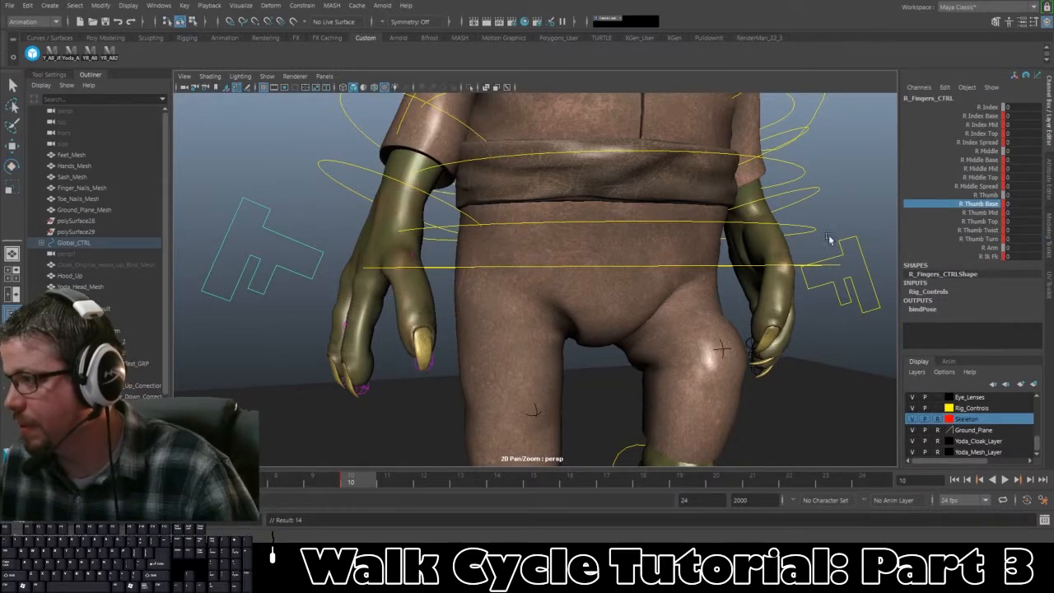
pyautogui.moveTo(565, 269); pyautogui.dragTo(673, 264, button='middle')
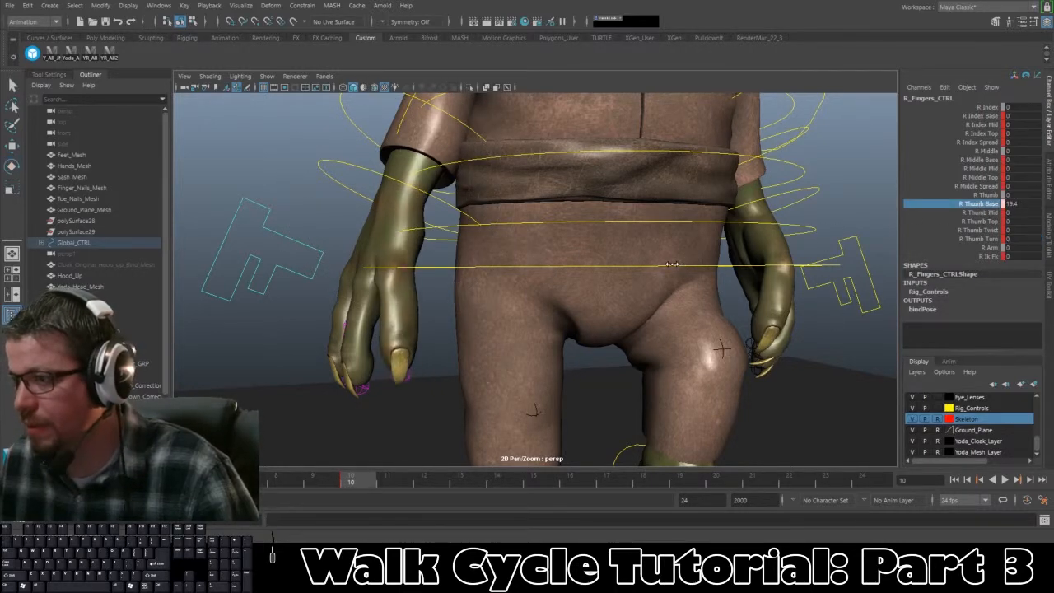
pyautogui.click(961, 213)
pyautogui.moveTo(688, 226); pyautogui.dragTo(779, 255, button='middle')
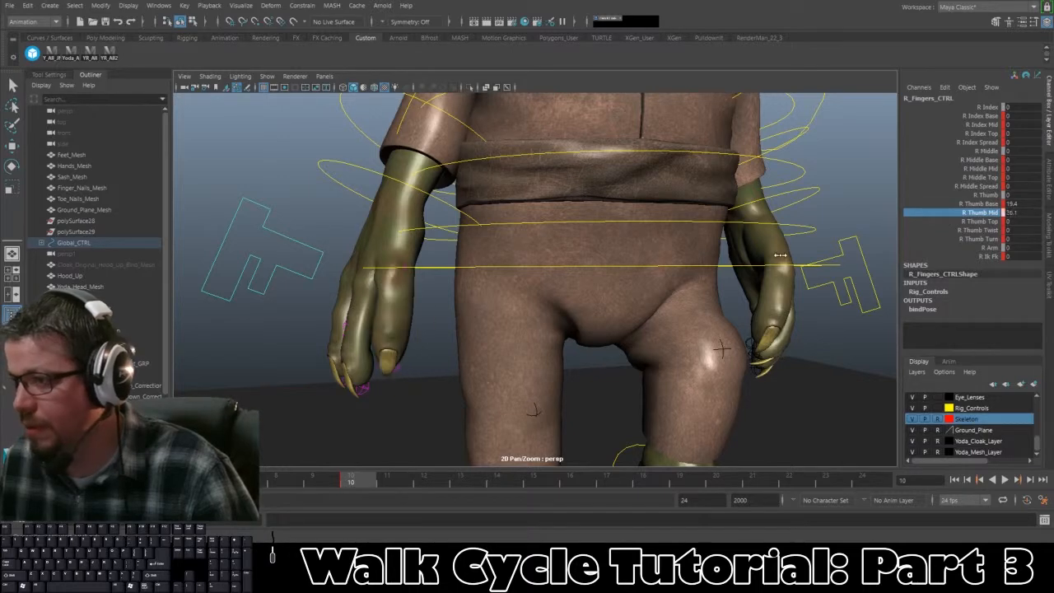
pyautogui.click(984, 221)
pyautogui.moveTo(527, 277); pyautogui.dragTo(940, 280, button='middle')
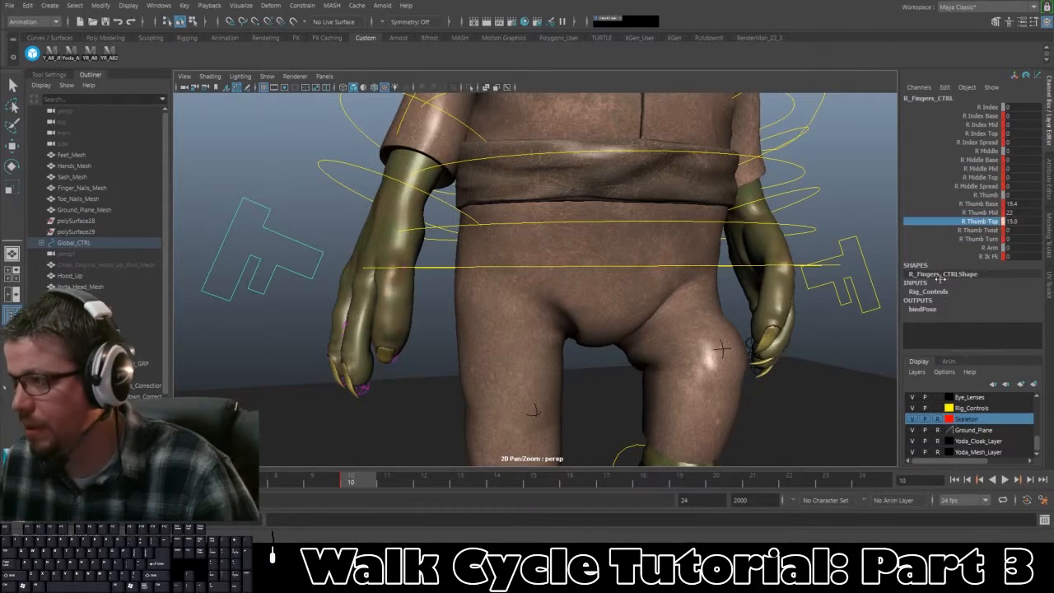
pyautogui.click(985, 230)
pyautogui.moveTo(626, 279); pyautogui.dragTo(483, 275, button='middle')
pyautogui.click(981, 239)
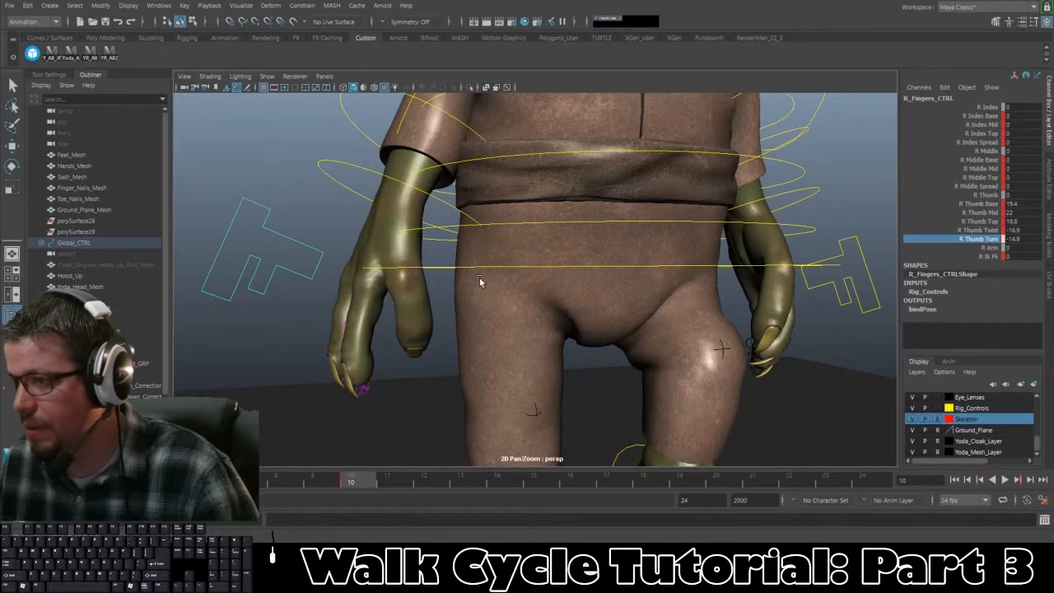
# Step: Curl the right index finger with R Index Base at -20.7, R Index Mid at -11.5 and R Index Top at -23
pyautogui.click(982, 116)
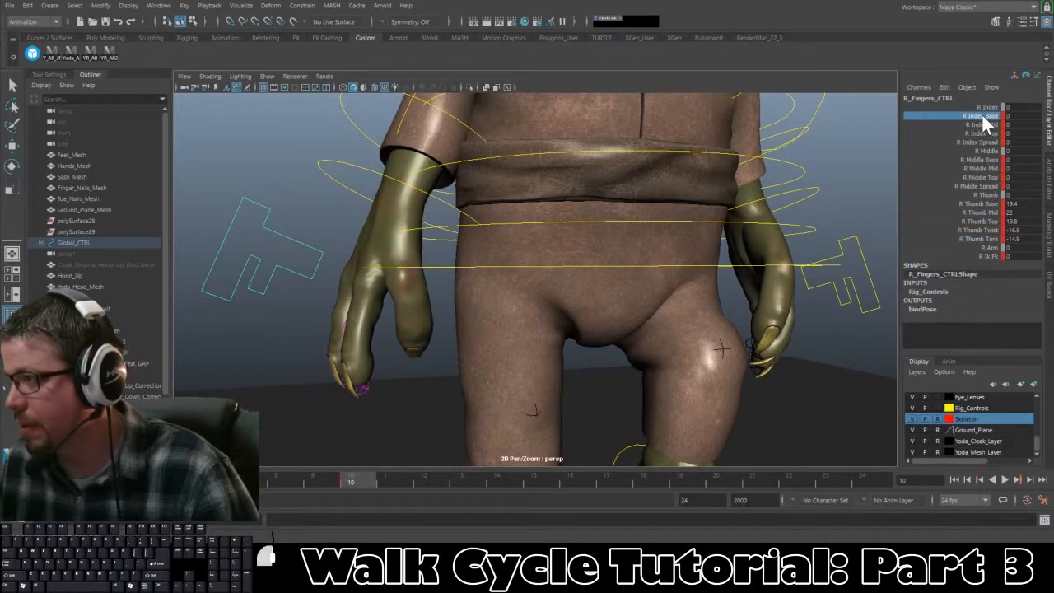
pyautogui.keyDown('shift'); pyautogui.click(982, 133); pyautogui.keyUp('shift')
pyautogui.moveTo(486, 236); pyautogui.dragTo(372, 258, button='middle')
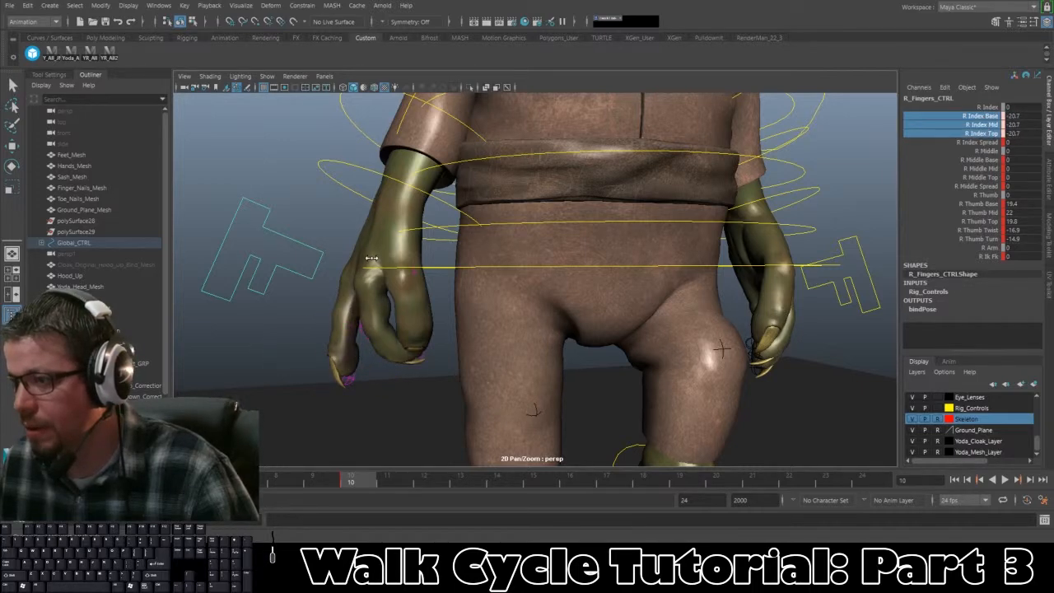
pyautogui.click(980, 125)
pyautogui.moveTo(558, 240); pyautogui.dragTo(537, 251, button='middle')
pyautogui.click(980, 133)
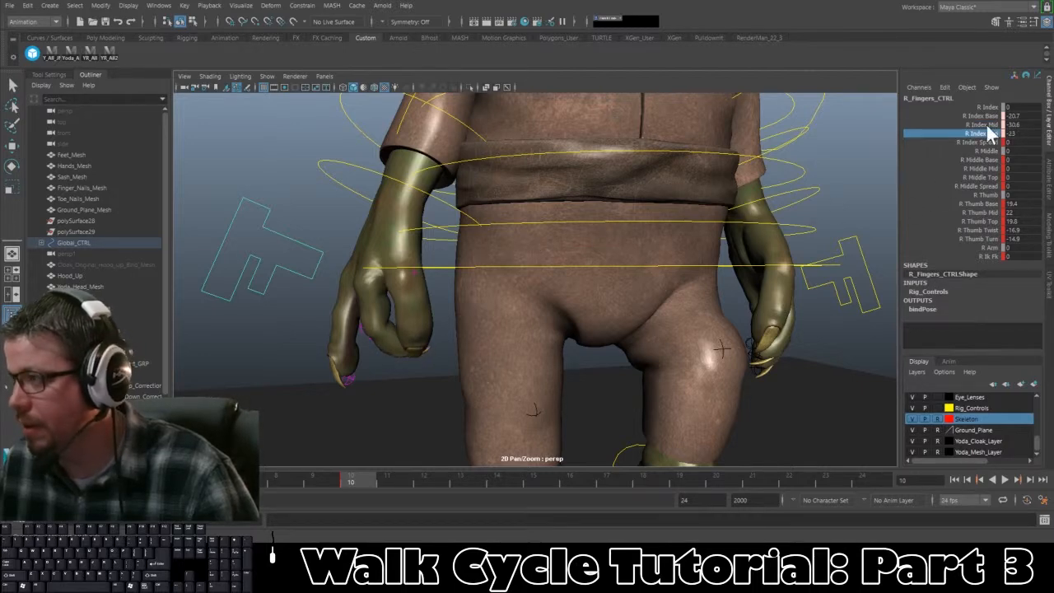
pyautogui.click(980, 124)
pyautogui.moveTo(673, 225); pyautogui.dragTo(769, 222, button='middle')
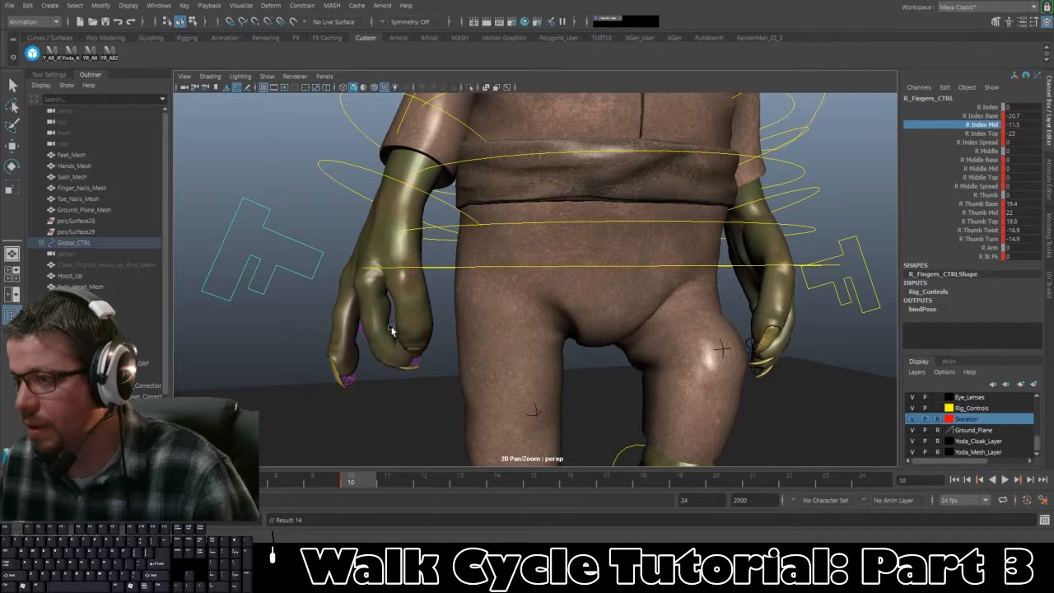
# Step: Bend the right middle finger with R Middle Base at 3.4, R Middle Mid at -10.4 and R Middle Top at -10.7
pyautogui.click(988, 159)
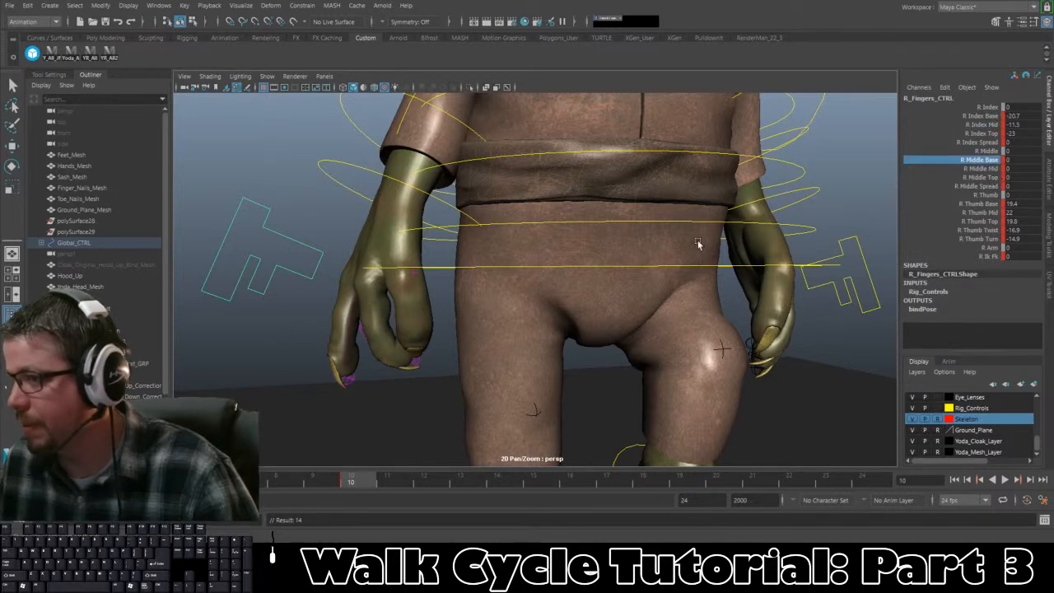
pyautogui.moveTo(700, 238); pyautogui.dragTo(535, 283, button='middle')
pyautogui.moveTo(430, 286); pyautogui.dragTo(841, 234, button='middle')
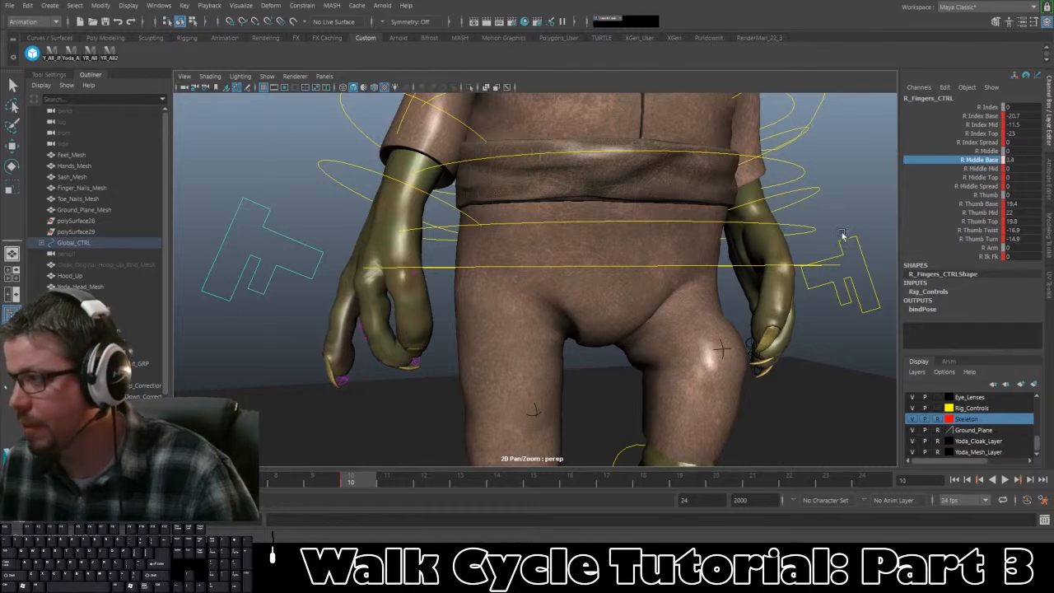
pyautogui.moveTo(649, 262); pyautogui.dragTo(589, 277, button='middle')
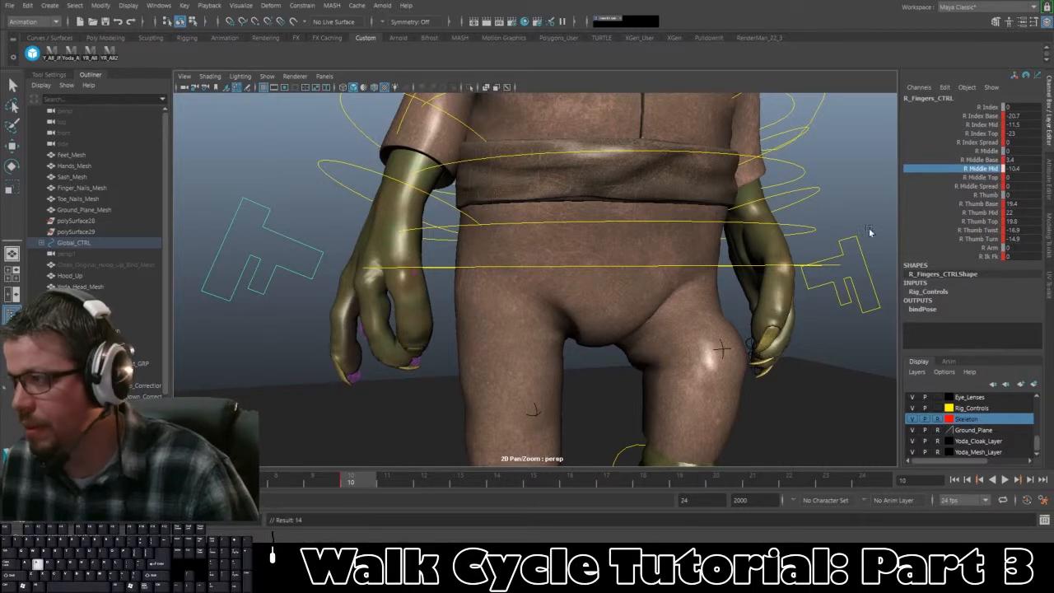
pyautogui.click(957, 177)
pyautogui.moveTo(629, 247); pyautogui.dragTo(459, 327, button='middle')
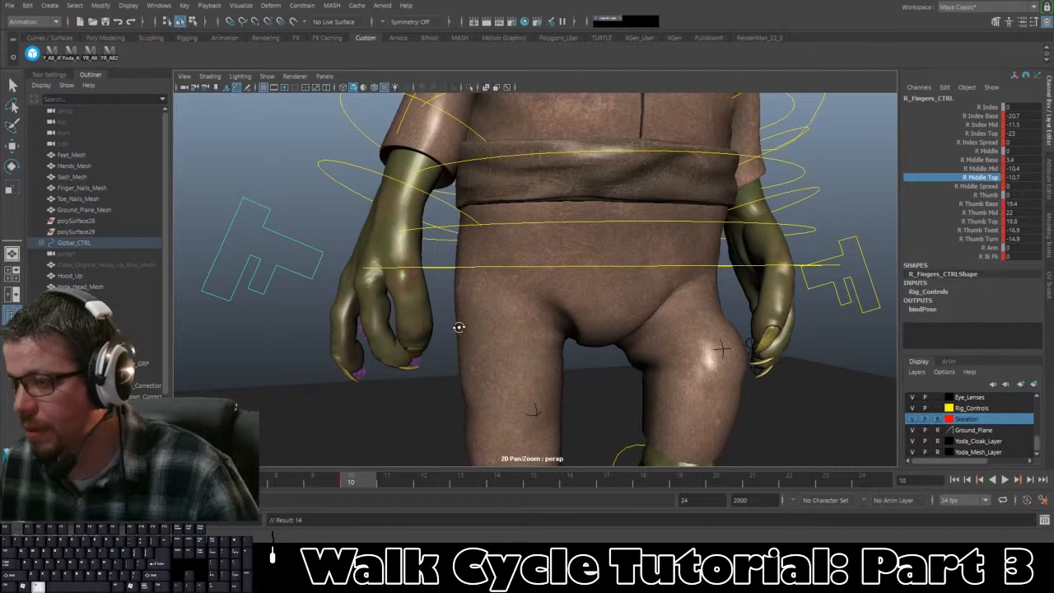
# Step: Review the whole character at frame 10, then scrub to frame 18 and examine the right hand's pose from several angles
pyautogui.keyDown('alt'); pyautogui.moveTo(458, 327); pyautogui.dragTo(390, 339); pyautogui.keyUp('alt')
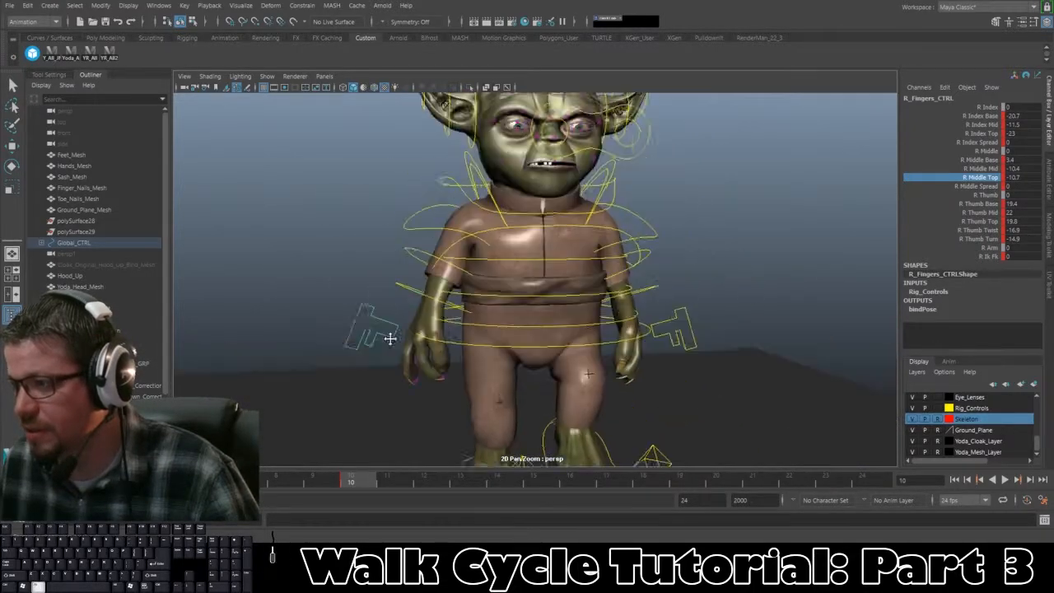
pyautogui.scroll(-5, 346, 311)
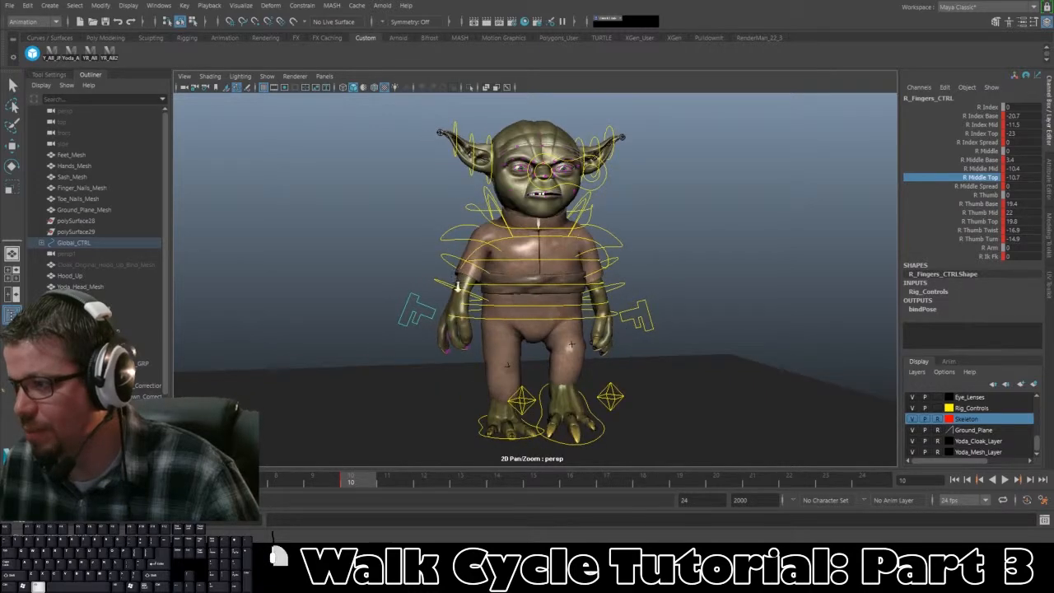
pyautogui.scroll(5, 458, 286)
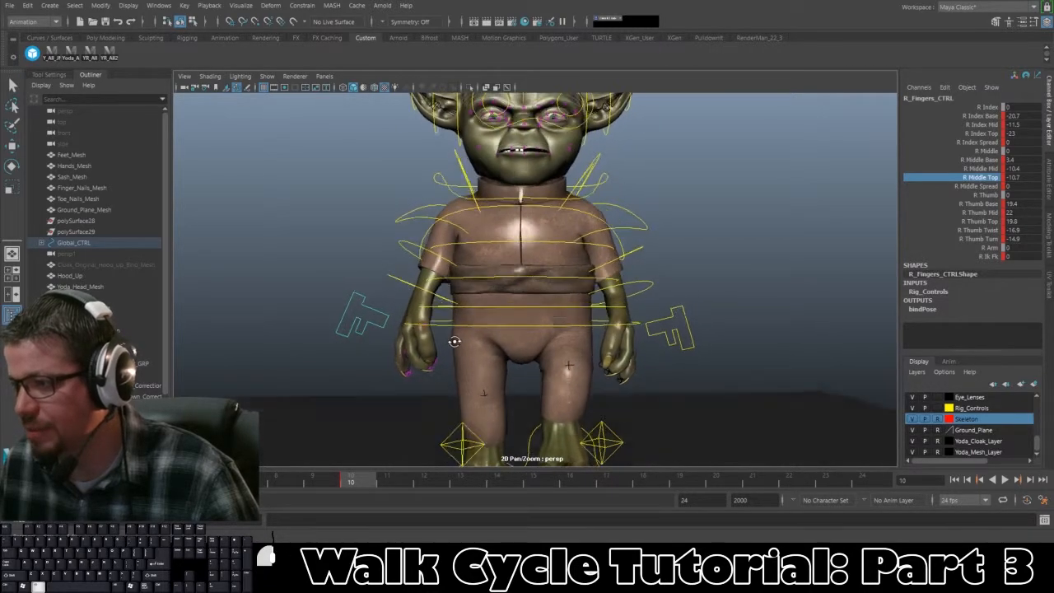
pyautogui.scroll(-3, 455, 341)
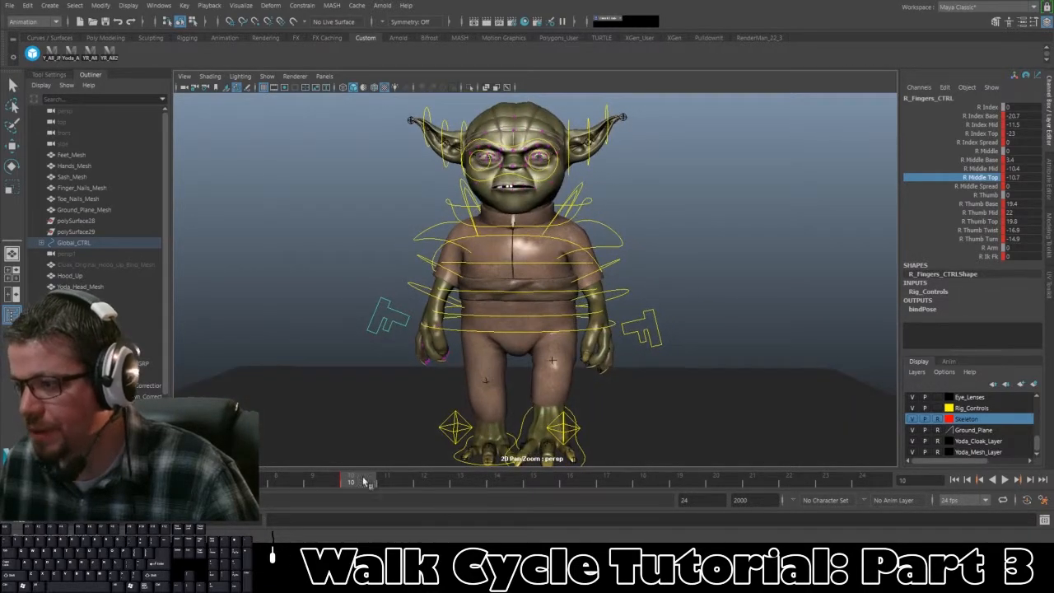
pyautogui.moveTo(363, 482); pyautogui.dragTo(650, 490)
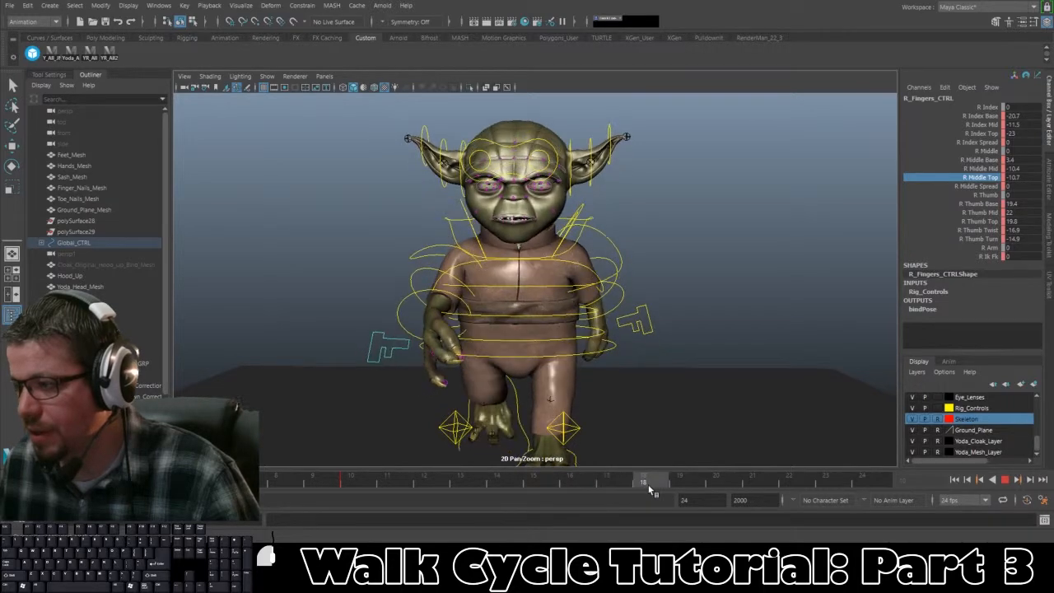
pyautogui.keyDown('alt'); pyautogui.moveTo(473, 330); pyautogui.dragTo(596, 301); pyautogui.keyUp('alt')
pyautogui.keyDown('alt'); pyautogui.moveTo(596, 301); pyautogui.dragTo(708, 388, button='right'); pyautogui.keyUp('alt')
pyautogui.keyDown('alt'); pyautogui.moveTo(708, 387); pyautogui.dragTo(553, 370, button='middle'); pyautogui.keyUp('alt')
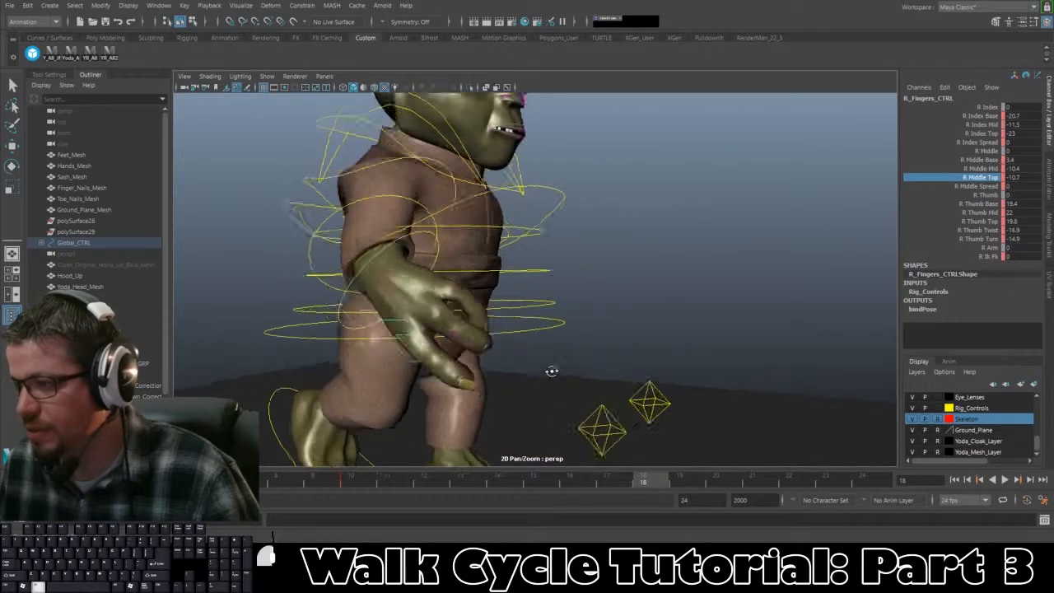
pyautogui.keyDown('alt'); pyautogui.moveTo(552, 370); pyautogui.dragTo(677, 375); pyautogui.keyUp('alt')
pyautogui.keyDown('alt'); pyautogui.moveTo(677, 375); pyautogui.dragTo(466, 346, button='middle'); pyautogui.keyUp('alt')
pyautogui.keyDown('alt'); pyautogui.moveTo(465, 346); pyautogui.dragTo(579, 418, button='right'); pyautogui.keyUp('alt')
pyautogui.keyDown('alt'); pyautogui.moveTo(579, 419); pyautogui.dragTo(589, 410); pyautogui.keyUp('alt')
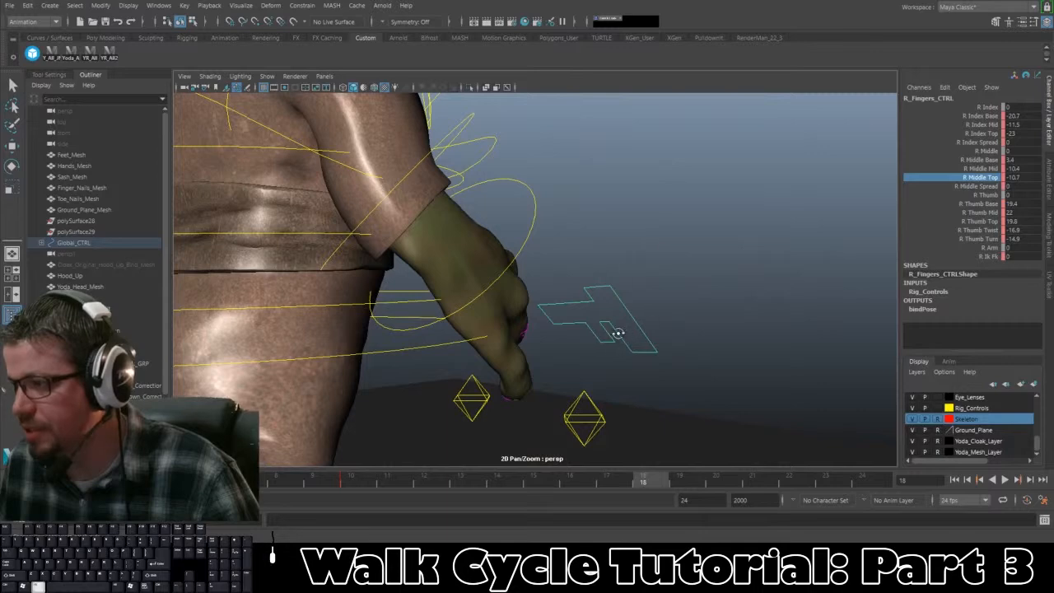
pyautogui.keyDown('alt'); pyautogui.moveTo(618, 333); pyautogui.dragTo(531, 334); pyautogui.keyUp('alt')
pyautogui.keyDown('alt'); pyautogui.moveTo(532, 334); pyautogui.dragTo(478, 335, button='right'); pyautogui.keyUp('alt')
pyautogui.keyDown('alt'); pyautogui.moveTo(478, 334); pyautogui.dragTo(396, 321); pyautogui.keyUp('alt')
pyautogui.keyDown('alt'); pyautogui.moveTo(395, 322); pyautogui.dragTo(404, 334, button='right'); pyautogui.keyUp('alt')
pyautogui.keyDown('alt'); pyautogui.moveTo(405, 334); pyautogui.dragTo(437, 333); pyautogui.keyUp('alt')
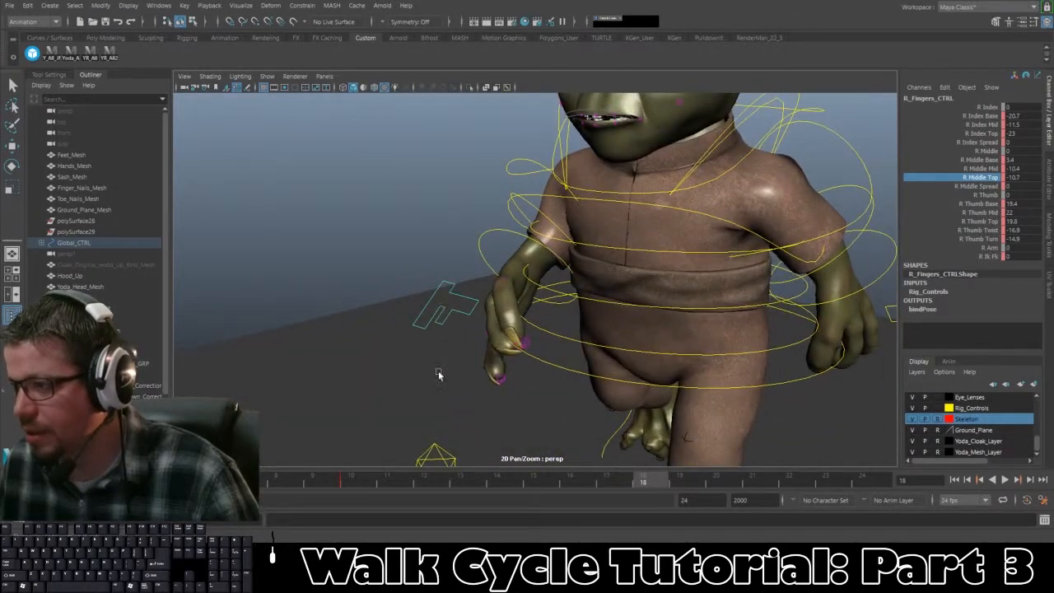
# Step: Return to frame 10, set R Thumb Twist to -34.4 and R Thumb Turn to -19.1, and key the right fingers control
pyautogui.click(330, 482)
pyautogui.click(352, 482)
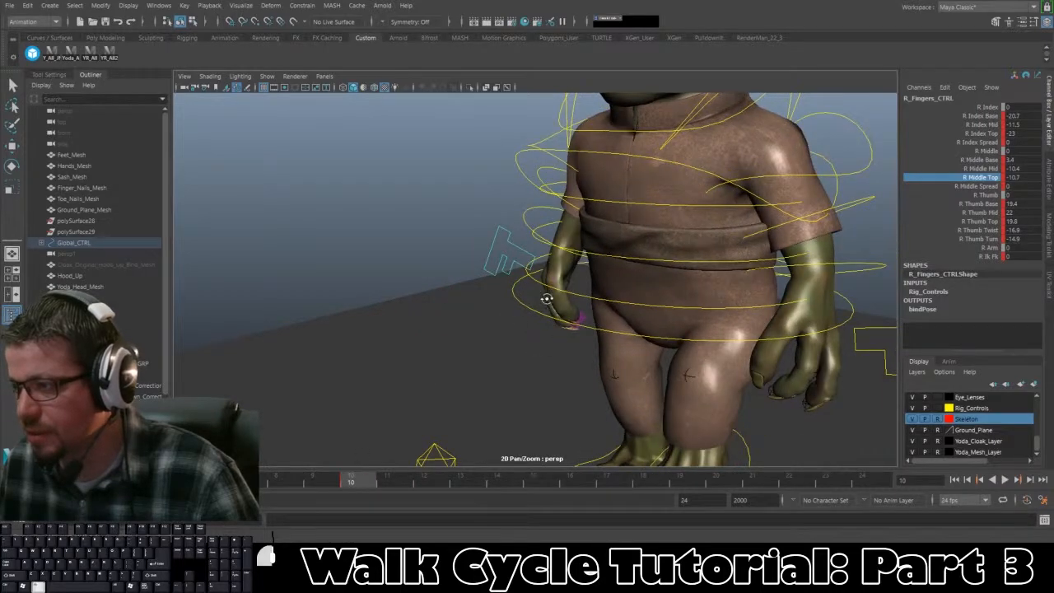
pyautogui.keyDown('alt'); pyautogui.moveTo(546, 299); pyautogui.dragTo(400, 267); pyautogui.keyUp('alt')
pyautogui.keyDown('alt'); pyautogui.moveTo(301, 387); pyautogui.dragTo(409, 308, button='middle'); pyautogui.keyUp('alt')
pyautogui.keyDown('alt'); pyautogui.moveTo(409, 308); pyautogui.dragTo(513, 341, button='right'); pyautogui.keyUp('alt')
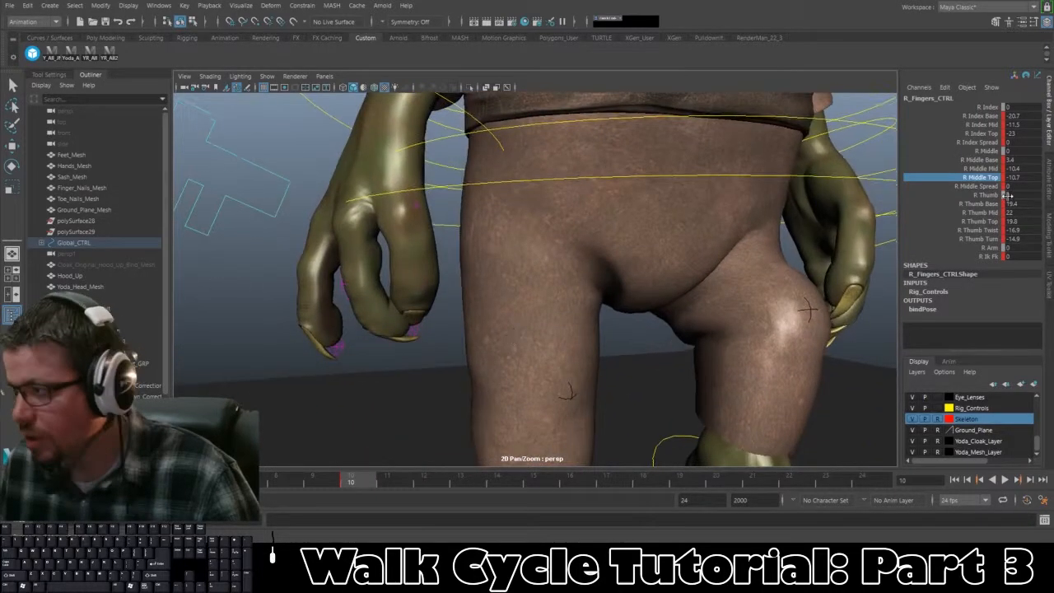
pyautogui.click(980, 230)
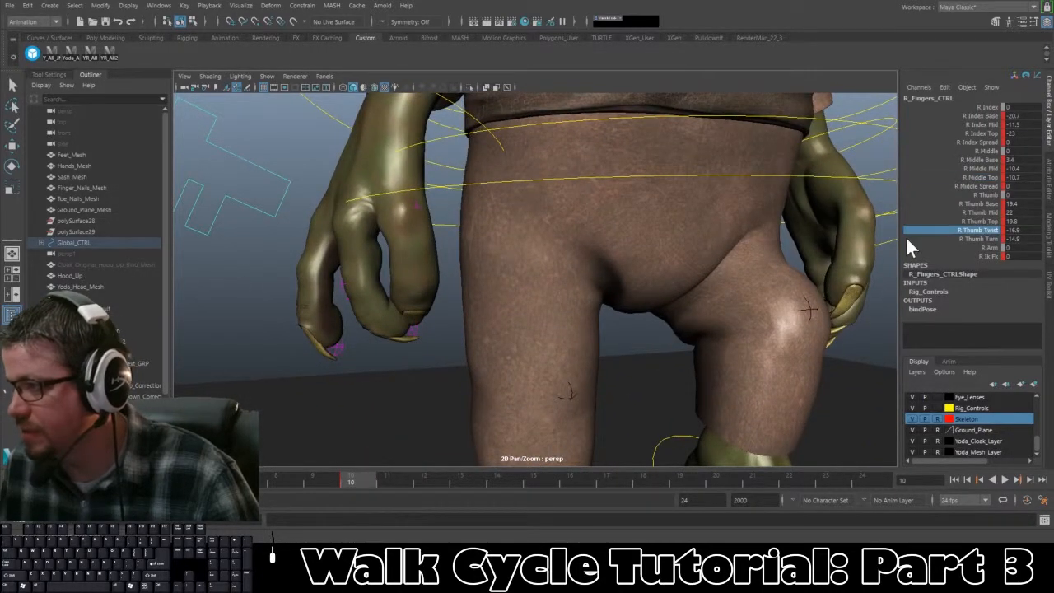
pyautogui.moveTo(593, 287); pyautogui.dragTo(431, 289, button='middle')
pyautogui.click(959, 239)
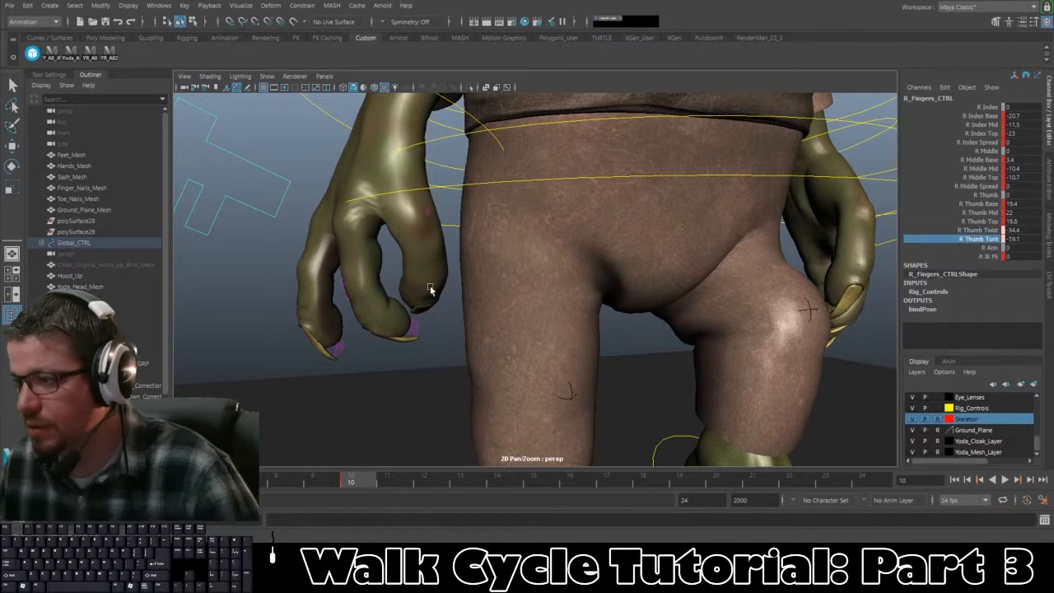
pyautogui.press('s')
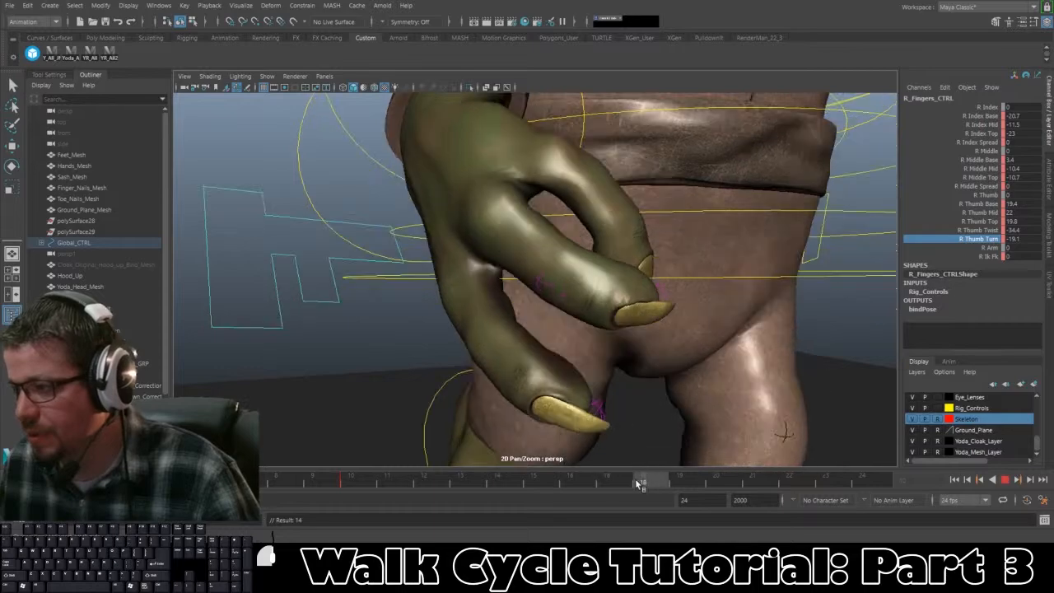
# Step: At frame 17, pose the right index finger with R Index Base at -5.4, R Index Mid at -26.7 and R Index Top at -7.2
pyautogui.click(610, 483)
pyautogui.keyDown('alt'); pyautogui.moveTo(576, 313); pyautogui.dragTo(523, 293); pyautogui.keyUp('alt')
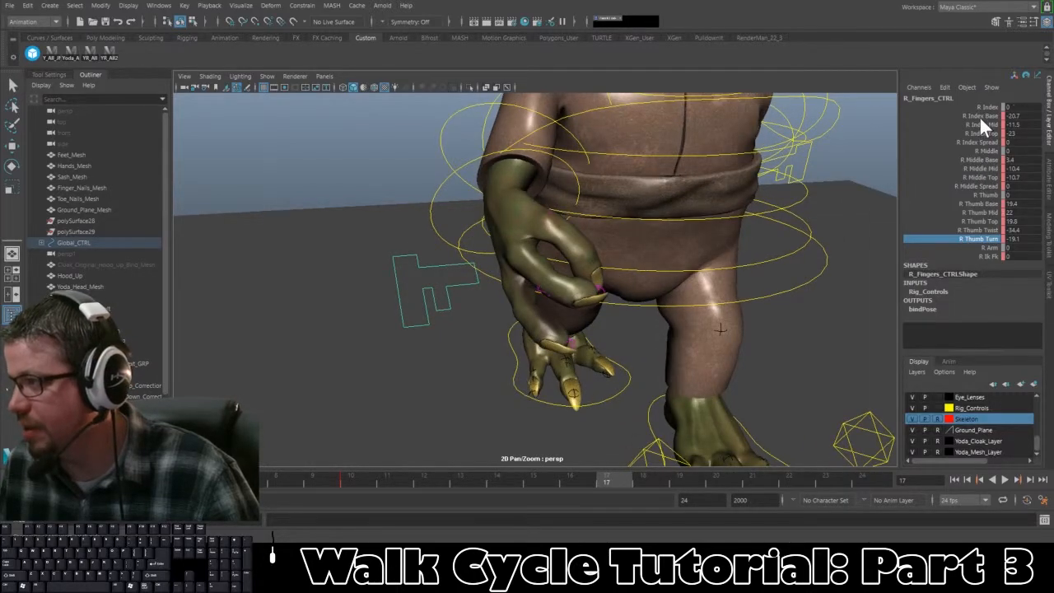
pyautogui.moveTo(692, 226); pyautogui.dragTo(771, 226, button='middle')
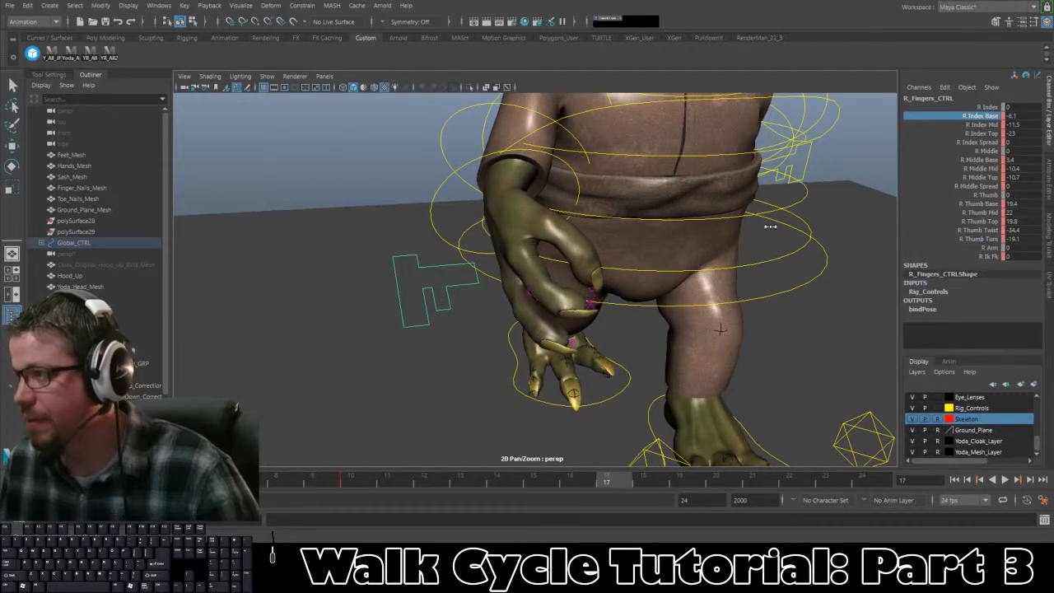
pyautogui.moveTo(701, 189); pyautogui.dragTo(574, 203, button='middle')
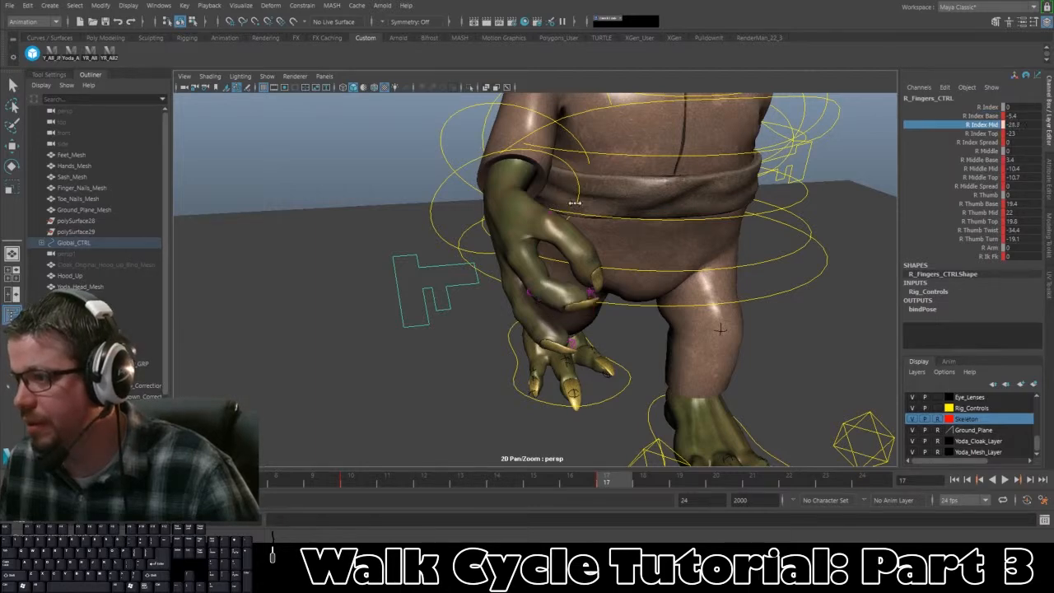
pyautogui.click(979, 132)
pyautogui.moveTo(893, 205); pyautogui.dragTo(793, 206, button='middle')
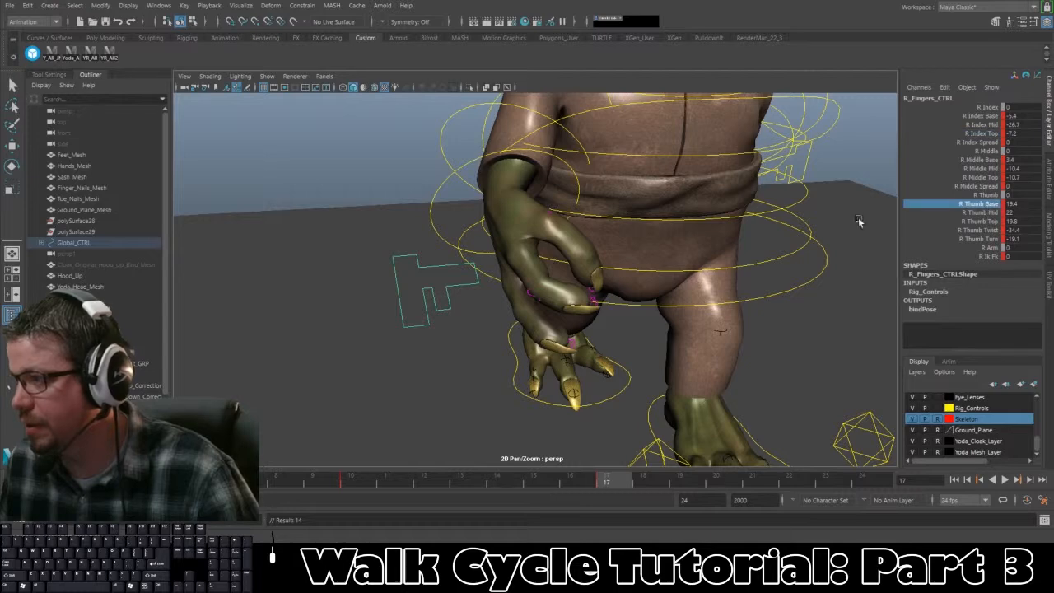
# Step: Repose the right thumb with R Thumb Mid at 33.7, R Thumb Top at 9.5, R Thumb Twist at -5.1 and an adjusted R Thumb Base
pyautogui.moveTo(574, 273)
pyautogui.mouseDown(button='middle')
pyautogui.moveTo(631, 278)
pyautogui.moveTo(529, 269)
pyautogui.moveTo(605, 276)
pyautogui.moveTo(582, 272)
pyautogui.mouseUp(button='middle')
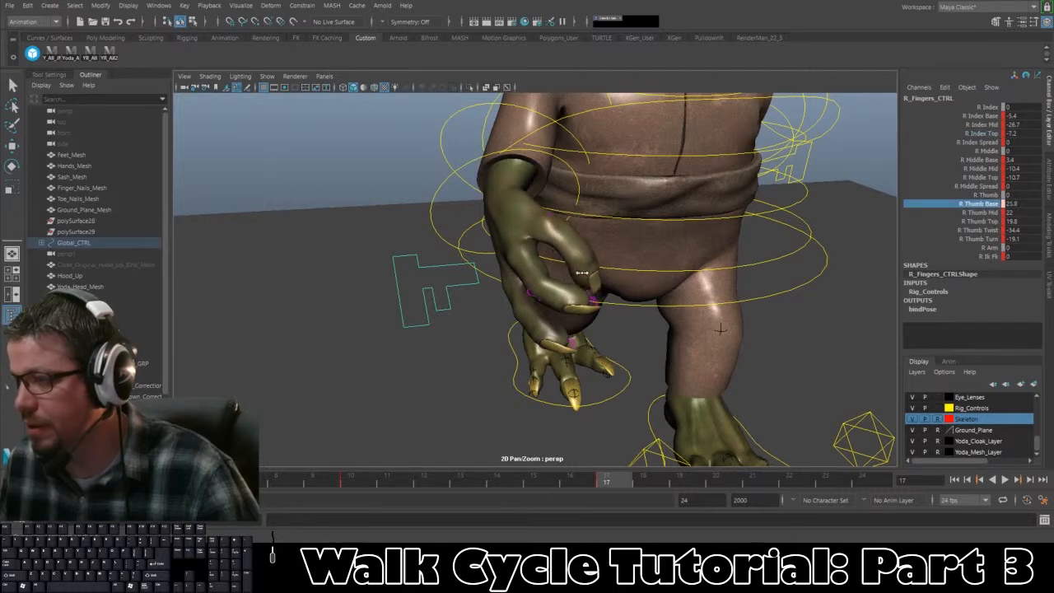
pyautogui.moveTo(752, 218); pyautogui.dragTo(729, 249, button='middle')
pyautogui.click(972, 212)
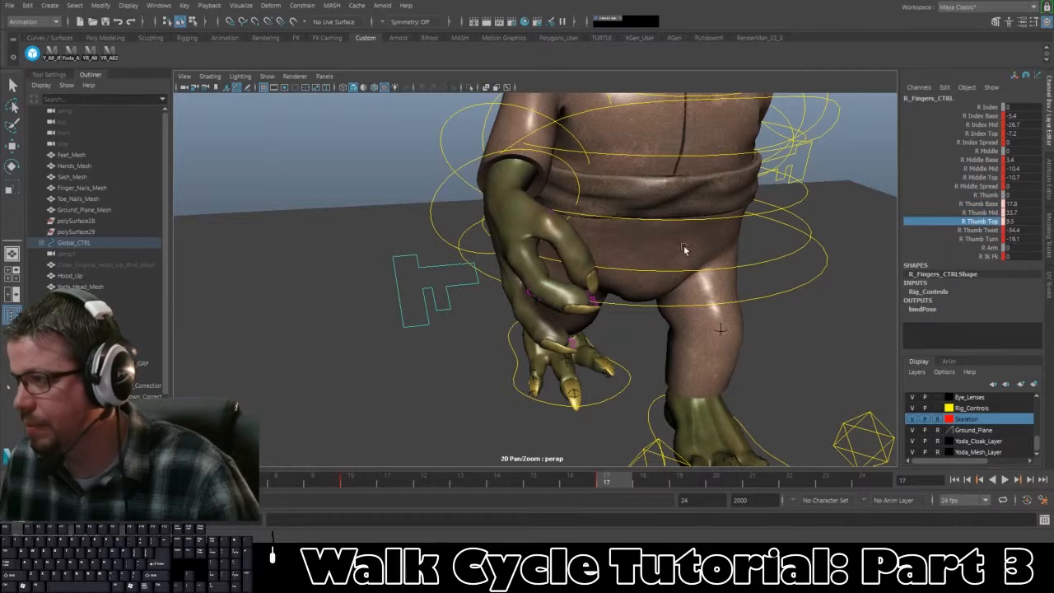
pyautogui.click(982, 230)
pyautogui.moveTo(659, 247); pyautogui.dragTo(783, 241, button='middle')
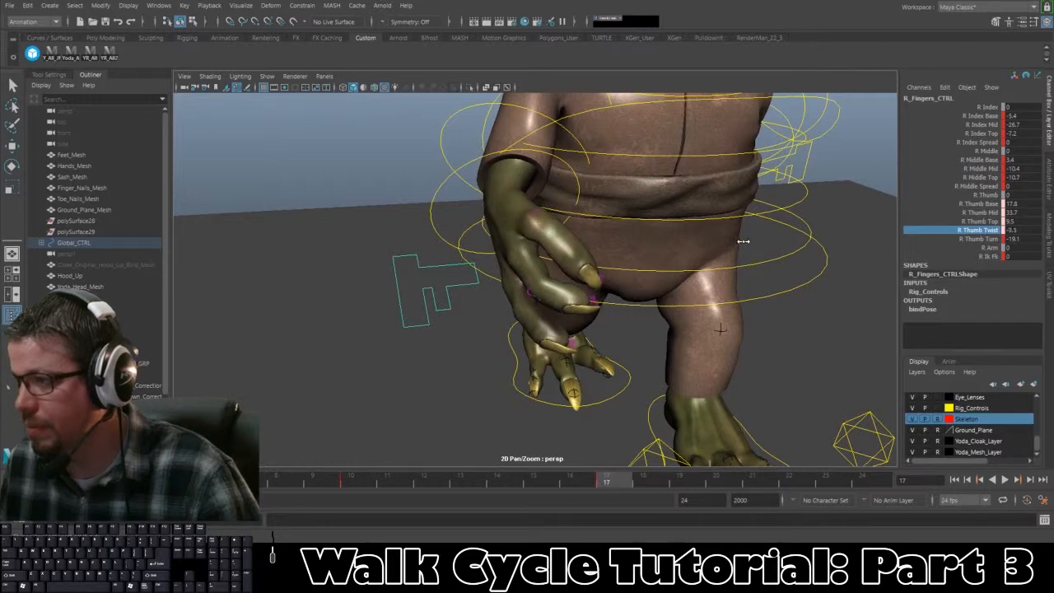
pyautogui.keyDown('alt'); pyautogui.moveTo(569, 283); pyautogui.dragTo(494, 290); pyautogui.keyUp('alt')
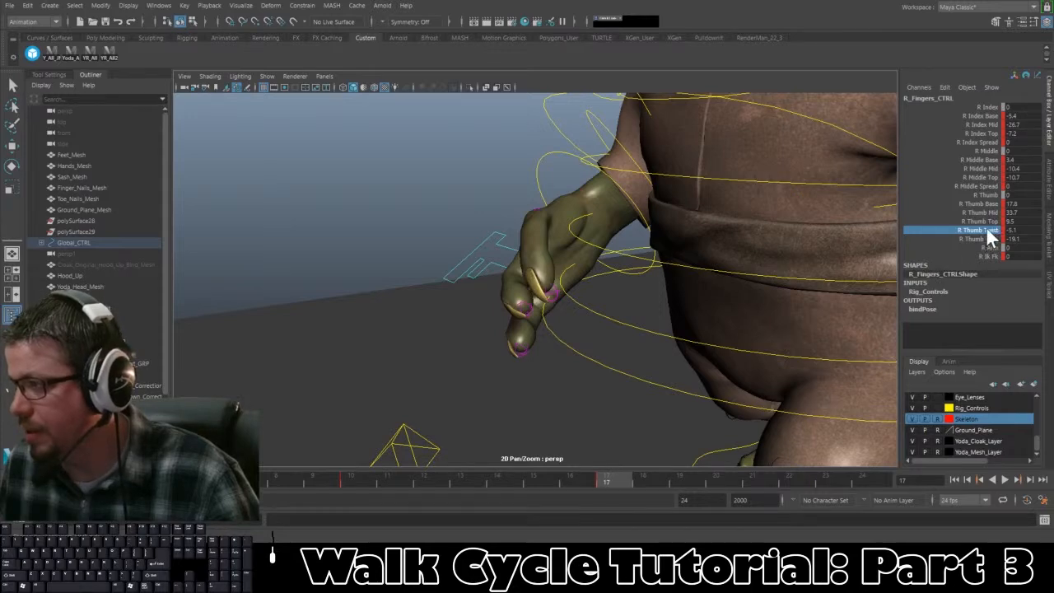
pyautogui.click(980, 203)
pyautogui.keyDown('alt'); pyautogui.moveTo(783, 272); pyautogui.dragTo(683, 294); pyautogui.keyUp('alt')
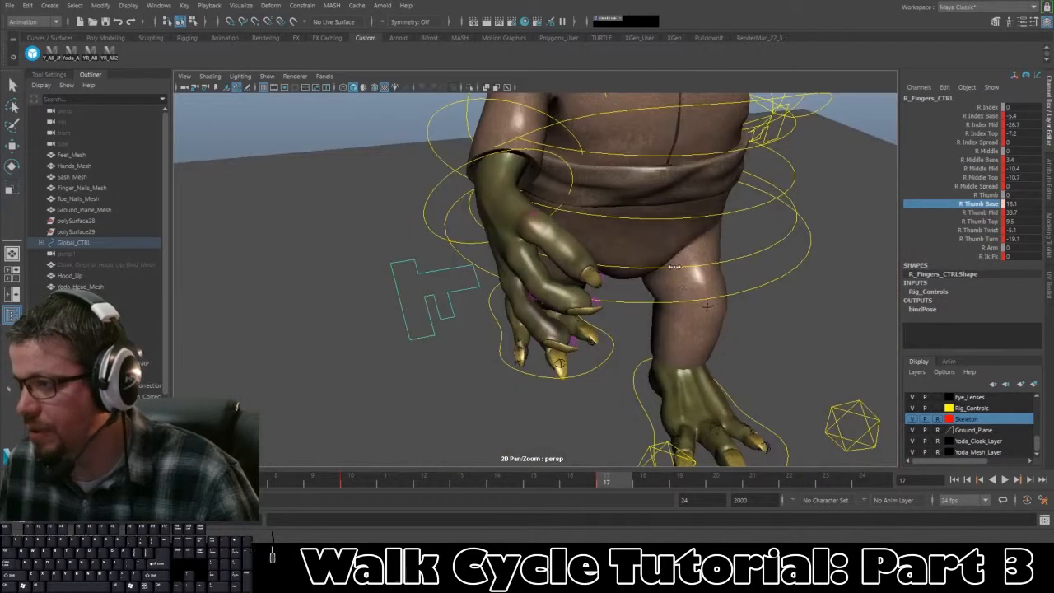
pyautogui.moveTo(585, 265); pyautogui.dragTo(617, 265, button='middle')
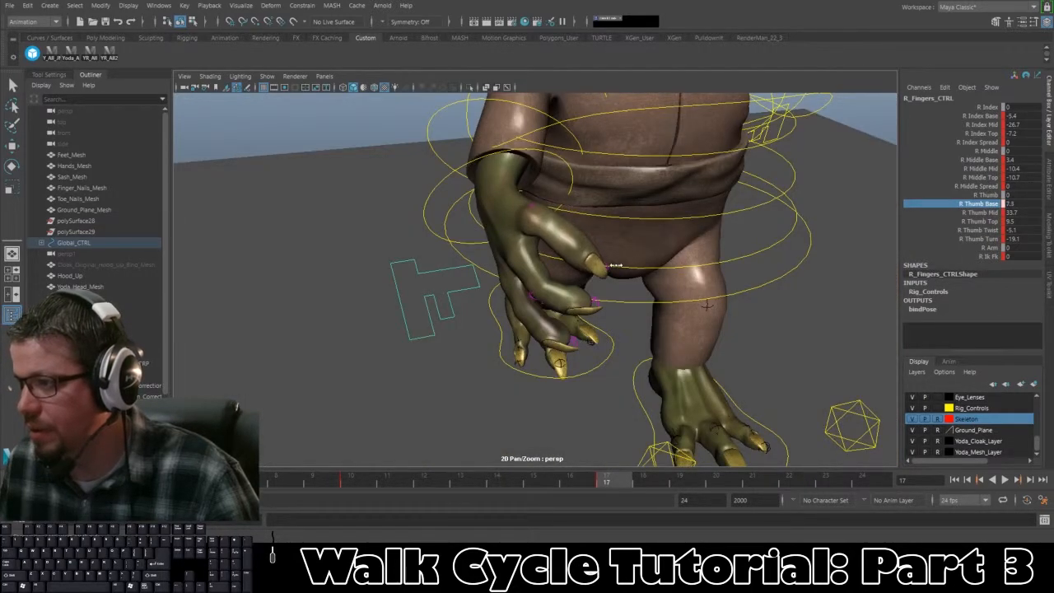
# Step: Select the left fingers control and examine the left hand's pose around frame 17
pyautogui.keyDown('alt'); pyautogui.moveTo(631, 270); pyautogui.dragTo(724, 253); pyautogui.keyUp('alt')
pyautogui.click(771, 237)
pyautogui.click(777, 248)
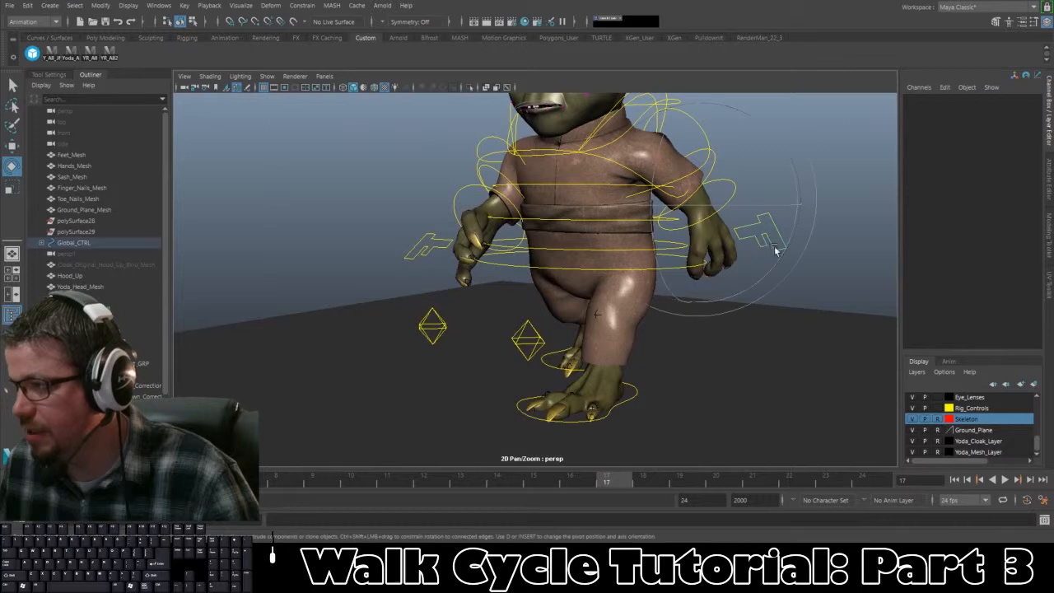
pyautogui.keyDown('alt'); pyautogui.moveTo(639, 318); pyautogui.dragTo(576, 356); pyautogui.keyUp('alt')
pyautogui.moveTo(605, 486)
pyautogui.mouseDown()
pyautogui.moveTo(576, 485)
pyautogui.moveTo(626, 486)
pyautogui.moveTo(607, 486)
pyautogui.mouseUp()
pyautogui.keyDown('alt'); pyautogui.moveTo(687, 286); pyautogui.dragTo(711, 291); pyautogui.keyUp('alt')
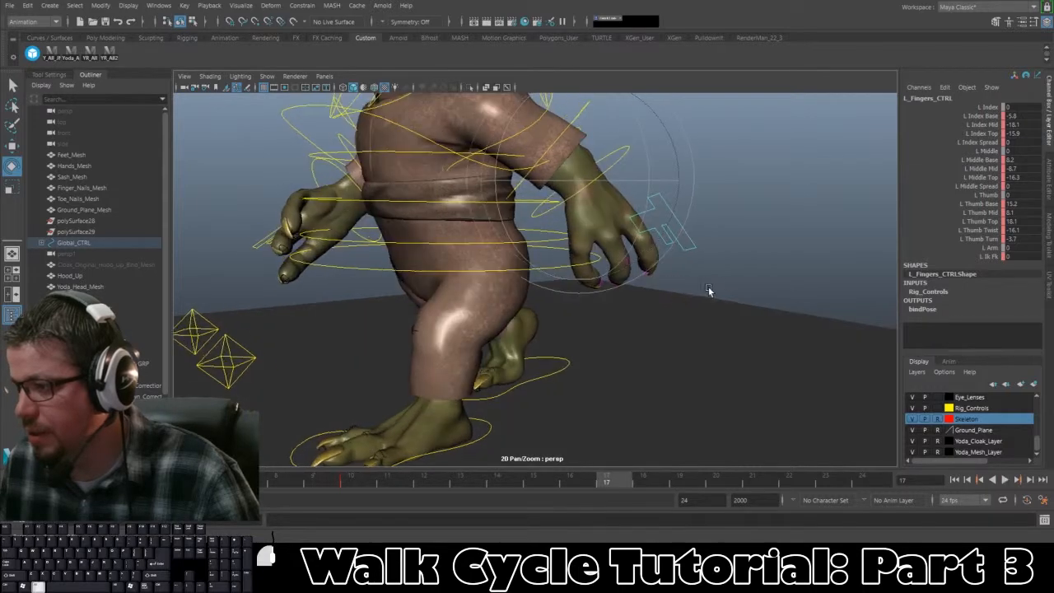
pyautogui.keyDown('alt'); pyautogui.moveTo(710, 291); pyautogui.dragTo(701, 333, button='right'); pyautogui.keyUp('alt')
pyautogui.keyDown('alt'); pyautogui.moveTo(701, 333); pyautogui.dragTo(686, 365, button='middle'); pyautogui.keyUp('alt')
# Step: Set the playback end to frame 25 and copy the left fingers pose from frame 1 to a key at frame 25
pyautogui.moveTo(698, 500); pyautogui.dragTo(585, 487)
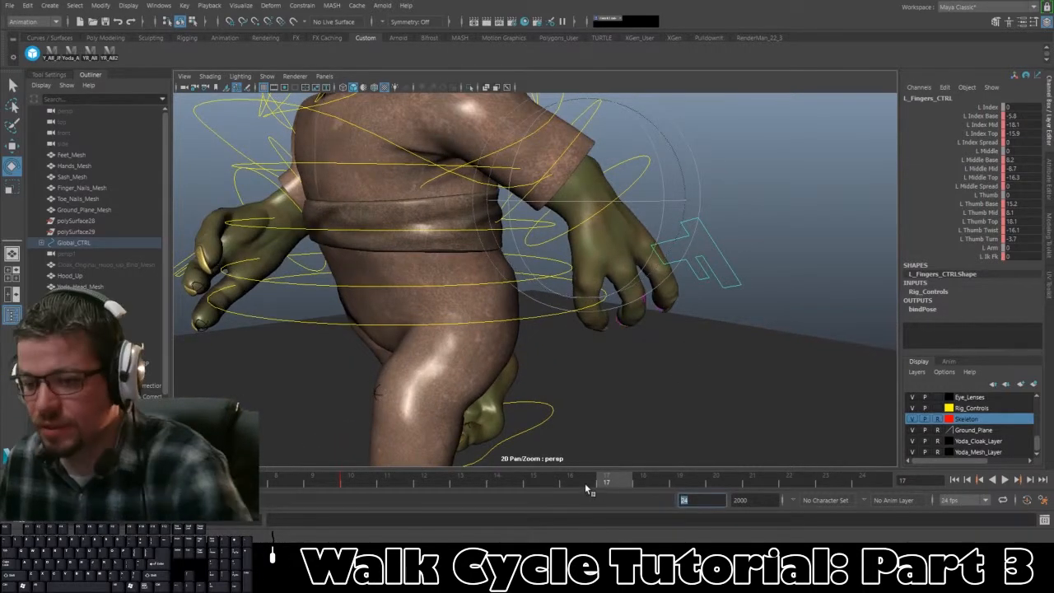
pyautogui.write('25')
pyautogui.press('Return')
pyautogui.click(21, 481)
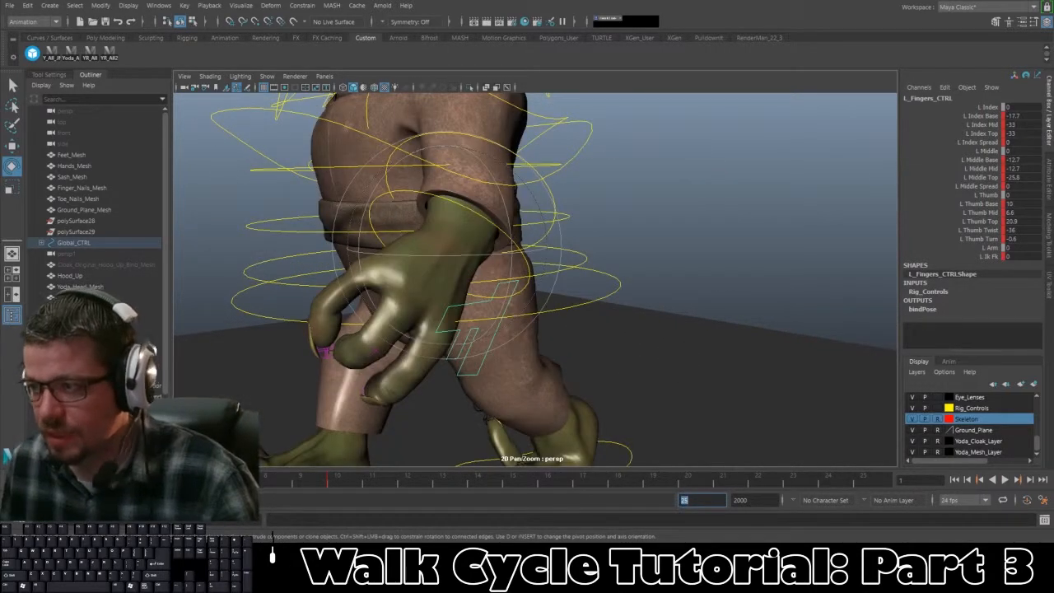
pyautogui.moveTo(20, 481)
pyautogui.mouseDown(button='middle')
pyautogui.moveTo(783, 471)
pyautogui.moveTo(866, 482)
pyautogui.mouseUp(button='middle')
pyautogui.write('s')
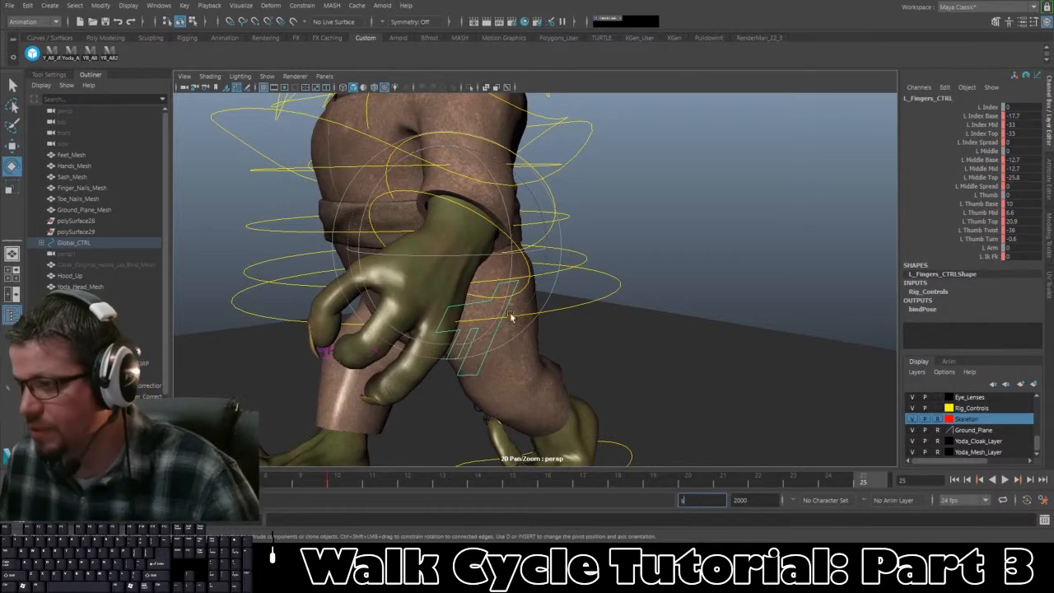
# Step: Copy the right fingers control's frame 1 pose to frame 25 and key it
pyautogui.keyDown('alt'); pyautogui.moveTo(479, 312); pyautogui.dragTo(503, 311); pyautogui.keyUp('alt')
pyautogui.keyDown('alt'); pyautogui.moveTo(566, 319); pyautogui.dragTo(457, 317); pyautogui.keyUp('alt')
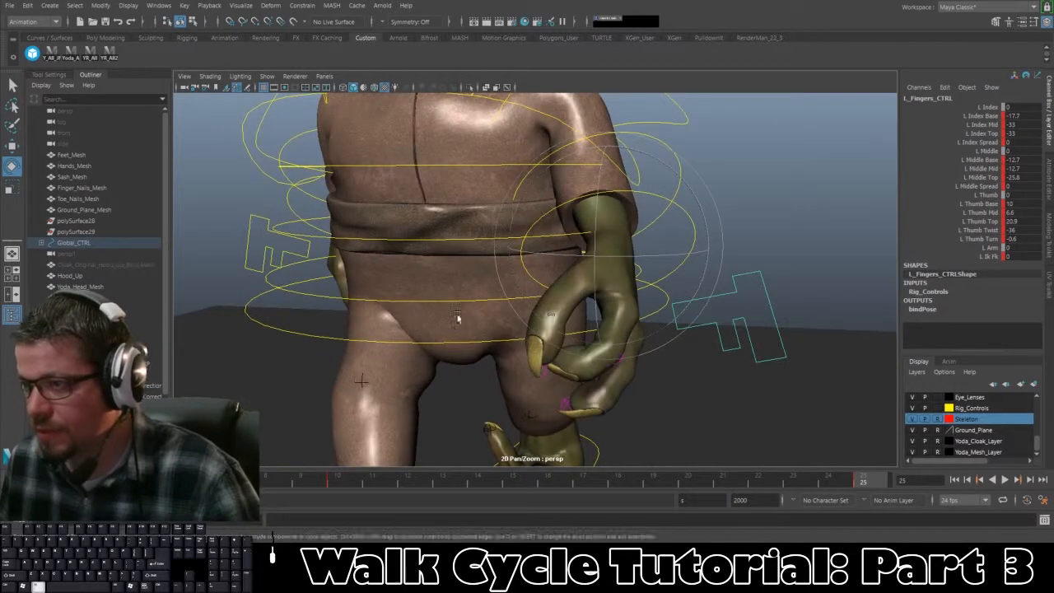
pyautogui.click(266, 260)
pyautogui.click(20, 482)
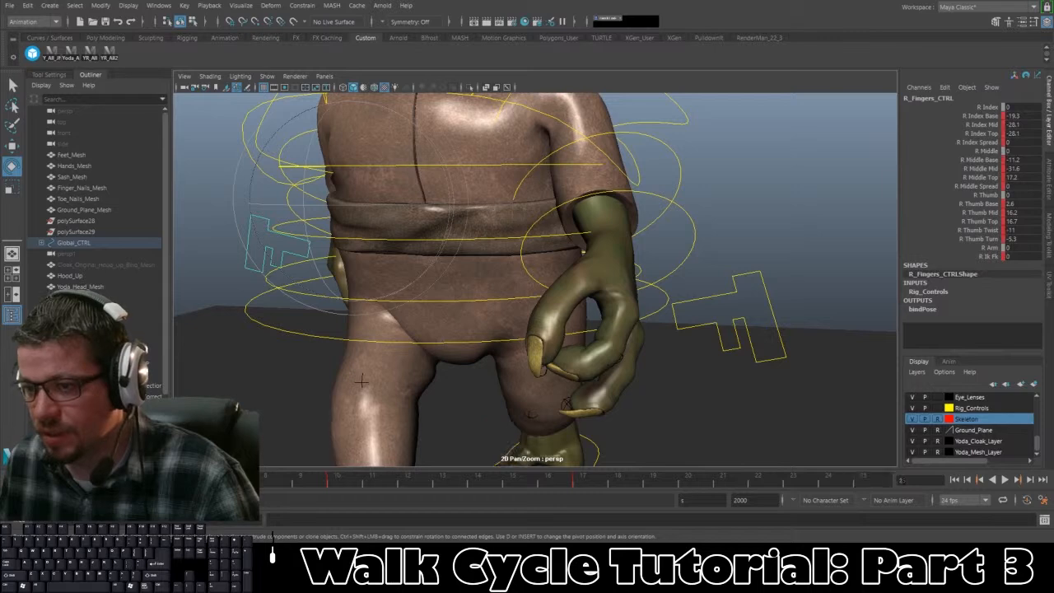
pyautogui.keyDown('alt'); pyautogui.moveTo(690, 353); pyautogui.dragTo(617, 266, button='right'); pyautogui.keyUp('alt')
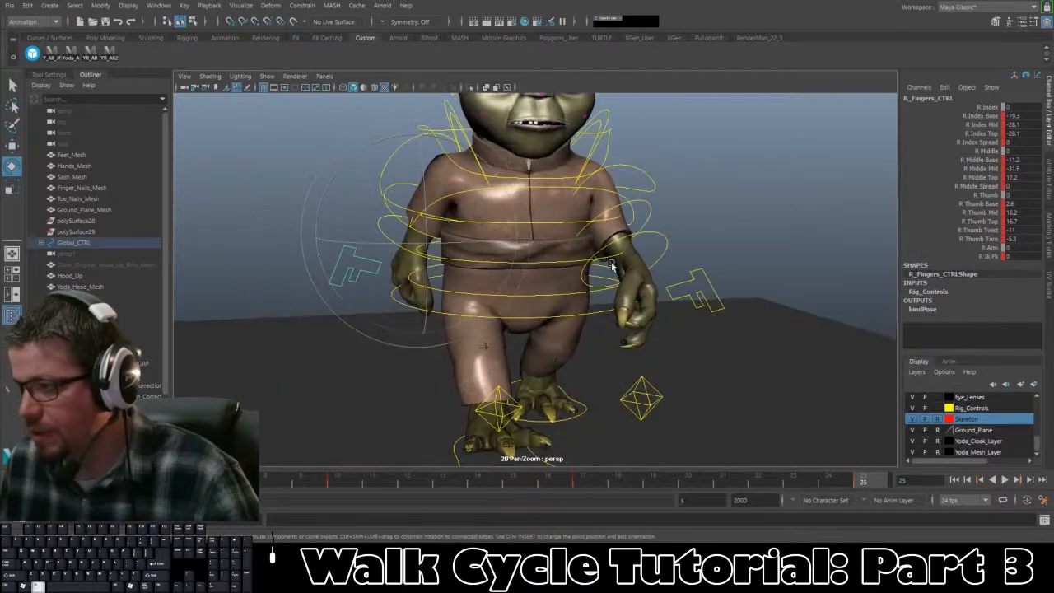
# Step: At frame 17, straighten the left index finger with L Index Base at 1.544, L Index Mid at -6.906 and L Index Top at -8.596, and key it
pyautogui.keyDown('alt'); pyautogui.moveTo(617, 266); pyautogui.dragTo(651, 311); pyautogui.keyUp('alt')
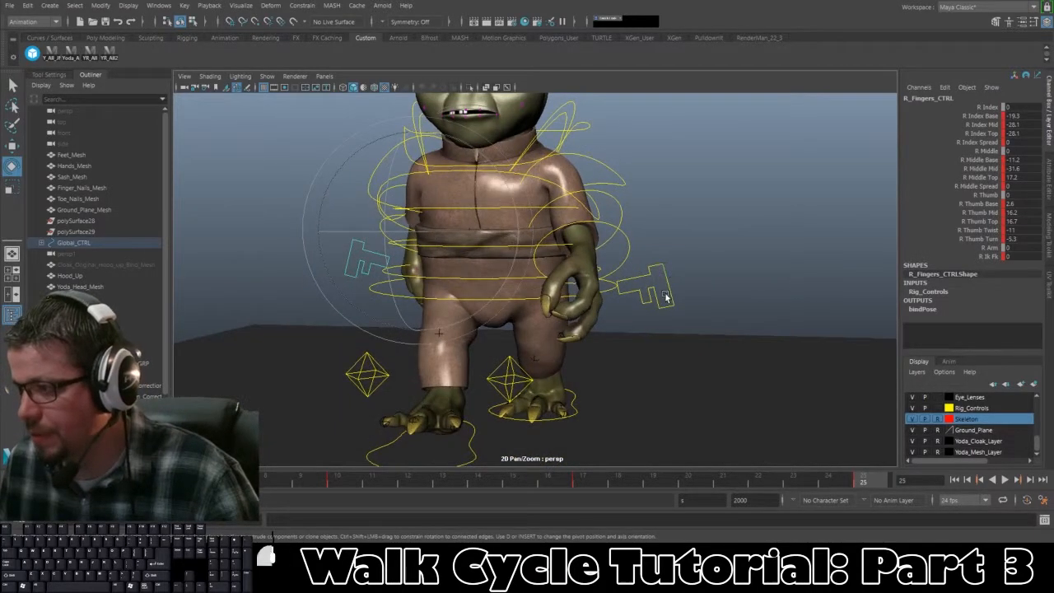
pyautogui.click(664, 265)
pyautogui.click(593, 481)
pyautogui.keyDown('alt'); pyautogui.moveTo(676, 266); pyautogui.dragTo(676, 193); pyautogui.keyUp('alt')
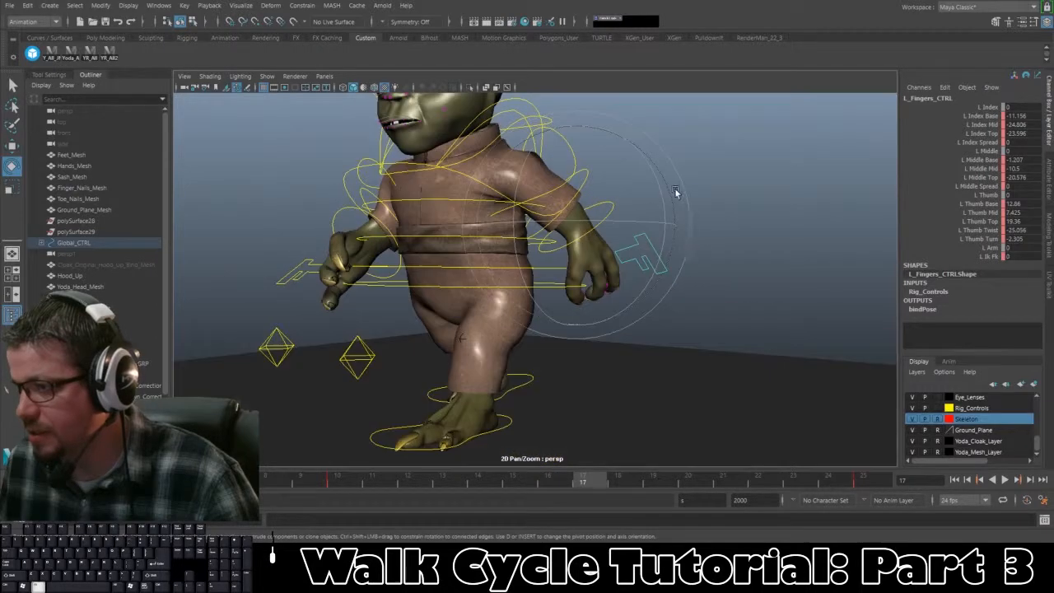
pyautogui.keyDown('alt'); pyautogui.moveTo(675, 193); pyautogui.dragTo(711, 210, button='right'); pyautogui.keyUp('alt')
pyautogui.keyDown('alt'); pyautogui.moveTo(712, 210); pyautogui.dragTo(695, 280, button='middle'); pyautogui.keyUp('alt')
pyautogui.click(987, 115)
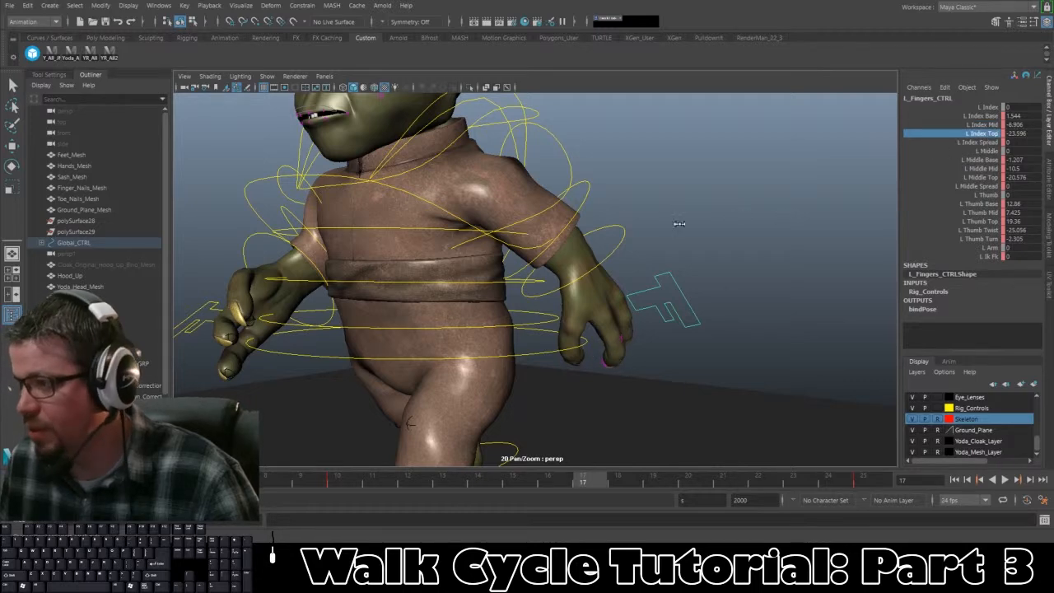
pyautogui.moveTo(734, 222); pyautogui.dragTo(763, 225, button='middle')
pyautogui.press('s')
# Step: Open the left middle finger with L Middle Base at 15.093, L Middle Mid at 7.7 and L Middle Top at 3.824
pyautogui.keyDown('alt'); pyautogui.moveTo(686, 285); pyautogui.dragTo(651, 276); pyautogui.keyUp('alt')
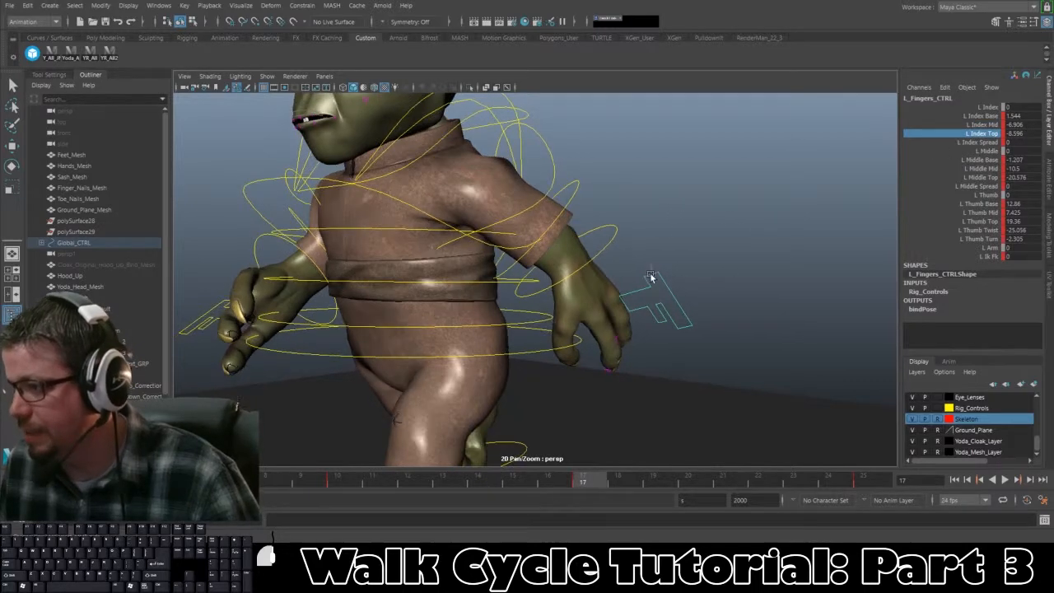
pyautogui.click(982, 159)
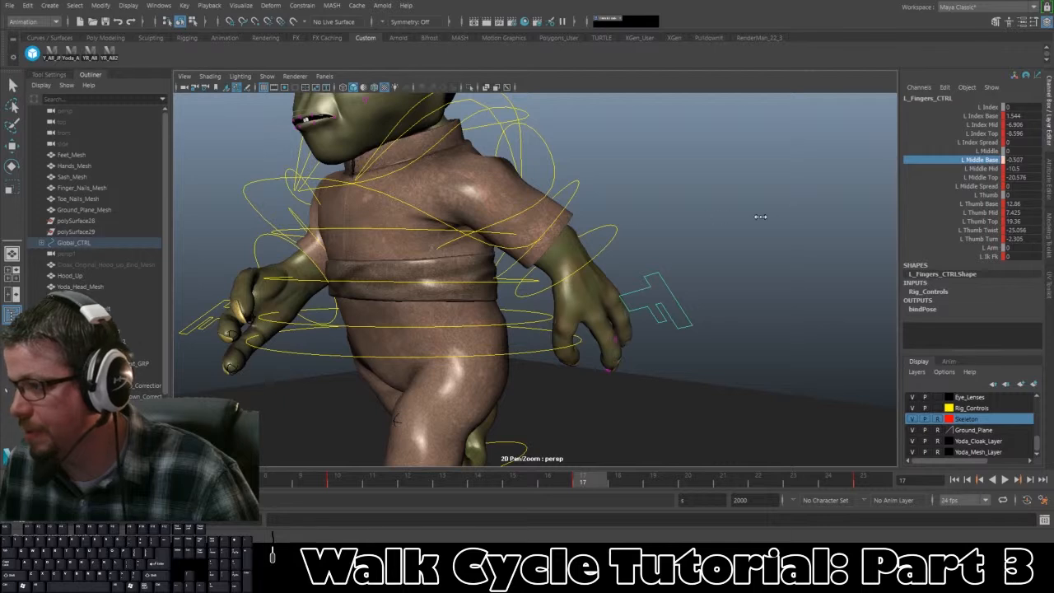
pyautogui.click(988, 168)
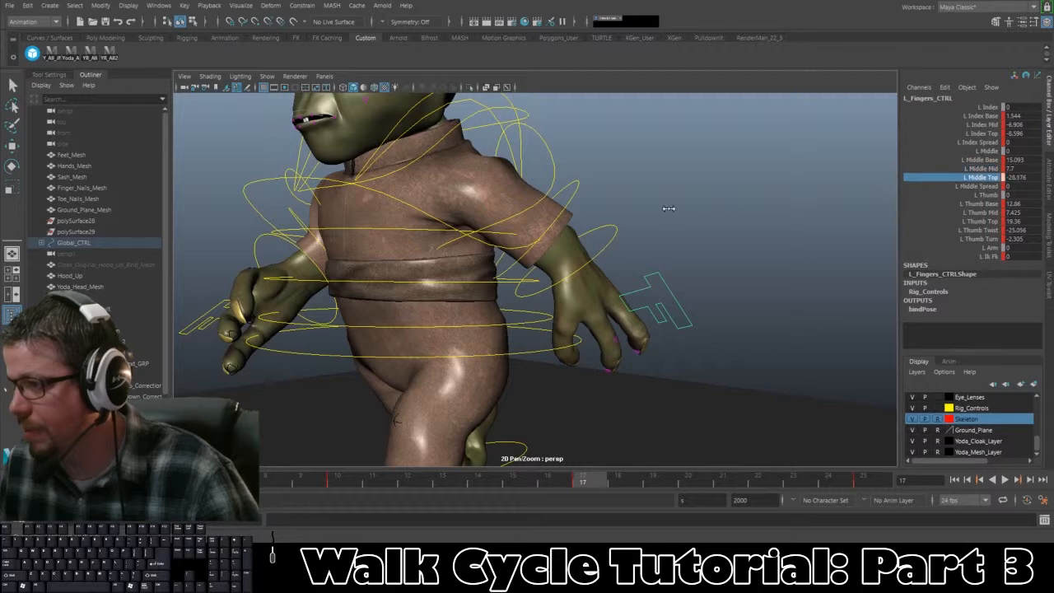
# Step: Key the left thumb with L Thumb Base at 22.16, Mid at 11.825, Top at 31.36, Twist at -19.356 and Turn at -9.305
pyautogui.keyDown('alt'); pyautogui.moveTo(676, 245); pyautogui.dragTo(694, 280); pyautogui.keyUp('alt')
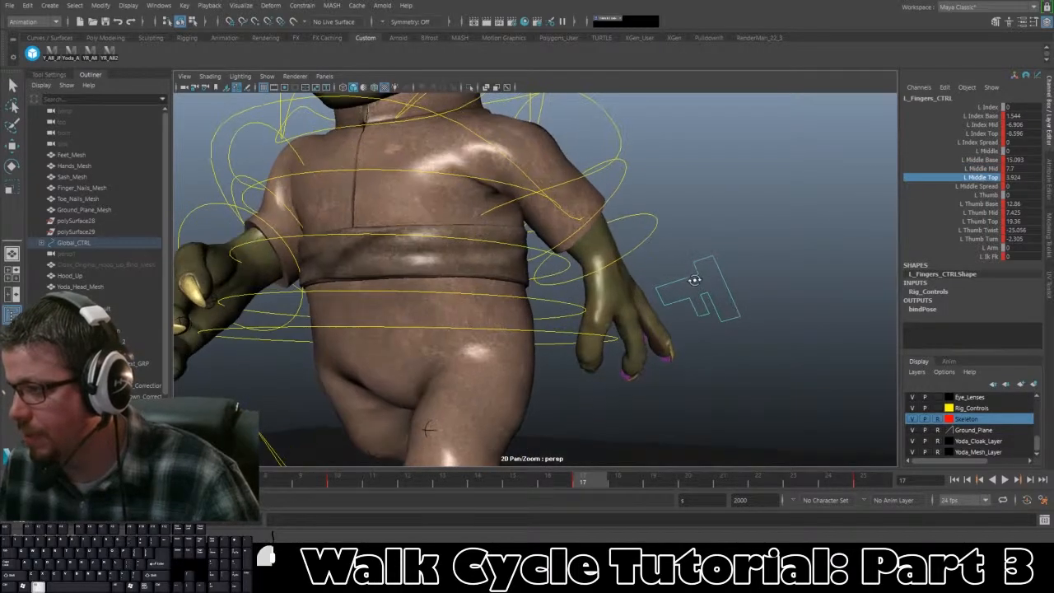
pyautogui.click(981, 201)
pyautogui.moveTo(747, 256)
pyautogui.mouseDown(button='middle')
pyautogui.moveTo(731, 257)
pyautogui.moveTo(757, 261)
pyautogui.mouseUp(button='middle')
pyautogui.press('s')
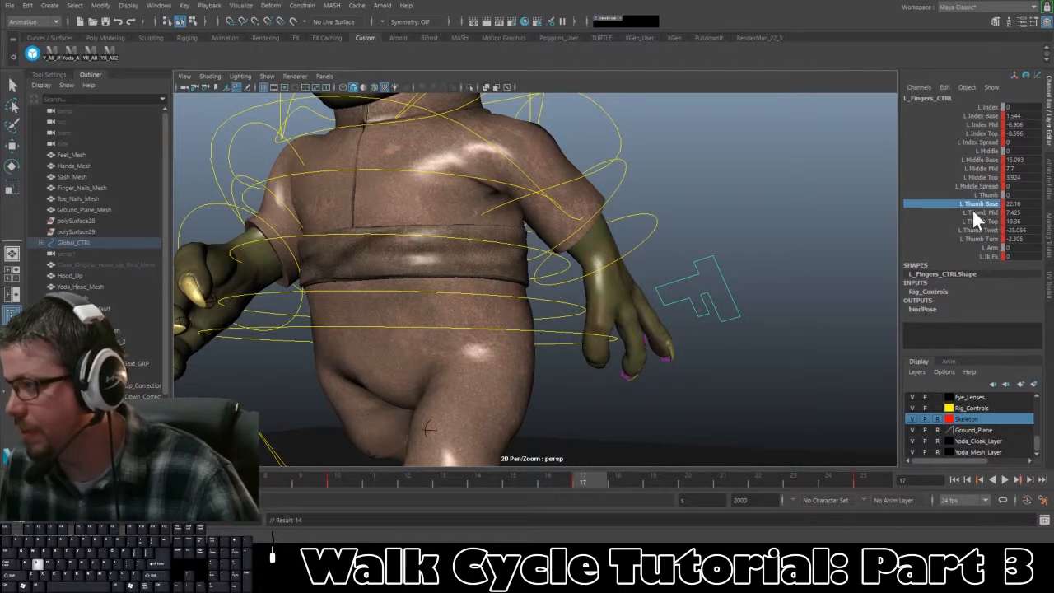
pyautogui.click(958, 222)
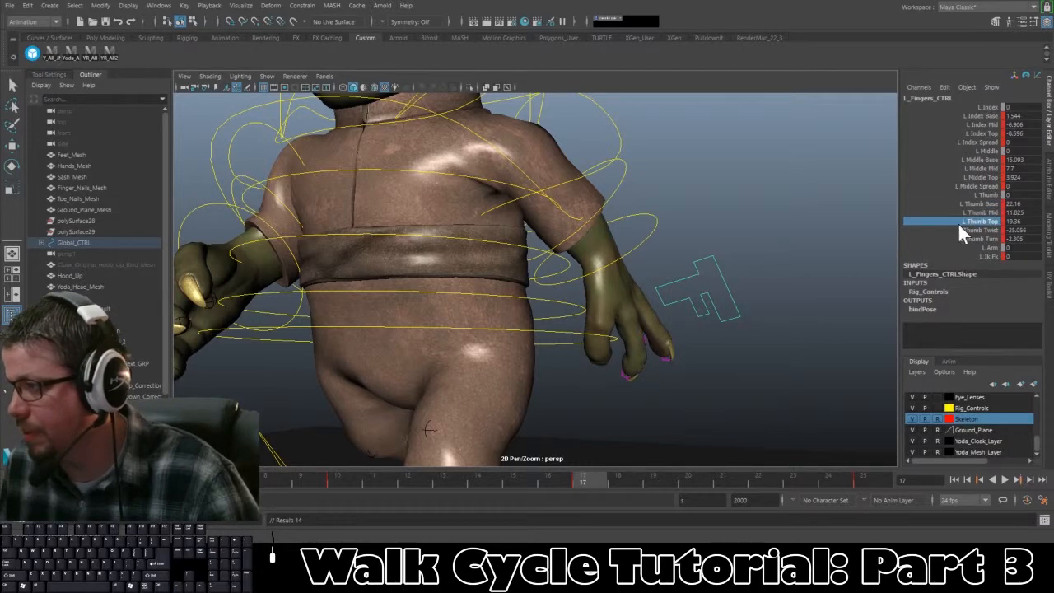
pyautogui.moveTo(659, 272); pyautogui.dragTo(712, 266, button='middle')
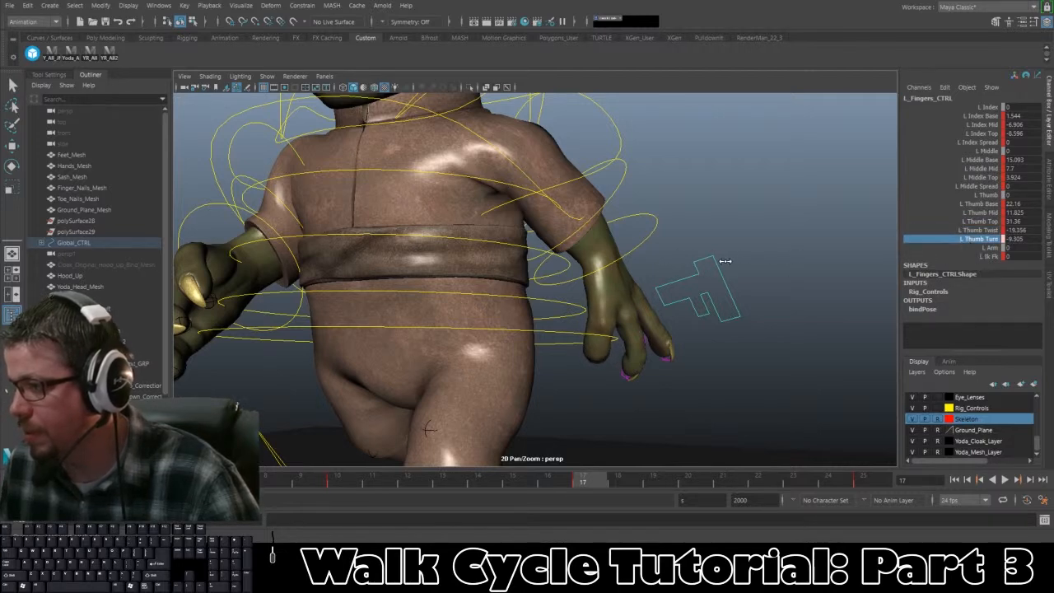
pyautogui.press('s')
# Step: Play the walk cycle and review the hand motion from the front and the side
pyautogui.keyDown('alt'); pyautogui.moveTo(725, 261); pyautogui.dragTo(527, 257, button='right'); pyautogui.keyUp('alt')
pyautogui.keyDown('alt'); pyautogui.moveTo(502, 255); pyautogui.dragTo(457, 232); pyautogui.keyUp('alt')
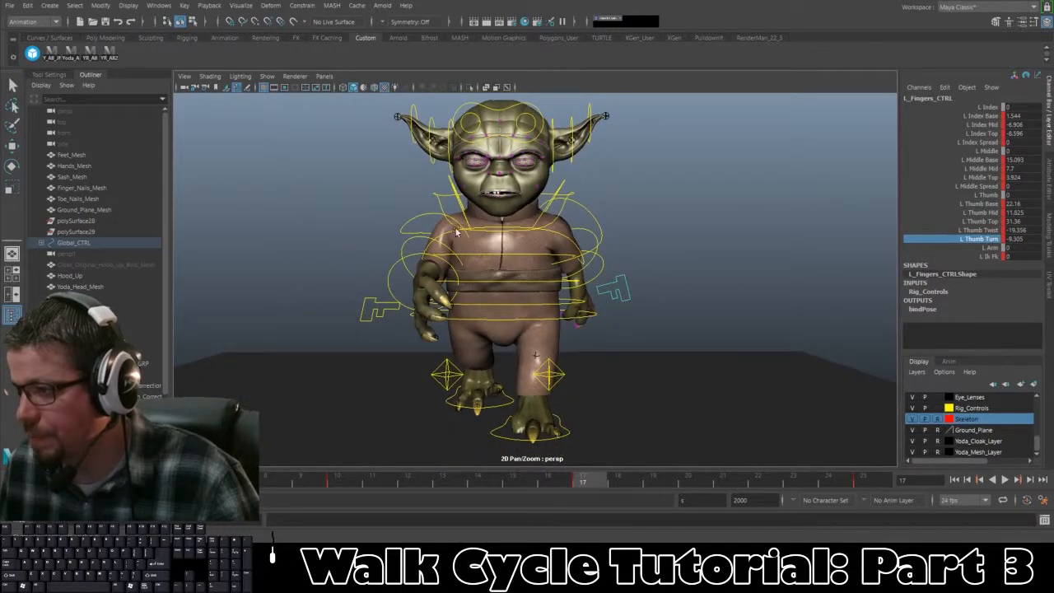
pyautogui.click(1005, 478)
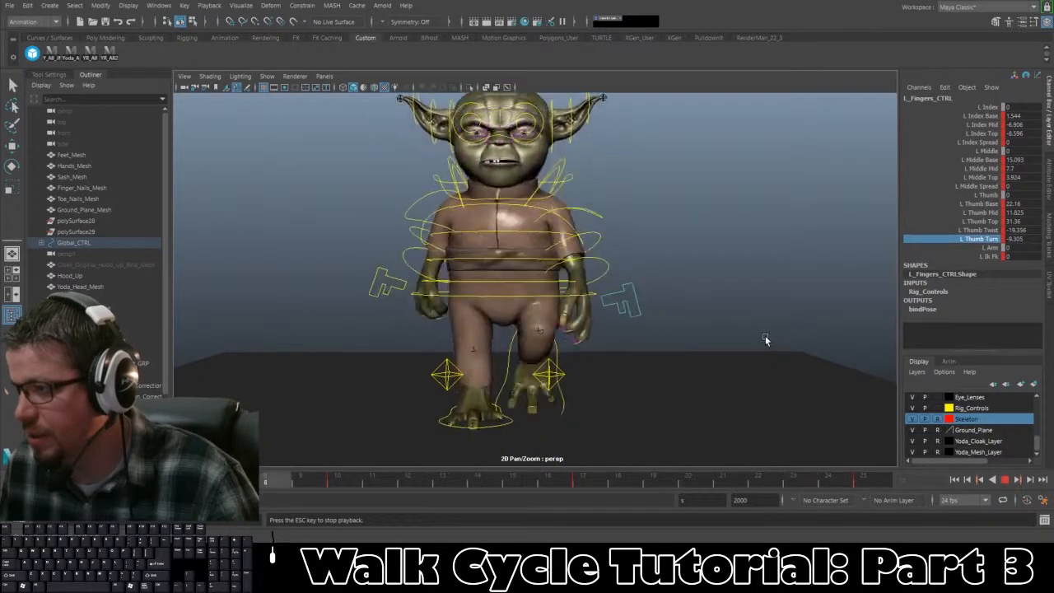
pyautogui.keyDown('alt'); pyautogui.moveTo(766, 339); pyautogui.dragTo(533, 335); pyautogui.keyUp('alt')
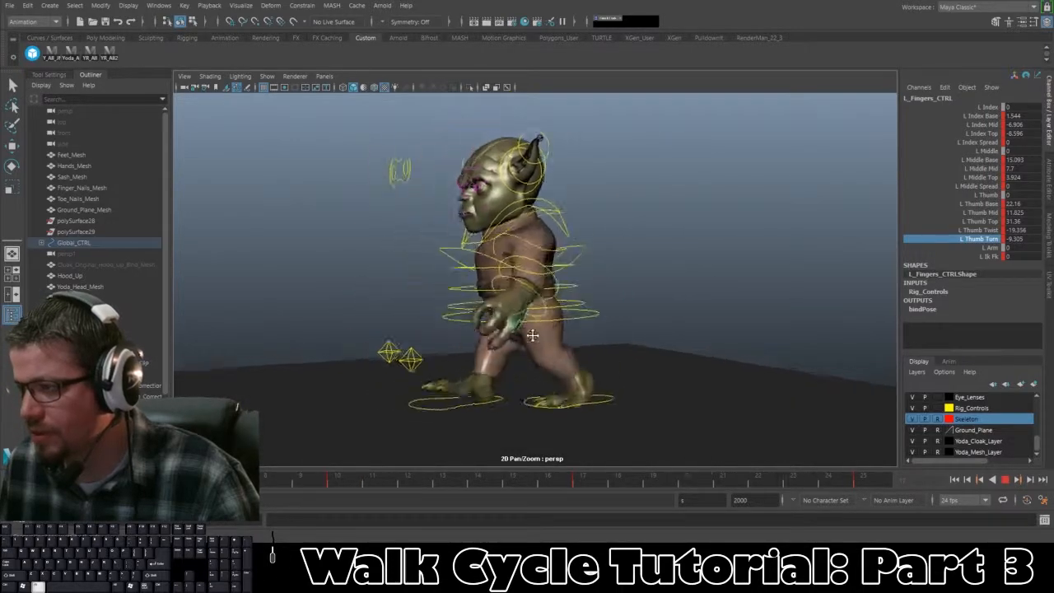
pyautogui.keyDown('alt'); pyautogui.moveTo(533, 336); pyautogui.dragTo(563, 341, button='middle'); pyautogui.keyUp('alt')
pyautogui.keyDown('alt'); pyautogui.moveTo(492, 346); pyautogui.dragTo(560, 350, button='right'); pyautogui.keyUp('alt')
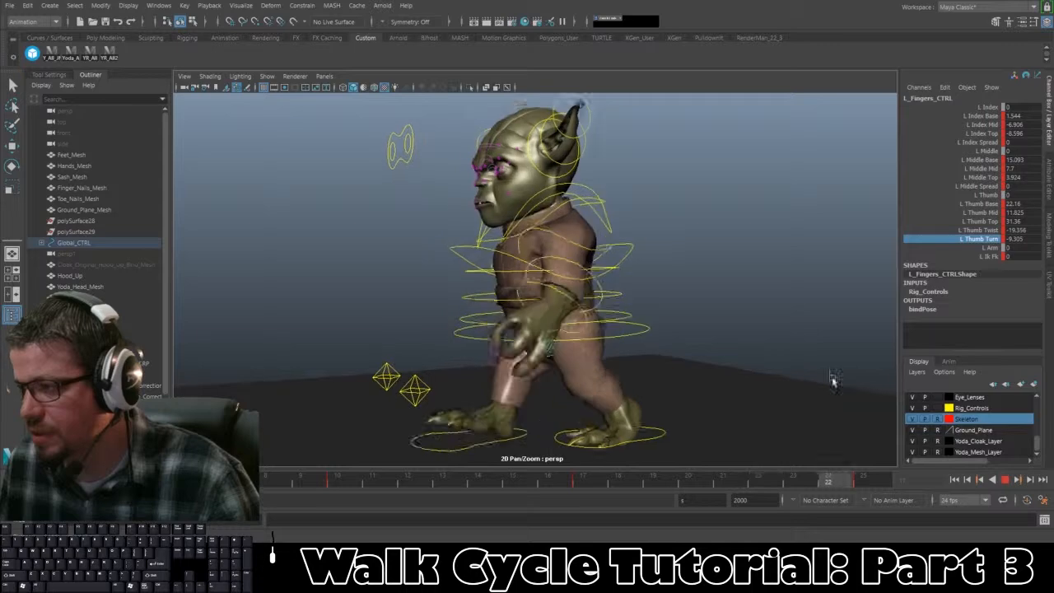
pyautogui.click(1006, 480)
# Step: At frame 10, relax the left thumb with L Thumb Base at 6.5, Mid at 5.1, Top at 12, Twist at -4.2 and Turn at 5
pyautogui.moveTo(288, 483); pyautogui.dragTo(33, 486)
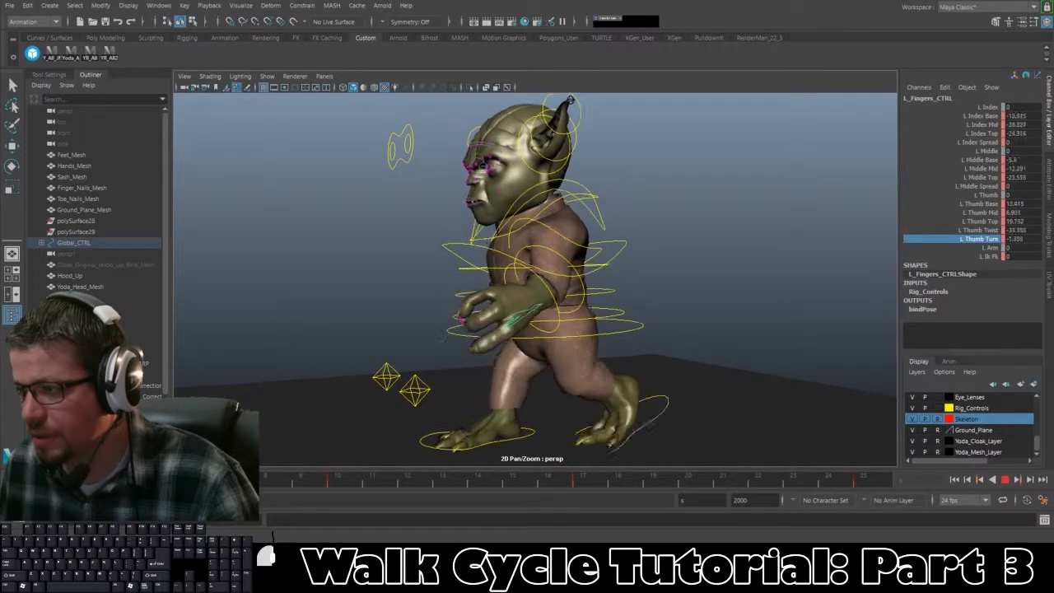
pyautogui.keyDown('alt'); pyautogui.moveTo(591, 321); pyautogui.dragTo(645, 319); pyautogui.keyUp('alt')
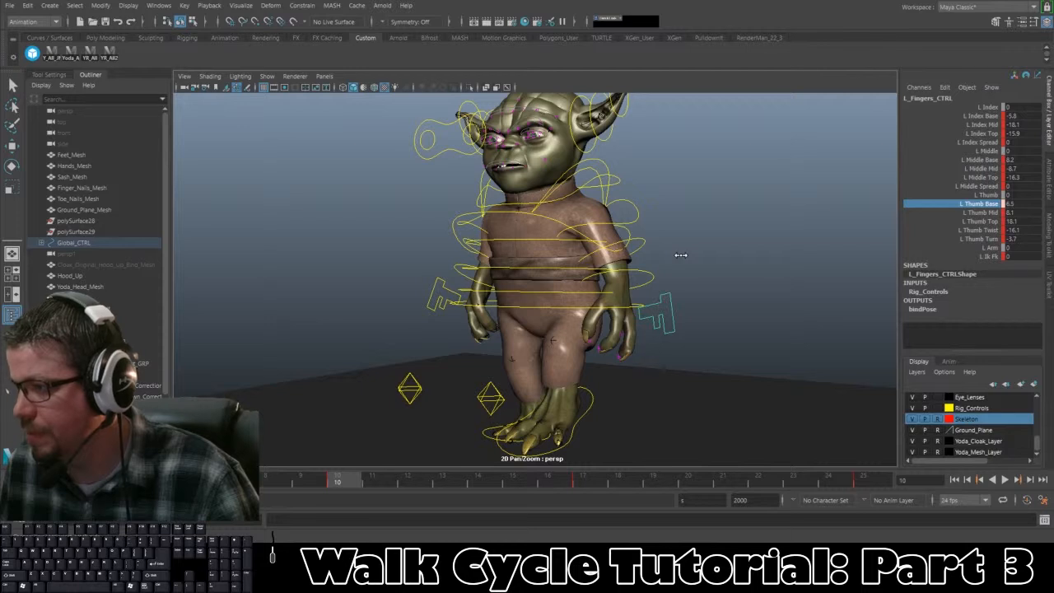
pyautogui.press('s')
pyautogui.click(972, 215)
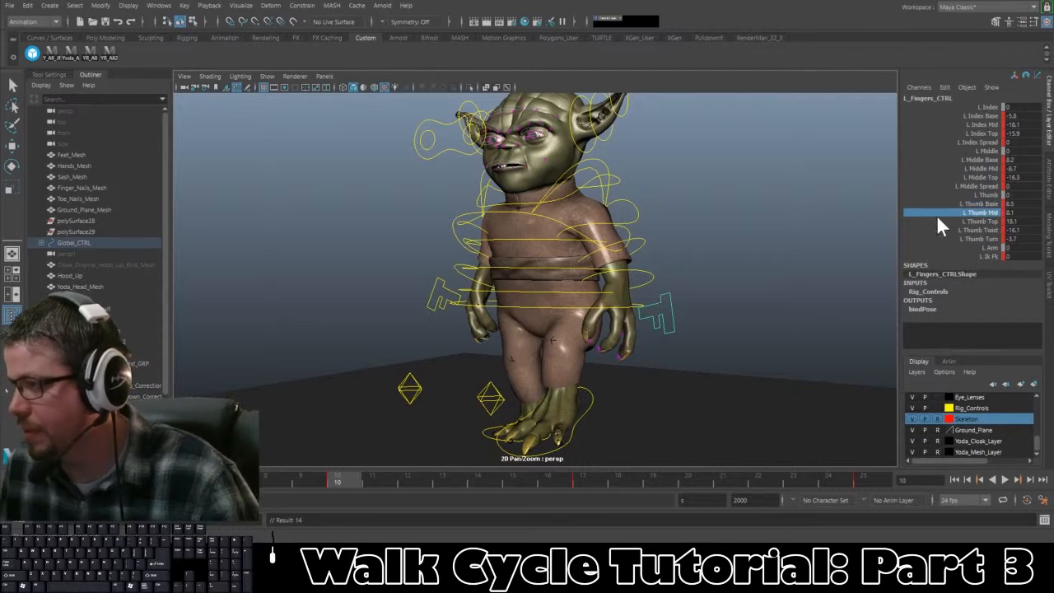
pyautogui.moveTo(762, 235); pyautogui.dragTo(820, 237, button='middle')
pyautogui.click(969, 222)
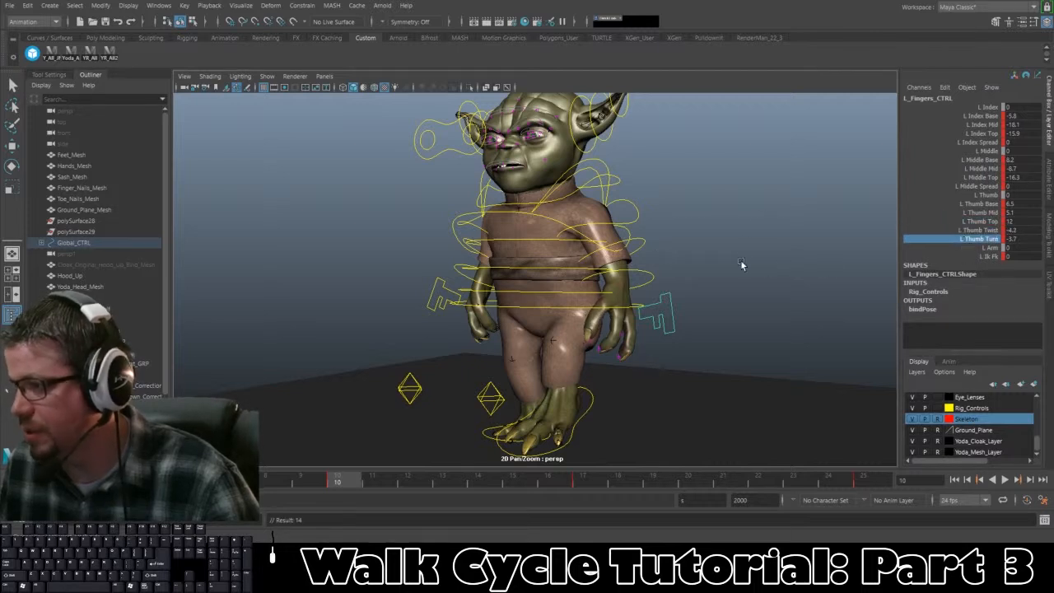
pyautogui.keyDown('alt'); pyautogui.moveTo(812, 285); pyautogui.dragTo(718, 300); pyautogui.keyUp('alt')
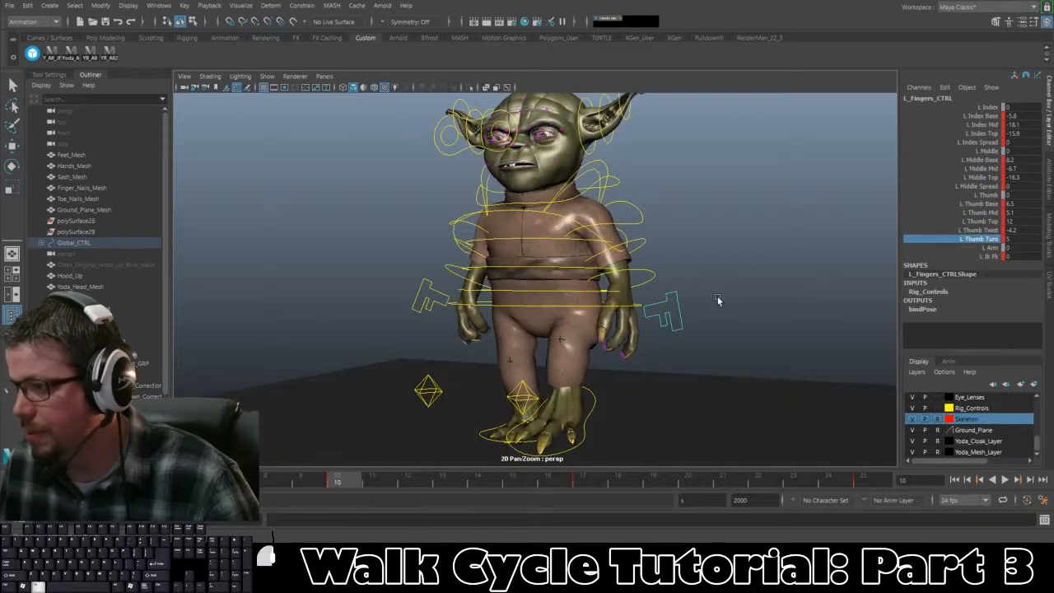
# Step: Play through the walk cycle and key the left finger pose at frame 25
pyautogui.hotkey('alt', 'v')
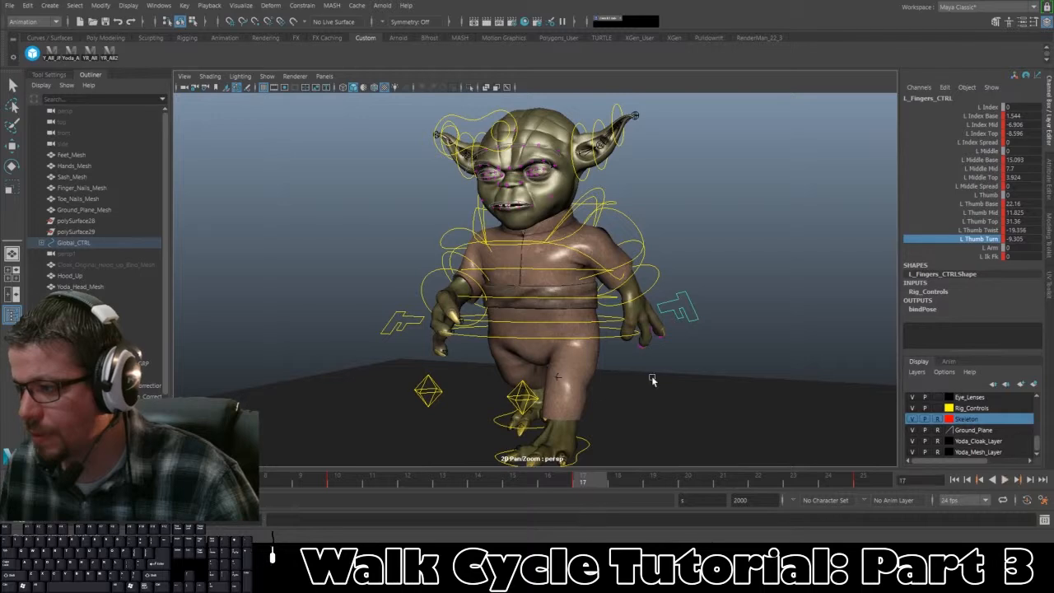
pyautogui.click(861, 479)
pyautogui.press('s')
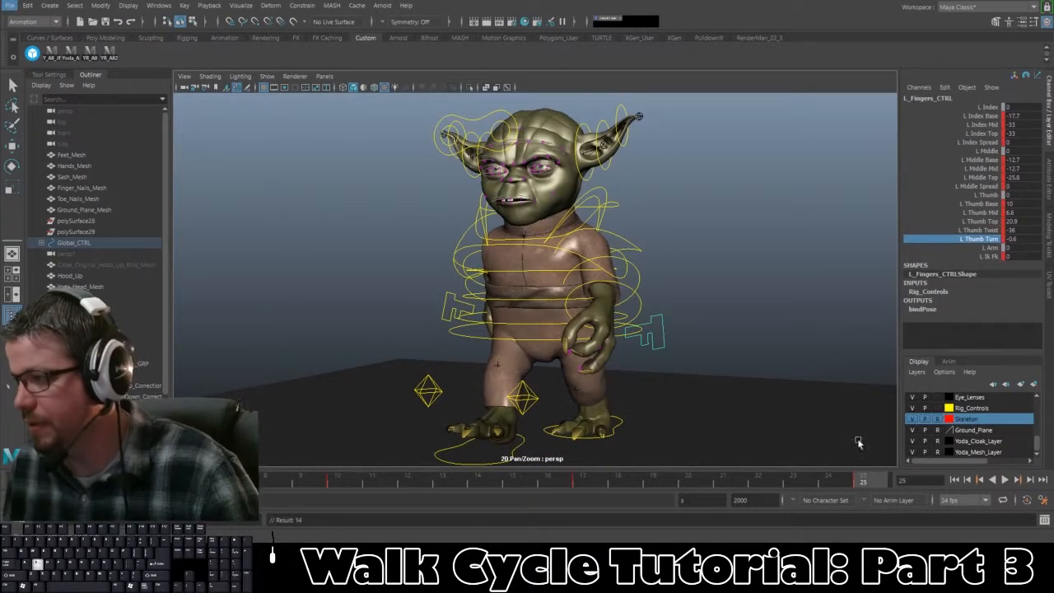
# Step: Select the right fingers control, check its pose at frame 25, and review the hand motion in playback from the front and side
pyautogui.keyDown('alt'); pyautogui.moveTo(560, 350); pyautogui.dragTo(658, 354); pyautogui.keyUp('alt')
pyautogui.moveTo(366, 288); pyautogui.dragTo(412, 330)
pyautogui.press('e')
pyautogui.click(337, 285)
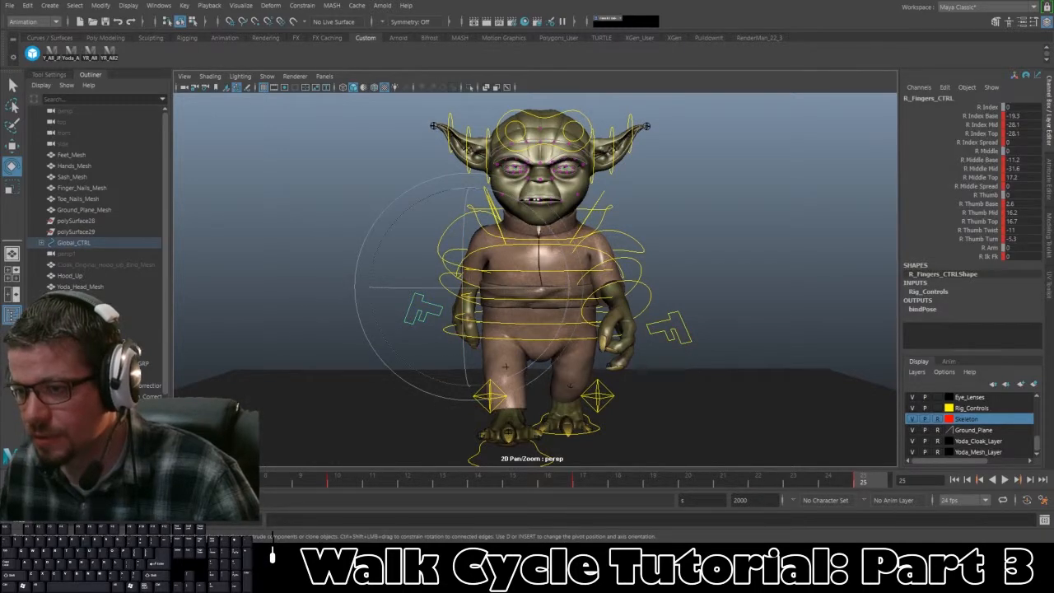
pyautogui.moveTo(840, 485); pyautogui.dragTo(878, 487)
pyautogui.keyDown('alt'); pyautogui.moveTo(548, 364); pyautogui.dragTo(607, 354); pyautogui.keyUp('alt')
pyautogui.hotkey('alt', 'v')
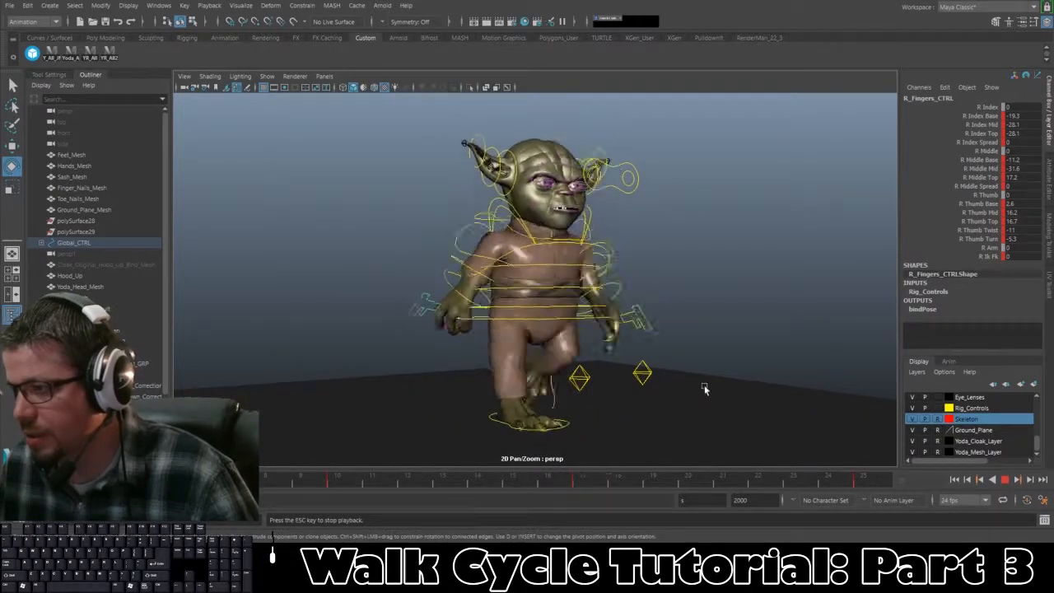
pyautogui.keyDown('alt'); pyautogui.moveTo(704, 389); pyautogui.dragTo(569, 382); pyautogui.keyUp('alt')
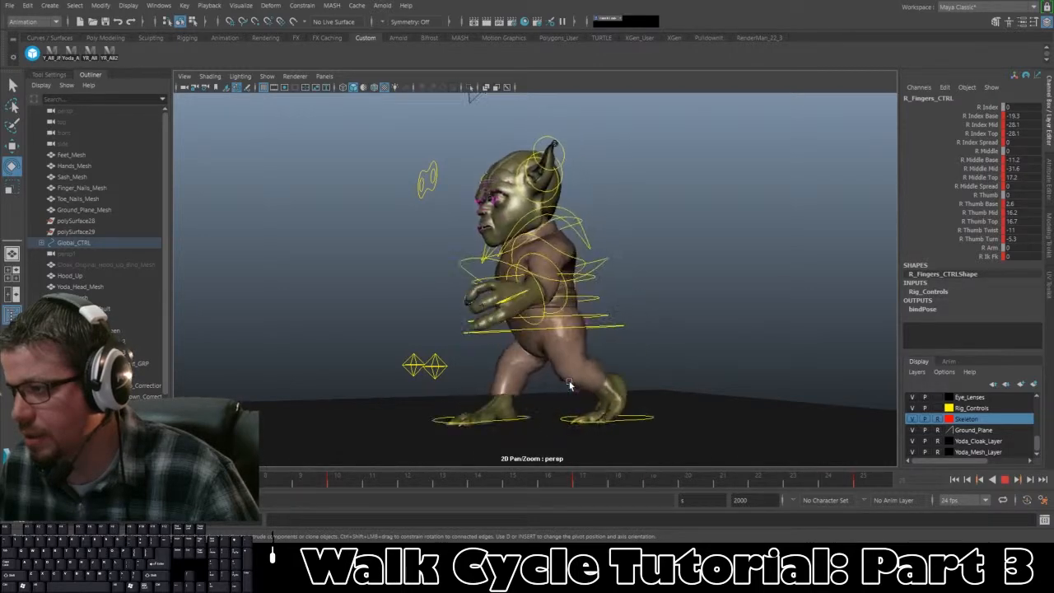
pyautogui.keyDown('alt'); pyautogui.moveTo(569, 381); pyautogui.dragTo(613, 357); pyautogui.keyUp('alt')
pyautogui.click(1005, 479)
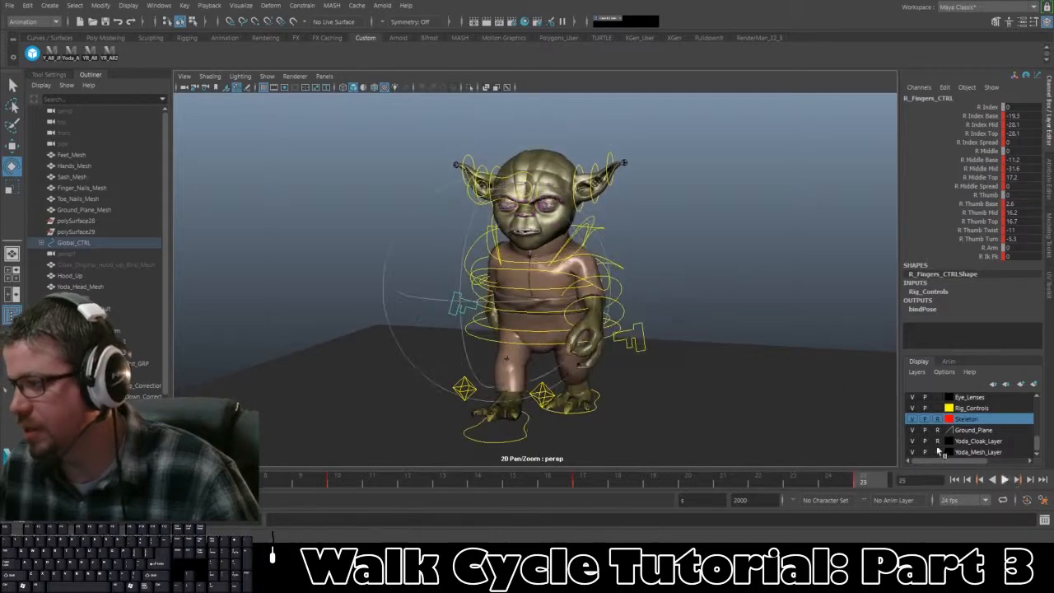
# Step: Select the eyes control at frame 1 and move it forward from the face to a Translate Z of about 6.5
pyautogui.keyDown('alt'); pyautogui.moveTo(737, 306); pyautogui.dragTo(683, 289); pyautogui.keyUp('alt')
pyautogui.click(717, 292)
pyautogui.keyDown('alt'); pyautogui.moveTo(683, 289); pyautogui.dragTo(641, 328, button='middle'); pyautogui.keyUp('alt')
pyautogui.keyDown('alt'); pyautogui.moveTo(641, 328); pyautogui.dragTo(652, 321, button='right'); pyautogui.keyUp('alt')
pyautogui.keyDown('alt'); pyautogui.moveTo(651, 320); pyautogui.dragTo(278, 445); pyautogui.keyUp('alt')
pyautogui.click(670, 243)
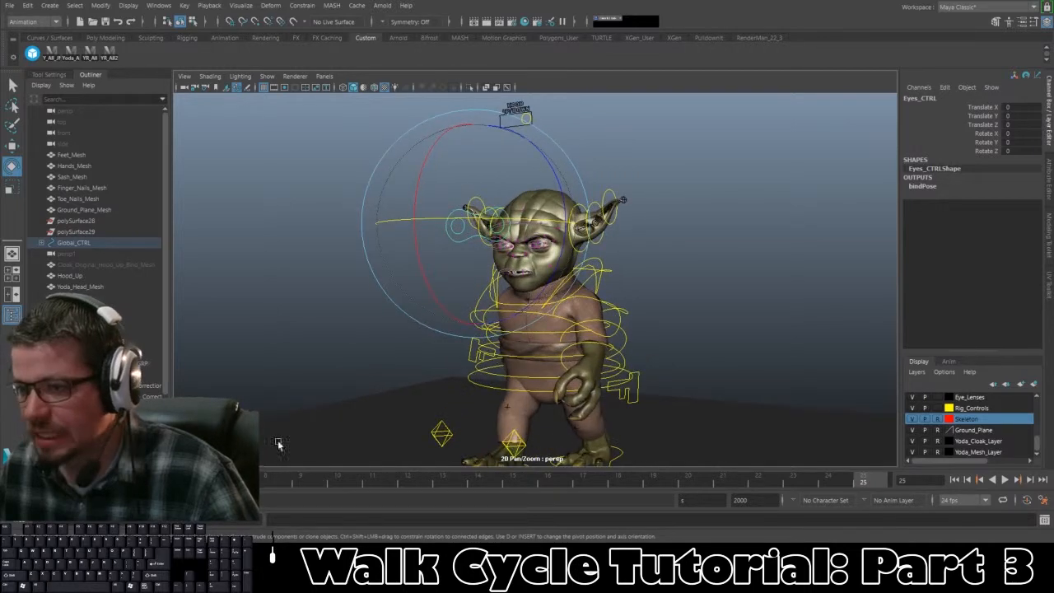
pyautogui.press('w')
pyautogui.hotkey('alt', 'shift', 'v')
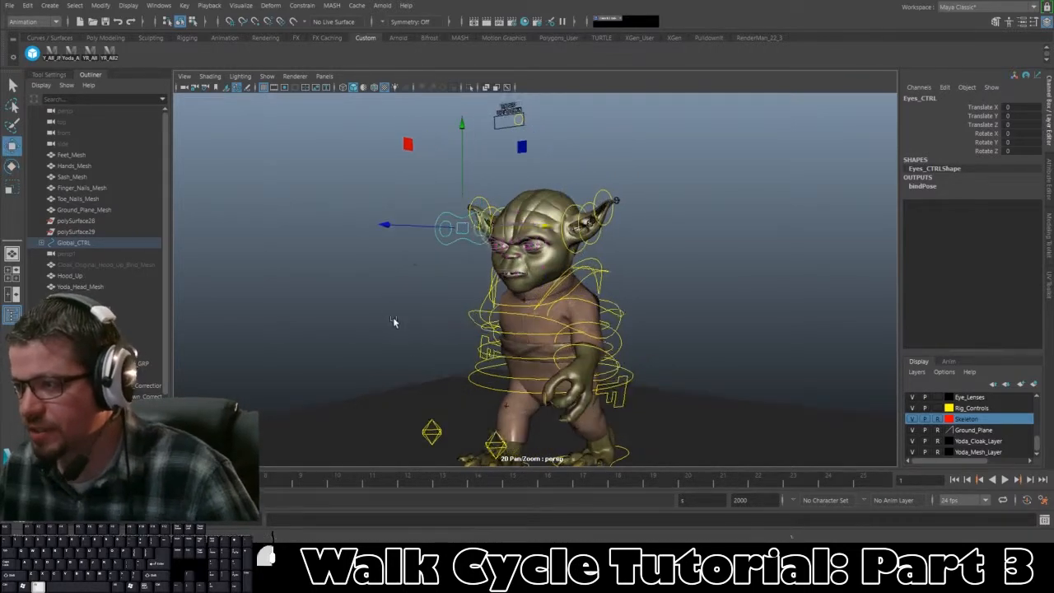
pyautogui.moveTo(383, 223); pyautogui.dragTo(197, 224)
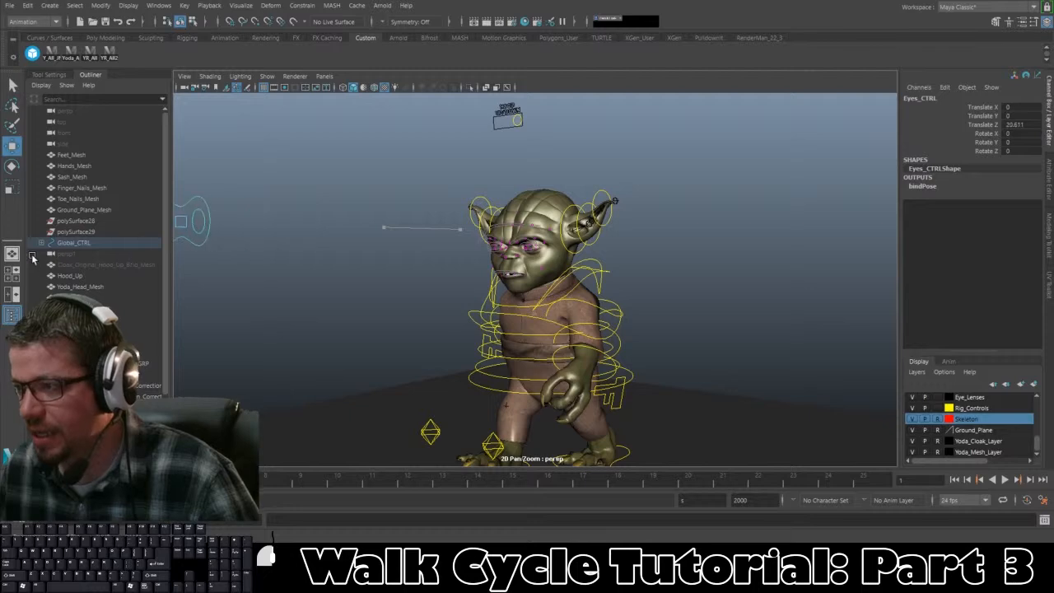
# Step: Place the eyes control far ahead of the head at Translate Y -0.472 and Translate Z 26.817, and key it at frame 1
pyautogui.keyDown('alt'); pyautogui.moveTo(486, 218); pyautogui.dragTo(527, 239, button='right'); pyautogui.keyUp('alt')
pyautogui.keyDown('alt'); pyautogui.moveTo(528, 239); pyautogui.dragTo(597, 309, button='middle'); pyautogui.keyUp('alt')
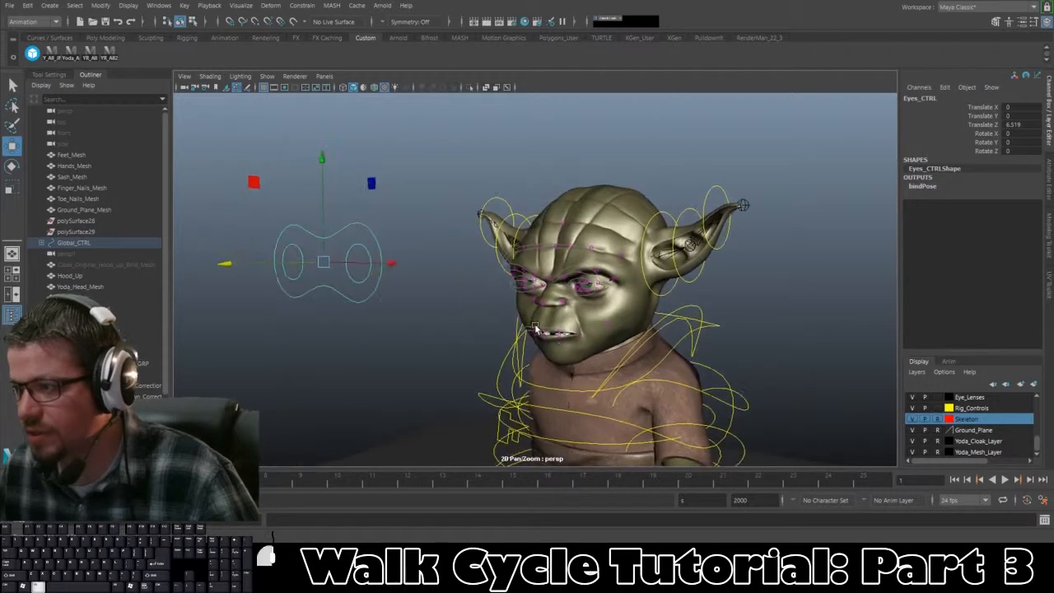
pyautogui.keyDown('alt'); pyautogui.moveTo(576, 308); pyautogui.dragTo(477, 317); pyautogui.keyUp('alt')
pyautogui.keyDown('alt'); pyautogui.moveTo(478, 317); pyautogui.dragTo(633, 324, button='middle'); pyautogui.keyUp('alt')
pyautogui.keyDown('alt'); pyautogui.moveTo(632, 323); pyautogui.dragTo(685, 294); pyautogui.keyUp('alt')
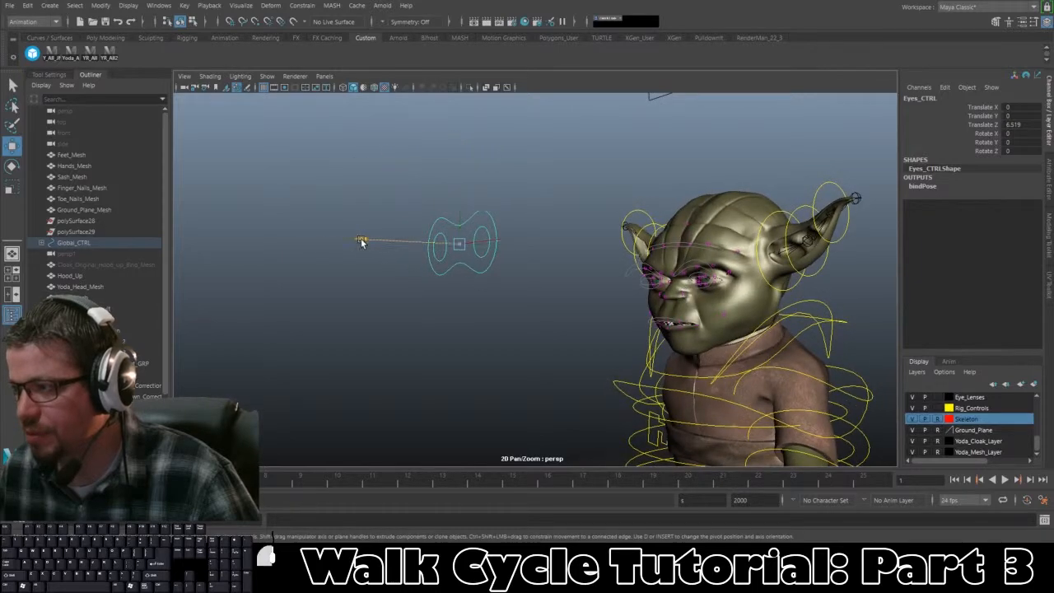
pyautogui.moveTo(360, 241); pyautogui.dragTo(128, 237)
pyautogui.scroll(-5, 324, 221)
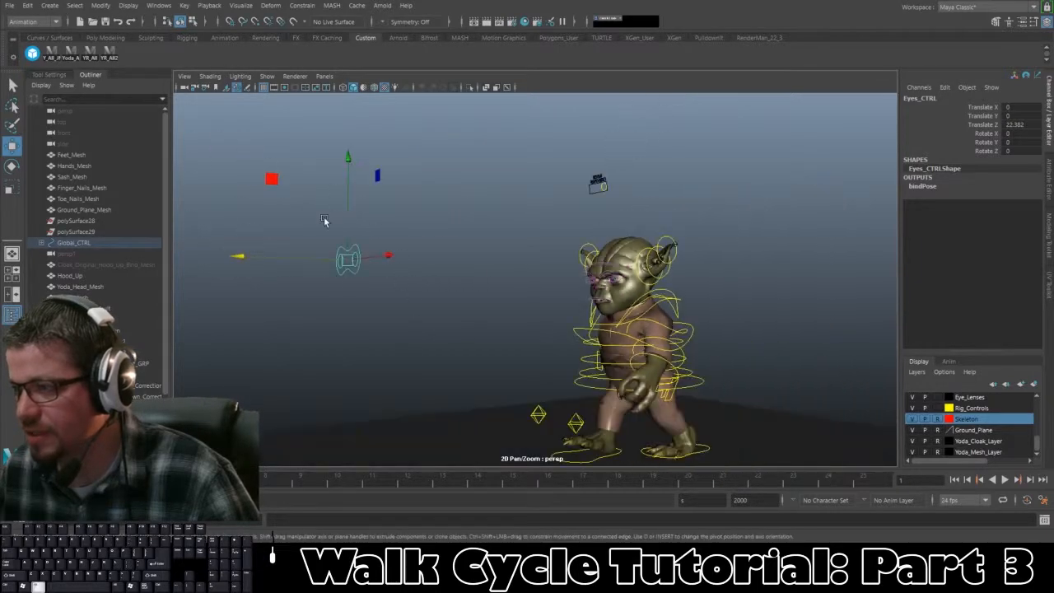
pyautogui.moveTo(341, 152); pyautogui.dragTo(348, 159)
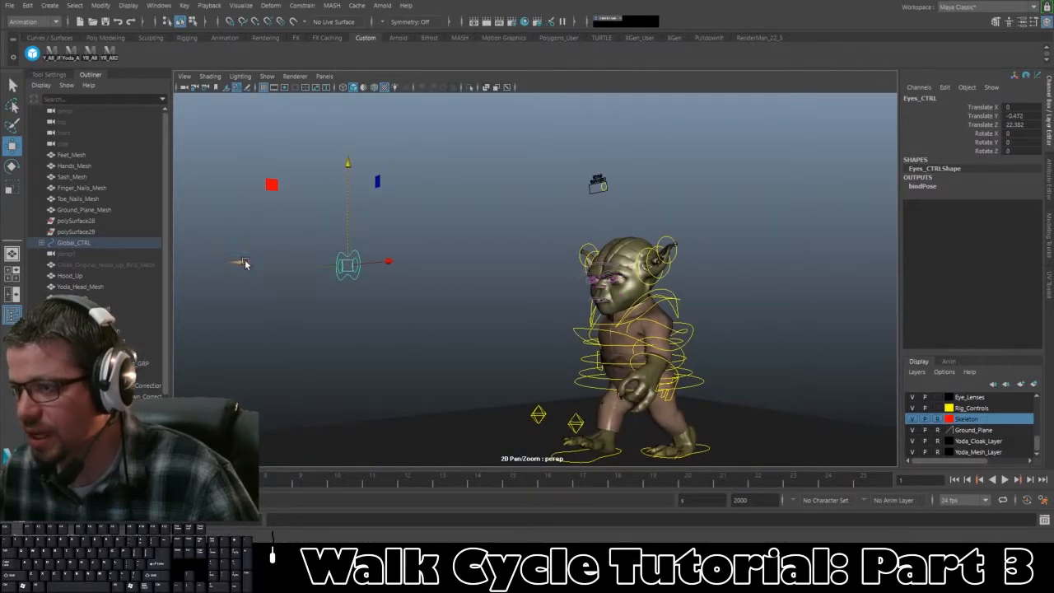
pyautogui.moveTo(245, 264); pyautogui.dragTo(184, 266)
pyautogui.keyDown('alt'); pyautogui.moveTo(354, 288); pyautogui.dragTo(426, 302); pyautogui.keyUp('alt')
pyautogui.press('s')
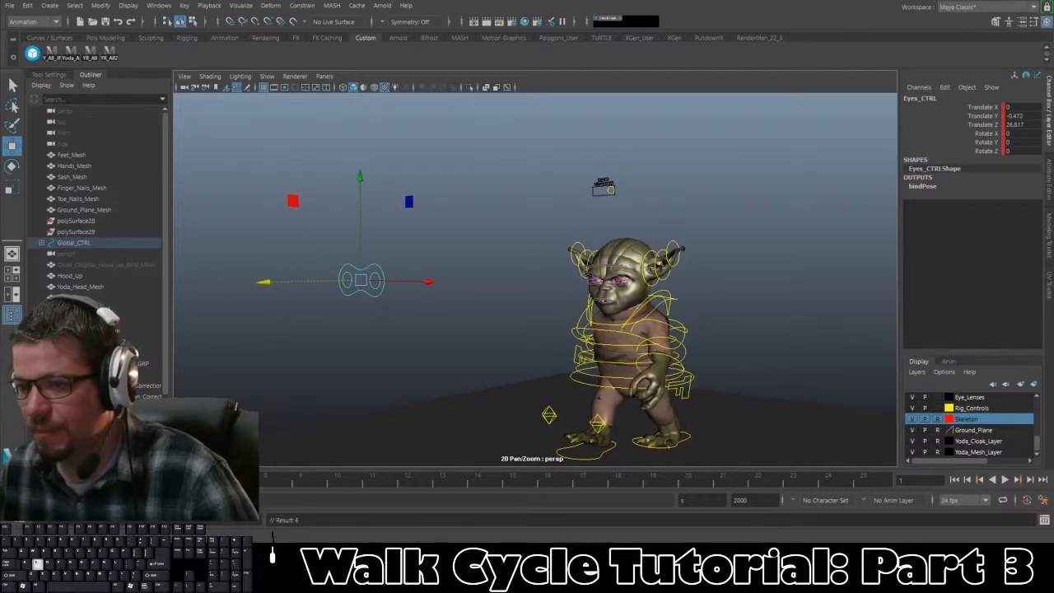
# Step: Key the eyes control lower at frame 16 with Translate Y at -2.265, and key Translate Y at -0.472 on frame 25
pyautogui.keyDown('alt'); pyautogui.moveTo(455, 349); pyautogui.dragTo(486, 354); pyautogui.keyUp('alt')
pyautogui.keyDown('alt'); pyautogui.moveTo(389, 346); pyautogui.dragTo(361, 341); pyautogui.keyUp('alt')
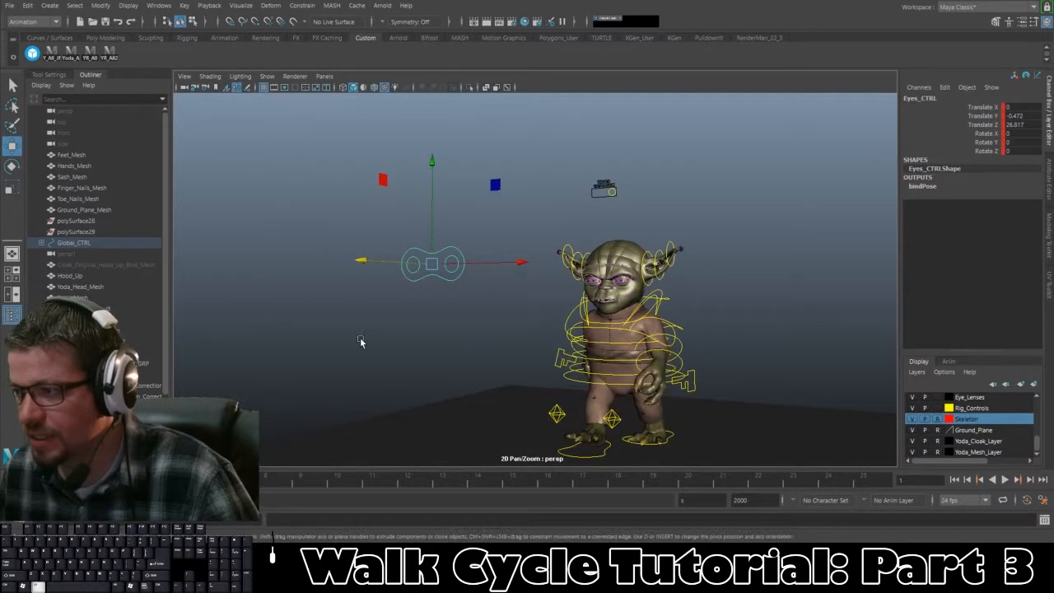
pyautogui.scroll(2, 361, 341)
pyautogui.hotkey('alt', 'v')
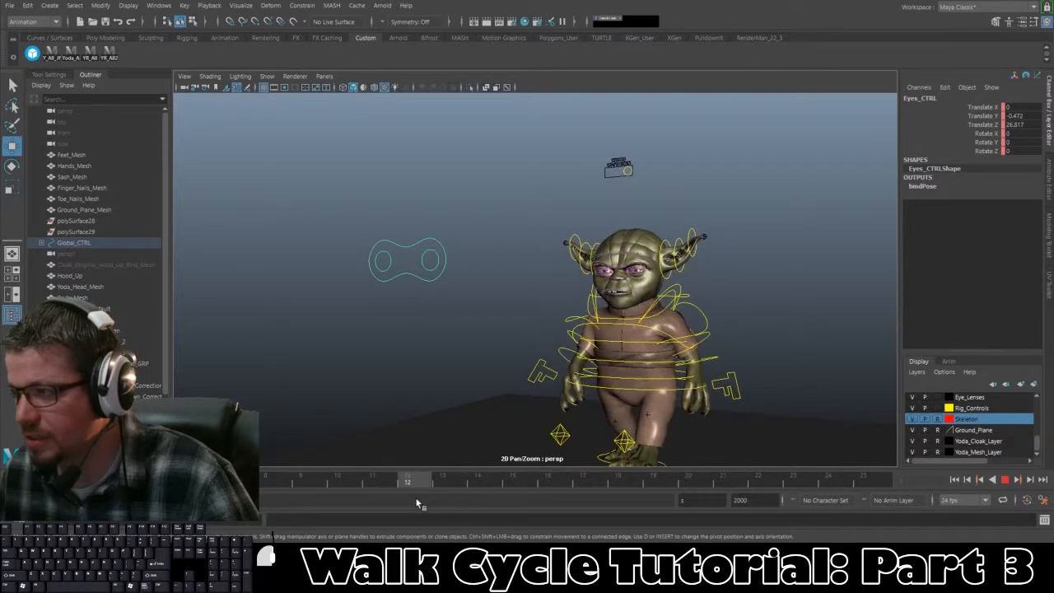
pyautogui.hotkey('alt', 'v')
pyautogui.moveTo(406, 161); pyautogui.dragTo(407, 183)
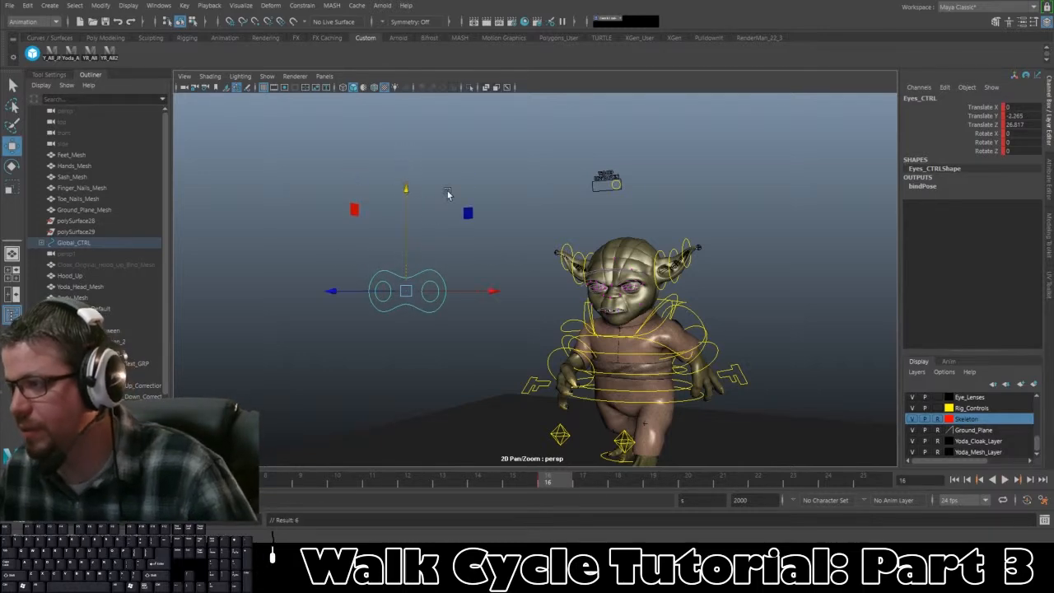
pyautogui.keyDown('alt'); pyautogui.moveTo(447, 194); pyautogui.dragTo(276, 125, button='right'); pyautogui.keyUp('alt')
pyautogui.moveTo(327, 156); pyautogui.dragTo(303, 445)
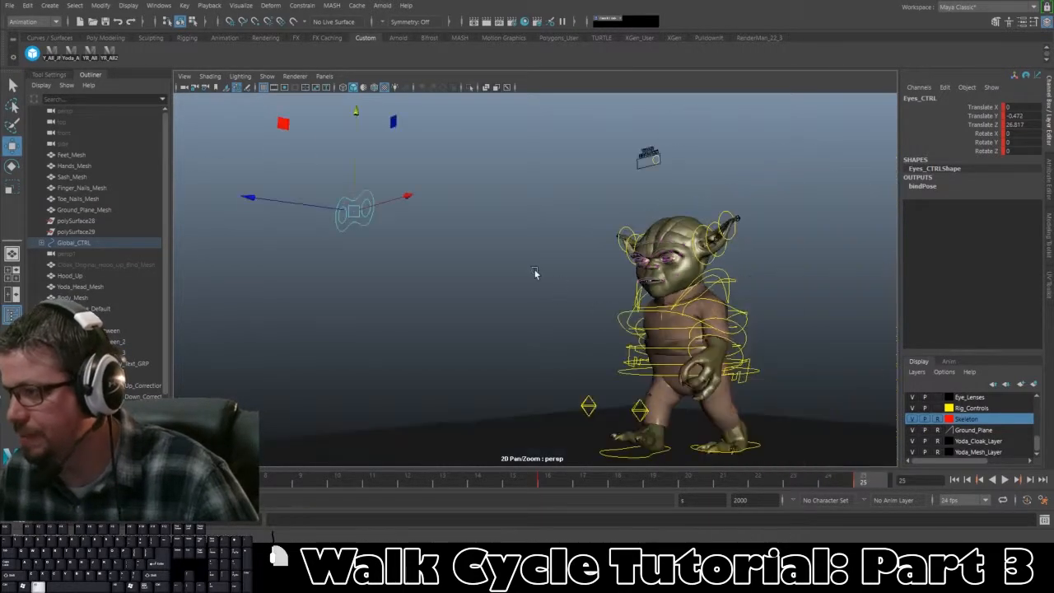
# Step: Play the walk cycle and review the eye direction close up on the face and with the full body in view
pyautogui.keyDown('alt'); pyautogui.moveTo(535, 273); pyautogui.dragTo(526, 290); pyautogui.keyUp('alt')
pyautogui.moveTo(448, 486); pyautogui.dragTo(32, 485)
pyautogui.keyDown('alt'); pyautogui.moveTo(579, 253); pyautogui.dragTo(523, 310, button='right'); pyautogui.keyUp('alt')
pyautogui.keyDown('alt'); pyautogui.moveTo(522, 309); pyautogui.dragTo(436, 330); pyautogui.keyUp('alt')
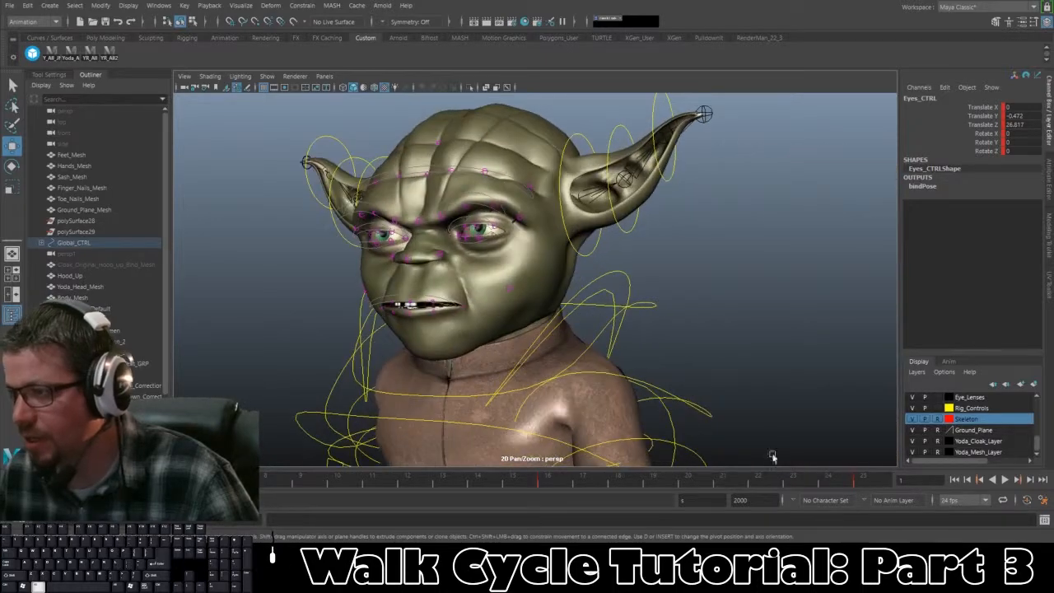
pyautogui.click(1006, 480)
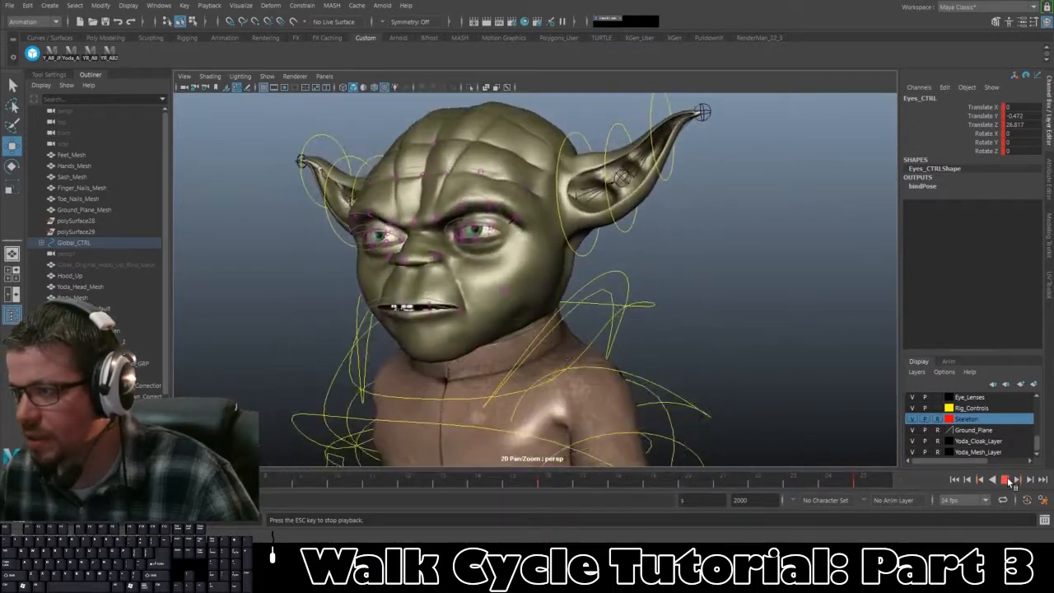
pyautogui.click(1007, 481)
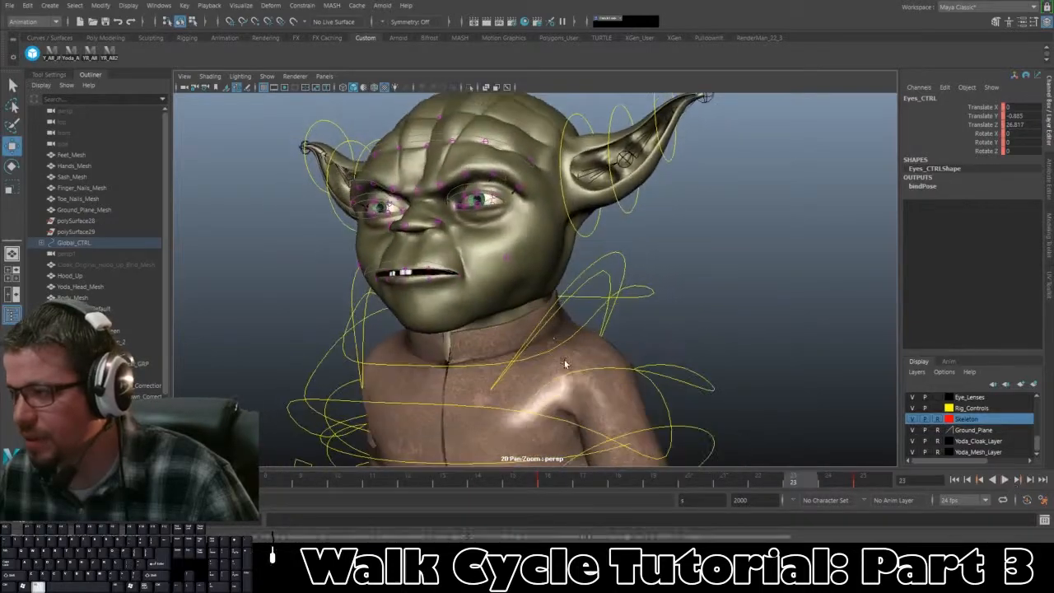
pyautogui.keyDown('alt'); pyautogui.moveTo(565, 364); pyautogui.dragTo(596, 346, button='right'); pyautogui.keyUp('alt')
pyautogui.keyDown('alt'); pyautogui.moveTo(595, 345); pyautogui.dragTo(651, 323, button='middle'); pyautogui.keyUp('alt')
pyautogui.keyDown('alt'); pyautogui.moveTo(694, 322); pyautogui.dragTo(657, 330); pyautogui.keyUp('alt')
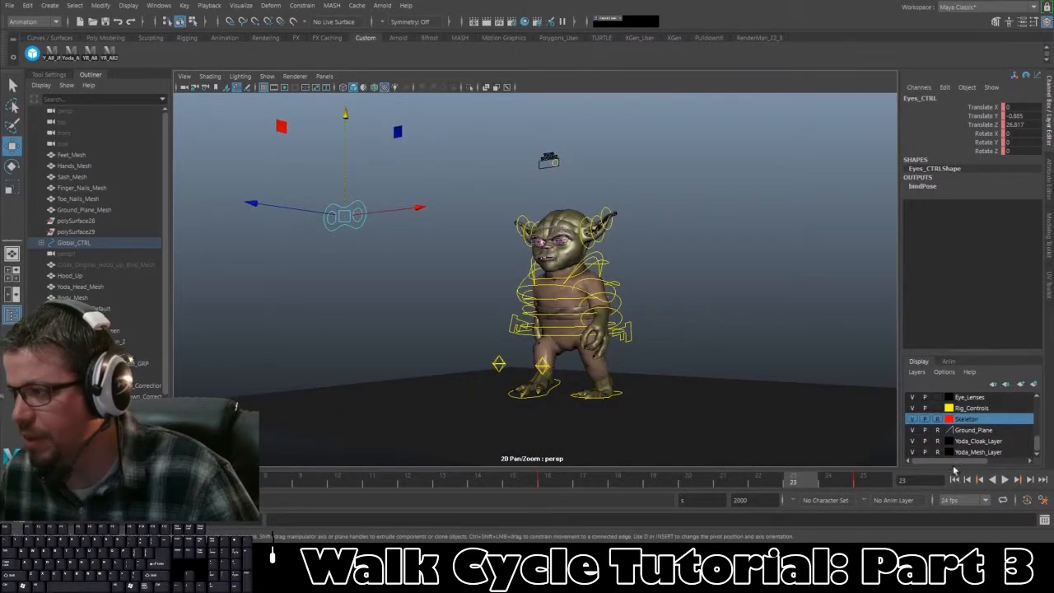
pyautogui.click(1007, 481)
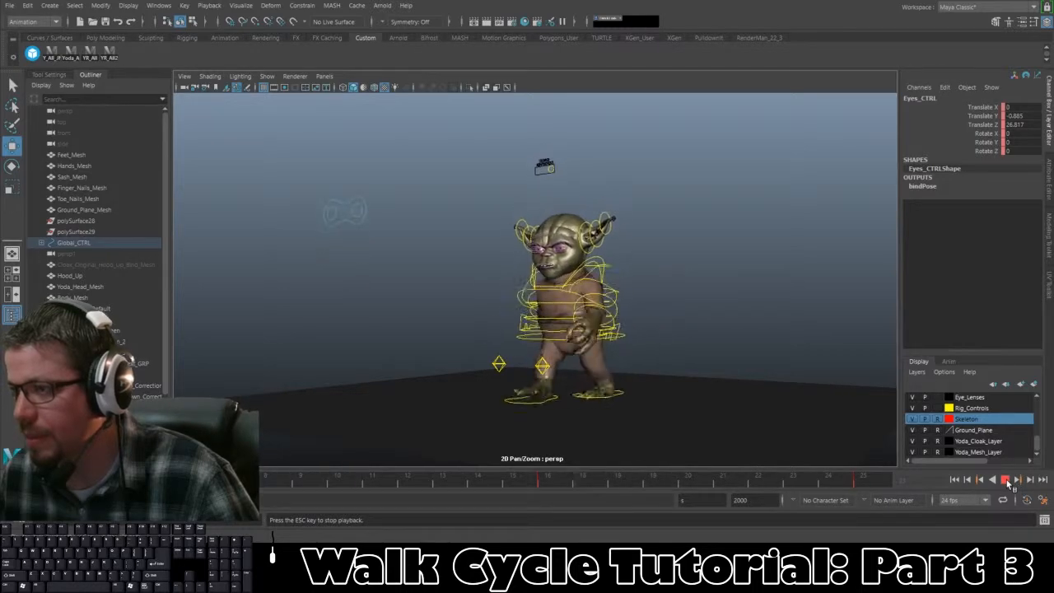
pyautogui.click(1007, 481)
# Step: Try rotating the left ear control upward, undo the rotation and deselect the control
pyautogui.press('f')
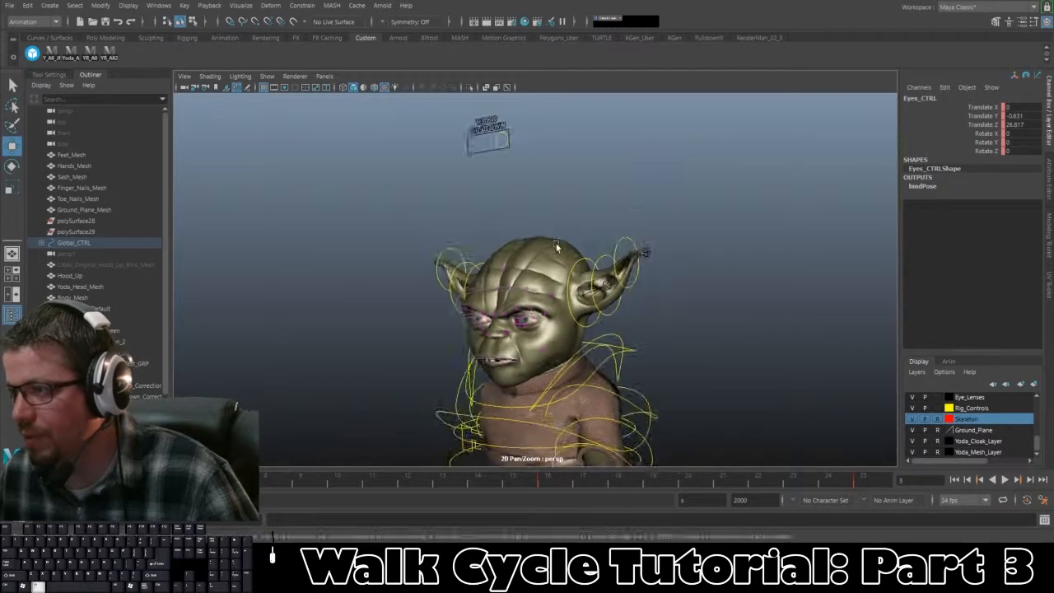
pyautogui.click(651, 250)
pyautogui.press('e')
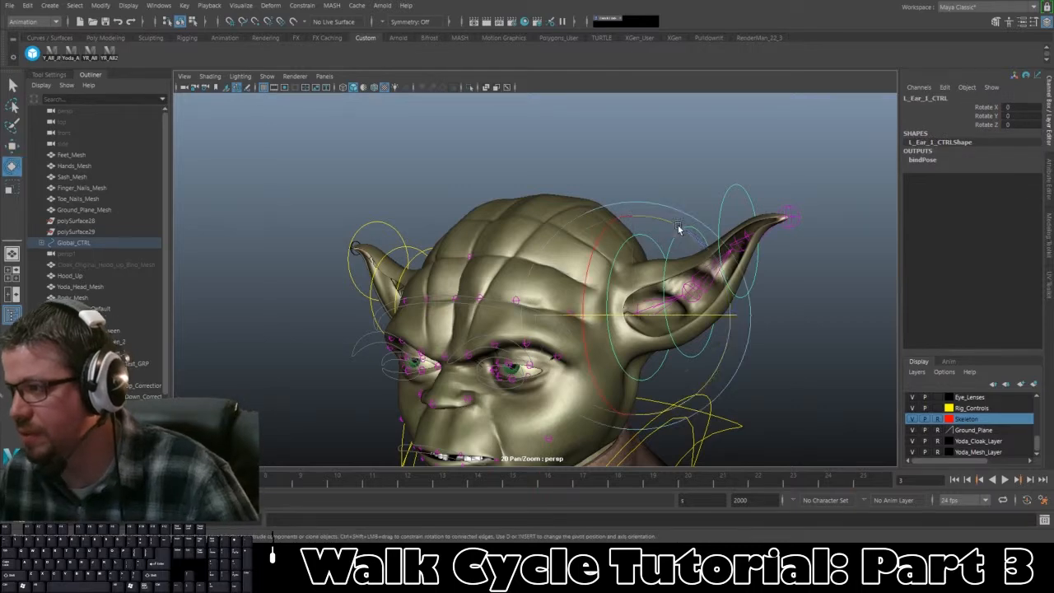
pyautogui.moveTo(684, 228); pyautogui.dragTo(672, 208)
pyautogui.hotkey('ctrl', 'z')
pyautogui.hotkey('ctrl', 'z')
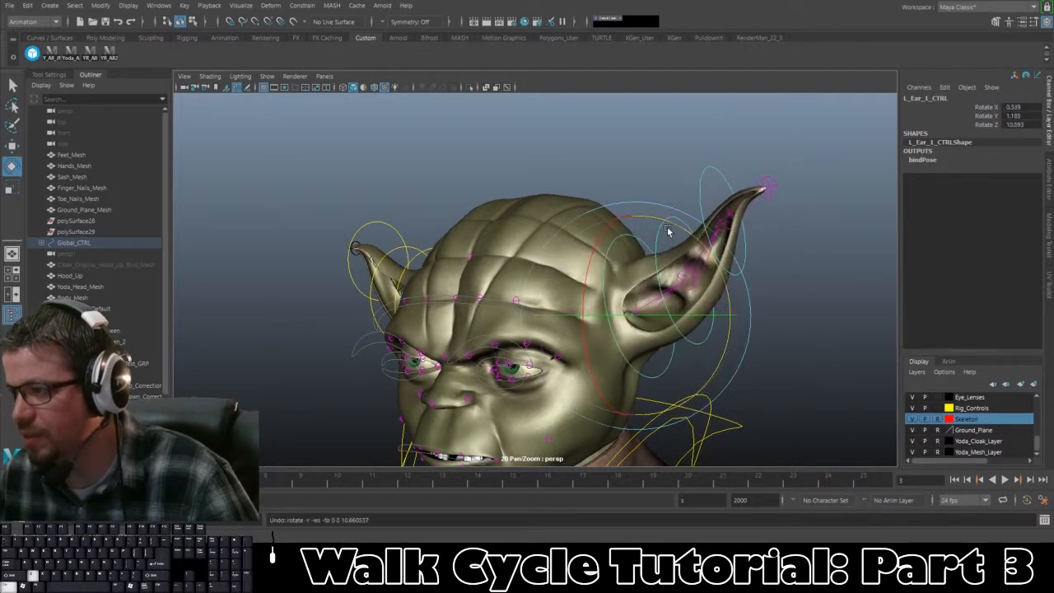
pyautogui.scroll(-3, 575, 187)
pyautogui.scroll(-3, 494, 190)
pyautogui.keyDown('alt'); pyautogui.moveTo(443, 212); pyautogui.dragTo(377, 207); pyautogui.keyUp('alt')
pyautogui.click(387, 216)
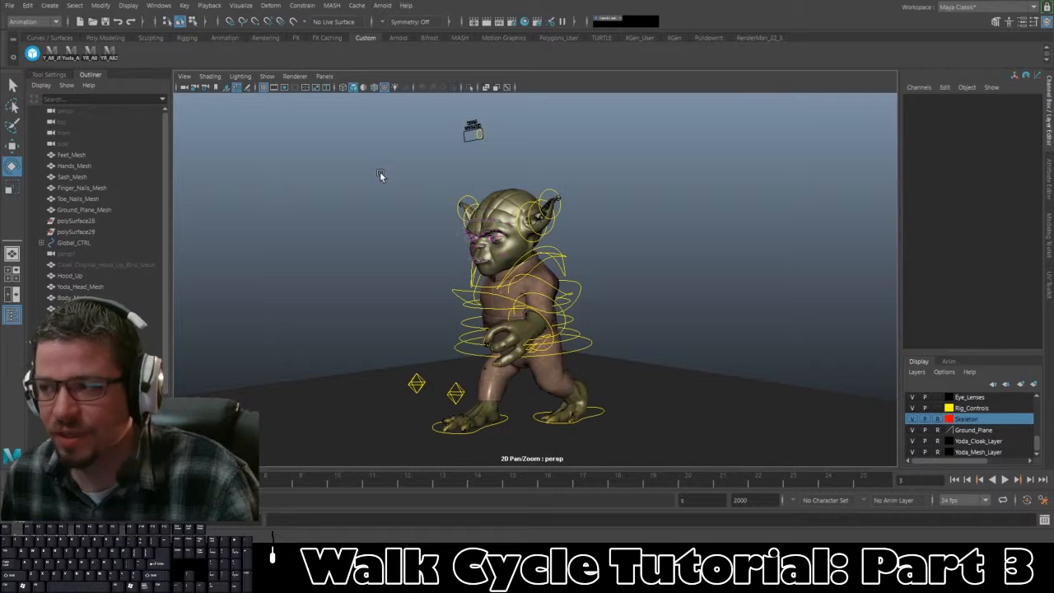
pyautogui.keyDown('alt'); pyautogui.moveTo(354, 250); pyautogui.dragTo(372, 223); pyautogui.keyUp('alt')
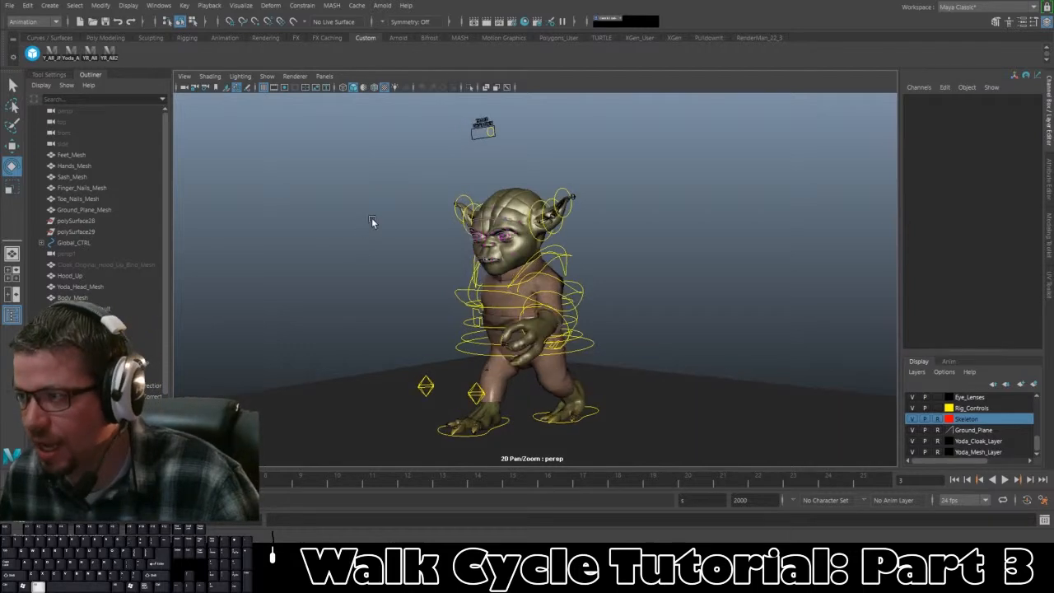
pyautogui.keyDown('alt'); pyautogui.moveTo(372, 223); pyautogui.dragTo(400, 287, button='right'); pyautogui.keyUp('alt')
pyautogui.keyDown('alt'); pyautogui.moveTo(400, 286); pyautogui.dragTo(412, 273, button='middle'); pyautogui.keyUp('alt')
pyautogui.keyDown('alt'); pyautogui.moveTo(411, 272); pyautogui.dragTo(393, 270, button='right'); pyautogui.keyUp('alt')
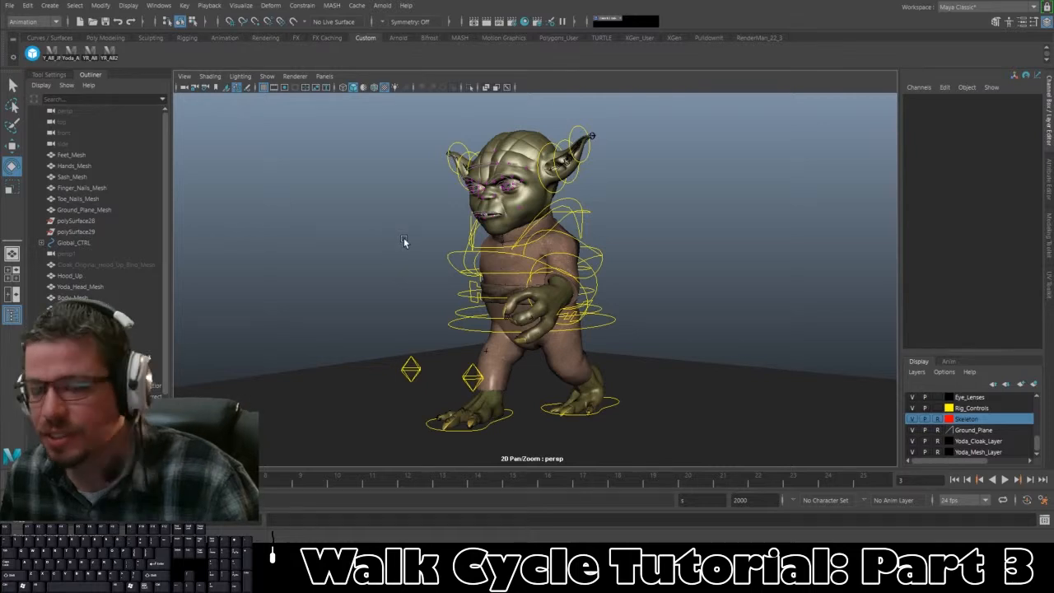
pyautogui.keyDown('alt'); pyautogui.moveTo(437, 250); pyautogui.dragTo(437, 263, button='right'); pyautogui.keyUp('alt')
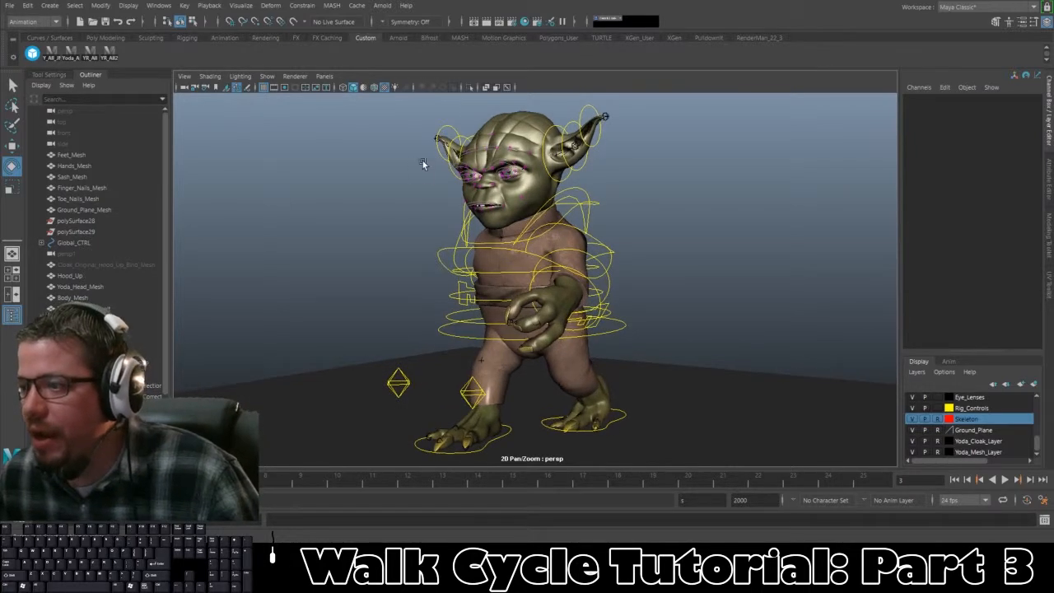
# Step: Key the right knee control on frame 1 with Translate X at 1.333, moving it in line with the leg
pyautogui.keyDown('alt'); pyautogui.moveTo(424, 164); pyautogui.dragTo(468, 37, button='middle'); pyautogui.keyUp('alt')
pyautogui.click(449, 241)
pyautogui.keyDown('alt'); pyautogui.moveTo(448, 244); pyautogui.dragTo(414, 287); pyautogui.keyUp('alt')
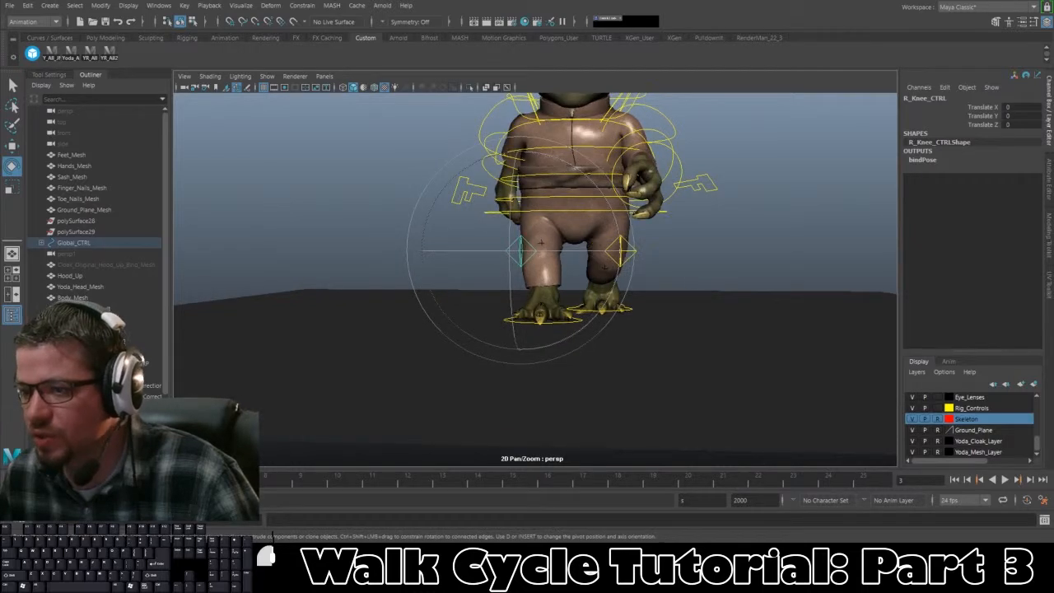
pyautogui.moveTo(89, 480); pyautogui.dragTo(21, 480)
pyautogui.keyDown('alt'); pyautogui.moveTo(412, 328); pyautogui.dragTo(490, 324, button='right'); pyautogui.keyUp('alt')
pyautogui.keyDown('alt'); pyautogui.moveTo(486, 297); pyautogui.dragTo(433, 341, button='middle'); pyautogui.keyUp('alt')
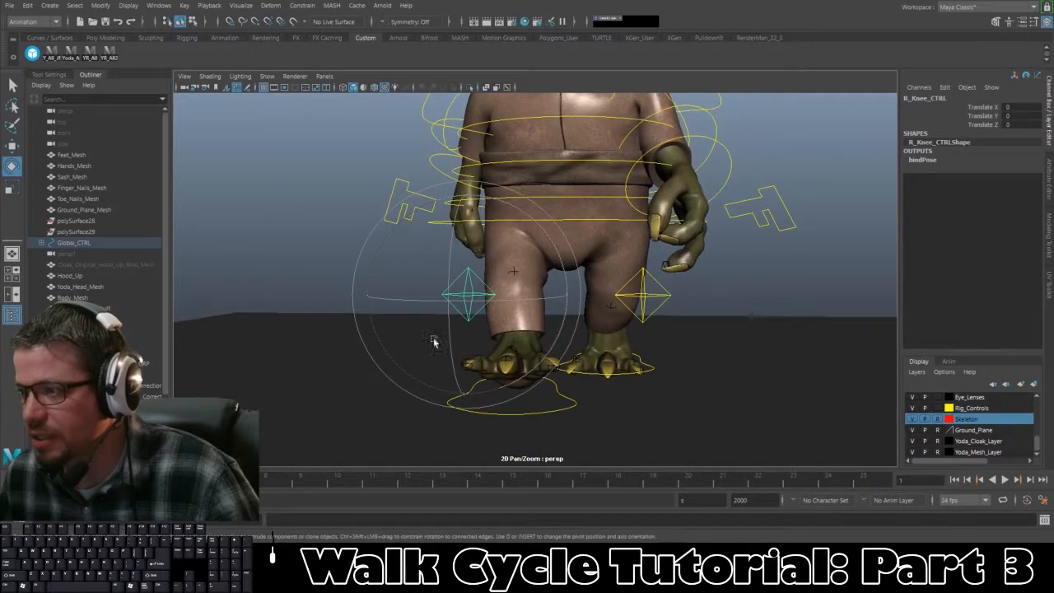
pyautogui.press('s')
pyautogui.moveTo(21, 480)
pyautogui.mouseDown()
pyautogui.moveTo(215, 480)
pyautogui.moveTo(21, 480)
pyautogui.mouseUp()
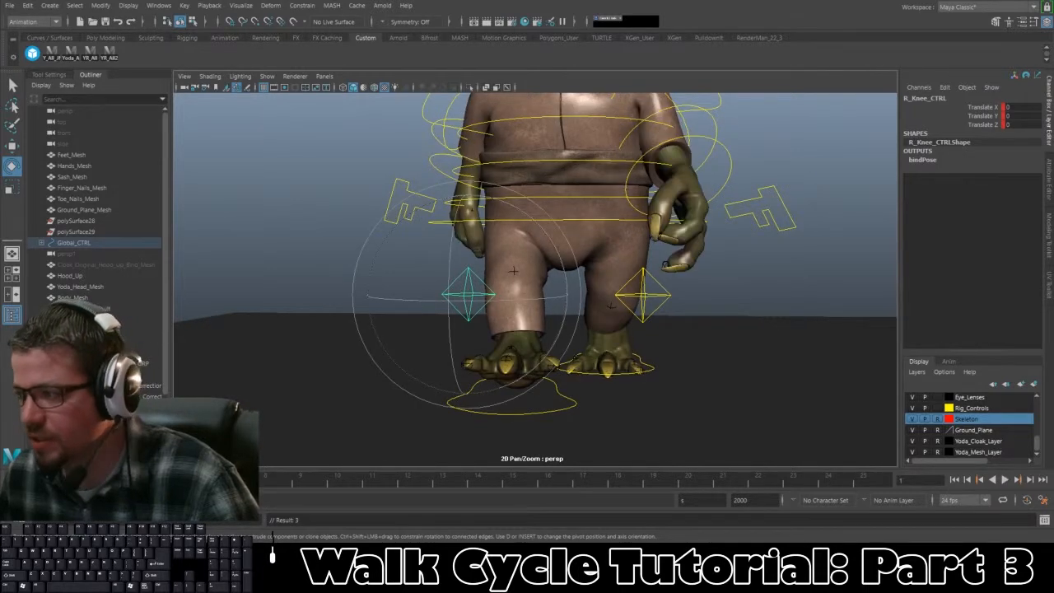
pyautogui.press('w')
pyautogui.moveTo(565, 297); pyautogui.dragTo(610, 305)
pyautogui.press('s')
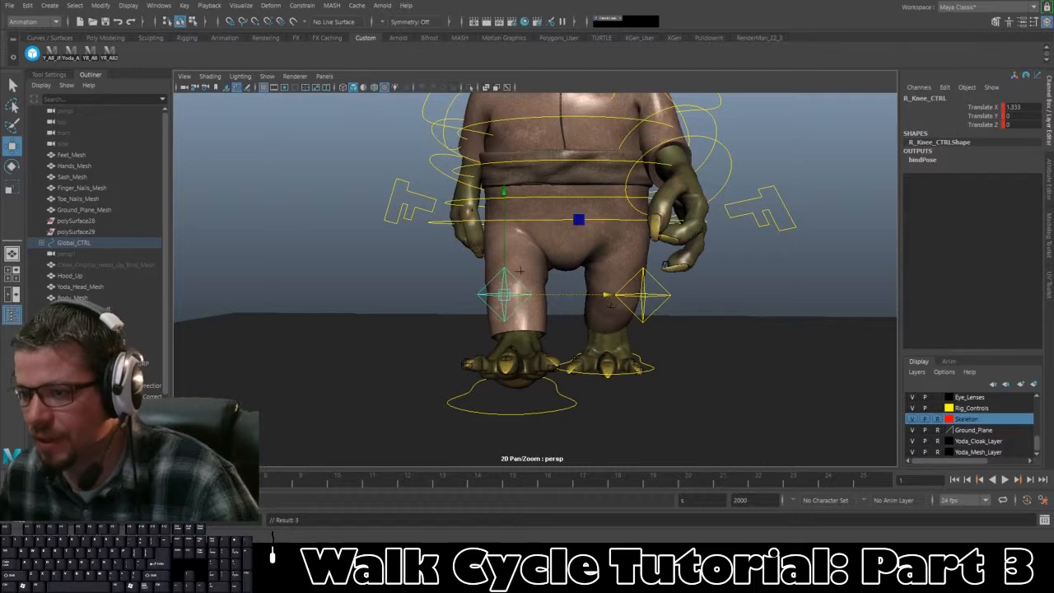
# Step: Key the right knee control's Translate X at 1.632 on frame 4, adjust it on frame 7, and key 1.517 on frame 10
pyautogui.hotkey('alt', 'v')
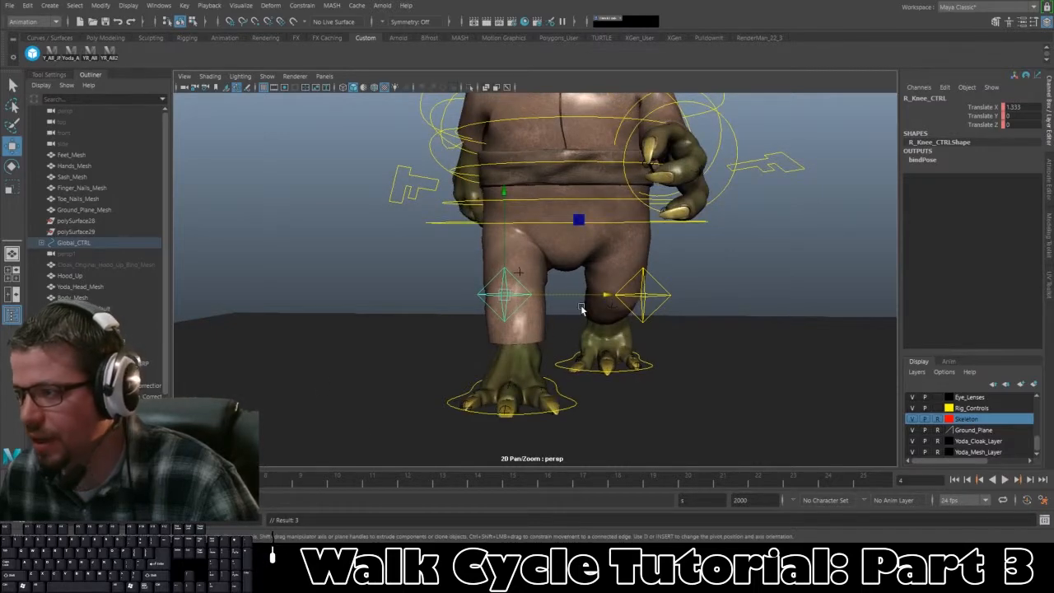
pyautogui.hotkey('alt', 'v')
pyautogui.hotkey('alt', 'v')
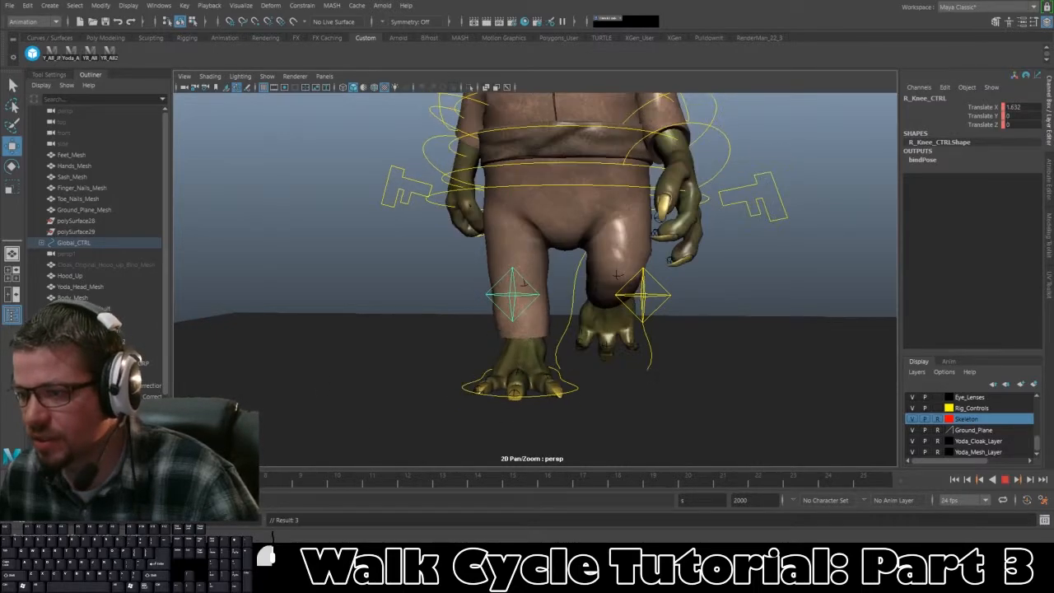
pyautogui.hotkey('alt', 'v')
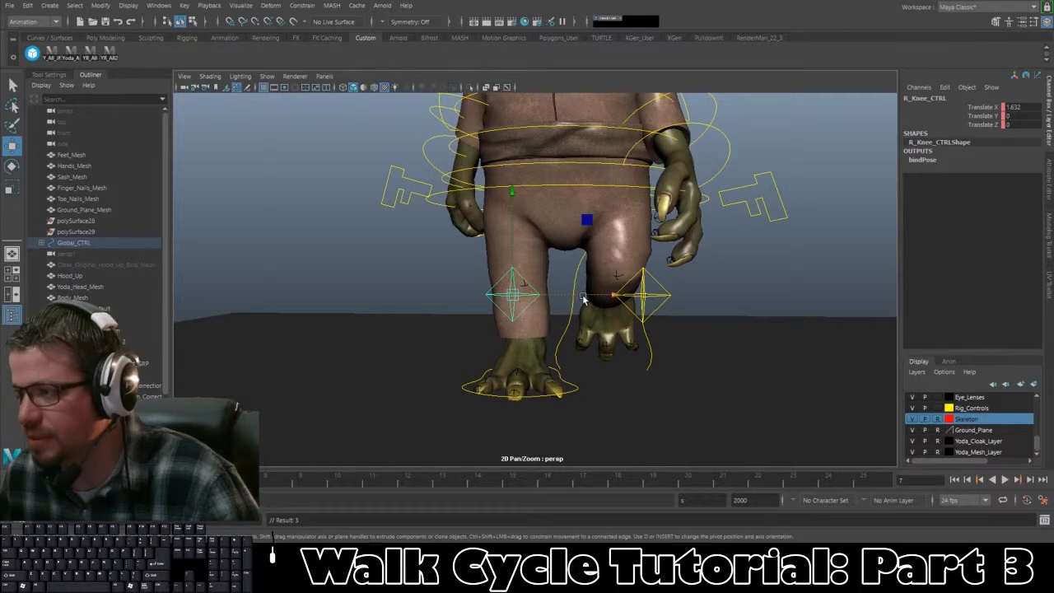
pyautogui.moveTo(582, 300); pyautogui.dragTo(601, 302)
pyautogui.moveTo(317, 484); pyautogui.dragTo(340, 486)
pyautogui.moveTo(641, 294); pyautogui.dragTo(609, 302)
# Step: Move the right knee control outward and key its Translate X at 0.762 on frame 13 and 0.203 on frame 16
pyautogui.moveTo(360, 484); pyautogui.dragTo(447, 484)
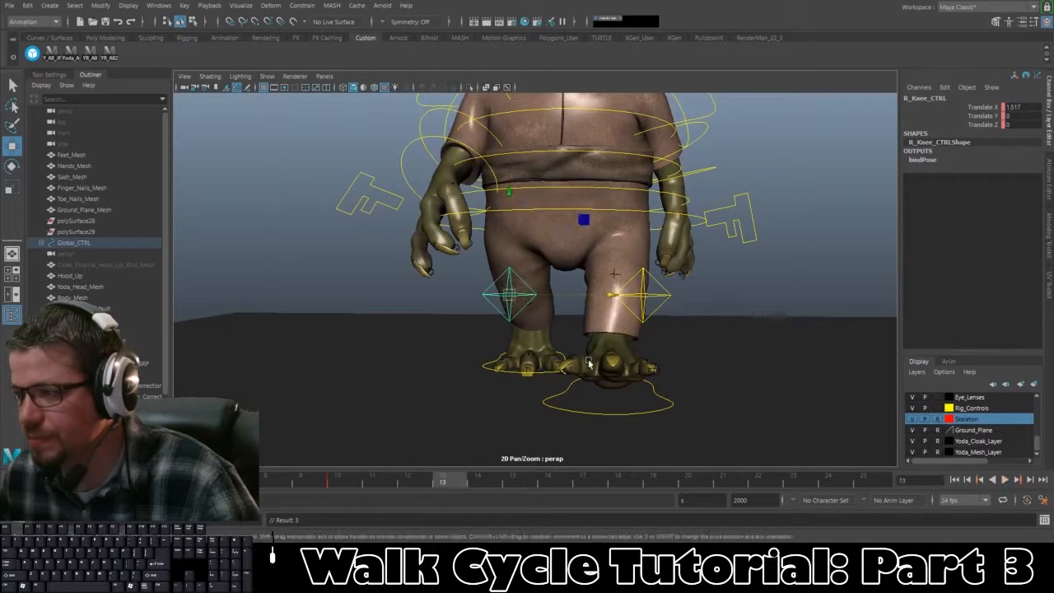
pyautogui.moveTo(610, 294); pyautogui.dragTo(585, 303)
pyautogui.moveTo(468, 487); pyautogui.dragTo(558, 485)
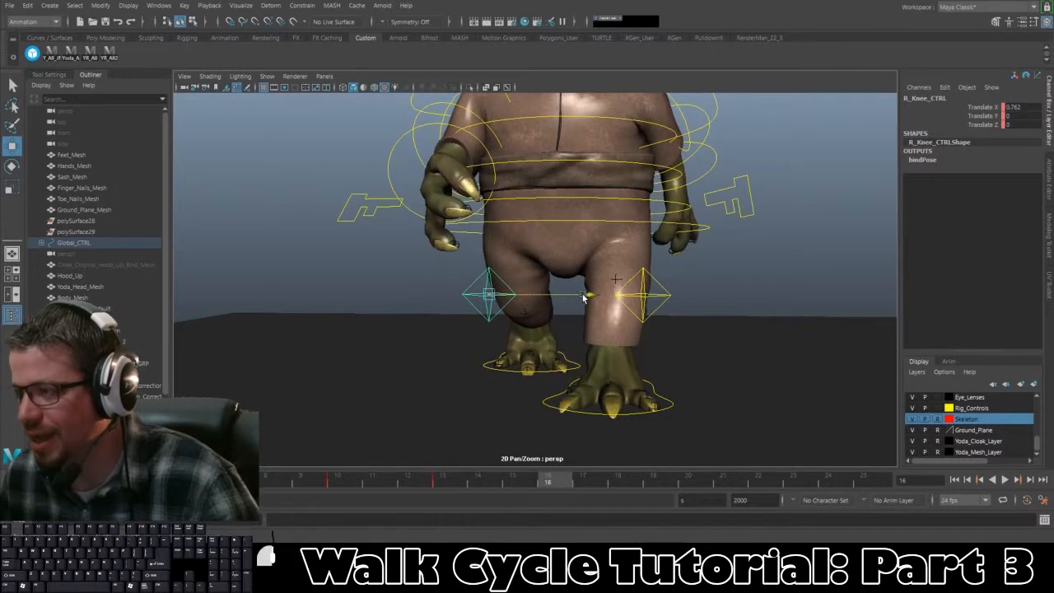
pyautogui.moveTo(583, 296); pyautogui.dragTo(560, 293)
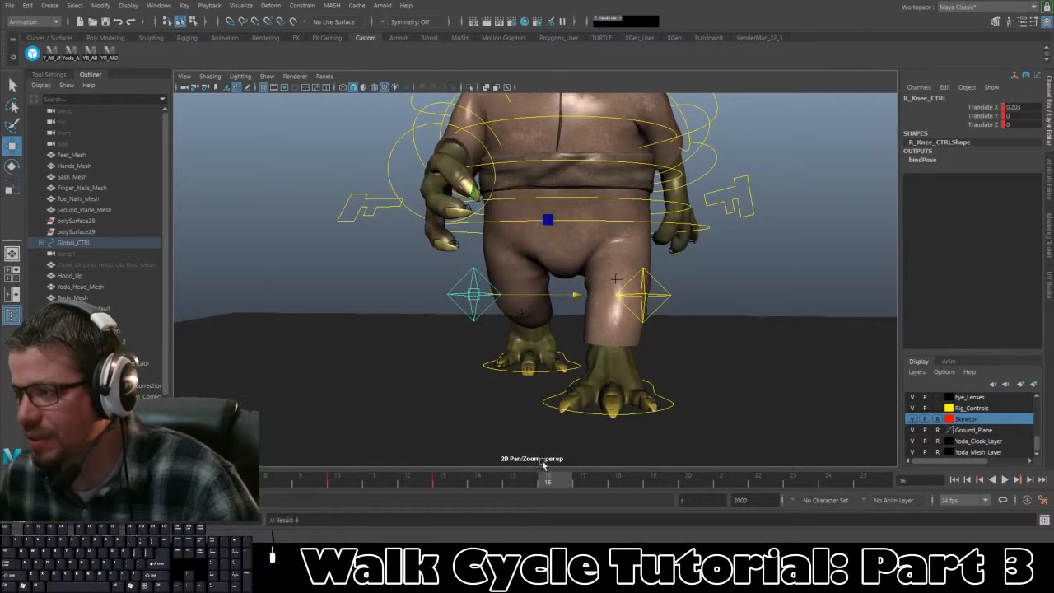
pyautogui.press('s')
# Step: Key the right knee control's Translate X at 1.476 on frame 19, 0.741 on frame 22, and 1.333 on frame 25
pyautogui.moveTo(620, 482); pyautogui.dragTo(656, 482)
pyautogui.moveTo(575, 295); pyautogui.dragTo(607, 295)
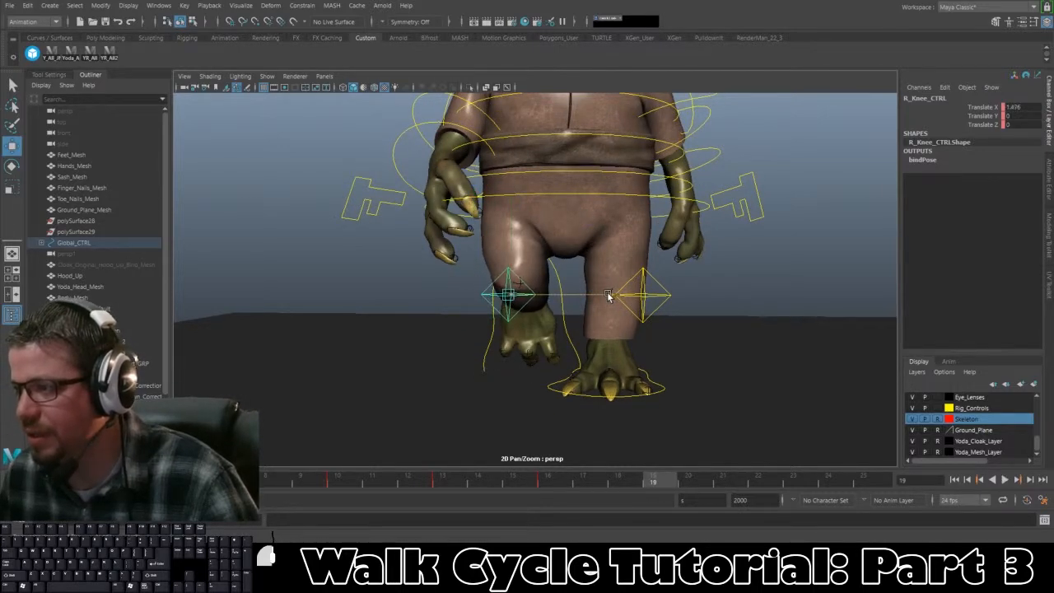
pyautogui.moveTo(675, 484); pyautogui.dragTo(756, 483)
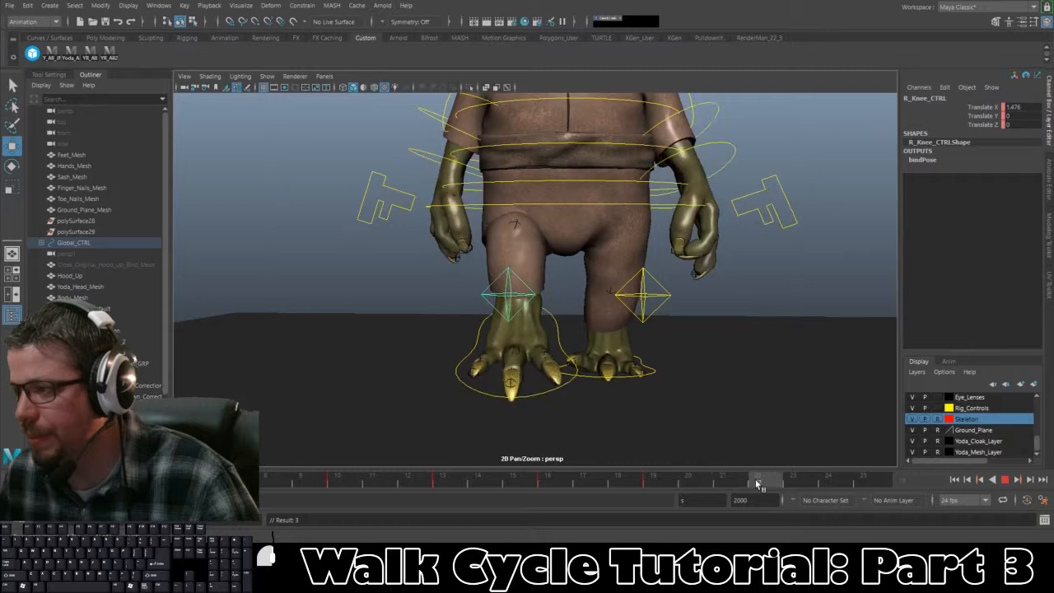
pyautogui.moveTo(607, 298)
pyautogui.mouseDown()
pyautogui.moveTo(580, 292)
pyautogui.moveTo(590, 294)
pyautogui.mouseUp()
pyautogui.press('s')
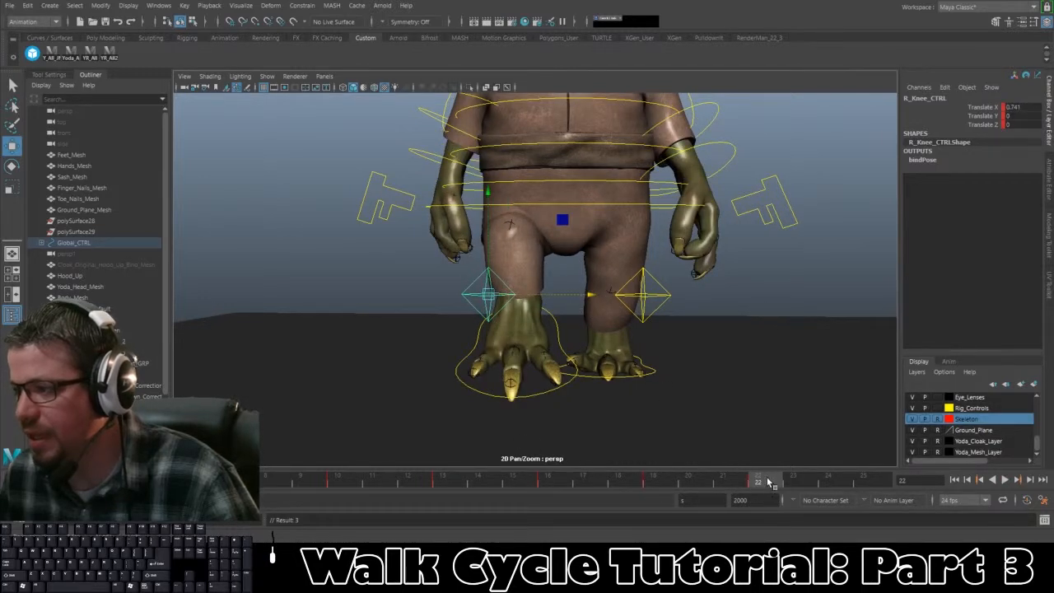
pyautogui.click(863, 482)
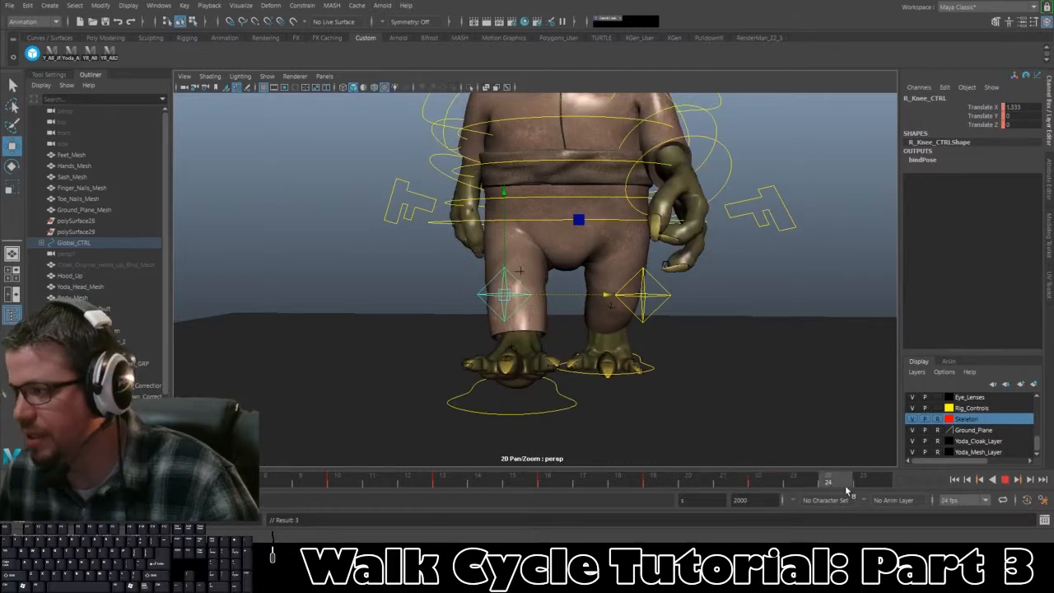
# Step: Key the left knee control's Translate X at -0.024 on frame 4 and at -0.061 on frames 1 and 25
pyautogui.keyDown('alt'); pyautogui.moveTo(682, 434); pyautogui.dragTo(669, 411, button='right'); pyautogui.keyUp('alt')
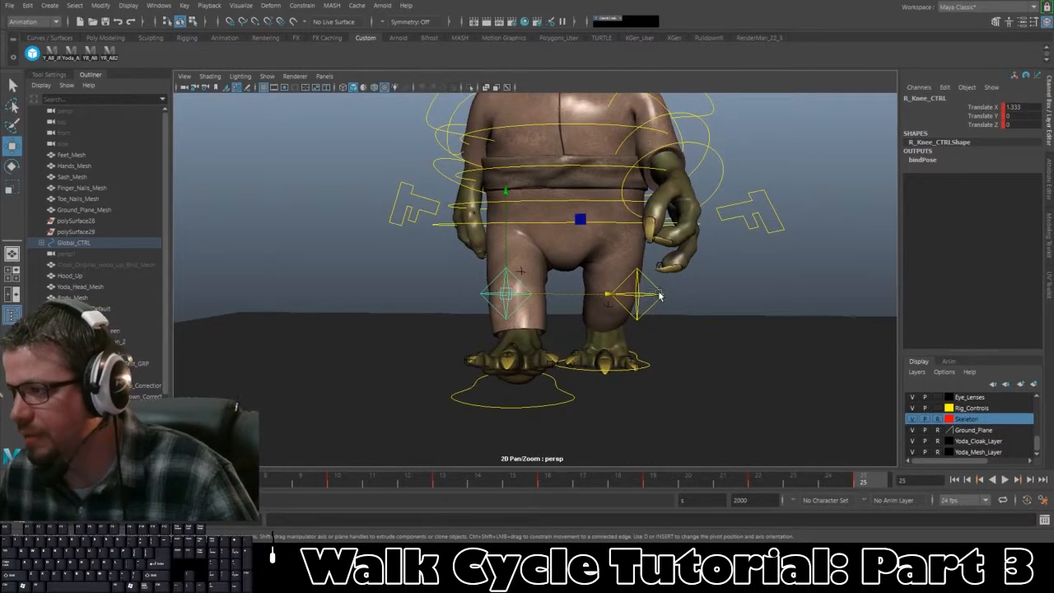
pyautogui.click(652, 294)
pyautogui.keyDown('alt'); pyautogui.moveTo(738, 294); pyautogui.dragTo(753, 294); pyautogui.keyUp('alt')
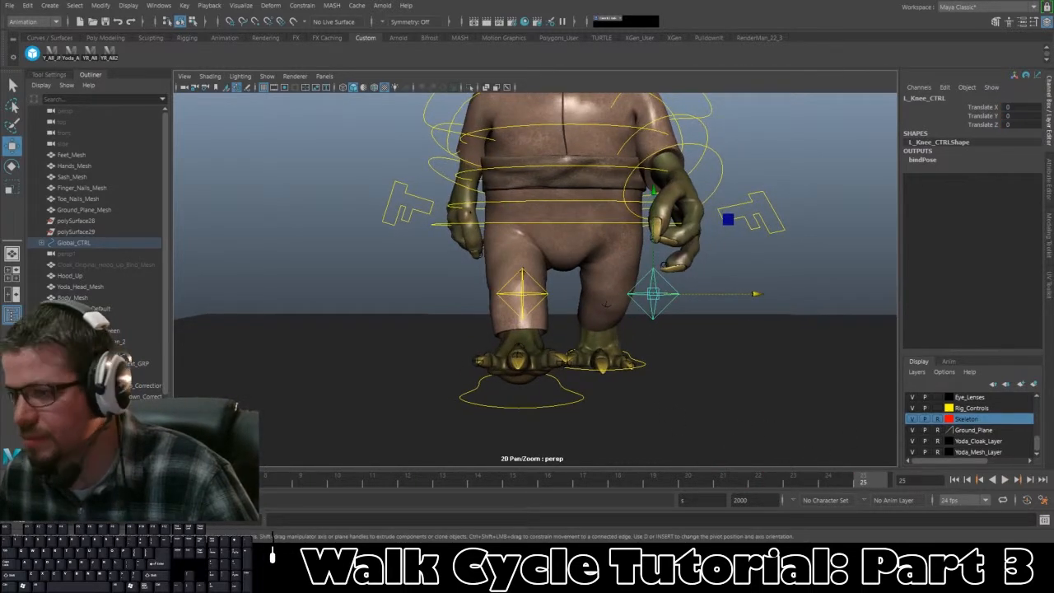
pyautogui.click(24, 481)
pyautogui.press('s')
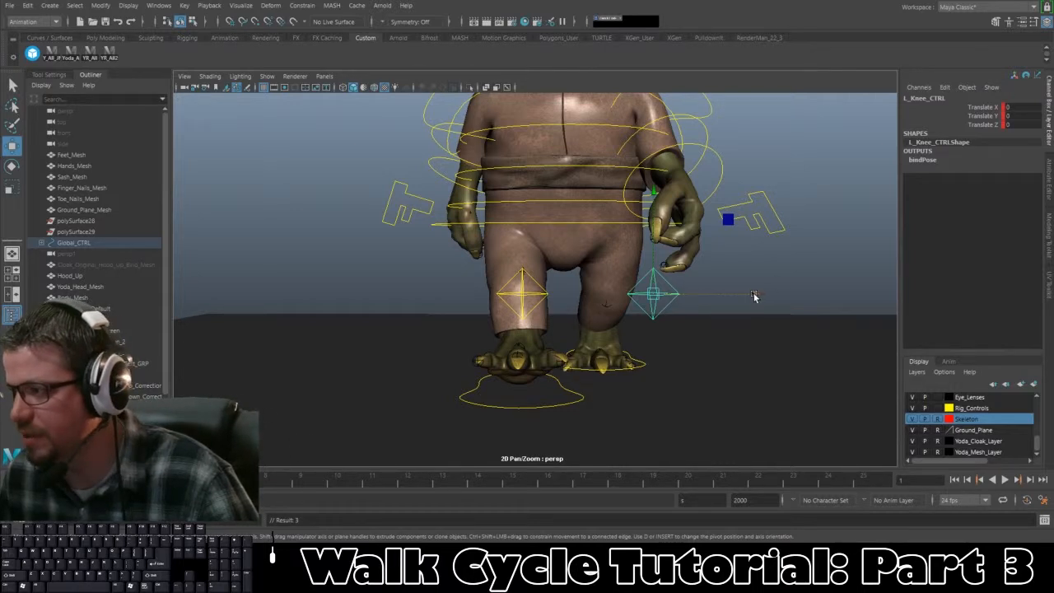
pyautogui.moveTo(754, 297); pyautogui.dragTo(735, 296)
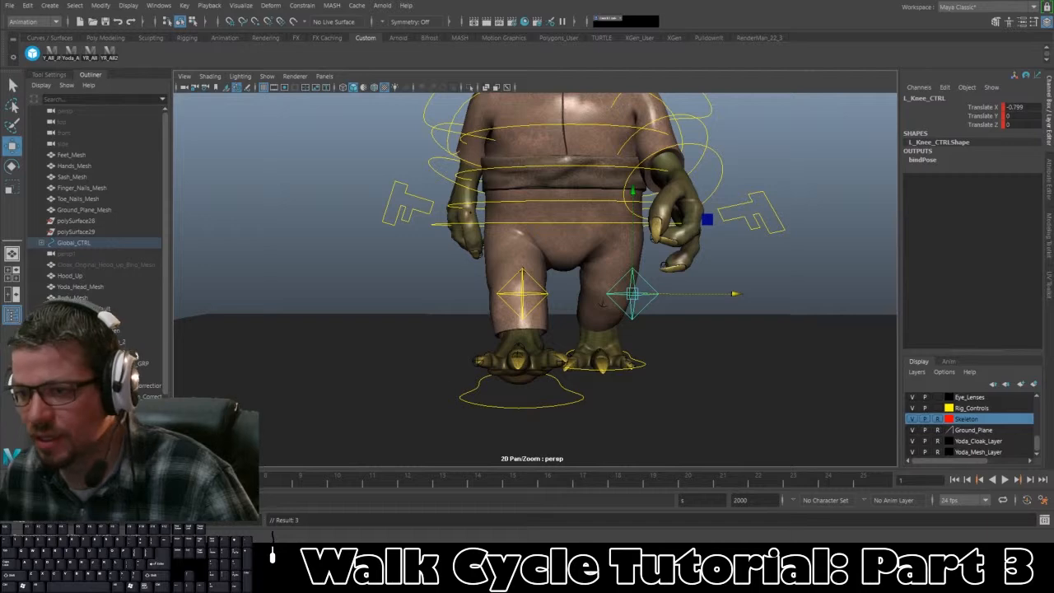
pyautogui.moveTo(239, 481); pyautogui.dragTo(132, 481)
pyautogui.moveTo(728, 296)
pyautogui.mouseDown()
pyautogui.moveTo(639, 318)
pyautogui.moveTo(694, 367)
pyautogui.moveTo(706, 289)
pyautogui.moveTo(737, 290)
pyautogui.mouseUp()
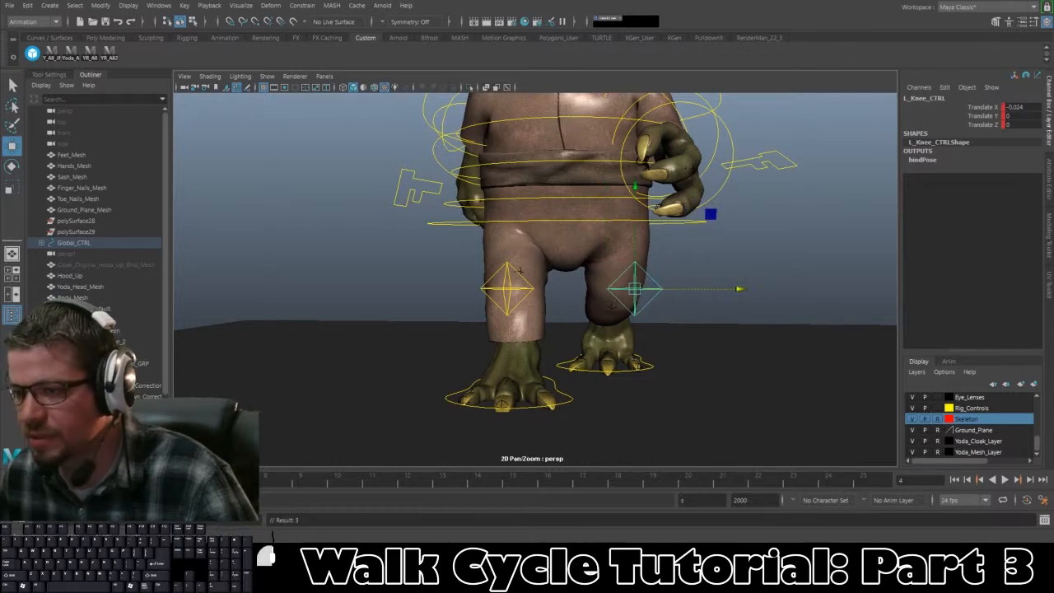
pyautogui.moveTo(128, 481); pyautogui.dragTo(25, 481)
pyautogui.moveTo(715, 291); pyautogui.dragTo(733, 290)
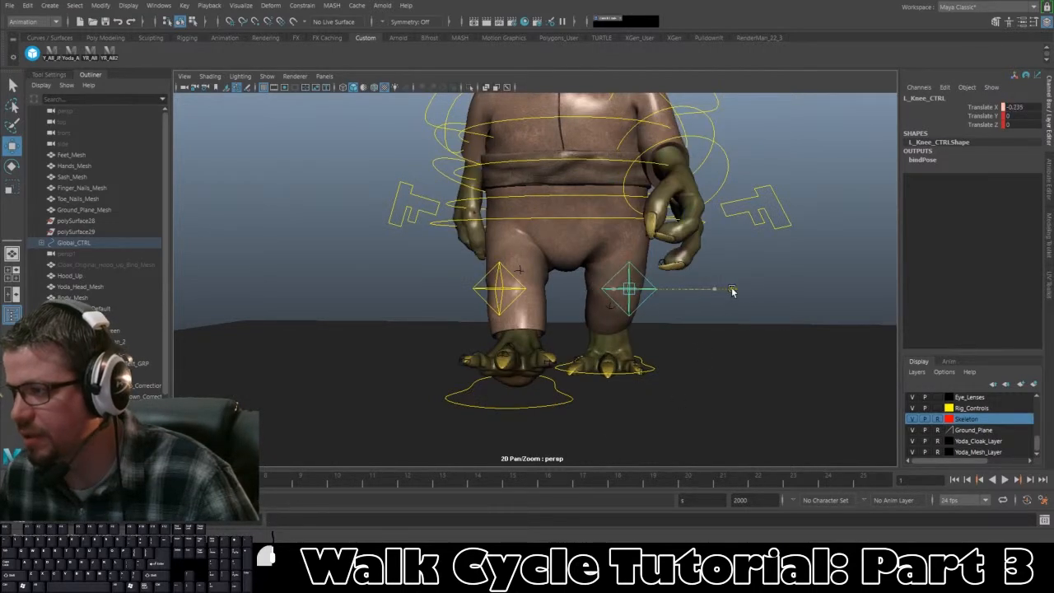
pyautogui.press('s')
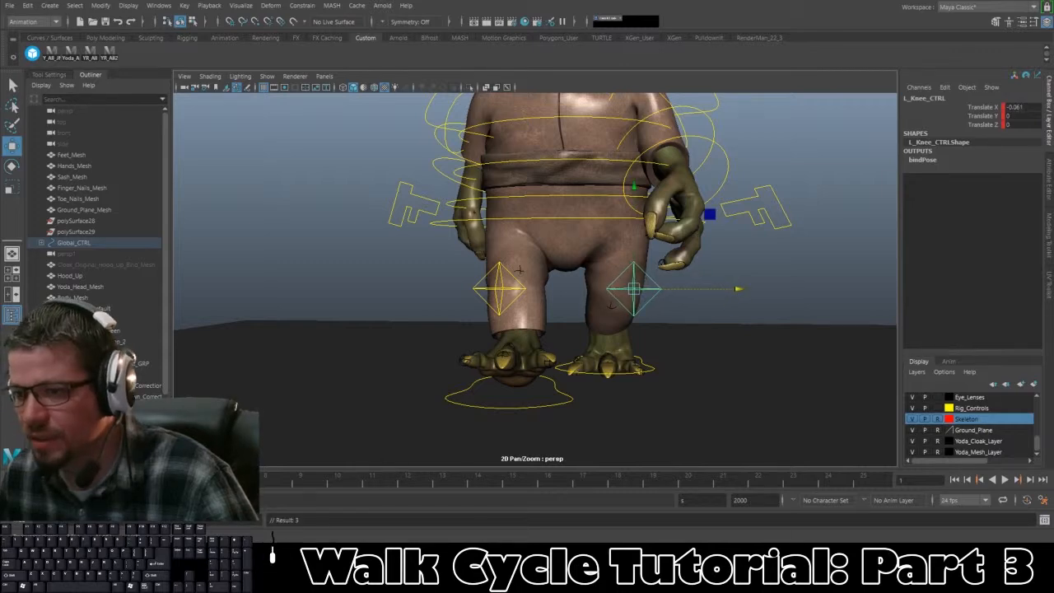
# Step: Adjust the left knee control's Translate X to follow the swinging leg on frames 7 and 10, and key it
pyautogui.hotkey('alt', 'v')
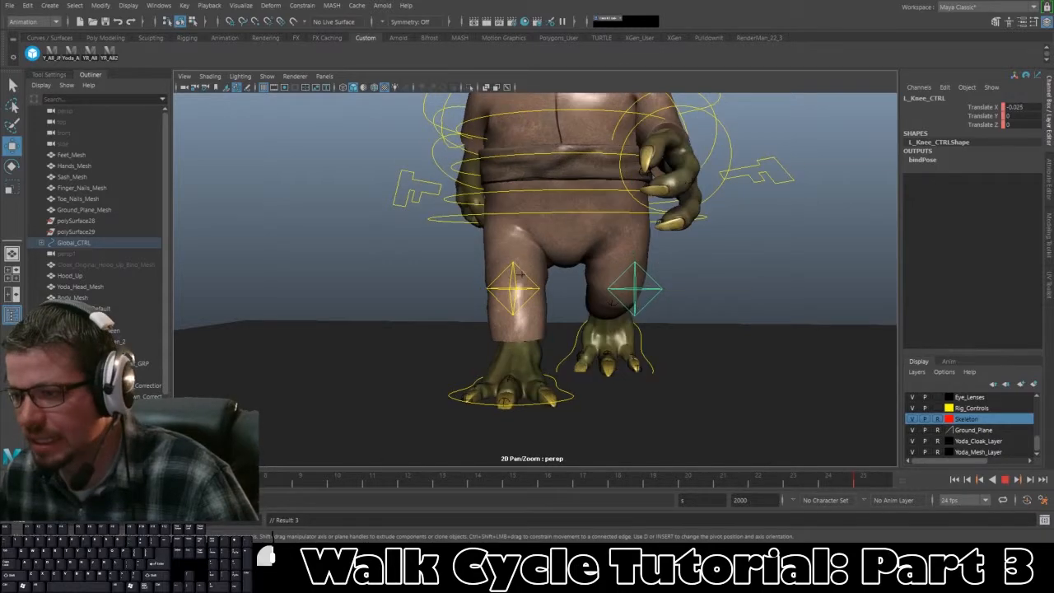
pyautogui.hotkey('alt', 'v')
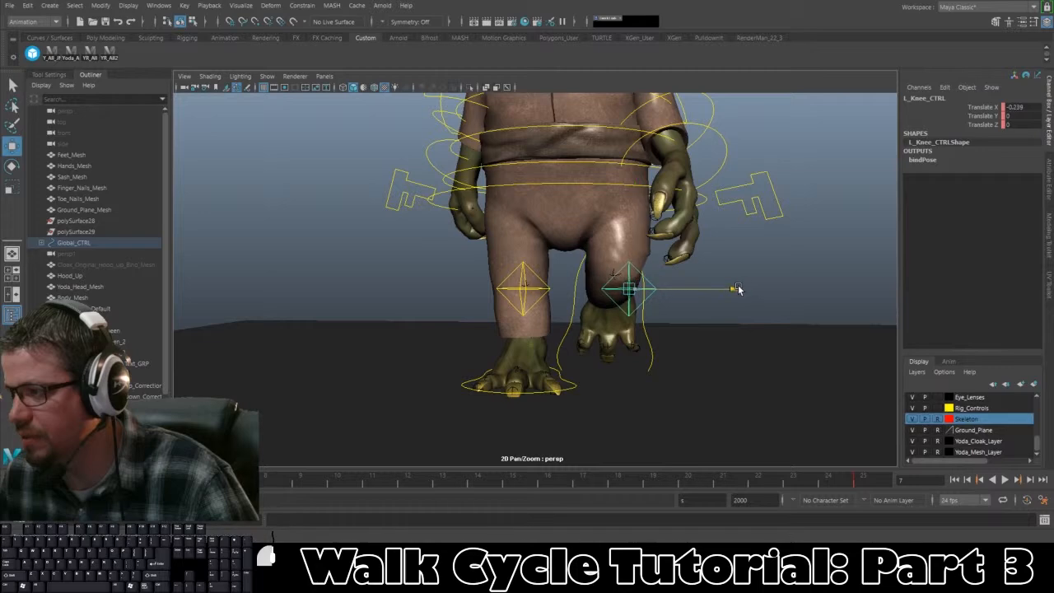
pyautogui.hotkey('alt', 'v')
pyautogui.click(338, 482)
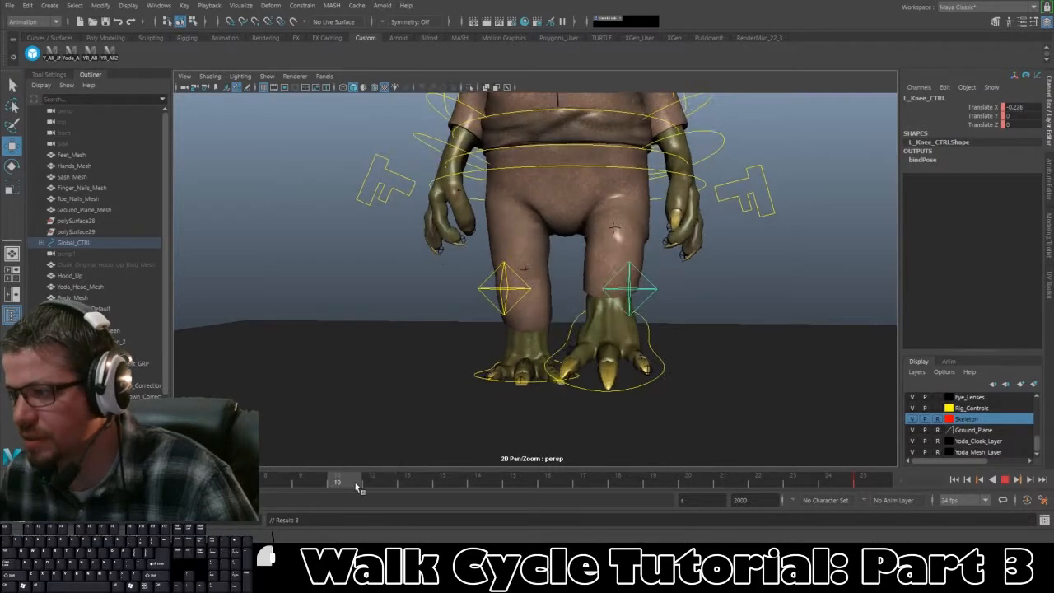
pyautogui.moveTo(726, 290)
pyautogui.mouseDown()
pyautogui.moveTo(707, 293)
pyautogui.moveTo(734, 293)
pyautogui.mouseUp()
pyautogui.press('s')
# Step: Move the left knee control inward on frame 13 and key its Translate X at -0.993 on frame 16
pyautogui.moveTo(361, 484); pyautogui.dragTo(446, 482)
pyautogui.moveTo(755, 287); pyautogui.dragTo(737, 289)
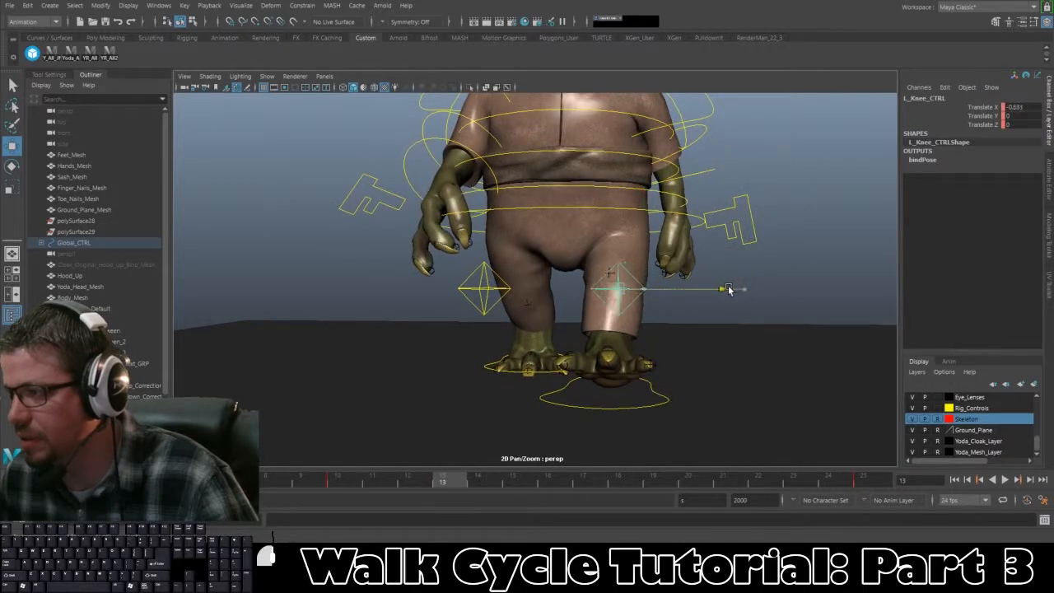
pyautogui.moveTo(441, 480); pyautogui.dragTo(548, 482)
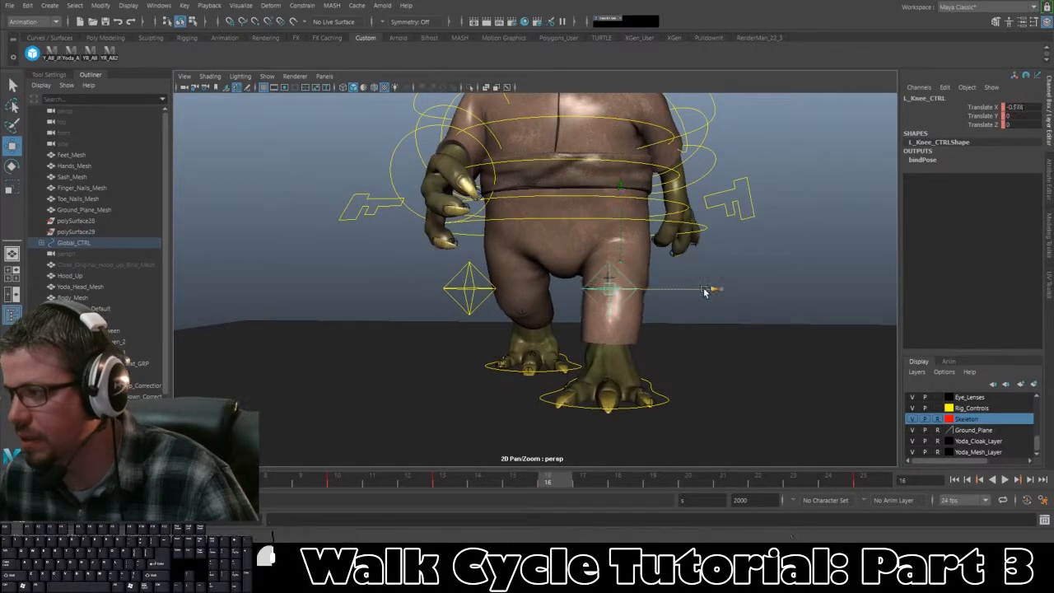
pyautogui.press('s')
pyautogui.moveTo(713, 298); pyautogui.dragTo(716, 291)
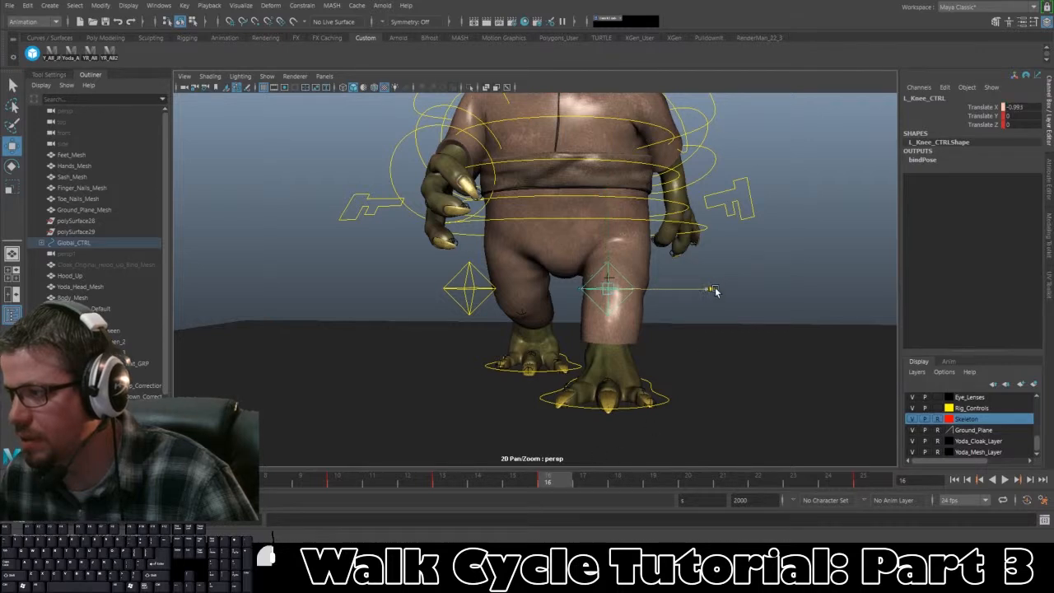
# Step: Set the left knee control's Translate X to -0.459 on frame 19 and -0.533 on frame 22
pyautogui.moveTo(508, 489); pyautogui.dragTo(652, 484)
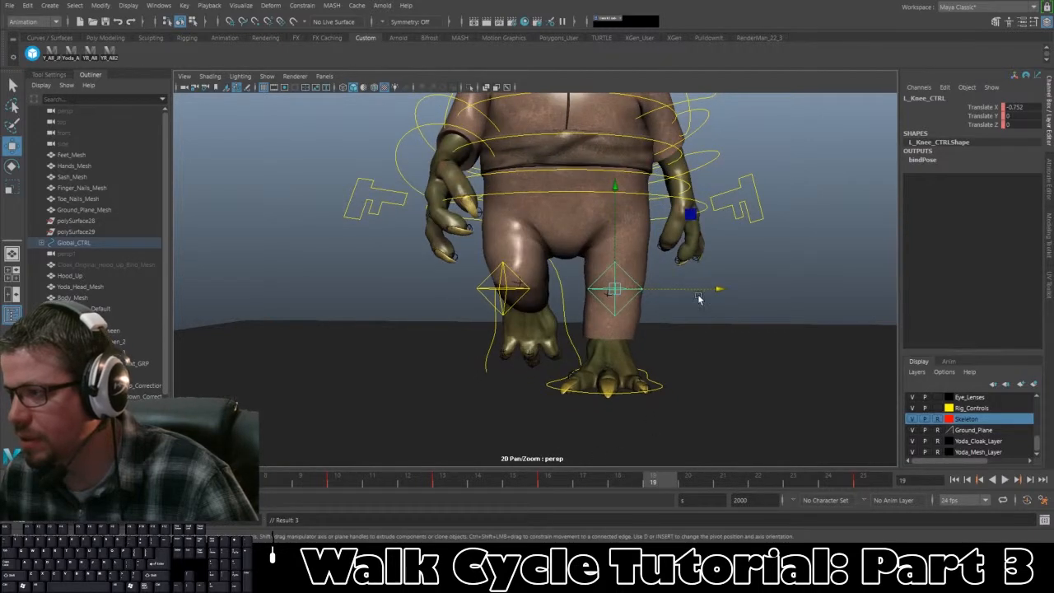
pyautogui.moveTo(714, 291); pyautogui.dragTo(726, 292)
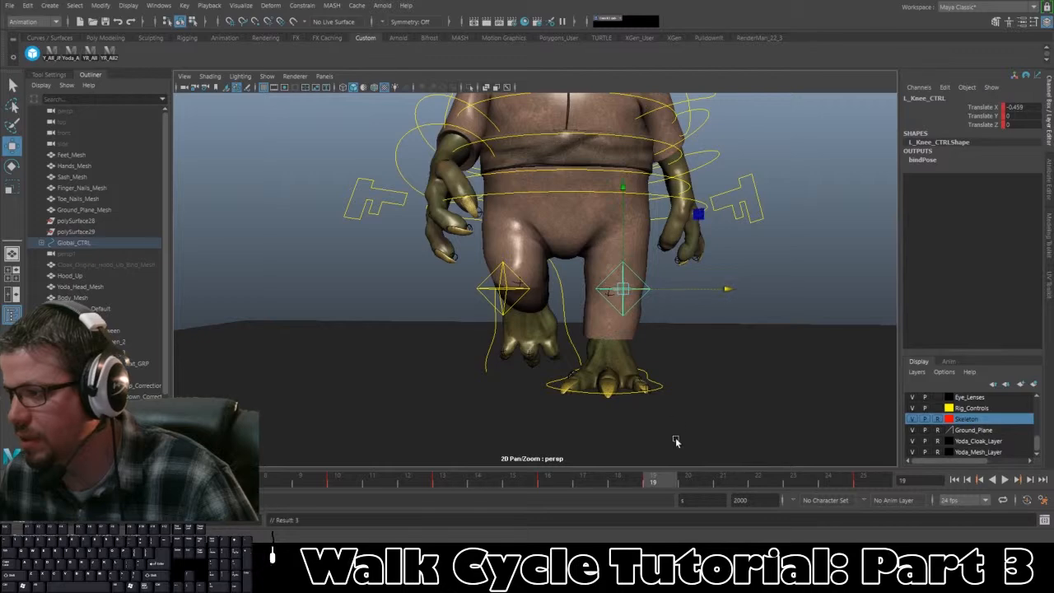
pyautogui.moveTo(669, 488); pyautogui.dragTo(758, 484)
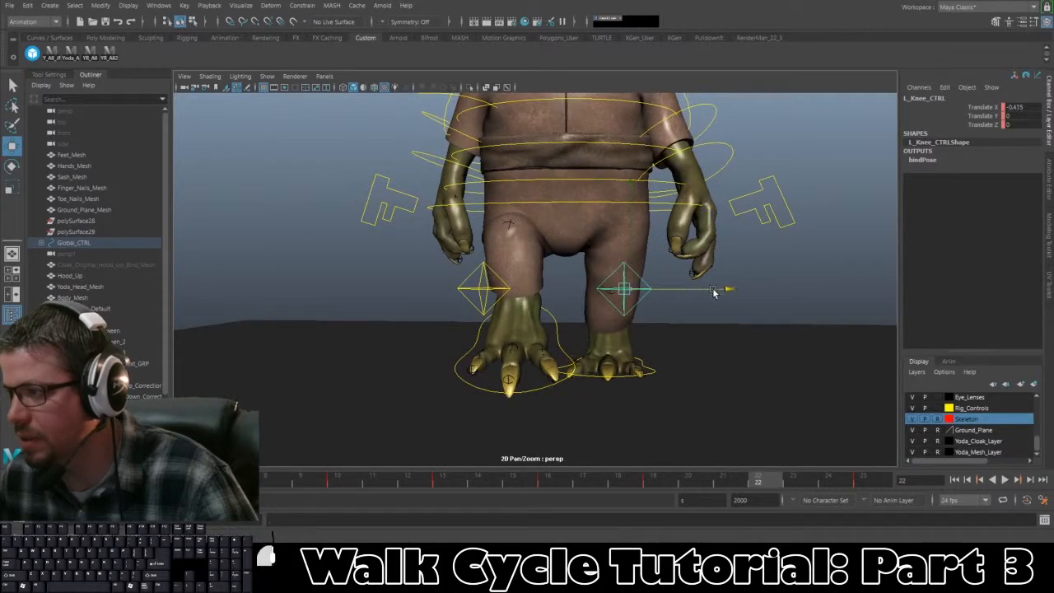
pyautogui.moveTo(711, 292); pyautogui.dragTo(712, 293)
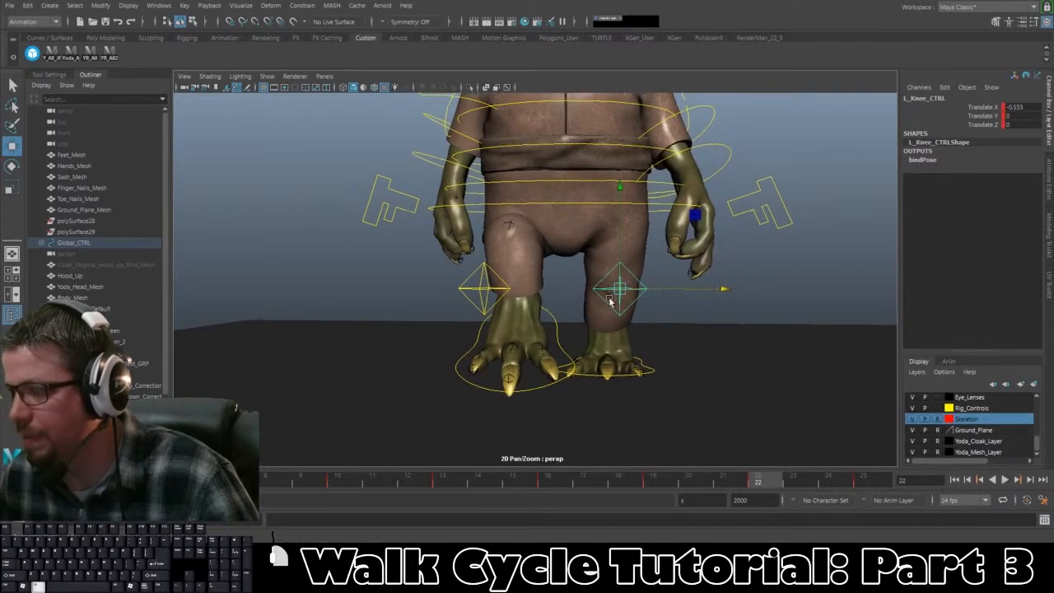
# Step: Deselect the knee control and play the walk cycle, reviewing the knee motion with the full body in view
pyautogui.scroll(-4, 610, 302)
pyautogui.keyDown('alt'); pyautogui.moveTo(608, 299); pyautogui.dragTo(504, 267); pyautogui.keyUp('alt')
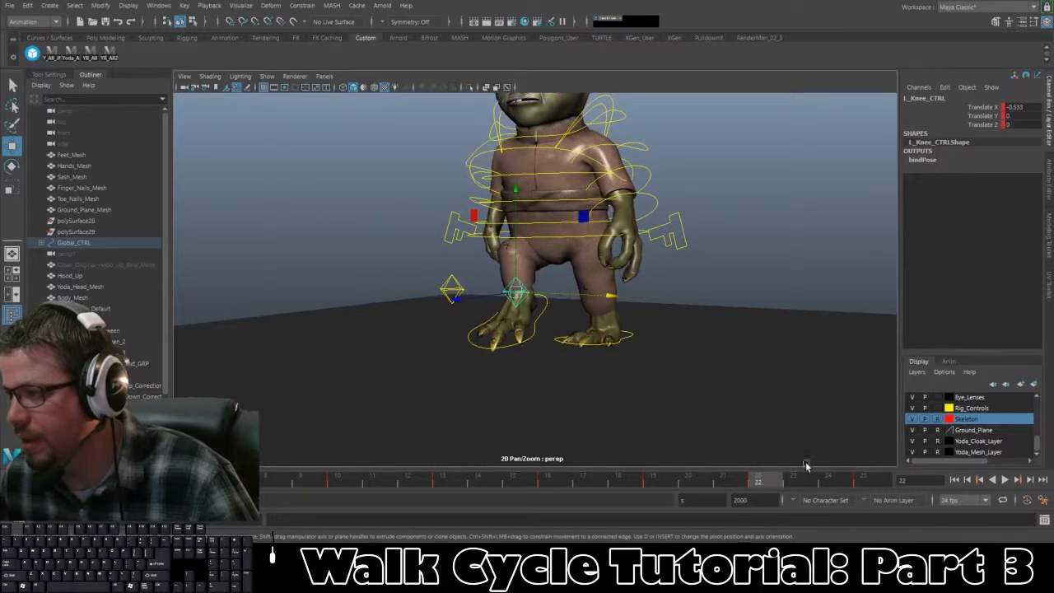
pyautogui.click(679, 301)
pyautogui.scroll(-3, 646, 275)
pyautogui.keyDown('alt'); pyautogui.moveTo(637, 263); pyautogui.dragTo(646, 328, button='middle'); pyautogui.keyUp('alt')
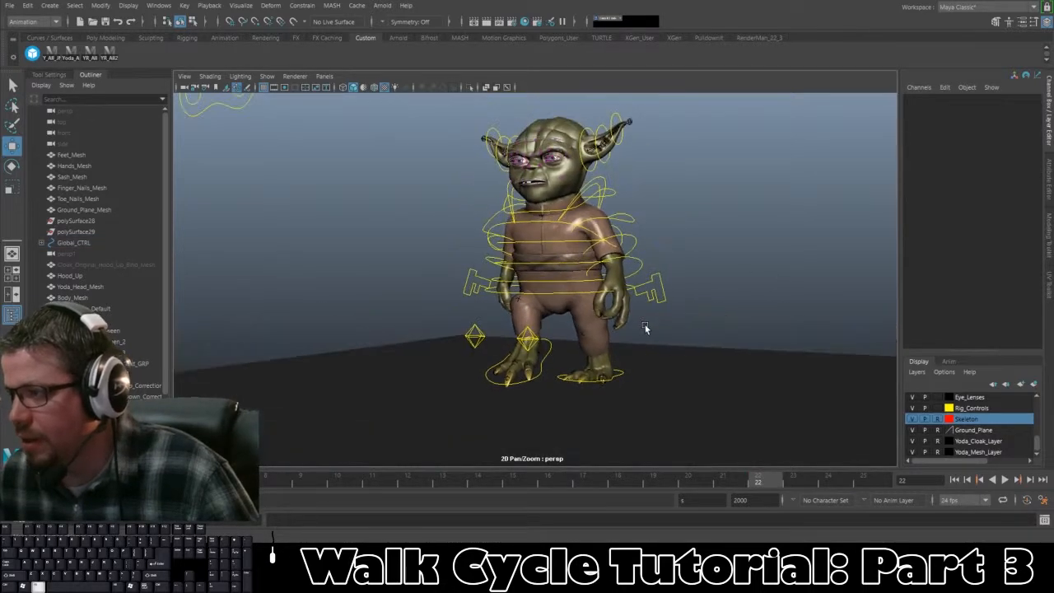
pyautogui.keyDown('alt'); pyautogui.moveTo(646, 328); pyautogui.dragTo(656, 347); pyautogui.keyUp('alt')
pyautogui.click(1004, 481)
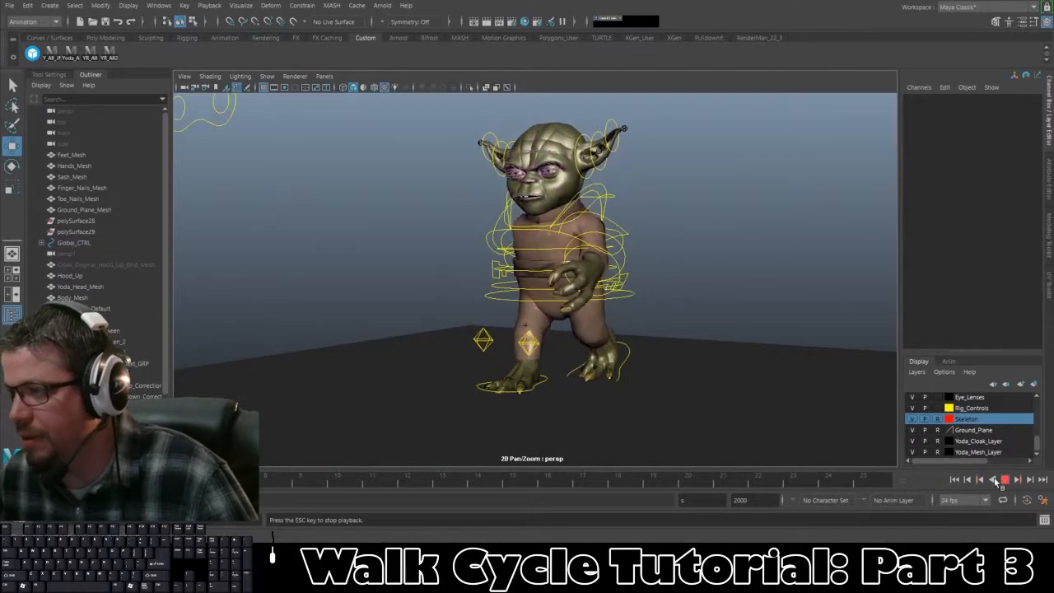
pyautogui.keyDown('alt'); pyautogui.moveTo(889, 435); pyautogui.dragTo(770, 370); pyautogui.keyUp('alt')
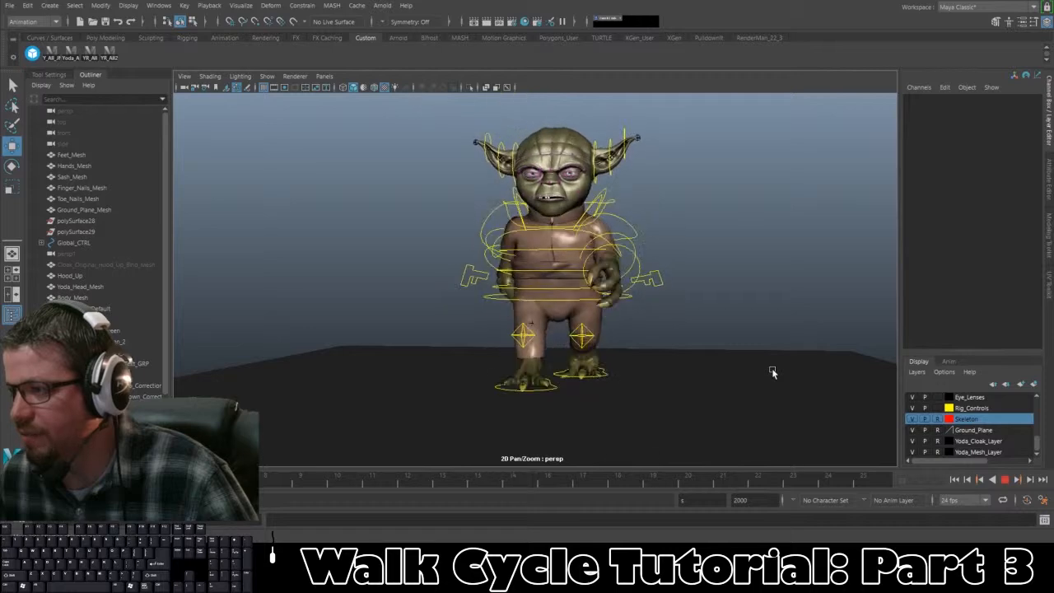
# Step: Stop playback, go to frame 1 in the side view and key the lowest spine control, Spine_1_CTRL, at Rotate X 3.526
pyautogui.click(1006, 480)
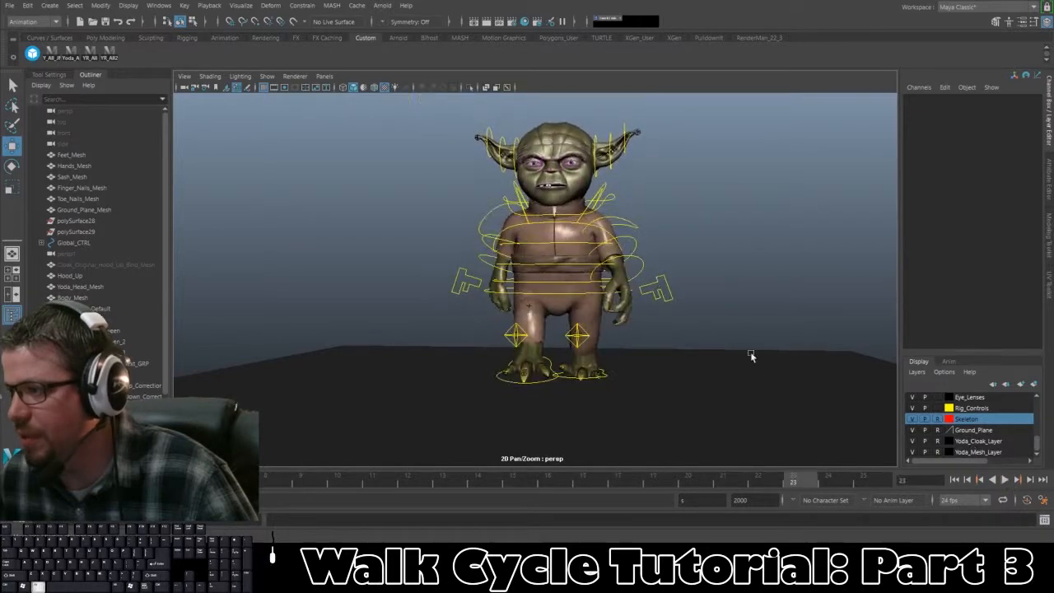
pyautogui.keyDown('alt'); pyautogui.moveTo(750, 355); pyautogui.dragTo(417, 334); pyautogui.keyUp('alt')
pyautogui.scroll(5, 596, 375)
pyautogui.click(460, 338)
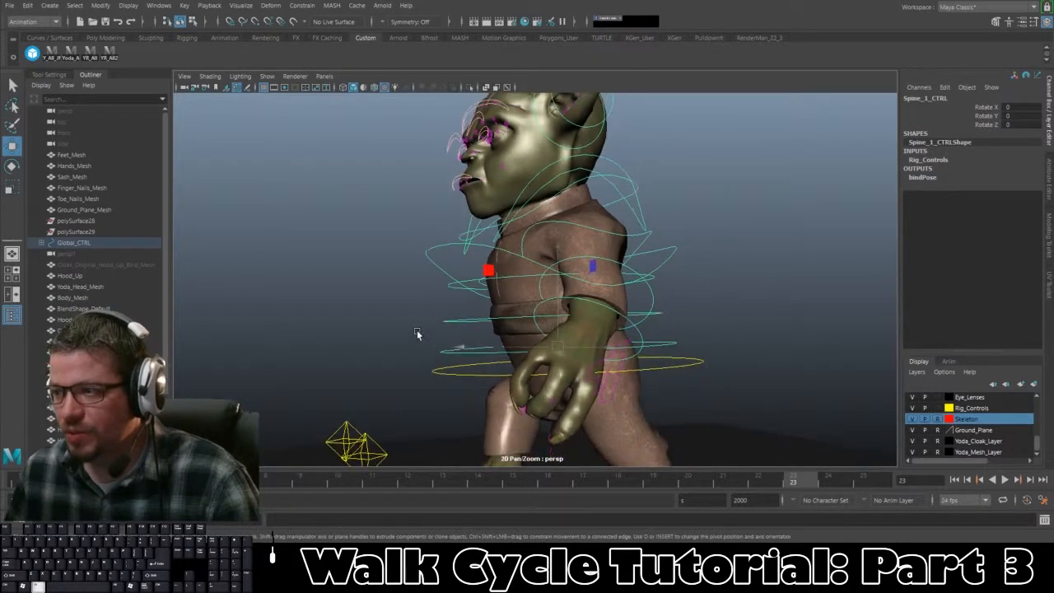
pyautogui.click(19, 480)
pyautogui.keyDown('alt'); pyautogui.moveTo(413, 338); pyautogui.dragTo(361, 294, button='right'); pyautogui.keyUp('alt')
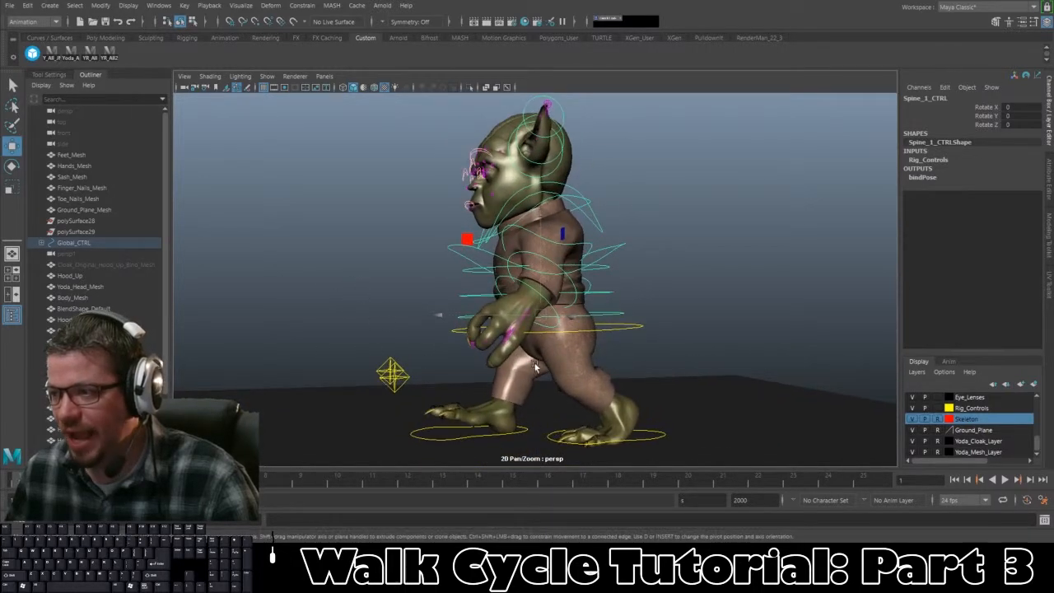
pyautogui.press('space')
pyautogui.press('space')
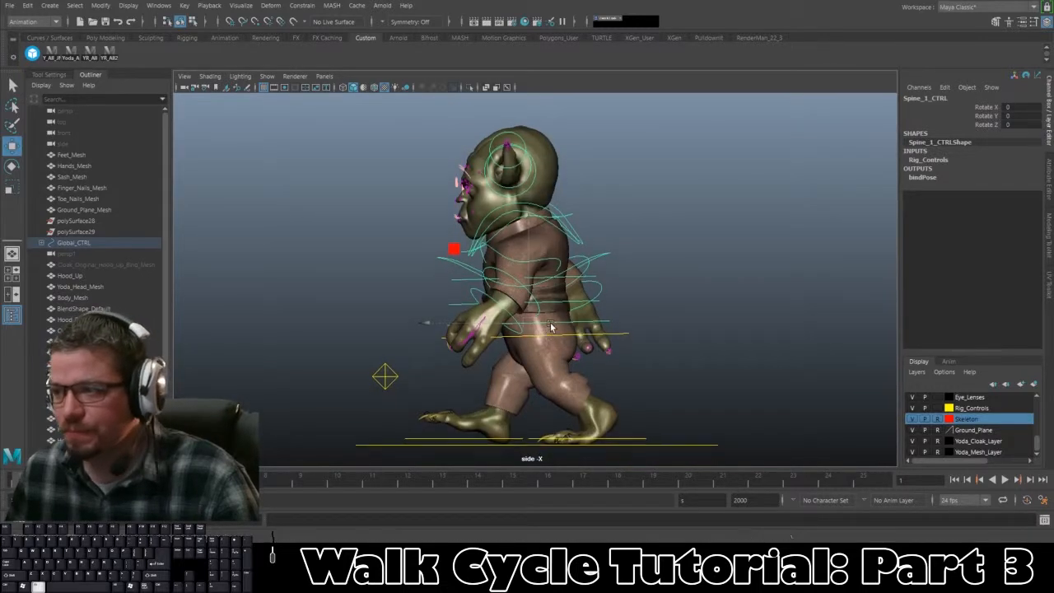
pyautogui.scroll(2, 505, 365)
pyautogui.press('e')
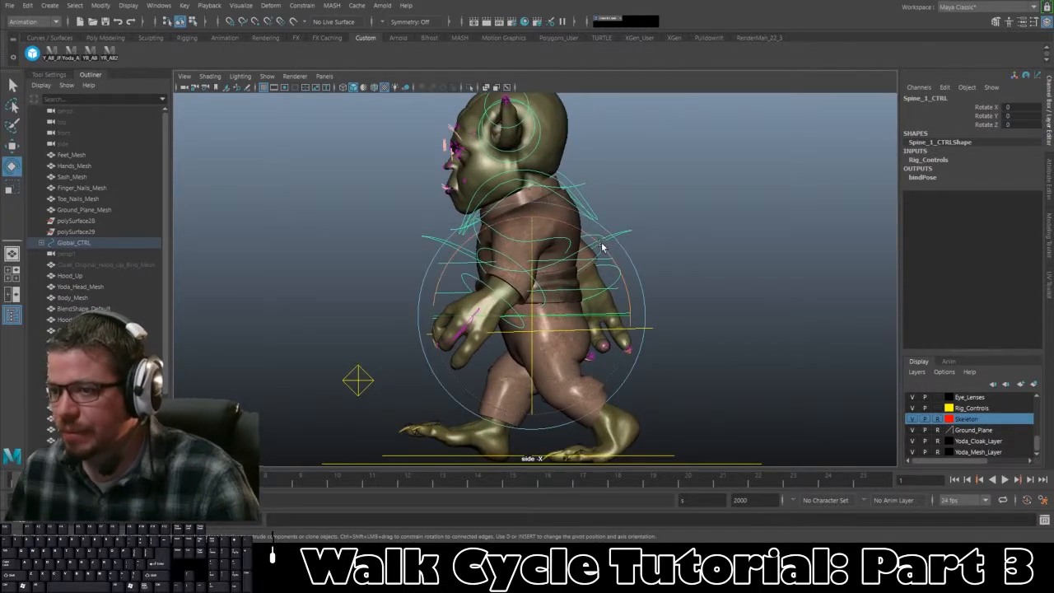
pyautogui.moveTo(599, 245); pyautogui.dragTo(602, 246)
pyautogui.hotkey('alt', 'v')
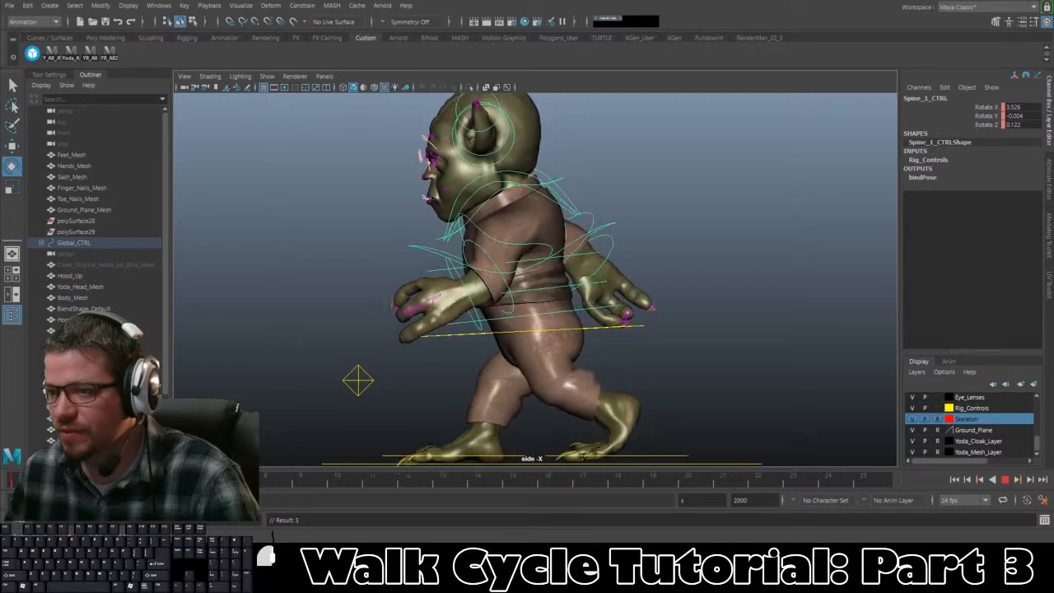
# Step: Lean Spine_1_CTRL further forward on frame 4 and copy its frame 1 rotation to a key on frame 25
pyautogui.hotkey('alt', 'v')
pyautogui.moveTo(577, 241); pyautogui.dragTo(575, 238)
pyautogui.moveTo(132, 482); pyautogui.dragTo(25, 484)
pyautogui.moveTo(25, 485); pyautogui.dragTo(877, 488, button='middle')
pyautogui.press('s')
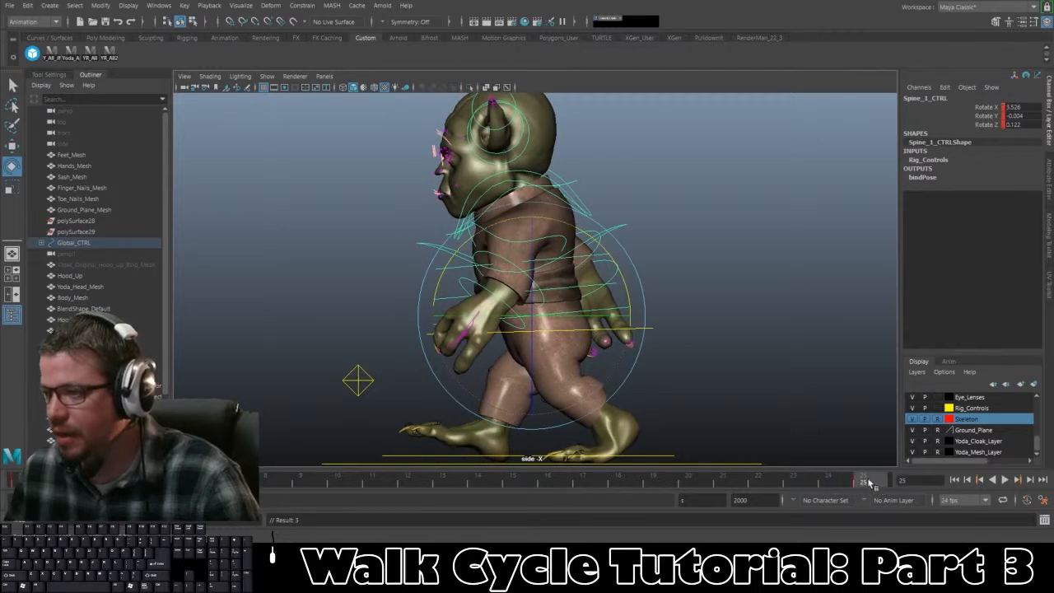
# Step: Rotate Spine_1_CTRL backward on frame 7 and key it at Rotate X 1.008 on frame 10
pyautogui.moveTo(872, 486); pyautogui.dragTo(247, 484)
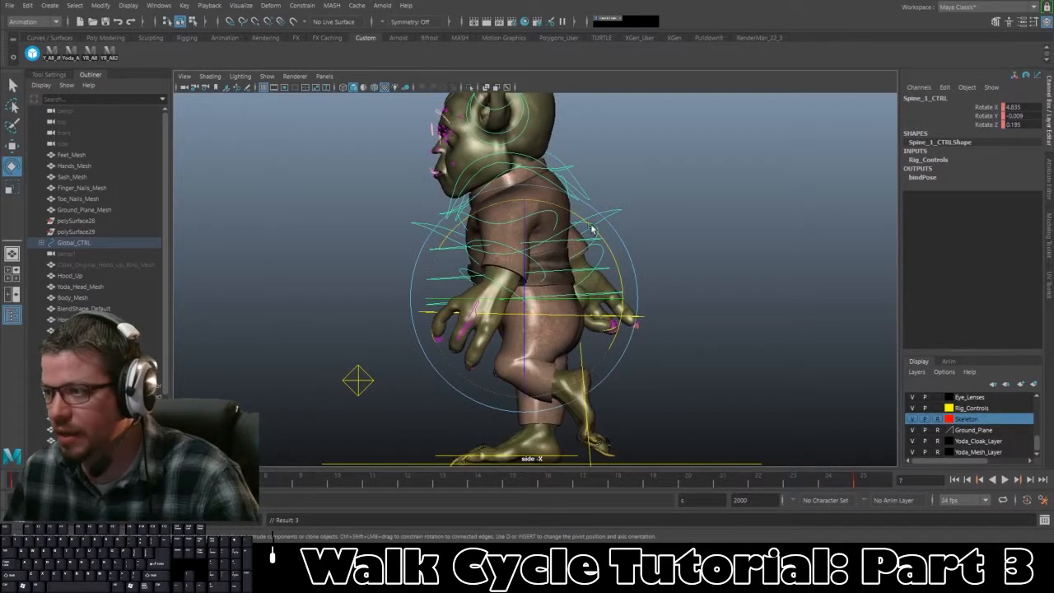
pyautogui.moveTo(590, 225); pyautogui.dragTo(618, 259)
pyautogui.press('s')
pyautogui.click(337, 482)
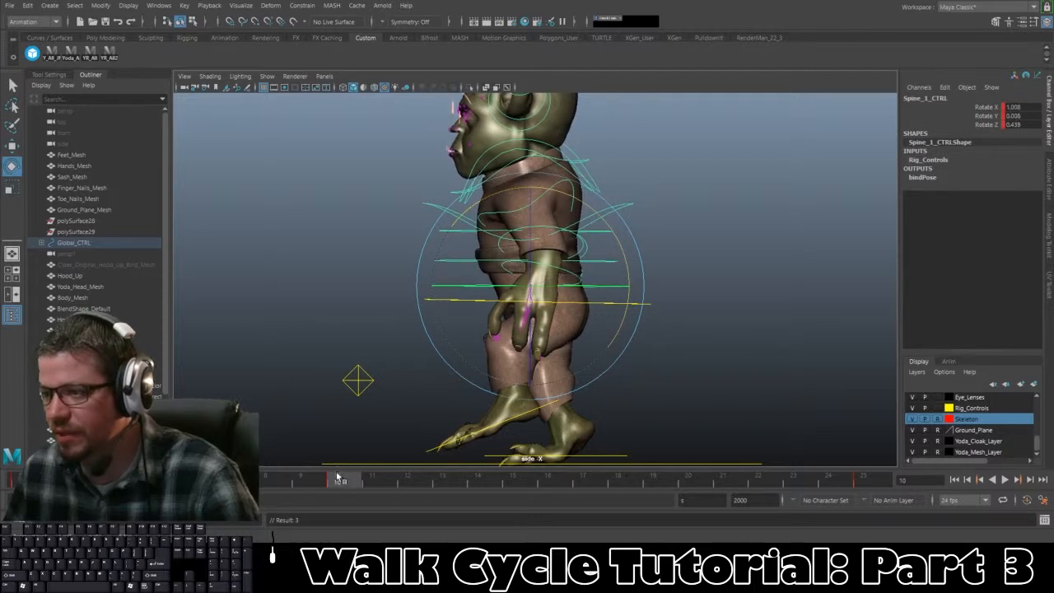
# Step: Tilt Spine_1_CTRL forward on frame 13 and key its Rotate X at 4.72 on frame 16
pyautogui.click(442, 481)
pyautogui.moveTo(614, 265); pyautogui.dragTo(591, 260)
pyautogui.click(550, 482)
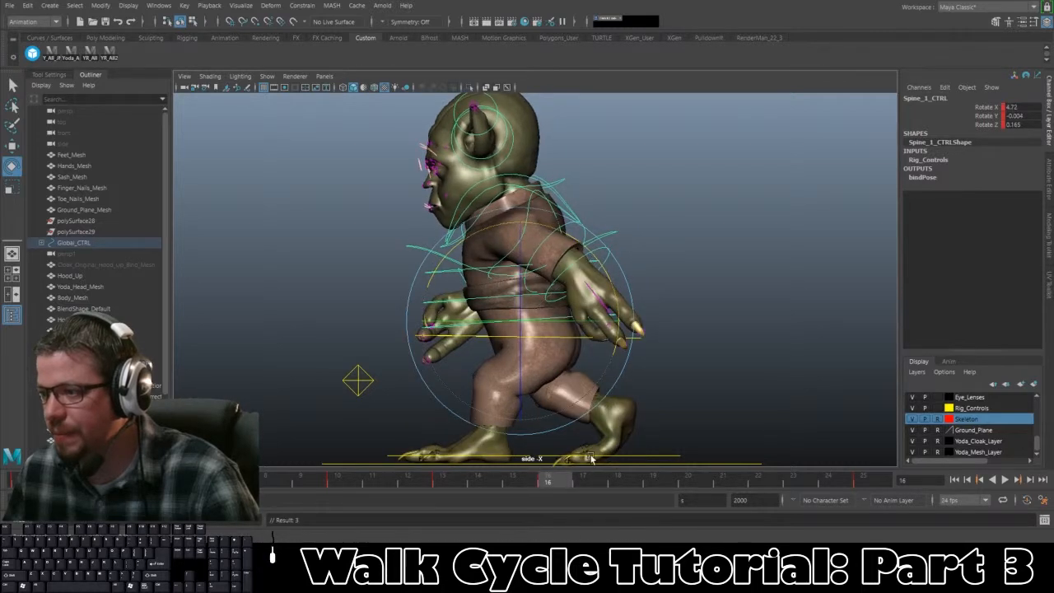
# Step: Set Spine_1_CTRL's Rotate X to 5.941 on frame 19 and 1.567 on frame 22
pyautogui.moveTo(590, 481); pyautogui.dragTo(652, 481)
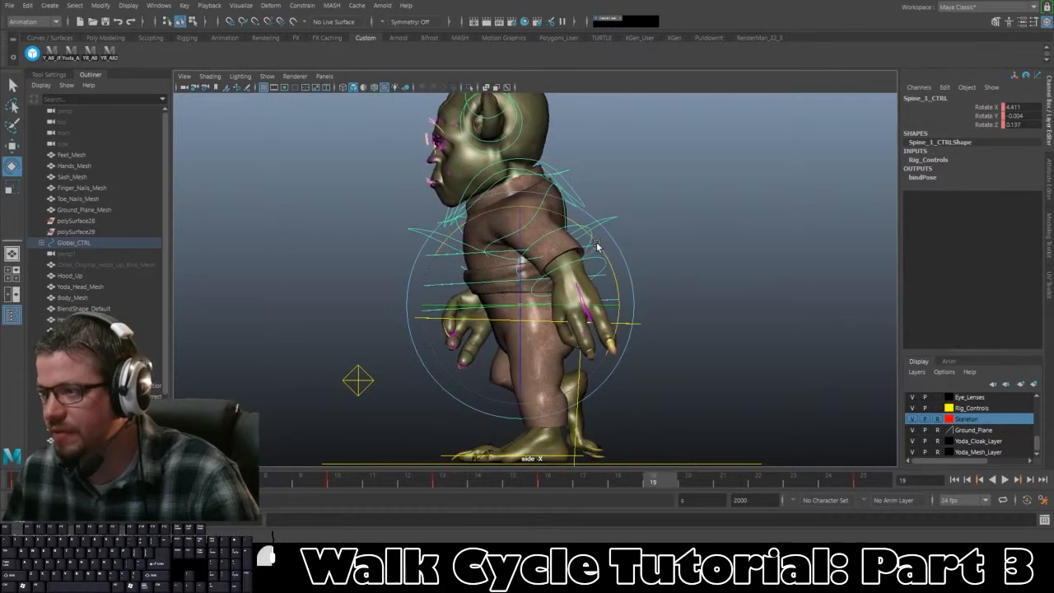
pyautogui.moveTo(597, 245); pyautogui.dragTo(599, 252)
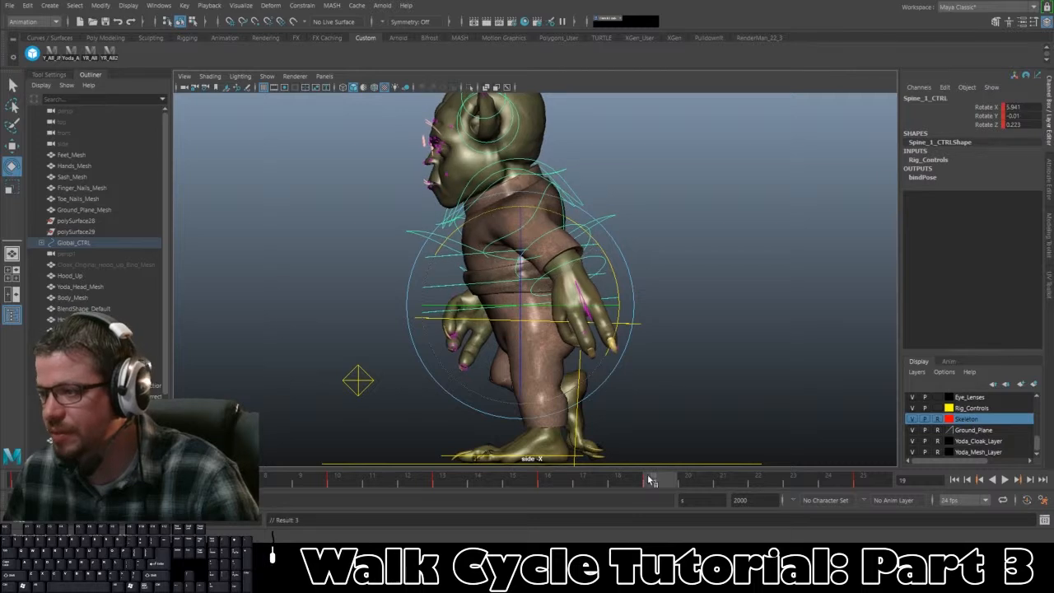
pyautogui.moveTo(651, 481); pyautogui.dragTo(758, 481)
pyautogui.moveTo(611, 255); pyautogui.dragTo(607, 266)
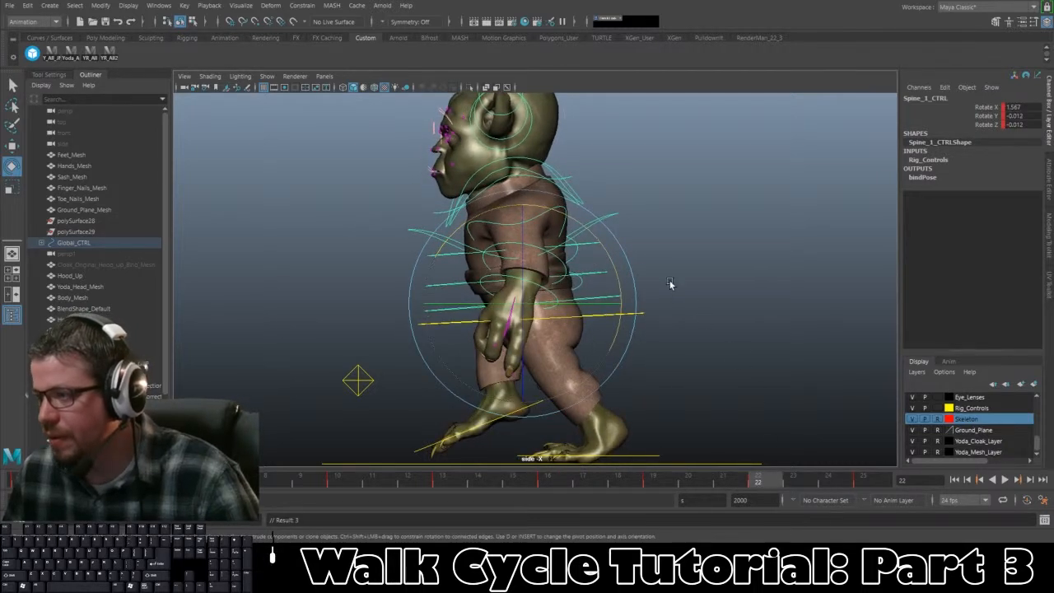
# Step: Play the walk cycle in the side view to review the lower spine motion, then stop playback and clear the selection
pyautogui.hotkey('alt', 'v')
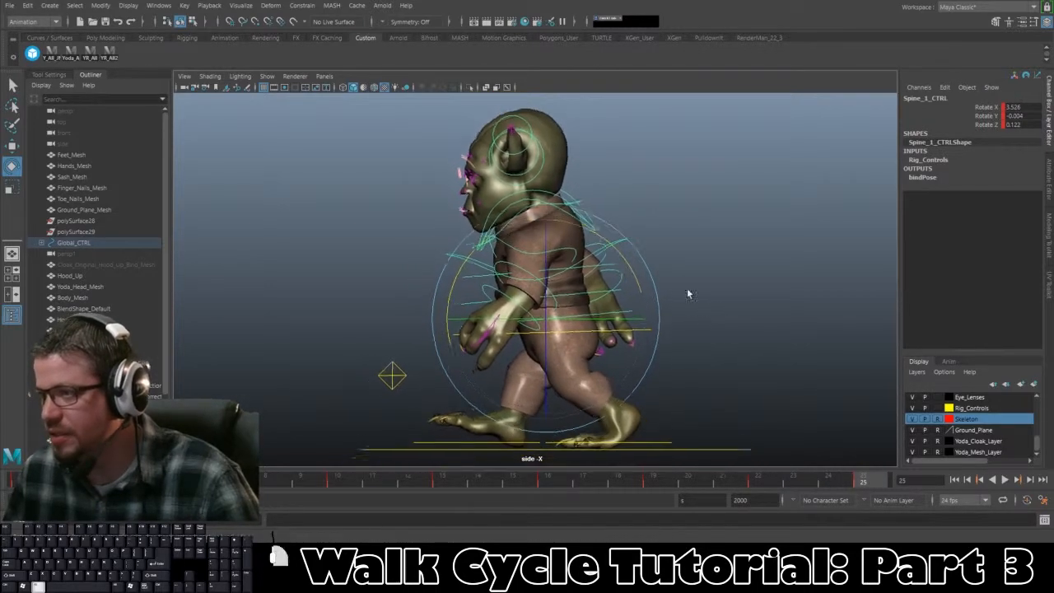
pyautogui.click(1004, 480)
pyautogui.click(1005, 480)
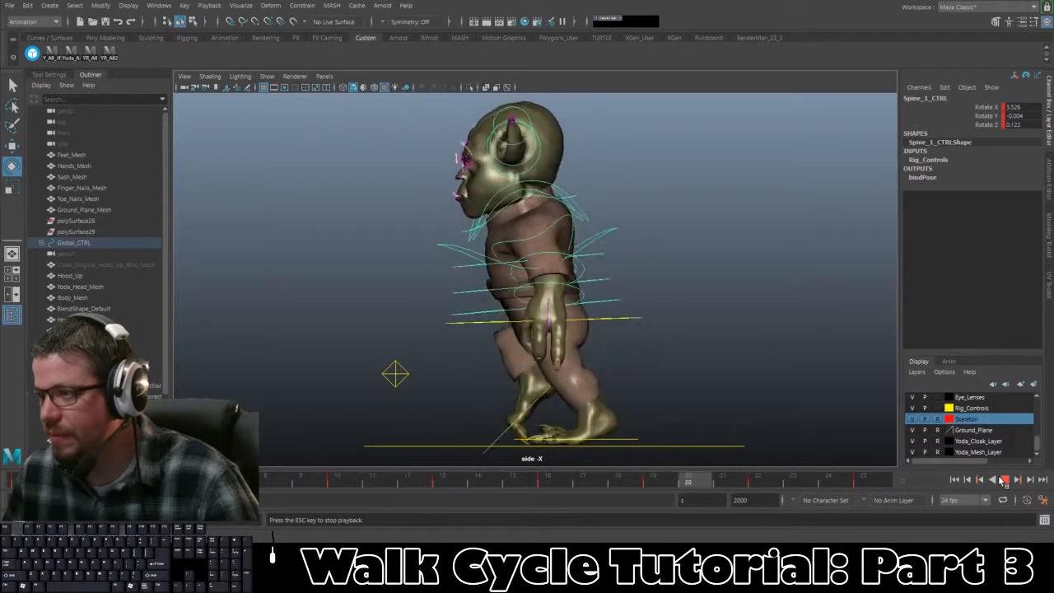
pyautogui.press('Escape')
pyautogui.click(730, 313)
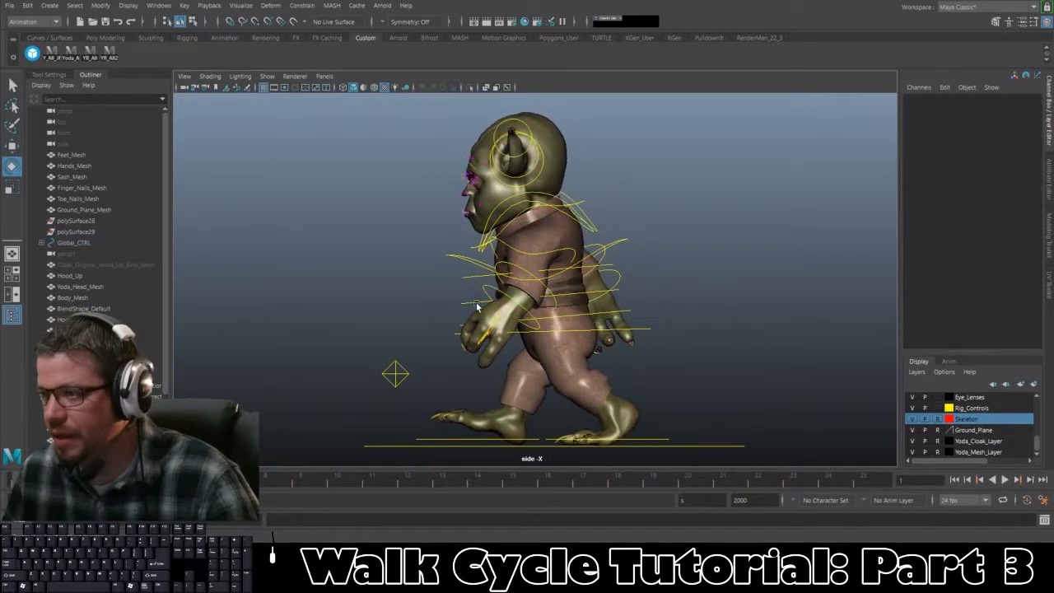
# Step: Select the second spine control, Spine_2_CTRL, and key its Rotate X at 1.572 on frame 1
pyautogui.keyDown('alt'); pyautogui.moveTo(588, 321); pyautogui.dragTo(663, 380, button='right'); pyautogui.keyUp('alt')
pyautogui.click(656, 322)
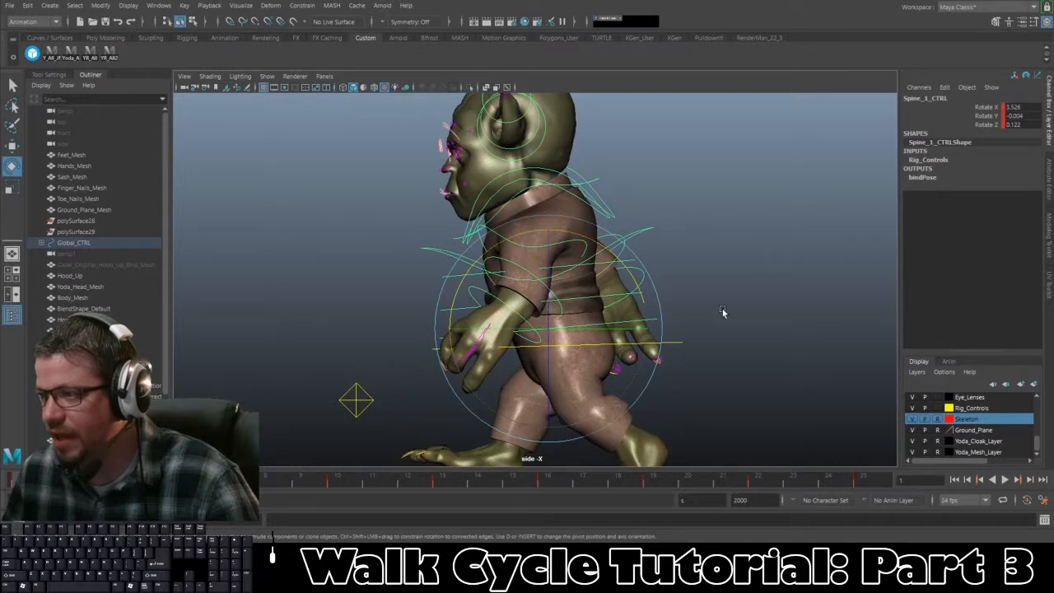
pyautogui.click(718, 312)
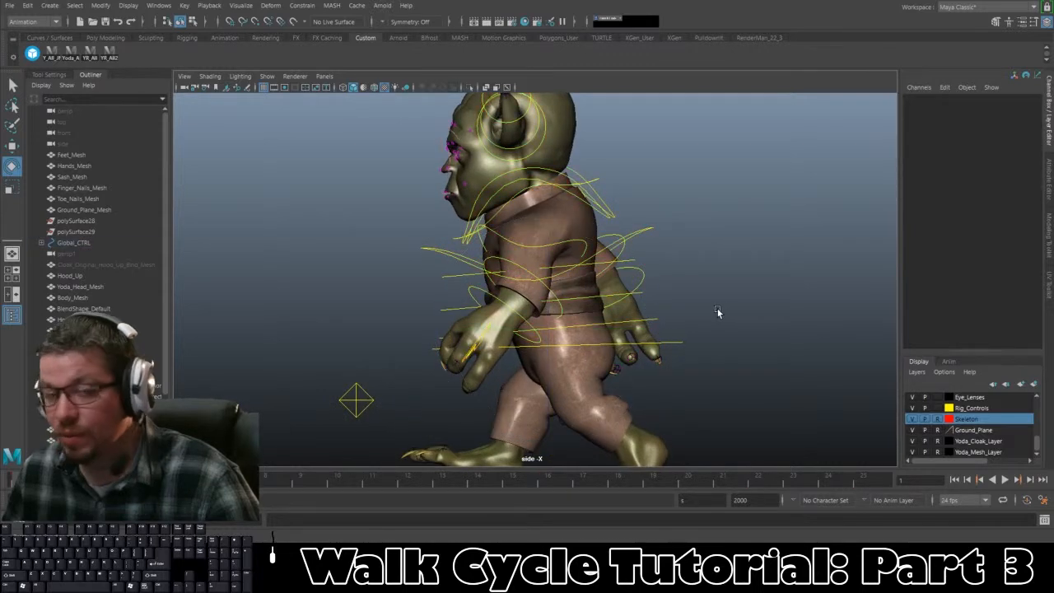
pyautogui.click(444, 306)
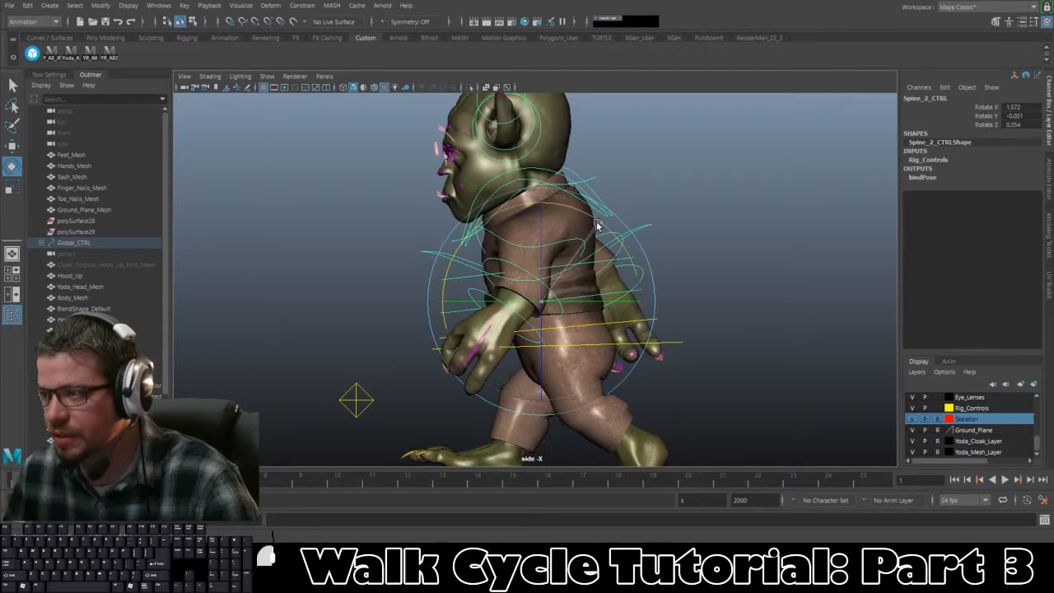
pyautogui.press('s')
pyautogui.hotkey('alt', 'v')
# Step: Key Spine_2_CTRL at Rotate X 3.079 on frame 4 and 0.536 on frame 7, and move to frame 10
pyautogui.moveTo(89, 479); pyautogui.dragTo(124, 479)
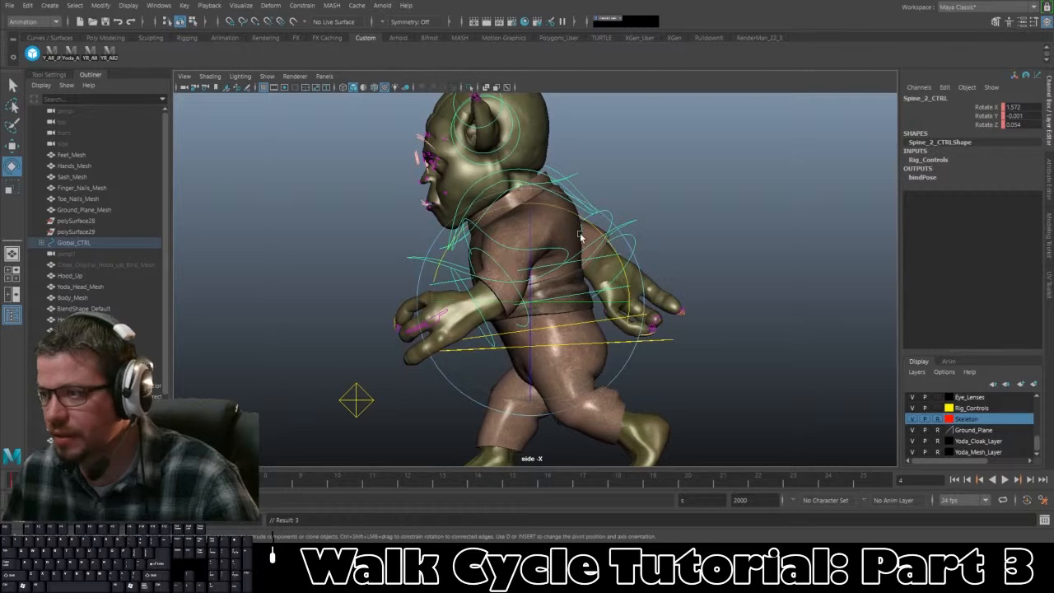
pyautogui.moveTo(591, 227); pyautogui.dragTo(590, 224)
pyautogui.press('s')
pyautogui.hotkey('alt', 'v')
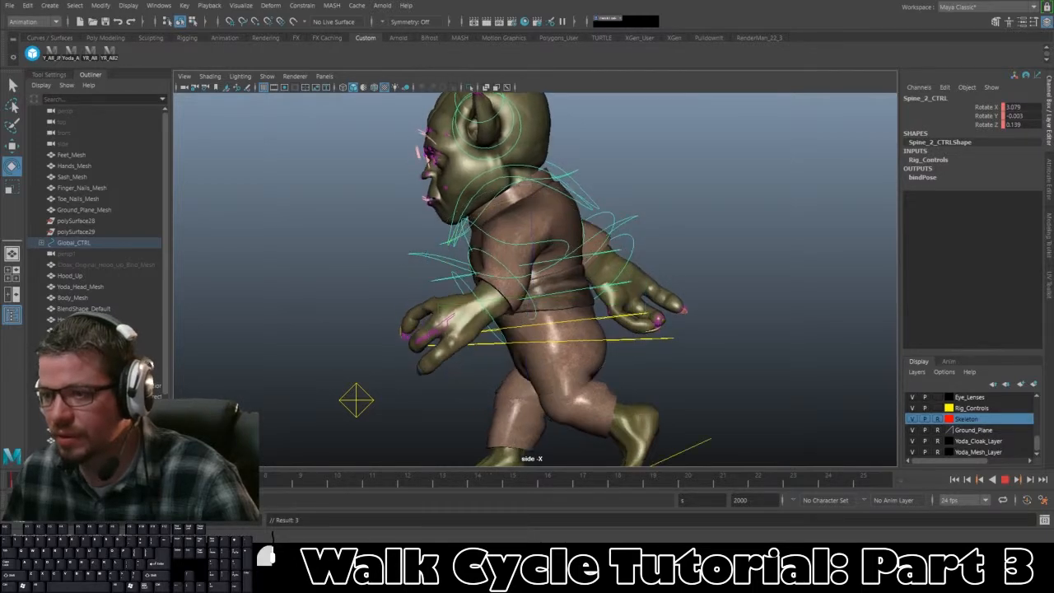
pyautogui.hotkey('alt', 'v')
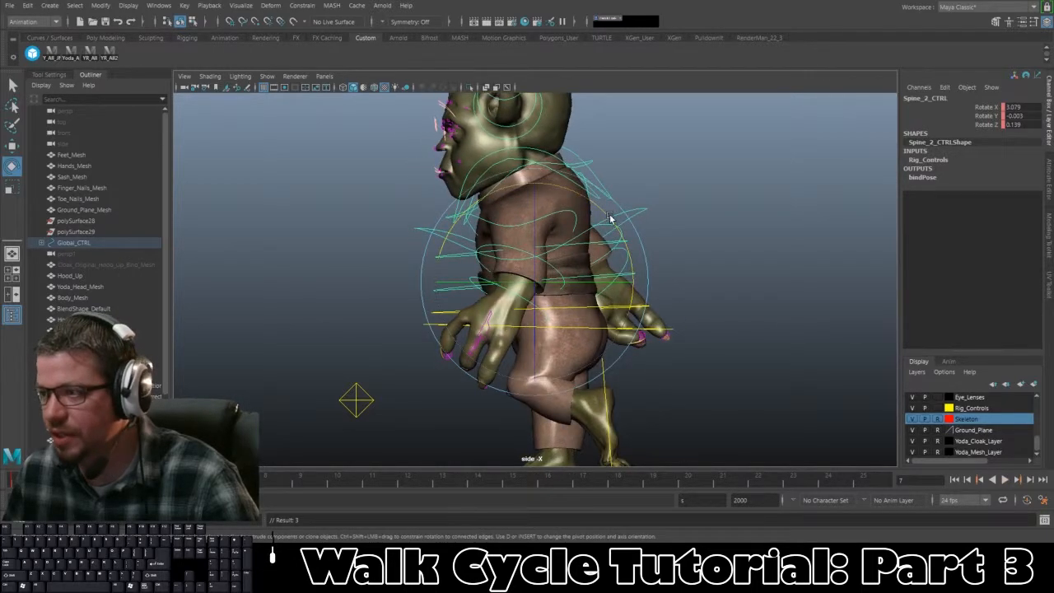
pyautogui.hotkey('alt', 'v')
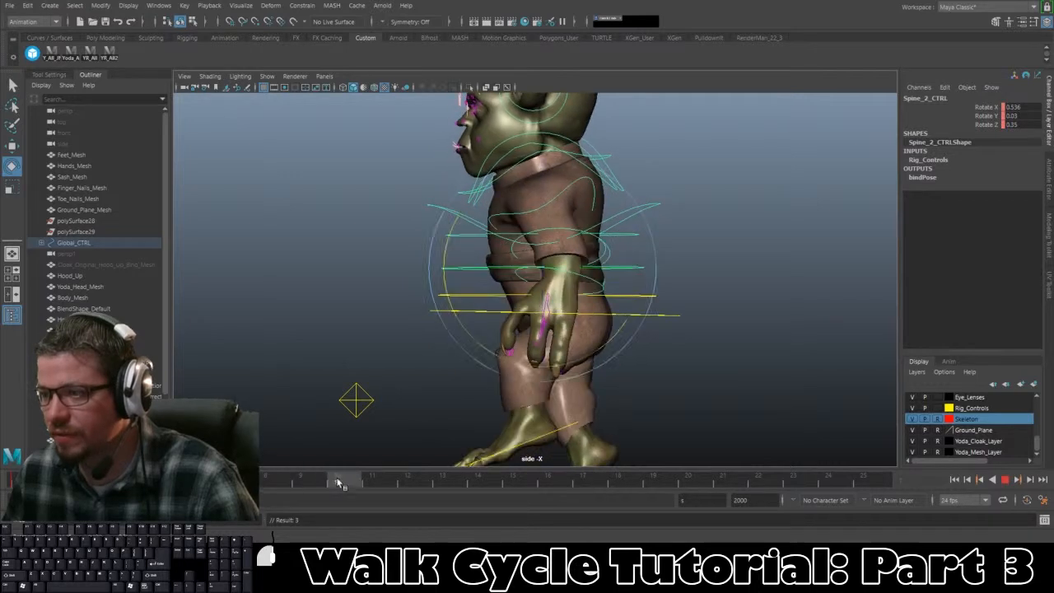
pyautogui.click(338, 482)
pyautogui.hotkey('ctrl', 'z')
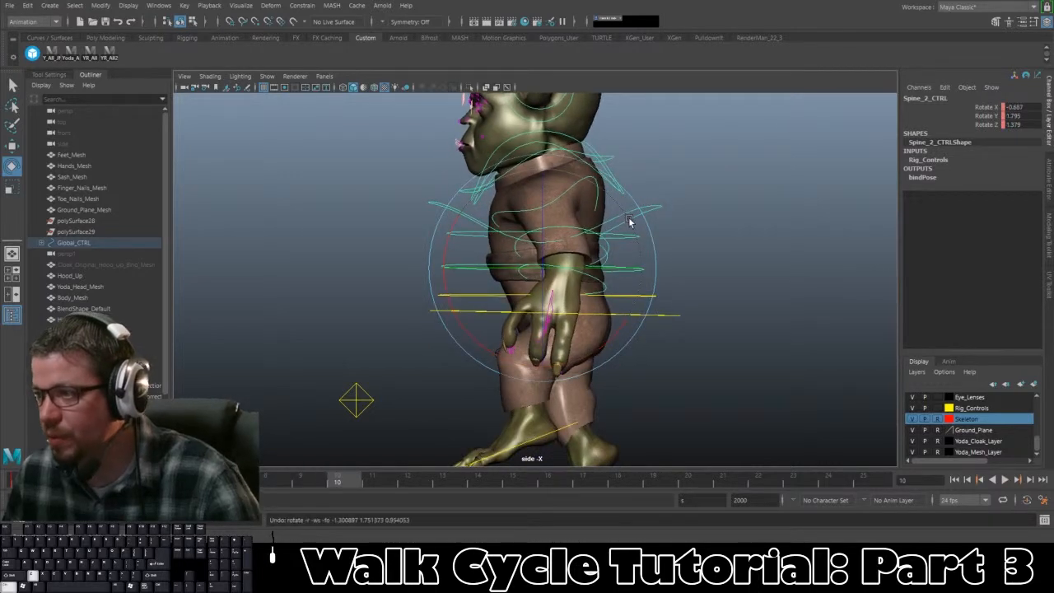
pyautogui.click(697, 245)
pyautogui.click(454, 270)
pyautogui.press('e')
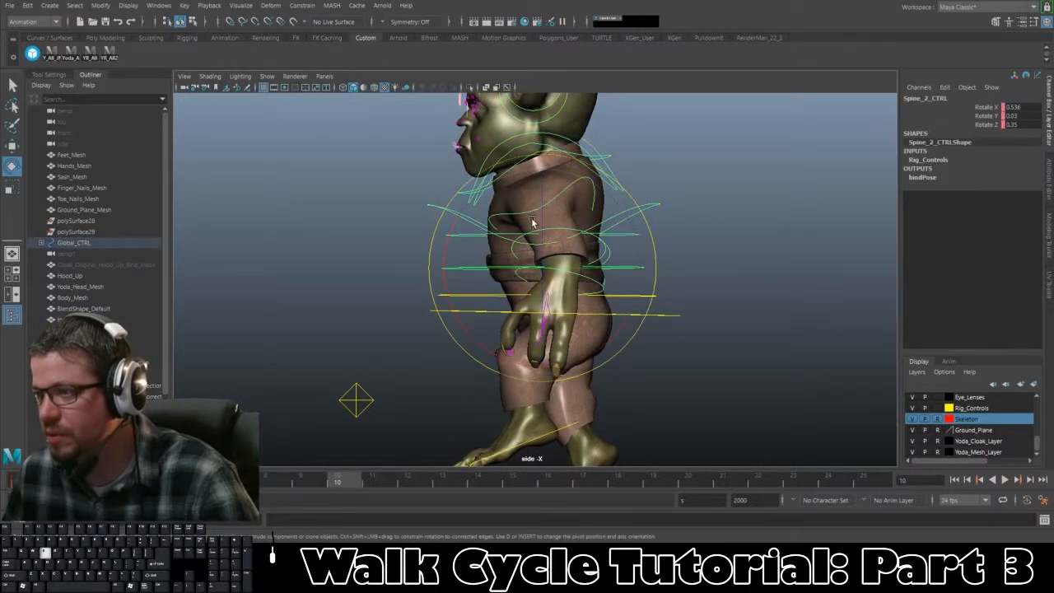
pyautogui.hotkey('ctrl', 'z')
pyautogui.hotkey('ctrl', 'z')
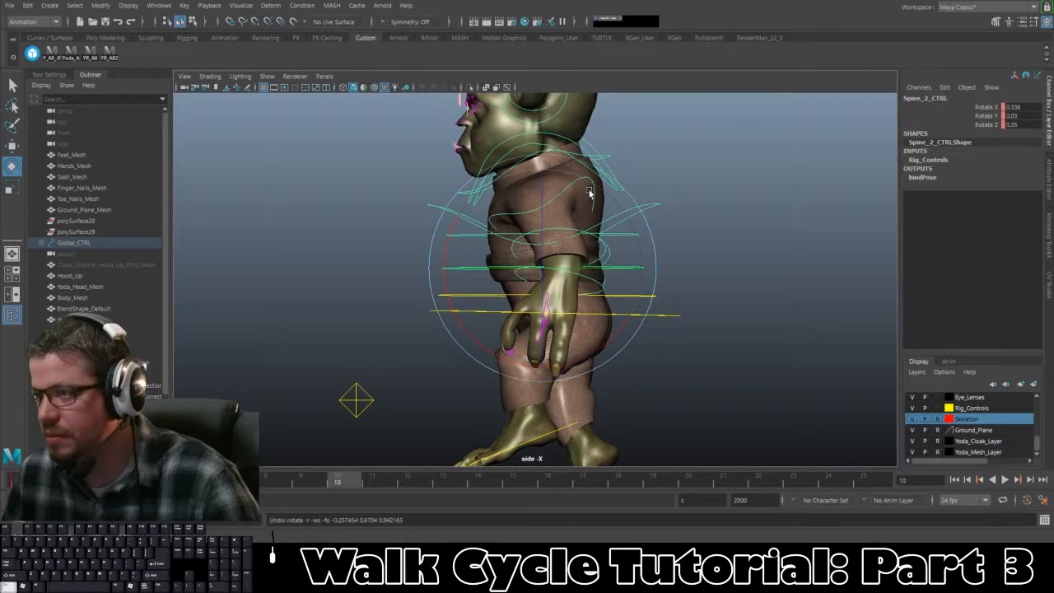
# Step: Key Spine_2_CTRL's Rotate X at -0.147 on frame 10 and 0.973 on frame 13
pyautogui.moveTo(478, 330); pyautogui.dragTo(471, 336)
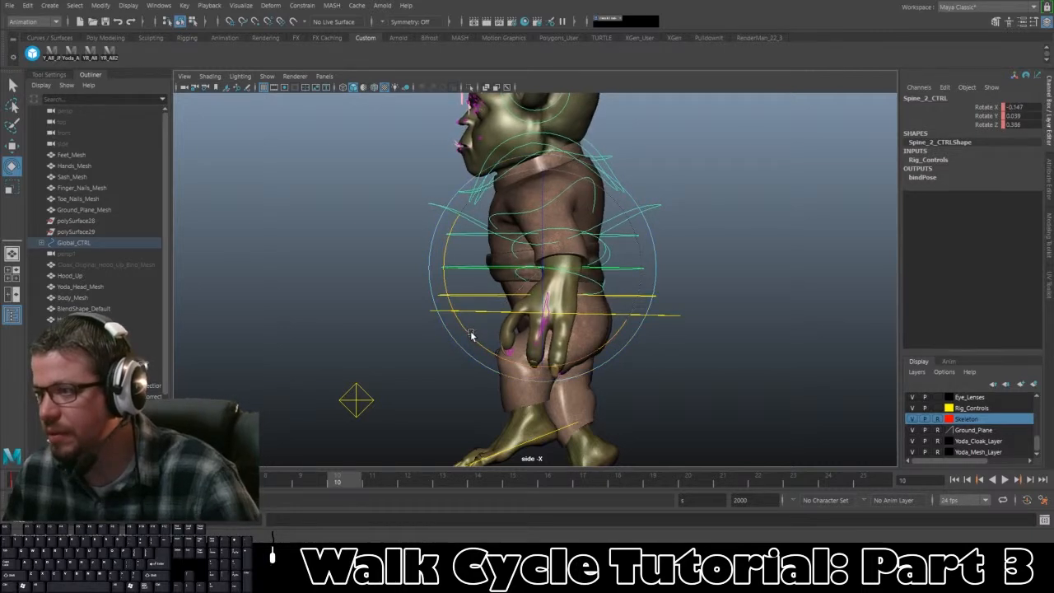
pyautogui.moveTo(359, 472); pyautogui.dragTo(442, 476)
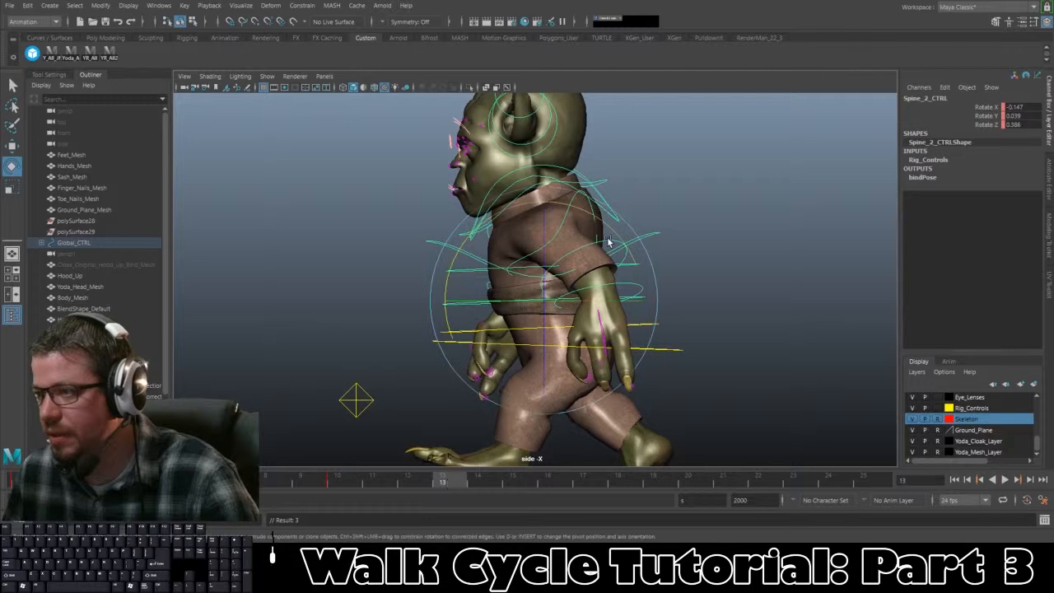
pyautogui.moveTo(612, 229); pyautogui.dragTo(610, 226)
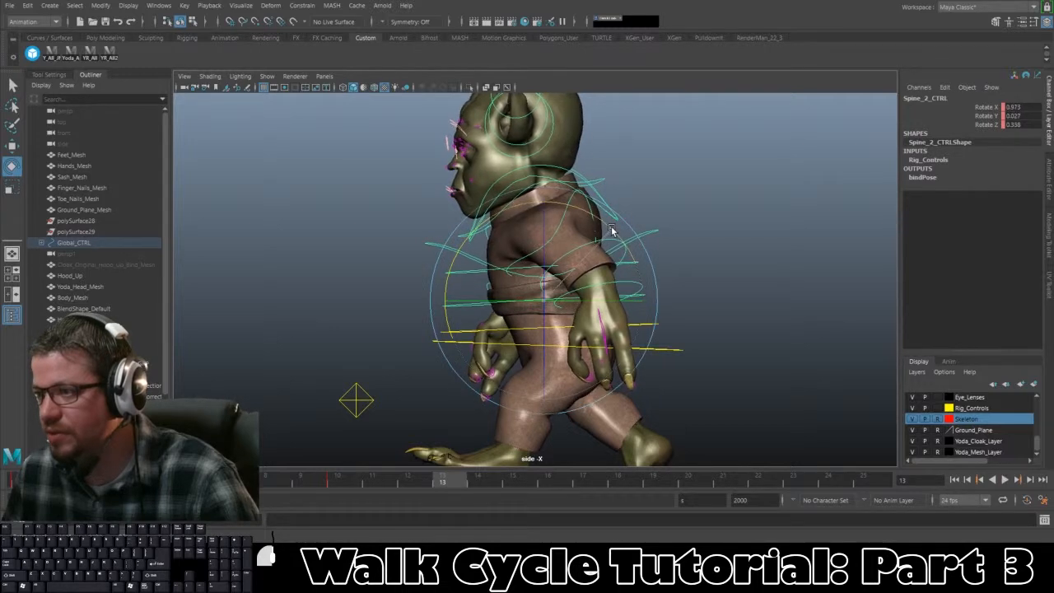
pyautogui.press('s')
# Step: Set Spine_2_CTRL's Rotate X to 1.643 on frame 16 and rotate it backward on frame 19, keying both
pyautogui.moveTo(457, 484); pyautogui.dragTo(548, 479)
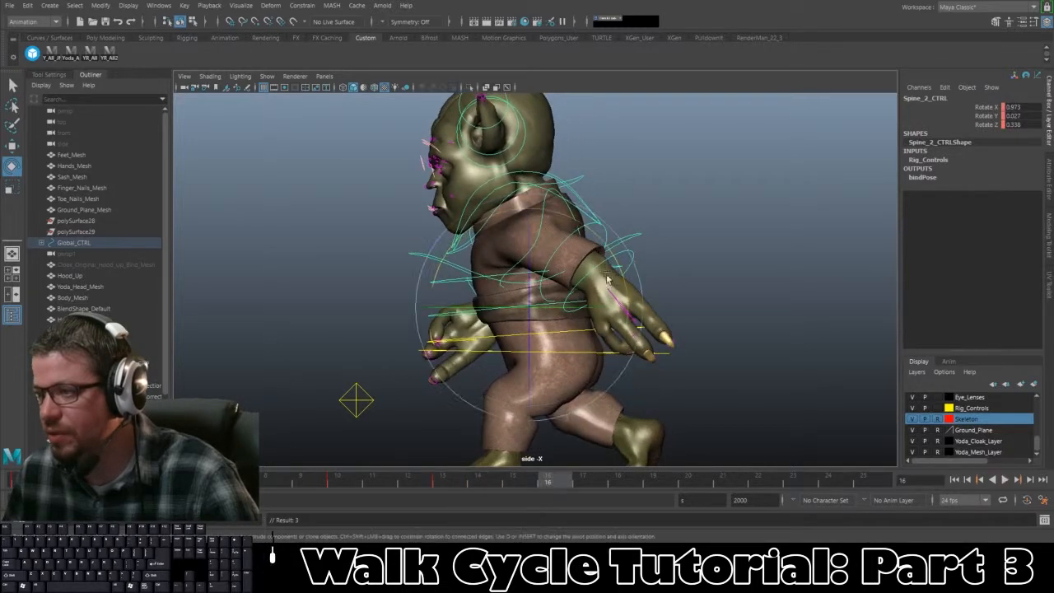
pyautogui.moveTo(600, 239); pyautogui.dragTo(598, 238)
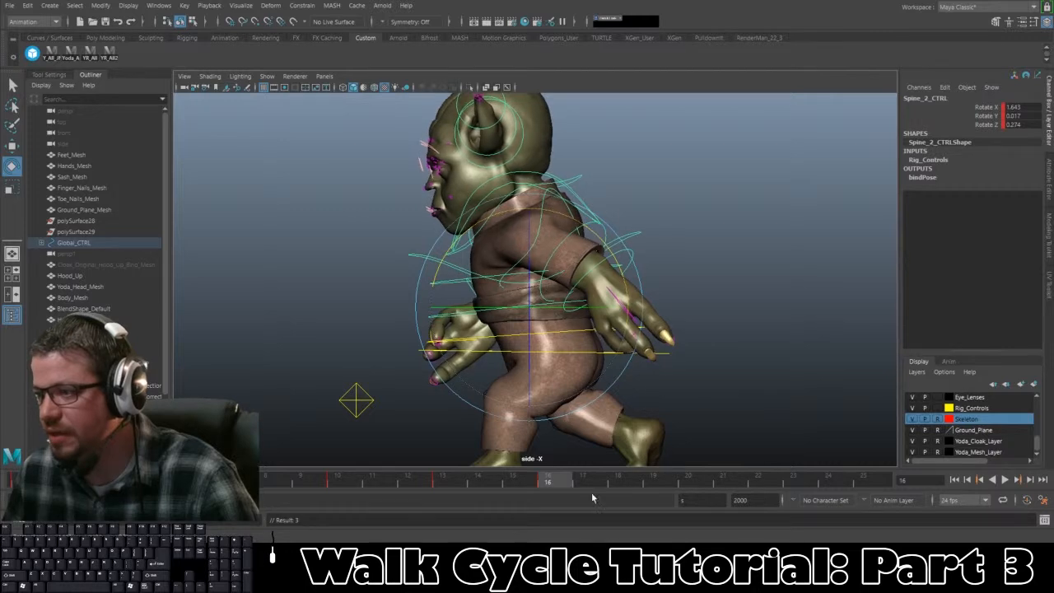
pyautogui.moveTo(582, 483); pyautogui.dragTo(654, 484)
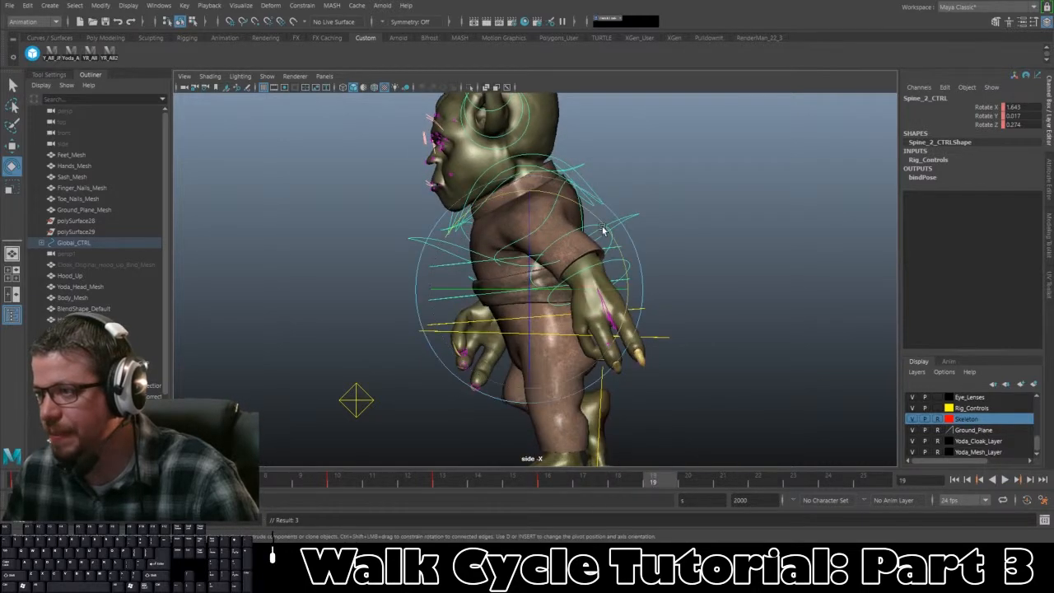
pyautogui.moveTo(604, 223); pyautogui.dragTo(610, 227)
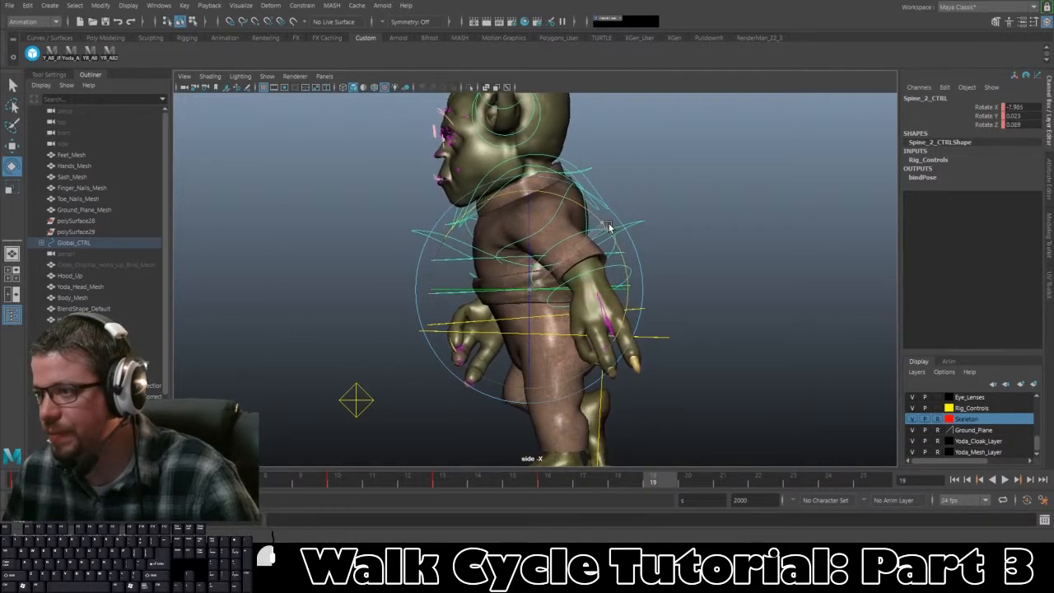
pyautogui.press('s')
# Step: Key Spine_2_CTRL at Rotate X -2.9 on frame 22 and play the walk cycle
pyautogui.moveTo(672, 485); pyautogui.dragTo(779, 479)
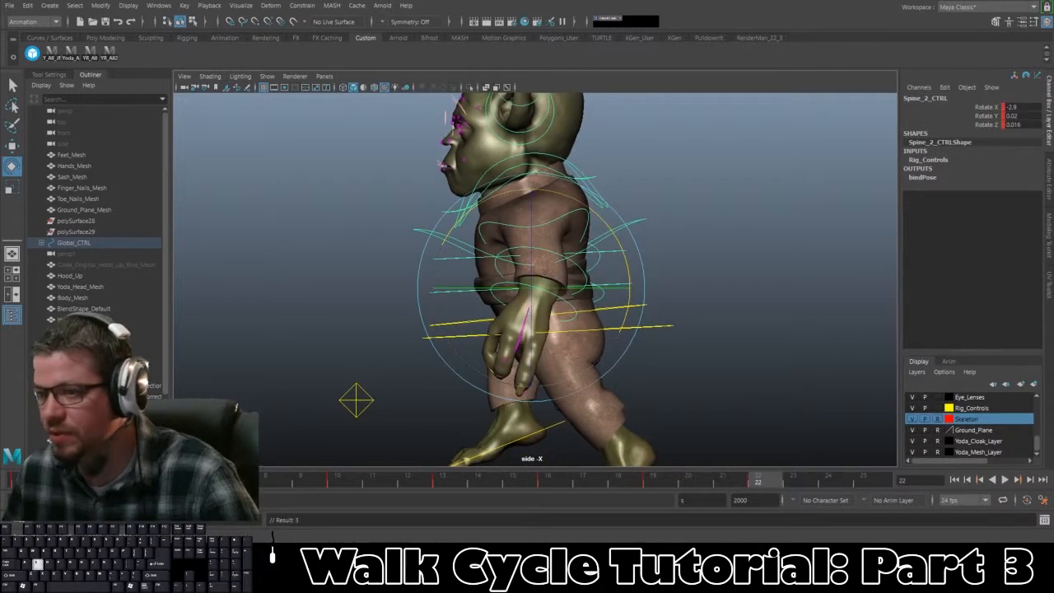
pyautogui.click(1004, 479)
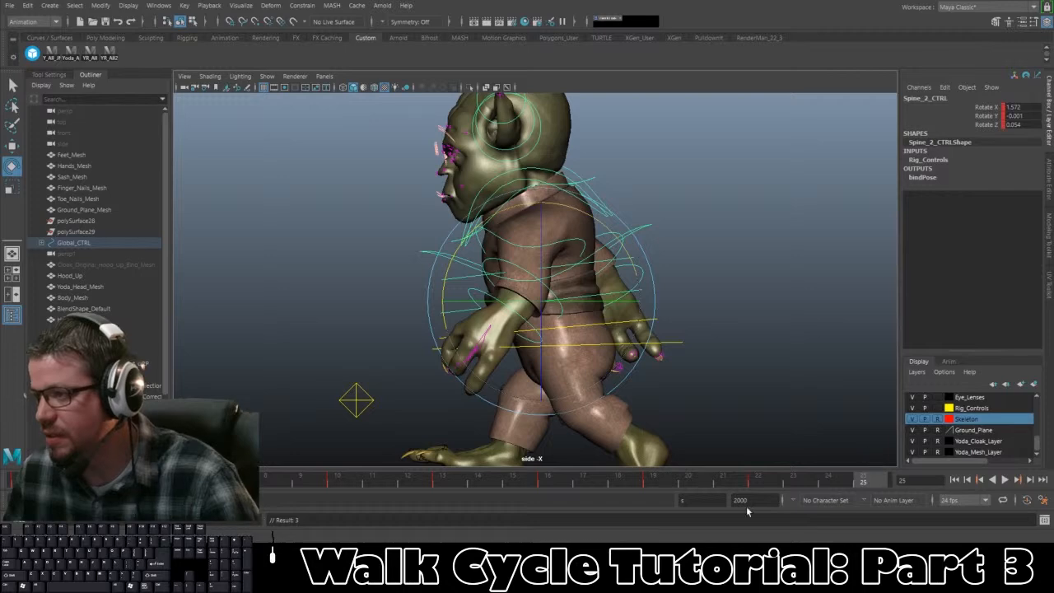
# Step: Play the walk cycle in the side view to review the Spine_2_CTRL motion, and clear the selection
pyautogui.click(1005, 480)
pyautogui.scroll(-3, 502, 323)
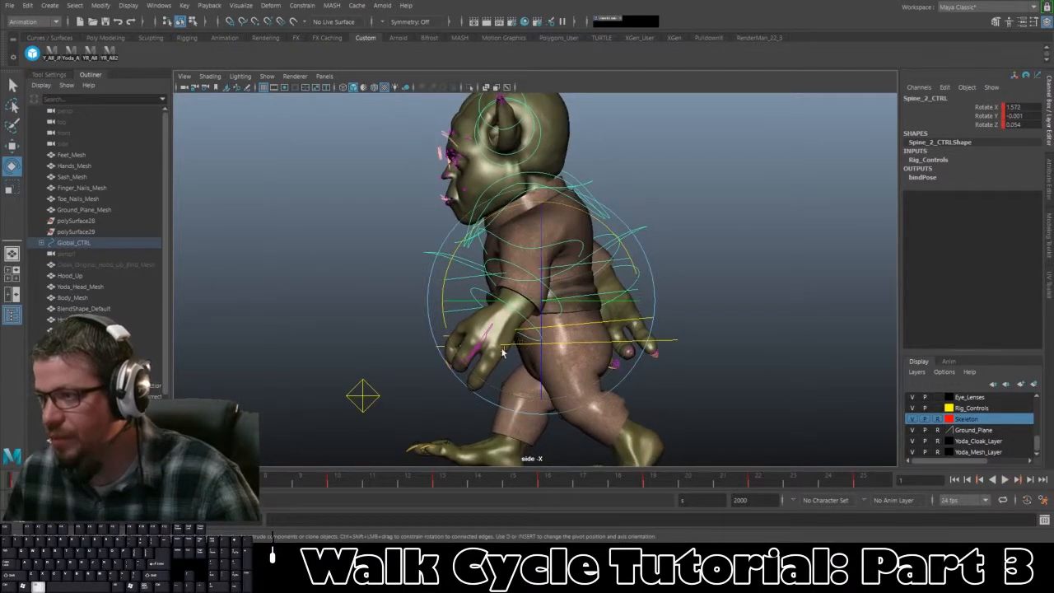
pyautogui.click(1008, 481)
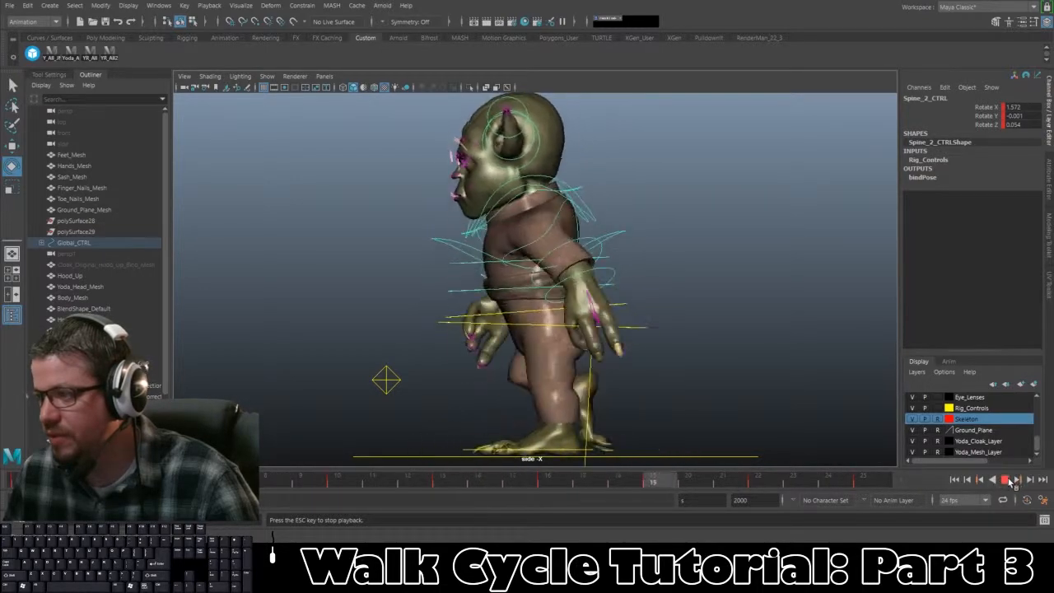
pyautogui.click(1007, 481)
pyautogui.click(760, 235)
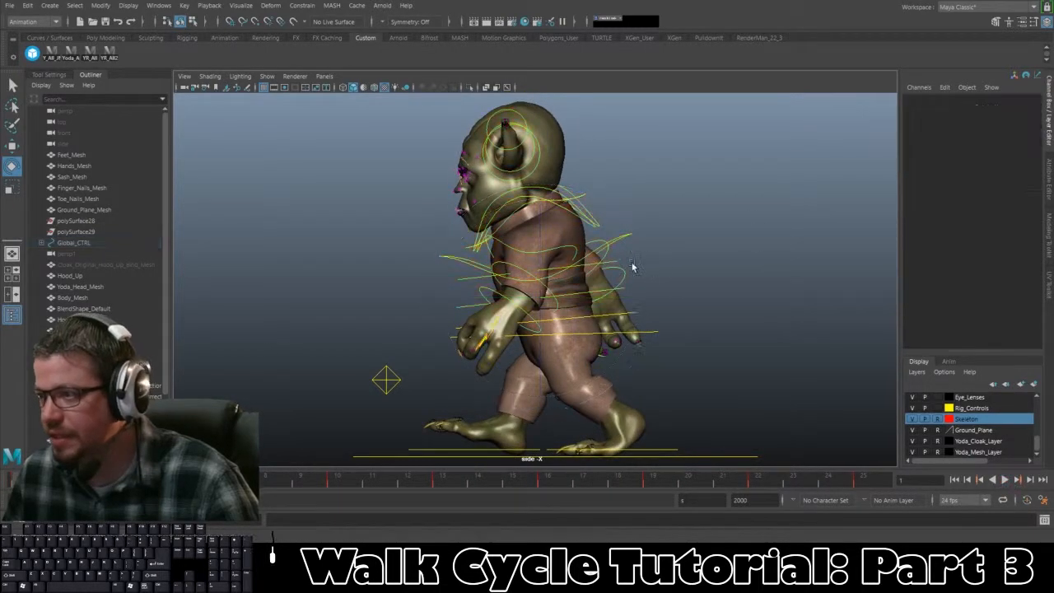
# Step: Key Spine_3_CTRL's Rotate X at 0.779 on frame 1 and 1.472 on frame 4
pyautogui.click(457, 288)
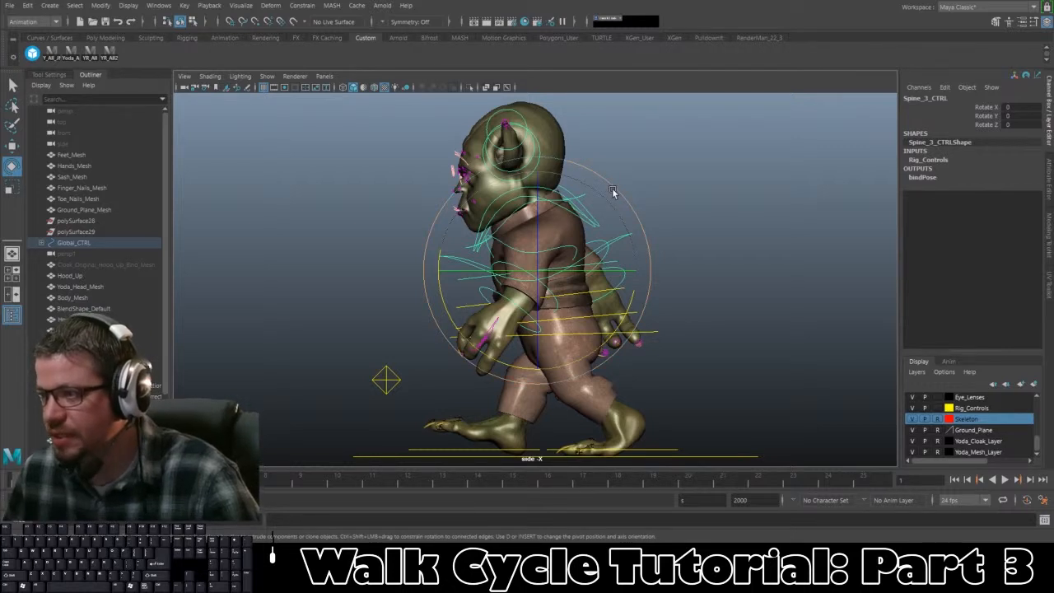
pyautogui.moveTo(440, 299); pyautogui.dragTo(451, 286)
pyautogui.press('s')
pyautogui.press('k')
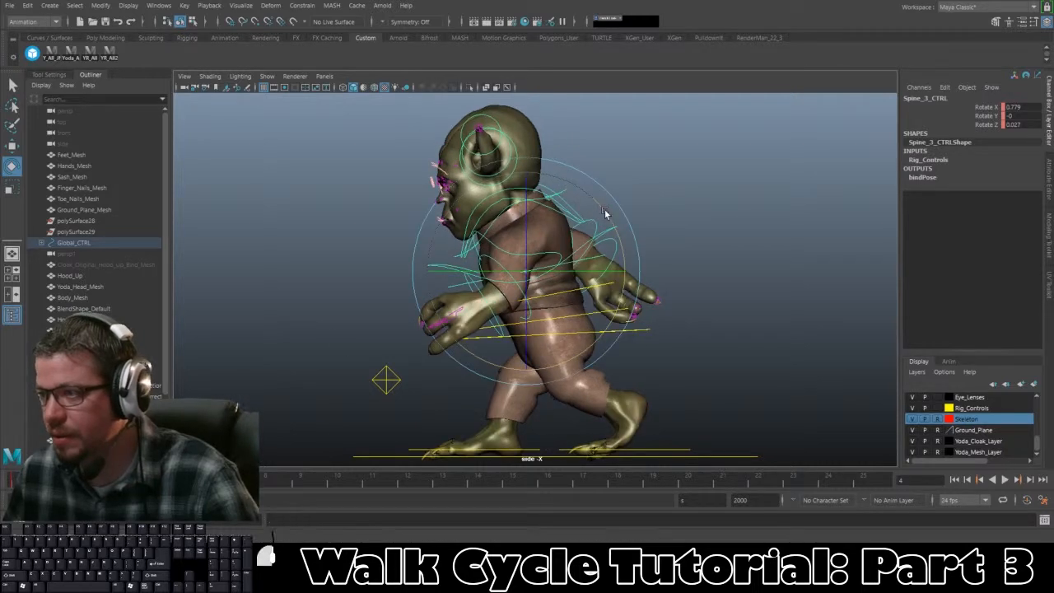
pyautogui.moveTo(605, 215); pyautogui.dragTo(597, 232)
pyautogui.hotkey('alt', 'v')
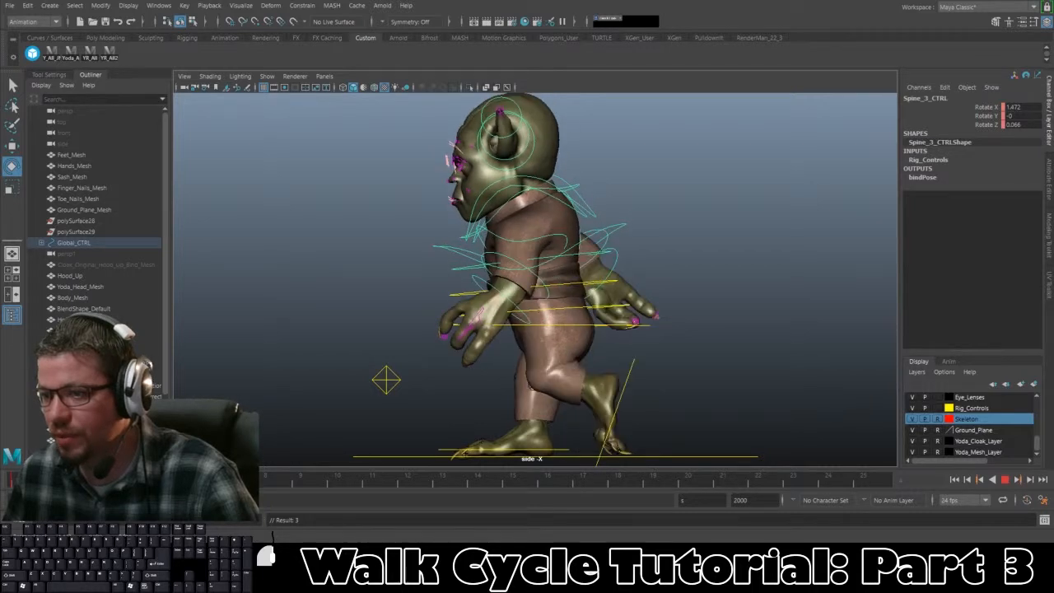
pyautogui.hotkey('alt', 'v')
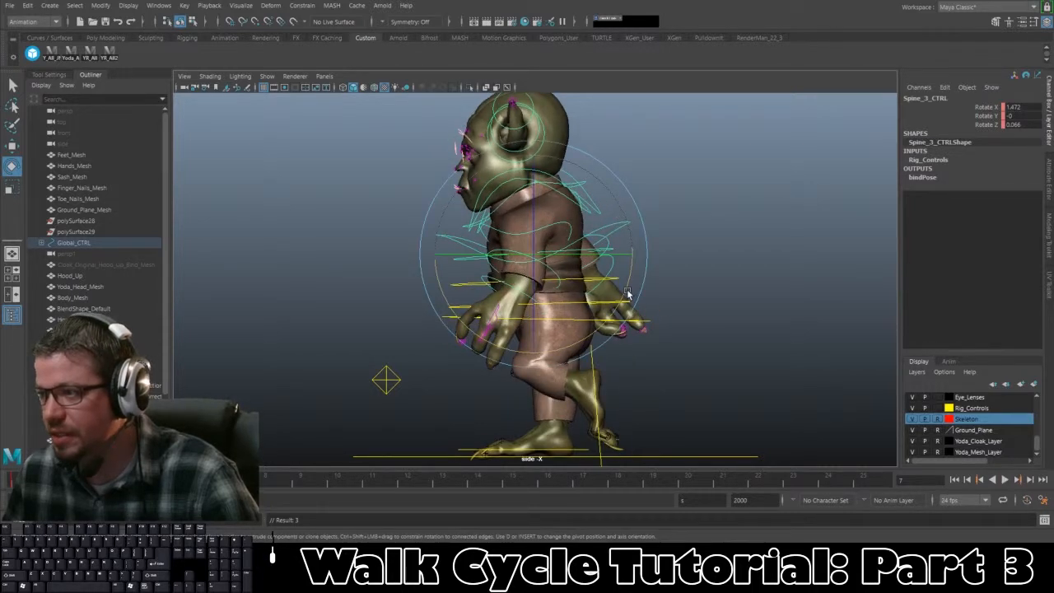
# Step: Rotate Spine_3_CTRL backward, keying Rotate X at -0.639 on frame 7 and -1.989 on frame 10
pyautogui.moveTo(628, 293); pyautogui.dragTo(626, 297)
pyautogui.press('s')
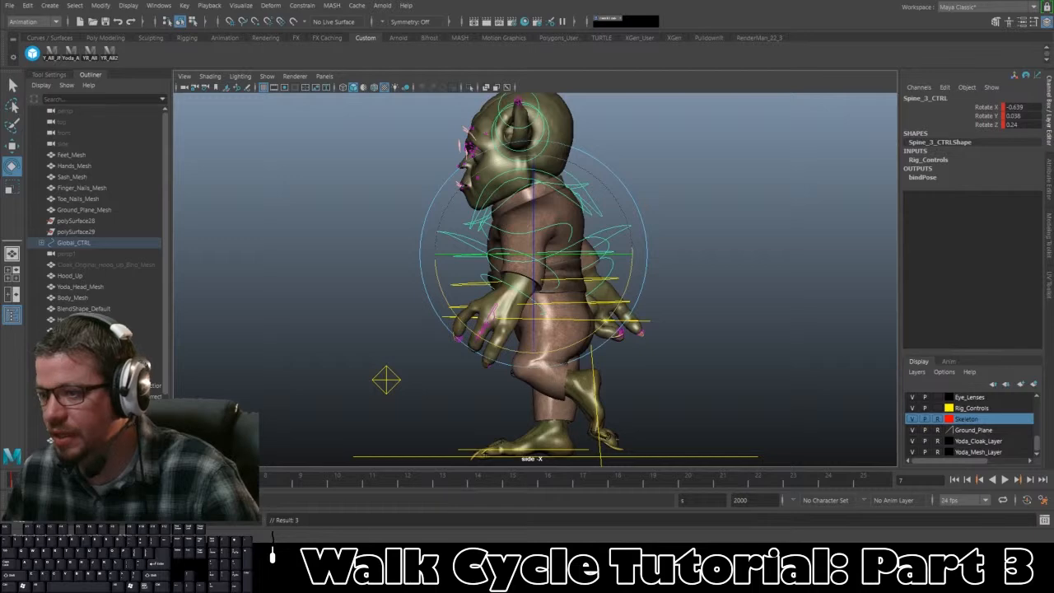
pyautogui.click(337, 484)
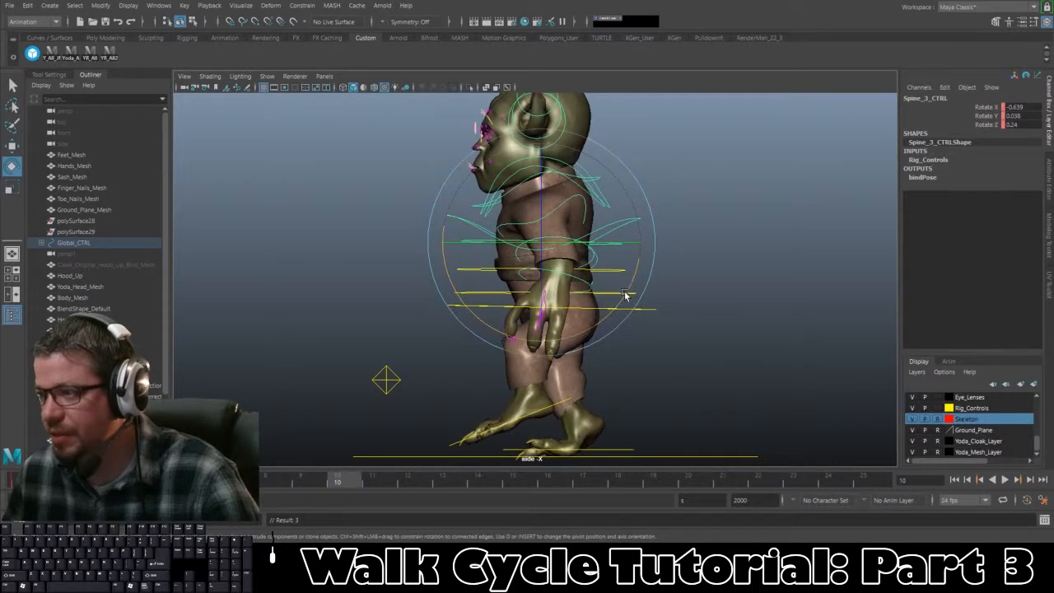
pyautogui.moveTo(626, 295); pyautogui.dragTo(625, 300)
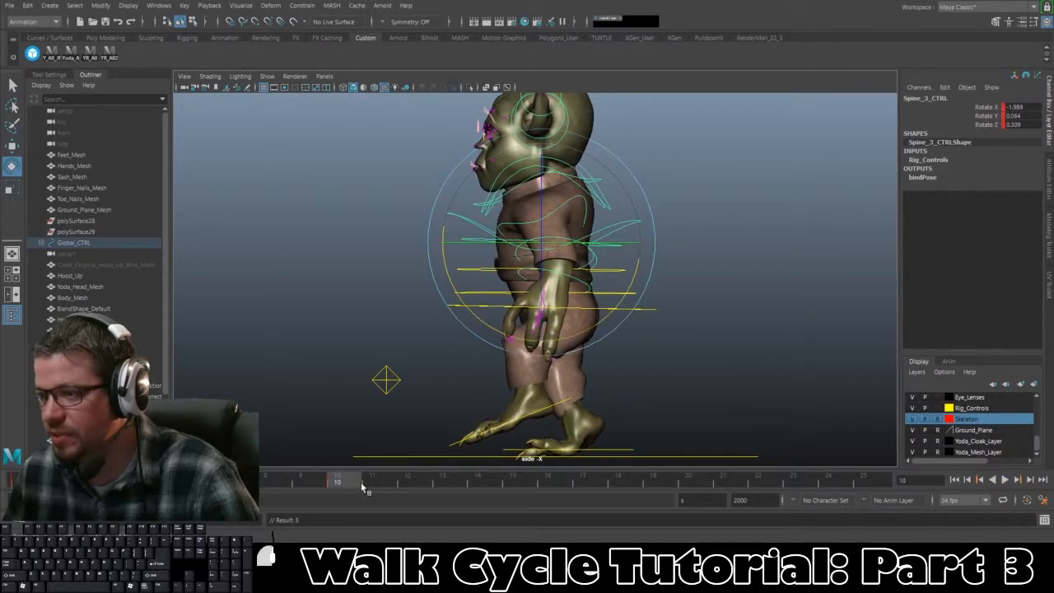
# Step: Set Spine_3_CTRL's Rotate X to -0.284 on frame 13 and 1.612 on frame 16, keying both
pyautogui.moveTo(366, 479); pyautogui.dragTo(442, 479)
pyautogui.moveTo(620, 331); pyautogui.dragTo(620, 336)
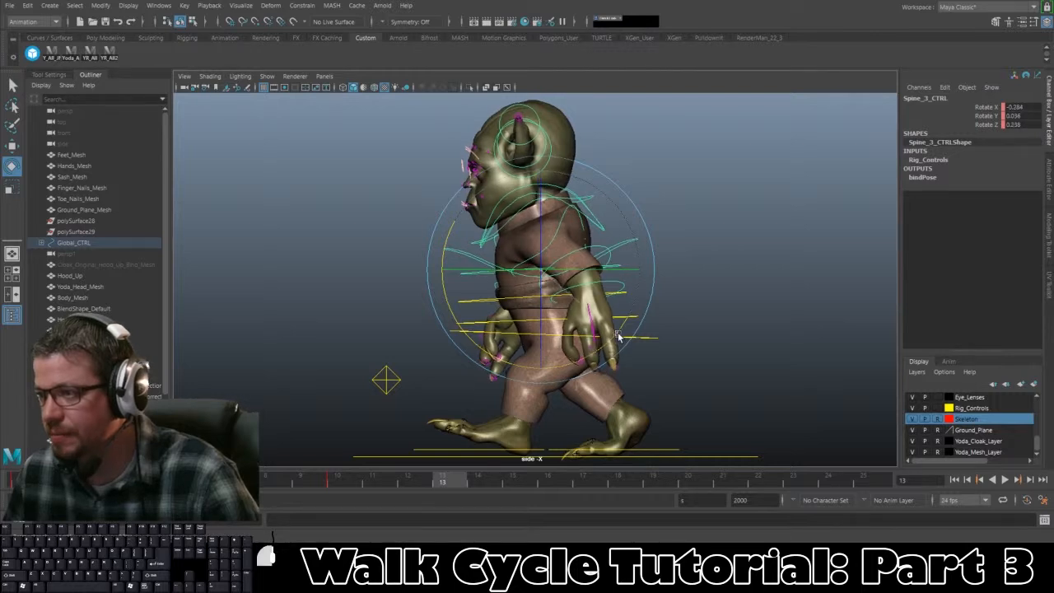
pyautogui.click(543, 480)
pyautogui.moveTo(615, 243); pyautogui.dragTo(618, 241)
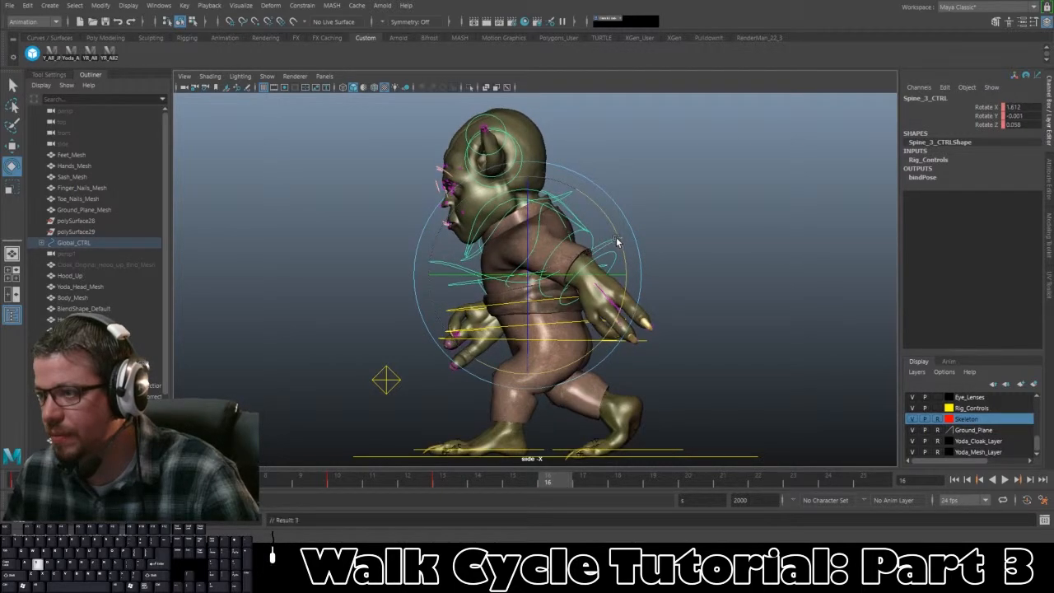
# Step: Rotate Spine_3_CTRL slightly backward on frame 19 and to Rotate X -2.015 on frame 22, keying both
pyautogui.moveTo(560, 487); pyautogui.dragTo(652, 482)
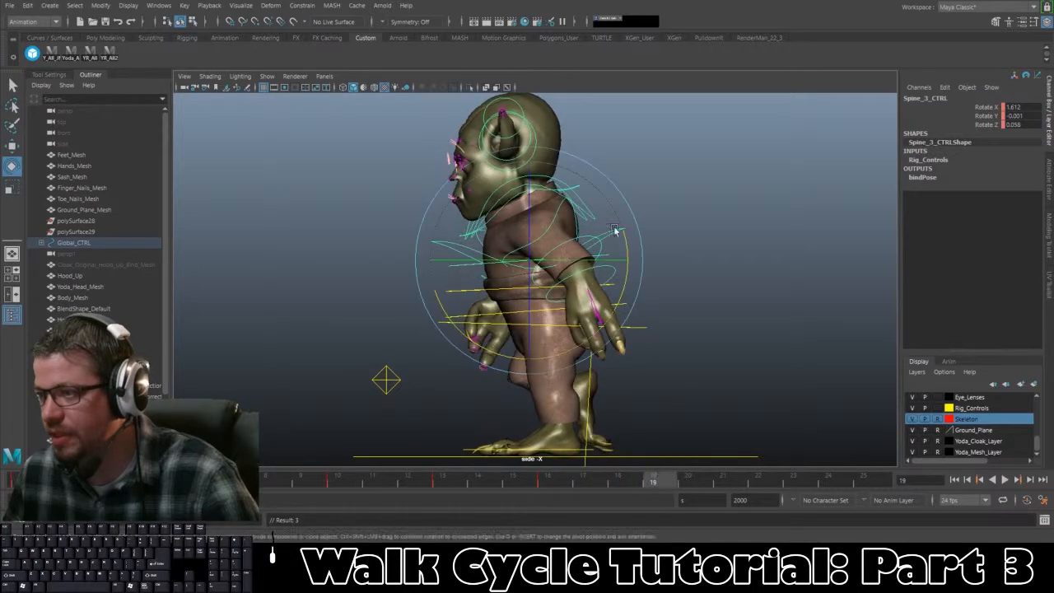
pyautogui.moveTo(627, 252); pyautogui.dragTo(627, 257)
pyautogui.press('s')
pyautogui.moveTo(684, 482); pyautogui.dragTo(767, 484)
pyautogui.moveTo(627, 262); pyautogui.dragTo(623, 285)
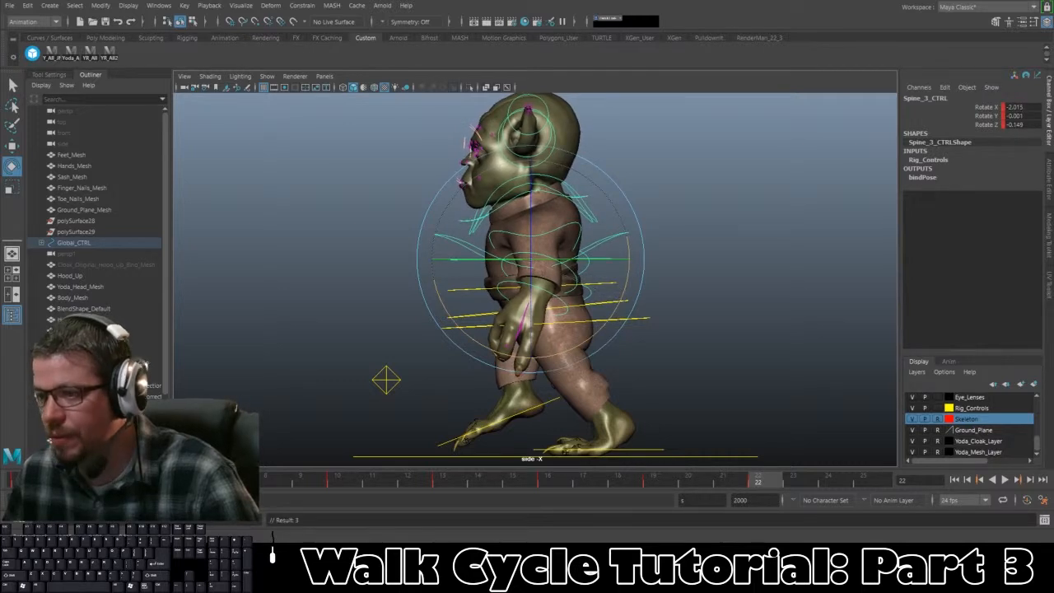
# Step: Copy Spine_3_CTRL's frame 1 rotation to a key on frame 25 and play the walk cycle
pyautogui.hotkey('alt', 'v')
pyautogui.moveTo(378, 486); pyautogui.dragTo(958, 494, button='middle')
pyautogui.press('s')
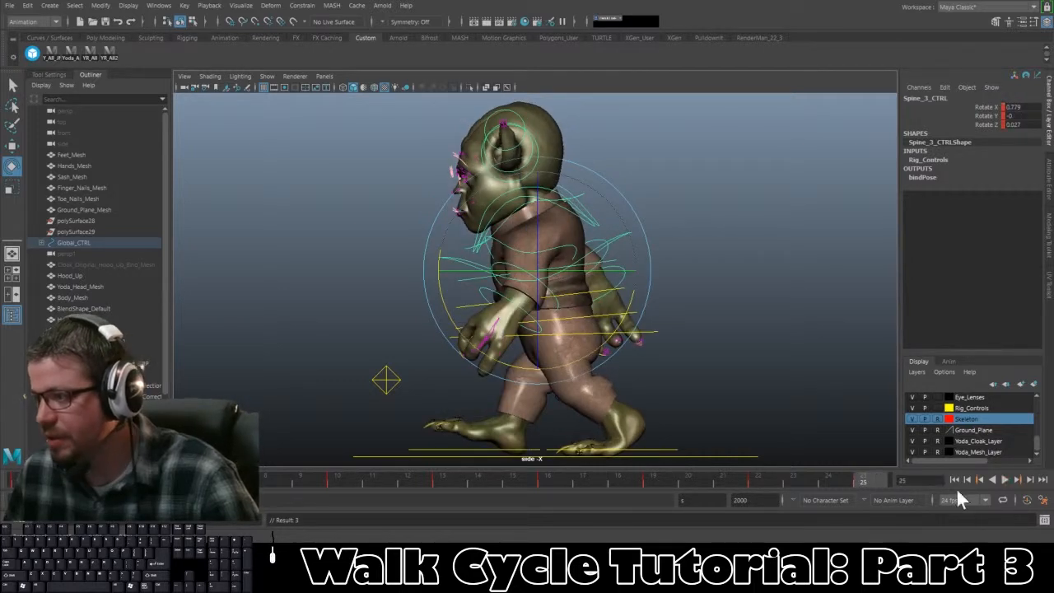
pyautogui.click(1005, 479)
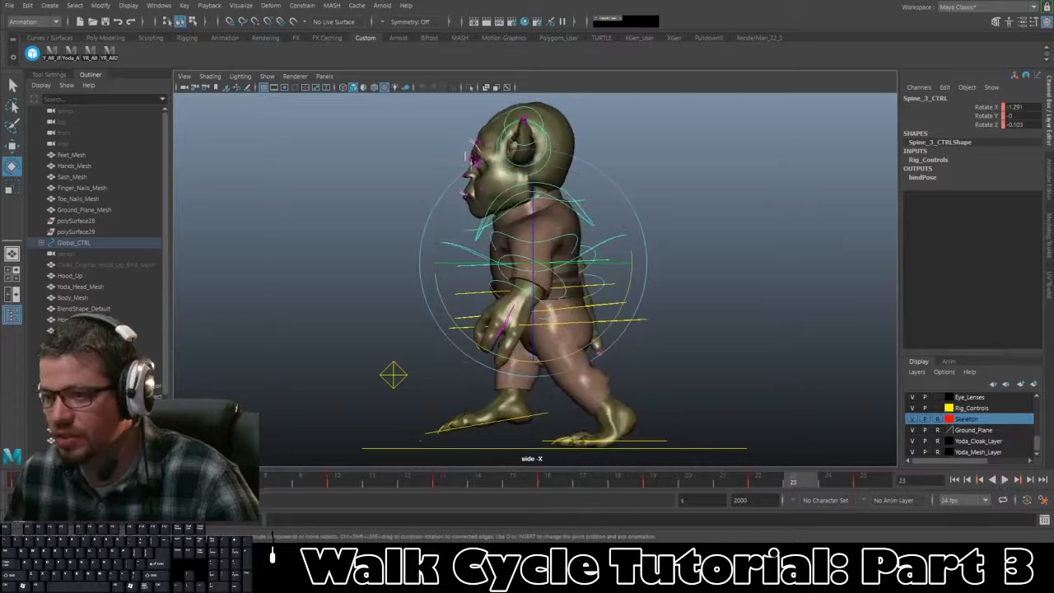
pyautogui.press('Escape')
# Step: Select Neck_CTRL and key it with a slight backward rotation on frame 4
pyautogui.click(654, 146)
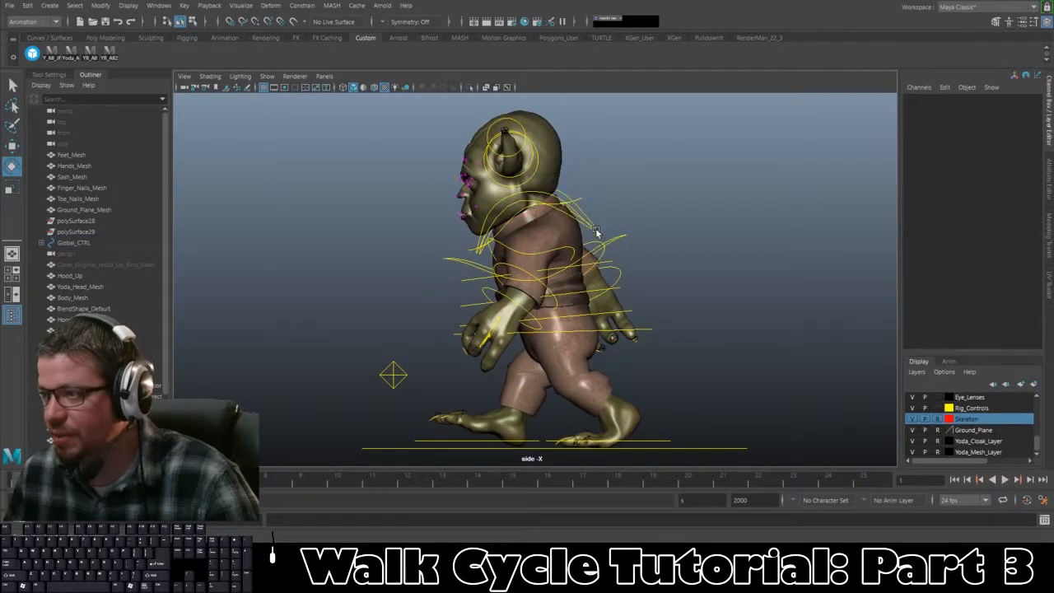
pyautogui.click(671, 212)
pyautogui.click(452, 223)
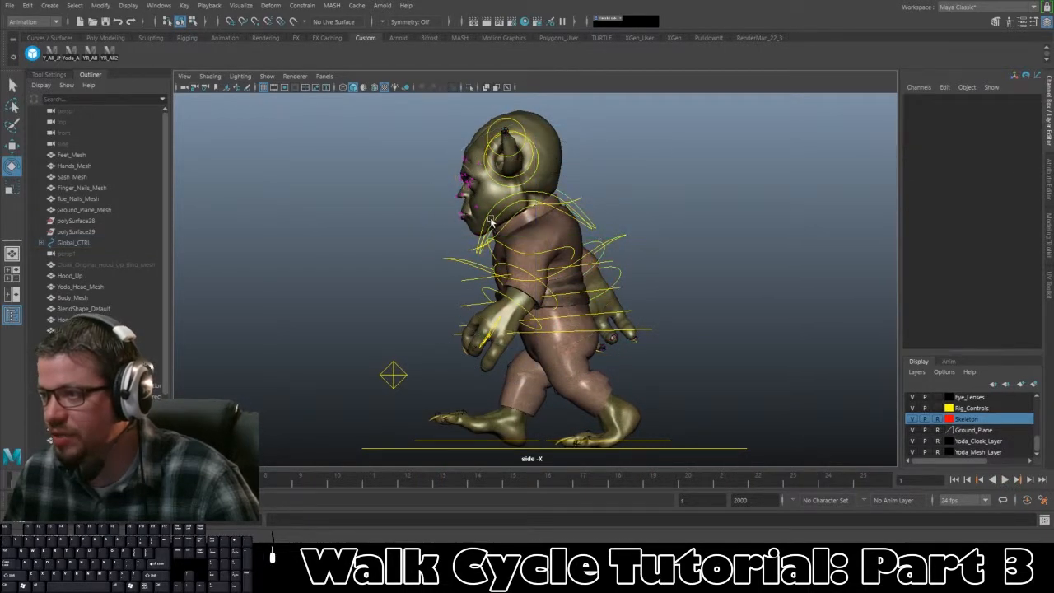
pyautogui.click(490, 214)
pyautogui.click(627, 203)
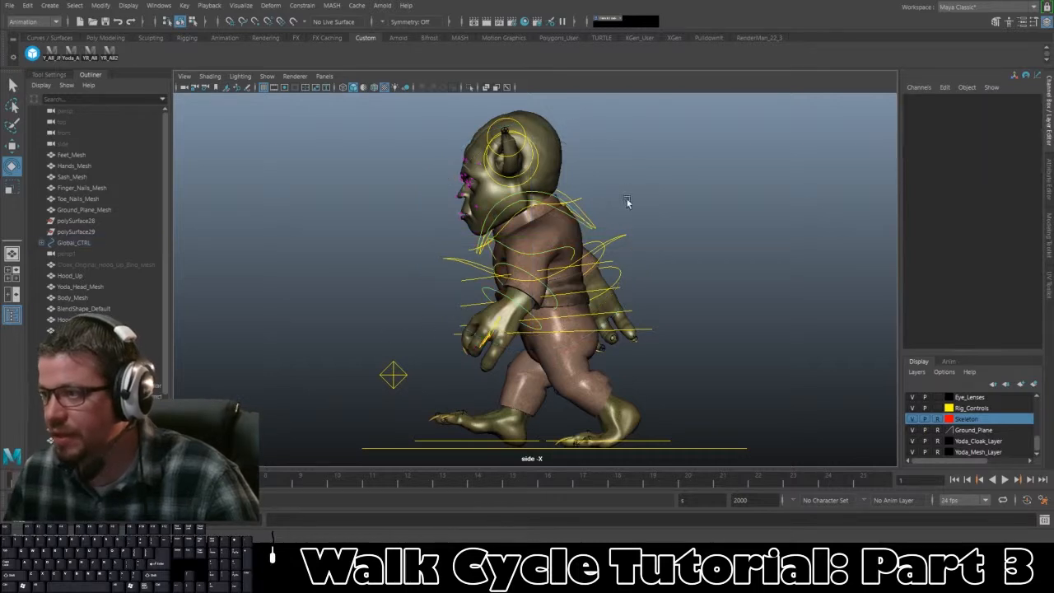
pyautogui.click(586, 217)
pyautogui.click(605, 226)
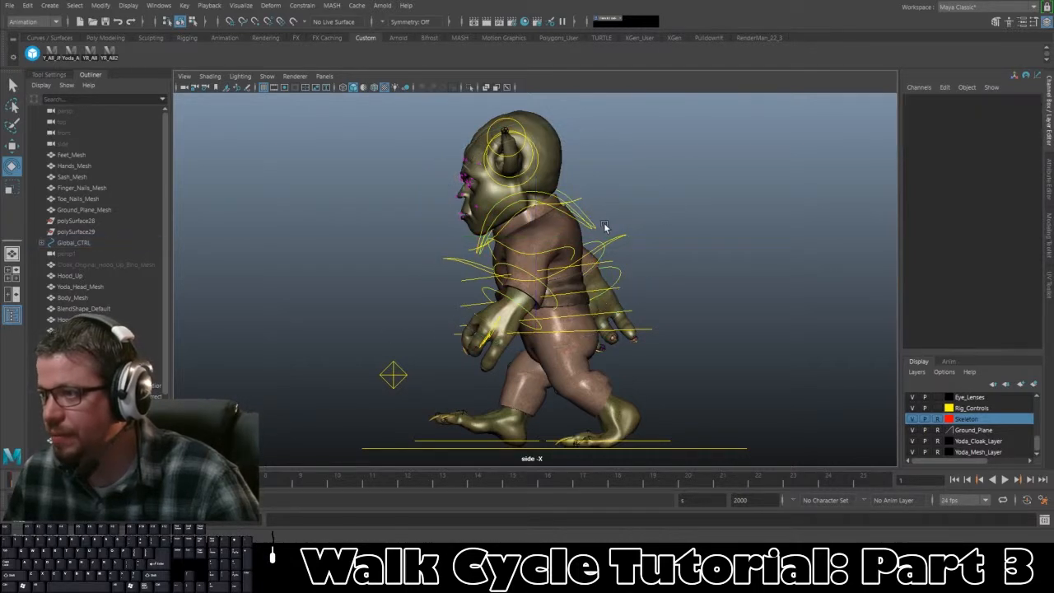
pyautogui.click(584, 201)
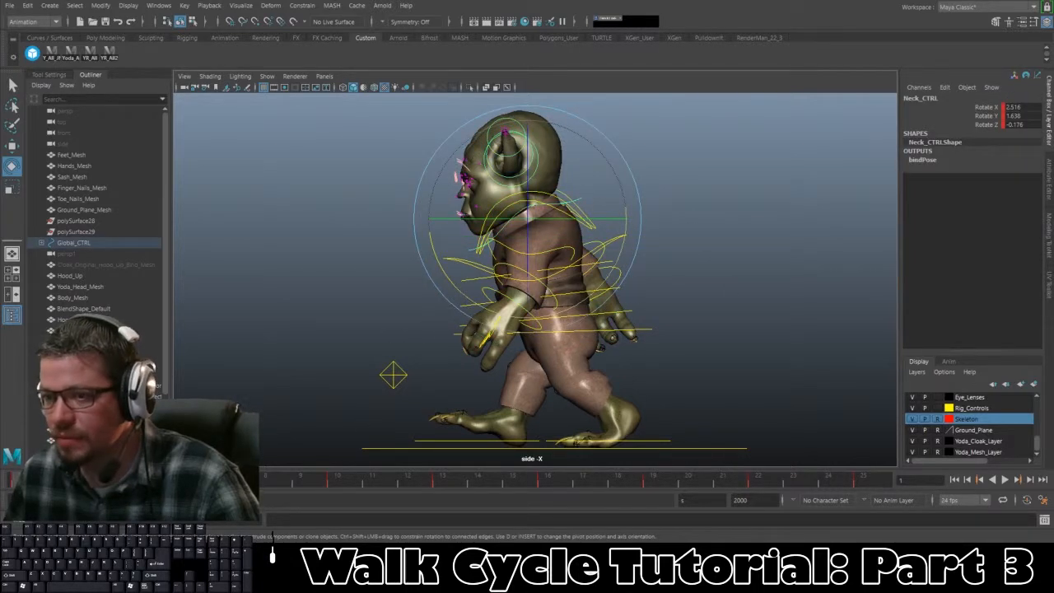
pyautogui.moveTo(19, 479)
pyautogui.mouseDown()
pyautogui.moveTo(156, 480)
pyautogui.moveTo(20, 479)
pyautogui.mouseUp()
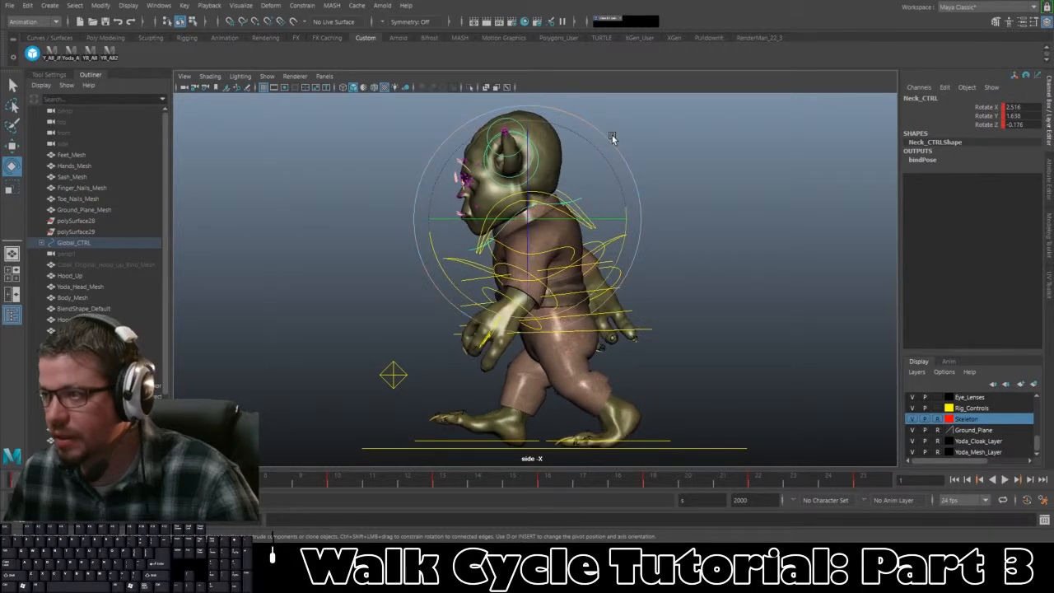
pyautogui.moveTo(612, 139); pyautogui.dragTo(610, 139)
pyautogui.hotkey('ctrl', 'z')
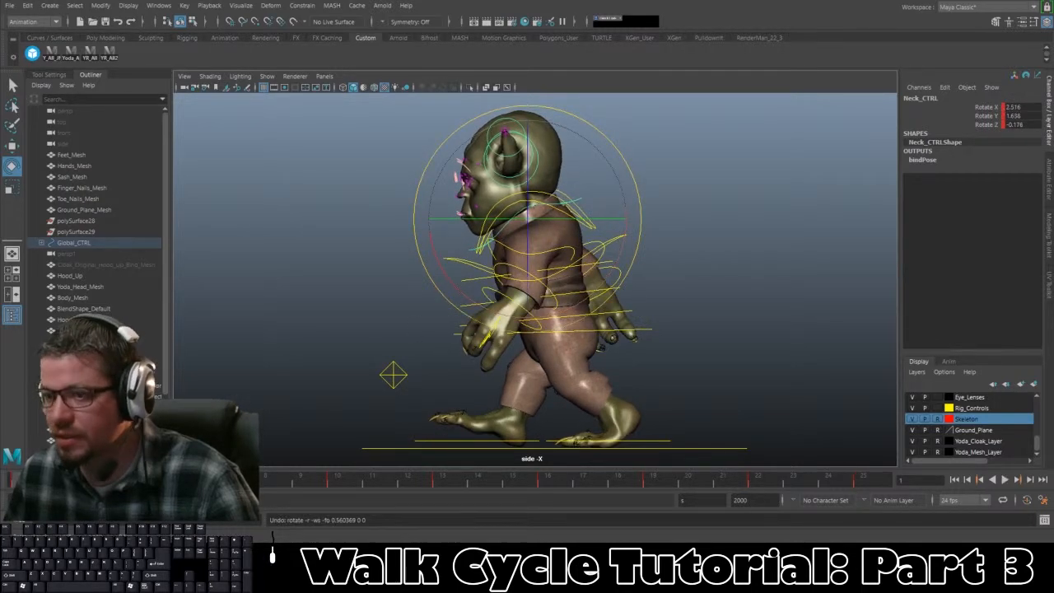
pyautogui.hotkey('alt', 'v')
pyautogui.hotkey('alt', 'v')
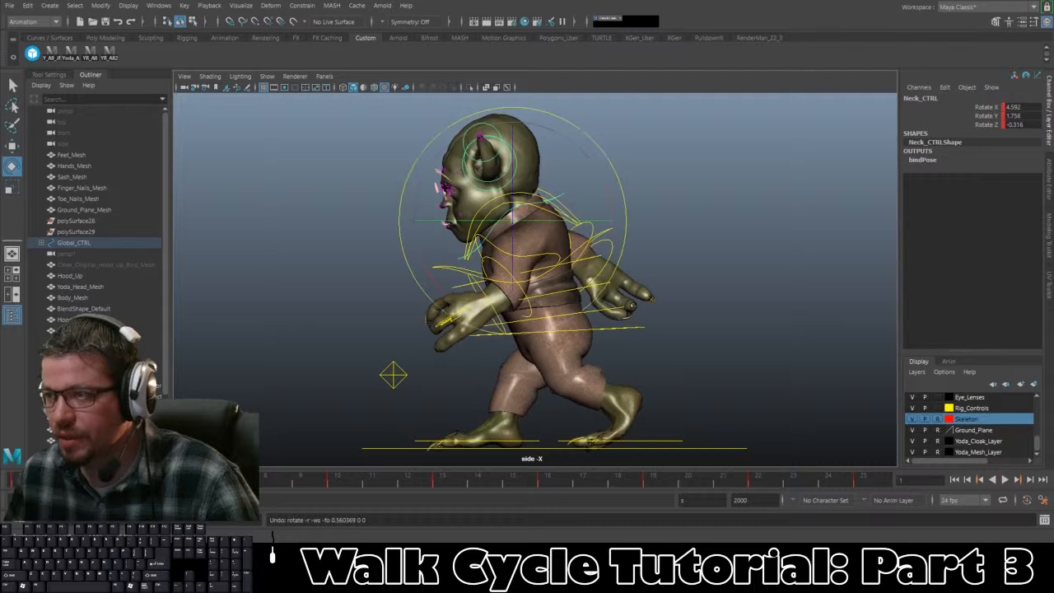
pyautogui.moveTo(600, 152); pyautogui.dragTo(604, 156)
pyautogui.press('s')
# Step: Check the neck on frame 7 and rotate Neck_CTRL forward to Rotate X 0.939 on frame 10
pyautogui.hotkey('alt', 'v')
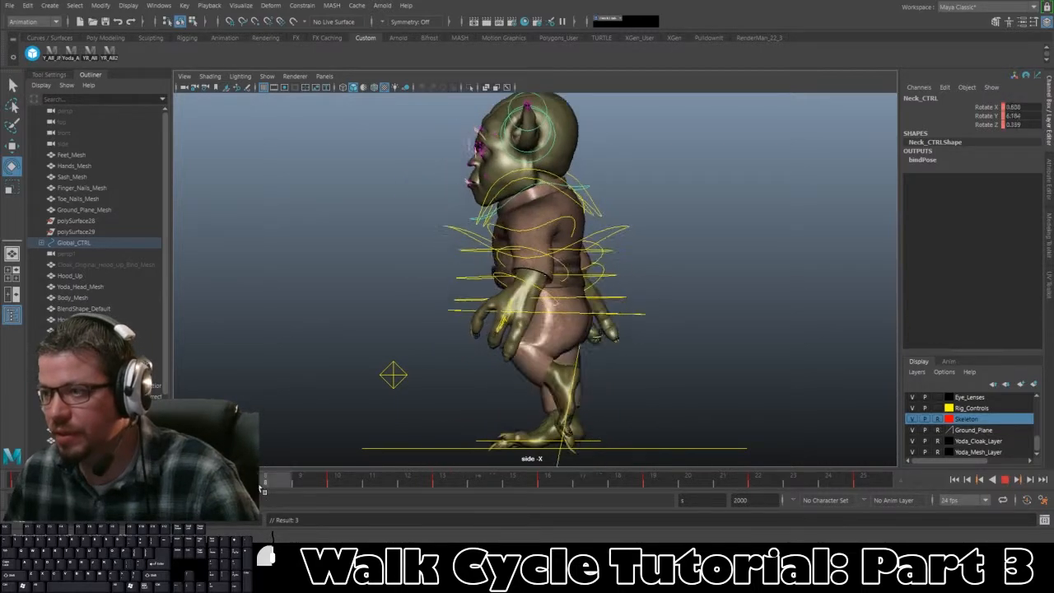
pyautogui.hotkey('alt', 'v')
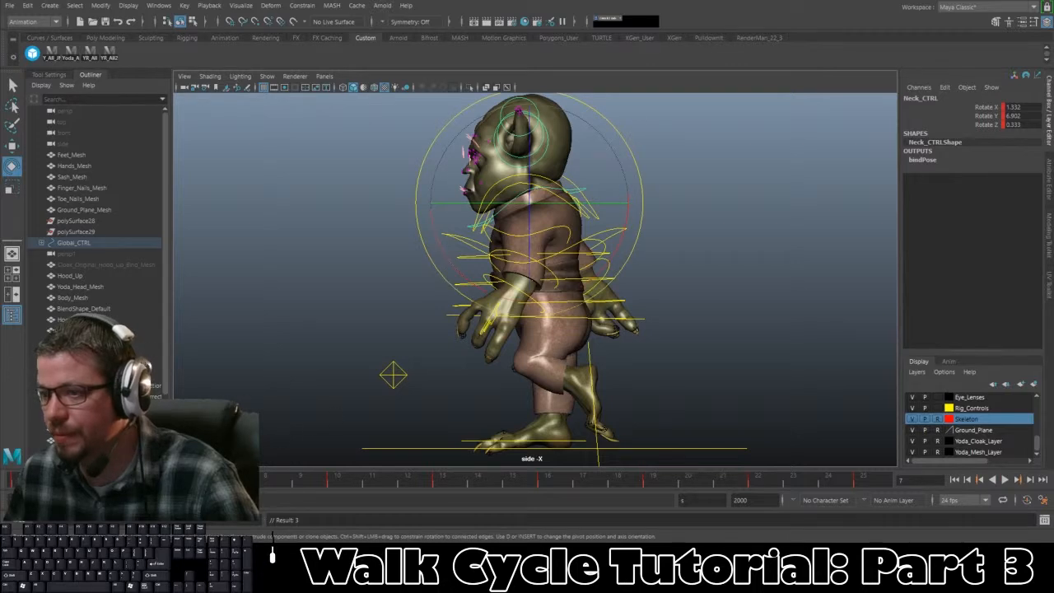
pyautogui.moveTo(300, 484); pyautogui.dragTo(347, 485)
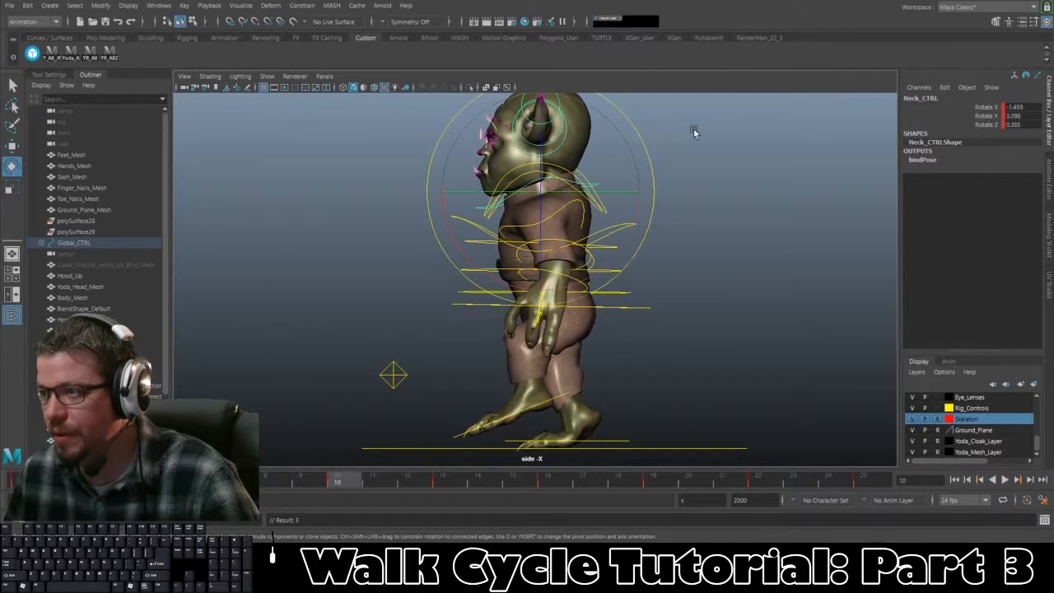
pyautogui.moveTo(644, 144); pyautogui.dragTo(647, 138)
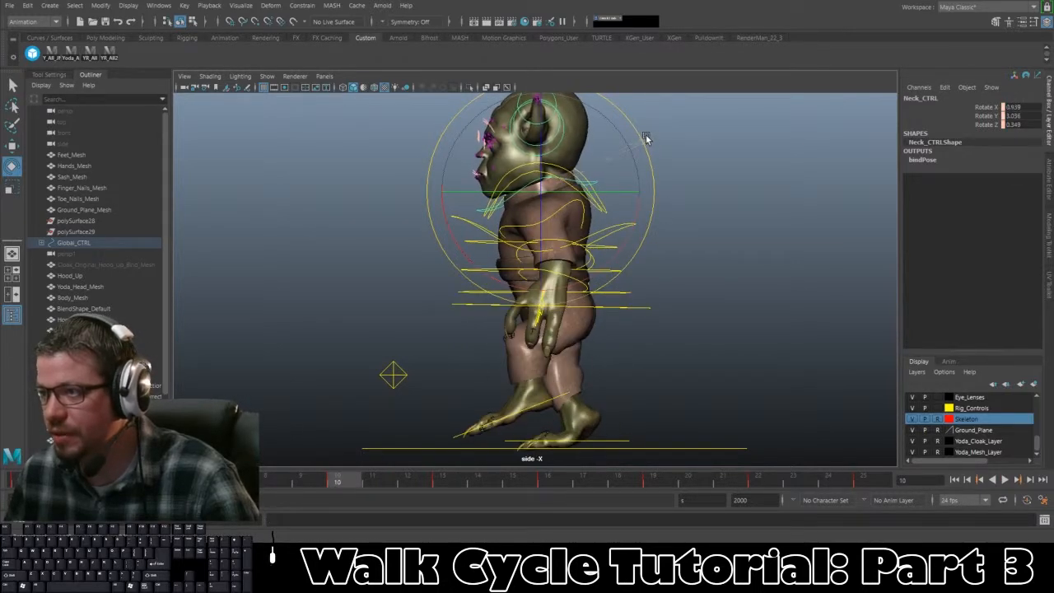
# Step: Check the neck on frame 13 and key Neck_CTRL with a backward rotation on frame 16
pyautogui.moveTo(357, 476); pyautogui.dragTo(444, 481)
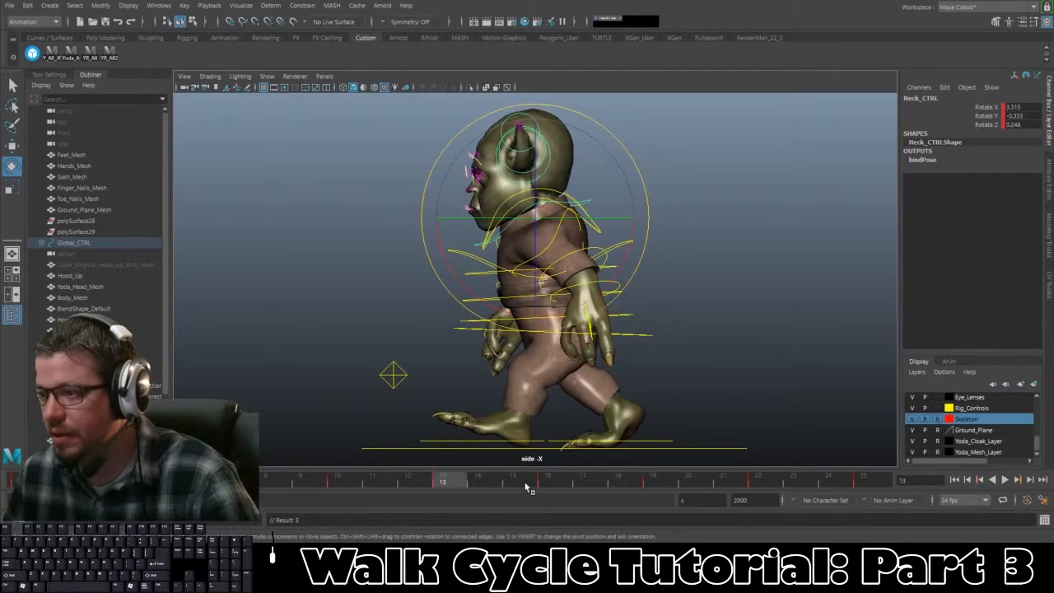
pyautogui.moveTo(527, 487); pyautogui.dragTo(552, 486)
pyautogui.moveTo(622, 182); pyautogui.dragTo(629, 196)
pyautogui.press('s')
# Step: Check the neck on frame 19, key Neck_CTRL rotated forward on frame 22, and return to frame 1
pyautogui.moveTo(552, 484); pyautogui.dragTo(662, 491)
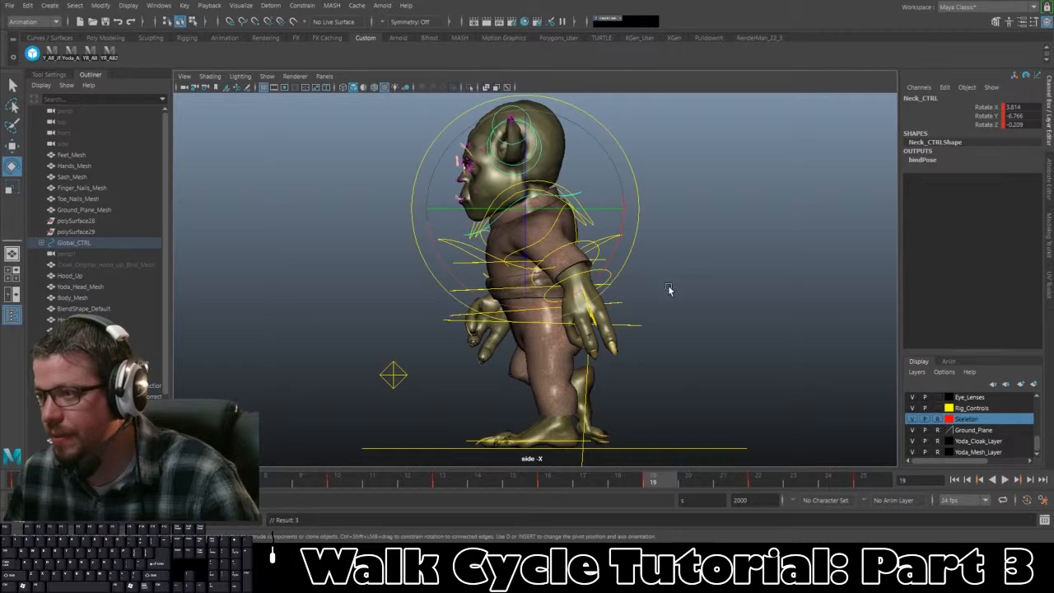
pyautogui.hotkey('alt', 'v')
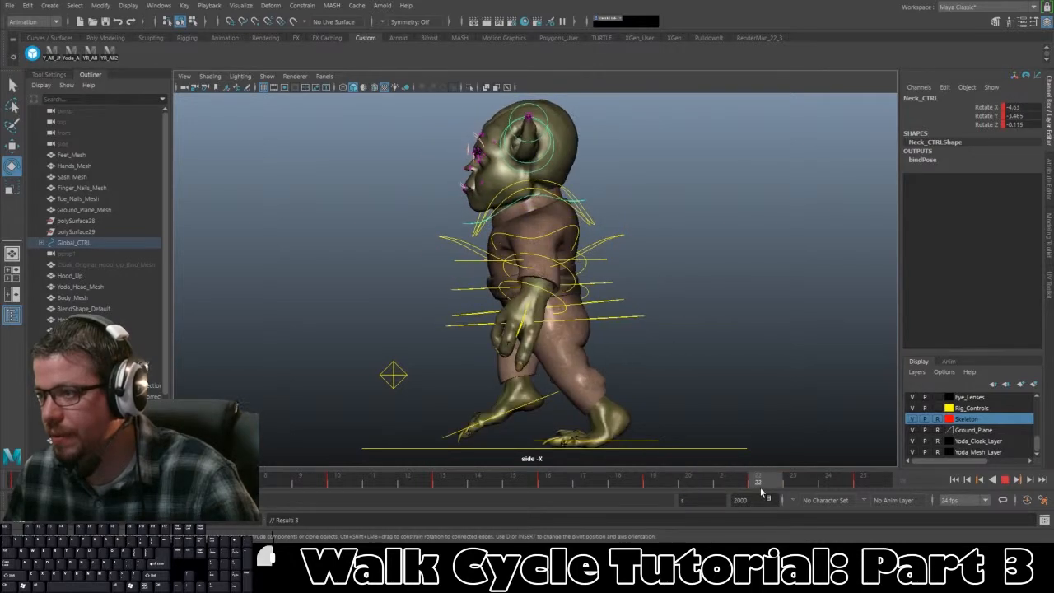
pyautogui.hotkey('alt', 'v')
pyautogui.moveTo(643, 194); pyautogui.dragTo(641, 184)
pyautogui.press('s')
pyautogui.hotkey('alt', 'shift', 'v')
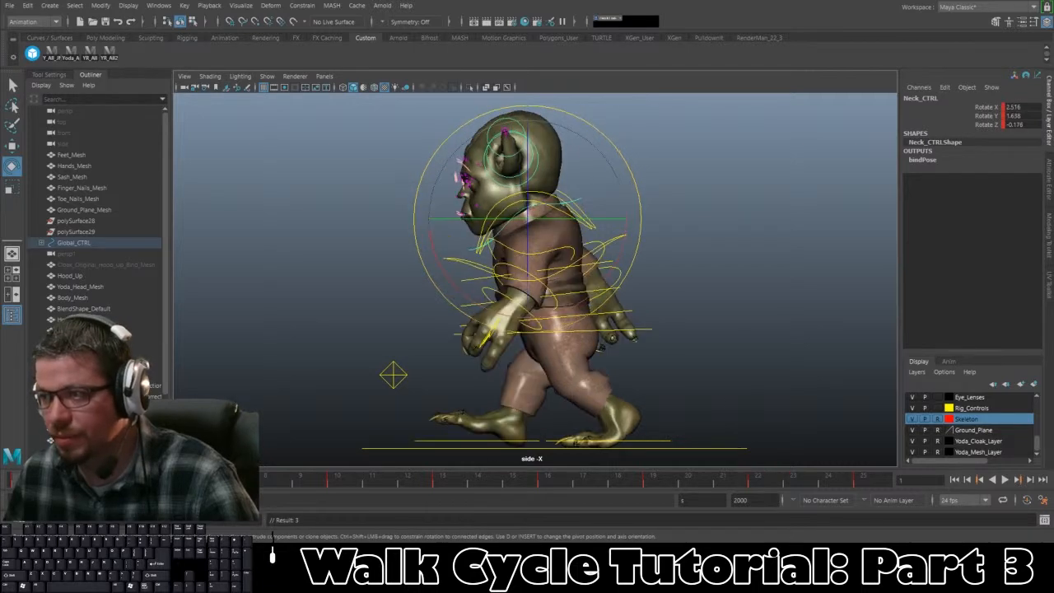
# Step: Rotate Neck_CTRL further forward on frame 22, deselect it, and play the walk cycle
pyautogui.click(760, 476)
pyautogui.moveTo(645, 193); pyautogui.dragTo(641, 186)
pyautogui.hotkey('alt', 'd')
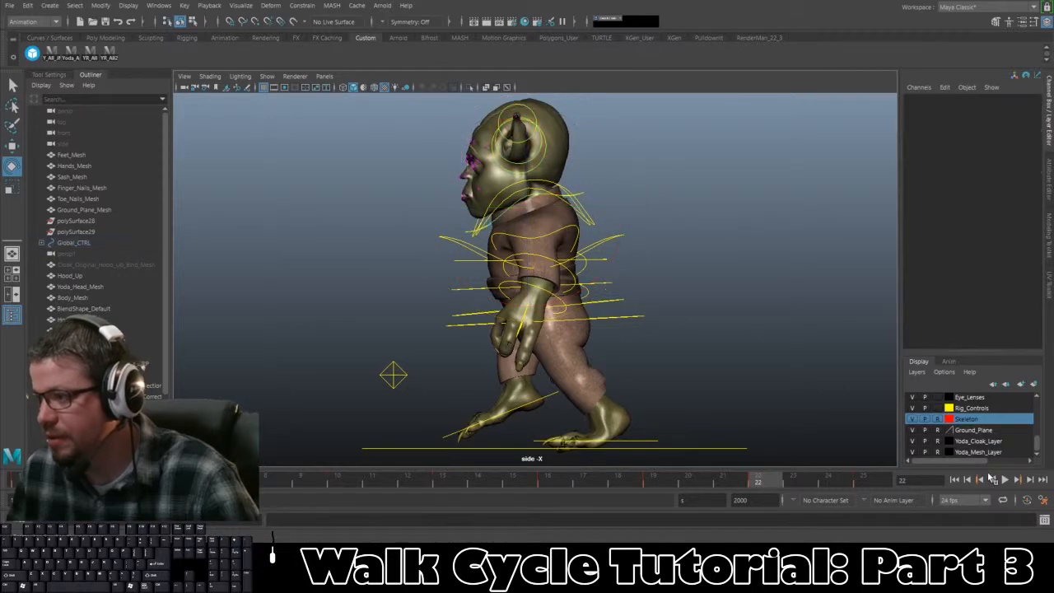
pyautogui.click(1006, 479)
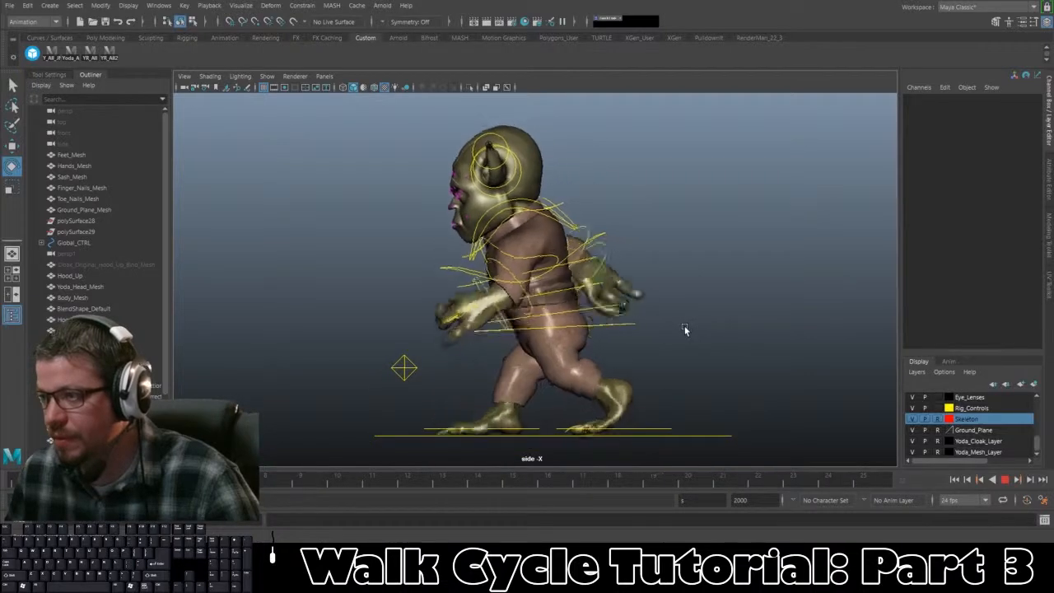
pyautogui.press('space')
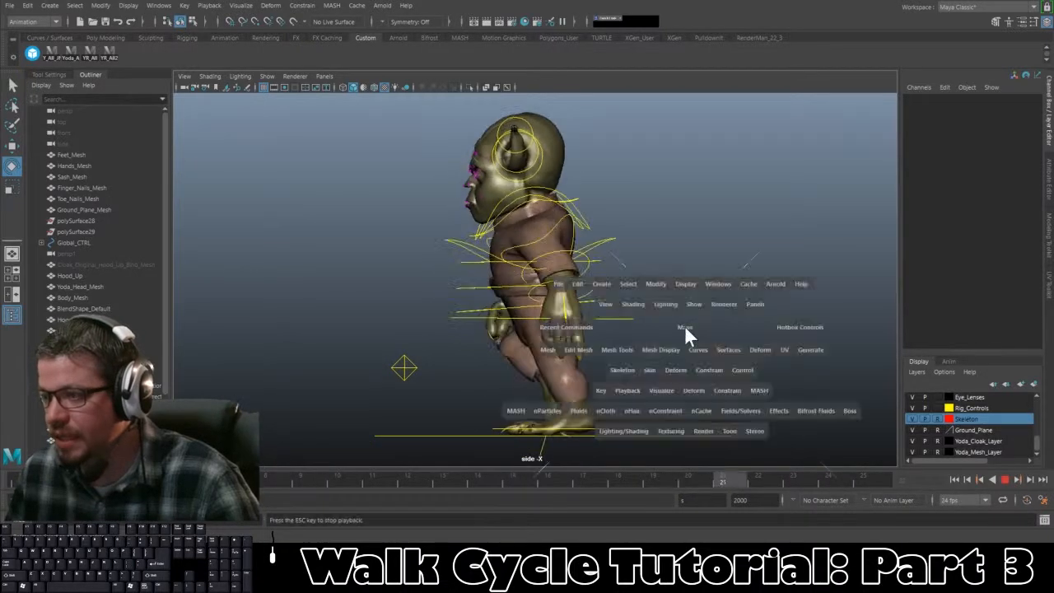
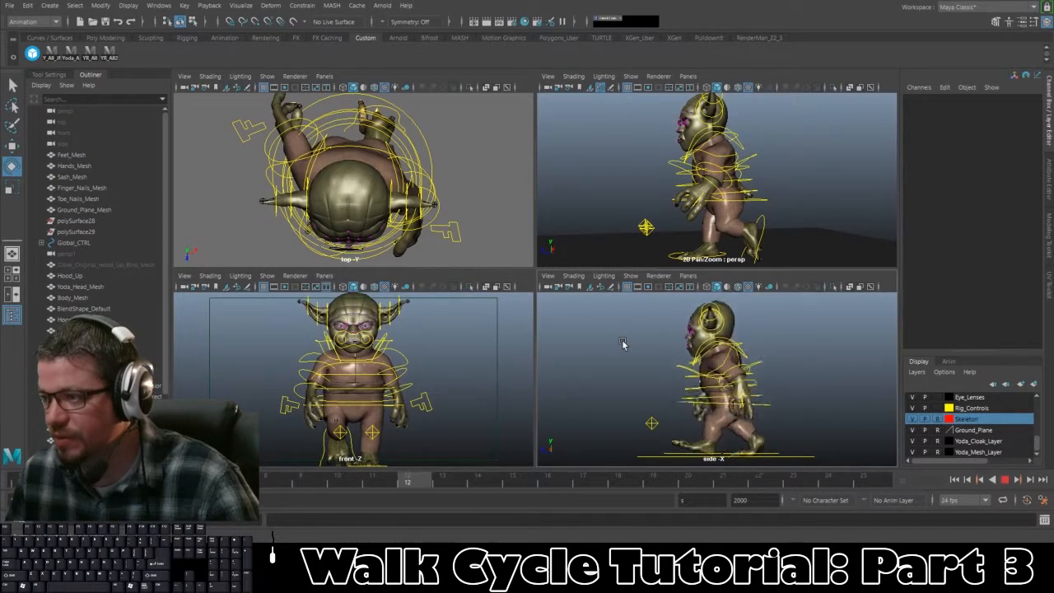
# Step: Stop playback, check Root_CTRL in motion, and rotate it further forward on frame 16
pyautogui.click(1004, 479)
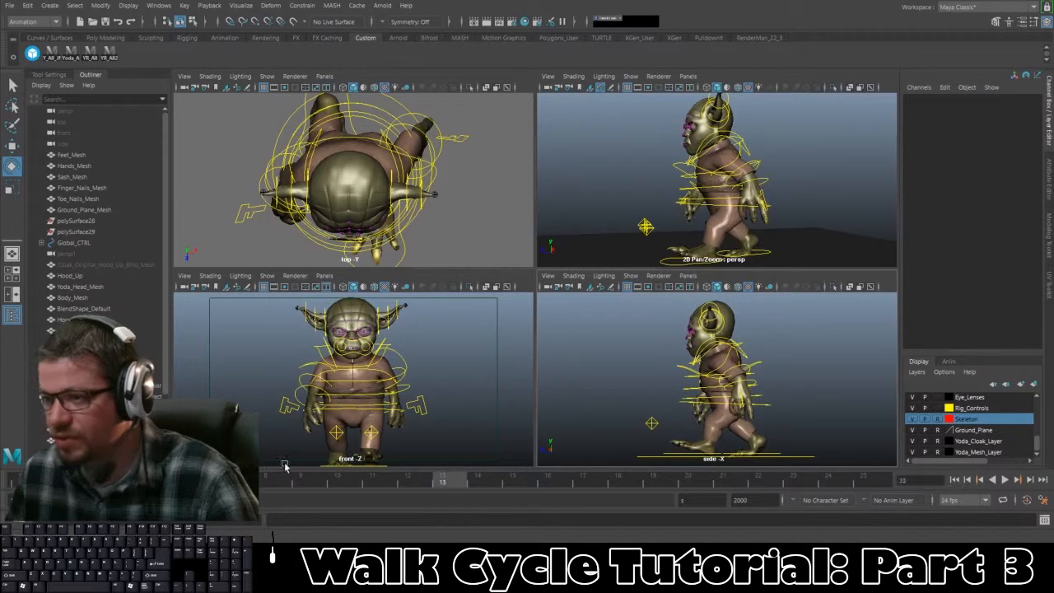
pyautogui.click(765, 409)
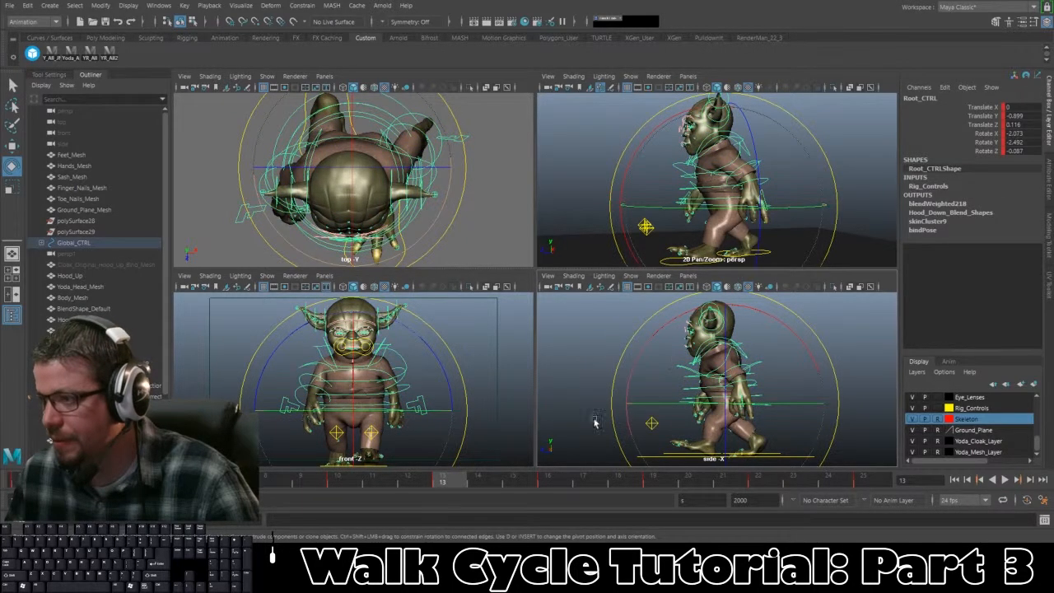
pyautogui.hotkey('alt', 'v')
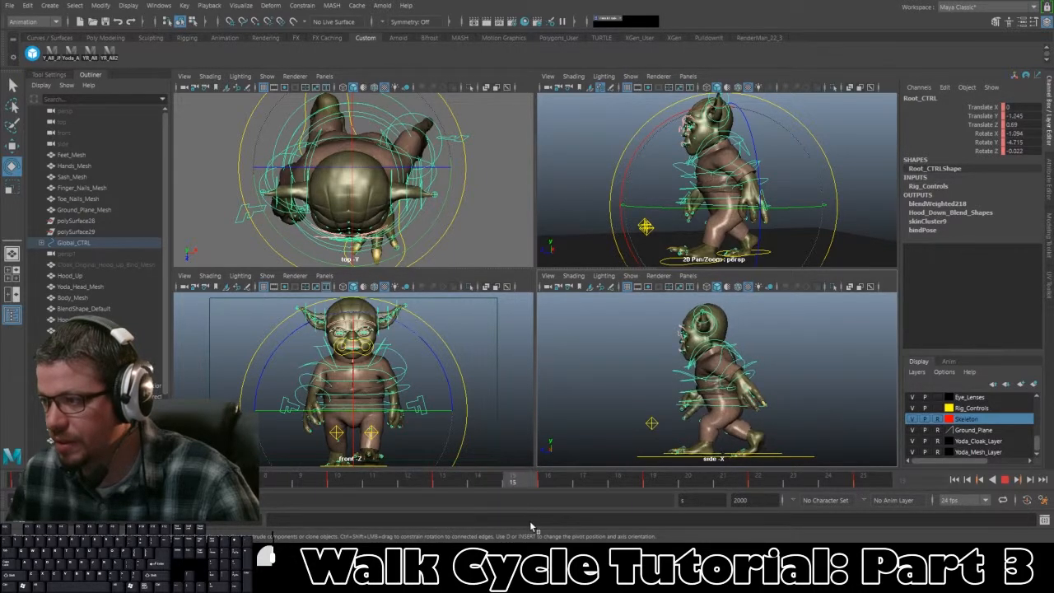
pyautogui.hotkey('alt', 'v')
pyautogui.click(535, 489)
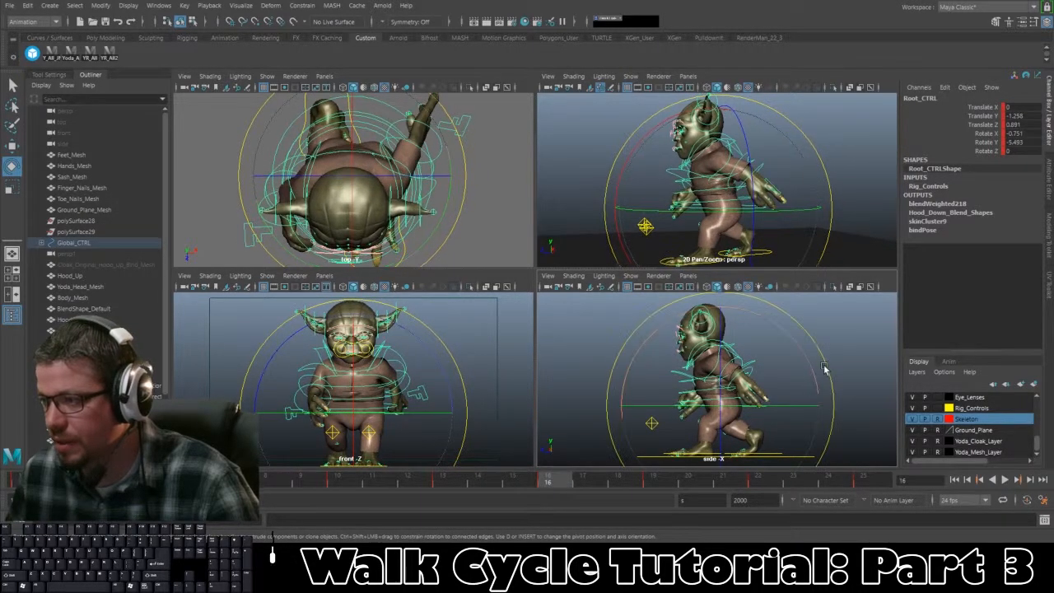
pyautogui.moveTo(824, 352); pyautogui.dragTo(819, 347)
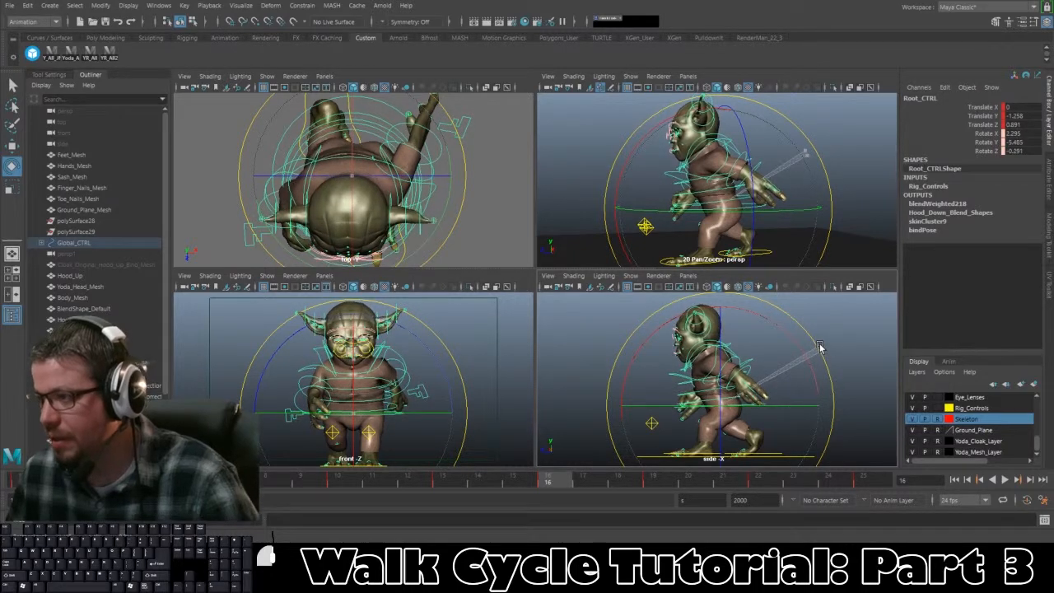
pyautogui.keyDown('alt'); pyautogui.moveTo(820, 349); pyautogui.dragTo(821, 391, button='right'); pyautogui.keyUp('alt')
pyautogui.click(821, 392)
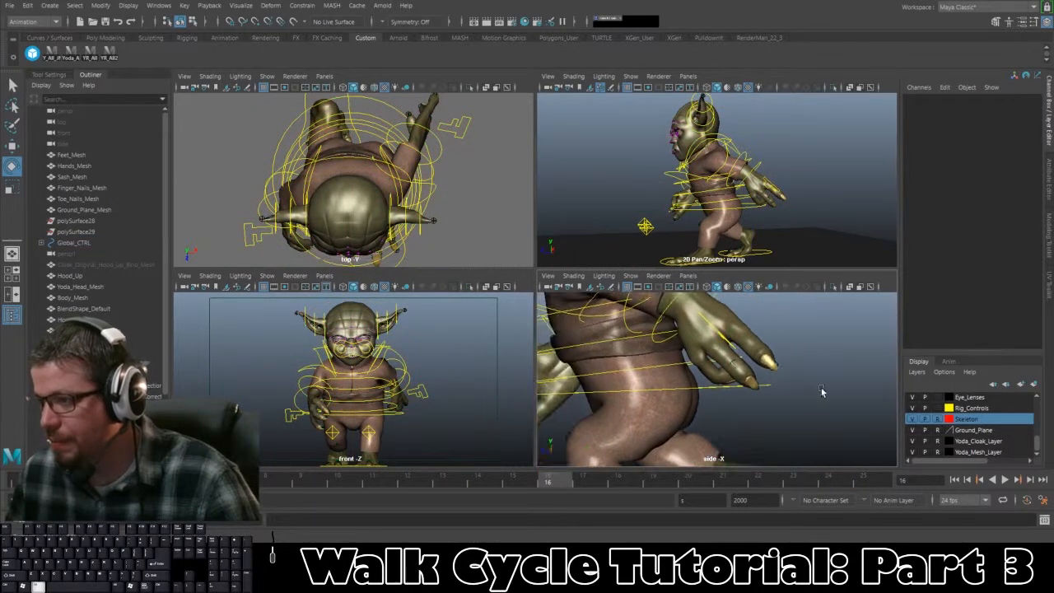
# Step: On frame 16, rotate Spine_1_CTRL backward to Rotate X 2.47, then rotate Spine_2_CTRL backward and key it
pyautogui.click(636, 371)
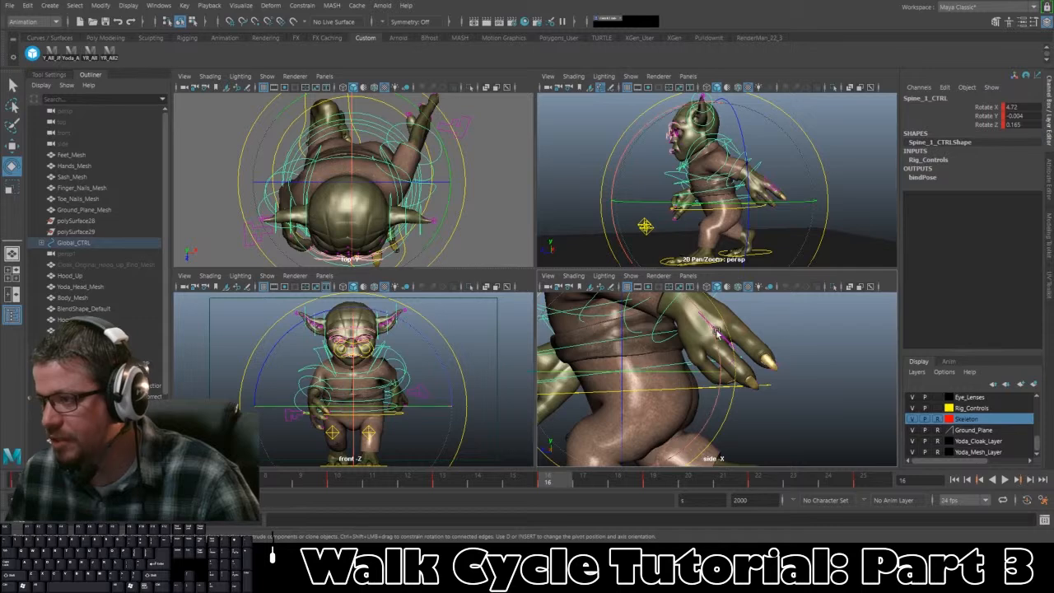
pyautogui.moveTo(716, 332); pyautogui.dragTo(729, 340)
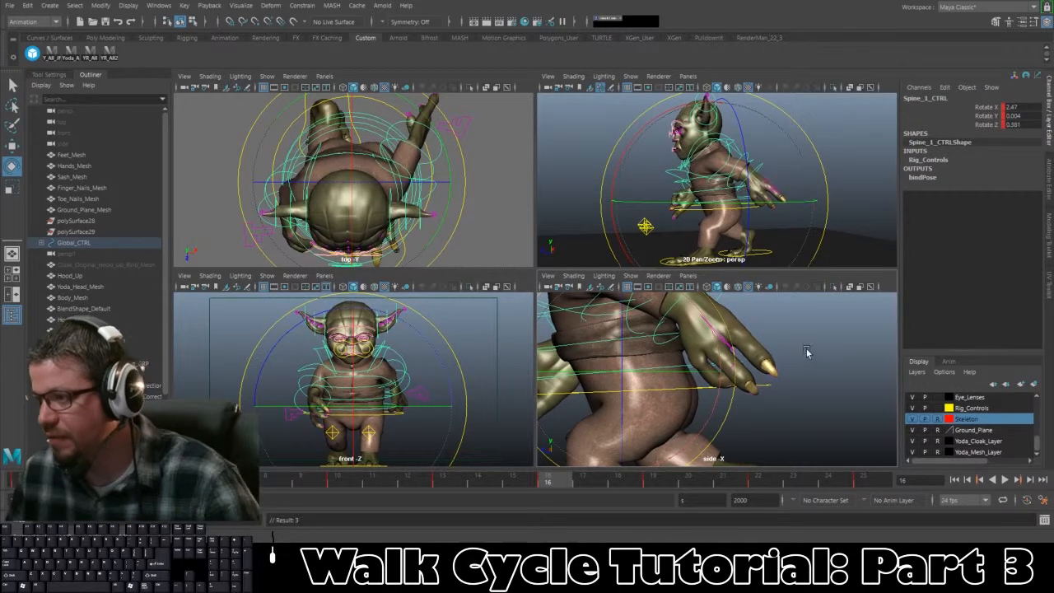
pyautogui.keyDown('alt'); pyautogui.moveTo(750, 357); pyautogui.dragTo(789, 382, button='middle'); pyautogui.keyUp('alt')
pyautogui.press('space')
pyautogui.keyDown('alt'); pyautogui.moveTo(230, 280); pyautogui.dragTo(420, 338, button='middle'); pyautogui.keyUp('alt')
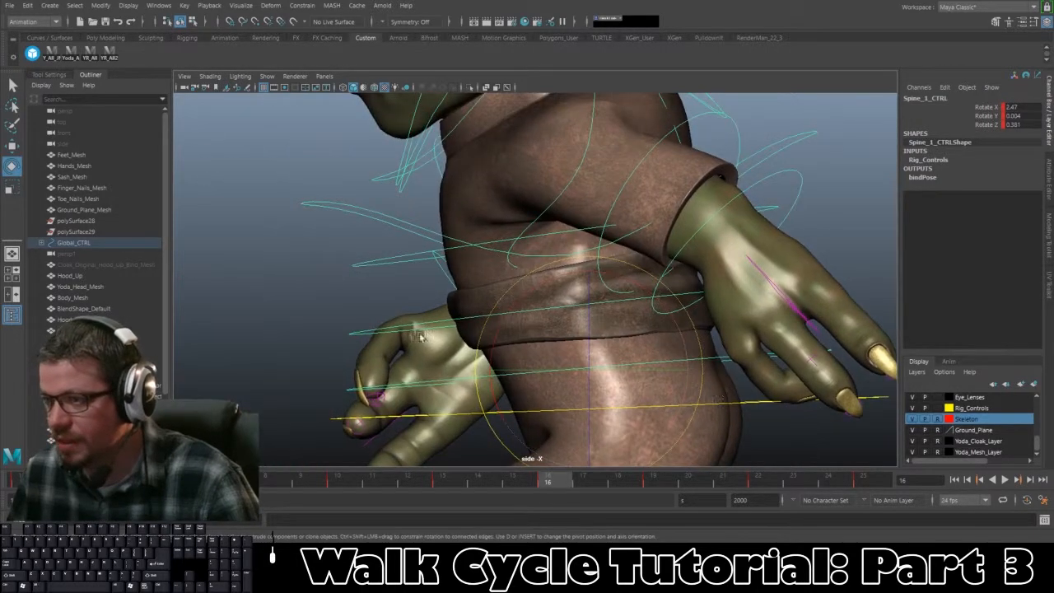
pyautogui.moveTo(670, 249); pyautogui.dragTo(672, 251)
pyautogui.press('s')
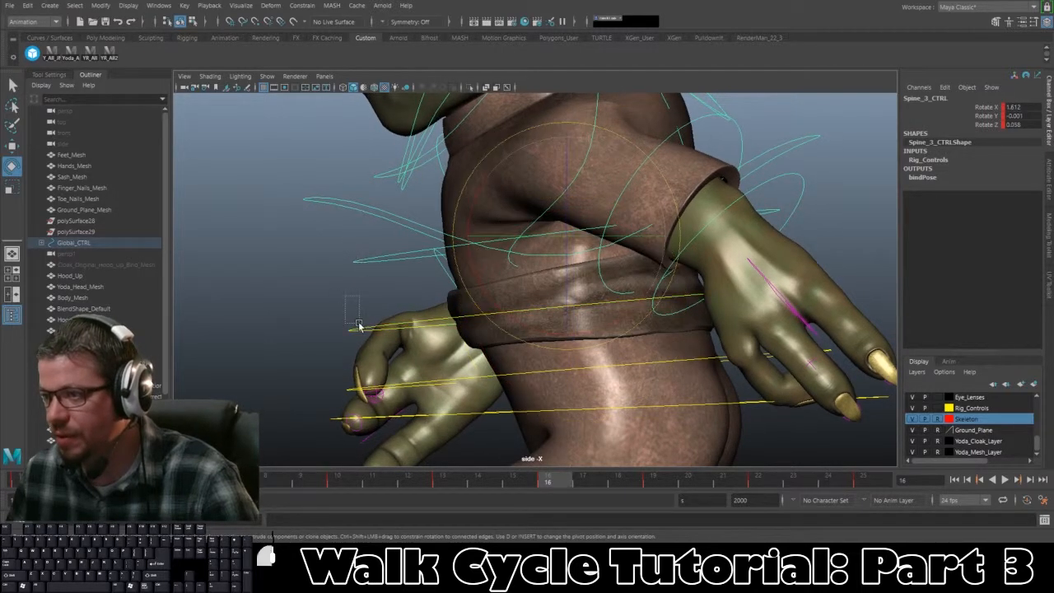
pyautogui.moveTo(635, 218); pyautogui.dragTo(633, 216)
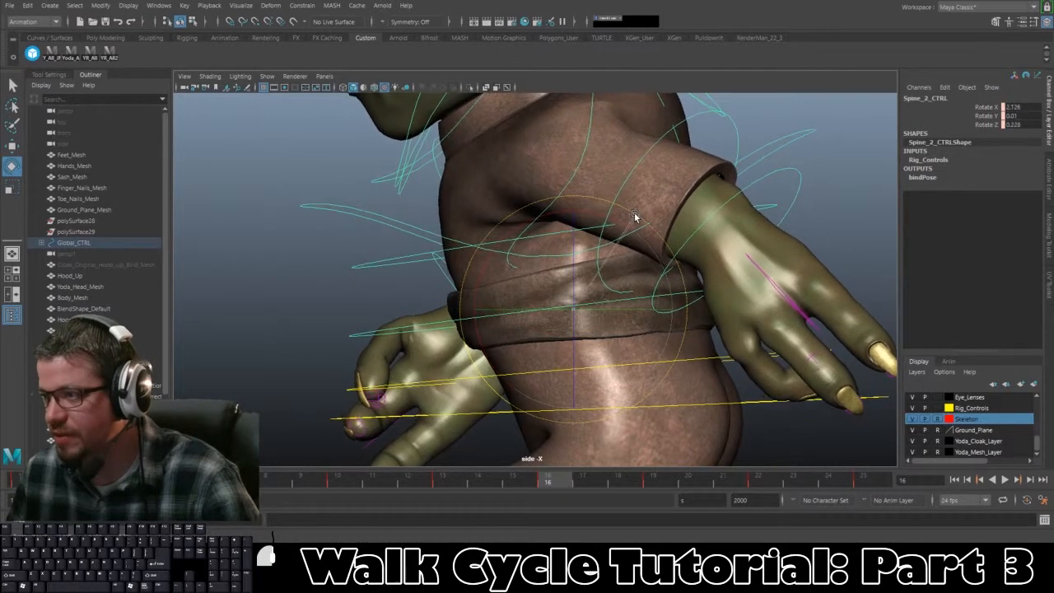
# Step: Rotate Spine_3_CTRL backward to Rotate X -0.122 on frame 16, key it, and deselect it
pyautogui.click(375, 270)
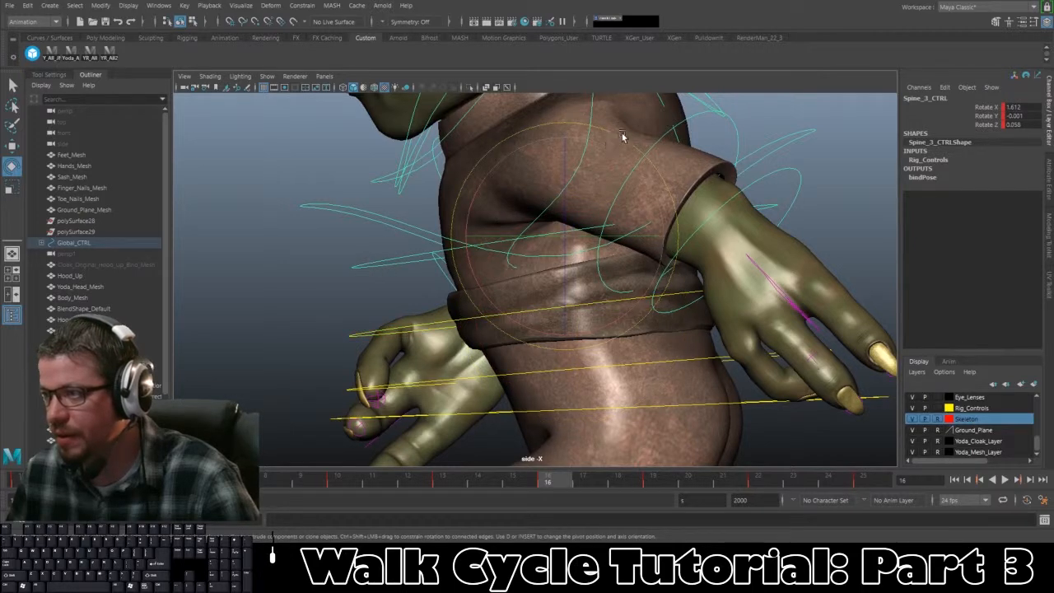
pyautogui.moveTo(622, 134); pyautogui.dragTo(623, 138)
pyautogui.press('s')
pyautogui.keyDown('alt'); pyautogui.moveTo(562, 257); pyautogui.dragTo(337, 200, button='right'); pyautogui.keyUp('alt')
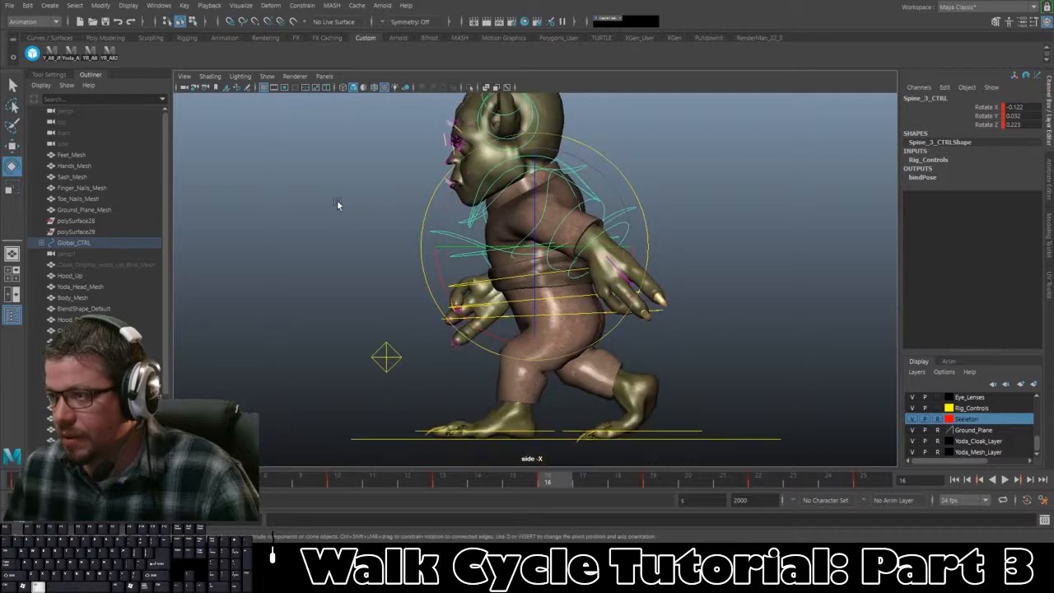
pyautogui.keyDown('alt'); pyautogui.moveTo(336, 200); pyautogui.dragTo(341, 214, button='middle'); pyautogui.keyUp('alt')
pyautogui.keyDown('alt'); pyautogui.moveTo(341, 214); pyautogui.dragTo(336, 195, button='right'); pyautogui.keyUp('alt')
pyautogui.keyDown('alt'); pyautogui.moveTo(336, 194); pyautogui.dragTo(336, 205, button='middle'); pyautogui.keyUp('alt')
pyautogui.click(830, 450)
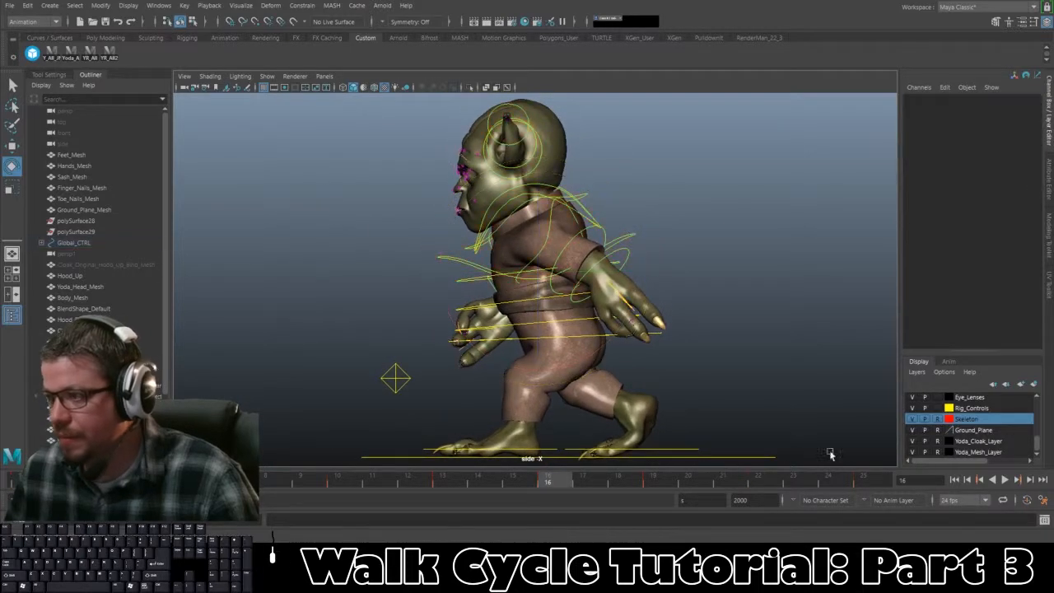
# Step: Play the walk cycle, review it in the side and perspective views, and stop playback
pyautogui.click(1005, 483)
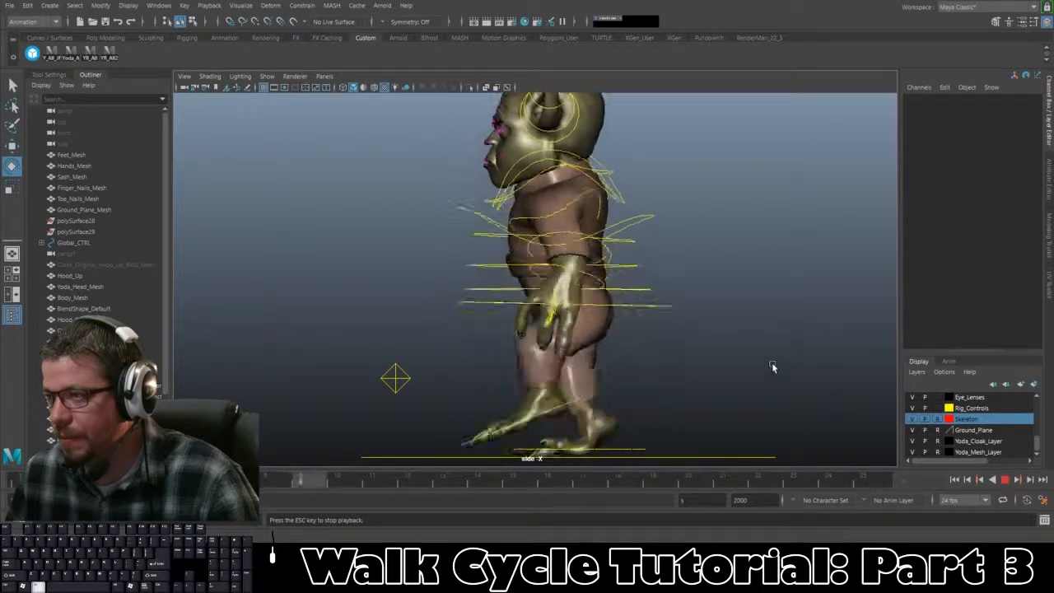
pyautogui.keyDown('alt'); pyautogui.moveTo(773, 367); pyautogui.dragTo(721, 289, button='right'); pyautogui.keyUp('alt')
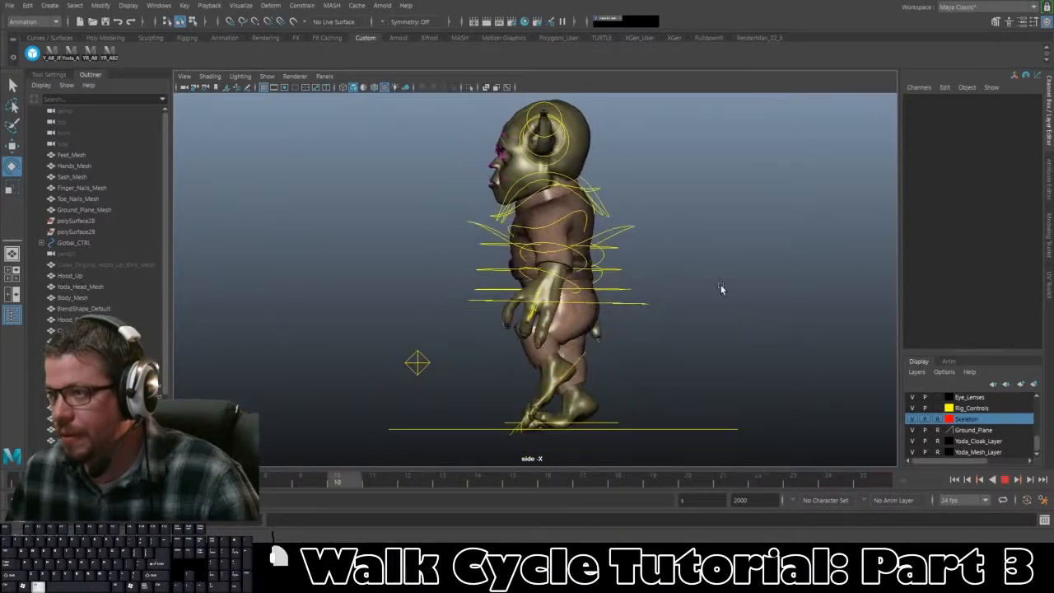
pyautogui.keyDown('alt'); pyautogui.moveTo(722, 287); pyautogui.dragTo(723, 298, button='middle'); pyautogui.keyUp('alt')
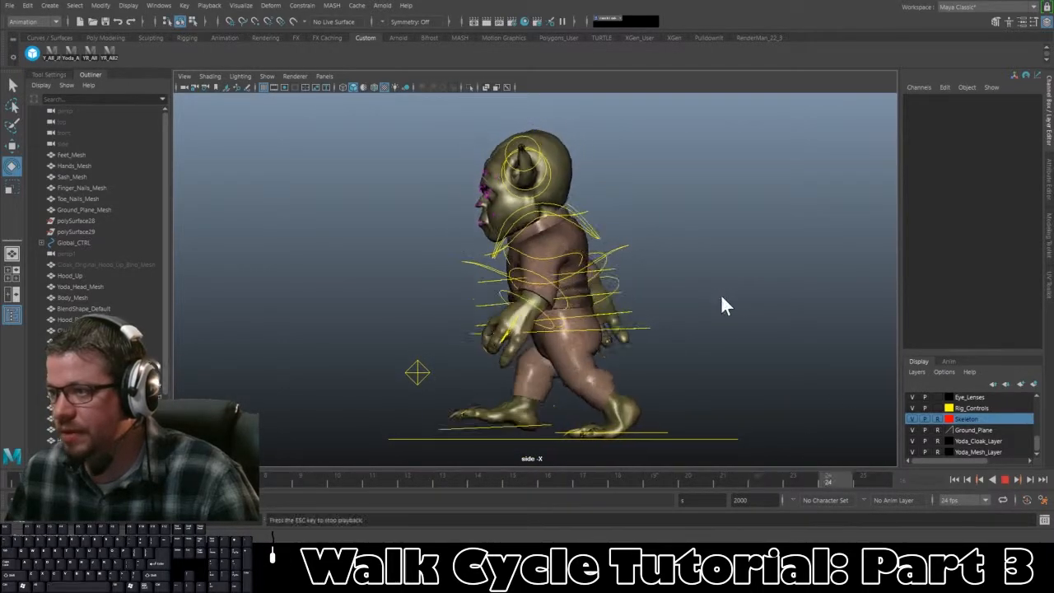
pyautogui.press('space')
pyautogui.click(435, 221)
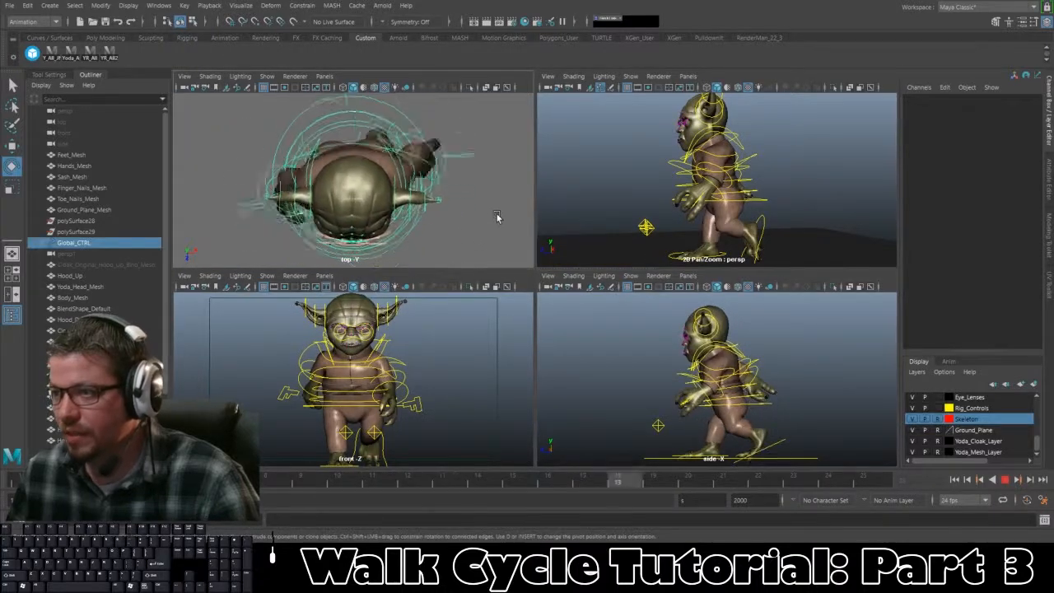
pyautogui.click(614, 211)
pyautogui.press('space')
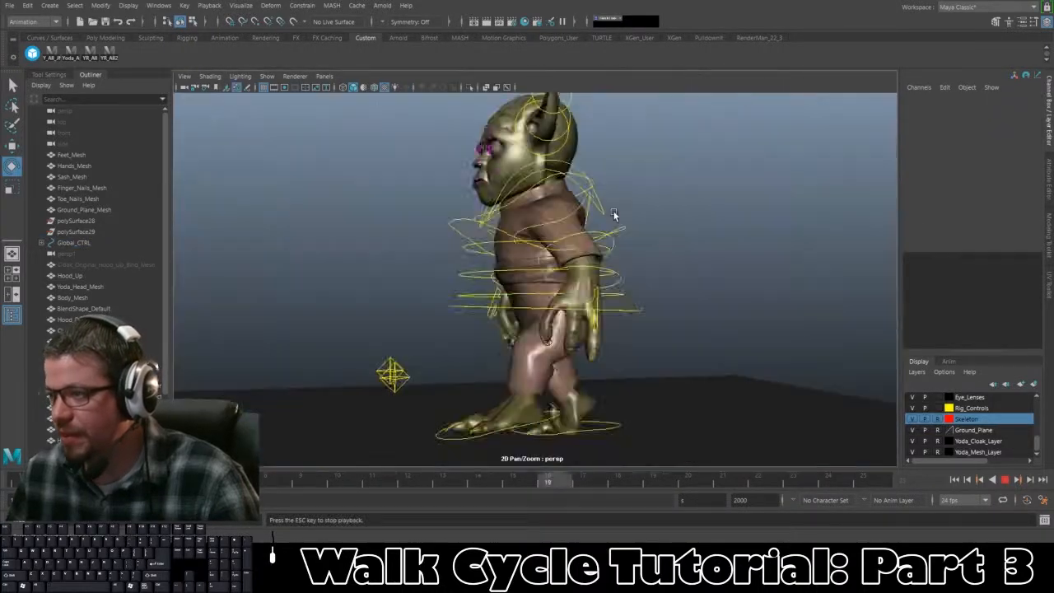
pyautogui.press('Escape')
# Step: Select the toe nails, feet and body meshes together, leaving the foot control unselected
pyautogui.keyDown('alt'); pyautogui.moveTo(734, 377); pyautogui.dragTo(662, 327); pyautogui.keyUp('alt')
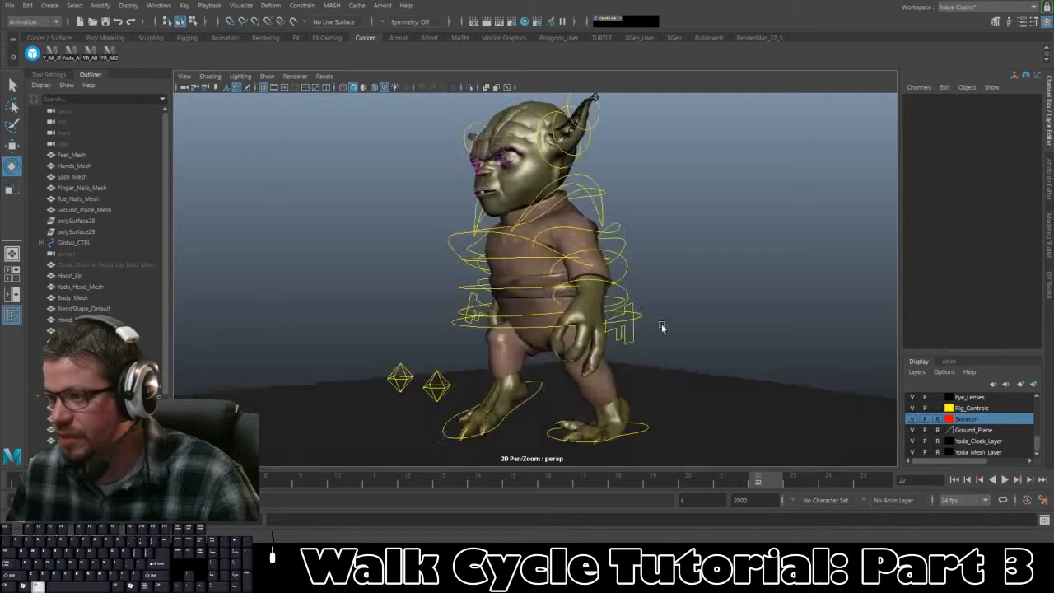
pyautogui.keyDown('alt'); pyautogui.moveTo(663, 328); pyautogui.dragTo(727, 420, button='right'); pyautogui.keyUp('alt')
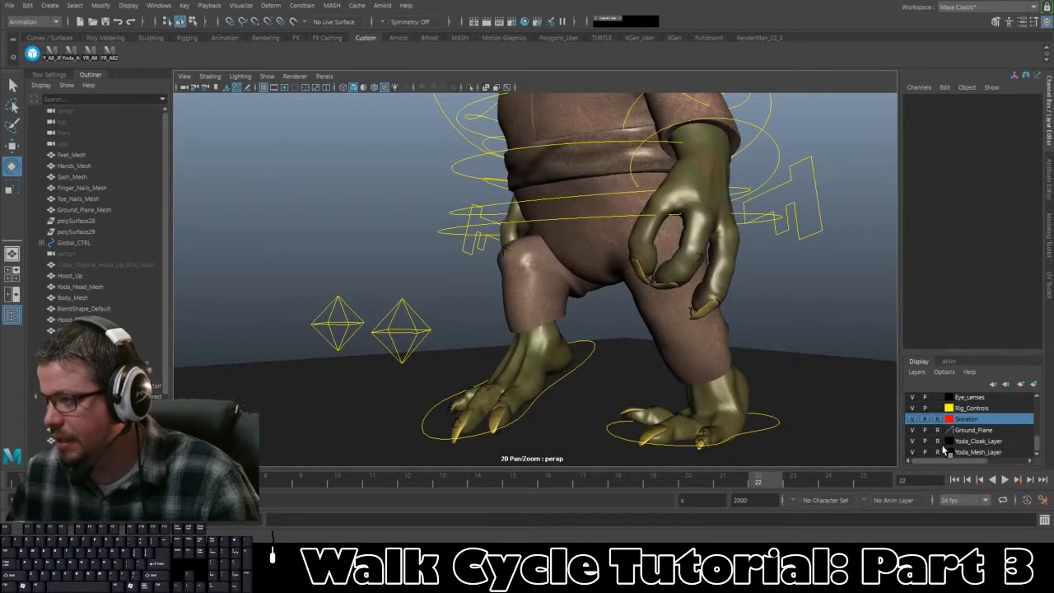
pyautogui.click(647, 446)
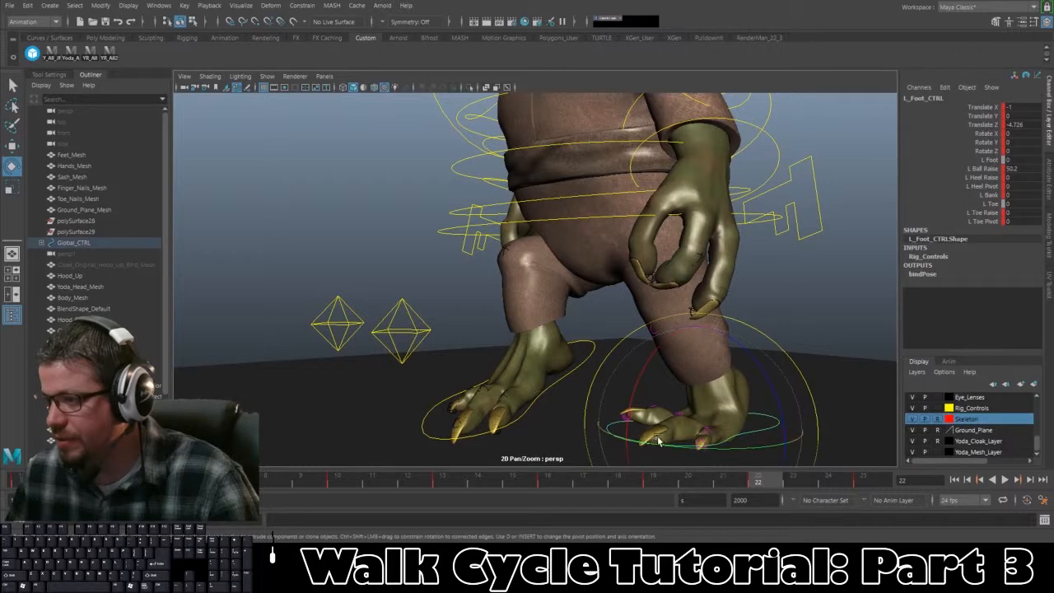
pyautogui.click(819, 304)
pyautogui.keyDown('alt'); pyautogui.moveTo(763, 288); pyautogui.dragTo(766, 387, button='right'); pyautogui.keyUp('alt')
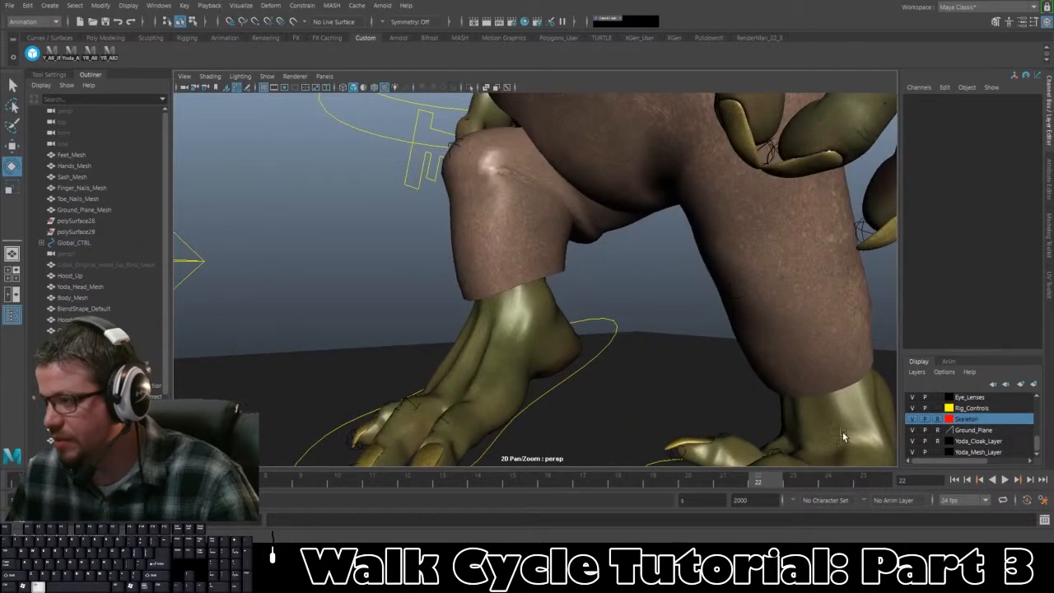
pyautogui.keyDown('alt'); pyautogui.moveTo(809, 421); pyautogui.dragTo(742, 412); pyautogui.keyUp('alt')
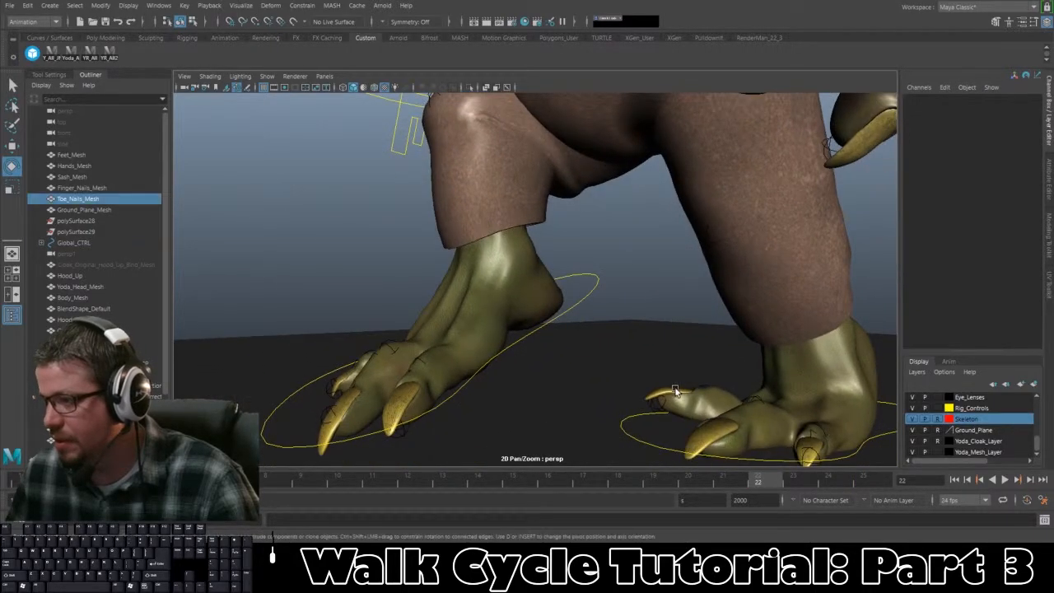
pyautogui.click(673, 390)
pyautogui.keyDown('shift'); pyautogui.click(719, 394); pyautogui.keyUp('shift')
pyautogui.keyDown('shift'); pyautogui.click(490, 205); pyautogui.keyUp('shift')
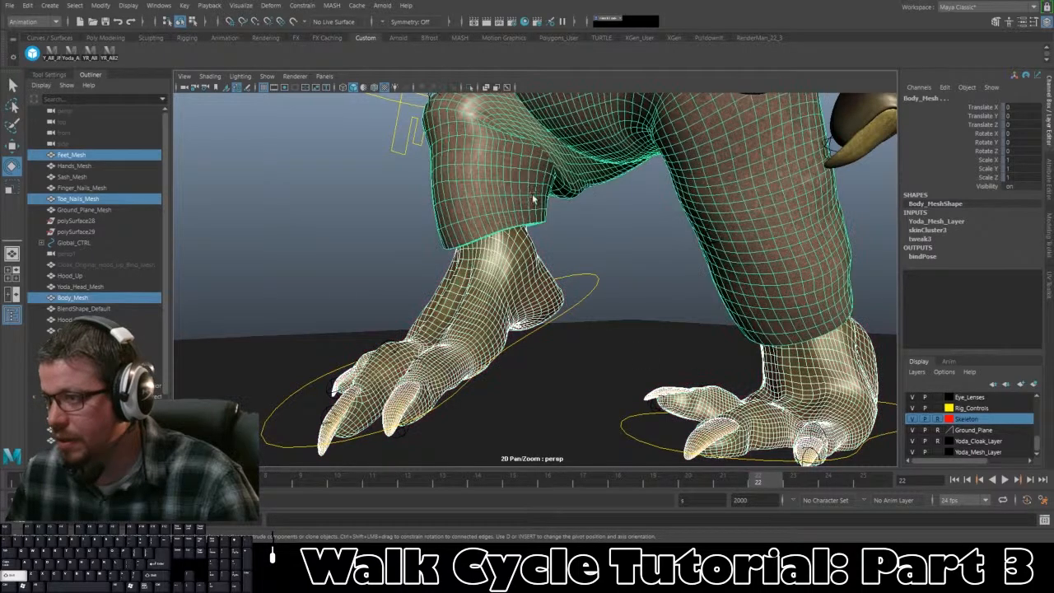
# Step: Add the finger nails, hands and sash meshes to the selection
pyautogui.keyDown('alt'); pyautogui.moveTo(599, 188); pyautogui.dragTo(634, 403, button='middle'); pyautogui.keyUp('alt')
pyautogui.keyDown('shift'); pyautogui.click(751, 423); pyautogui.keyUp('shift')
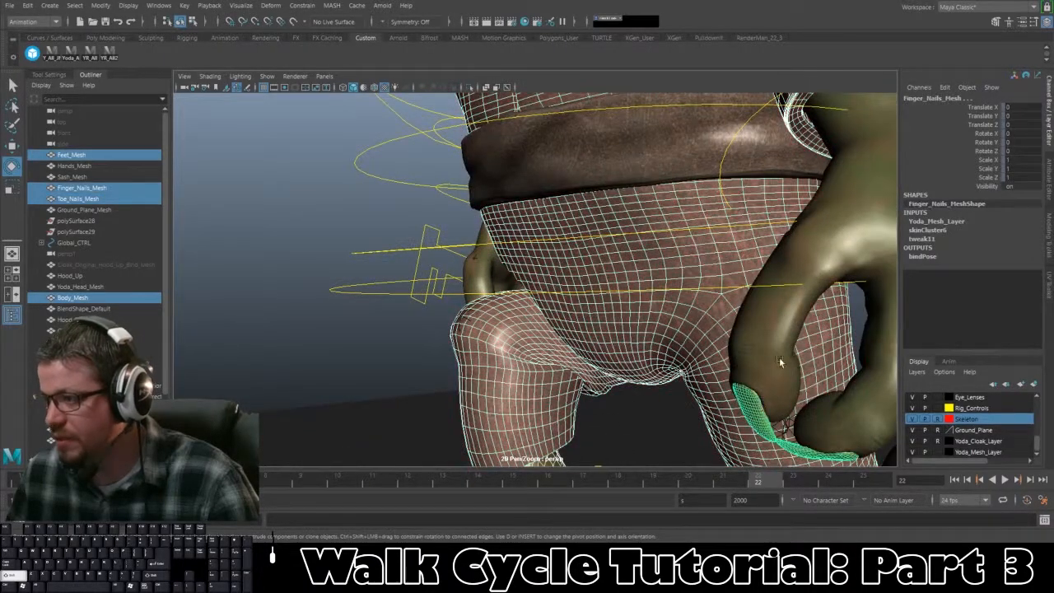
pyautogui.keyDown('shift'); pyautogui.click(794, 346); pyautogui.keyUp('shift')
pyautogui.keyDown('alt'); pyautogui.moveTo(561, 247); pyautogui.dragTo(590, 363, button='middle'); pyautogui.keyUp('alt')
pyautogui.keyDown('shift'); pyautogui.click(552, 252); pyautogui.keyUp('shift')
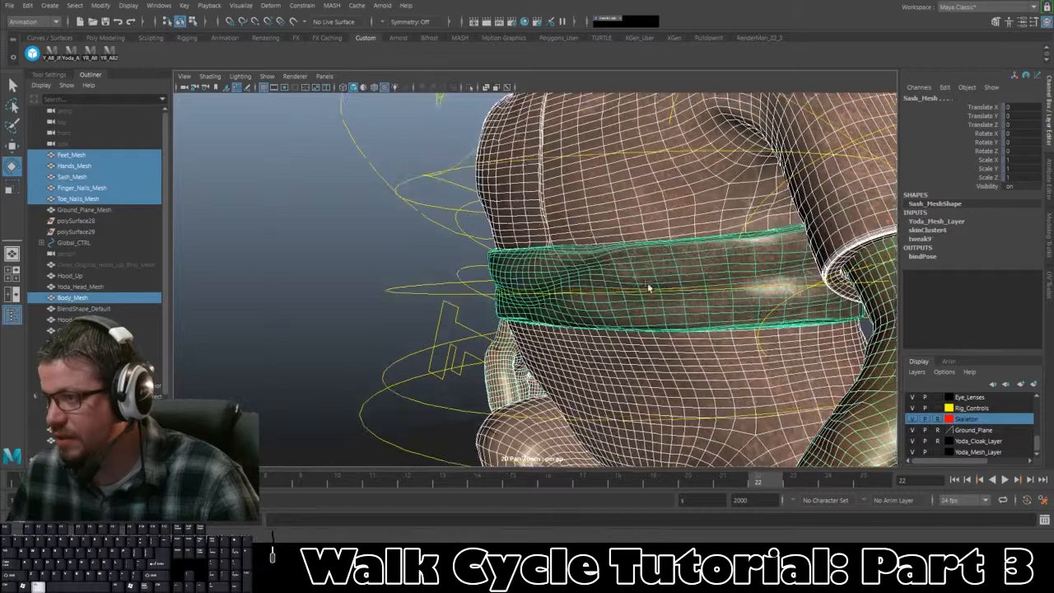
# Step: Add Yoda_Head_Mesh to the selection and leave out the left eye lens mesh
pyautogui.keyDown('alt'); pyautogui.moveTo(648, 285); pyautogui.dragTo(511, 285, button='middle'); pyautogui.keyUp('alt')
pyautogui.keyDown('alt'); pyautogui.moveTo(490, 297); pyautogui.dragTo(544, 434, button='right'); pyautogui.keyUp('alt')
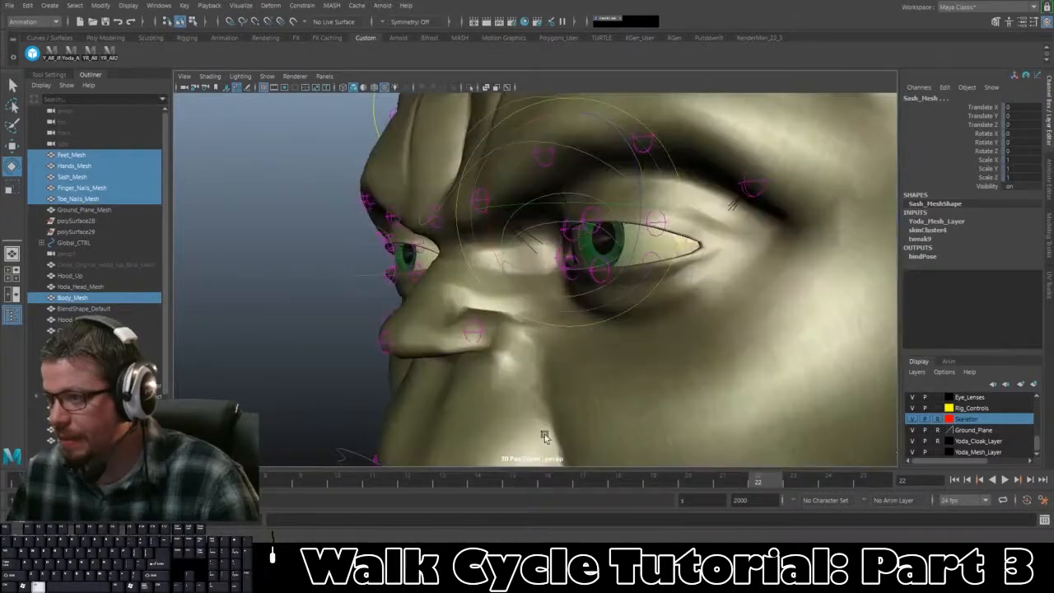
pyautogui.keyDown('shift'); pyautogui.click(662, 409); pyautogui.keyUp('shift')
pyautogui.keyDown('alt'); pyautogui.moveTo(631, 388); pyautogui.dragTo(558, 386, button='right'); pyautogui.keyUp('alt')
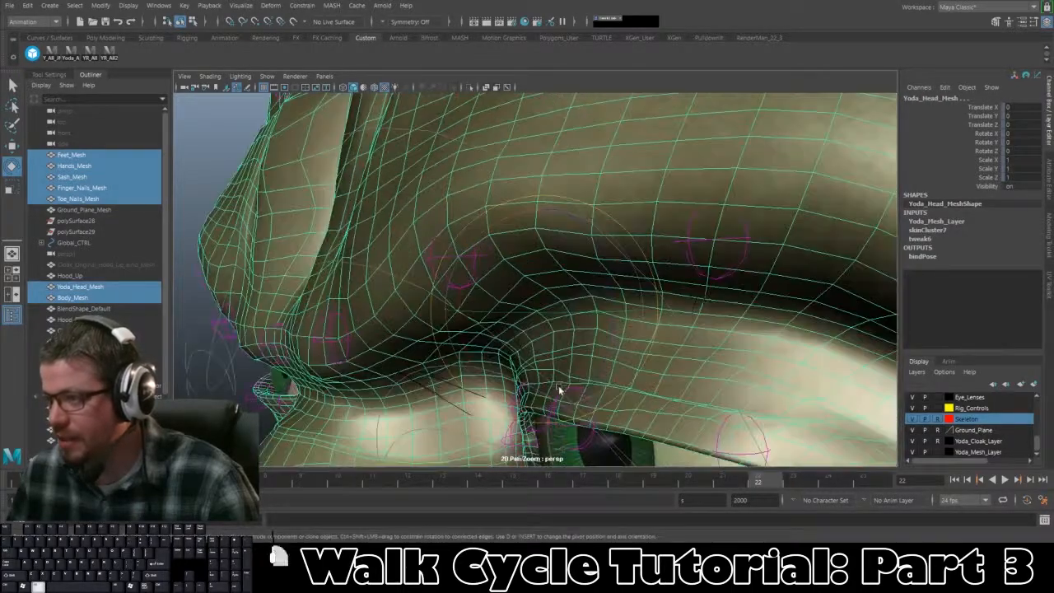
pyautogui.keyDown('shift'); pyautogui.click(640, 447); pyautogui.keyUp('shift')
pyautogui.hotkey('ctrl', 'z')
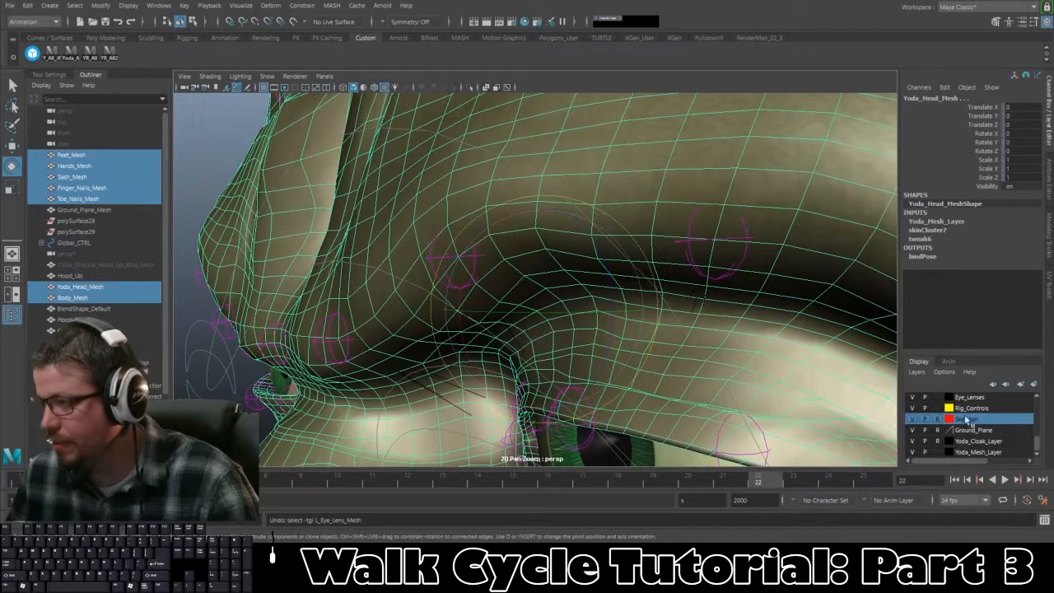
# Step: Add the left and right eye meshes to the selected character meshes
pyautogui.click(597, 457)
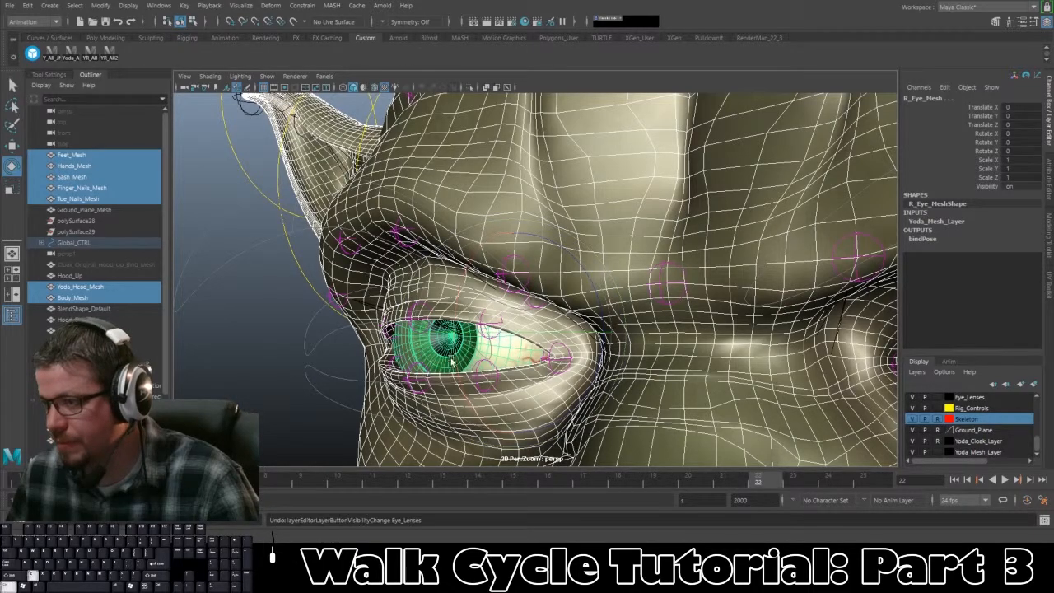
pyautogui.keyDown('alt'); pyautogui.moveTo(452, 361); pyautogui.dragTo(428, 365); pyautogui.keyUp('alt')
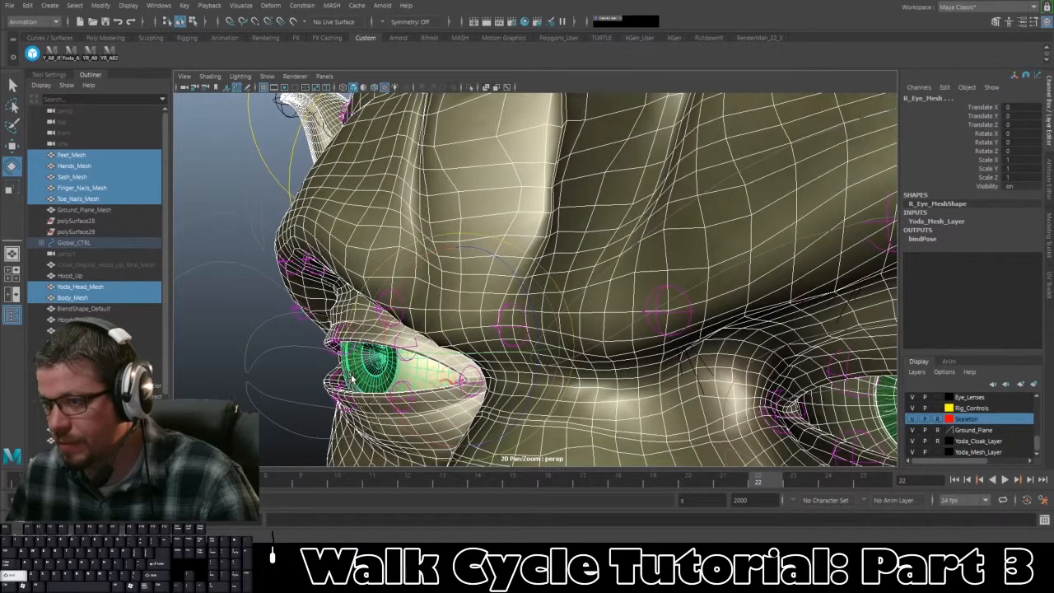
pyautogui.keyDown('alt'); pyautogui.moveTo(352, 378); pyautogui.dragTo(630, 401); pyautogui.keyUp('alt')
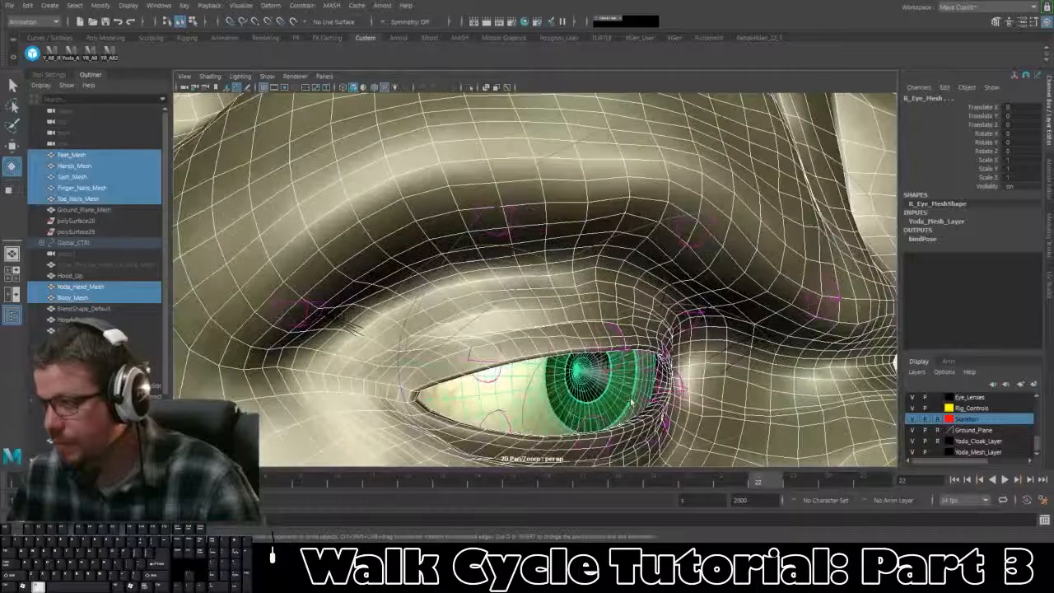
pyautogui.keyDown('shift'); pyautogui.click(641, 390); pyautogui.keyUp('shift')
pyautogui.hotkey('ctrl', 'z')
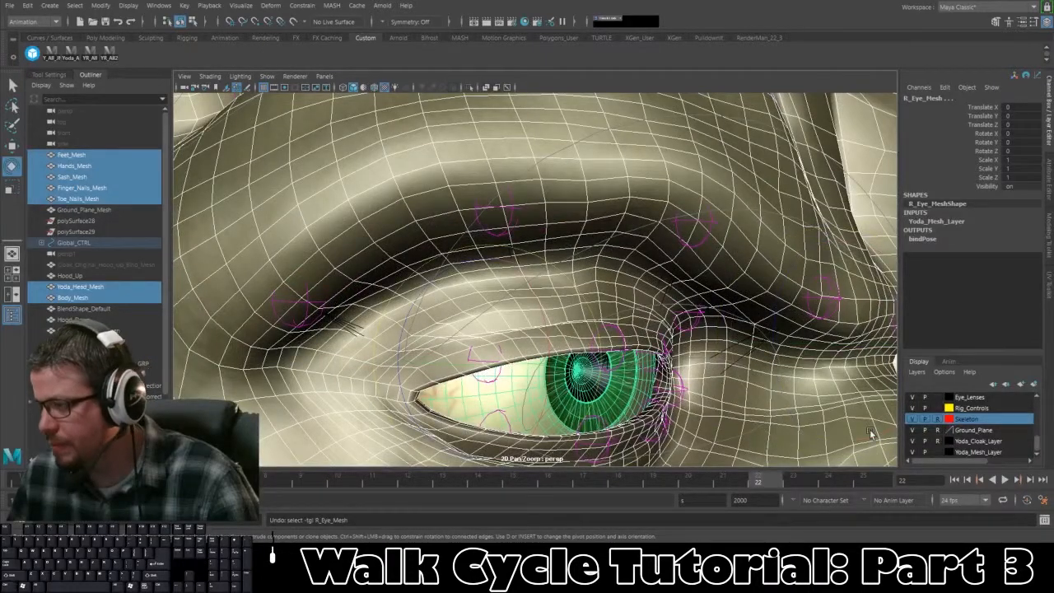
pyautogui.click(915, 398)
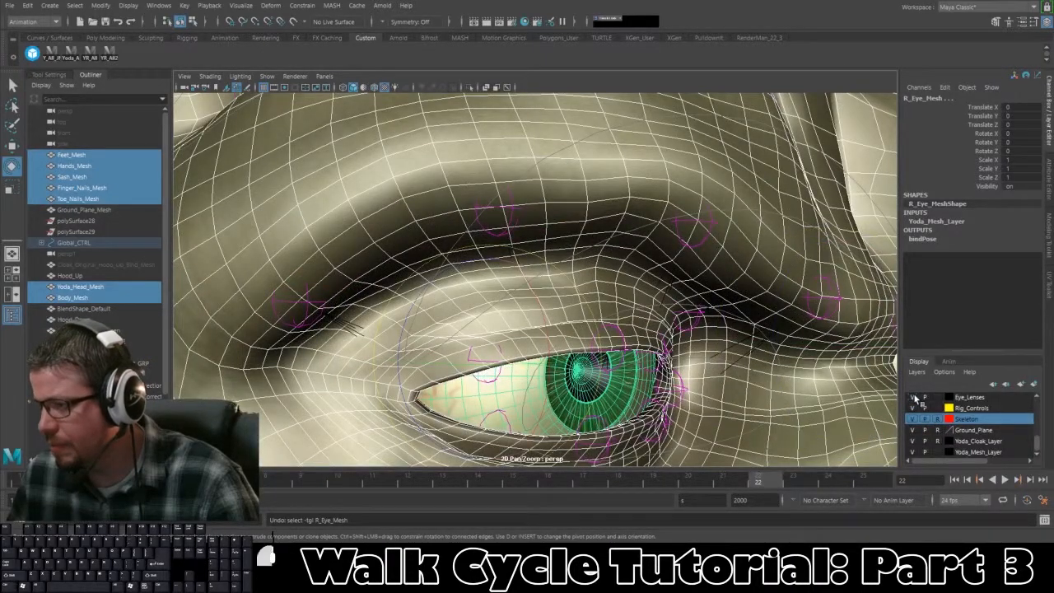
pyautogui.keyDown('shift'); pyautogui.click(640, 390); pyautogui.keyUp('shift')
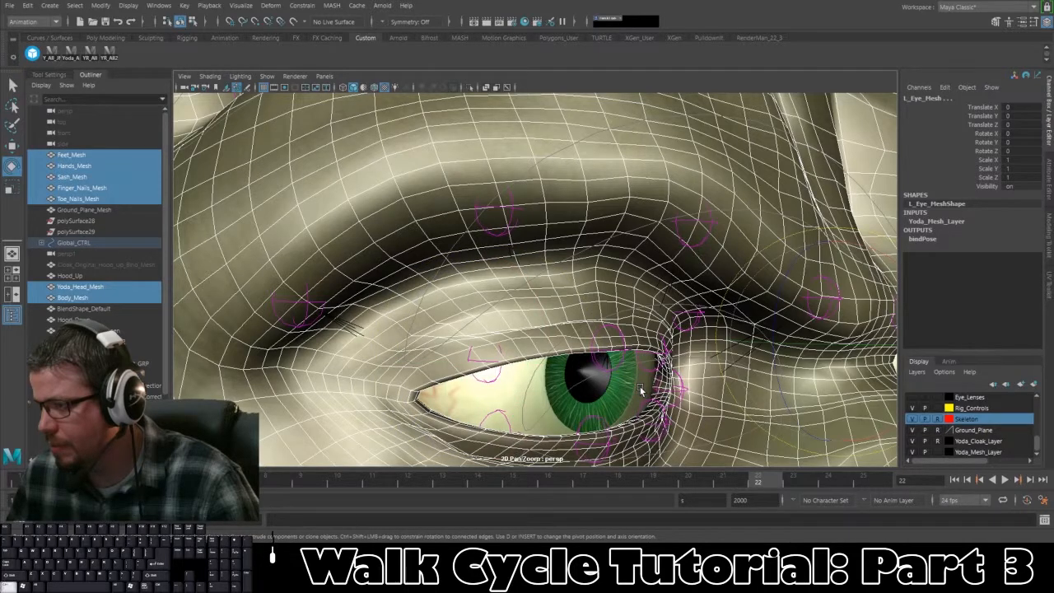
pyautogui.hotkey('ctrl', 'z')
pyautogui.keyDown('alt'); pyautogui.moveTo(624, 401); pyautogui.dragTo(637, 395); pyautogui.keyUp('alt')
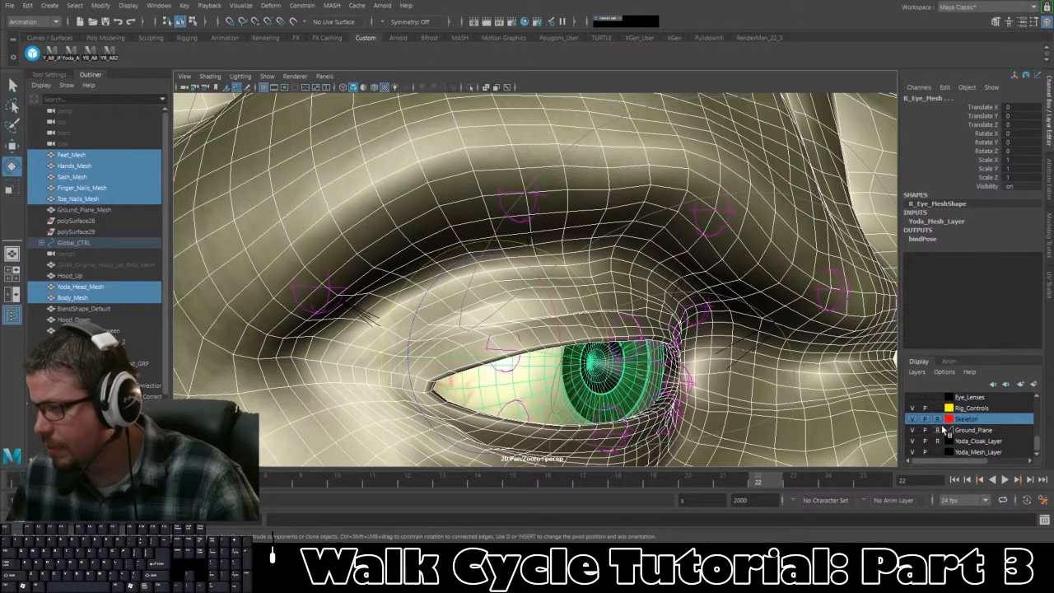
pyautogui.click(911, 398)
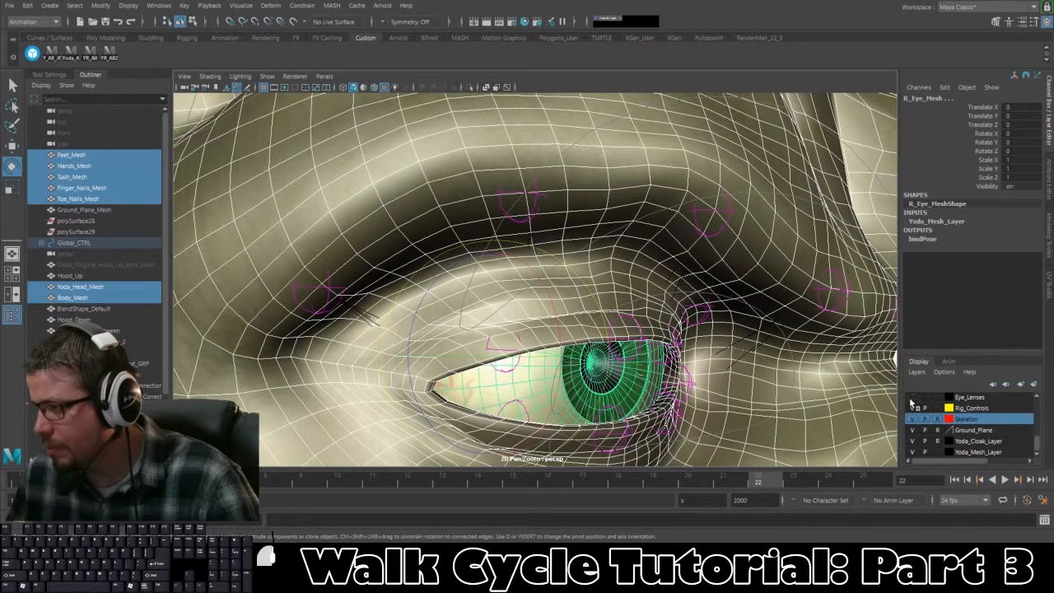
# Step: Add the right and left eye lens meshes to the selection
pyautogui.keyDown('shift'); pyautogui.click(643, 391); pyautogui.keyUp('shift')
pyautogui.keyDown('alt'); pyautogui.moveTo(791, 401); pyautogui.dragTo(664, 391); pyautogui.keyUp('alt')
pyautogui.click(789, 318)
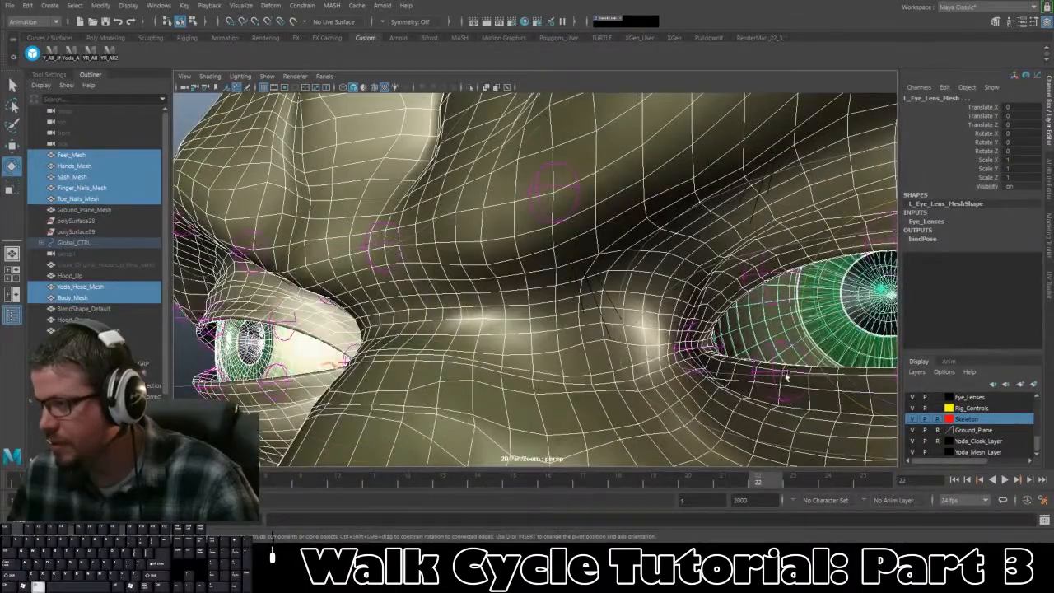
# Step: Isolate the selected character meshes in the perspective view and clear the selection
pyautogui.keyDown('alt'); pyautogui.moveTo(787, 376); pyautogui.dragTo(568, 412, button='right'); pyautogui.keyUp('alt')
pyautogui.keyDown('alt'); pyautogui.moveTo(719, 458); pyautogui.dragTo(735, 276, button='middle'); pyautogui.keyUp('alt')
pyautogui.keyDown('alt'); pyautogui.moveTo(736, 276); pyautogui.dragTo(564, 239, button='right'); pyautogui.keyUp('alt')
pyautogui.keyDown('alt'); pyautogui.moveTo(562, 238); pyautogui.dragTo(575, 275, button='middle'); pyautogui.keyUp('alt')
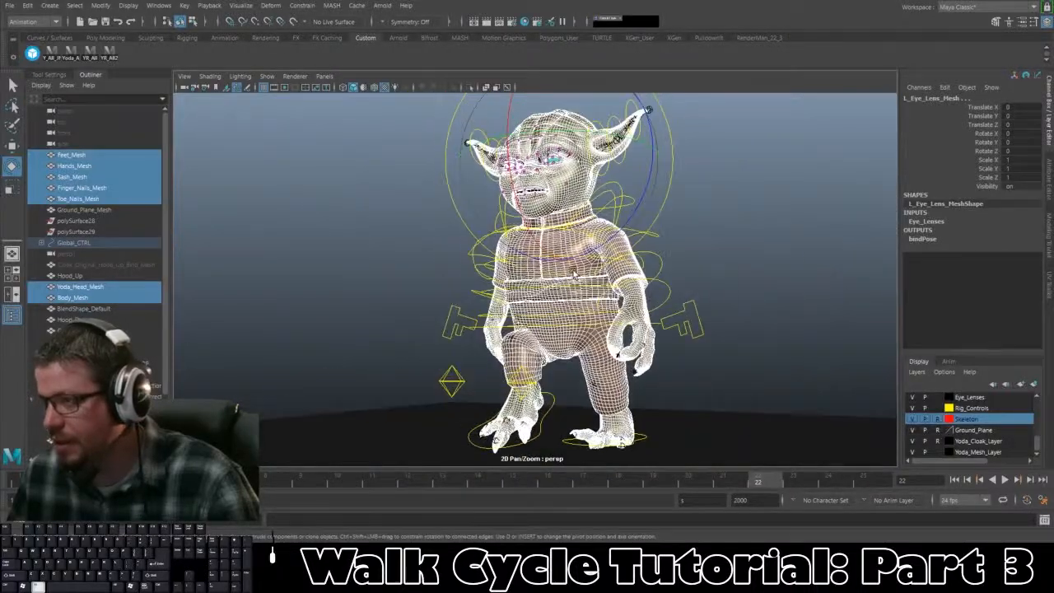
pyautogui.keyDown('alt'); pyautogui.moveTo(575, 274); pyautogui.dragTo(566, 269); pyautogui.keyUp('alt')
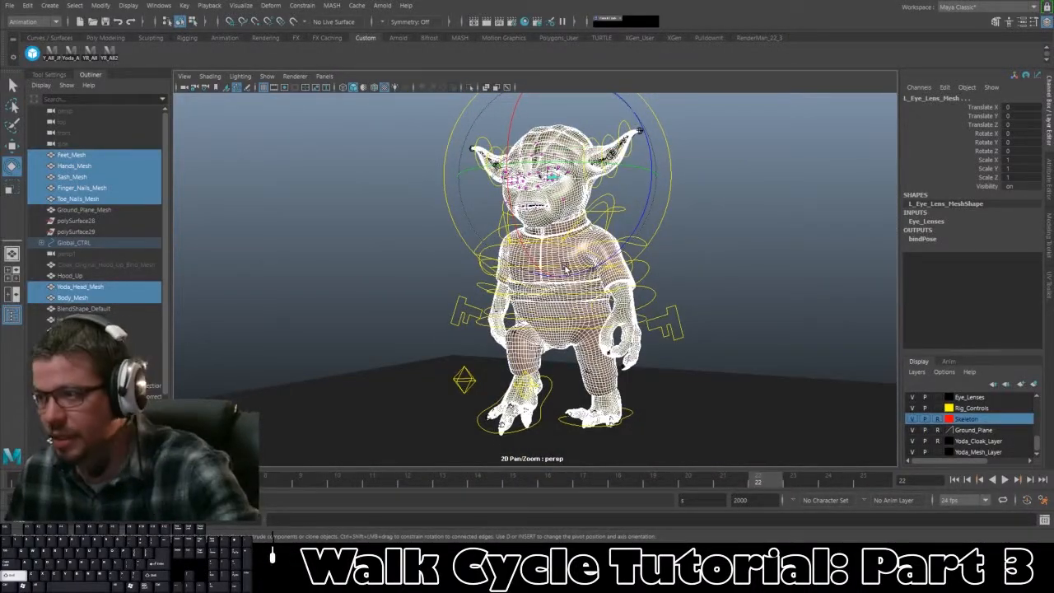
pyautogui.hotkey('ctrl', '1')
pyautogui.click(683, 313)
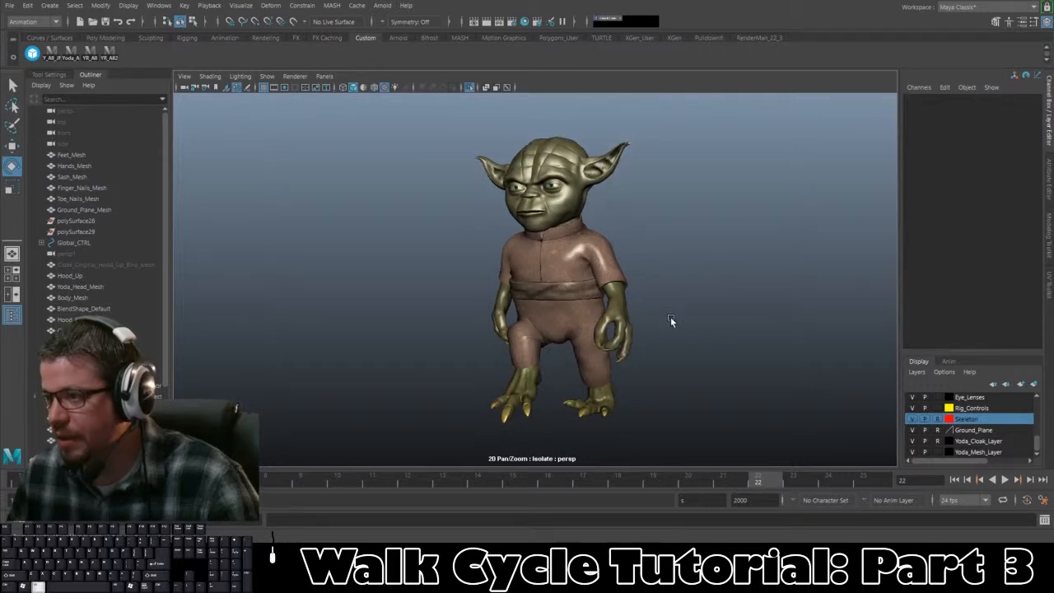
# Step: Play the walk cycle, review the isolated character from another angle, show all four views, and stop playback
pyautogui.click(1005, 481)
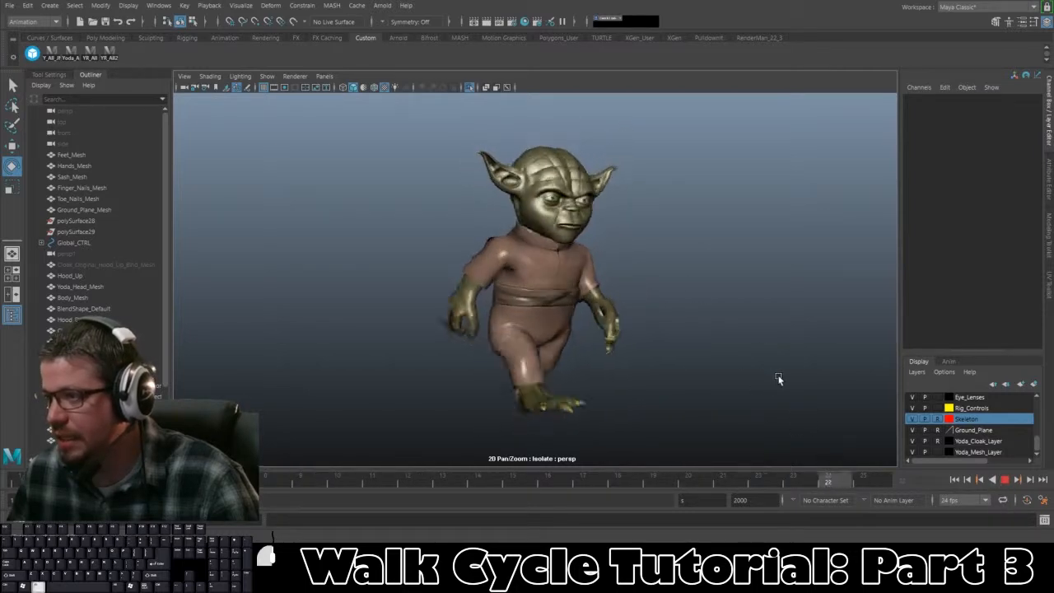
pyautogui.keyDown('alt'); pyautogui.moveTo(779, 377); pyautogui.dragTo(643, 379); pyautogui.keyUp('alt')
pyautogui.press('space')
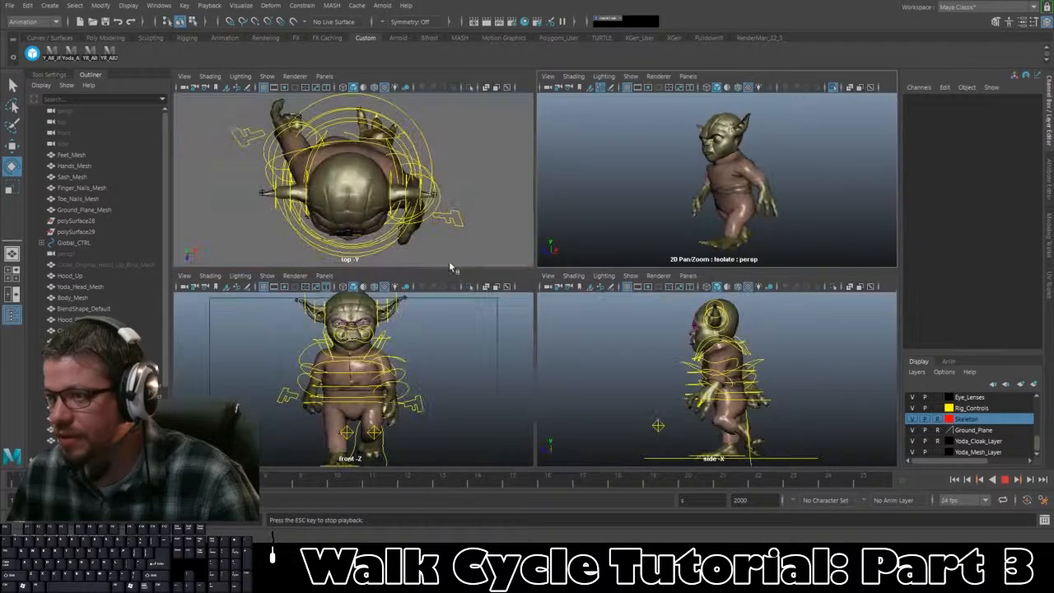
pyautogui.click(490, 230)
pyautogui.middleClick(624, 232)
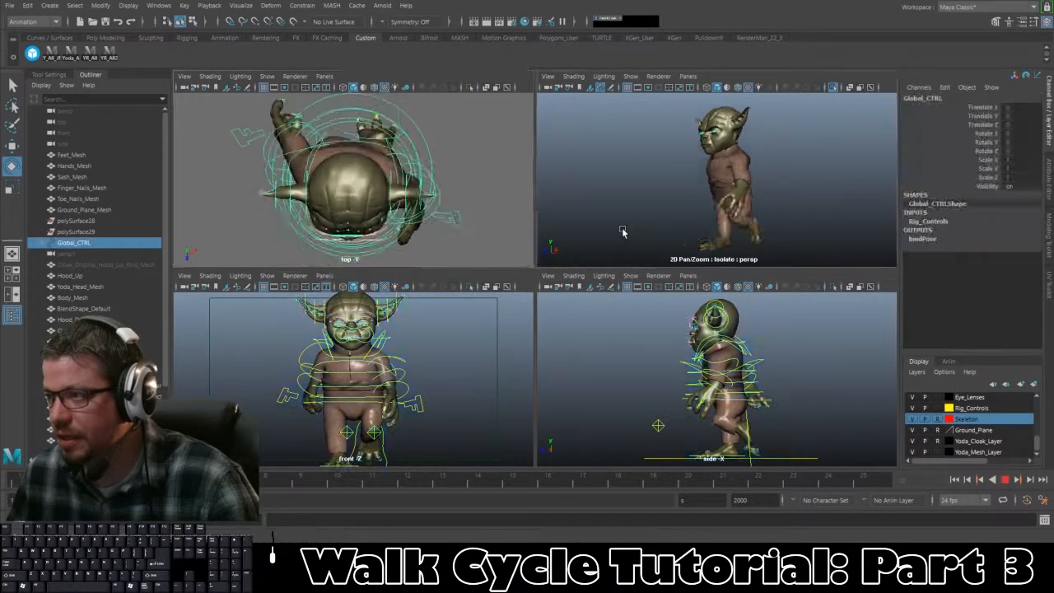
pyautogui.press('Escape')
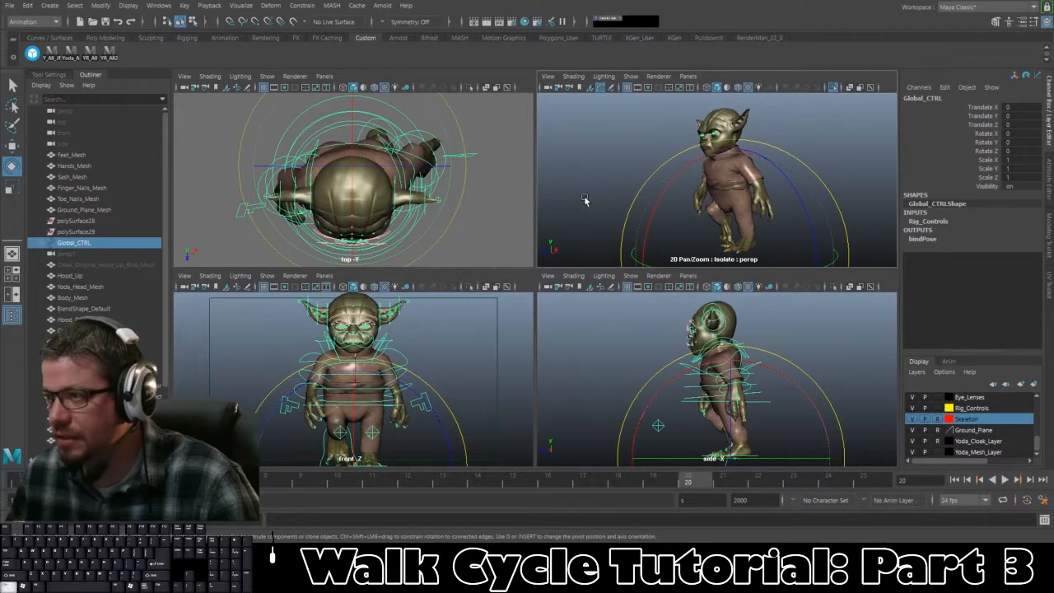
# Step: Restore the character mesh selection, isolate the meshes in the top, front and side views, and deselect them
pyautogui.hotkey('ctrl', 'z')
pyautogui.hotkey('ctrl', 'z')
pyautogui.hotkey('ctrl', 'z')
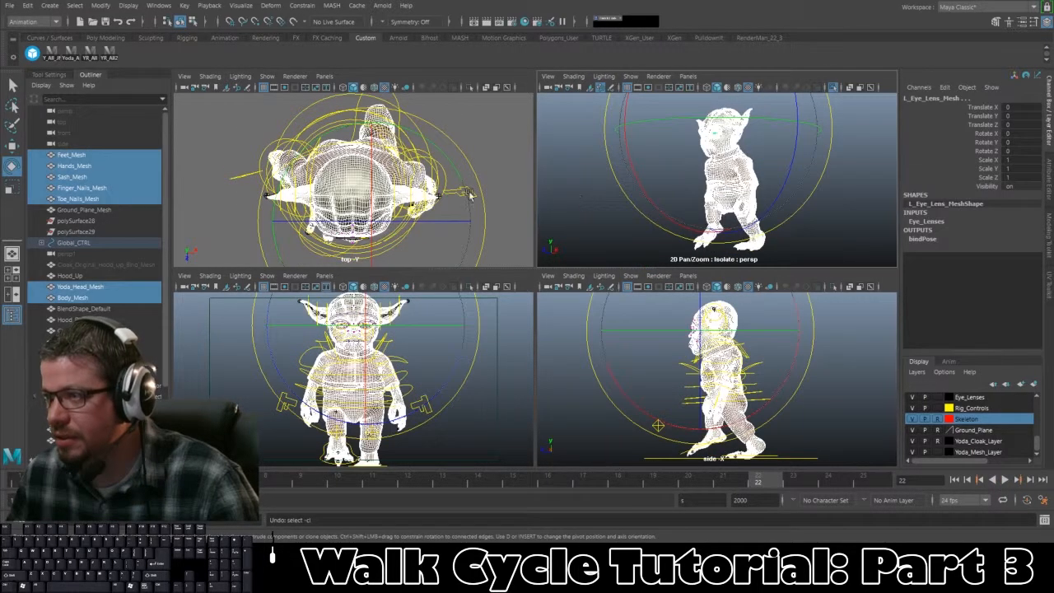
pyautogui.hotkey('ctrl', '1')
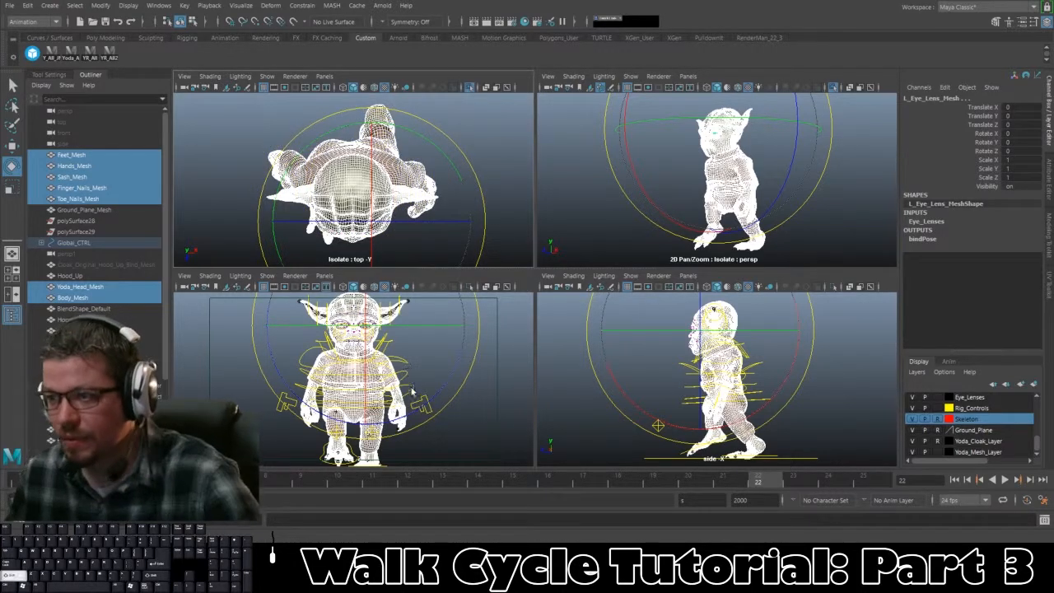
pyautogui.hotkey('ctrl', '1')
pyautogui.hotkey('ctrl', '1')
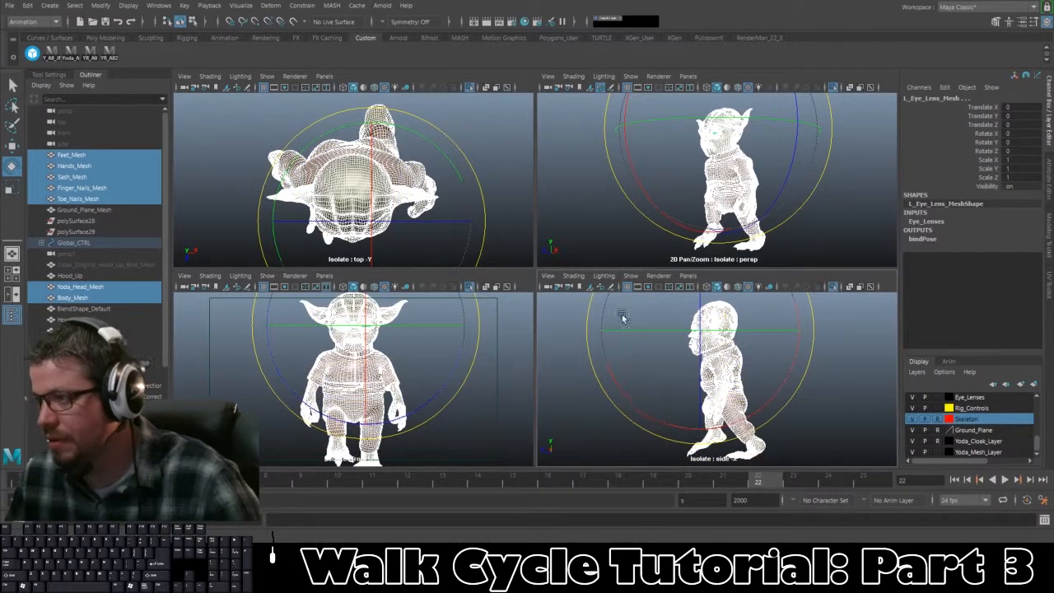
pyautogui.click(579, 233)
# Step: Play the walk cycle with the isolated character in all four views, review the motion, and stop playback
pyautogui.press('space')
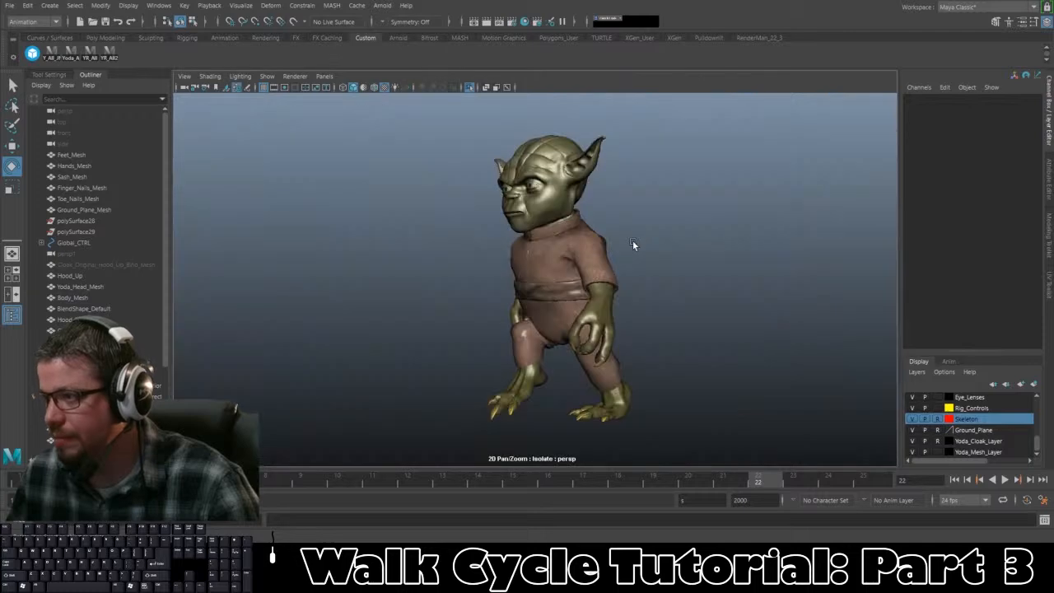
pyautogui.press('space')
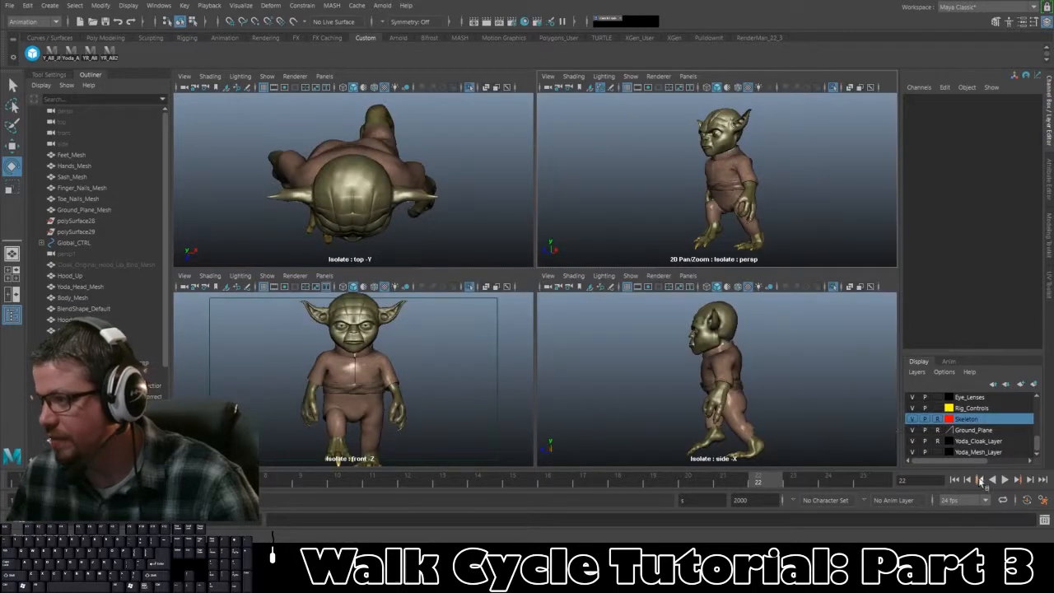
pyautogui.click(1004, 481)
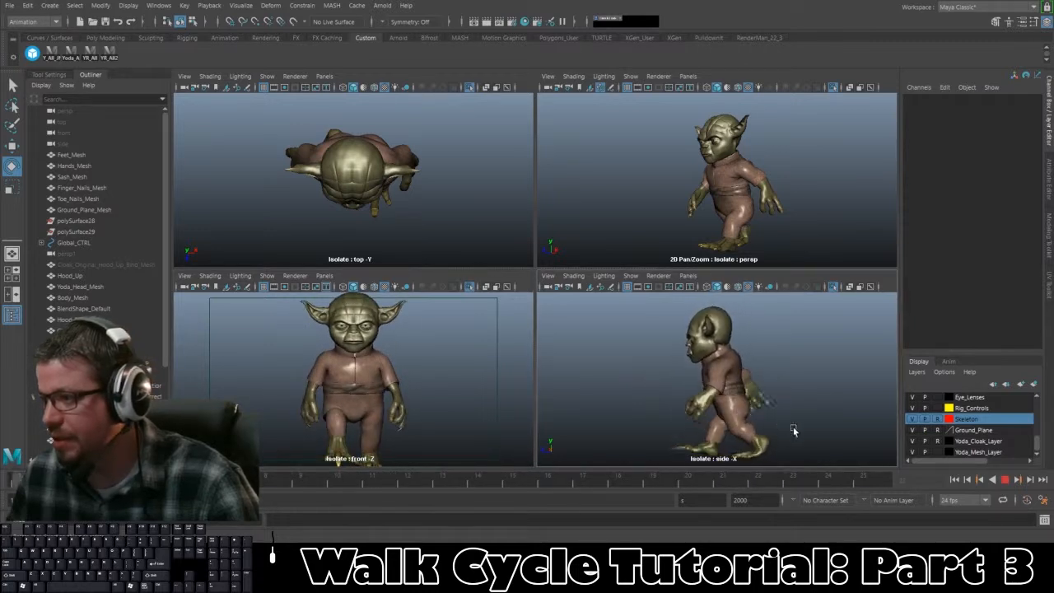
pyautogui.click(1005, 481)
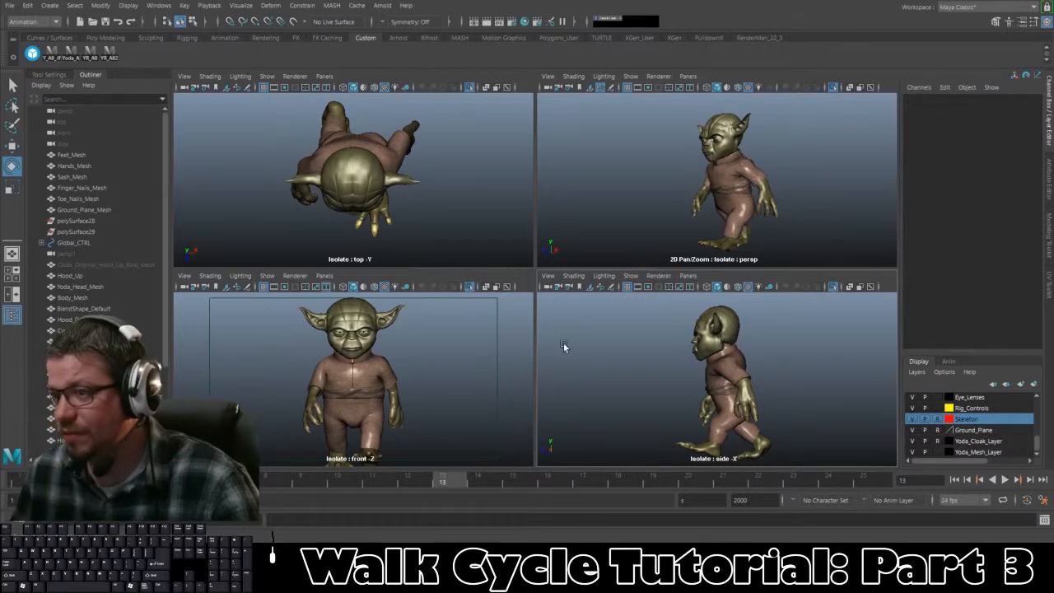
# Step: Turn off isolation in all four views to bring back the rig controls and ground plane
pyautogui.hotkey('shift', 'i')
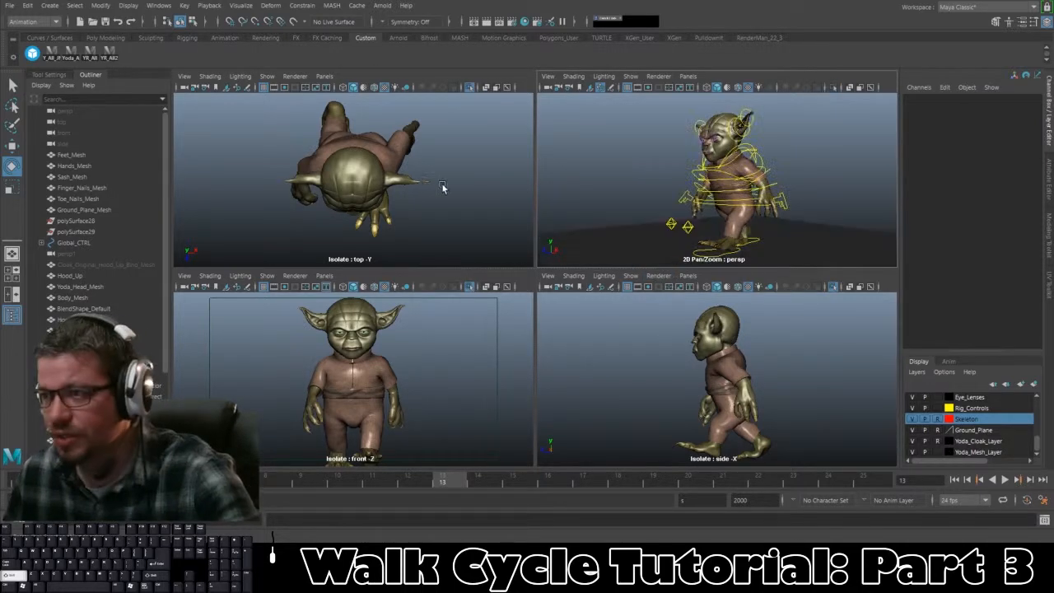
pyautogui.hotkey('shift', 'i')
pyautogui.hotkey('shift', 'i')
pyautogui.hotkey('shift', 'i')
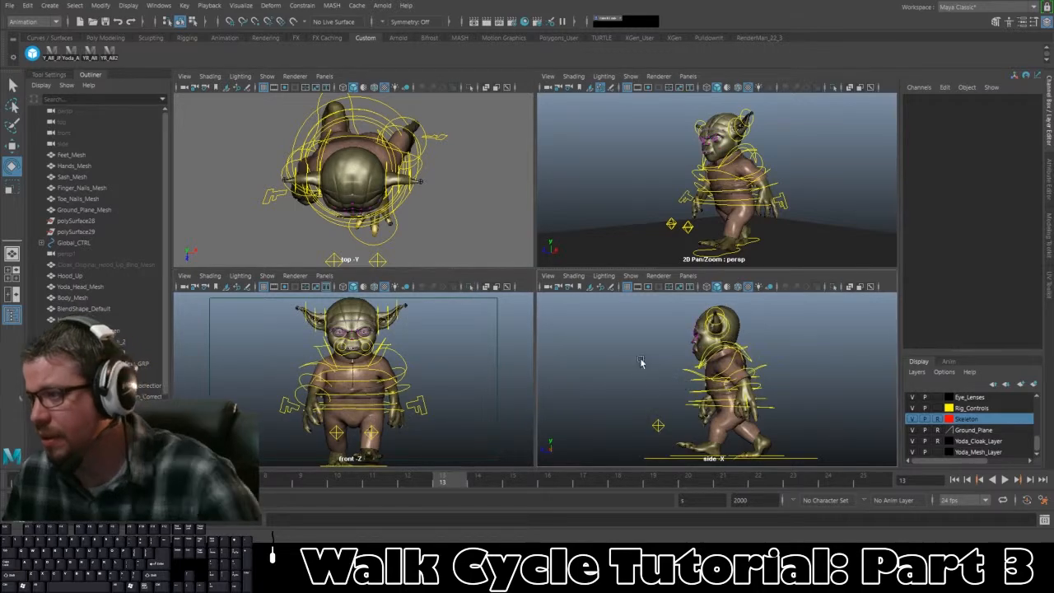
# Step: Lower Eyes_CTRL to Translate Y -3.41 and key it at frames 1 and 25
pyautogui.click(372, 345)
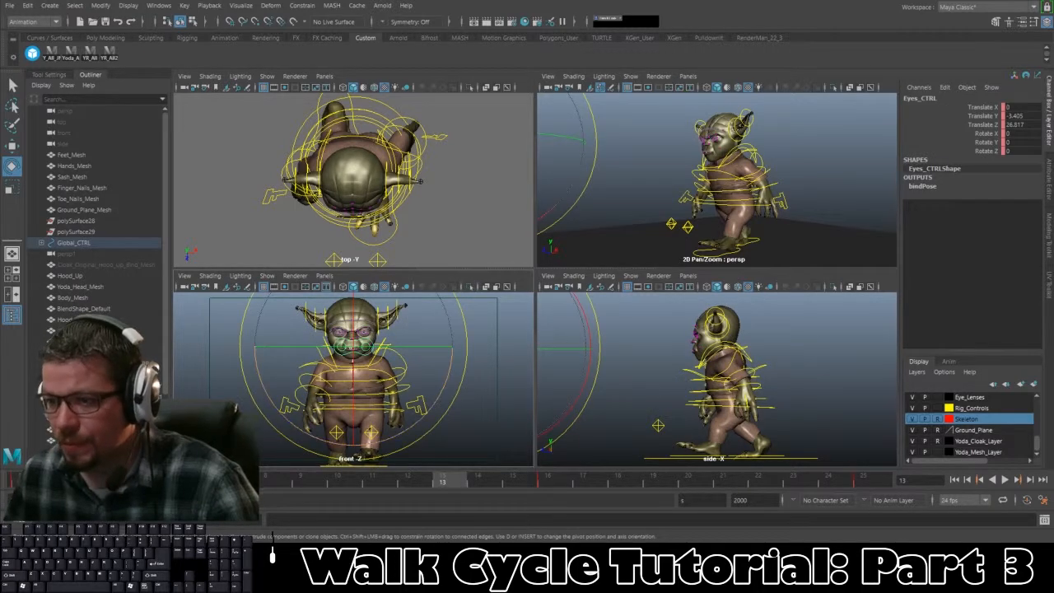
pyautogui.scroll(5, 392, 453)
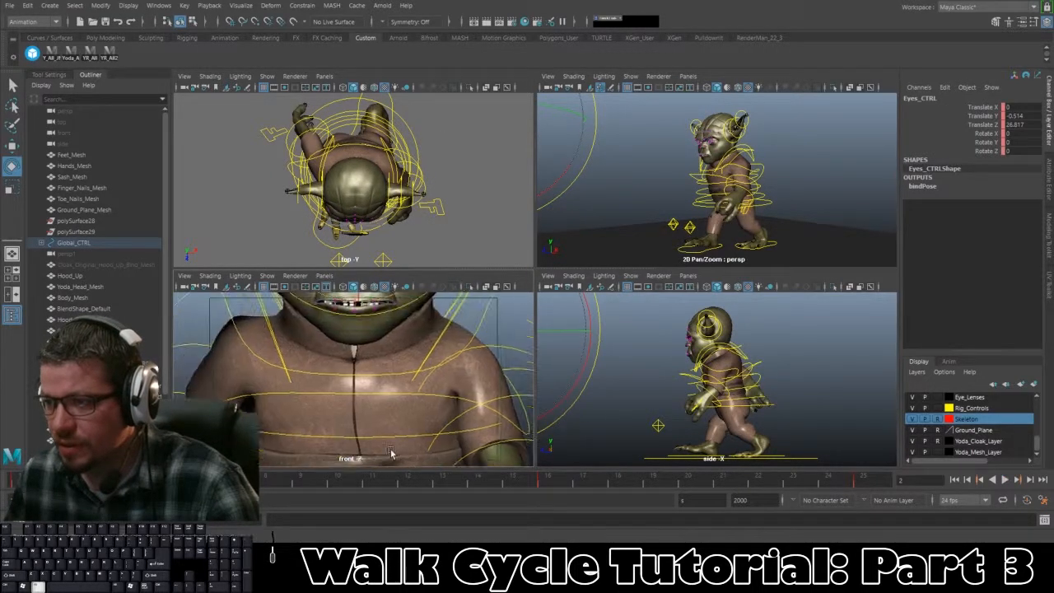
pyautogui.press('f')
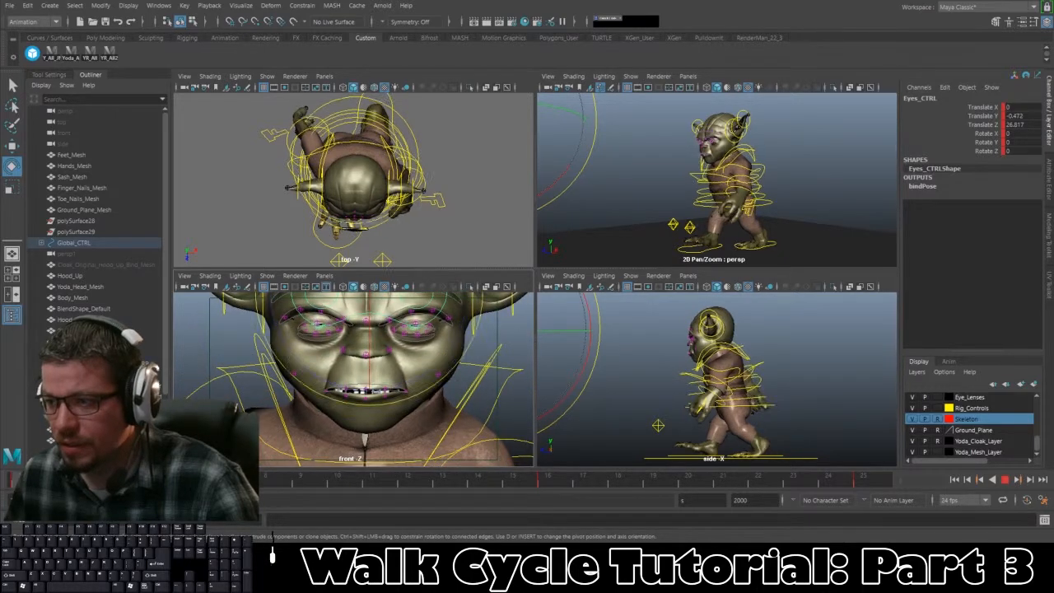
pyautogui.scroll(-5, 363, 303)
pyautogui.moveTo(362, 303); pyautogui.dragTo(360, 307)
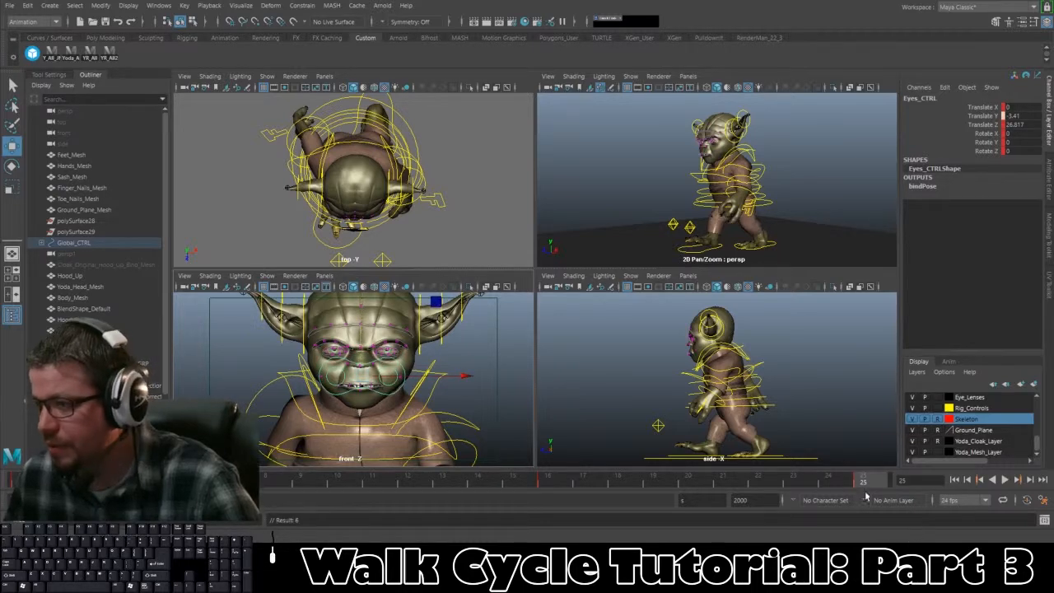
pyautogui.scroll(-4, 352, 463)
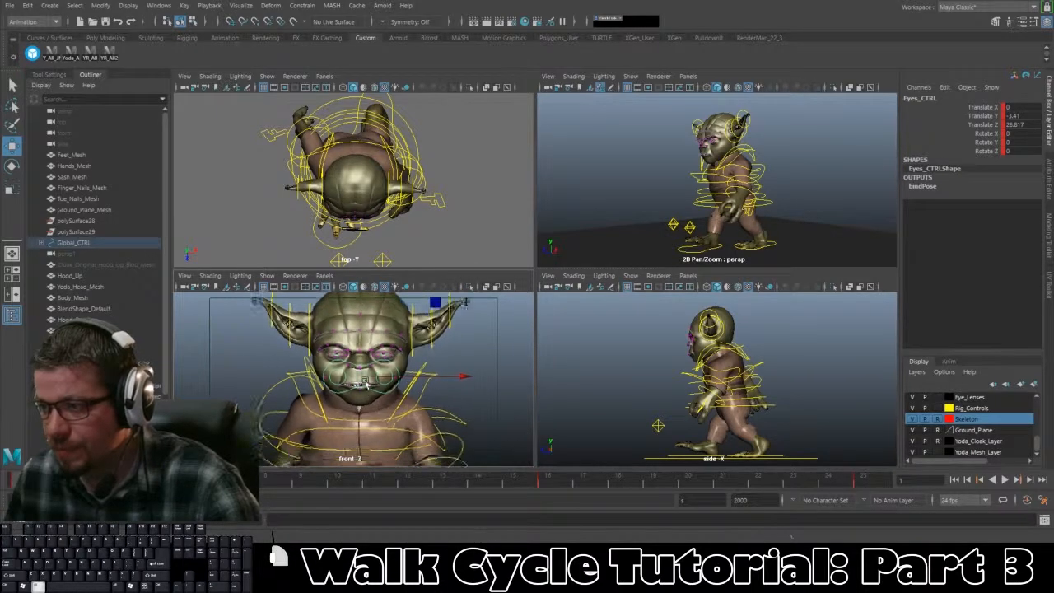
# Step: Play back the eye motion, stop at frame 4, lower Eyes_CTRL to Translate Y -7.362, and key it
pyautogui.click(1005, 479)
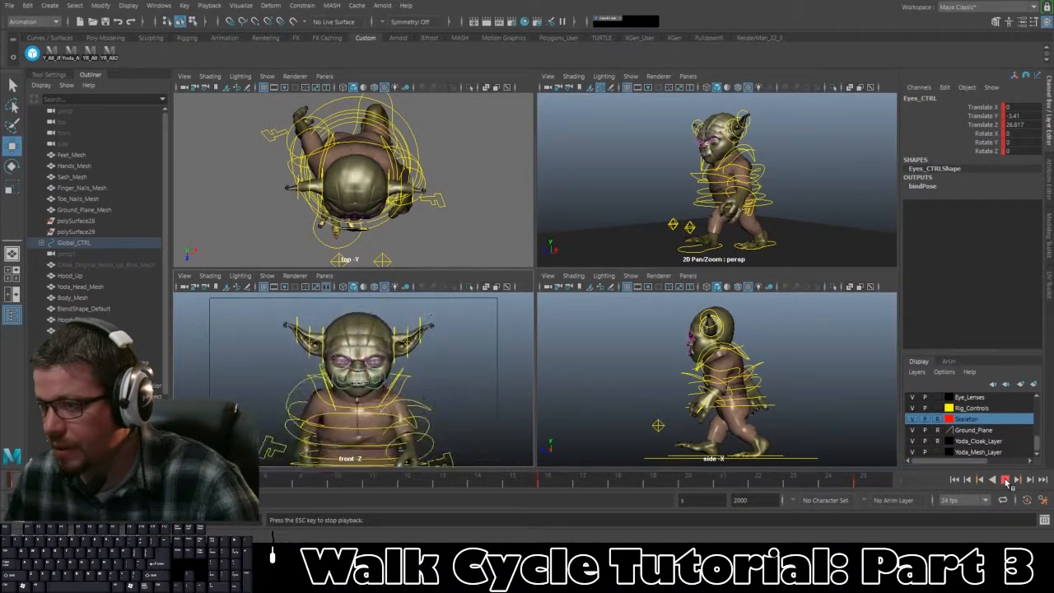
pyautogui.click(457, 474)
pyautogui.scroll(5, 442, 427)
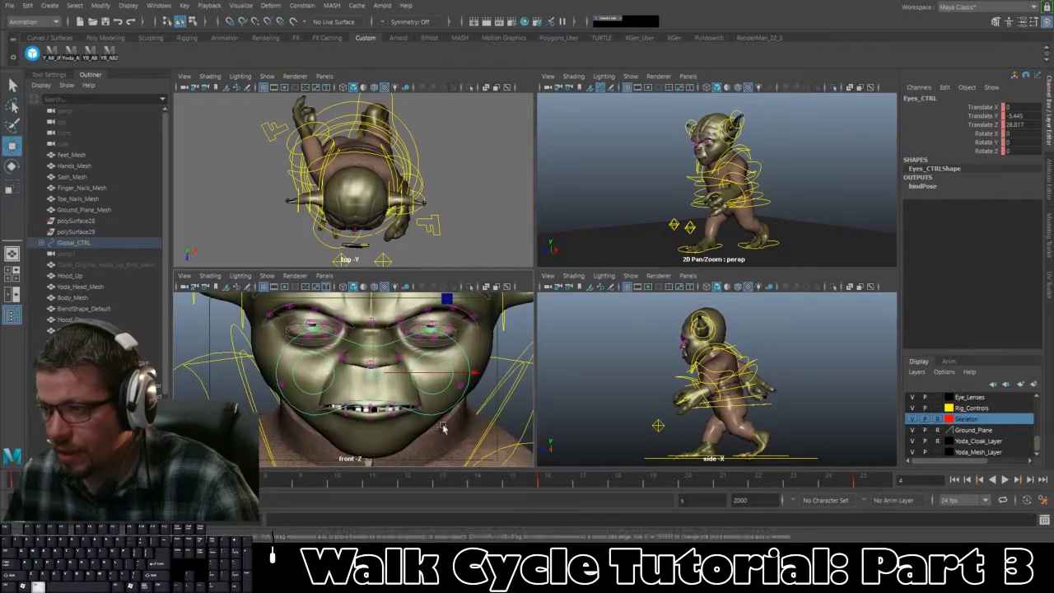
pyautogui.moveTo(370, 317); pyautogui.dragTo(368, 331)
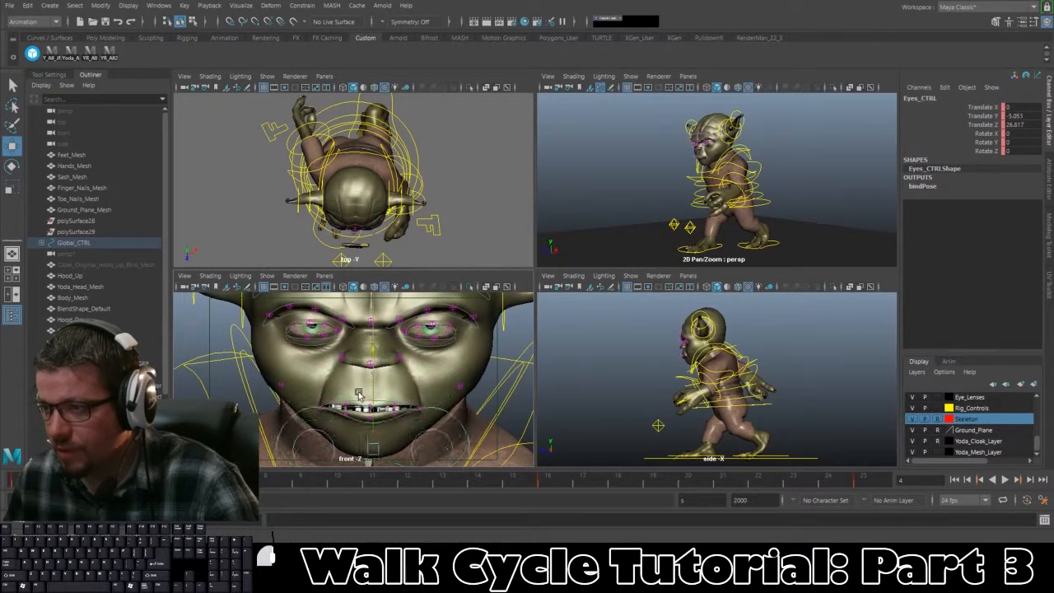
pyautogui.moveTo(359, 394); pyautogui.dragTo(358, 437)
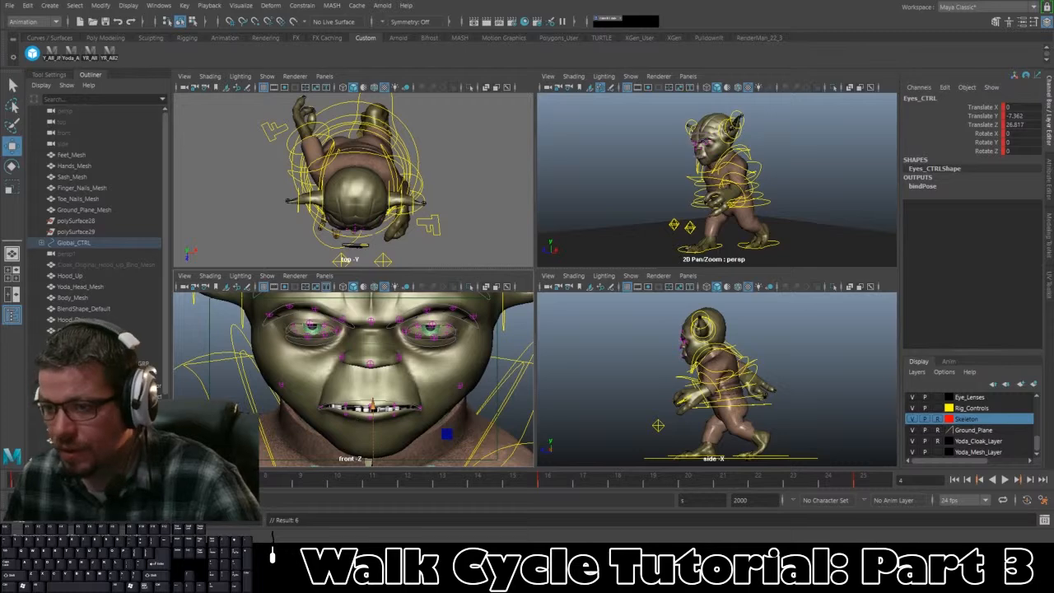
pyautogui.scroll(-5, 346, 414)
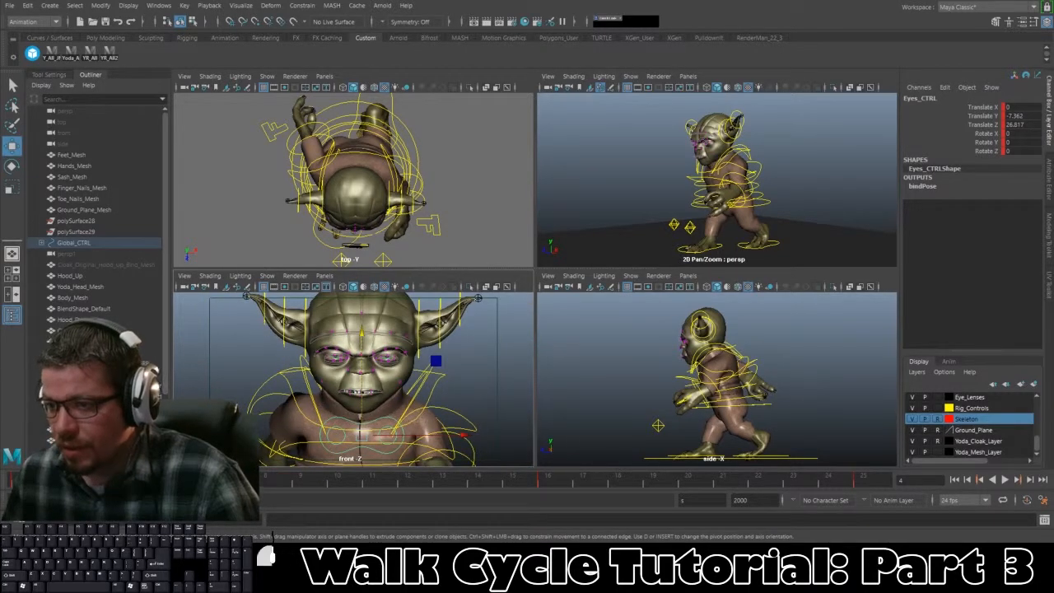
# Step: Play back the eye motion, stop at frame 10, and key Eyes_CTRL there
pyautogui.hotkey('alt', 'v')
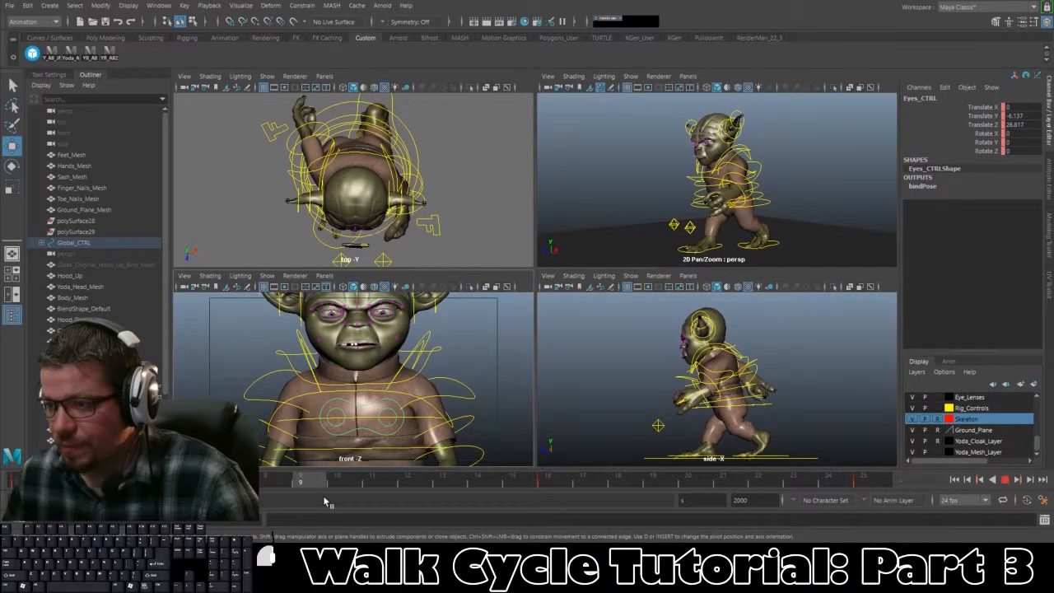
pyautogui.hotkey('alt', 'v')
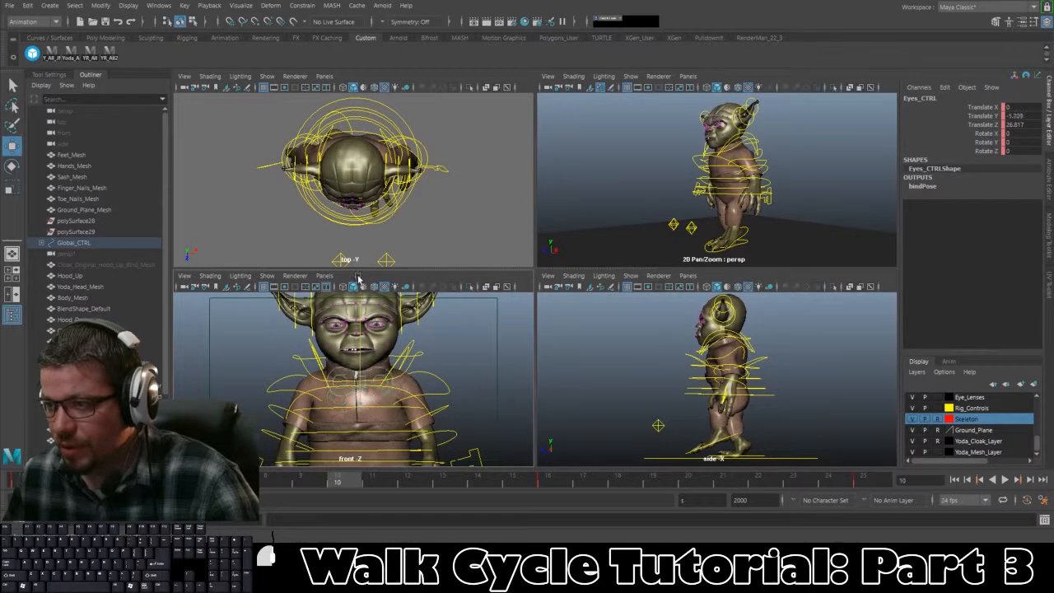
pyautogui.moveTo(338, 483); pyautogui.dragTo(548, 483)
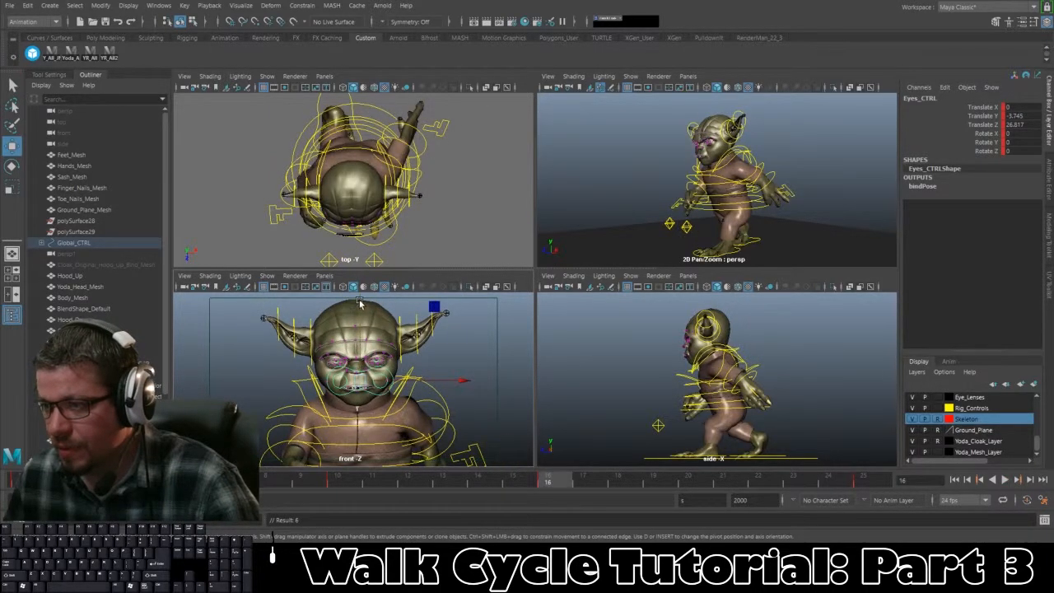
# Step: Adjust the gaze at frame 16 by lowering Eyes_CTRL to Translate Y -7.049 and keying it
pyautogui.moveTo(360, 304); pyautogui.dragTo(363, 324)
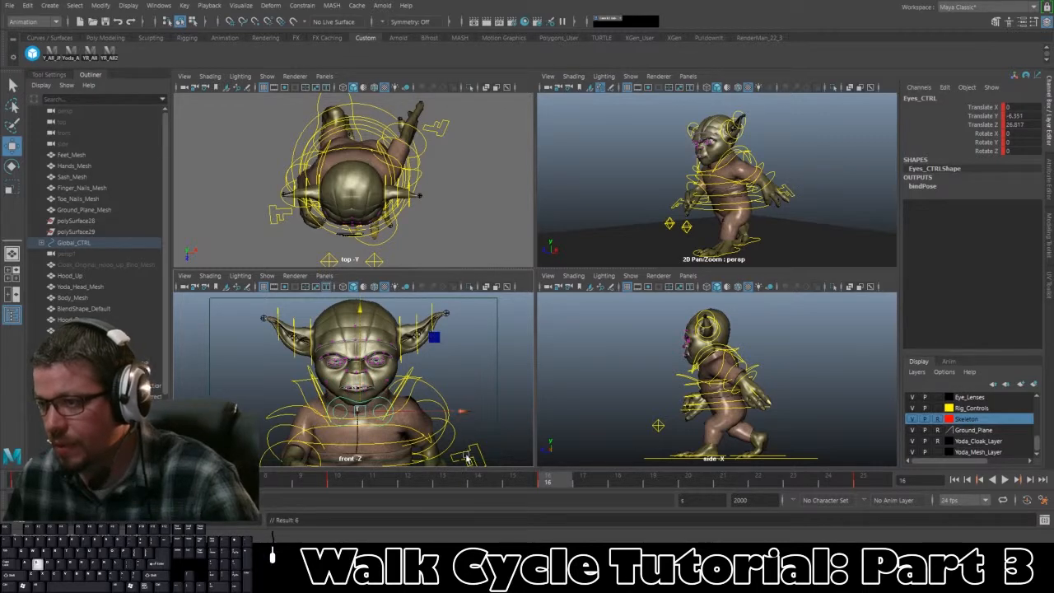
pyautogui.hotkey('alt', 'v')
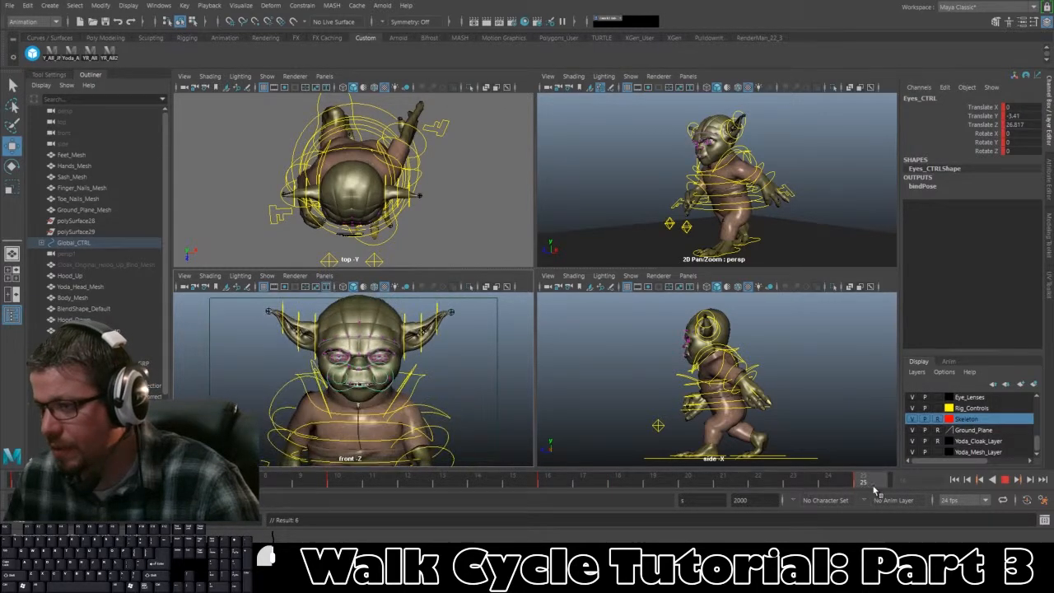
pyautogui.hotkey('alt', 'v')
pyautogui.moveTo(896, 482)
pyautogui.mouseDown()
pyautogui.moveTo(526, 484)
pyautogui.moveTo(547, 483)
pyautogui.mouseUp()
pyautogui.moveTo(360, 308); pyautogui.dragTo(362, 286)
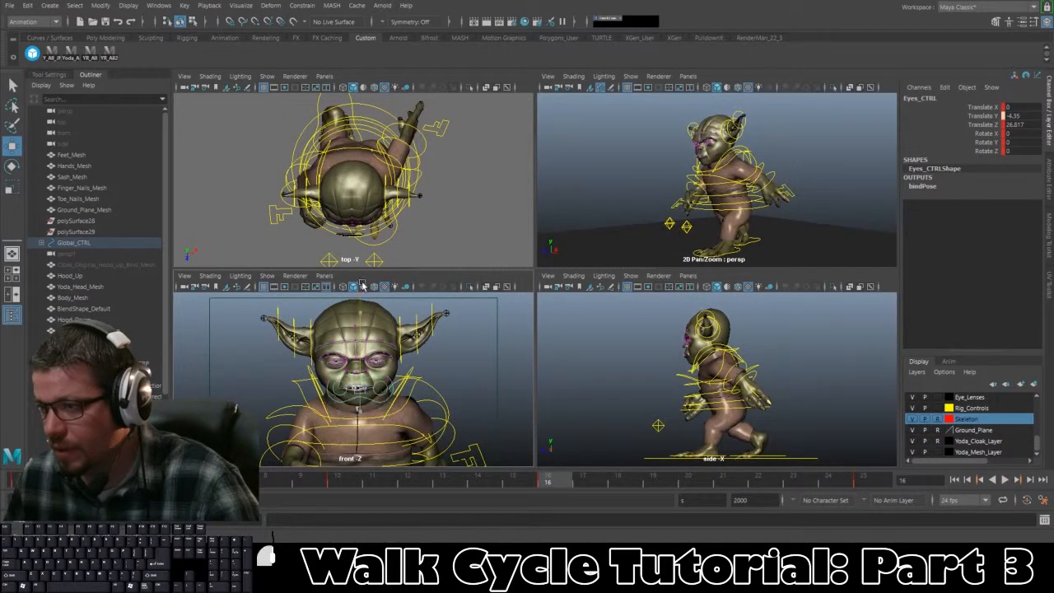
pyautogui.scroll(3, 358, 317)
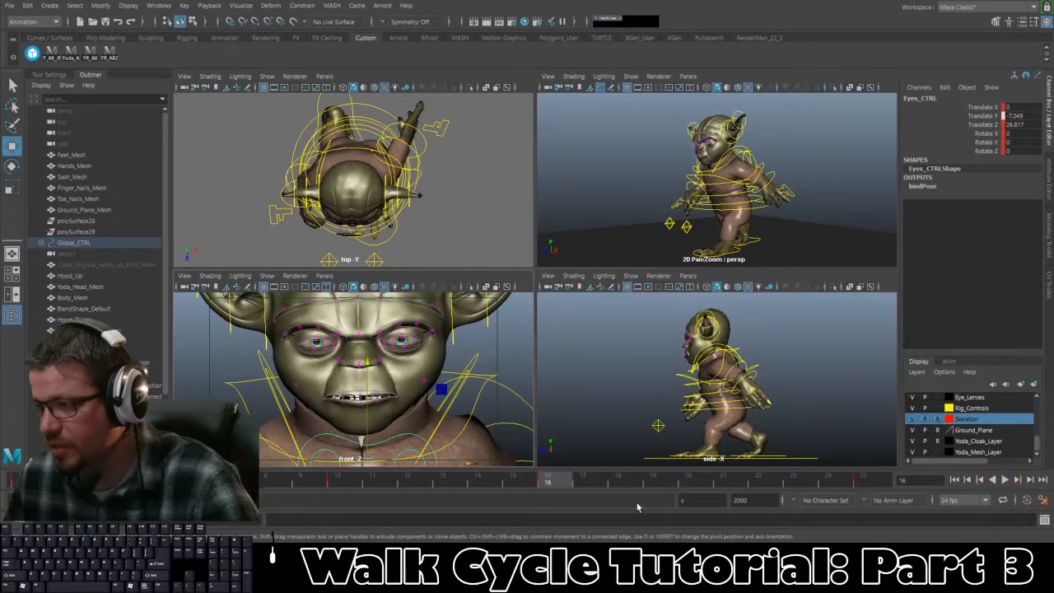
# Step: Lower Eyes_CTRL to Translate Y -5.212 at frame 25 and key it
pyautogui.hotkey('alt', 'v')
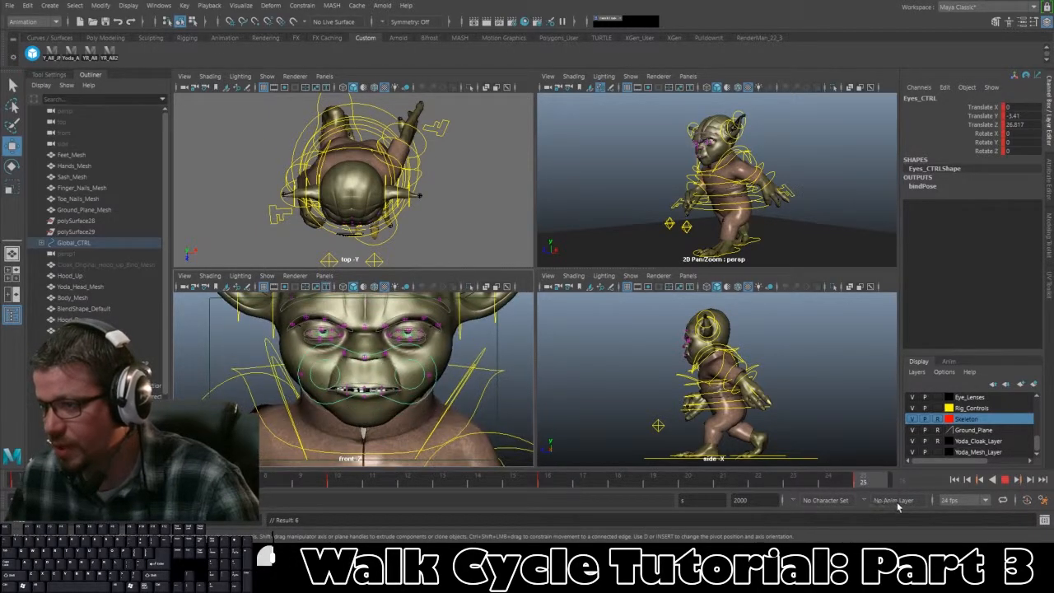
pyautogui.hotkey('alt', 'v')
pyautogui.moveTo(367, 308)
pyautogui.mouseDown()
pyautogui.moveTo(369, 348)
pyautogui.moveTo(367, 318)
pyautogui.mouseUp()
pyautogui.press('s')
# Step: Compare the gaze at frames 1 and 25, and key frame 25's Eyes_CTRL Translate Y of -5.212 at frame 1 as well
pyautogui.hotkey('alt', 'shift', 'v')
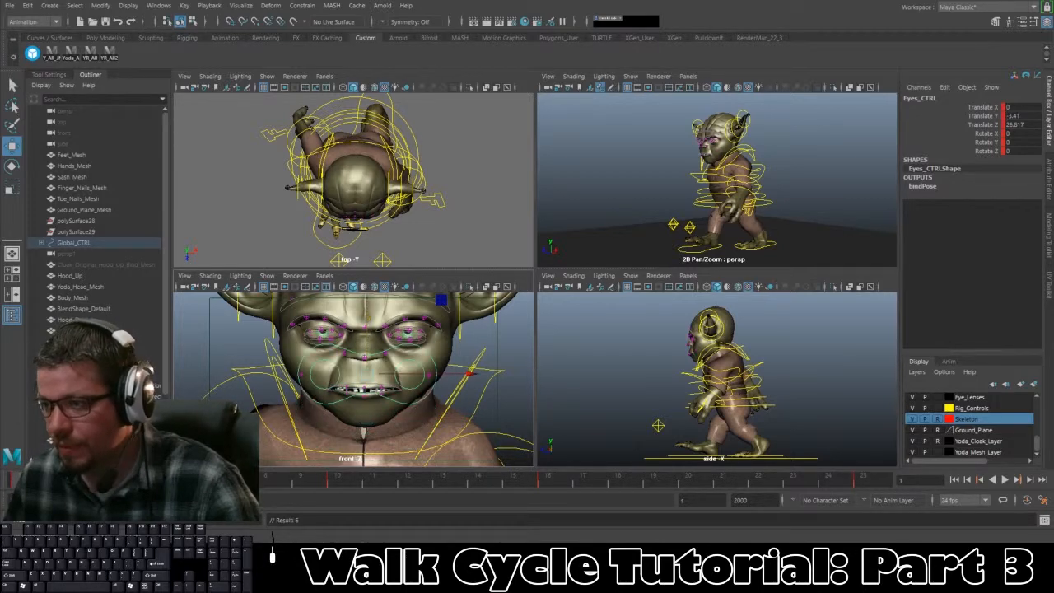
pyautogui.click(878, 480)
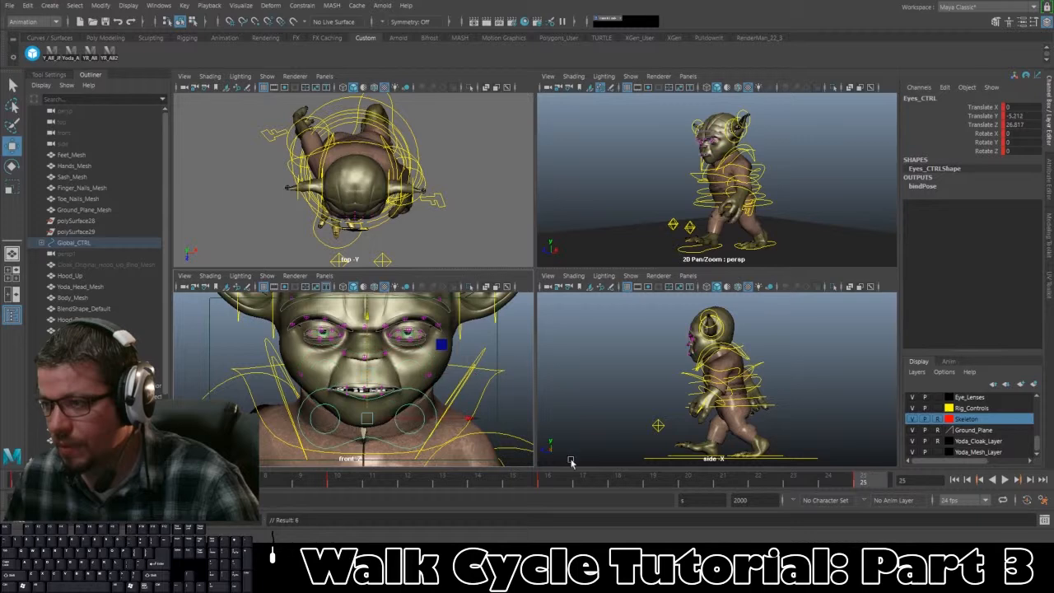
pyautogui.hotkey('alt', 'shift', 'v')
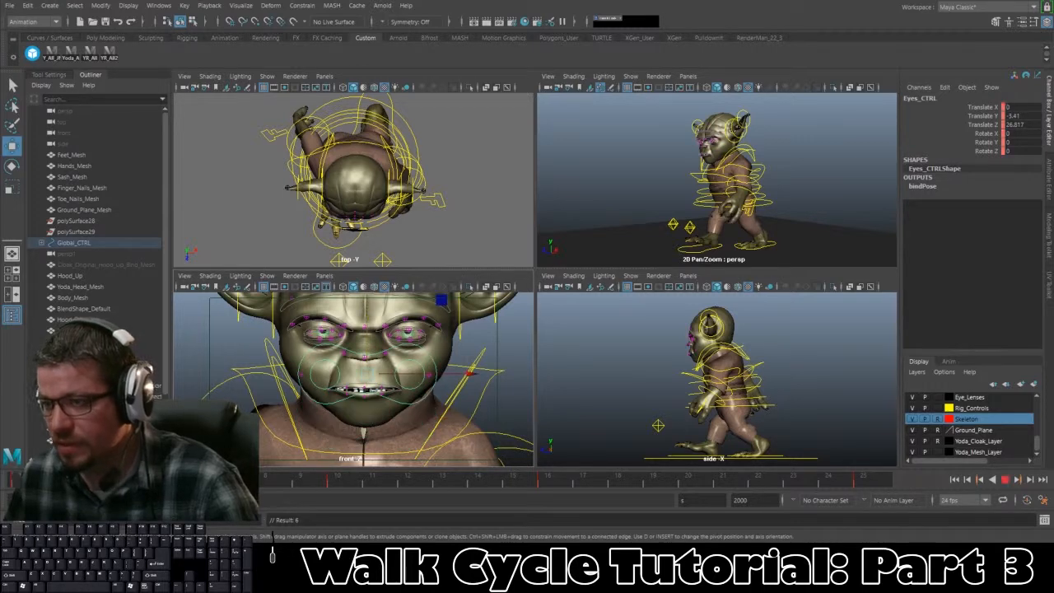
pyautogui.hotkey('alt', 'v')
pyautogui.click(872, 480)
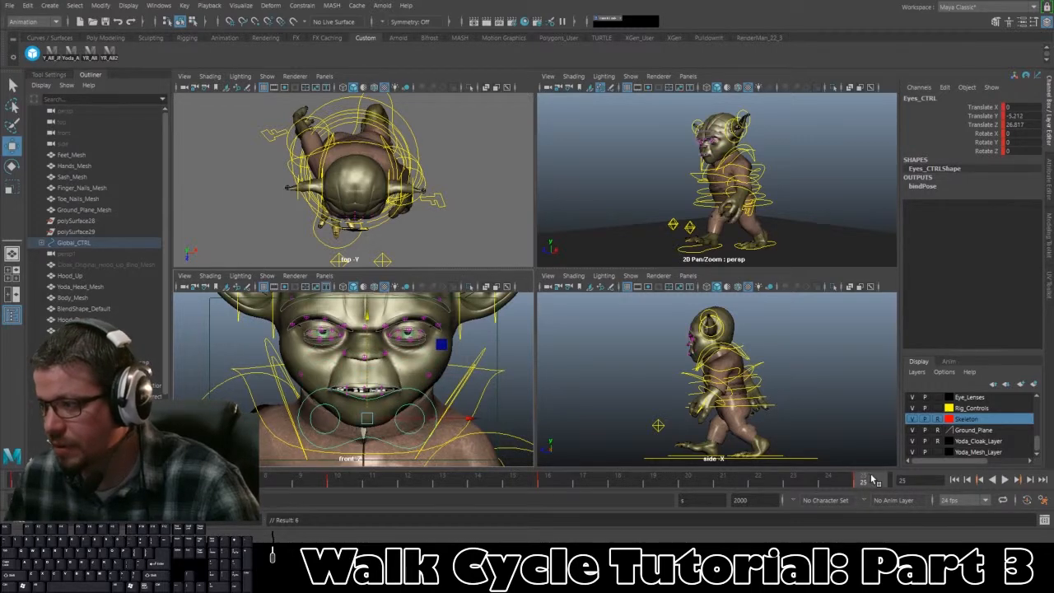
pyautogui.hotkey('alt', 'v')
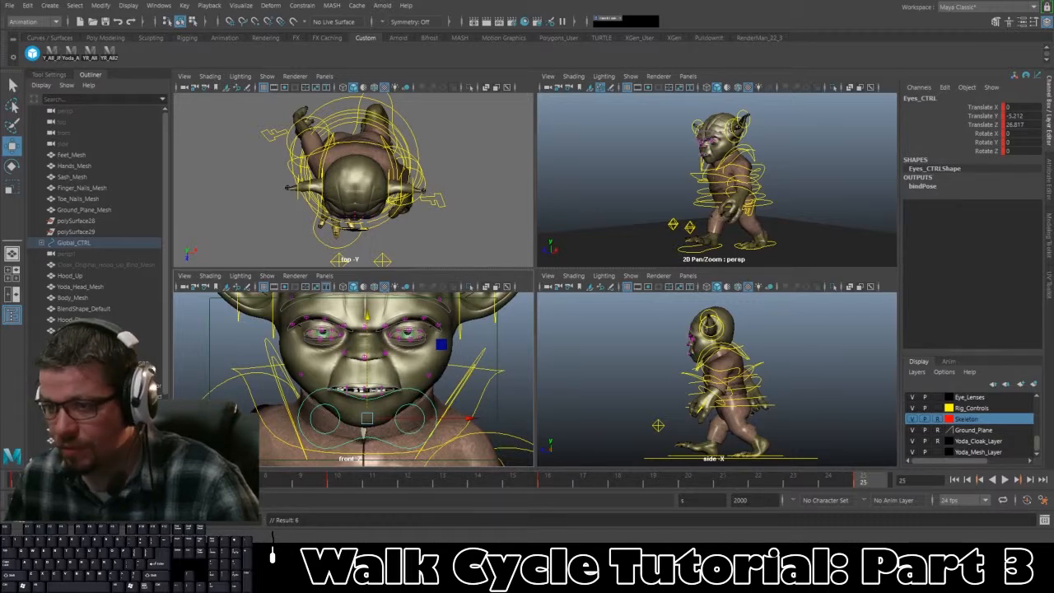
# Step: Play the walk cycle in the full-size perspective view and examine the face, eyes and whole body from several angles
pyautogui.scroll(-8, 404, 398)
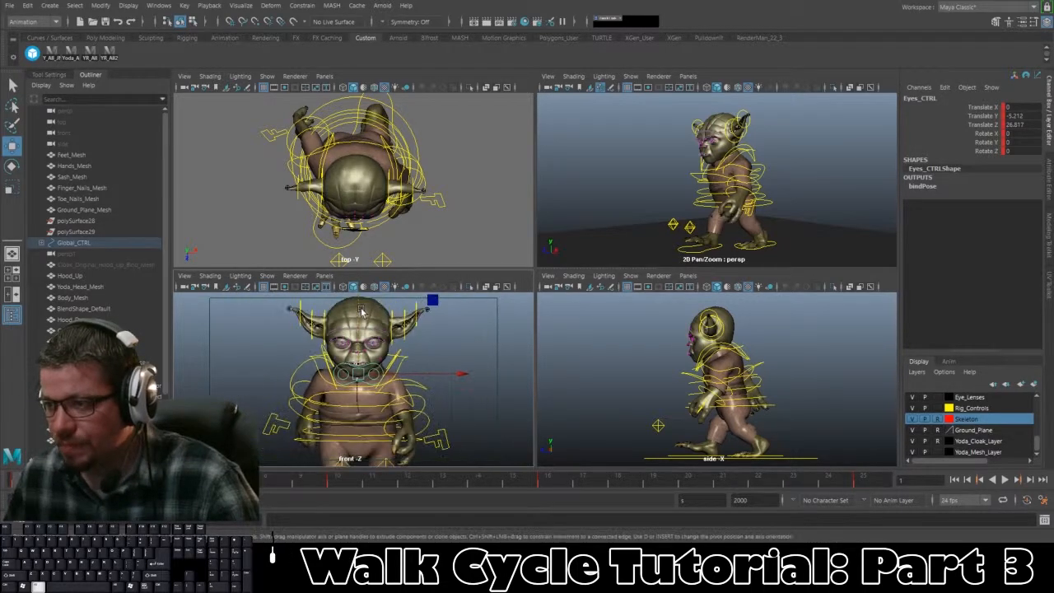
pyautogui.click(630, 185)
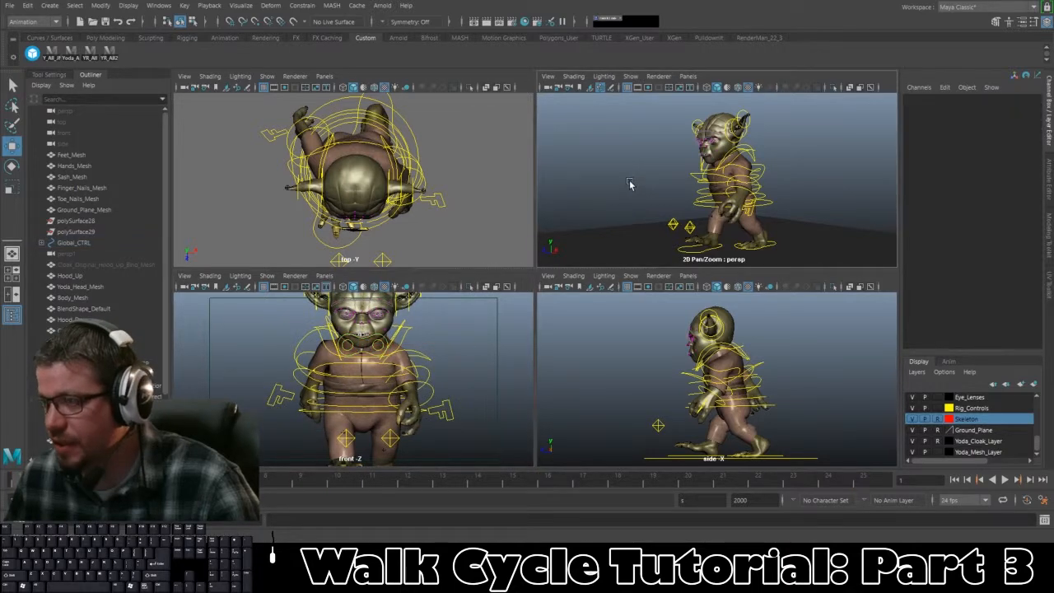
pyautogui.press('space')
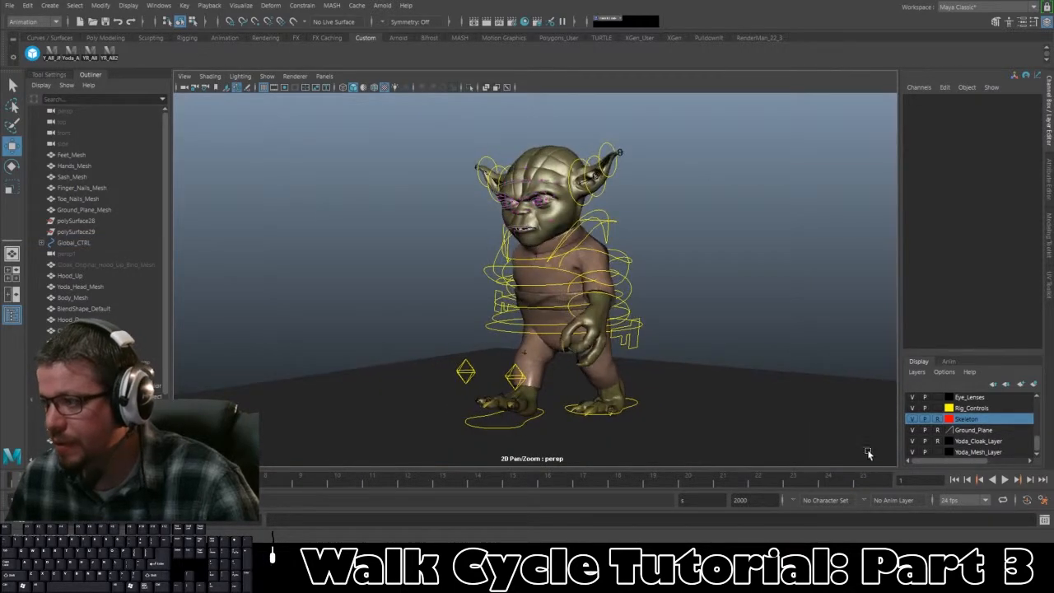
pyautogui.click(1005, 480)
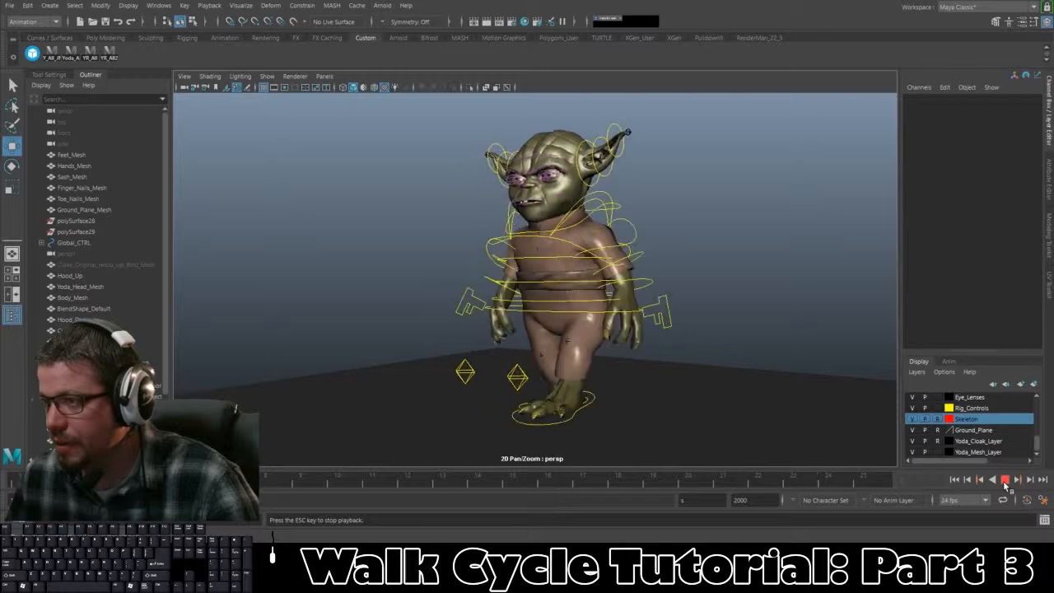
pyautogui.keyDown('alt'); pyautogui.moveTo(765, 365); pyautogui.dragTo(696, 370); pyautogui.keyUp('alt')
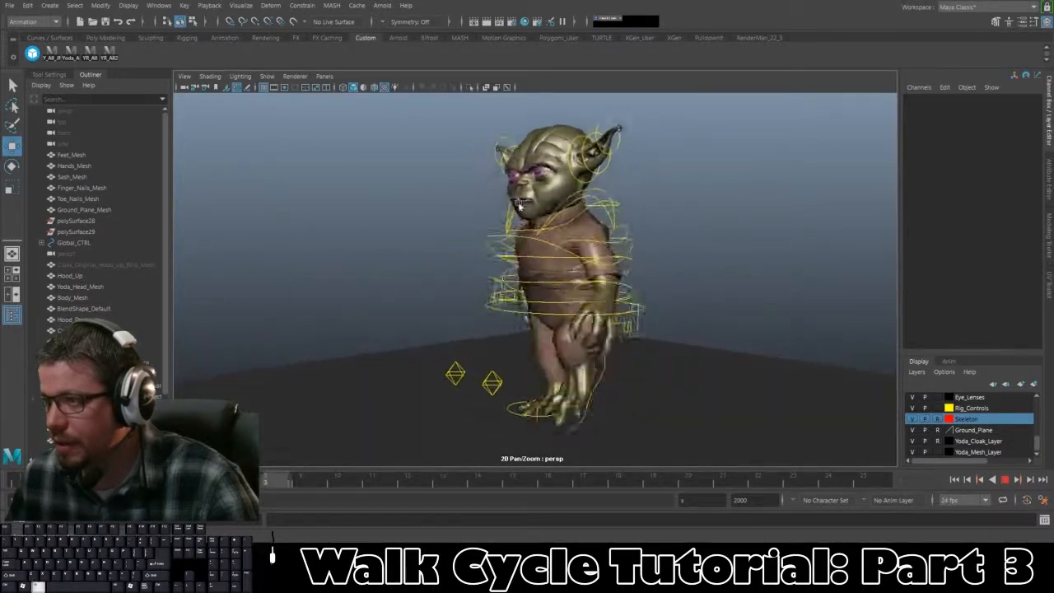
pyautogui.scroll(5, 553, 208)
pyautogui.keyDown('alt'); pyautogui.moveTo(554, 208); pyautogui.dragTo(593, 392, button='middle'); pyautogui.keyUp('alt')
pyautogui.scroll(5, 602, 330)
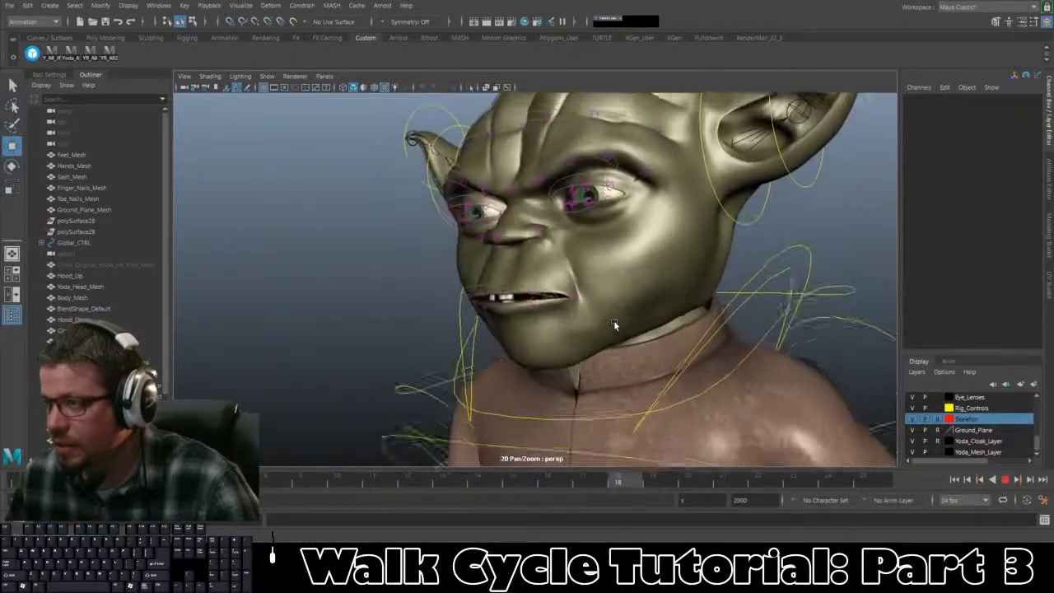
pyautogui.scroll(-5, 582, 343)
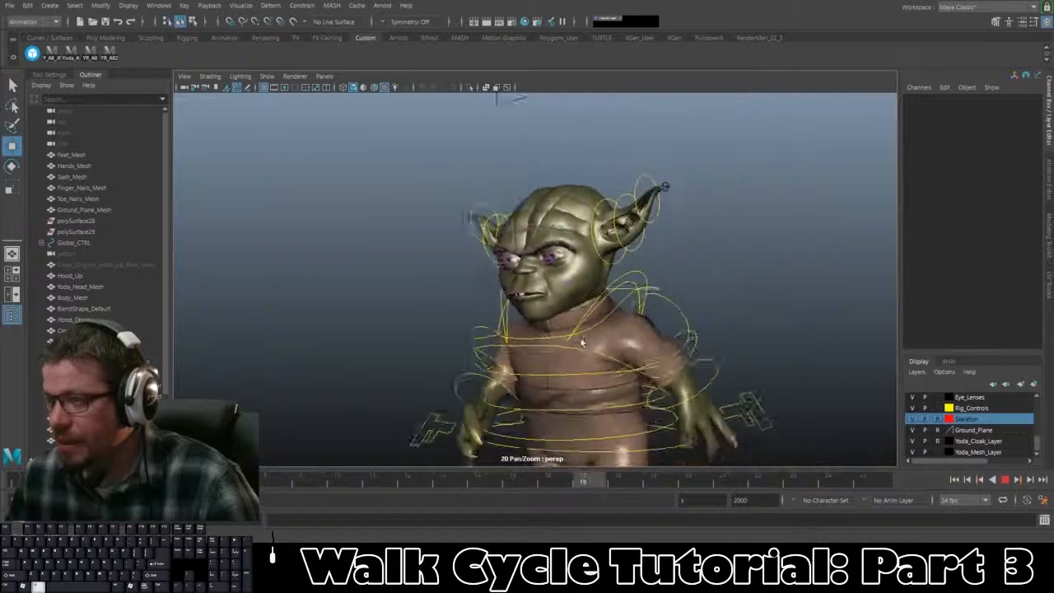
pyautogui.scroll(-6, 581, 342)
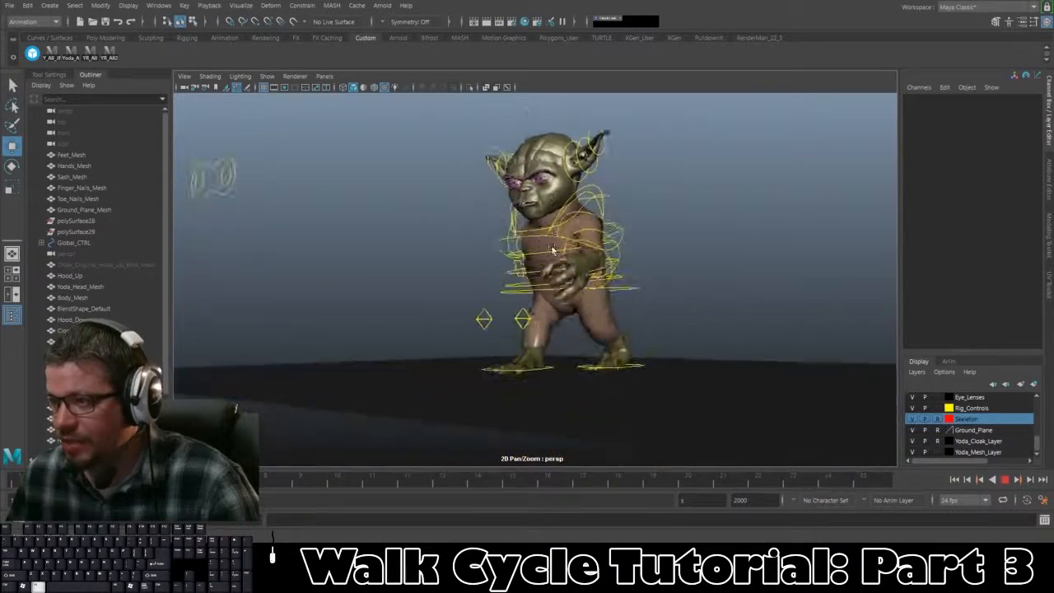
pyautogui.keyDown('alt'); pyautogui.moveTo(540, 239); pyautogui.dragTo(430, 232); pyautogui.keyUp('alt')
pyautogui.keyDown('alt'); pyautogui.moveTo(429, 233); pyautogui.dragTo(464, 257, button='middle'); pyautogui.keyUp('alt')
pyautogui.keyDown('alt'); pyautogui.moveTo(463, 255); pyautogui.dragTo(477, 258); pyautogui.keyUp('alt')
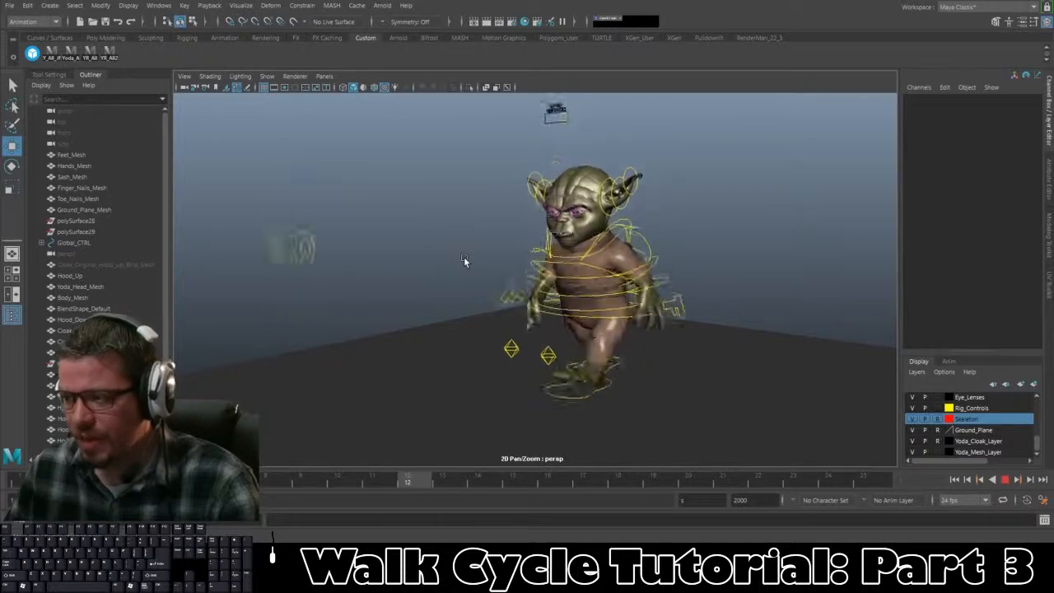
# Step: Stop playback, set the playback end to frame 24, and replay the walk cycle
pyautogui.click(1005, 480)
pyautogui.write('24')
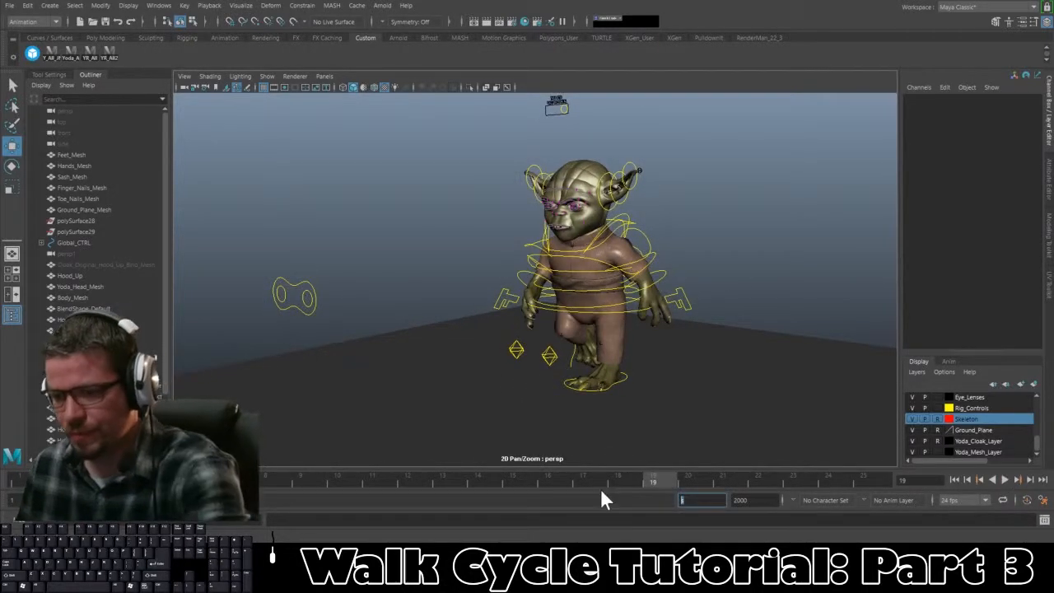
pyautogui.press('Return')
pyautogui.scroll(4, 734, 262)
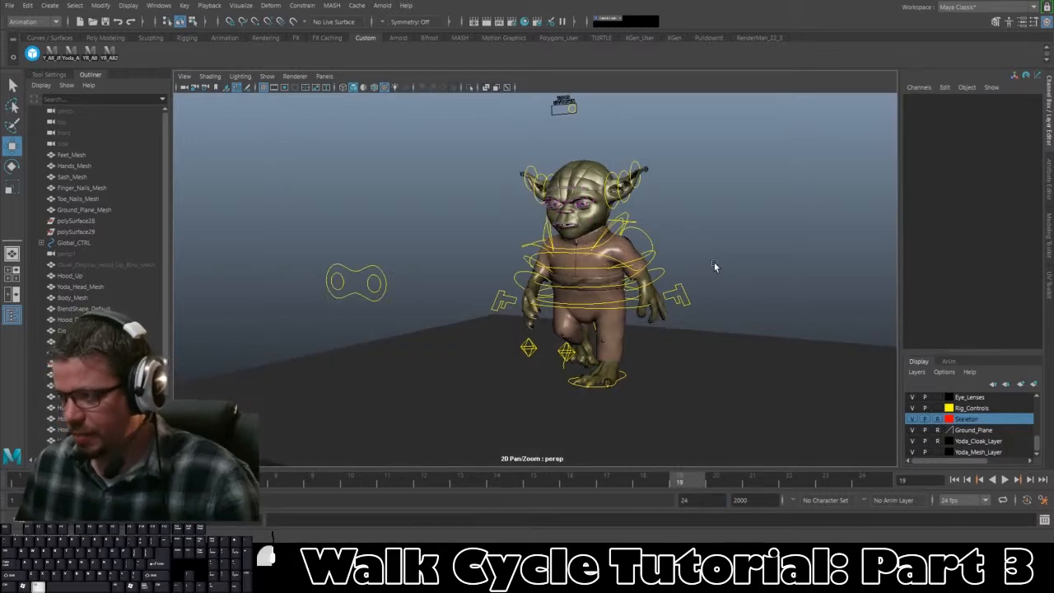
pyautogui.click(1005, 480)
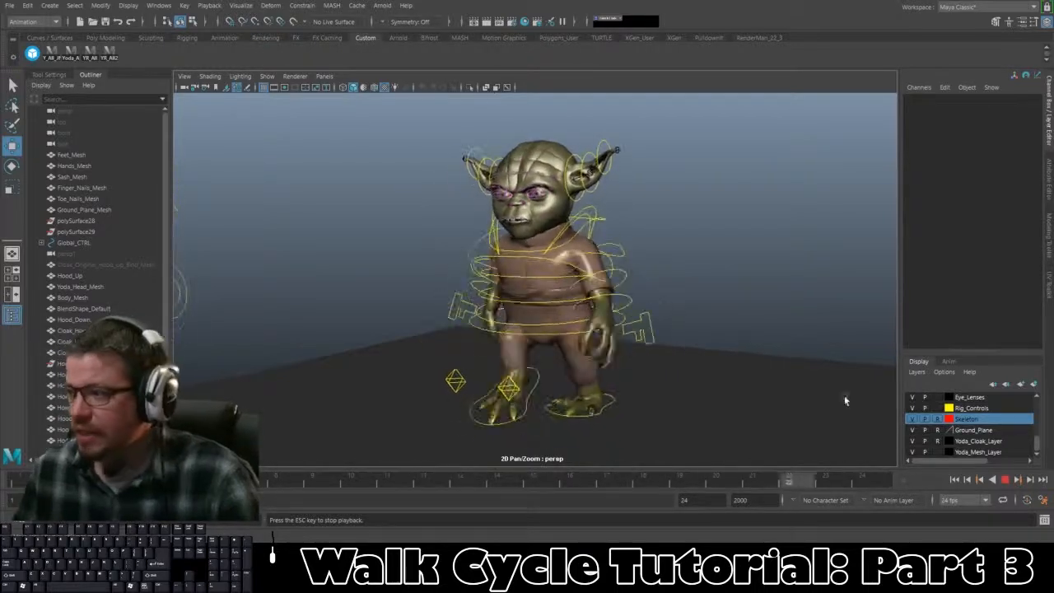
# Step: Stop playback, turn on the cloak's visibility in the display layers, and restart playback
pyautogui.click(1005, 480)
pyautogui.scroll(-5, 968, 445)
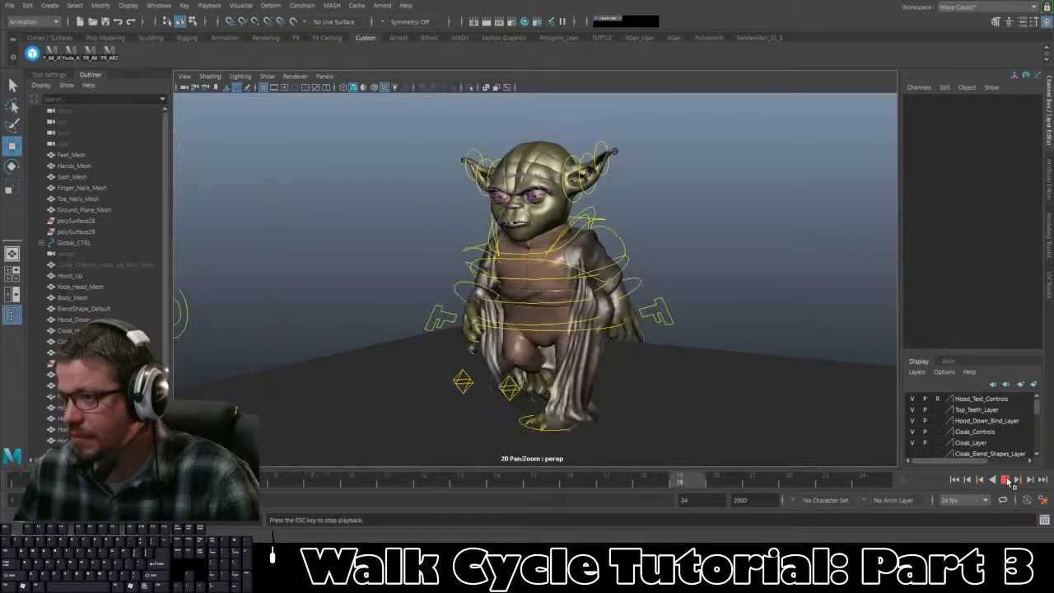
# Step: Examine the cloaked walk cycle from the front, side and back, then stop playback and return to frame 1
pyautogui.keyDown('alt'); pyautogui.moveTo(700, 268); pyautogui.dragTo(438, 262); pyautogui.keyUp('alt')
pyautogui.keyDown('alt'); pyautogui.moveTo(438, 262); pyautogui.dragTo(506, 353, button='right'); pyautogui.keyUp('alt')
pyautogui.keyDown('alt'); pyautogui.moveTo(506, 353); pyautogui.dragTo(431, 348); pyautogui.keyUp('alt')
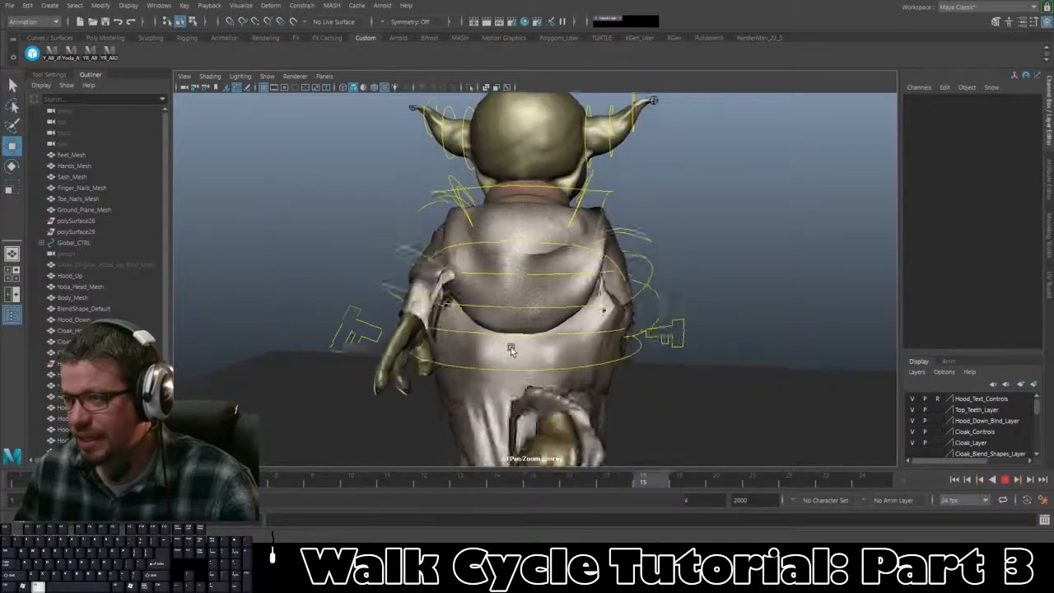
pyautogui.keyDown('alt'); pyautogui.moveTo(510, 351); pyautogui.dragTo(445, 353); pyautogui.keyUp('alt')
pyautogui.keyDown('alt'); pyautogui.moveTo(515, 317); pyautogui.dragTo(435, 289, button='right'); pyautogui.keyUp('alt')
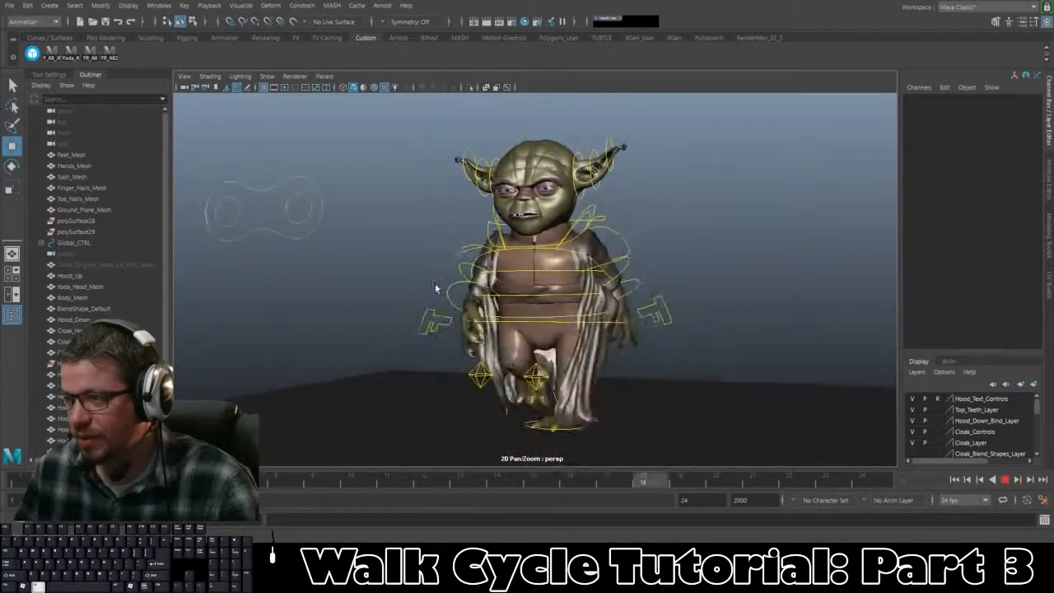
pyautogui.keyDown('alt'); pyautogui.moveTo(435, 289); pyautogui.dragTo(482, 308); pyautogui.keyUp('alt')
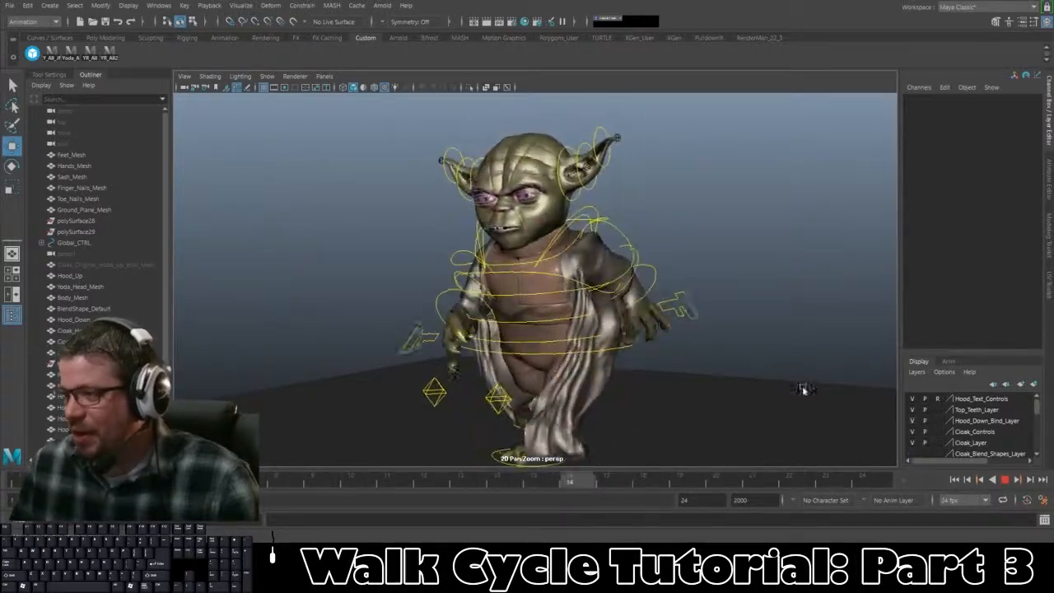
pyautogui.keyDown('alt'); pyautogui.moveTo(677, 342); pyautogui.dragTo(647, 339, button='right'); pyautogui.keyUp('alt')
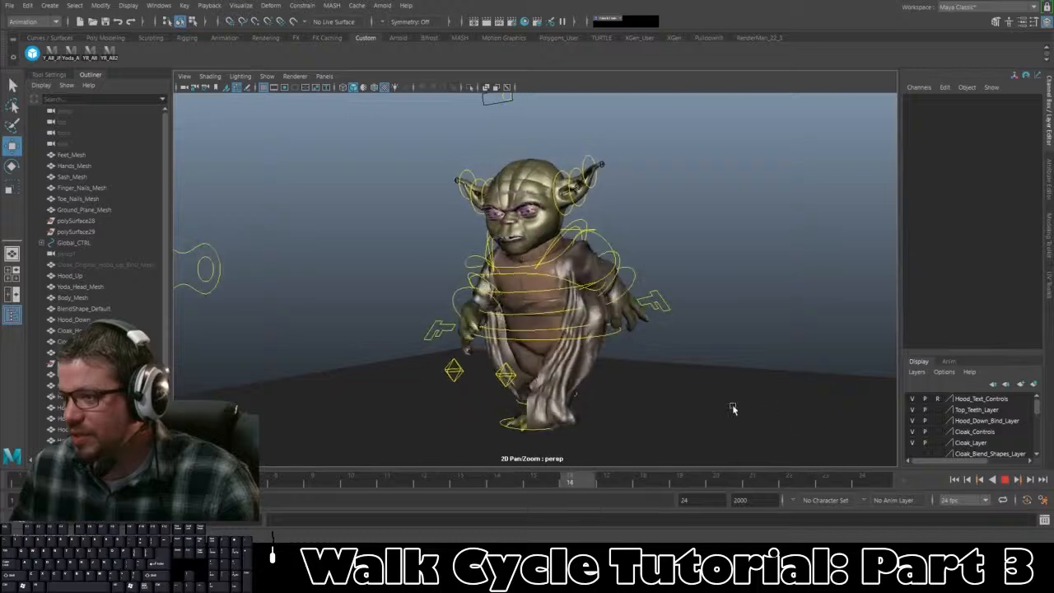
pyautogui.keyDown('alt'); pyautogui.moveTo(734, 407); pyautogui.dragTo(619, 412); pyautogui.keyUp('alt')
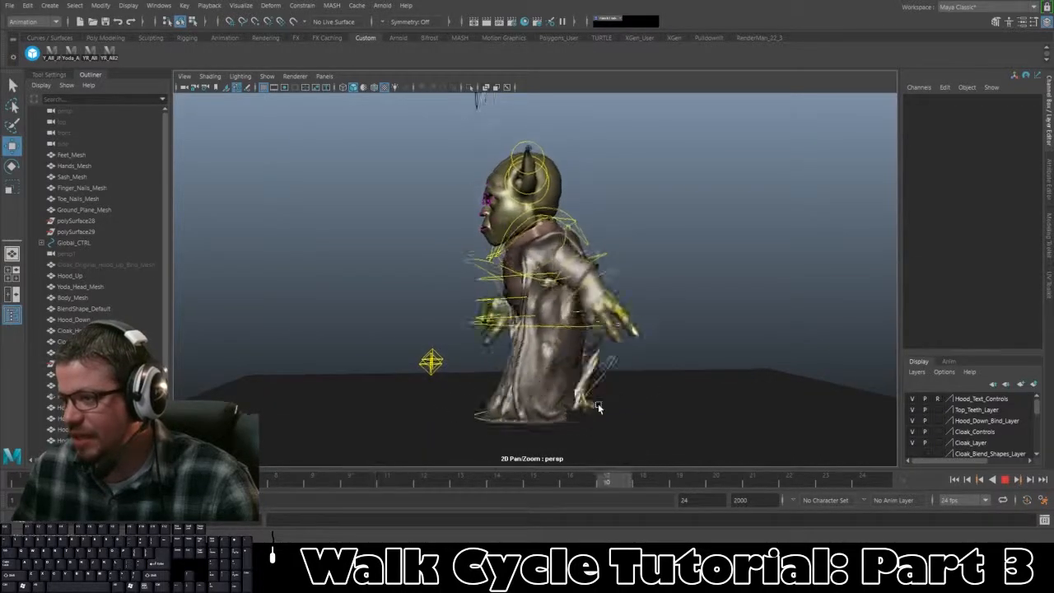
pyautogui.keyDown('alt'); pyautogui.moveTo(598, 407); pyautogui.dragTo(433, 327); pyautogui.keyUp('alt')
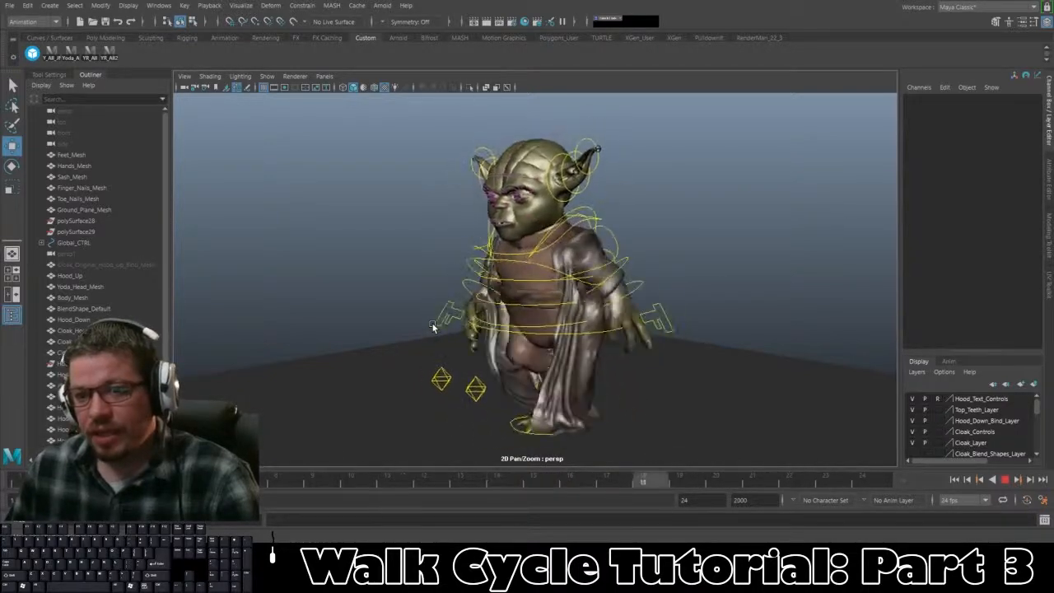
pyautogui.click(1006, 480)
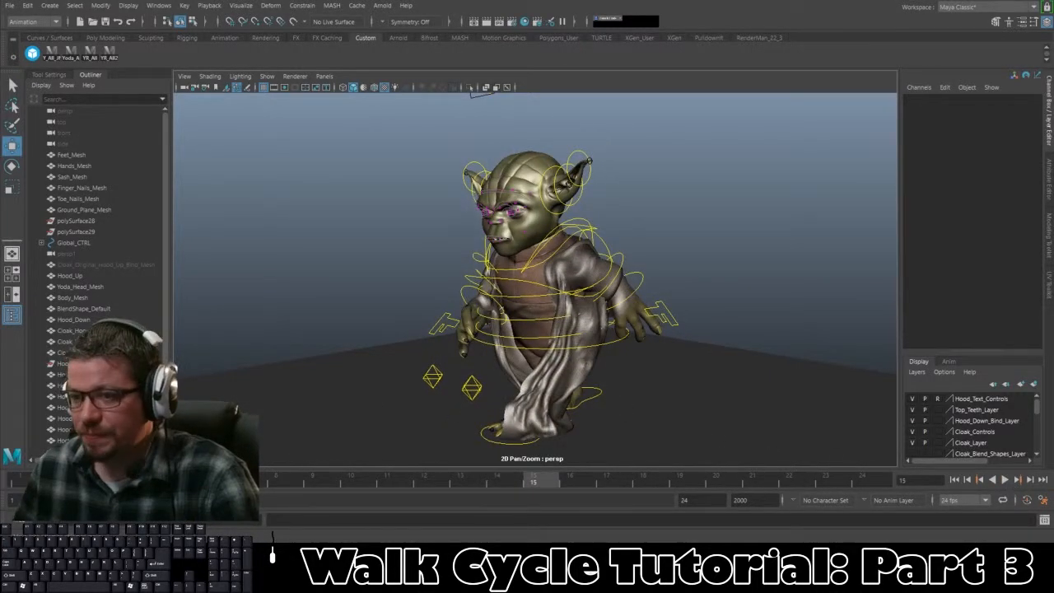
pyautogui.hotkey('alt', 'v')
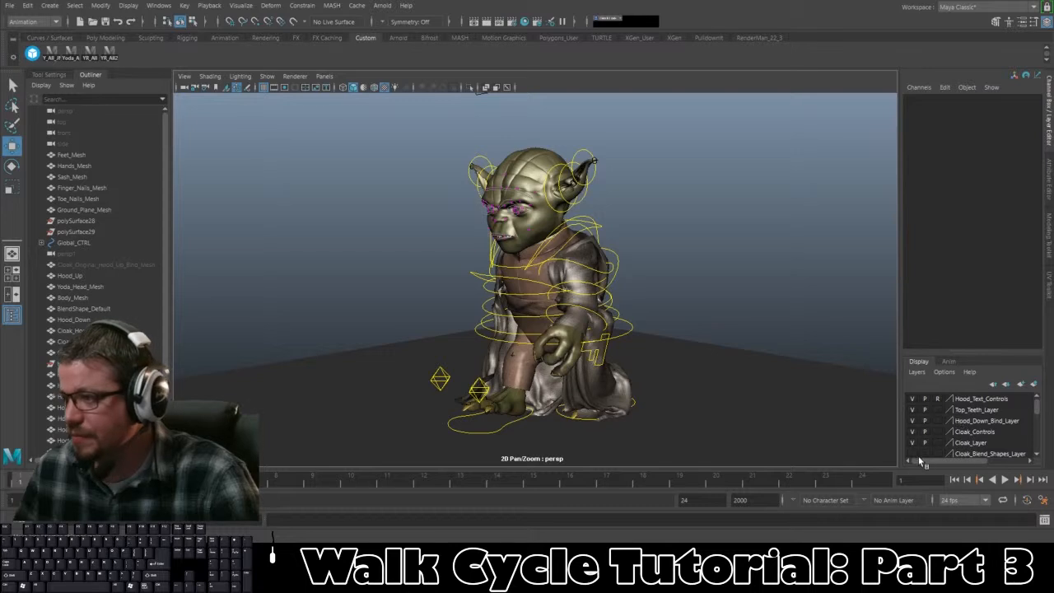